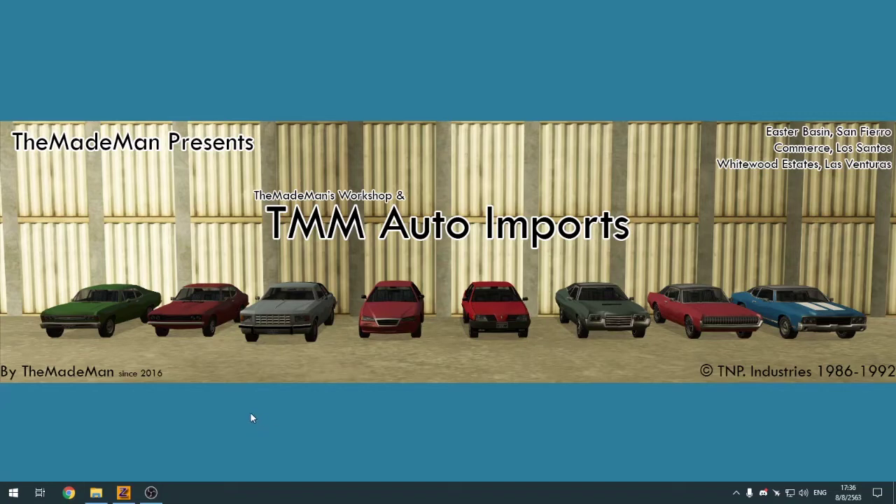
# Switch to the ZModeler window and hide the Car_Drive_PR object
pyautogui.click(95, 493)
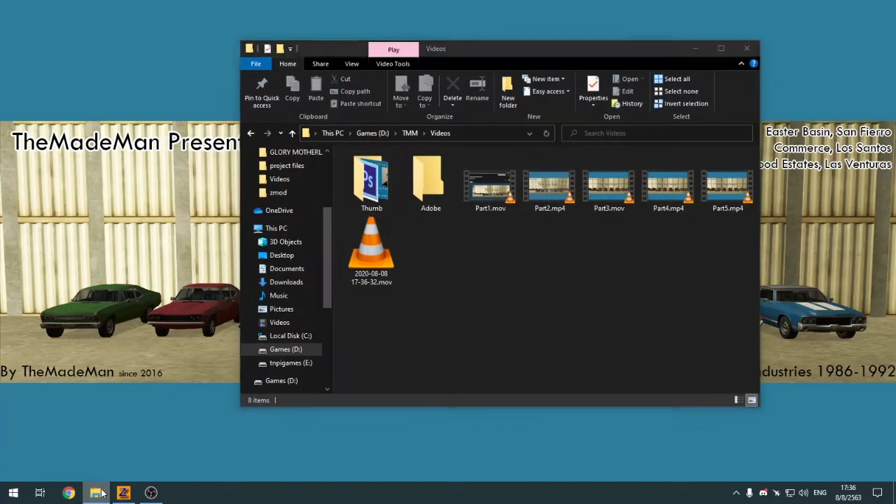
pyautogui.click(96, 493)
pyautogui.click(123, 493)
pyautogui.scroll(-3, 418, 314)
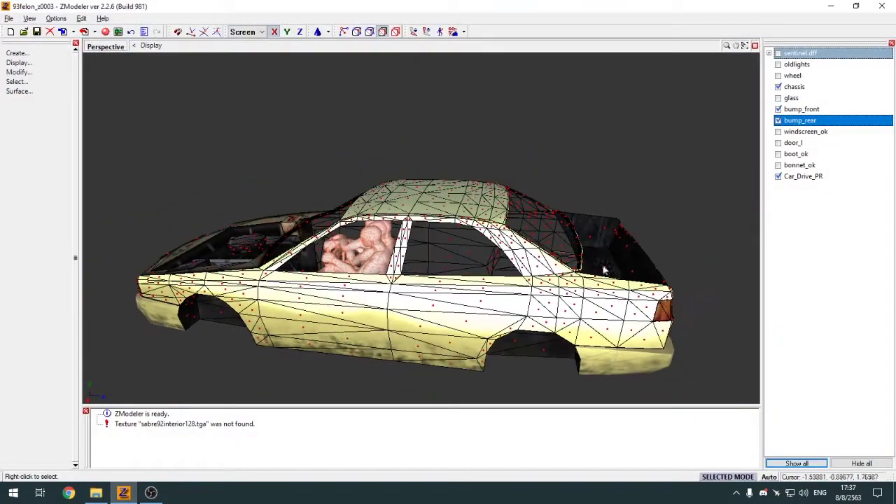
pyautogui.click(777, 176)
pyautogui.press('5')
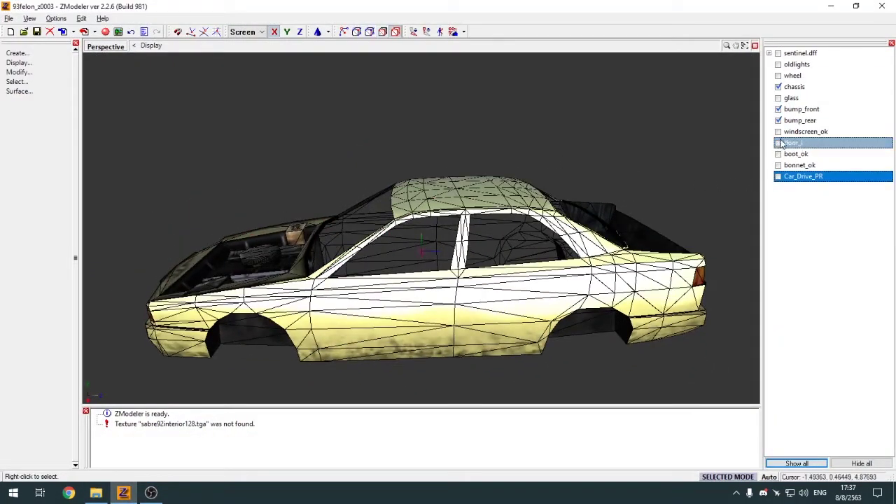
# Hide bump_front and bump_rear, keep only the chassis shown, and switch to polygon-level editing on its left side
pyautogui.click(778, 108)
pyautogui.click(778, 120)
pyautogui.click(778, 86)
pyautogui.click(777, 86)
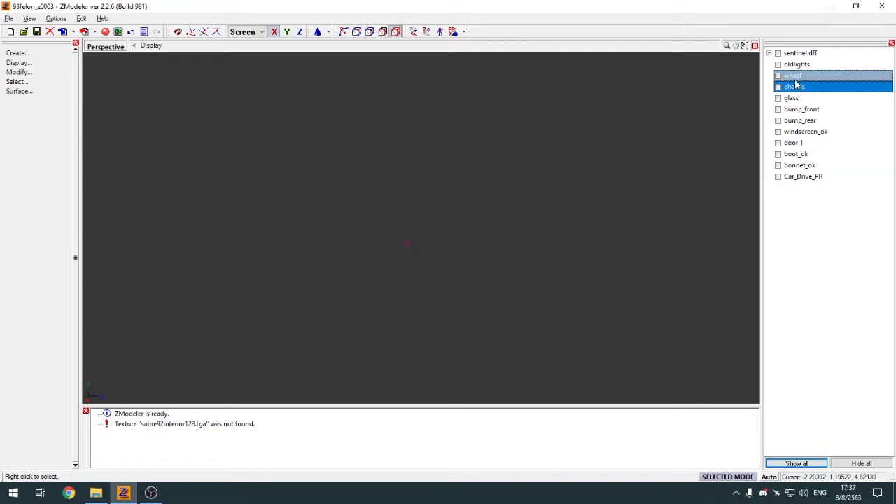
pyautogui.moveTo(740, 135); pyautogui.dragTo(588, 286, button='middle')
pyautogui.scroll(-4, 588, 286)
pyautogui.scroll(4, 552, 227)
pyautogui.moveTo(552, 227); pyautogui.dragTo(483, 284, button='middle')
pyautogui.scroll(2, 349, 255)
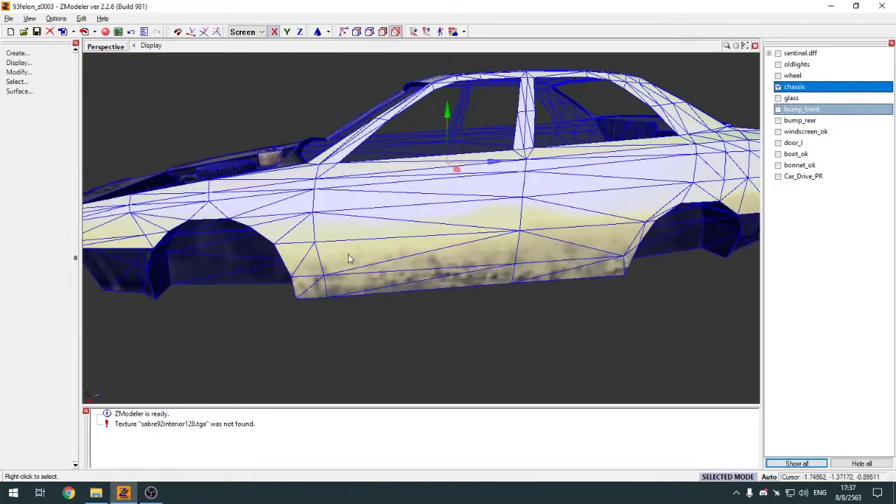
pyautogui.press('3')
pyautogui.moveTo(371, 278); pyautogui.dragTo(416, 315, button='middle')
pyautogui.press('s')
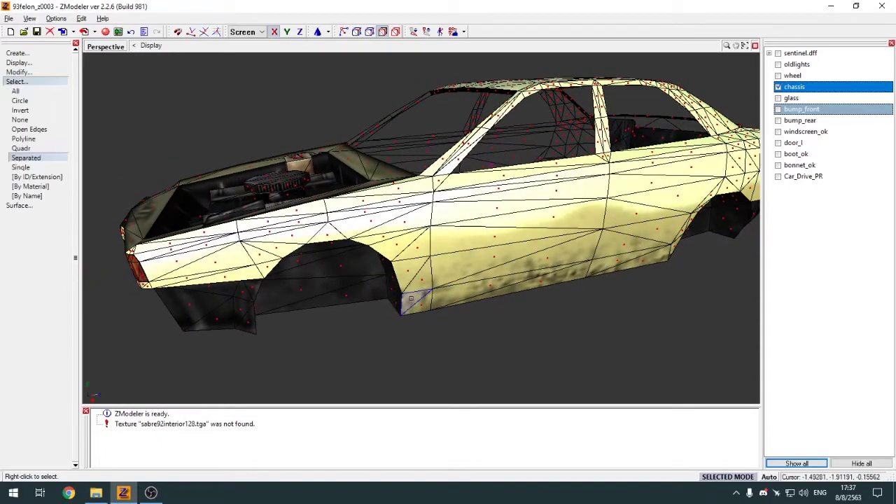
pyautogui.click(56, 82)
pyautogui.moveTo(417, 247); pyautogui.dragTo(336, 261, button='middle')
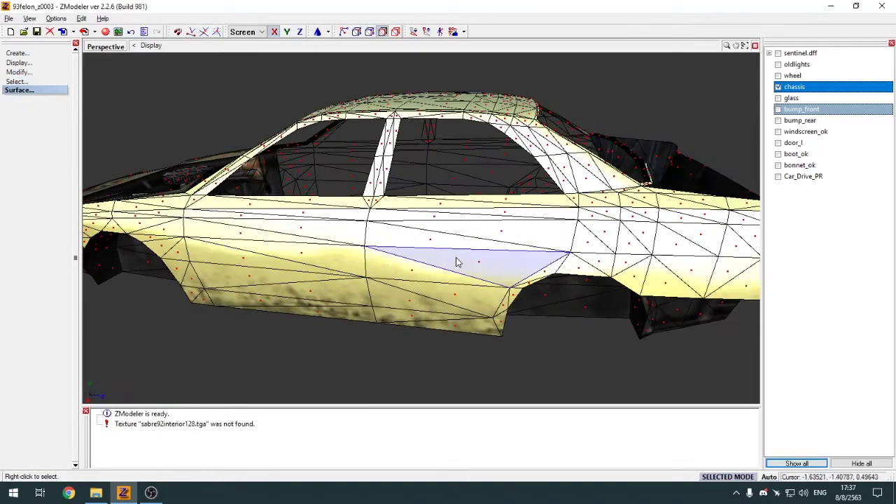
pyautogui.scroll(2, 490, 217)
pyautogui.moveTo(534, 151); pyautogui.dragTo(513, 107, button='middle')
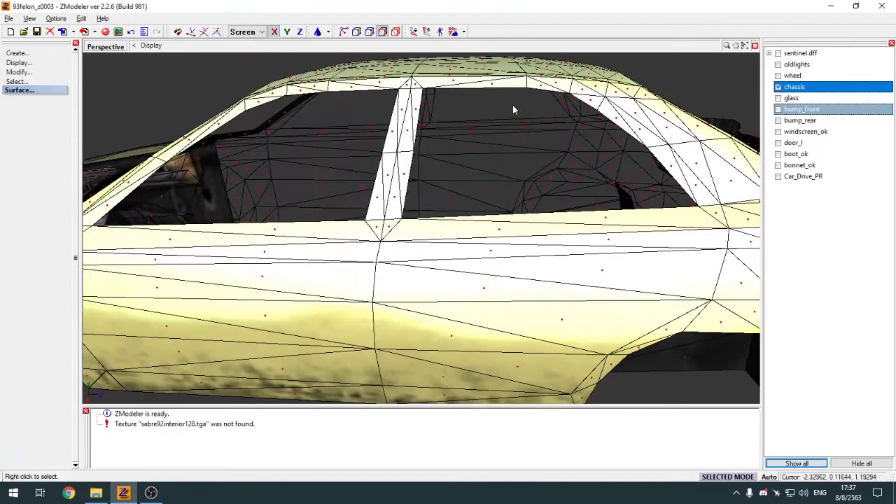
# Select the left rear door's outer polygons on the chassis and detach them to a new object
pyautogui.press('s')
pyautogui.click(450, 89)
pyautogui.moveTo(450, 89); pyautogui.dragTo(448, 206, button='middle')
pyautogui.click(434, 234)
pyautogui.click(448, 208)
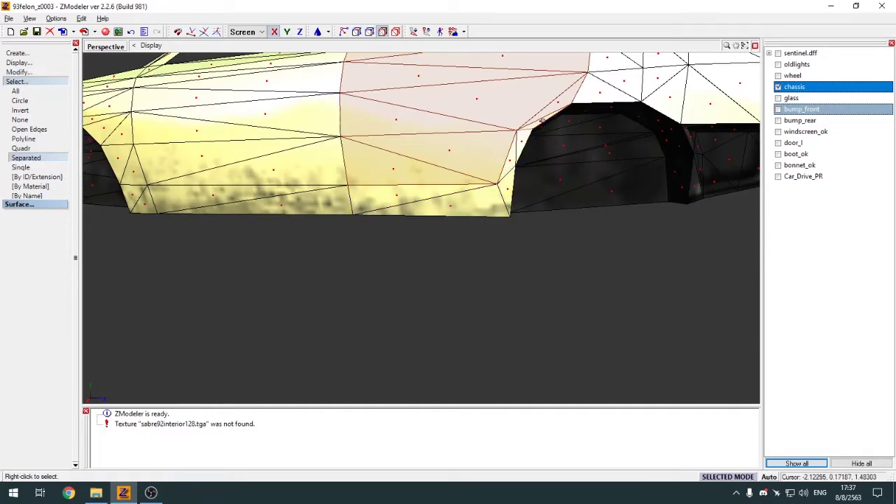
pyautogui.rightClick(560, 107)
pyautogui.moveTo(560, 106); pyautogui.dragTo(550, 230, button='middle')
pyautogui.scroll(-3, 539, 225)
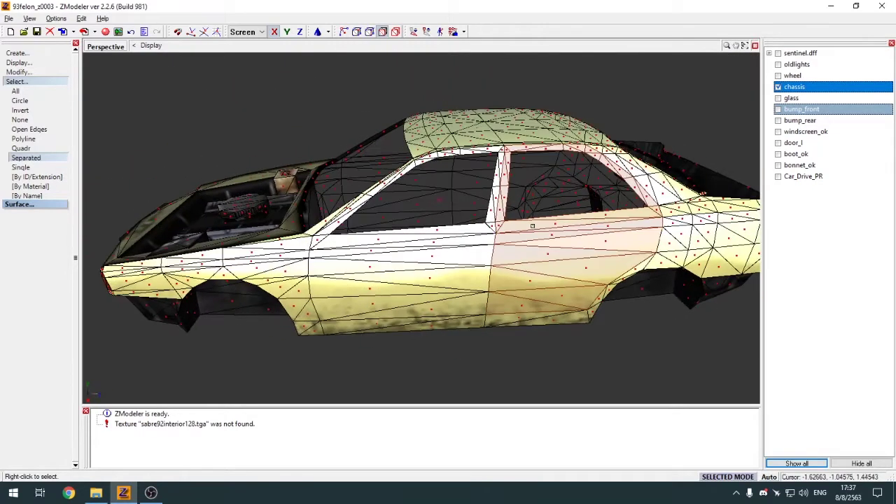
pyautogui.press('d')
pyautogui.click(66, 245)
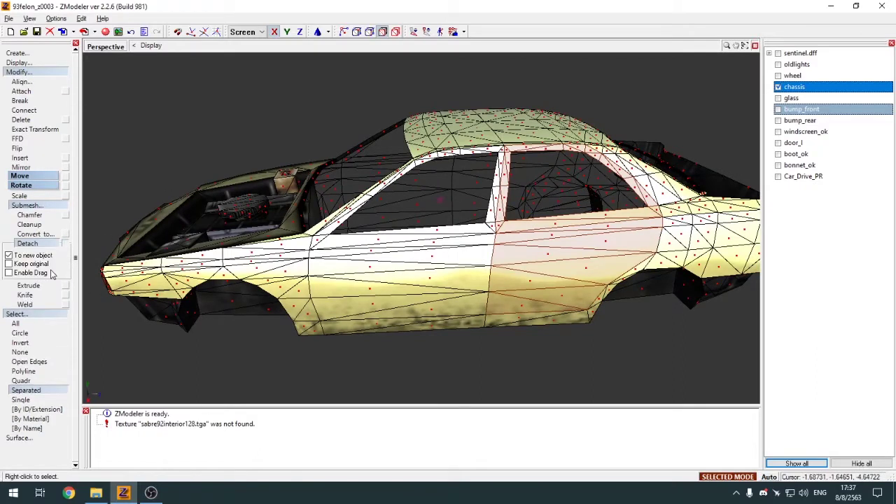
pyautogui.click(166, 160)
# Hide the original chassis and rename the detached rear door object to door_lr
pyautogui.click(778, 87)
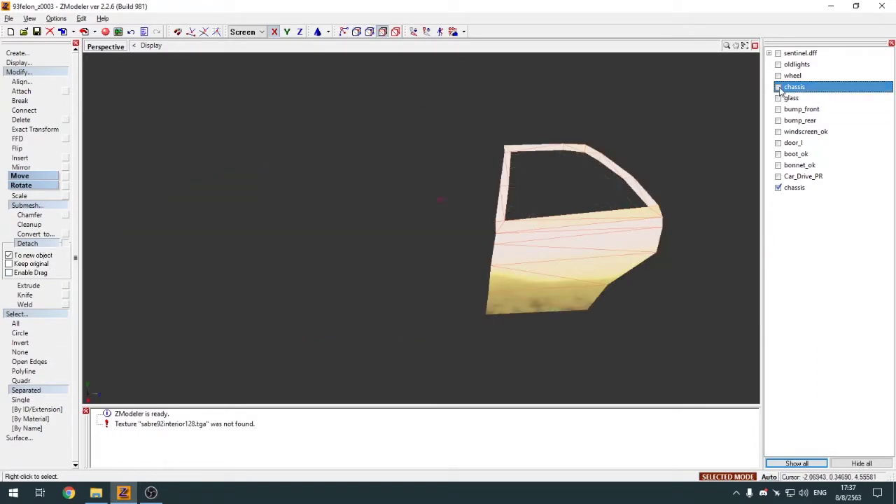
pyautogui.click(18, 72)
pyautogui.click(25, 81)
pyautogui.moveTo(420, 175); pyautogui.dragTo(448, 179, button='middle')
pyautogui.press('5')
pyautogui.doubleClick(839, 187)
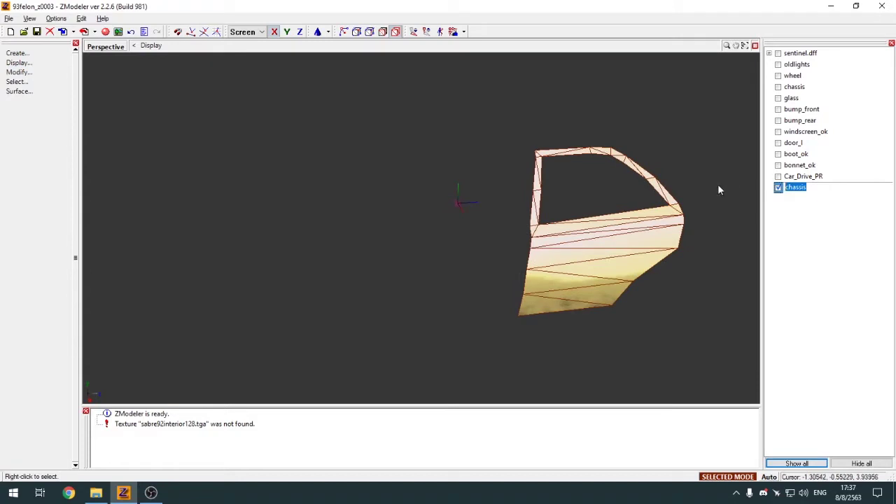
pyautogui.press('BackSpace')
pyautogui.write('door_rr')
pyautogui.doubleClick(806, 189)
pyautogui.press('Return')
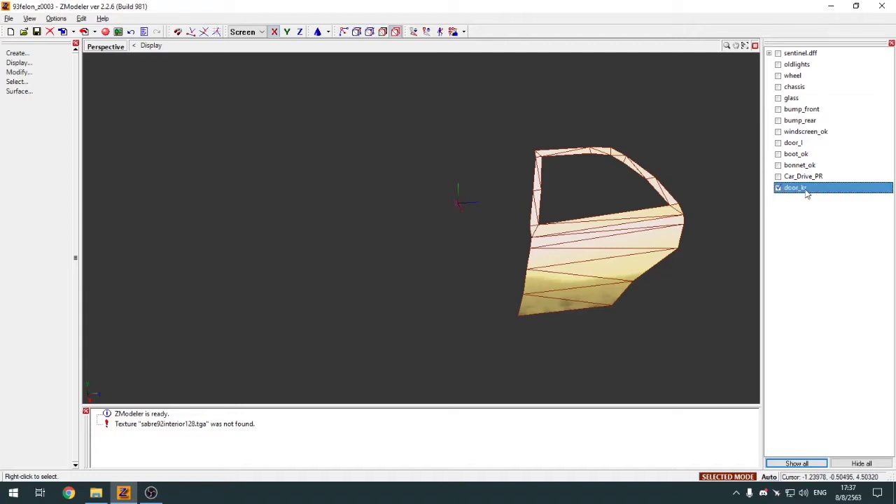
pyautogui.doubleClick(805, 189)
pyautogui.press('Return')
# Show the chassis in place of door_lr and detach the left front door's outer polygons to a new object
pyautogui.click(777, 187)
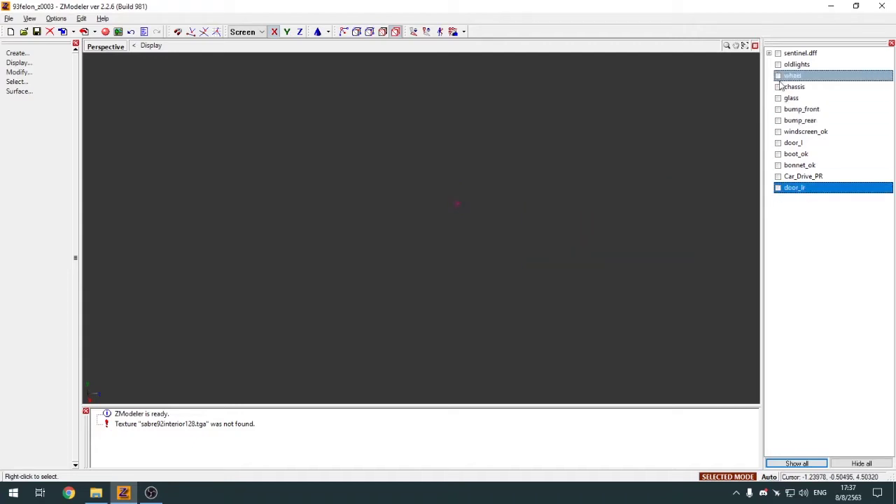
pyautogui.click(782, 77)
pyautogui.click(778, 86)
pyautogui.press('3')
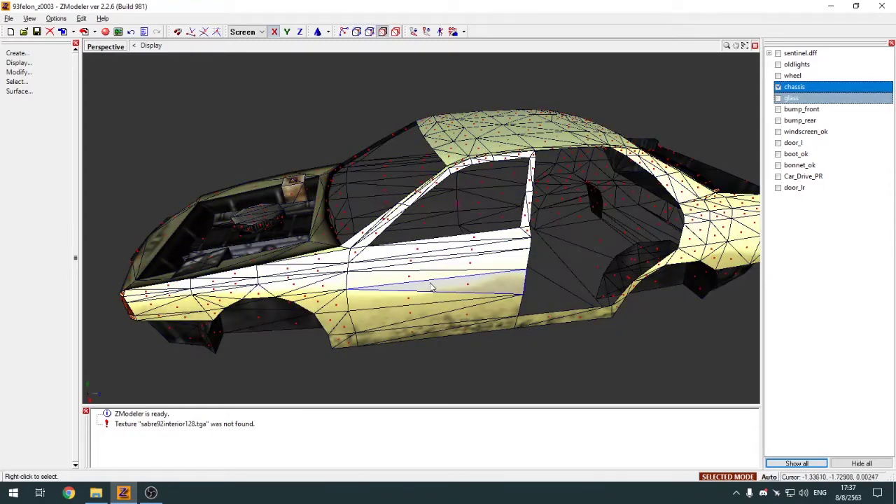
pyautogui.rightClick(420, 282)
pyautogui.click(406, 276)
pyautogui.scroll(2, 358, 247)
pyautogui.moveTo(356, 253); pyautogui.dragTo(462, 334, button='middle')
pyautogui.rightClick(462, 332)
pyautogui.rightClick(491, 335)
pyautogui.press('d')
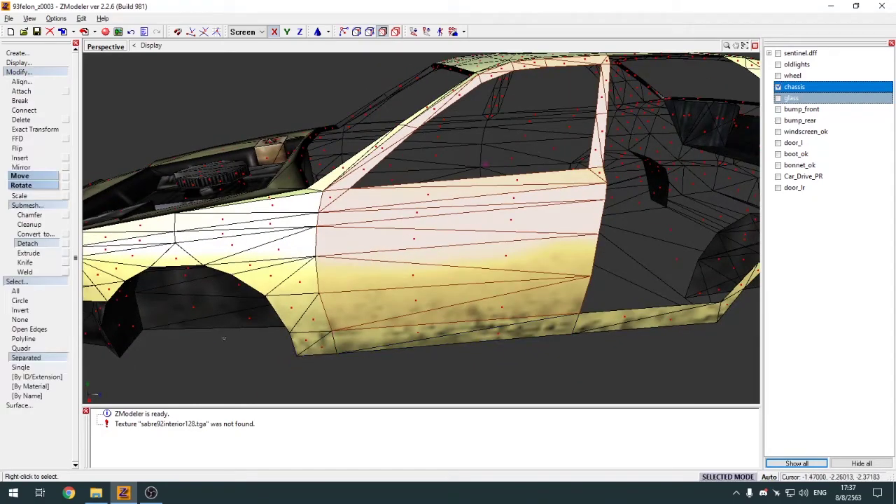
pyautogui.click(259, 385)
# Hide the original chassis, rename the detached front door object to door_lf, and clear the selection
pyautogui.click(27, 73)
pyautogui.moveTo(420, 210); pyautogui.dragTo(432, 224, button='middle')
pyautogui.press('5')
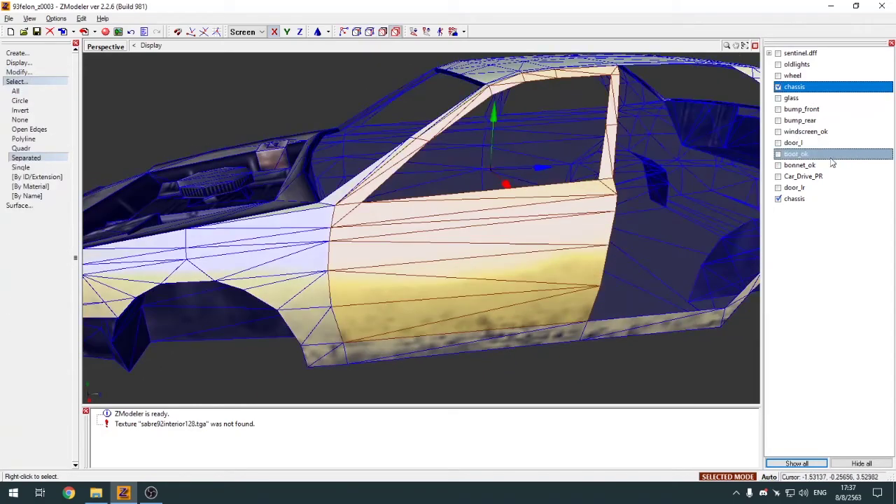
pyautogui.click(777, 87)
pyautogui.click(794, 198)
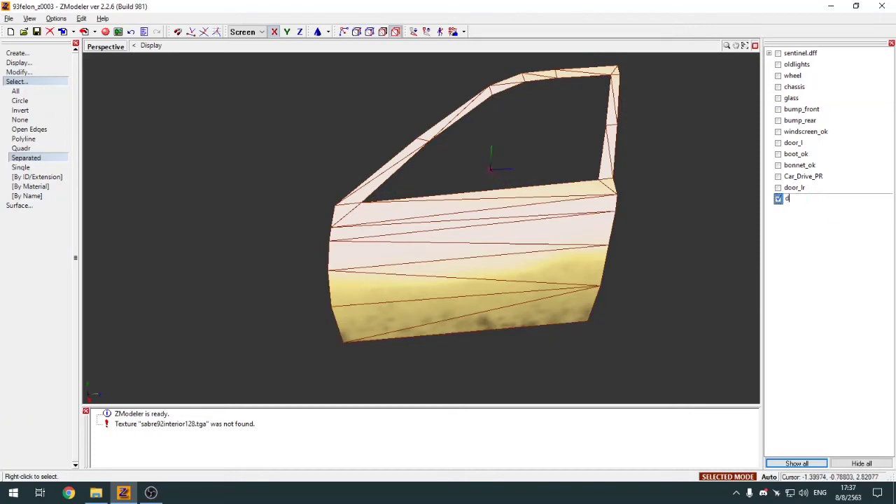
pyautogui.write('door_lf')
pyautogui.press('Return')
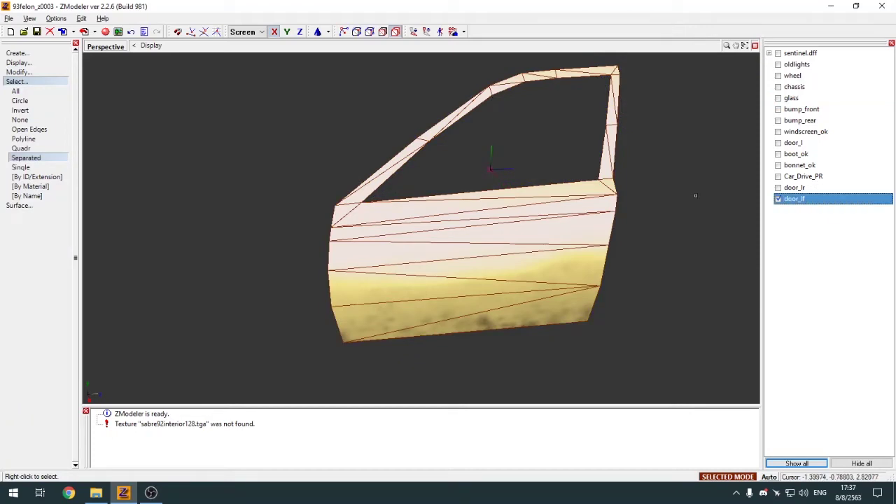
pyautogui.click(18, 81)
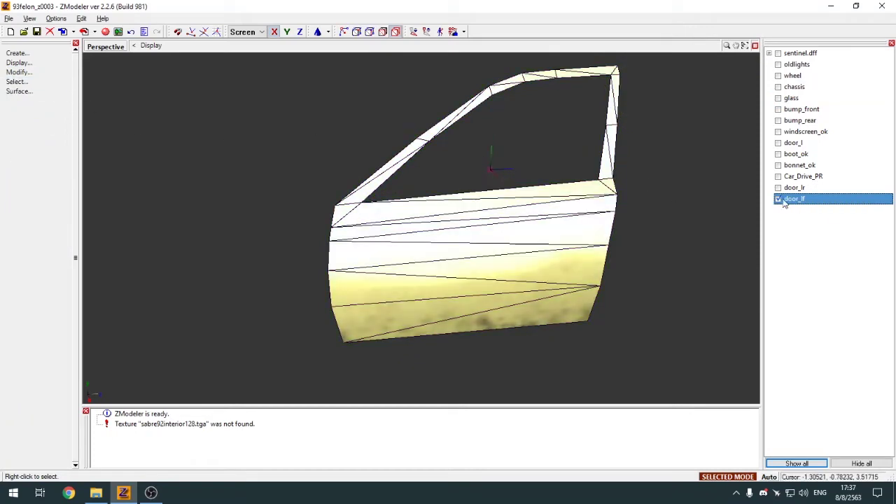
# Show the chassis in place of door_lf and detach the inner door panel and window frame polygons to a new object
pyautogui.click(779, 199)
pyautogui.click(778, 87)
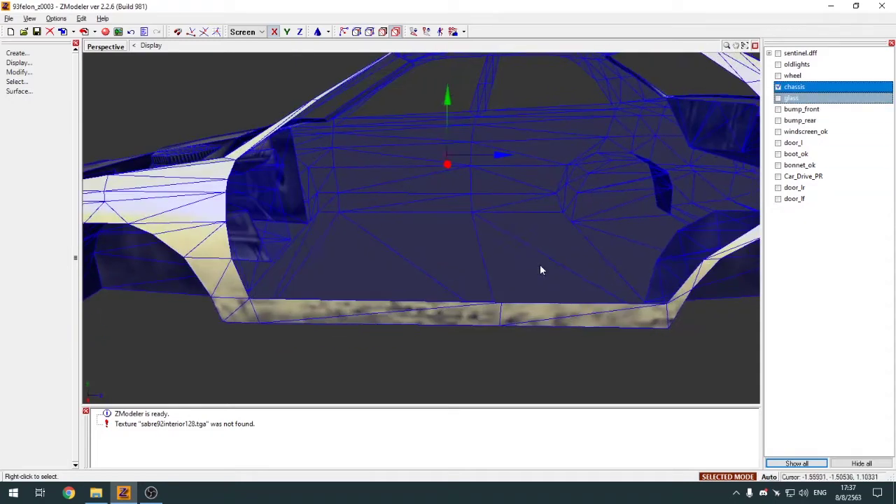
pyautogui.press('3')
pyautogui.press('s')
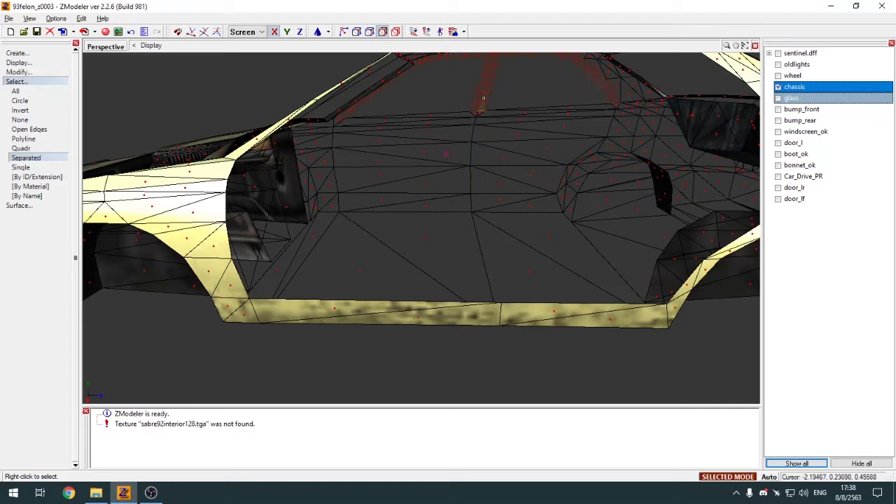
pyautogui.rightClick(552, 120)
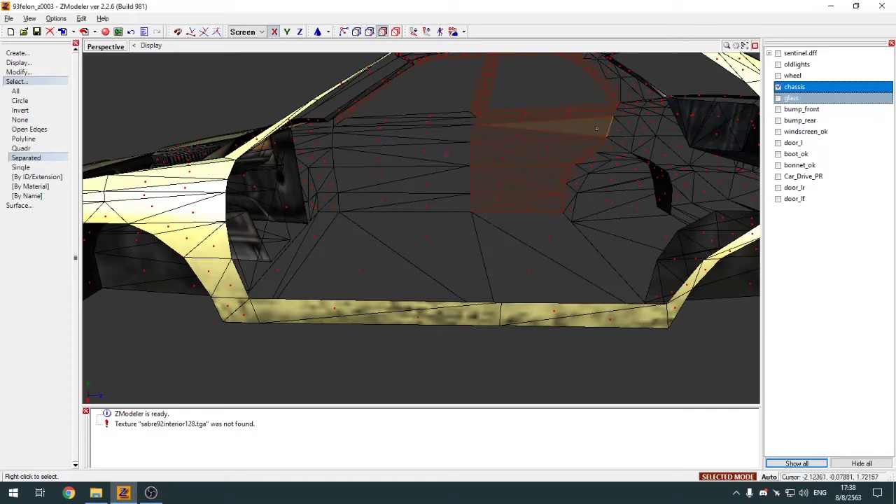
pyautogui.scroll(2, 606, 133)
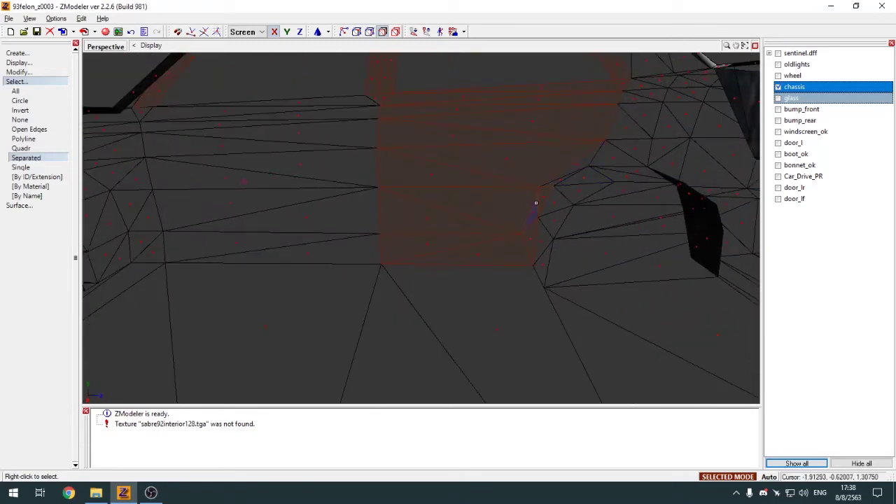
pyautogui.rightClick(340, 203)
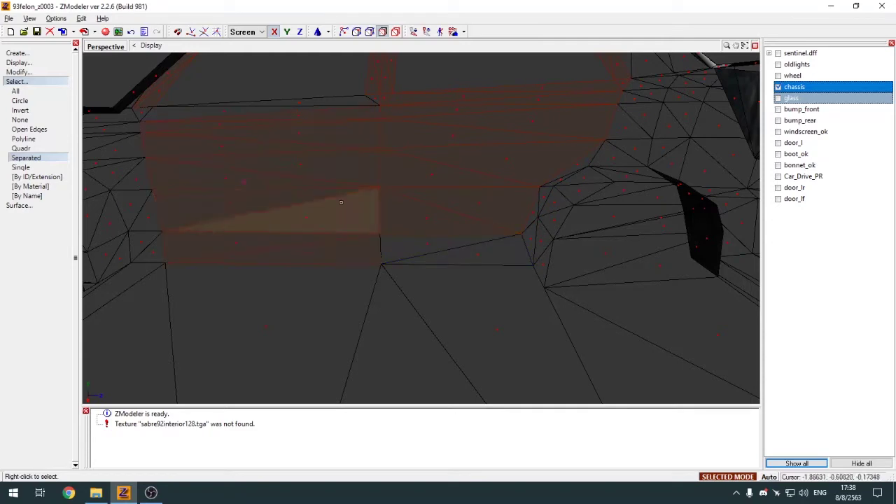
pyautogui.scroll(-2, 340, 202)
pyautogui.rightClick(211, 138)
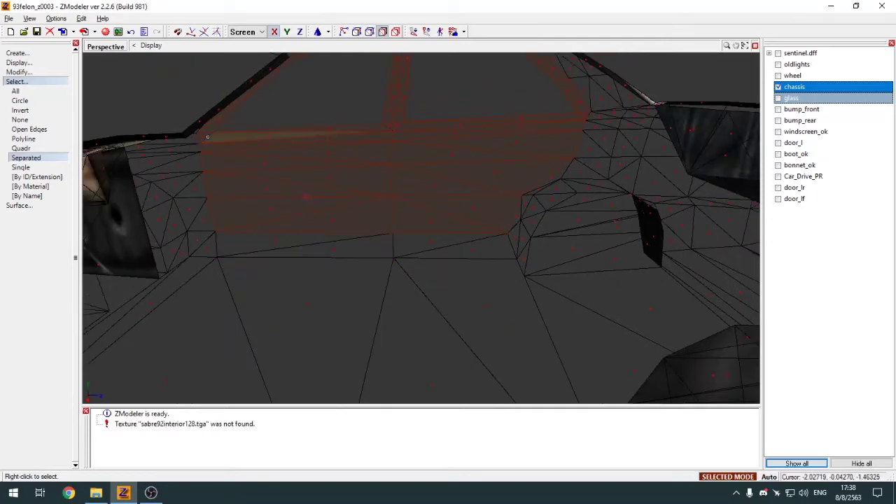
pyautogui.scroll(-3, 382, 141)
pyautogui.press('d')
pyautogui.press('space')
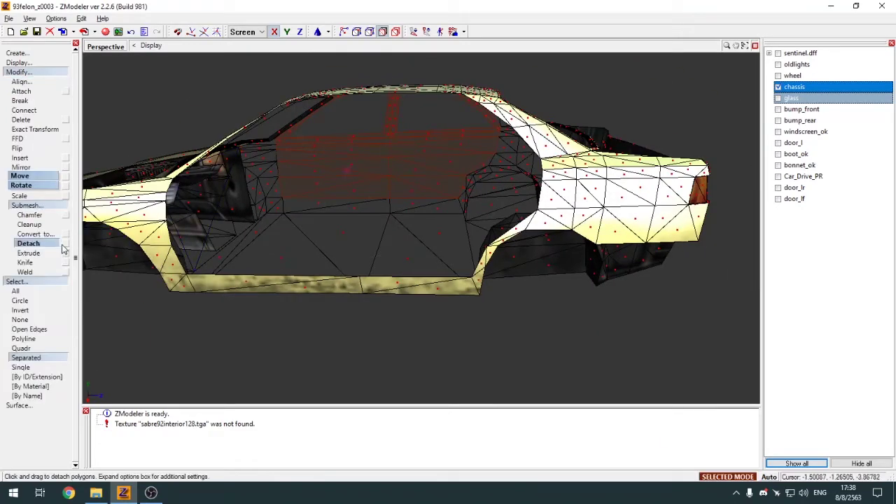
pyautogui.click(65, 244)
pyautogui.click(128, 114)
# Rename the detached inner panels to backup, move that object directly below oldlights, and hide it
pyautogui.doubleClick(848, 209)
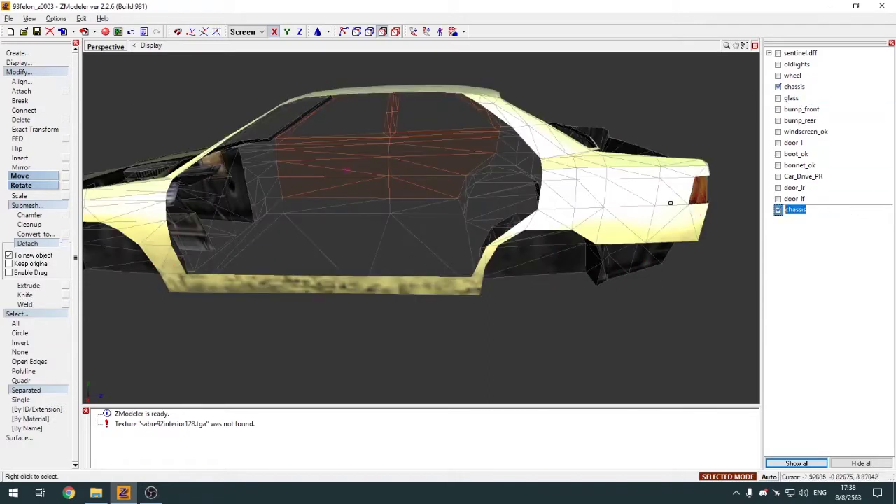
pyautogui.write('backup')
pyautogui.press('Return')
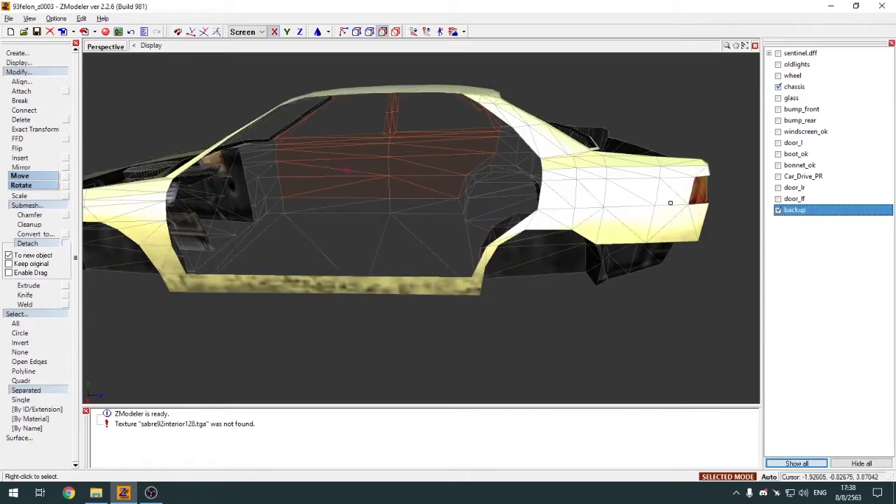
pyautogui.moveTo(794, 210); pyautogui.dragTo(781, 75)
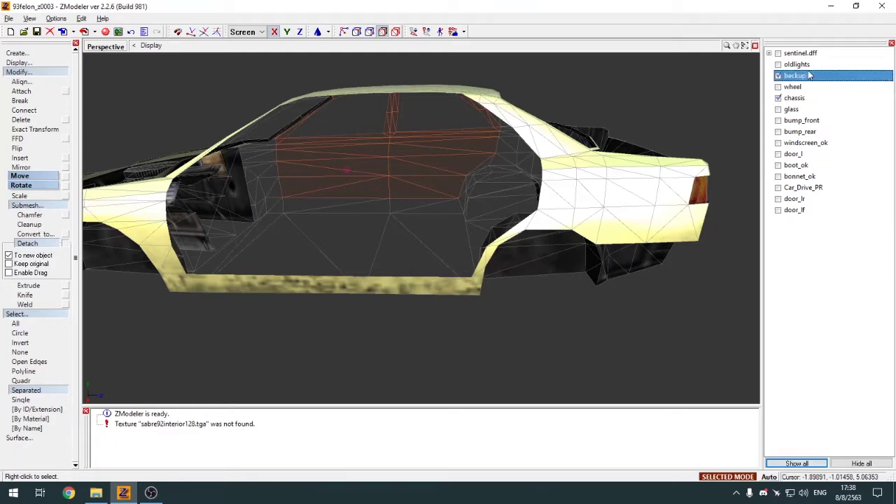
pyautogui.click(778, 76)
pyautogui.click(19, 72)
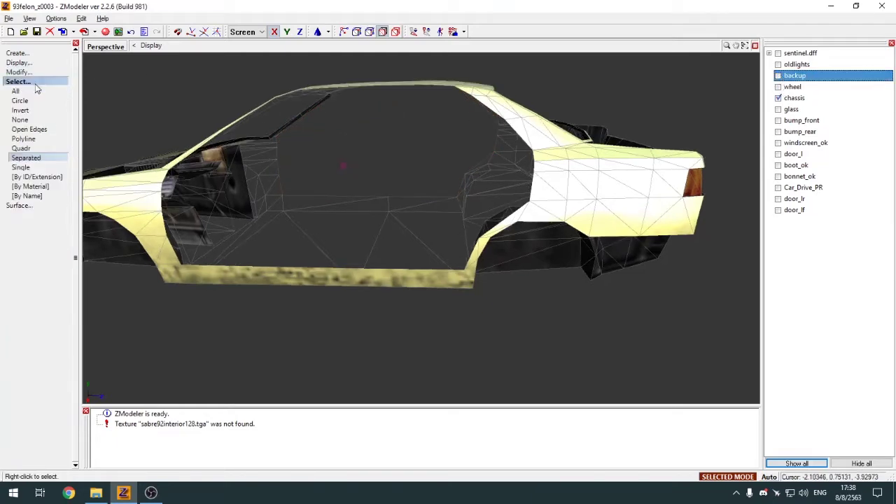
pyautogui.click(17, 82)
pyautogui.click(396, 31)
# Save the scene in the zmod folder as a new version named 93felon_z0004
pyautogui.scroll(-4, 400, 154)
pyautogui.scroll(6, 418, 157)
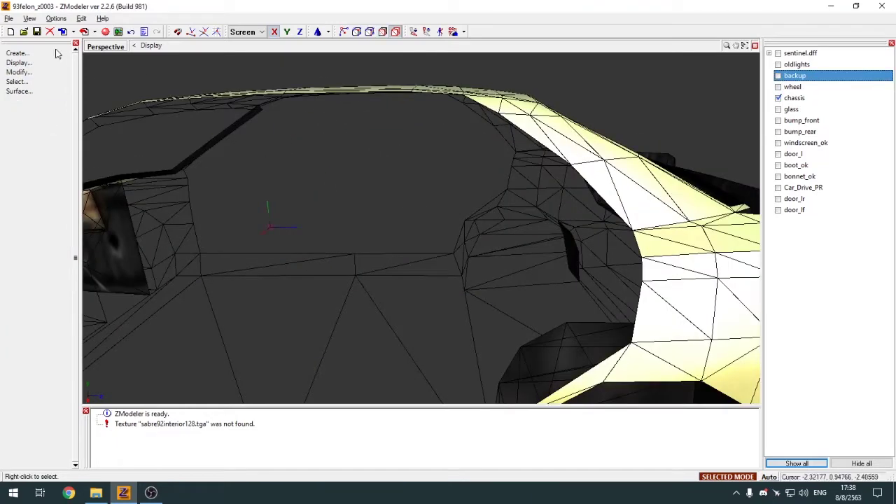
pyautogui.click(9, 18)
pyautogui.click(24, 66)
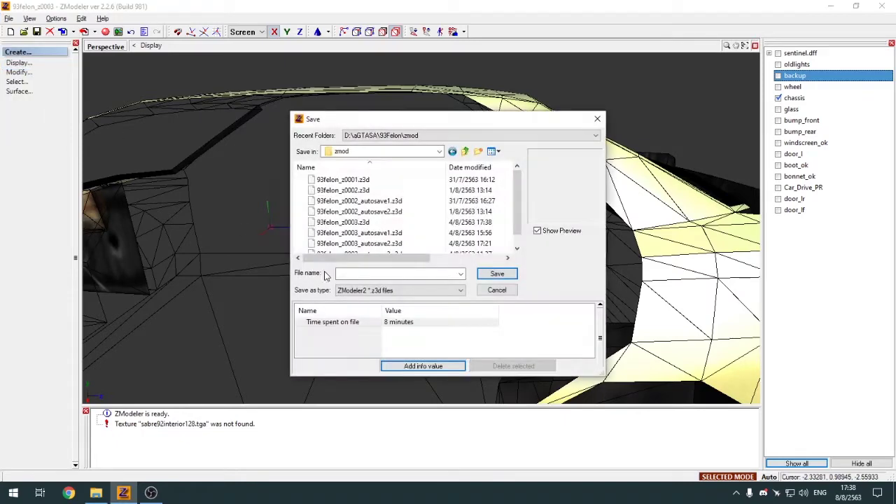
pyautogui.click(350, 223)
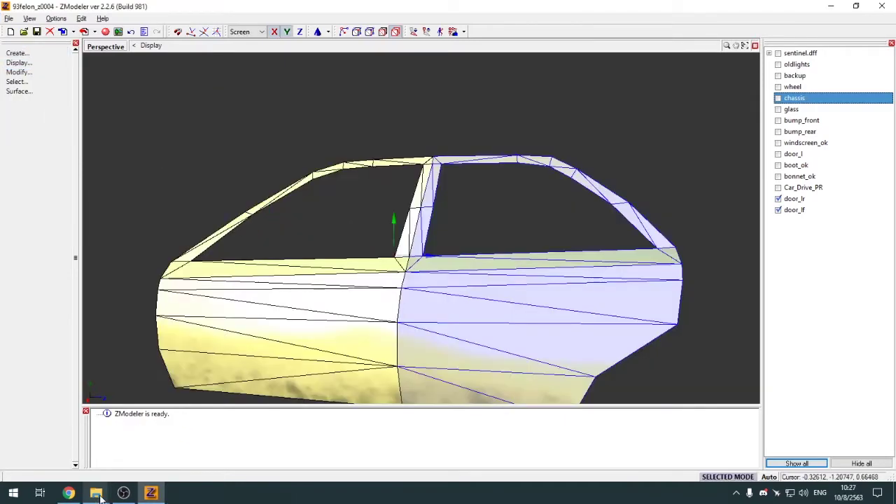
# Show the chassis again and select both left door objects, door_lf and door_lr
pyautogui.moveTo(102, 497)
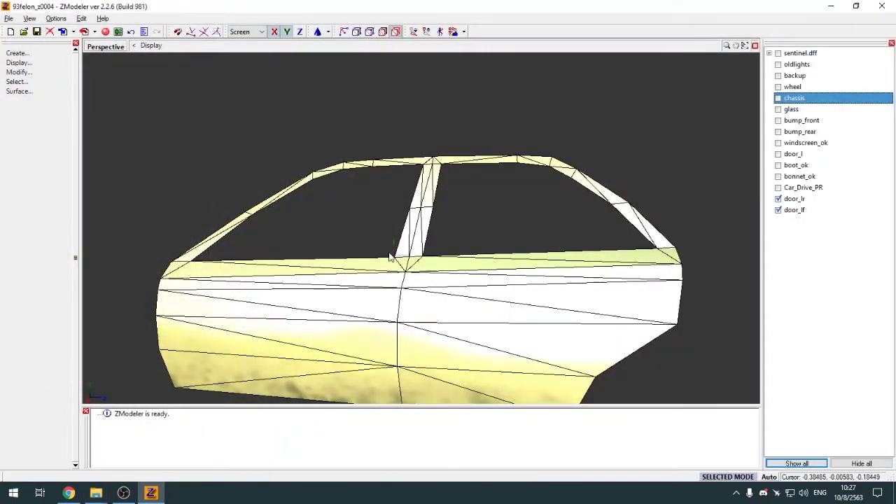
pyautogui.moveTo(418, 287); pyautogui.dragTo(421, 307, button='middle')
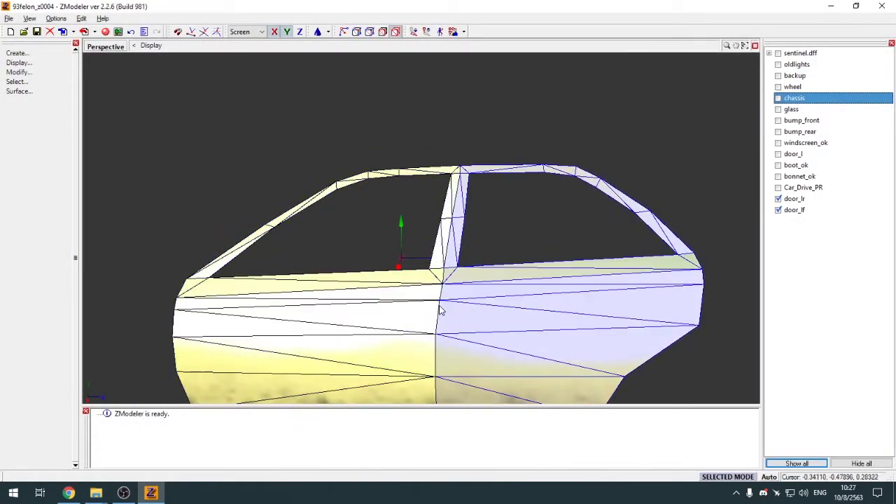
pyautogui.click(778, 98)
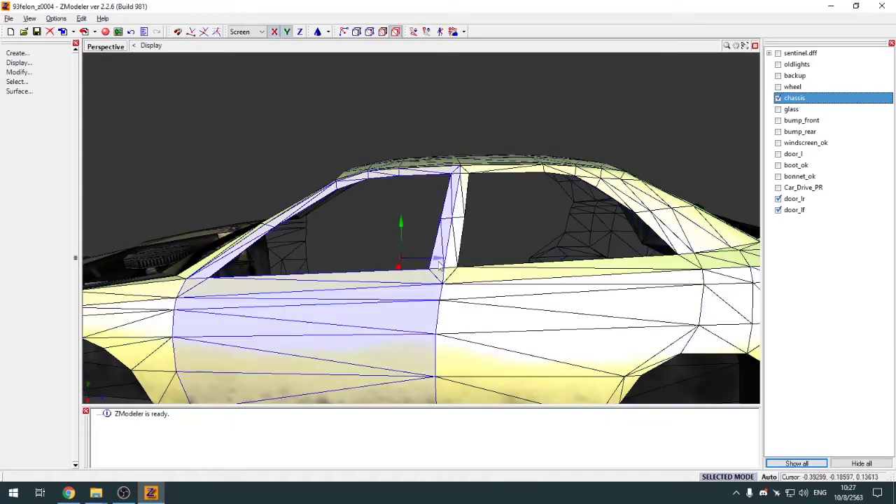
pyautogui.click(462, 231)
pyautogui.click(442, 231)
pyautogui.moveTo(514, 247); pyautogui.dragTo(438, 209, button='middle')
pyautogui.scroll(-3, 512, 244)
pyautogui.scroll(-3, 468, 225)
pyautogui.scroll(3, 467, 225)
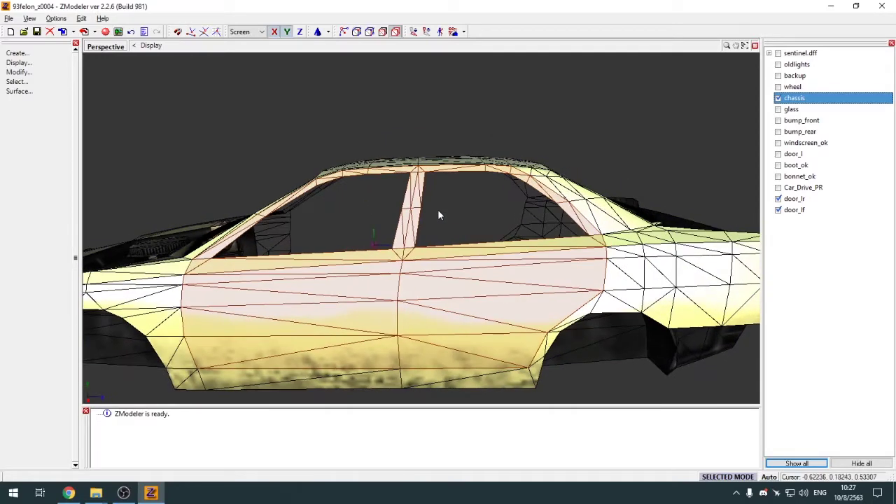
pyautogui.scroll(2, 406, 275)
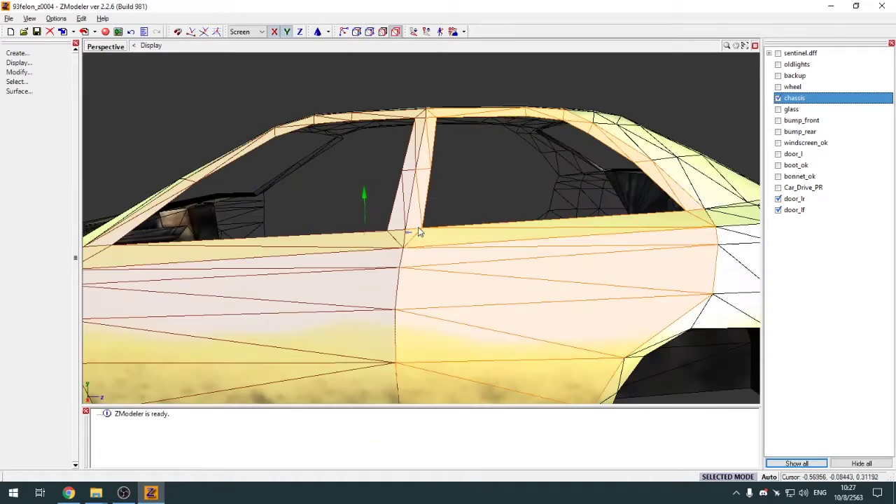
pyautogui.scroll(-5, 420, 226)
# At vertex level, select the front door's vertices along the roofline, windscreen pillar and leading edge down to the lower corner
pyautogui.press('1')
pyautogui.scroll(5, 412, 201)
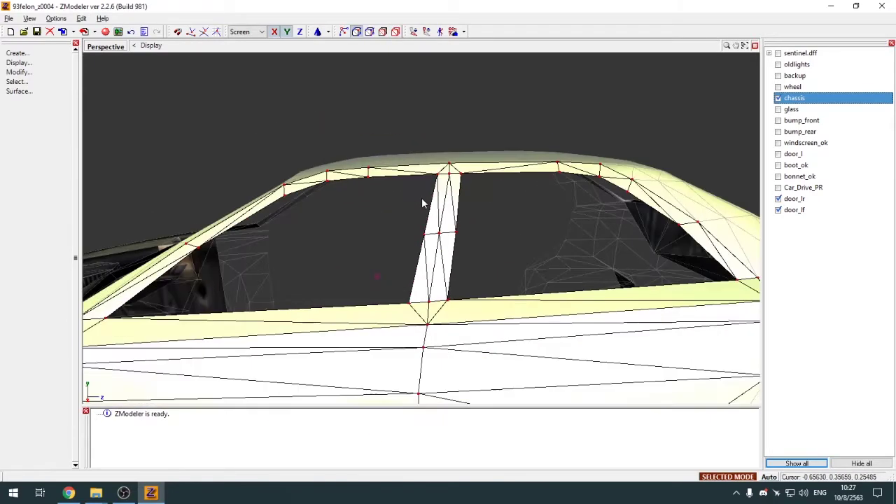
pyautogui.press('q')
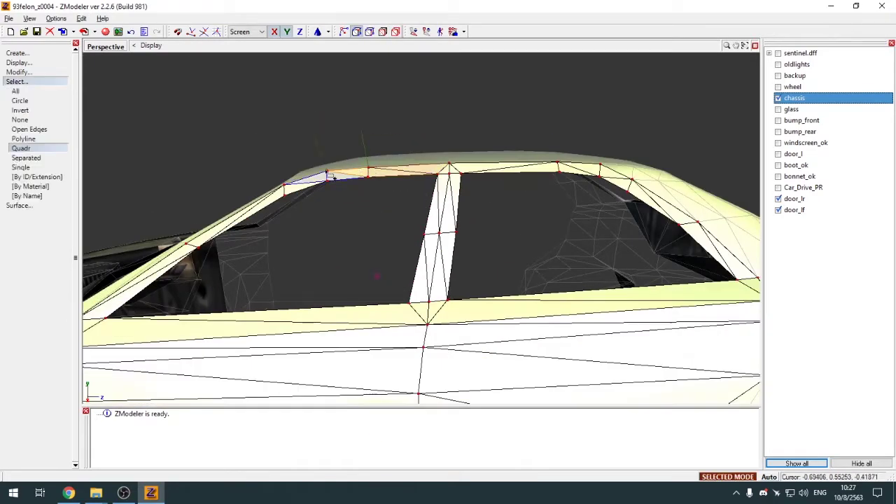
pyautogui.moveTo(309, 179); pyautogui.dragTo(391, 135, button='middle')
pyautogui.moveTo(352, 131); pyautogui.dragTo(372, 146)
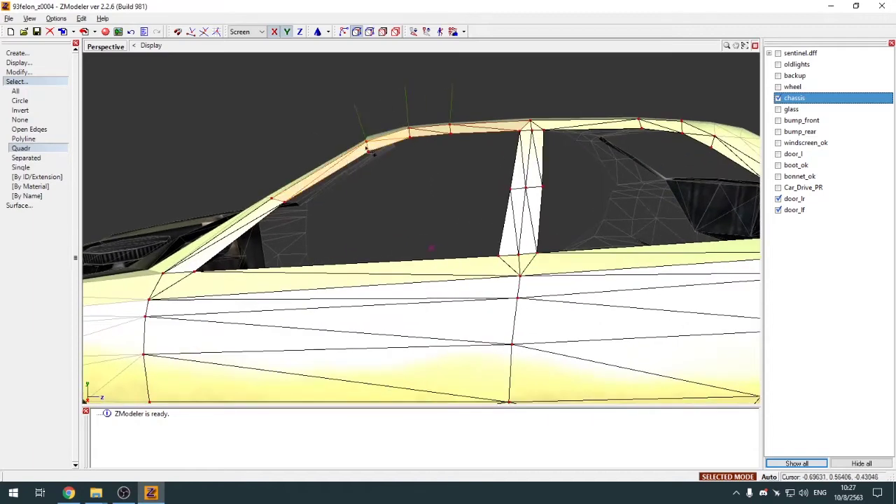
pyautogui.moveTo(251, 189); pyautogui.dragTo(275, 201)
pyautogui.click(173, 286)
pyautogui.click(152, 302)
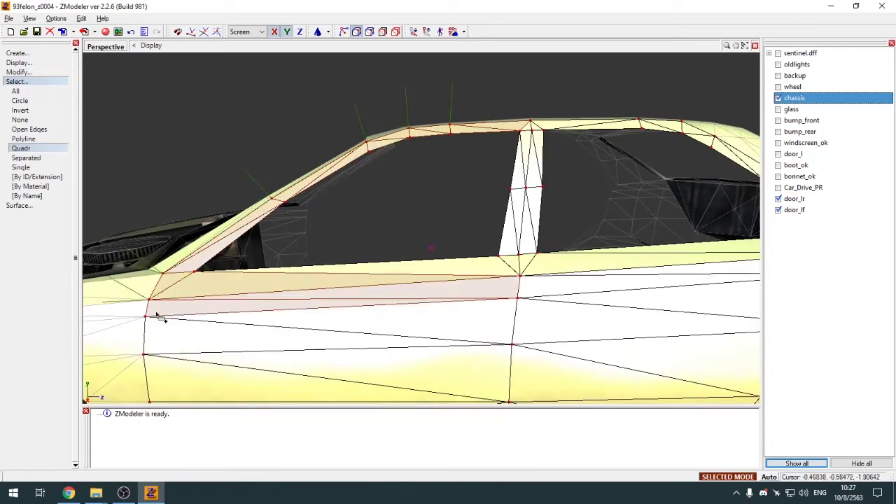
pyautogui.click(150, 325)
pyautogui.moveTo(193, 336); pyautogui.dragTo(211, 287, button='middle')
pyautogui.moveTo(185, 249); pyautogui.dragTo(202, 259)
pyautogui.moveTo(182, 284); pyautogui.dragTo(209, 308)
pyautogui.moveTo(203, 337); pyautogui.dragTo(240, 364)
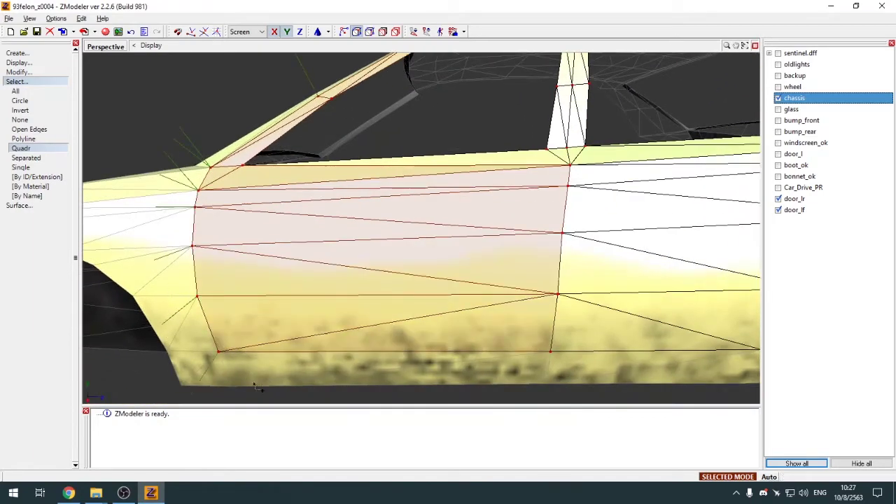
# Add the vertices along the seam between the two doors, up to the central window pillar, to the selection
pyautogui.moveTo(535, 333); pyautogui.dragTo(404, 316, button='middle')
pyautogui.moveTo(404, 316); pyautogui.dragTo(443, 351)
pyautogui.moveTo(394, 239); pyautogui.dragTo(441, 273)
pyautogui.moveTo(441, 273); pyautogui.dragTo(462, 282, button='middle')
pyautogui.moveTo(435, 242); pyautogui.dragTo(465, 270)
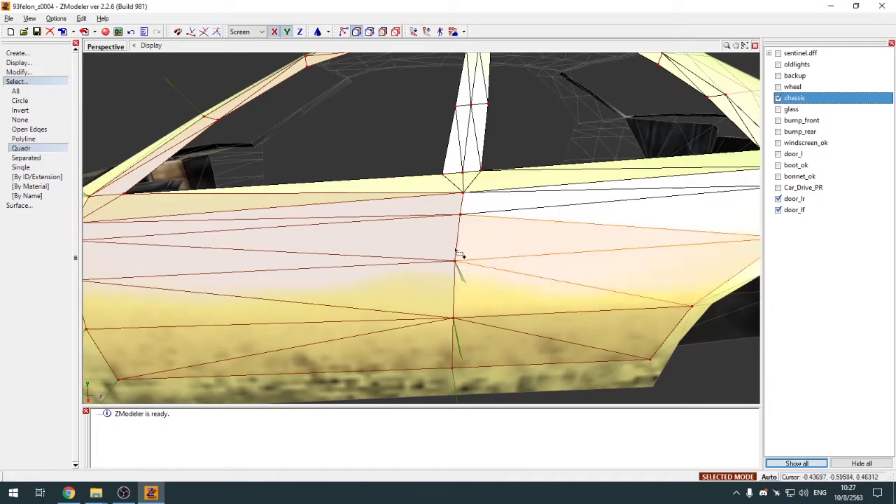
pyautogui.moveTo(454, 203); pyautogui.dragTo(466, 218)
pyautogui.moveTo(461, 183)
pyautogui.mouseDown()
pyautogui.moveTo(467, 203)
pyautogui.moveTo(469, 186)
pyautogui.mouseUp()
pyautogui.click(470, 188)
pyautogui.moveTo(470, 188); pyautogui.dragTo(465, 197, button='middle')
pyautogui.moveTo(455, 167); pyautogui.dragTo(467, 182)
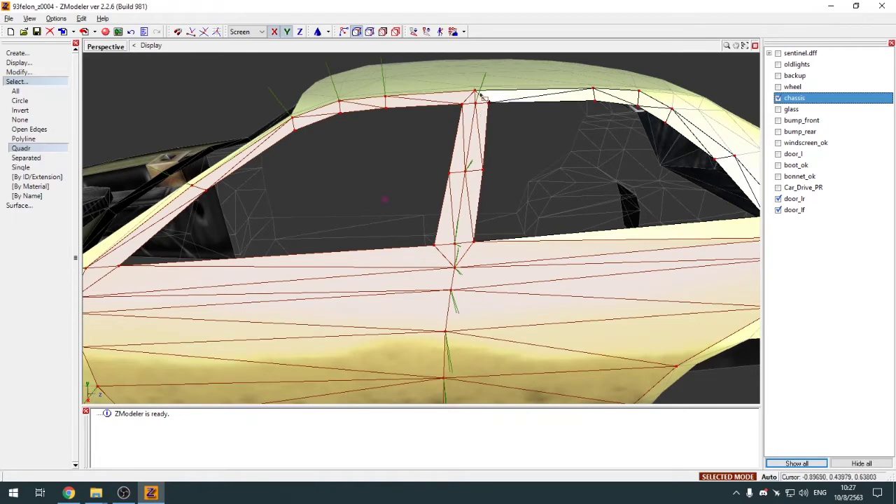
# Add the rear door's upper window frame and trailing edge vertices to the selection, checking the door outline for gaps
pyautogui.moveTo(481, 95); pyautogui.dragTo(518, 105)
pyautogui.moveTo(518, 105); pyautogui.dragTo(417, 63, button='middle')
pyautogui.moveTo(417, 63); pyautogui.dragTo(441, 74)
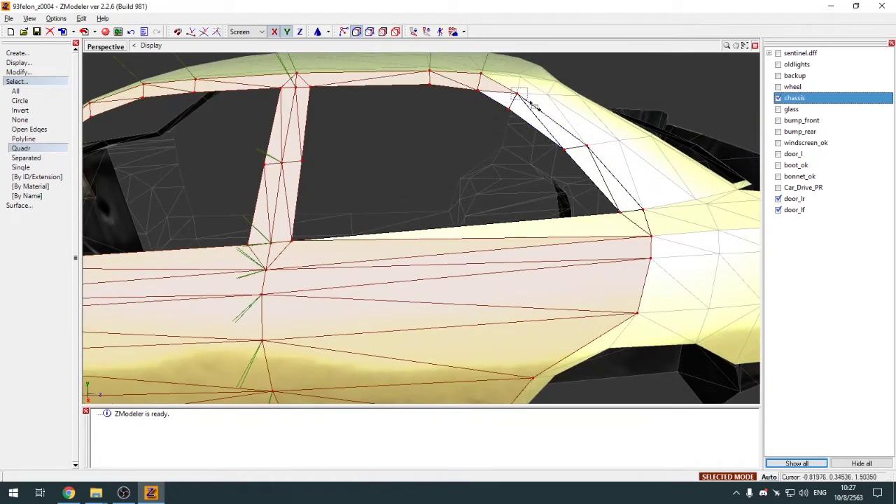
pyautogui.moveTo(531, 103); pyautogui.dragTo(532, 105)
pyautogui.moveTo(622, 193); pyautogui.dragTo(653, 219)
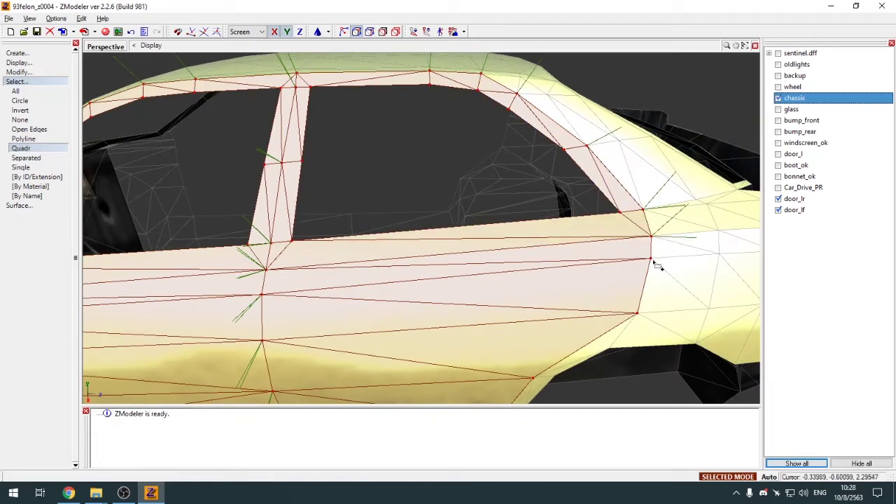
pyautogui.moveTo(656, 262); pyautogui.dragTo(678, 279, button='middle')
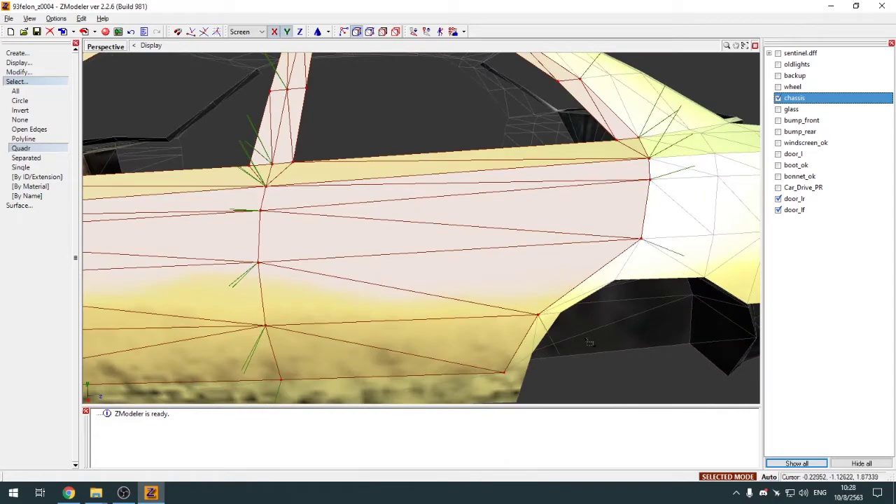
pyautogui.moveTo(590, 343); pyautogui.dragTo(557, 382, button='middle')
pyautogui.moveTo(453, 320); pyautogui.dragTo(458, 306, button='middle')
pyautogui.scroll(-3, 458, 306)
pyautogui.scroll(3, 458, 306)
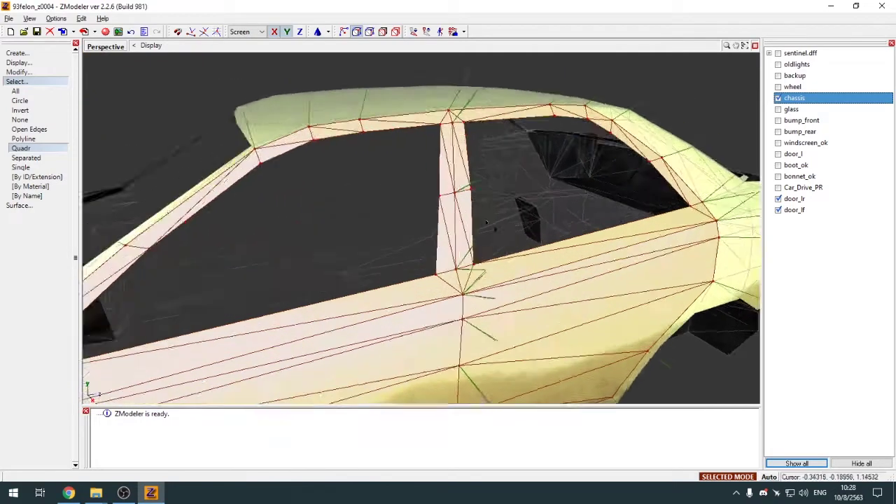
# Try to extrude the selected door vertices slightly inward along the X axis in the top view and inspect the result
pyautogui.scroll(-4, 458, 306)
pyautogui.hotkey('alt', 'w')
pyautogui.press('e')
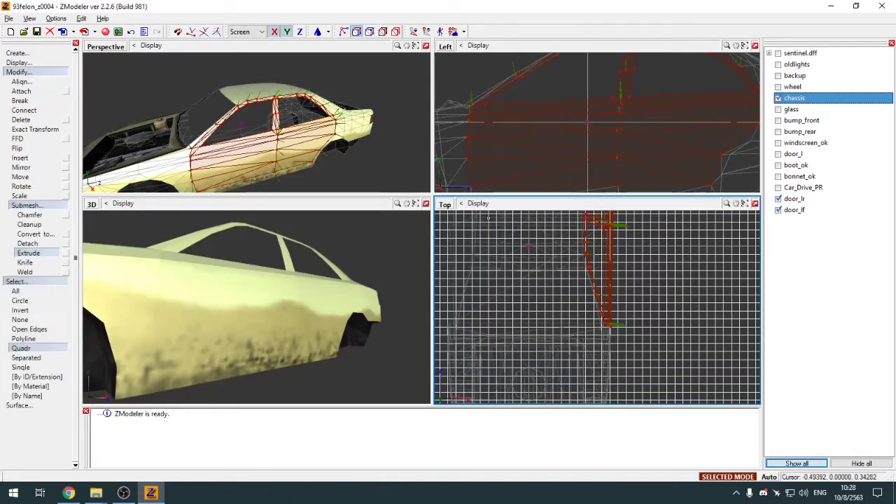
pyautogui.scroll(4, 590, 276)
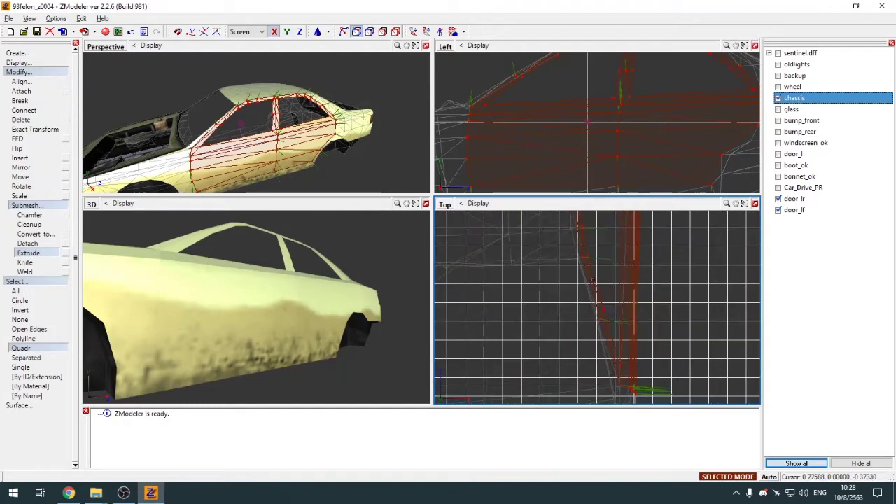
pyautogui.moveTo(590, 278)
pyautogui.mouseDown()
pyautogui.moveTo(599, 282)
pyautogui.moveTo(590, 282)
pyautogui.mouseUp()
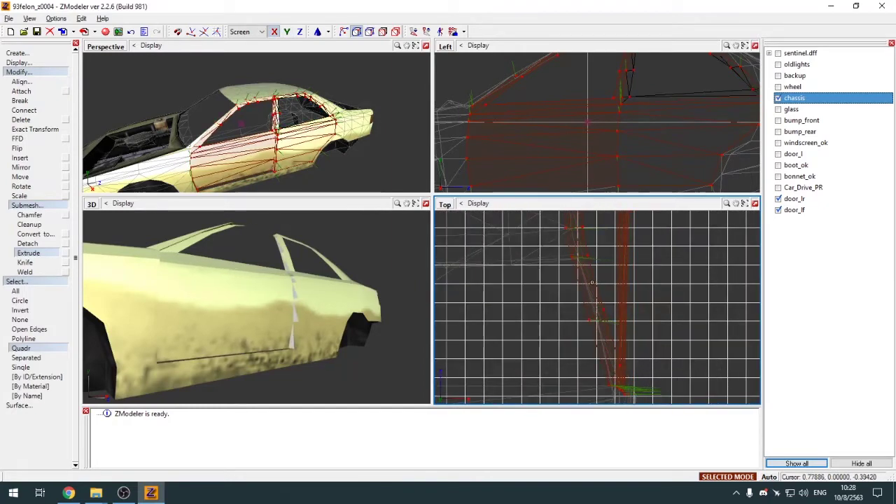
pyautogui.click(28, 73)
pyautogui.click(28, 82)
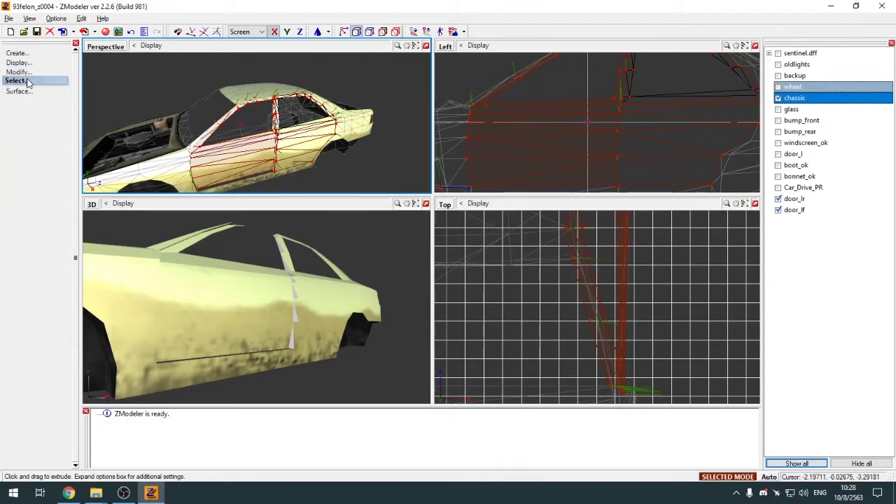
pyautogui.click(425, 46)
pyautogui.moveTo(401, 216); pyautogui.dragTo(543, 254, button='middle')
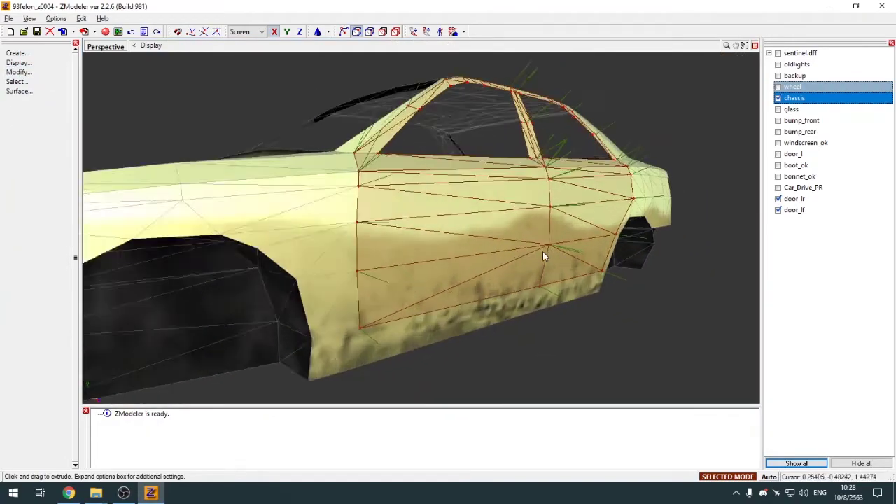
pyautogui.scroll(4, 525, 259)
pyautogui.moveTo(492, 267); pyautogui.dragTo(338, 222, button='middle')
pyautogui.hotkey('alt', 'w')
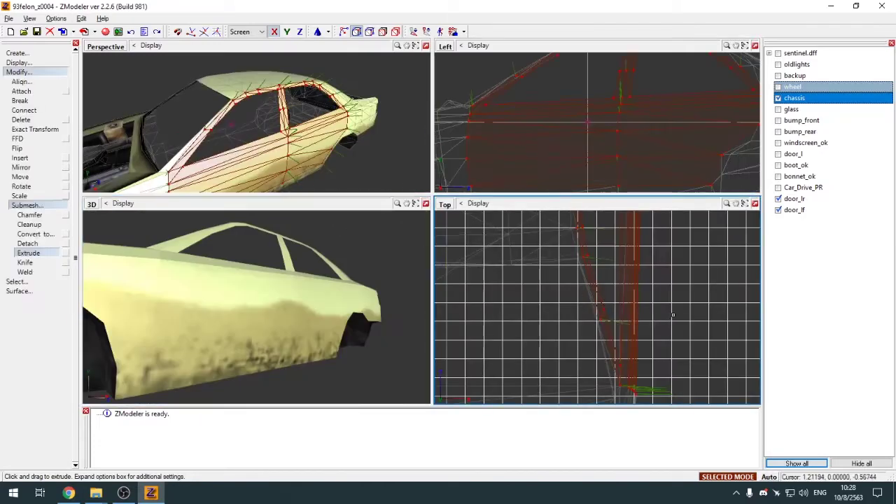
# Extrude the door vertices inward again over a larger distance and undo the extrusion
pyautogui.moveTo(672, 315); pyautogui.dragTo(598, 305)
pyautogui.hotkey('ctrl', 'z')
pyautogui.scroll(-3, 343, 98)
pyautogui.scroll(2, 294, 126)
pyautogui.hotkey('ctrl', 'z')
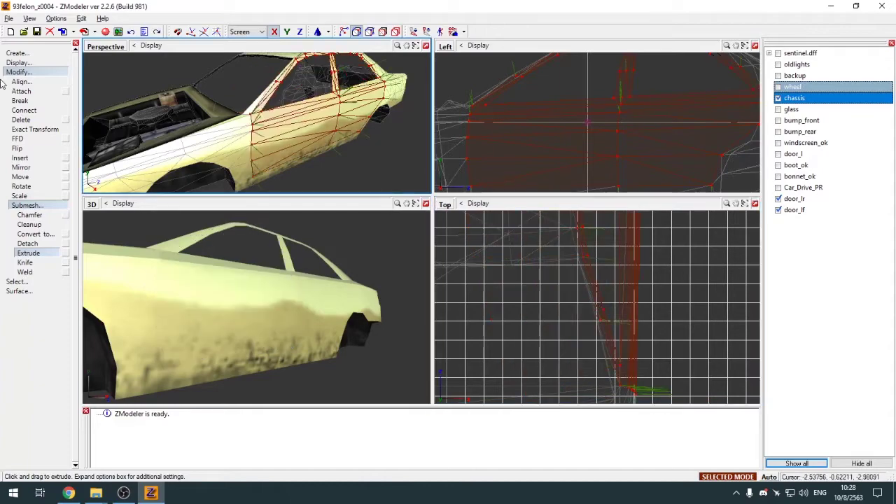
# Check the Extrude options, return to object level and clear the door selection
pyautogui.click(21, 74)
pyautogui.hotkey('alt', 'w')
pyautogui.keyDown('alt'); pyautogui.moveTo(158, 87); pyautogui.dragTo(244, 158, button='middle'); pyautogui.keyUp('alt')
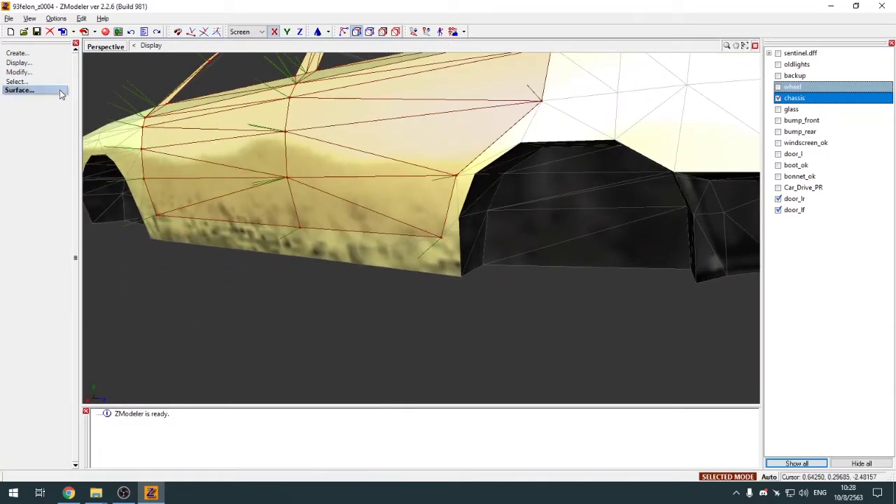
pyautogui.click(42, 72)
pyautogui.click(48, 205)
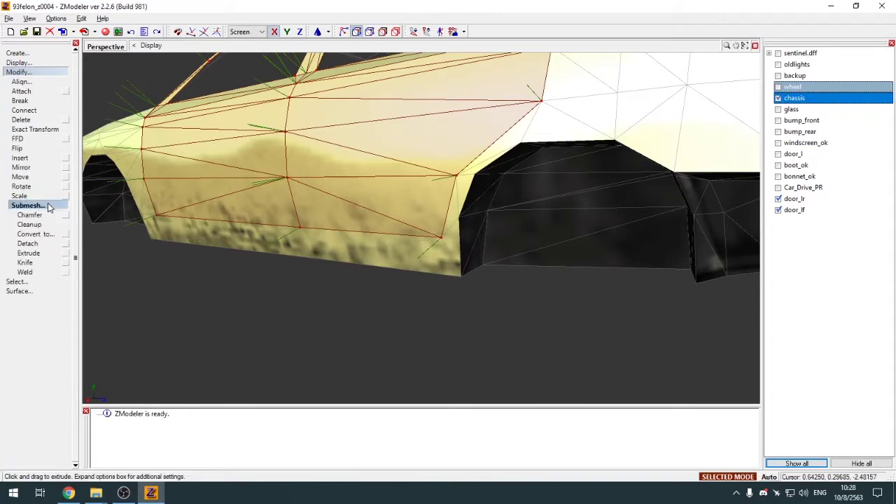
pyautogui.click(65, 253)
pyautogui.click(52, 73)
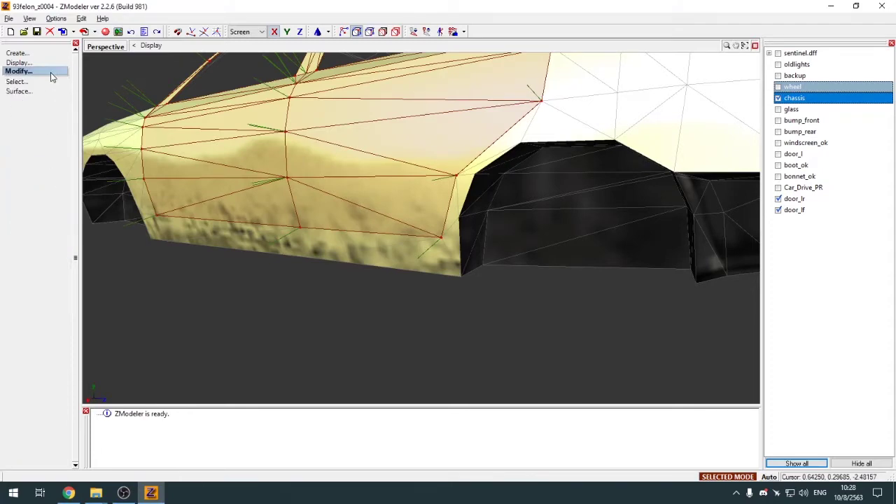
pyautogui.keyDown('alt'); pyautogui.moveTo(422, 180); pyautogui.dragTo(492, 221, button='middle'); pyautogui.keyUp('alt')
pyautogui.press('4')
pyautogui.press('Escape')
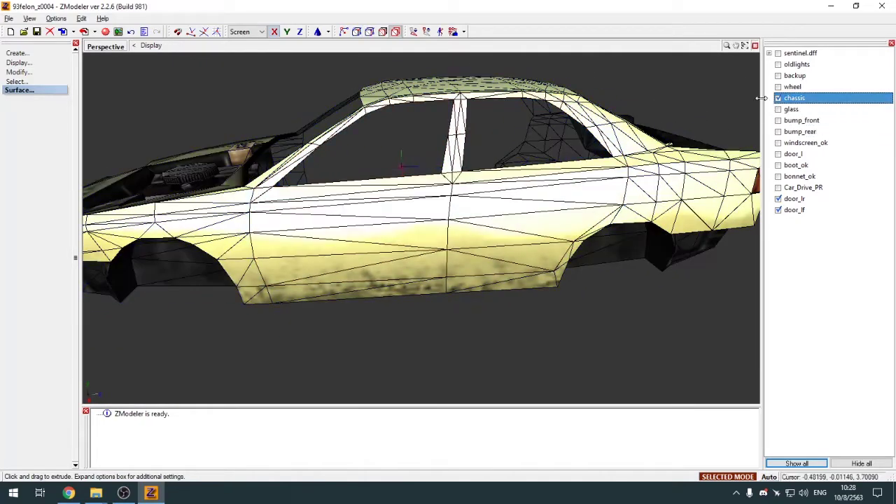
# Hide the chassis and copy door_lf and door_lr as new objects
pyautogui.click(777, 98)
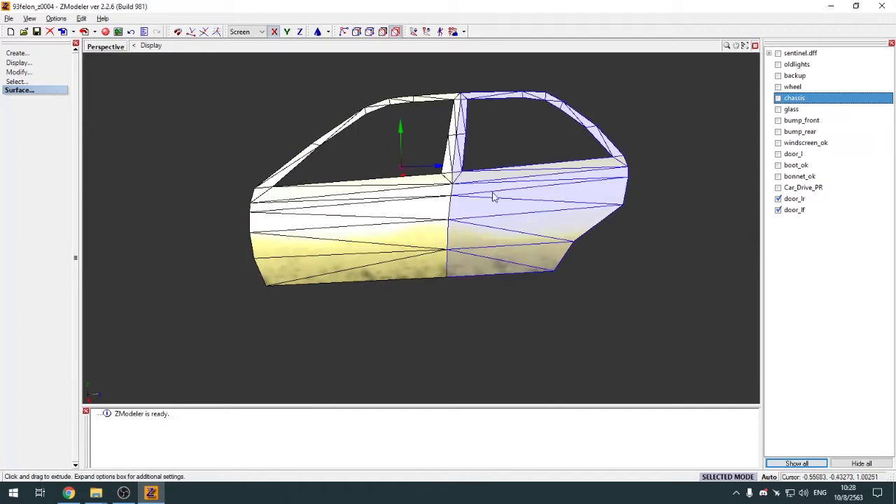
pyautogui.press('a')
pyautogui.click(27, 73)
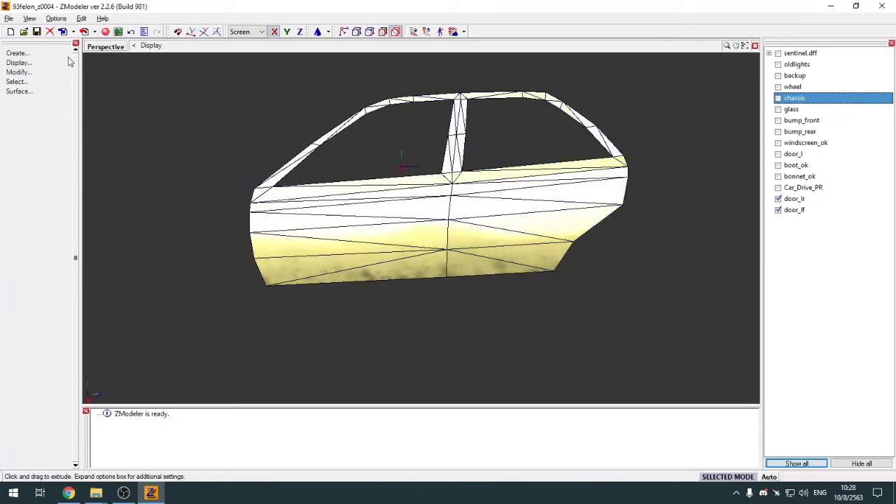
pyautogui.click(17, 54)
pyautogui.click(19, 63)
pyautogui.click(429, 210)
pyautogui.click(812, 223)
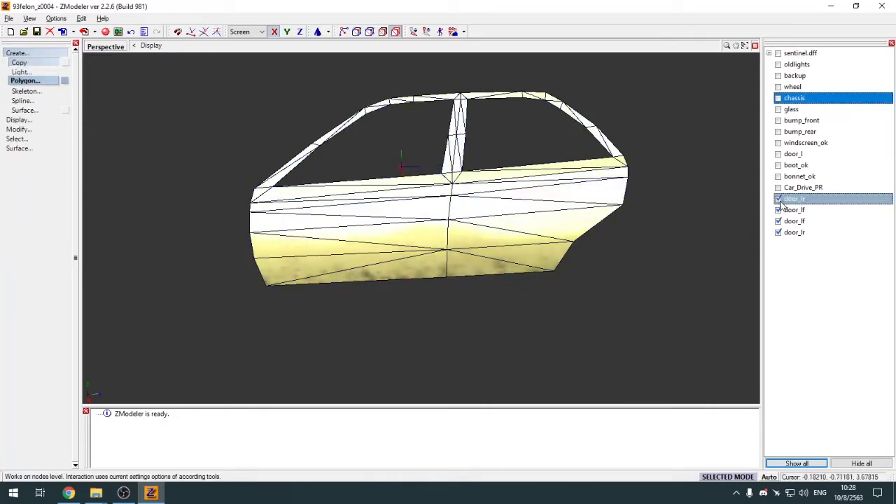
# Hide the original door_lr and door_lf and combine their two copies into a single object
pyautogui.click(779, 200)
pyautogui.click(779, 210)
pyautogui.click(24, 54)
pyautogui.press('a')
pyautogui.click(525, 219)
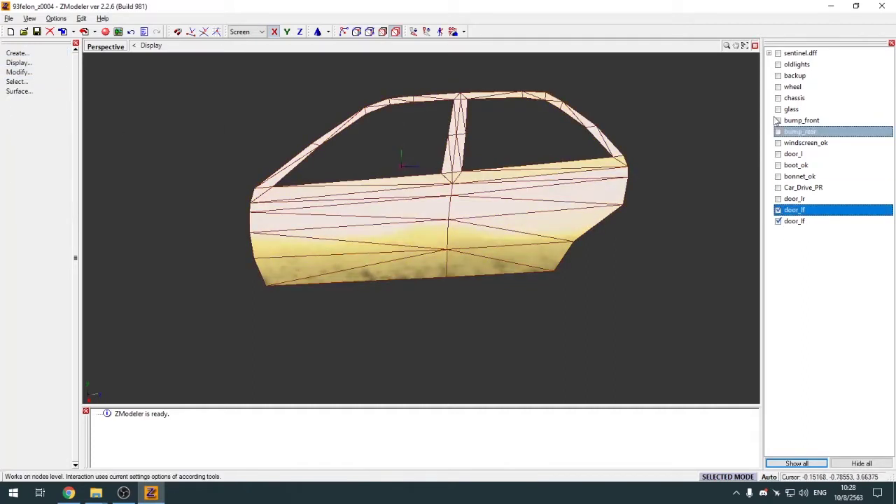
# Show the original doors and the chassis, and move the combined door copy inward in the top view
pyautogui.click(755, 46)
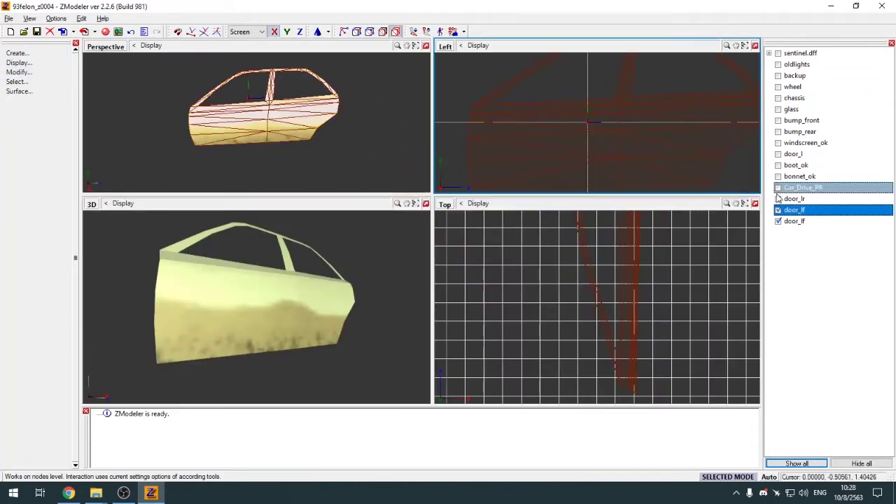
pyautogui.click(704, 241)
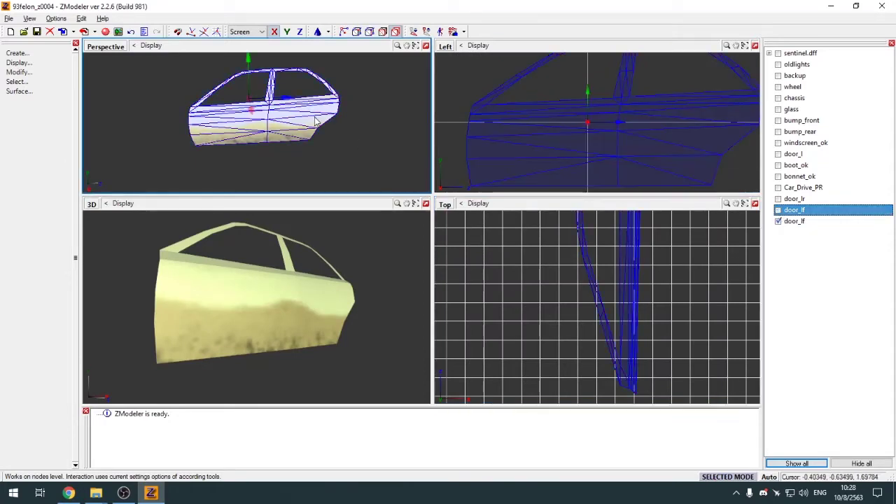
pyautogui.click(634, 216)
pyautogui.click(777, 199)
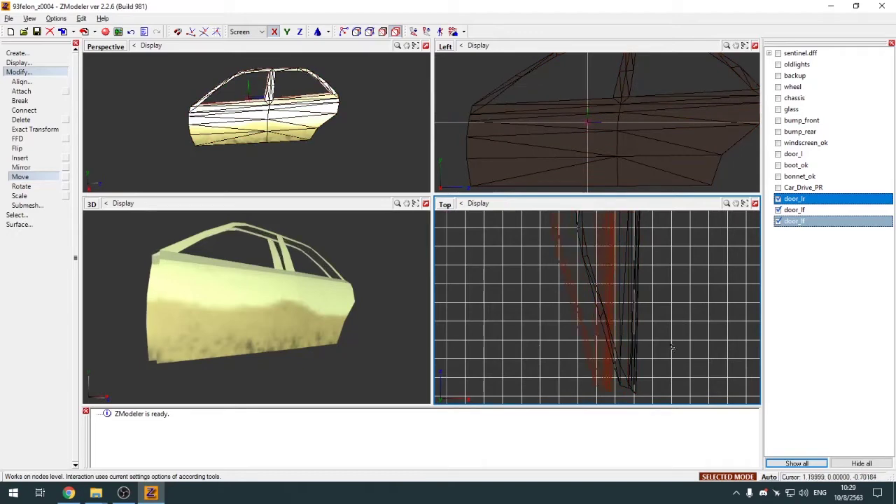
pyautogui.scroll(-3, 667, 253)
pyautogui.scroll(3, 666, 253)
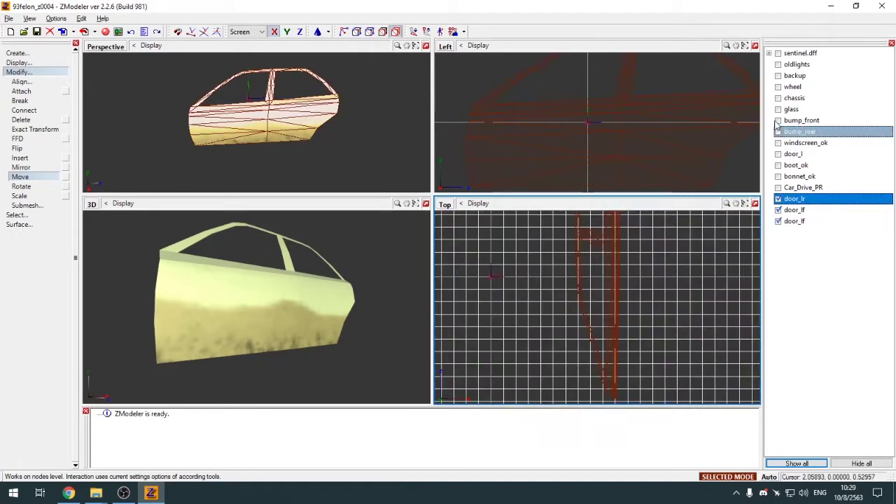
pyautogui.click(777, 98)
pyautogui.scroll(-2, 609, 322)
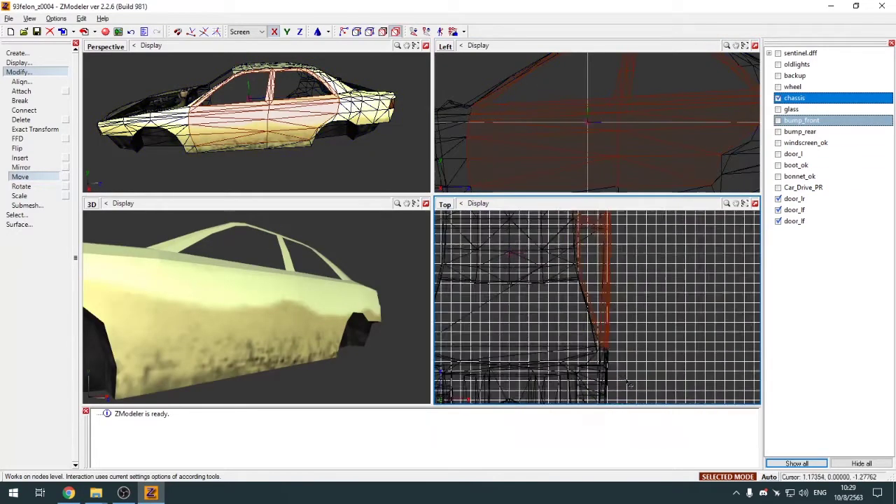
pyautogui.scroll(2, 609, 322)
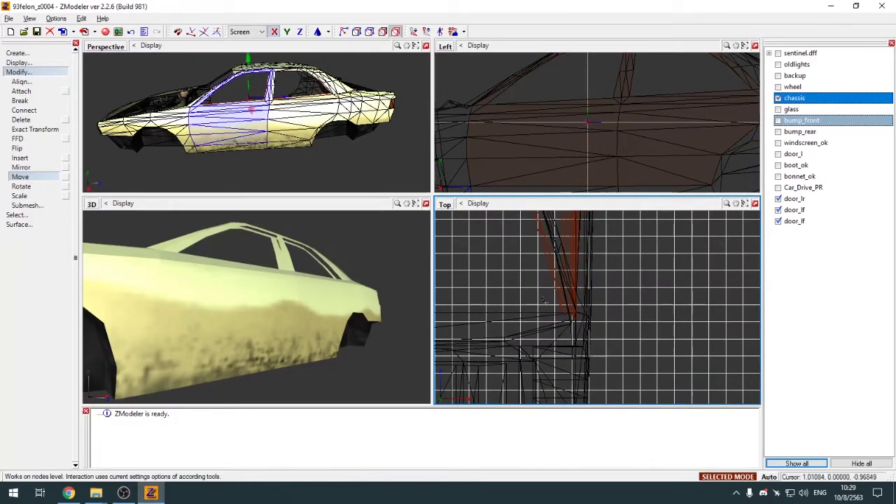
# Check the inward copy's offset against the chassis in the perspective view, and hide the chassis
pyautogui.click(425, 46)
pyautogui.click(24, 72)
pyautogui.moveTo(157, 105); pyautogui.dragTo(415, 197, button='middle')
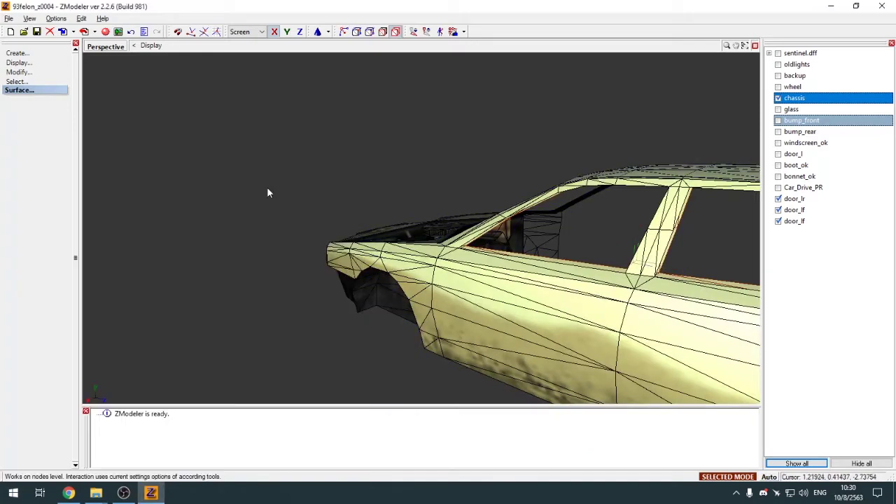
pyautogui.moveTo(276, 210); pyautogui.dragTo(532, 242, button='middle')
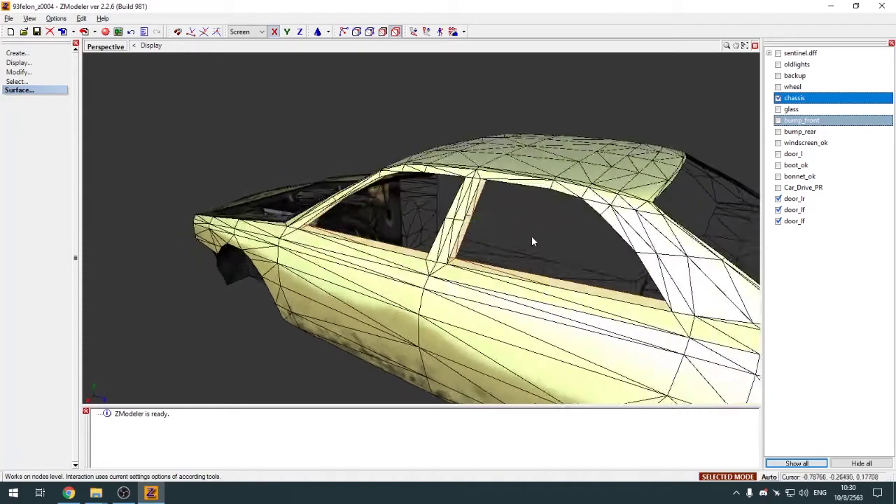
pyautogui.click(778, 98)
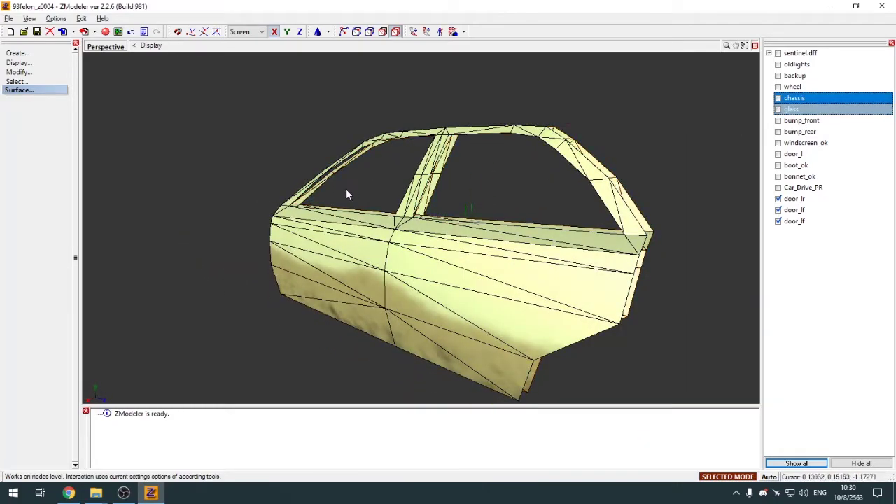
pyautogui.scroll(3, 322, 187)
pyautogui.scroll(-2, 332, 190)
pyautogui.moveTo(332, 190); pyautogui.dragTo(330, 191, button='middle')
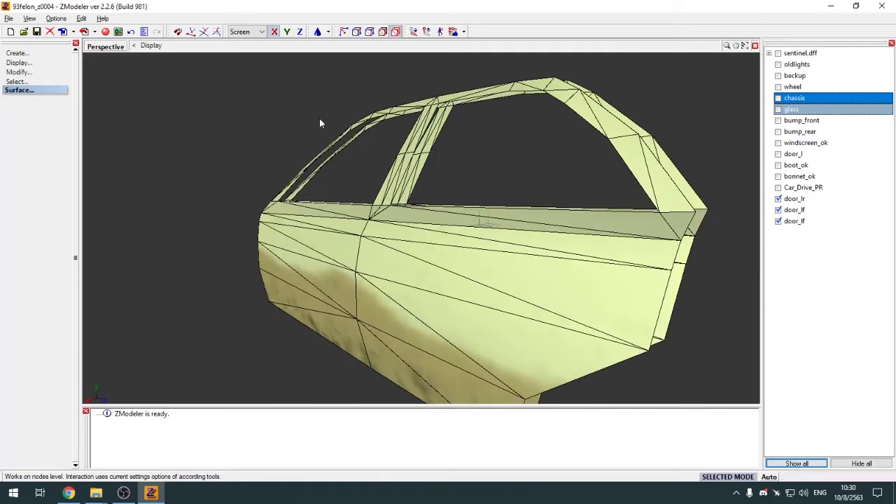
# Attach the original front and rear outer doors to each other as one object
pyautogui.press('a')
pyautogui.click(371, 122)
pyautogui.click(438, 99)
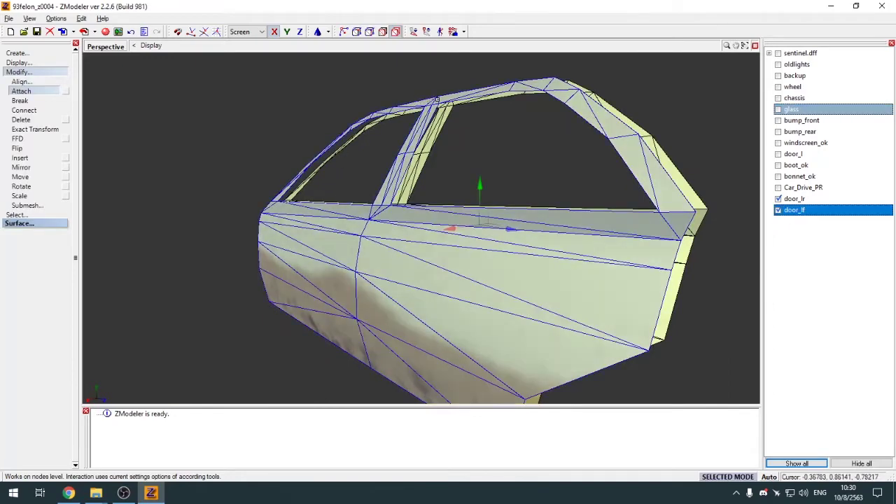
# Attach the inward door copy to the joined outer doors and undo that attachment
pyautogui.click(446, 111)
pyautogui.press('Escape')
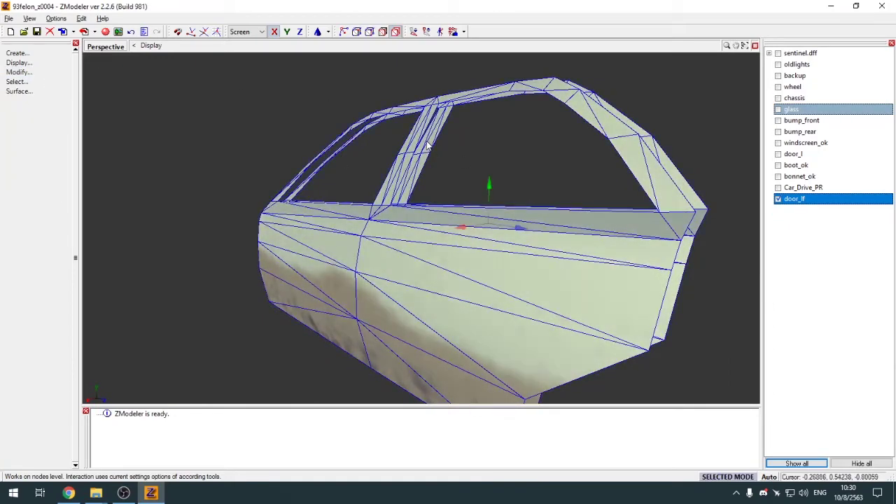
pyautogui.hotkey('ctrl', 'z')
# Compare door_lr and door_lf by toggling their visibility, and isolate the inner copy door_lf
pyautogui.click(778, 211)
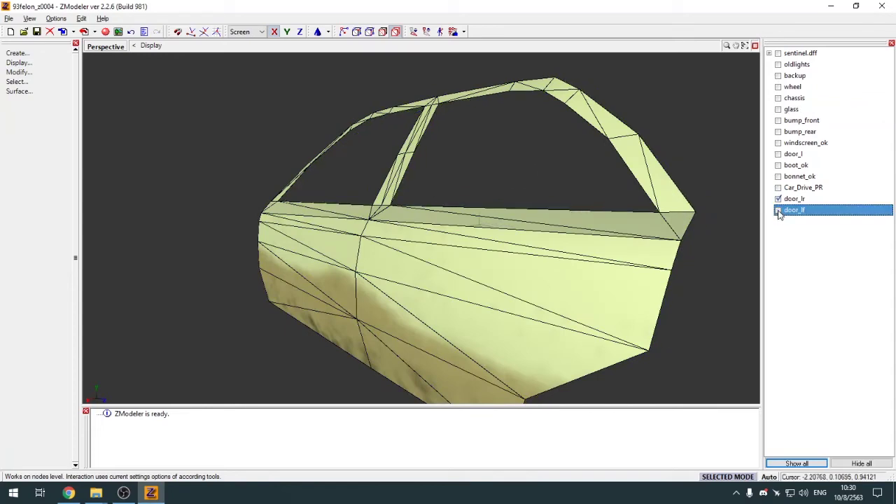
pyautogui.click(778, 210)
pyautogui.click(778, 200)
pyautogui.click(779, 211)
pyautogui.click(779, 210)
pyautogui.click(778, 211)
pyautogui.click(778, 211)
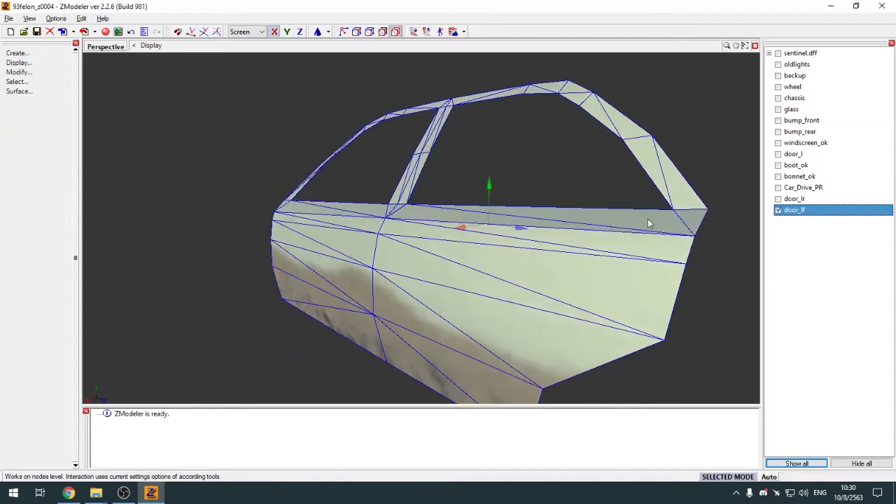
# Assign the "others" material to the inner door copy door_lf in the Materials Editor
pyautogui.click(573, 223)
pyautogui.press('e')
pyautogui.scroll(-6, 581, 178)
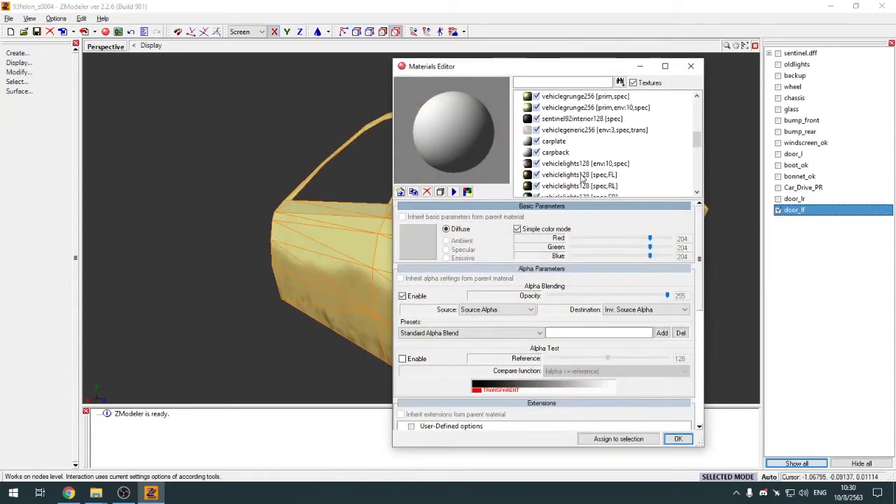
pyautogui.click(581, 153)
pyautogui.scroll(3, 584, 174)
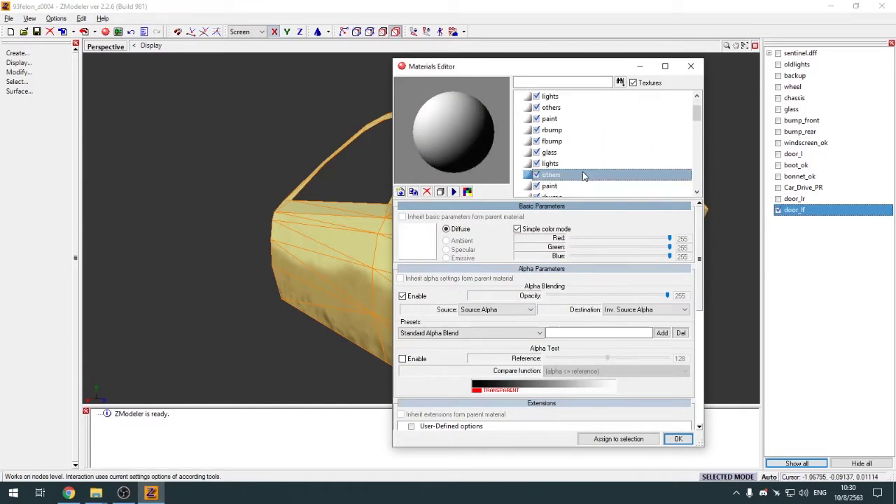
pyautogui.scroll(-5, 583, 176)
pyautogui.scroll(5, 582, 175)
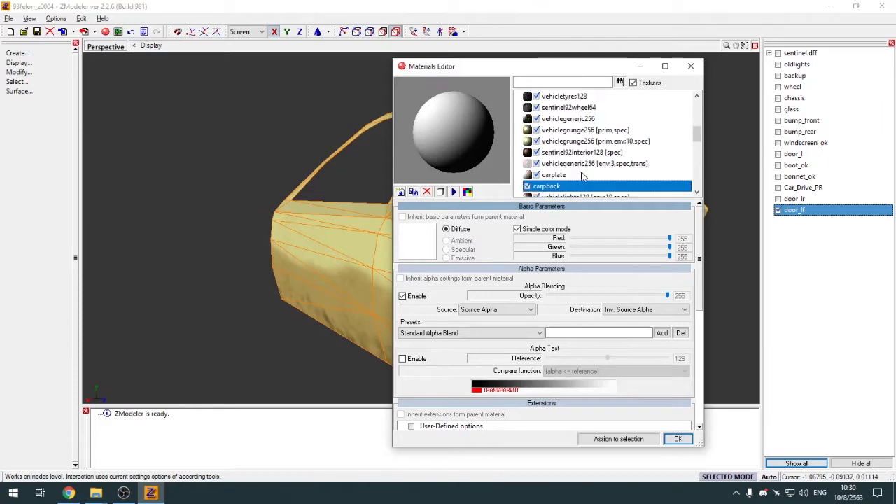
pyautogui.click(574, 141)
pyautogui.click(647, 439)
pyautogui.click(676, 439)
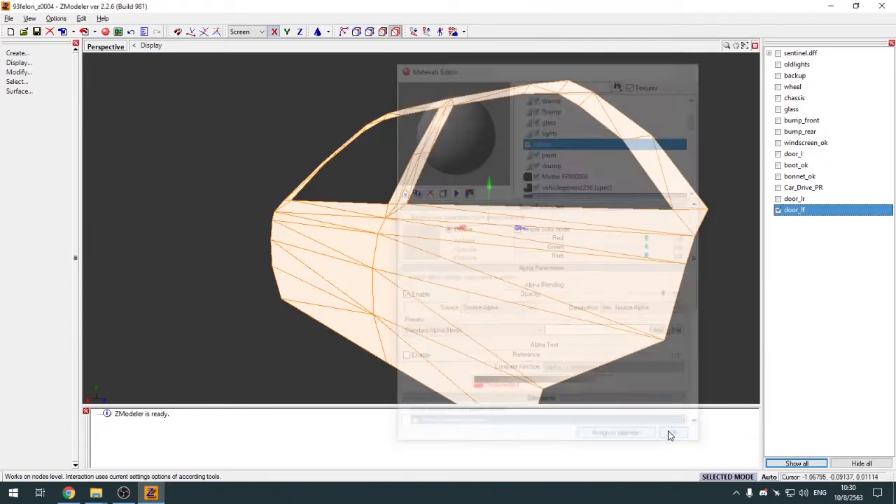
# Show door_lr and attach the inner copy door_lf to it
pyautogui.press('a')
pyautogui.click(662, 235)
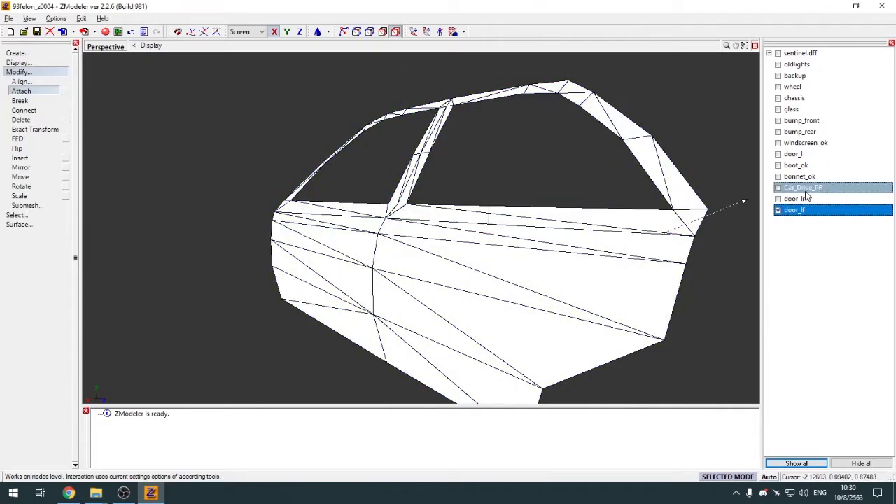
pyautogui.click(778, 198)
pyautogui.click(382, 265)
pyautogui.click(19, 72)
pyautogui.moveTo(322, 256); pyautogui.dragTo(329, 204, button='middle')
pyautogui.scroll(2, 287, 193)
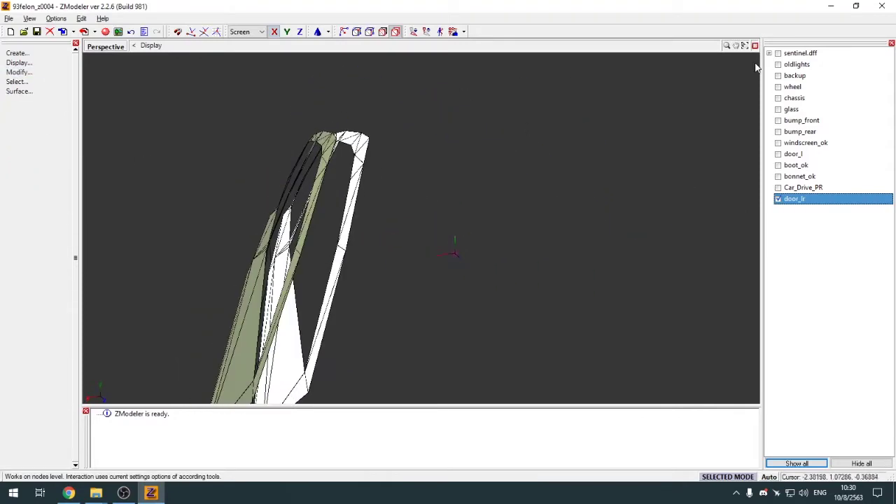
# Check the attached door's thickness against the chassis and undo the attachment
pyautogui.click(778, 99)
pyautogui.moveTo(513, 166); pyautogui.dragTo(294, 135, button='middle')
pyautogui.scroll(5, 287, 133)
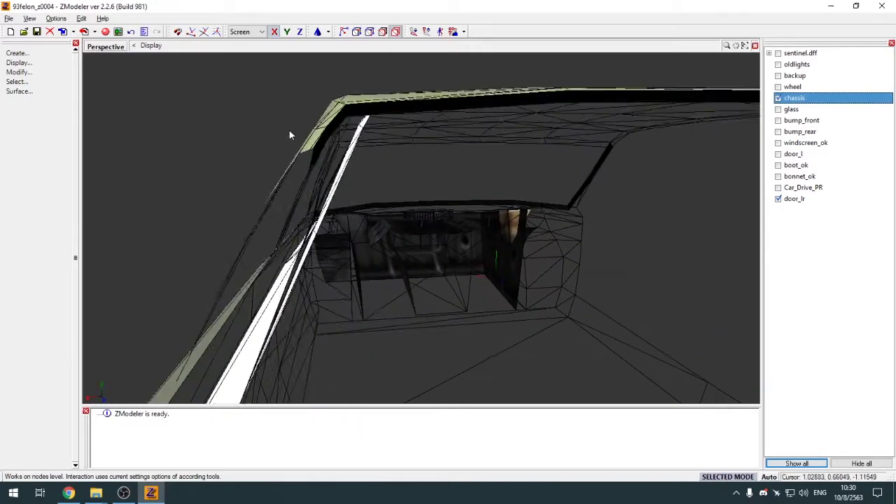
pyautogui.hotkey('ctrl', 'z')
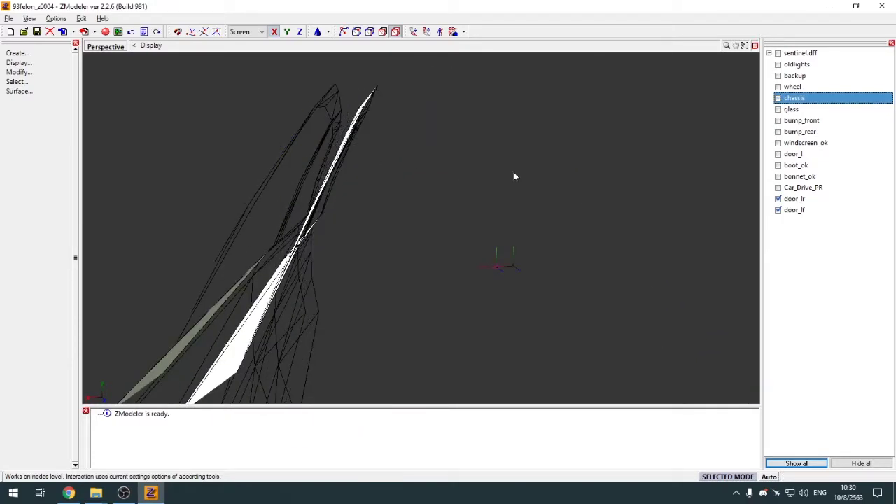
# Move the inner door copy slightly outward in the top view, closer to the outer panel, using the chassis as reference
pyautogui.click(781, 199)
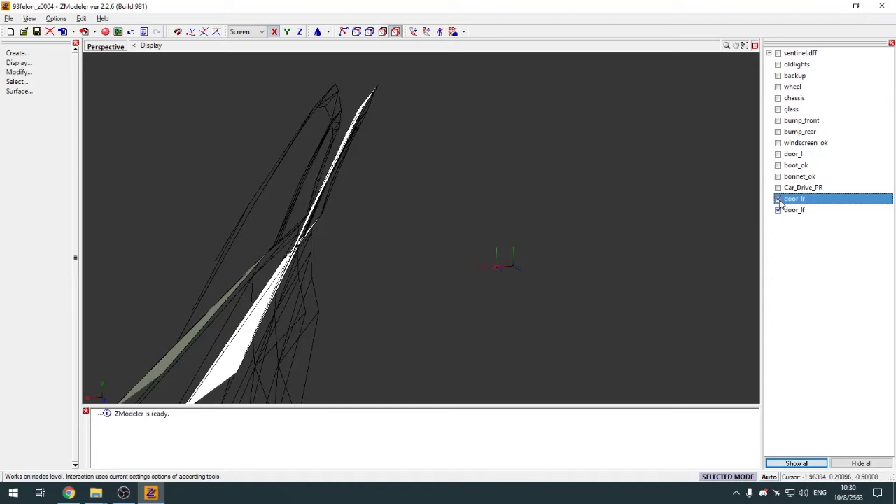
pyautogui.click(367, 105)
pyautogui.hotkey('alt', 'w')
pyautogui.press('m')
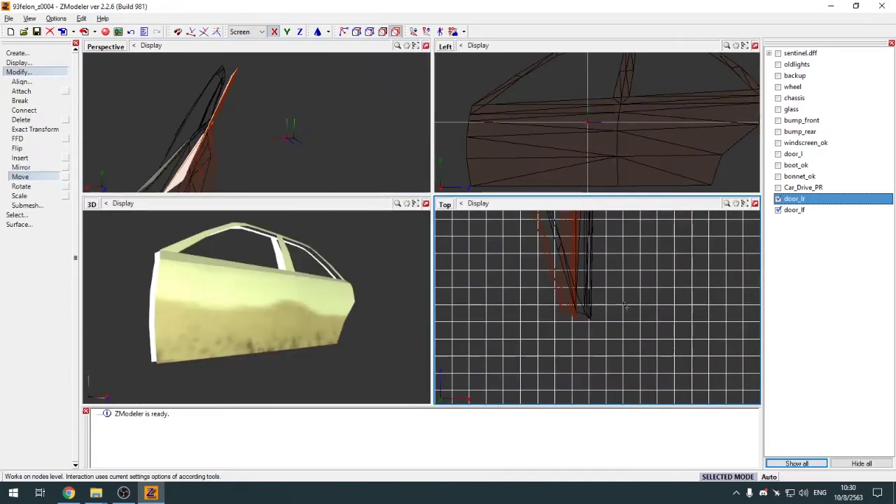
pyautogui.click(778, 98)
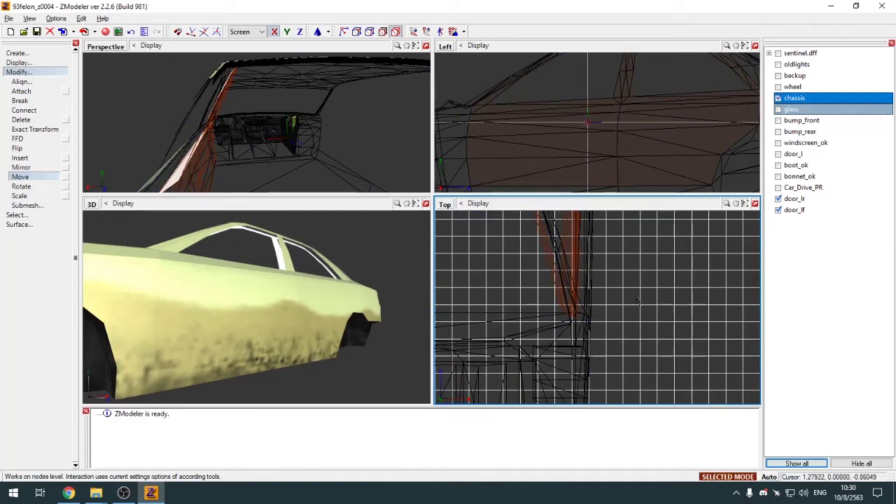
pyautogui.hotkey('alt', 'w')
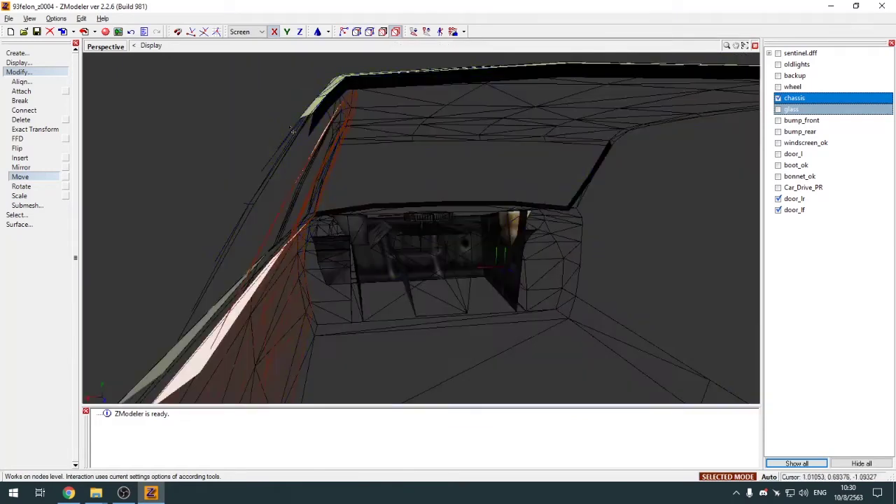
pyautogui.moveTo(280, 142); pyautogui.dragTo(456, 196, button='middle')
pyautogui.scroll(-3, 613, 203)
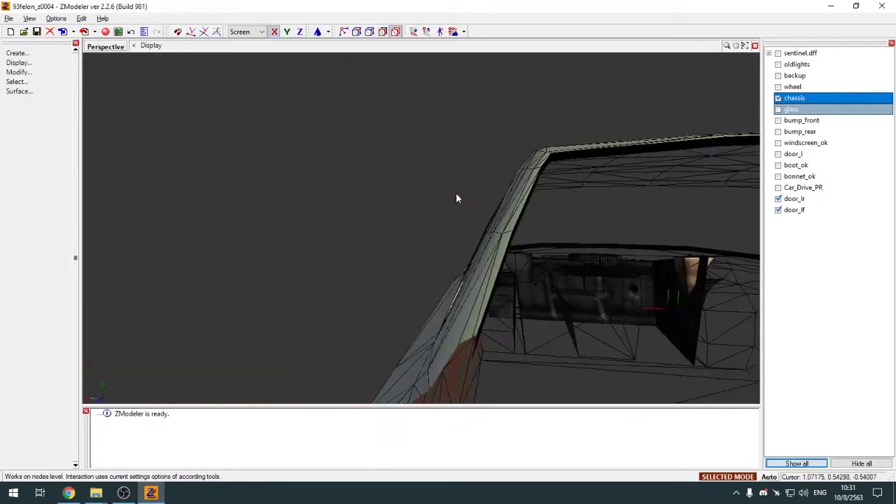
# Hide the chassis and attach the inner door copy to the outer door as a single door_lr object
pyautogui.click(778, 99)
pyautogui.scroll(-5, 365, 140)
pyautogui.moveTo(365, 140); pyautogui.dragTo(441, 220, button='middle')
pyautogui.scroll(4, 518, 237)
pyautogui.press('space')
pyautogui.press('a')
pyautogui.click(425, 223)
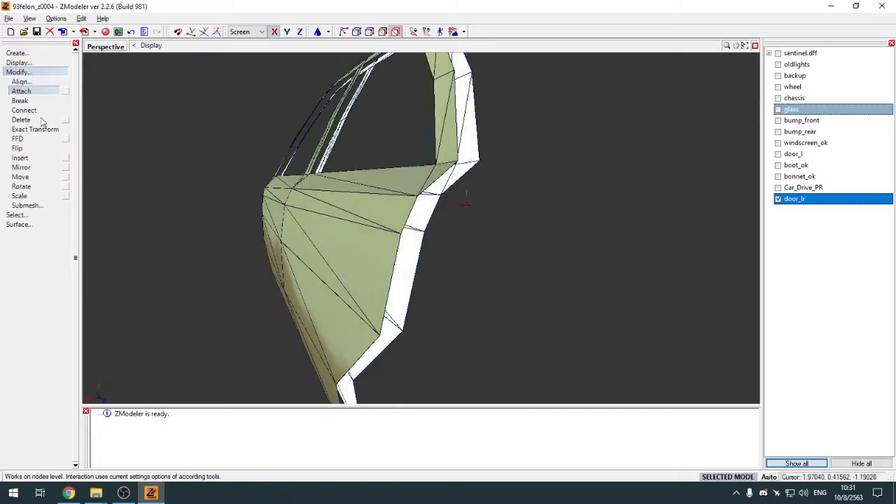
pyautogui.click(27, 73)
pyautogui.moveTo(210, 155); pyautogui.dragTo(444, 236, button='middle')
pyautogui.click(491, 278)
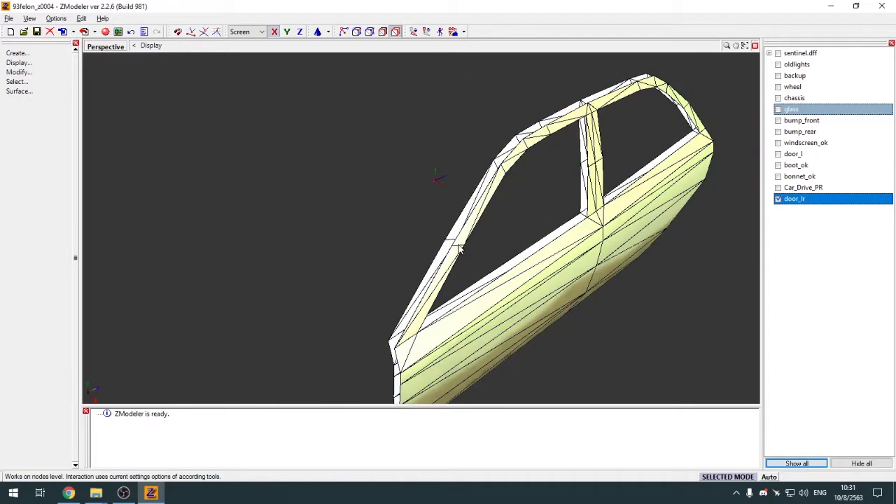
pyautogui.click(438, 174)
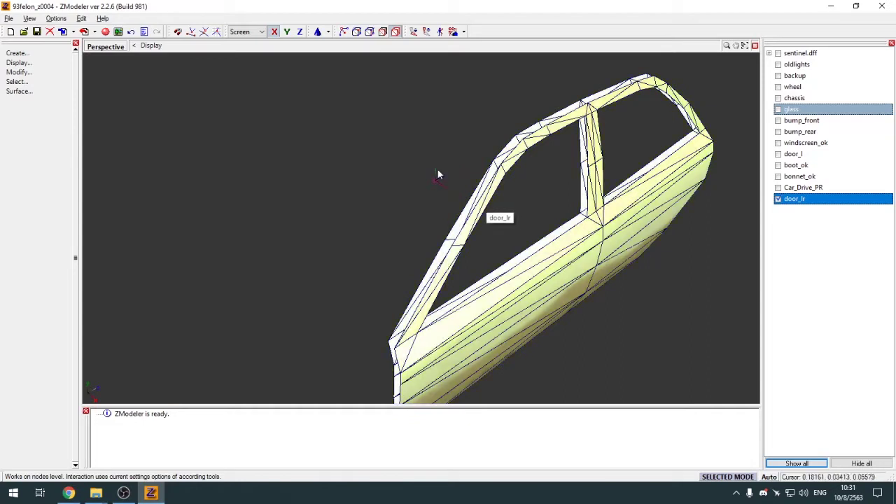
# At vertex level, create a single polygon bridging the outer and inner upper window frame edges ahead of the centre pillar
pyautogui.click(455, 244)
pyautogui.click(455, 244)
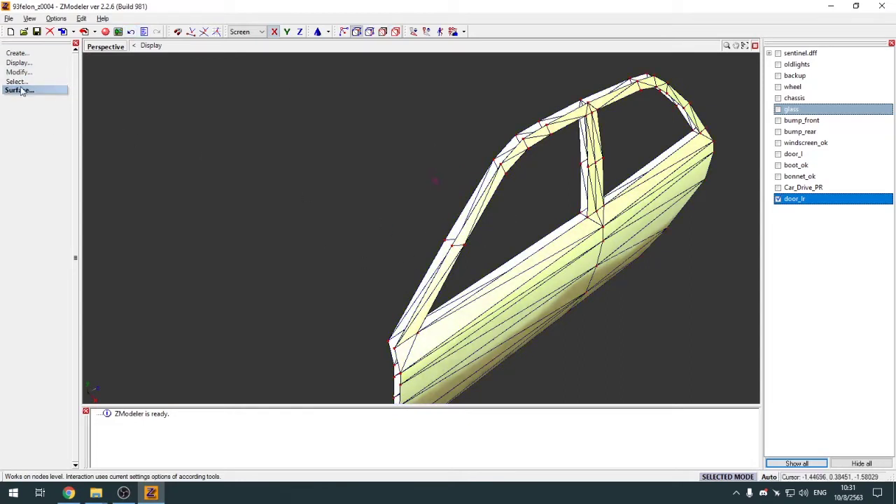
pyautogui.click(26, 81)
pyautogui.click(36, 110)
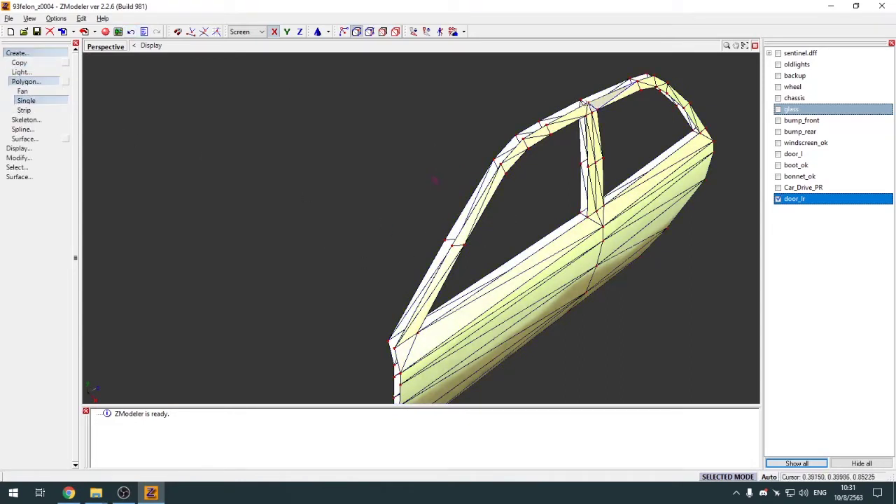
pyautogui.scroll(8, 537, 119)
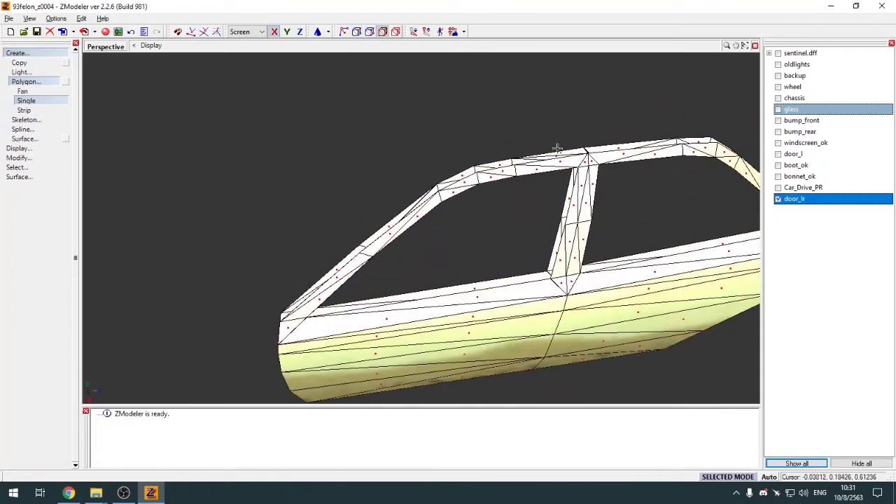
pyautogui.click(531, 194)
pyautogui.click(315, 209)
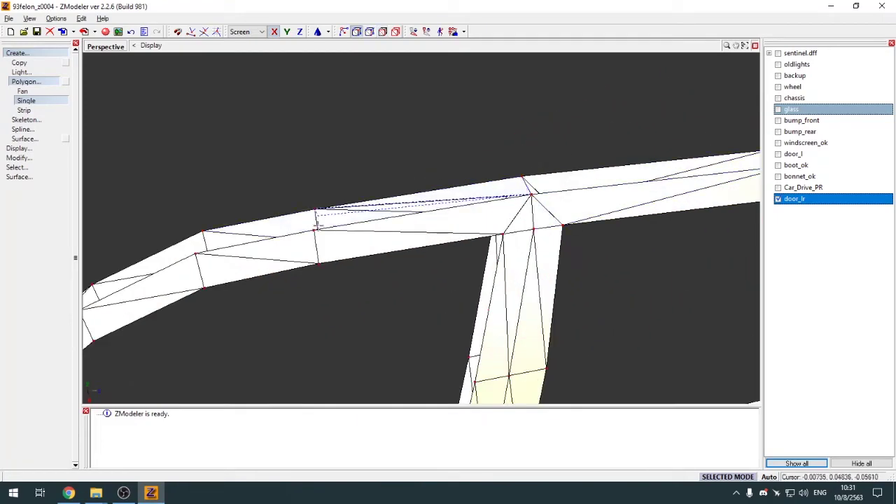
pyautogui.click(315, 230)
pyautogui.click(314, 230)
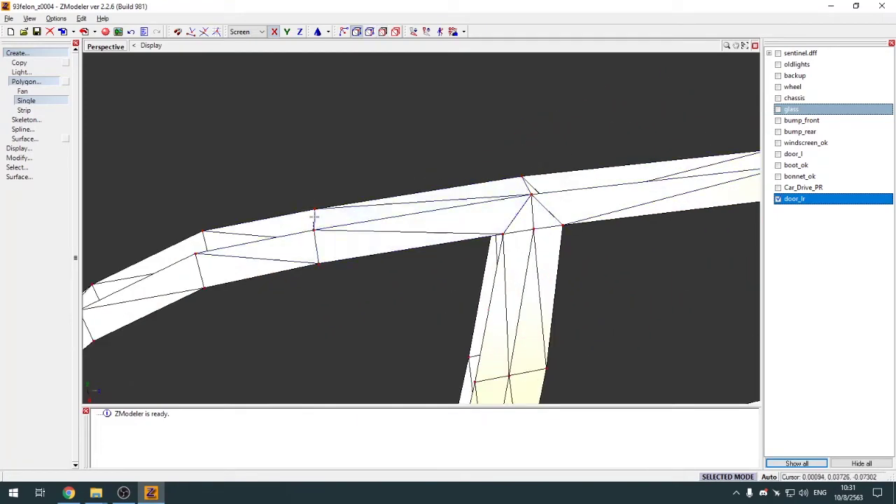
# Continue bridging the outer and inner edges of the upper window frame with single polygons, ahead of the centre pillar
pyautogui.click(315, 209)
pyautogui.scroll(-4, 362, 140)
pyautogui.scroll(5, 297, 150)
pyautogui.click(334, 224)
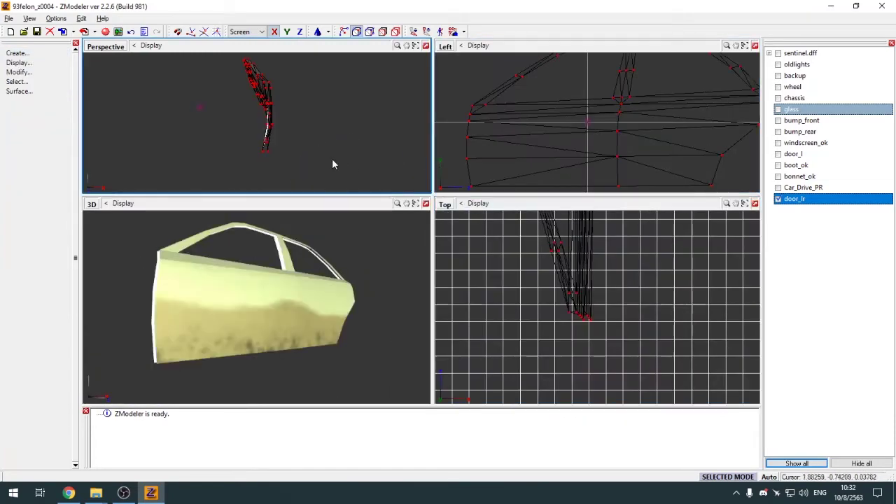
# Select the inner panel's vertices along the door's lower edge and move them inward in the top view to thicken the bottom
pyautogui.hotkey('alt', 'w')
pyautogui.press('3')
pyautogui.press('3')
pyautogui.press('q')
pyautogui.moveTo(455, 292); pyautogui.dragTo(422, 285, button='middle')
pyautogui.press('3')
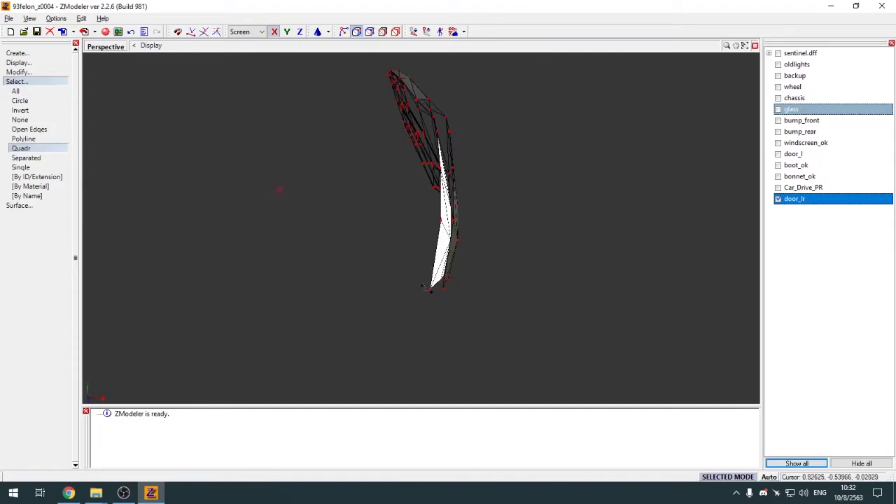
pyautogui.scroll(6, 431, 300)
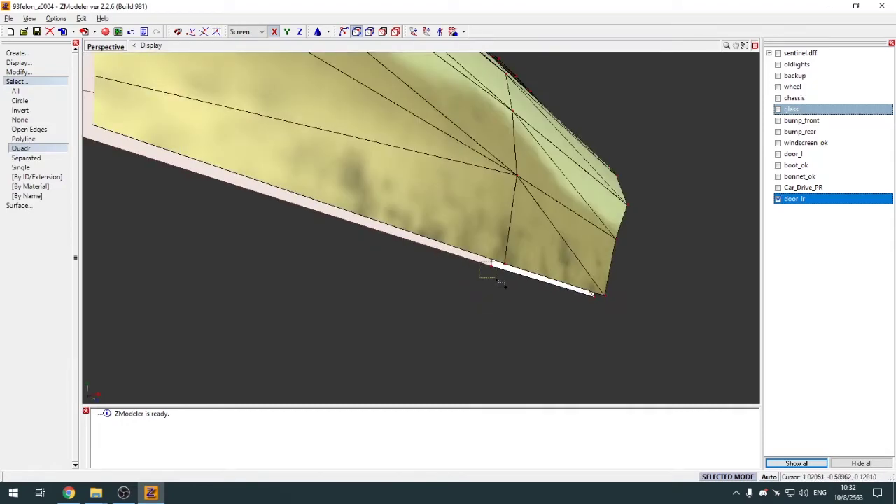
pyautogui.moveTo(496, 278); pyautogui.dragTo(498, 281)
pyautogui.moveTo(498, 281); pyautogui.dragTo(594, 300, button='middle')
pyautogui.scroll(-4, 594, 300)
pyautogui.scroll(3, 595, 300)
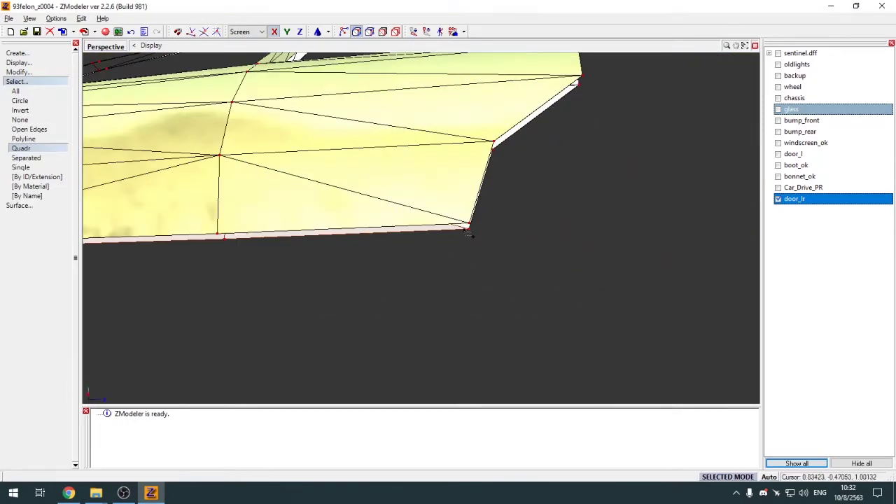
pyautogui.moveTo(495, 257); pyautogui.dragTo(511, 193, button='middle')
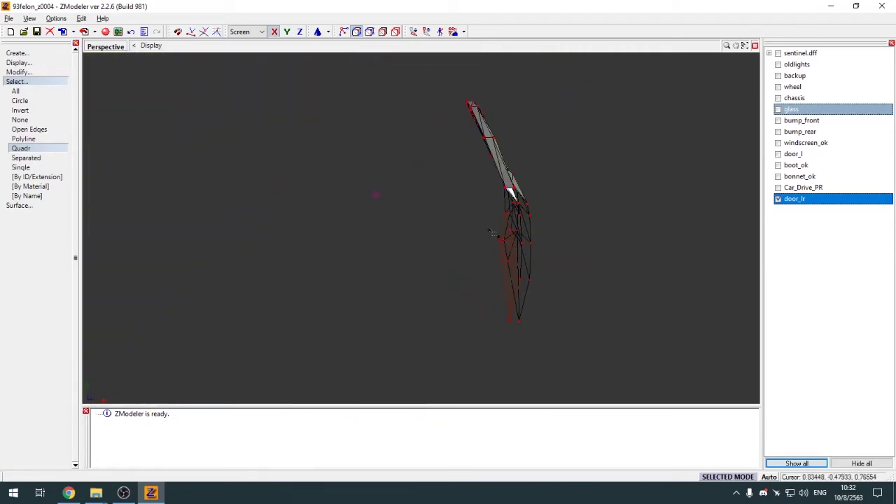
pyautogui.moveTo(492, 233); pyautogui.dragTo(476, 234, button='middle')
pyautogui.hotkey('alt', 'w')
pyautogui.press('e')
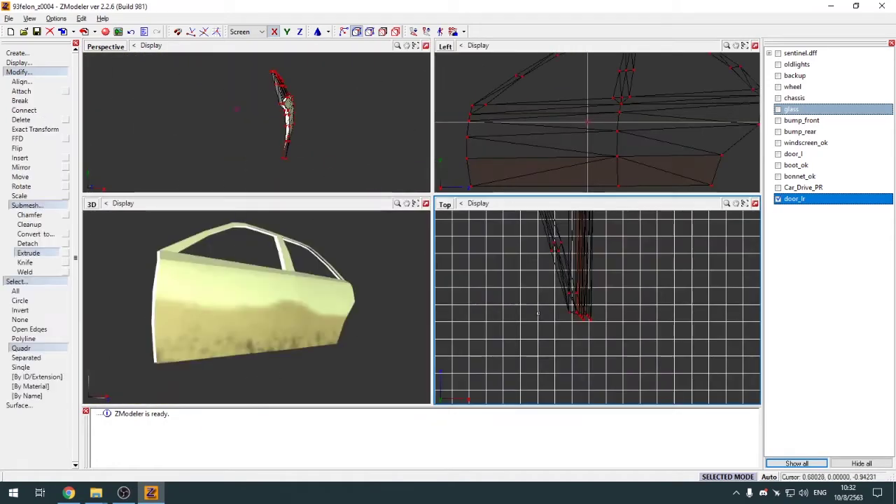
pyautogui.press('m')
pyautogui.scroll(3, 569, 328)
pyautogui.scroll(3, 569, 328)
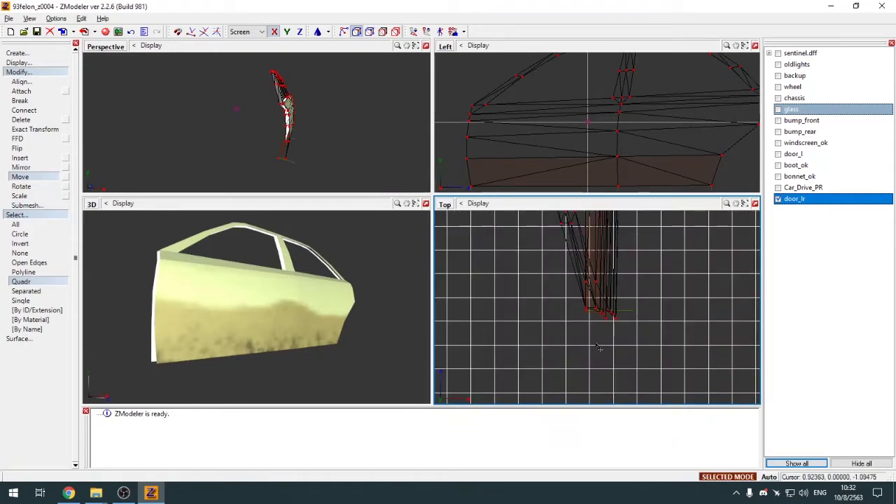
# Create single polygons closing the door's front edge between the outer and inner panels, from the window frame to the lower corner
pyautogui.click(426, 45)
pyautogui.click(60, 73)
pyautogui.click(61, 82)
pyautogui.scroll(6, 519, 238)
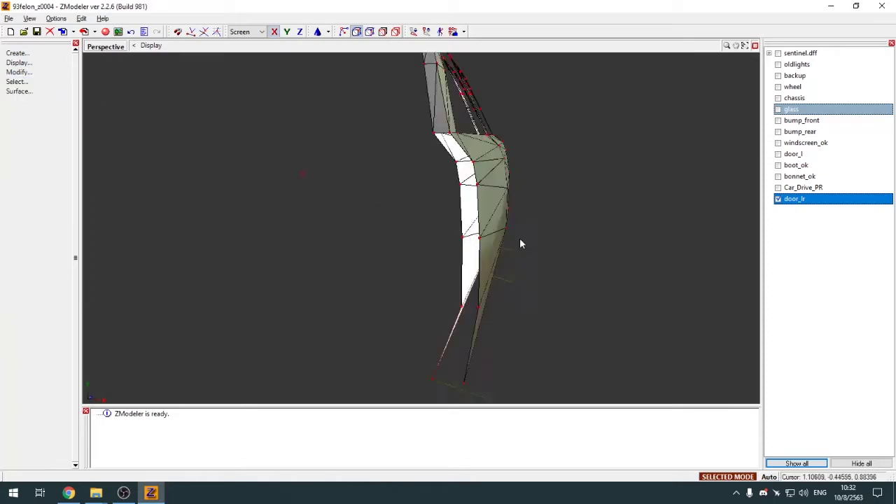
pyautogui.moveTo(534, 244)
pyautogui.mouseDown(button='middle')
pyautogui.moveTo(526, 238)
pyautogui.moveTo(528, 256)
pyautogui.moveTo(500, 270)
pyautogui.moveTo(467, 247)
pyautogui.mouseUp(button='middle')
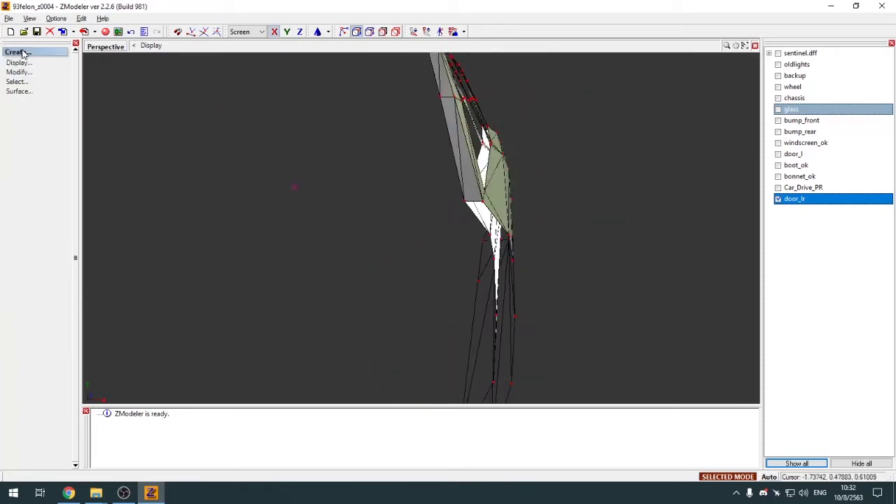
pyautogui.click(32, 102)
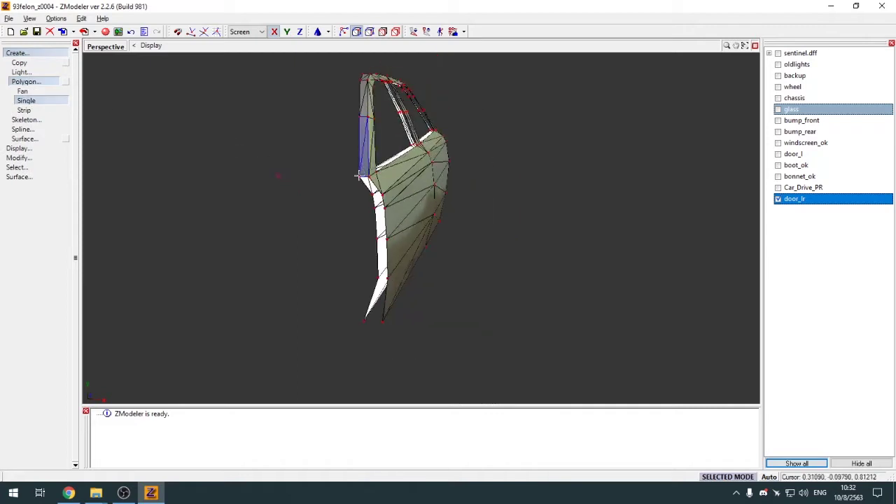
pyautogui.moveTo(362, 321); pyautogui.dragTo(447, 271, button='middle')
pyautogui.moveTo(482, 248)
pyautogui.mouseDown(button='middle')
pyautogui.moveTo(465, 256)
pyautogui.moveTo(466, 214)
pyautogui.mouseUp(button='middle')
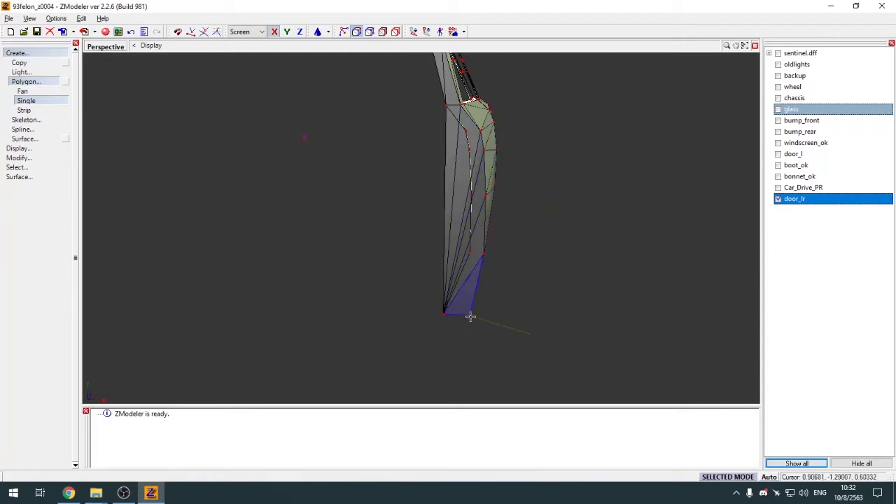
pyautogui.rightClick(39, 72)
pyautogui.rightClick(40, 71)
# Inspect the closed edges of the two door_lr objects by showing and hiding them in turn
pyautogui.moveTo(316, 154); pyautogui.dragTo(441, 157, button='middle')
pyautogui.moveTo(413, 89); pyautogui.dragTo(488, 227, button='middle')
pyautogui.moveTo(572, 236); pyautogui.dragTo(515, 245, button='middle')
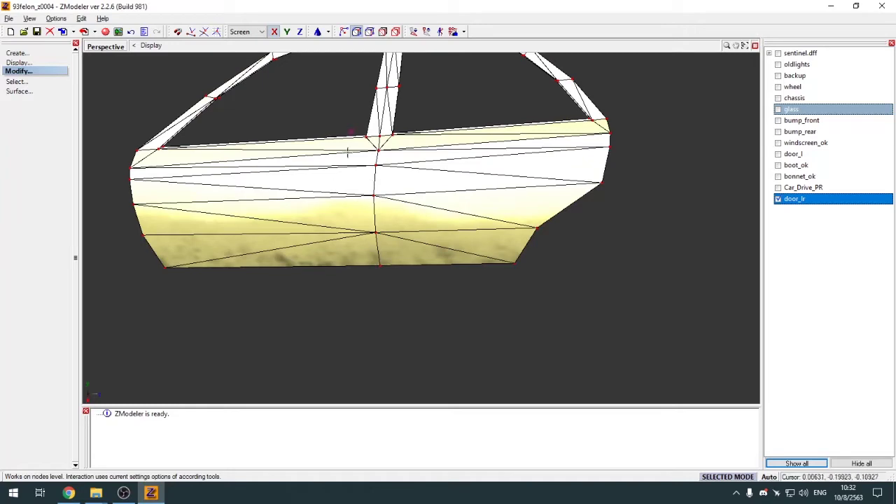
pyautogui.moveTo(402, 202); pyautogui.dragTo(414, 244, button='middle')
pyautogui.moveTo(423, 180); pyautogui.dragTo(583, 215, button='middle')
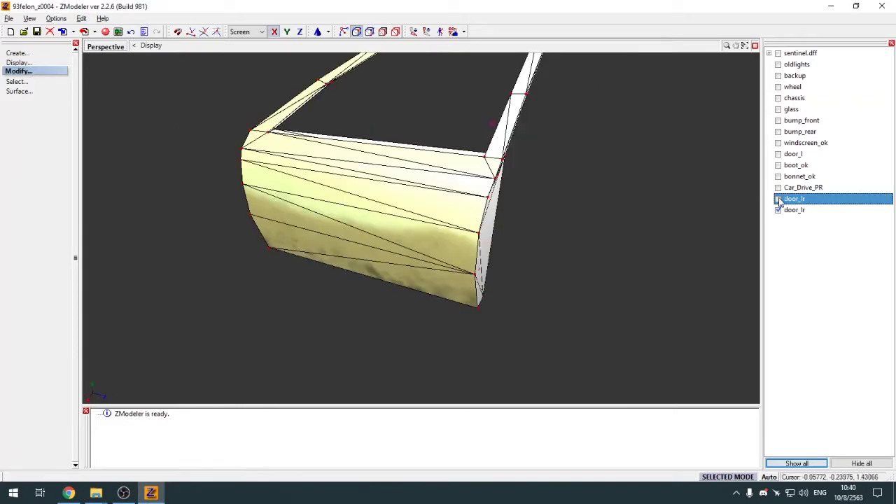
pyautogui.click(778, 200)
pyautogui.moveTo(553, 245); pyautogui.dragTo(665, 235, button='middle')
pyautogui.click(778, 211)
pyautogui.moveTo(543, 215)
pyautogui.mouseDown(button='middle')
pyautogui.moveTo(718, 220)
pyautogui.moveTo(588, 212)
pyautogui.moveTo(450, 186)
pyautogui.moveTo(470, 242)
pyautogui.moveTo(497, 256)
pyautogui.moveTo(594, 259)
pyautogui.moveTo(737, 226)
pyautogui.moveTo(622, 219)
pyautogui.moveTo(471, 189)
pyautogui.moveTo(482, 189)
pyautogui.moveTo(438, 206)
pyautogui.moveTo(502, 172)
pyautogui.moveTo(438, 188)
pyautogui.moveTo(510, 199)
pyautogui.moveTo(470, 203)
pyautogui.mouseUp(button='middle')
pyautogui.click(778, 210)
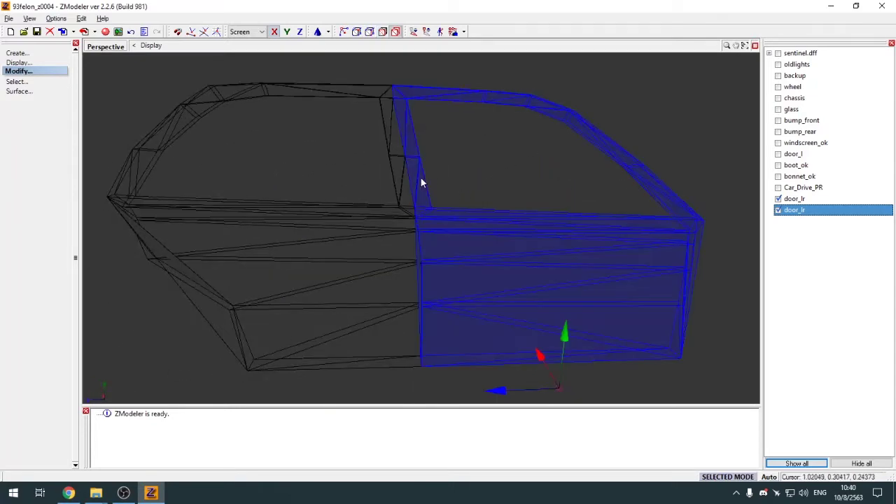
# Select the polygons that use the "others" material on both door_lr objects
pyautogui.click(420, 179)
pyautogui.click(397, 172)
pyautogui.press('2')
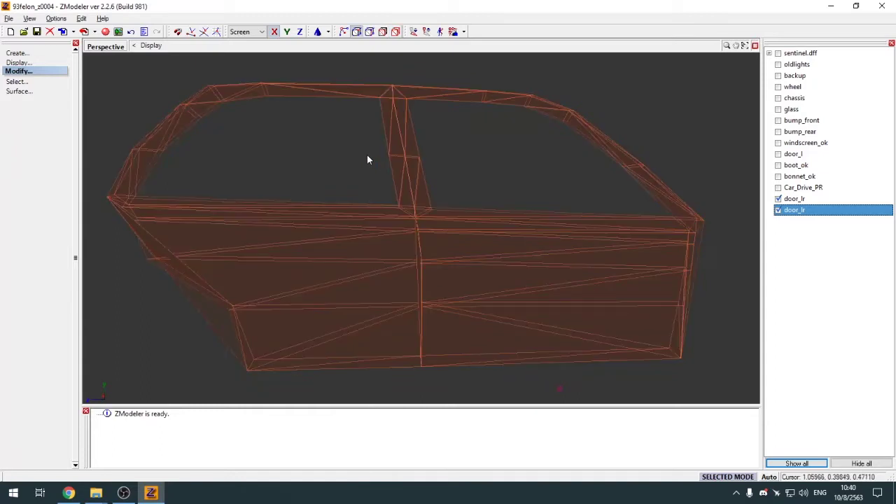
pyautogui.press('space')
pyautogui.press('4')
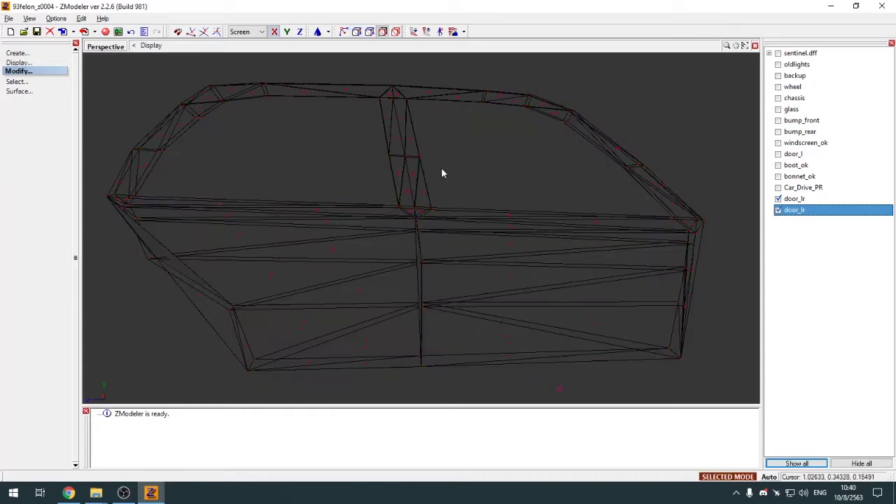
pyautogui.press('h')
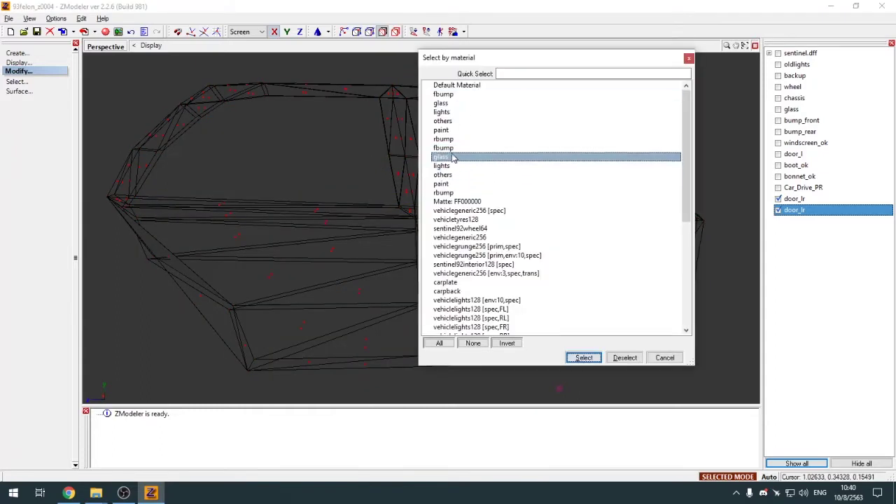
pyautogui.click(453, 175)
pyautogui.click(588, 358)
pyautogui.moveTo(588, 357)
pyautogui.mouseDown(button='middle')
pyautogui.moveTo(549, 324)
pyautogui.moveTo(582, 313)
pyautogui.moveTo(426, 255)
pyautogui.moveTo(506, 275)
pyautogui.mouseUp(button='middle')
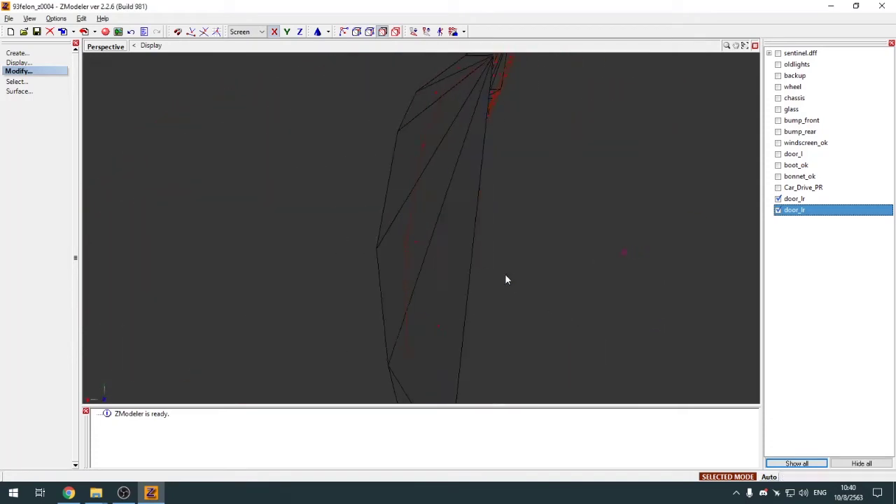
pyautogui.moveTo(565, 283)
pyautogui.mouseDown(button='middle')
pyautogui.moveTo(510, 299)
pyautogui.moveTo(471, 255)
pyautogui.moveTo(503, 223)
pyautogui.moveTo(507, 205)
pyautogui.moveTo(551, 232)
pyautogui.moveTo(585, 238)
pyautogui.moveTo(436, 165)
pyautogui.mouseUp(button='middle')
pyautogui.scroll(-3, 479, 264)
pyautogui.scroll(3, 475, 254)
# At vertex level, select the inner rim vertices along the front door's window frame and front edge down to the lower corner
pyautogui.press('3')
pyautogui.press('1')
pyautogui.press('q')
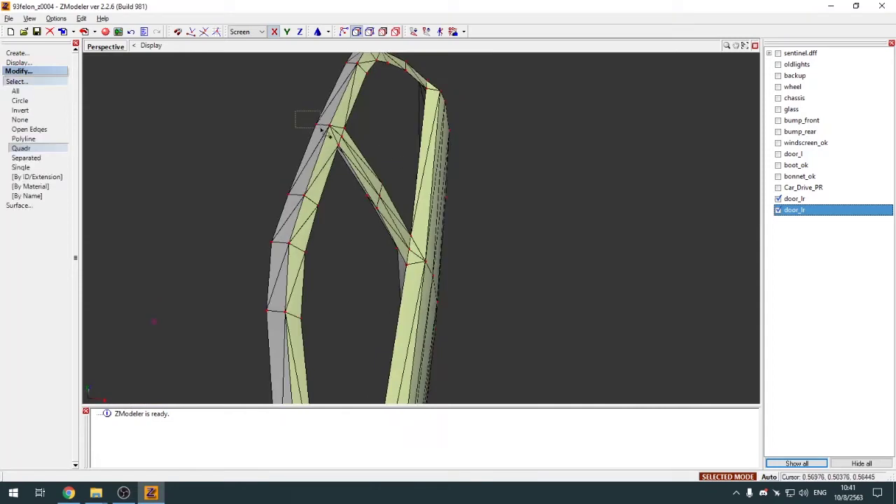
pyautogui.moveTo(320, 128); pyautogui.dragTo(320, 128)
pyautogui.moveTo(276, 251); pyautogui.dragTo(280, 199, button='middle')
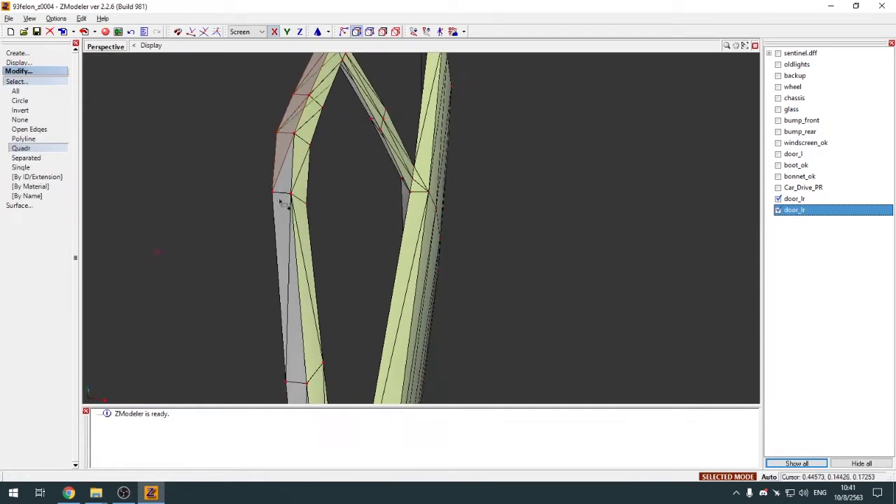
pyautogui.moveTo(275, 210); pyautogui.dragTo(277, 212)
pyautogui.moveTo(306, 399); pyautogui.dragTo(290, 166, button='middle')
pyautogui.moveTo(253, 132); pyautogui.dragTo(273, 178)
pyautogui.moveTo(315, 394); pyautogui.dragTo(309, 214, button='middle')
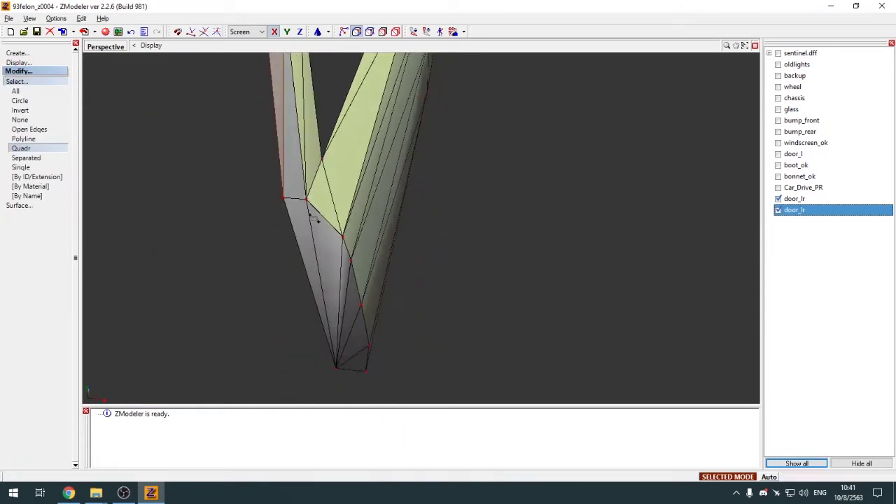
pyautogui.moveTo(270, 182); pyautogui.dragTo(290, 231)
pyautogui.keyDown('alt'); pyautogui.moveTo(290, 232); pyautogui.dragTo(328, 277, button='middle'); pyautogui.keyUp('alt')
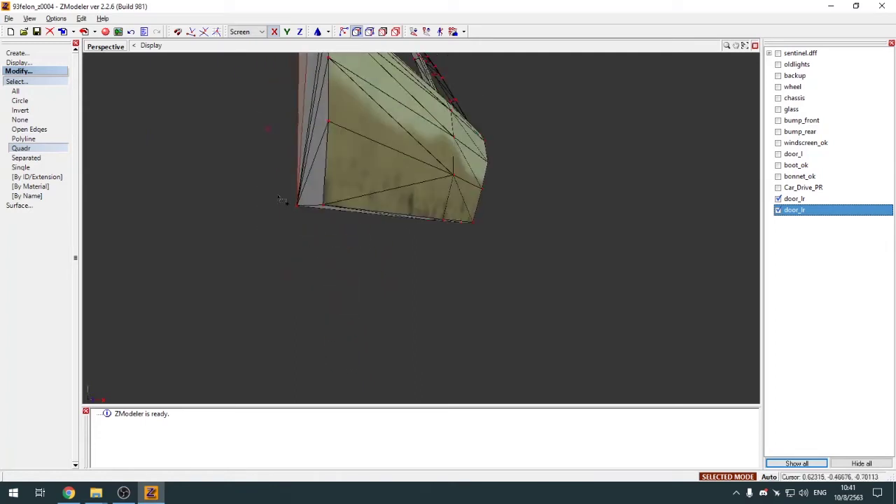
pyautogui.moveTo(286, 199); pyautogui.dragTo(310, 239)
# Add the rear door's inner window frame vertices and the inner centre pillar vertices to the selection
pyautogui.moveTo(313, 241); pyautogui.dragTo(343, 258, button='middle')
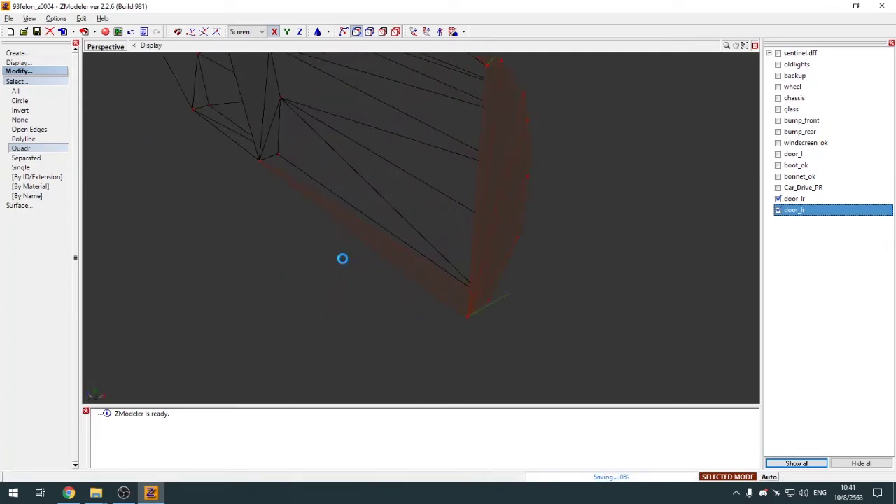
pyautogui.moveTo(409, 262)
pyautogui.mouseDown(button='middle')
pyautogui.moveTo(418, 248)
pyautogui.moveTo(336, 244)
pyautogui.moveTo(469, 185)
pyautogui.moveTo(385, 278)
pyautogui.moveTo(437, 226)
pyautogui.moveTo(432, 246)
pyautogui.moveTo(486, 226)
pyautogui.moveTo(451, 244)
pyautogui.moveTo(443, 217)
pyautogui.moveTo(455, 228)
pyautogui.moveTo(460, 221)
pyautogui.moveTo(440, 221)
pyautogui.moveTo(417, 256)
pyautogui.mouseUp(button='middle')
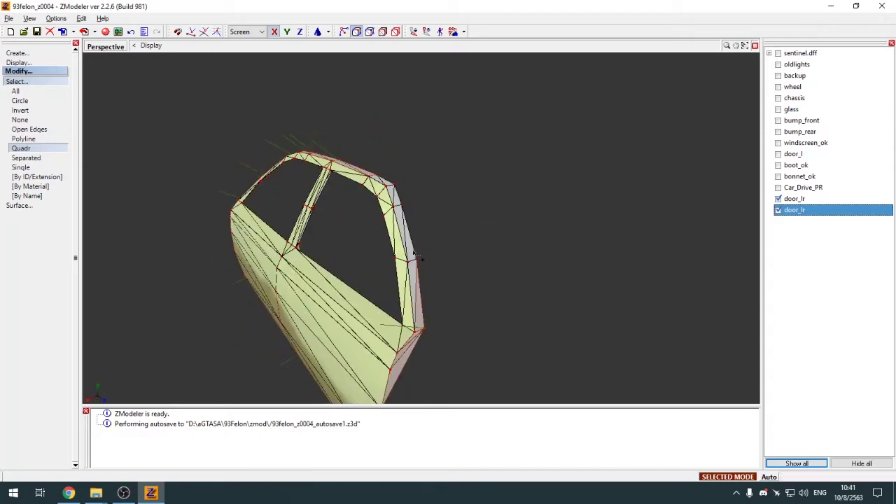
pyautogui.moveTo(402, 205); pyautogui.dragTo(483, 216, button='middle')
pyautogui.scroll(2, 483, 216)
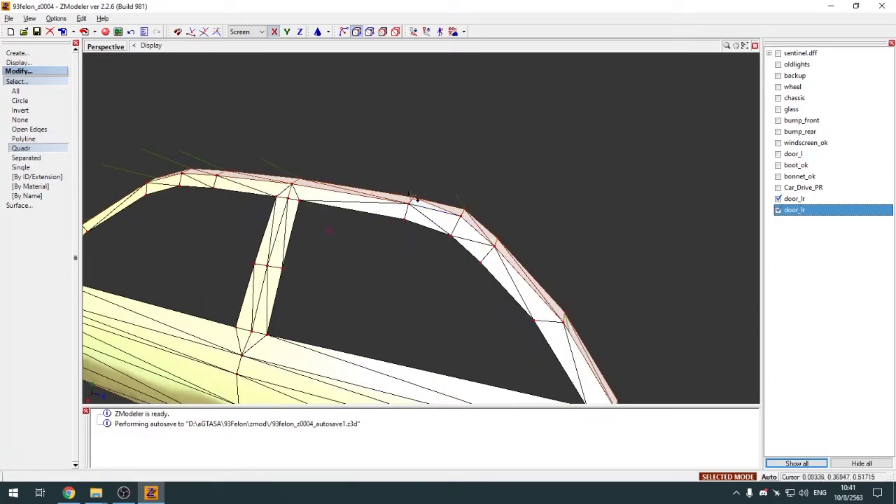
pyautogui.moveTo(420, 200); pyautogui.dragTo(460, 217)
pyautogui.scroll(-3, 460, 216)
pyautogui.moveTo(460, 216); pyautogui.dragTo(462, 120, button='middle')
pyautogui.scroll(2, 402, 140)
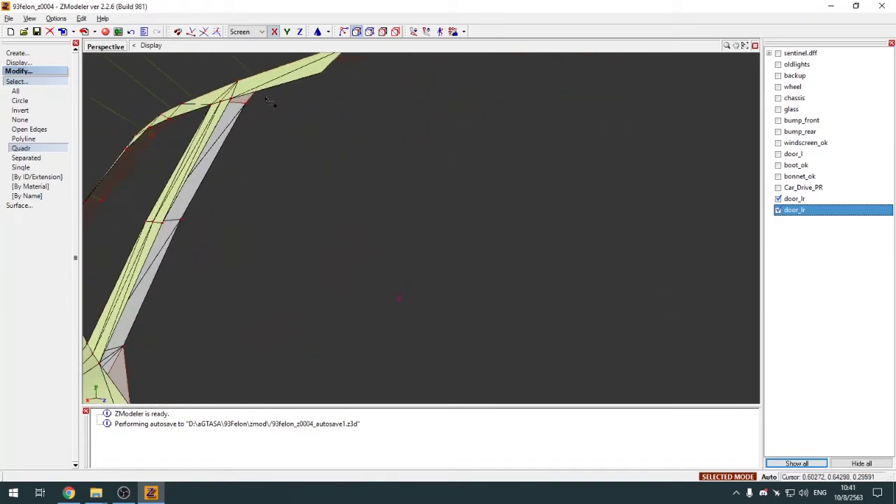
pyautogui.click(241, 101)
pyautogui.scroll(-3, 320, 186)
pyautogui.scroll(2, 245, 215)
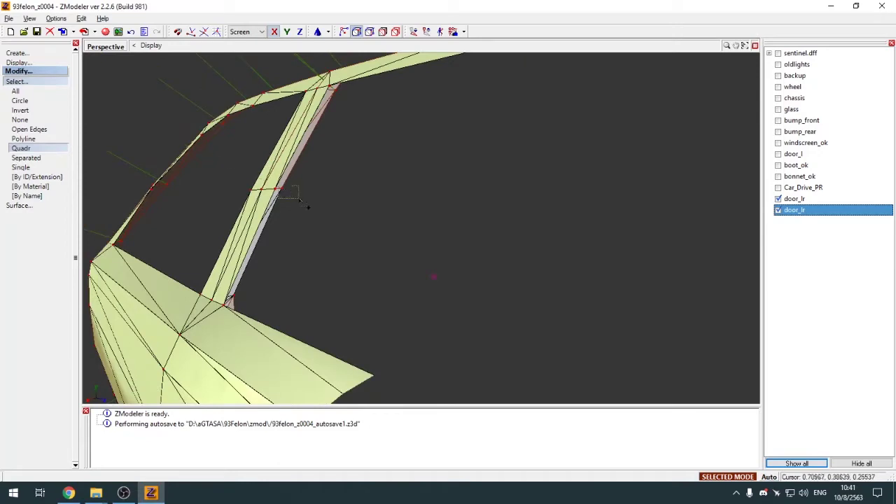
pyautogui.moveTo(300, 202); pyautogui.dragTo(343, 339, button='middle')
# Try to move the selected inner rim vertices in the left view and undo each move
pyautogui.scroll(-5, 343, 249)
pyautogui.click(755, 45)
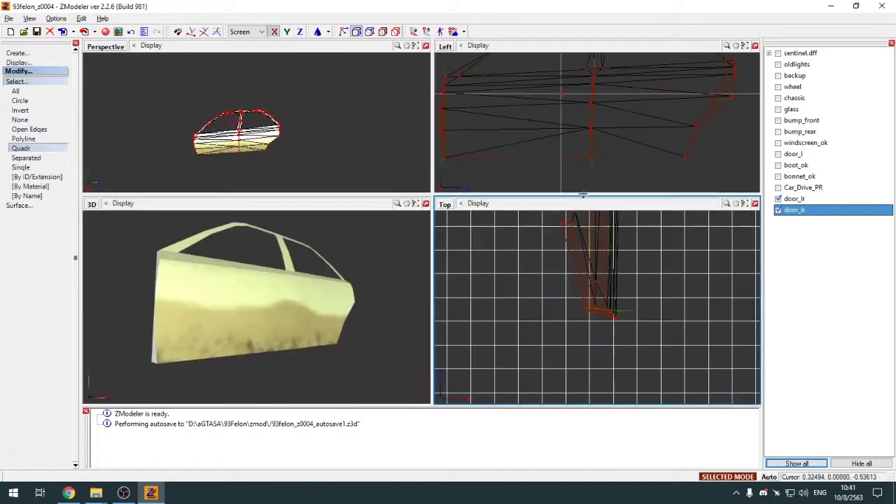
pyautogui.press('m')
pyautogui.scroll(-8, 571, 313)
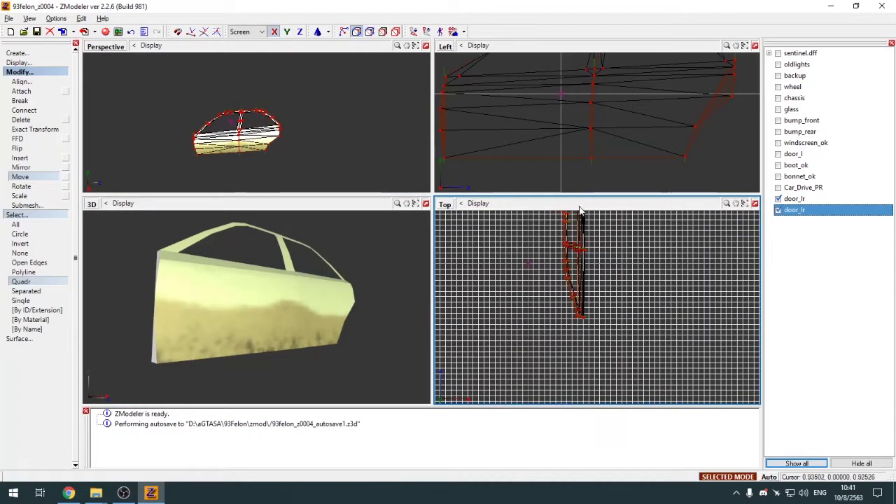
pyautogui.scroll(-2, 574, 176)
pyautogui.scroll(-2, 601, 175)
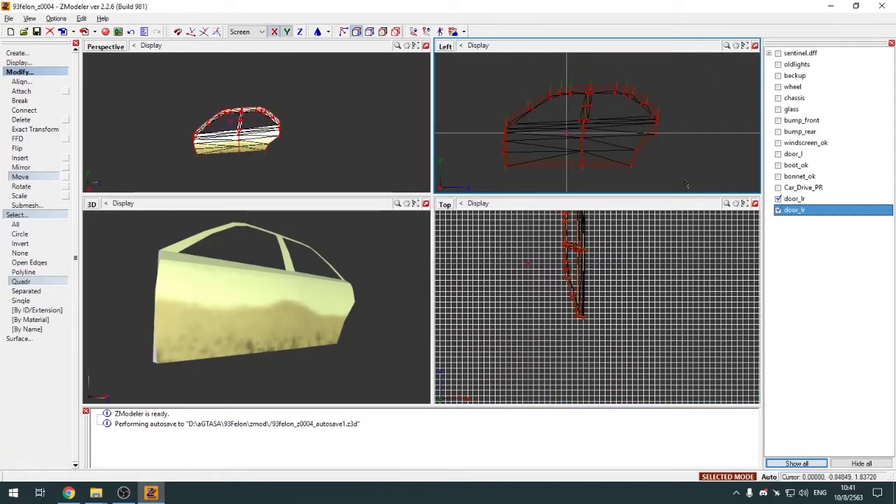
pyautogui.moveTo(686, 185); pyautogui.dragTo(635, 146)
pyautogui.hotkey('ctrl', 'z')
pyautogui.moveTo(703, 177); pyautogui.dragTo(656, 149)
pyautogui.hotkey('ctrl', 'z')
pyautogui.scroll(3, 569, 301)
pyautogui.scroll(3, 552, 112)
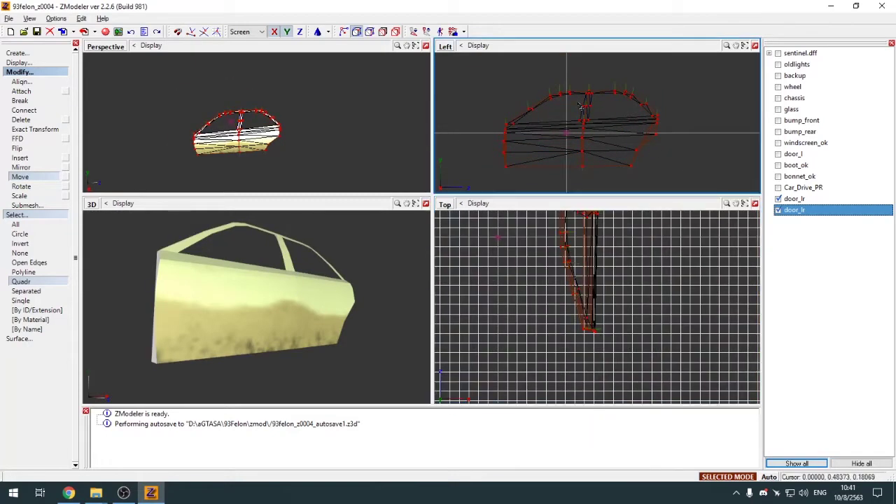
# Clear the inner rim vertex selection on both door_lr objects
pyautogui.click(413, 138)
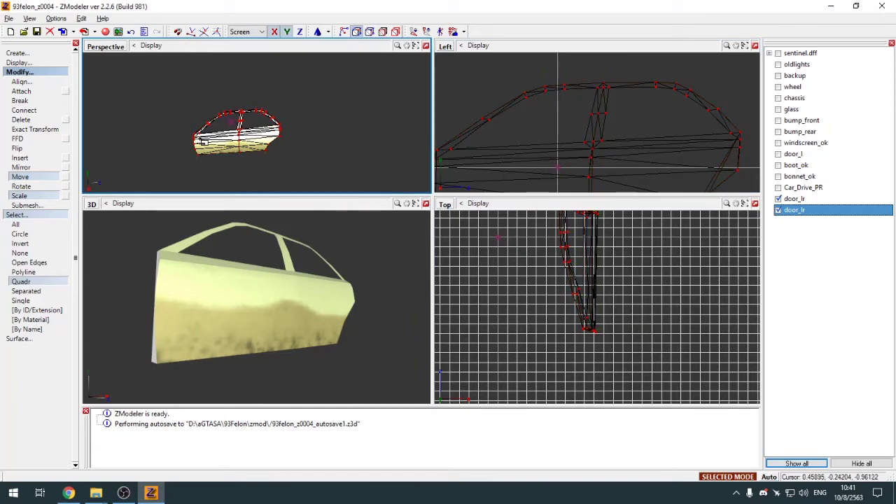
pyautogui.click(19, 73)
pyautogui.click(17, 81)
pyautogui.press('w')
pyautogui.press('3')
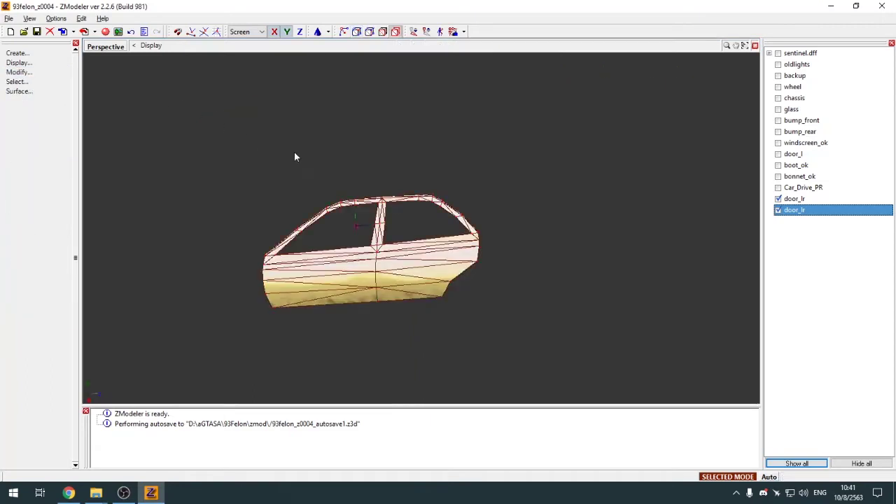
pyautogui.press('4')
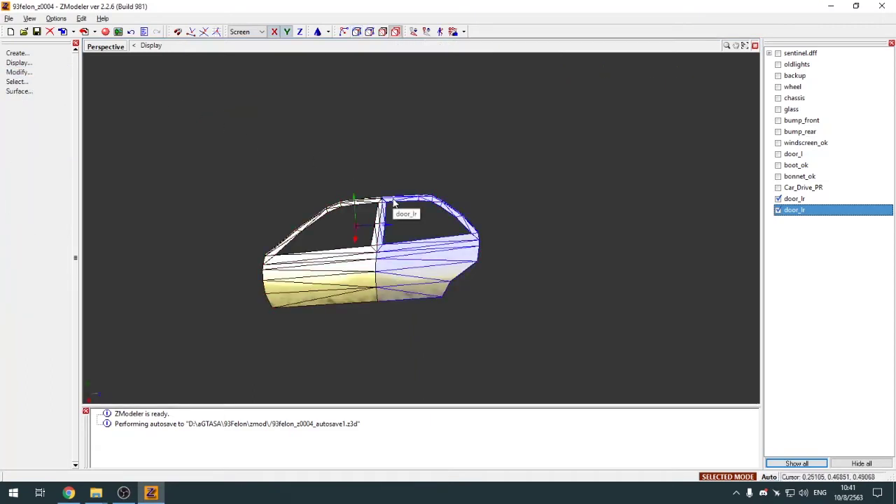
pyautogui.click(394, 202)
pyautogui.press('1')
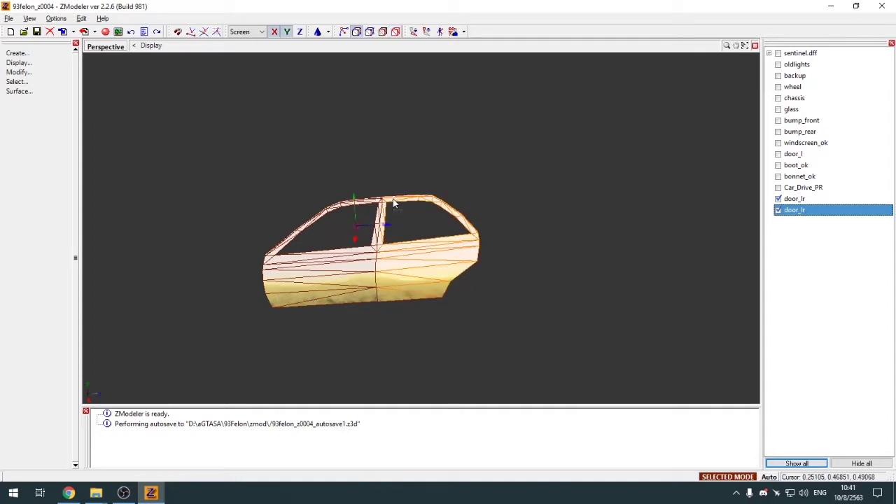
pyautogui.moveTo(394, 202); pyautogui.dragTo(465, 189, button='middle')
pyautogui.hotkey('alt', 'w')
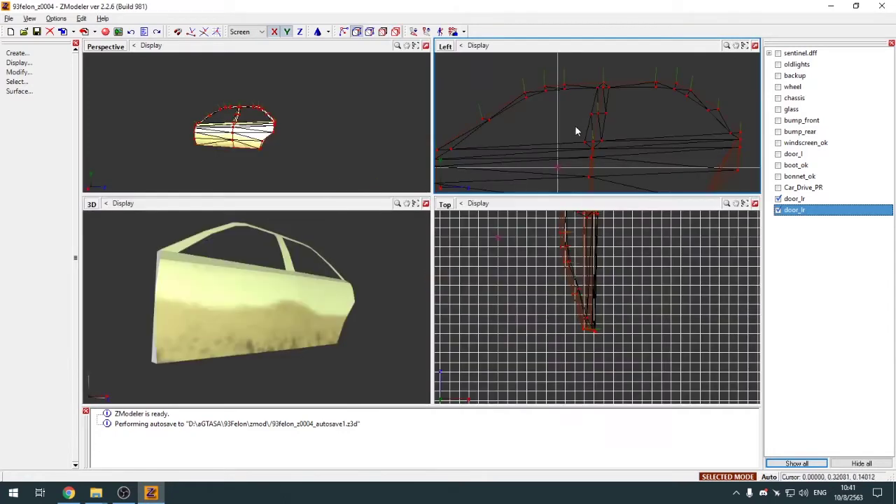
pyautogui.press('d')
# Select the upper inner rim vertices of the window frame above the centre pillar and the front door window
pyautogui.click(32, 74)
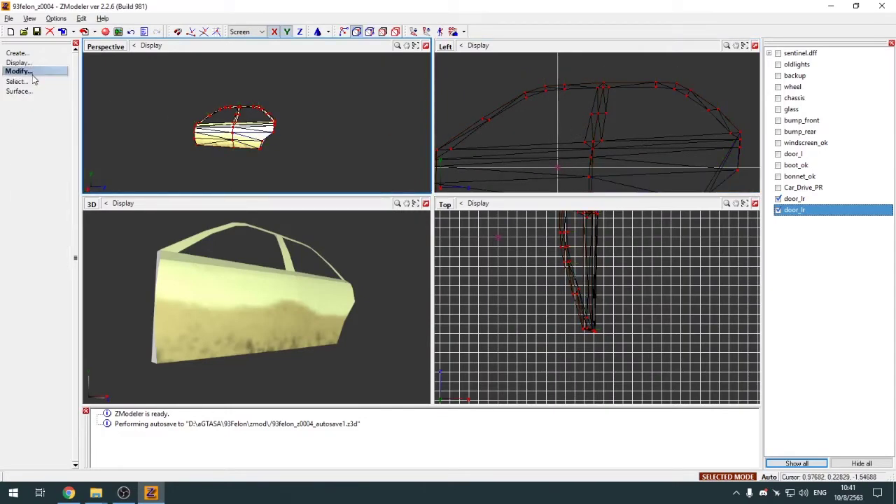
pyautogui.click(33, 81)
pyautogui.click(33, 81)
pyautogui.hotkey('alt', 'w')
pyautogui.moveTo(182, 90); pyautogui.dragTo(308, 140, button='middle')
pyautogui.scroll(2, 418, 236)
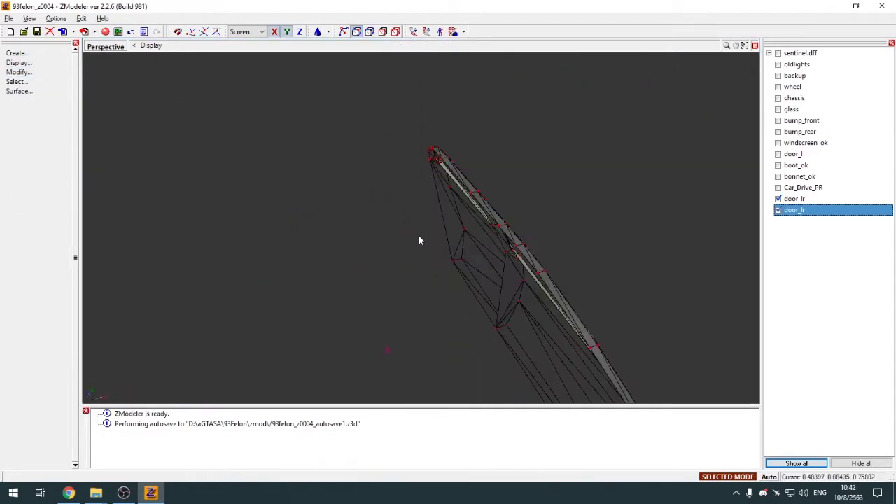
pyautogui.moveTo(418, 241); pyautogui.dragTo(376, 201, button='middle')
pyautogui.press('q')
pyautogui.scroll(3, 376, 198)
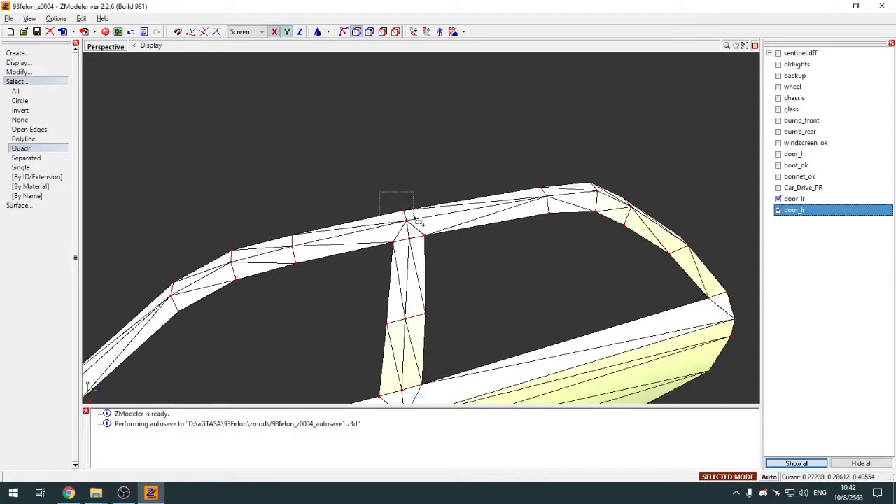
pyautogui.moveTo(414, 216); pyautogui.dragTo(415, 217)
pyautogui.moveTo(285, 231); pyautogui.dragTo(300, 240)
# Extend the vertex selection along the inner rim of the sloping front pillar and the rear door's window frame
pyautogui.moveTo(319, 231); pyautogui.dragTo(413, 182, button='middle')
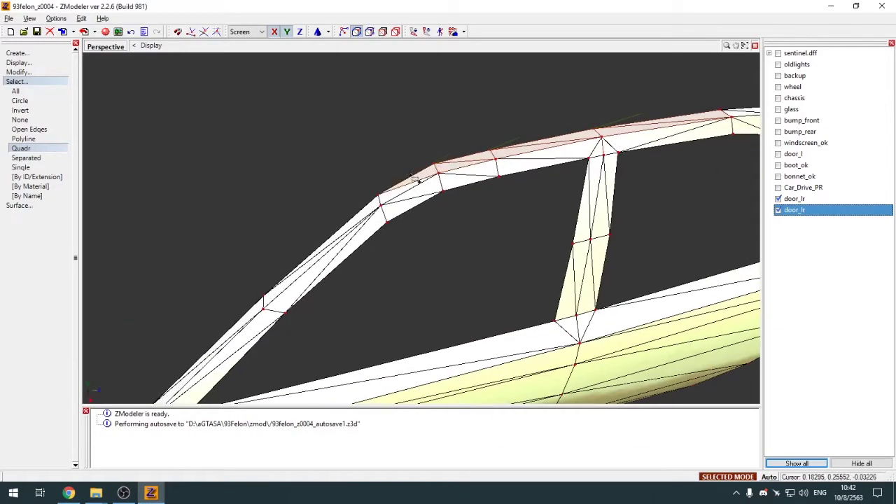
pyautogui.moveTo(383, 198); pyautogui.dragTo(383, 200)
pyautogui.moveTo(326, 231); pyautogui.dragTo(434, 155, button='middle')
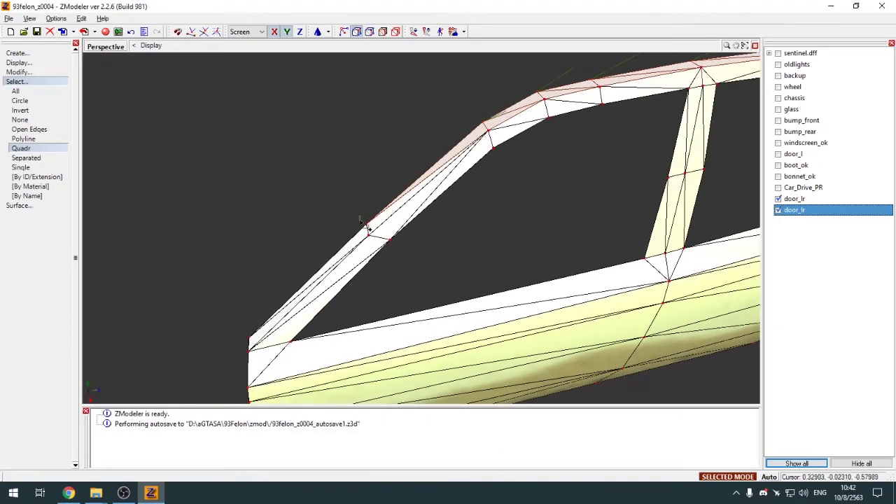
pyautogui.moveTo(364, 223); pyautogui.dragTo(353, 172, button='middle')
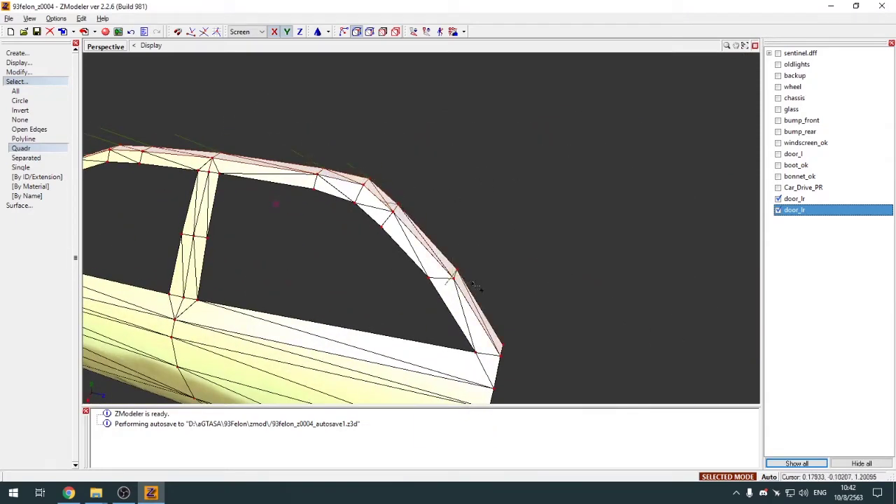
pyautogui.moveTo(475, 286); pyautogui.dragTo(497, 276, button='middle')
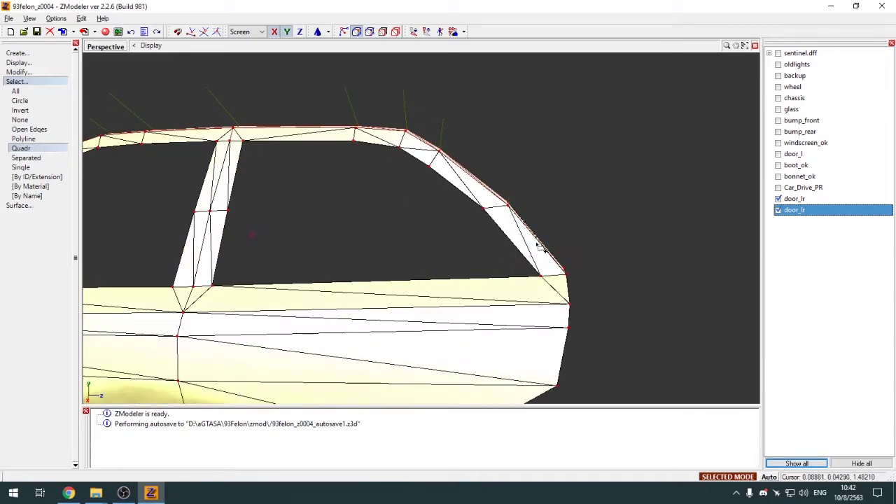
# Lower the selected inner frame vertices in the left view, with movement restricted to the vertical axis
pyautogui.hotkey('alt', 'w')
pyautogui.press('m')
pyautogui.scroll(5, 527, 81)
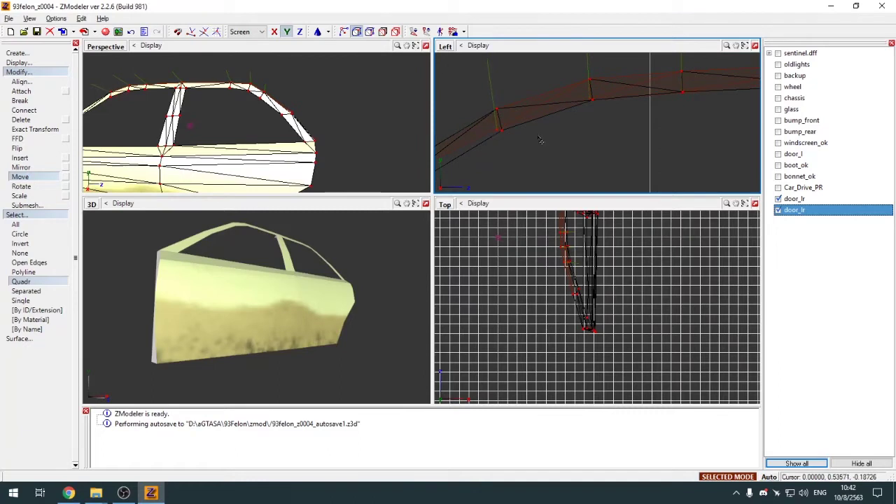
pyautogui.scroll(-4, 553, 110)
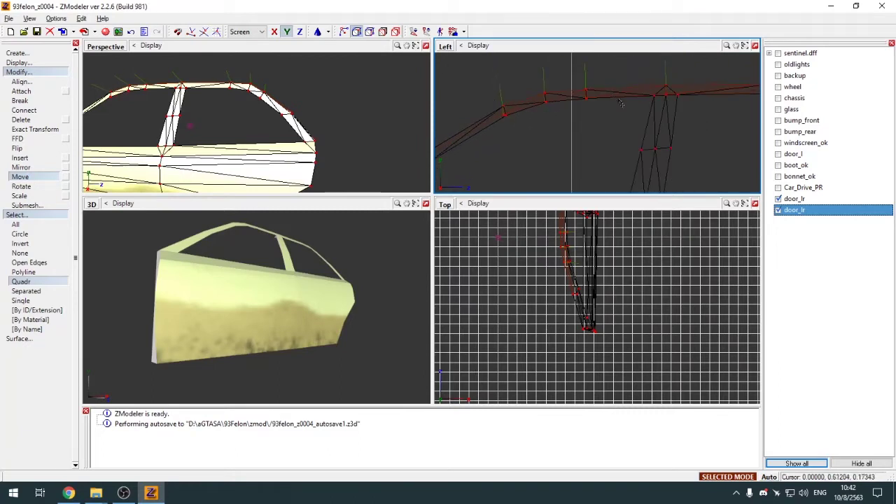
pyautogui.scroll(4, 648, 117)
# Deselect the frame vertices and examine the adjusted window frame in the perspective and left views
pyautogui.hotkey('alt', 'w')
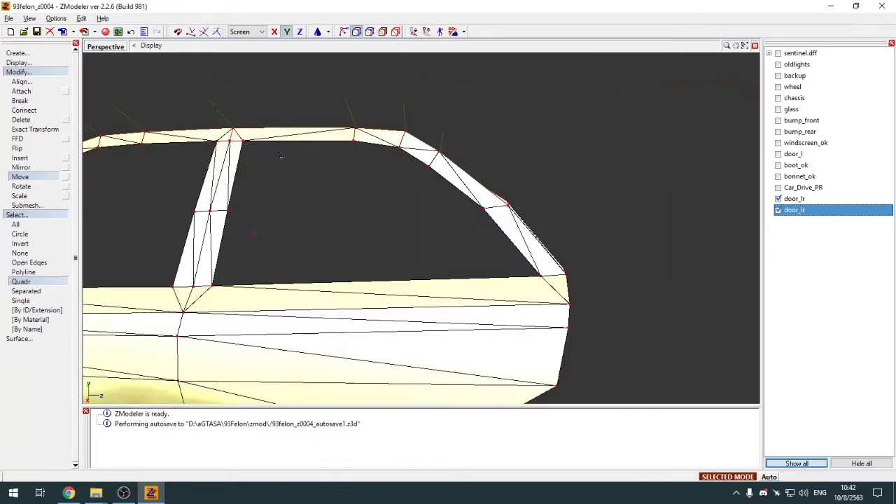
pyautogui.scroll(2, 283, 154)
pyautogui.click(44, 74)
pyautogui.click(44, 81)
pyautogui.moveTo(251, 136); pyautogui.dragTo(486, 137, button='middle')
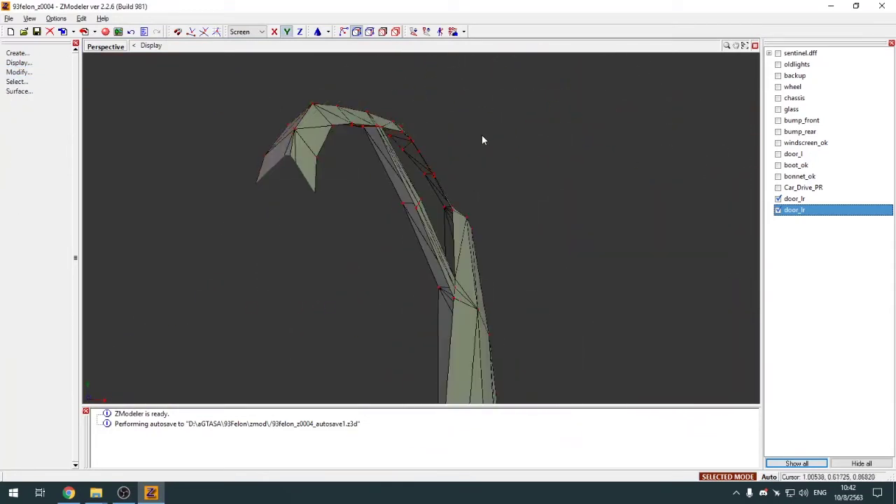
pyautogui.hotkey('alt', 'w')
pyautogui.scroll(-2, 635, 75)
pyautogui.hotkey('alt', 'w')
pyautogui.hotkey('alt', 'w')
pyautogui.hotkey('alt', 'w')
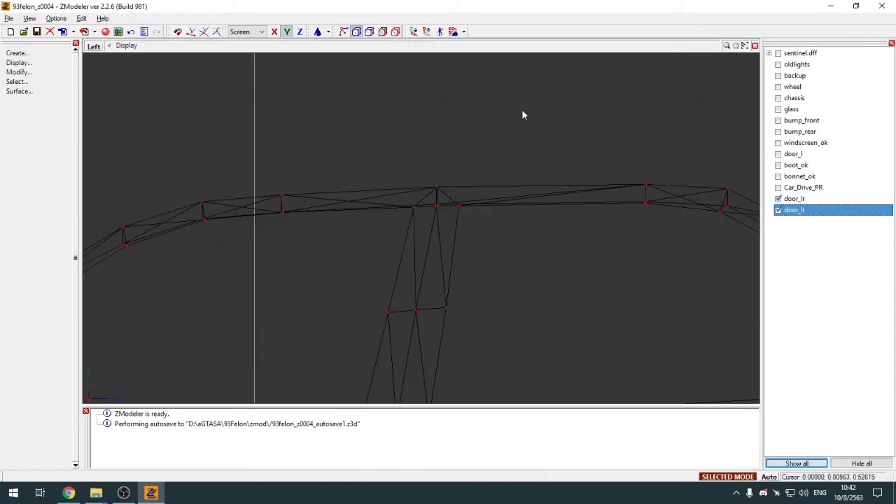
pyautogui.moveTo(402, 143); pyautogui.dragTo(421, 156, button='middle')
pyautogui.scroll(-4, 420, 155)
# Select the inner rim vertices along the front pillar and the front door's front edge down to the lower corner
pyautogui.press('q')
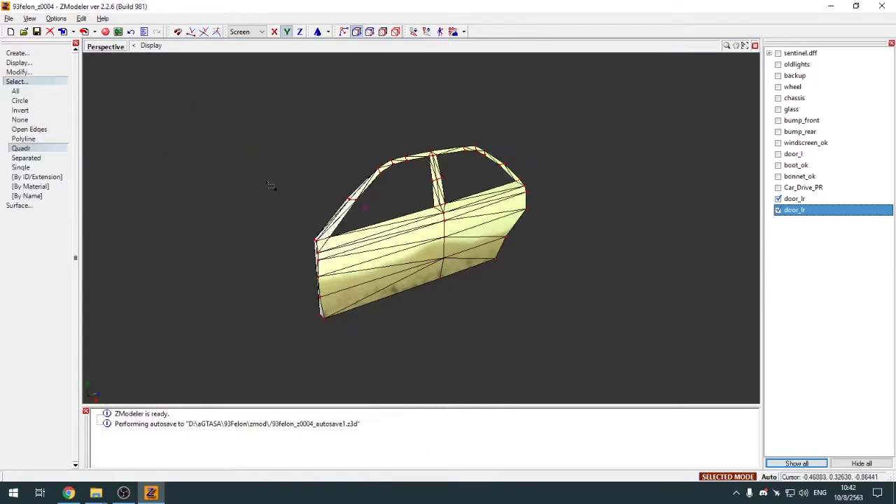
pyautogui.moveTo(274, 186); pyautogui.dragTo(329, 200, button='middle')
pyautogui.scroll(3, 343, 209)
pyautogui.moveTo(396, 203); pyautogui.dragTo(323, 240, button='middle')
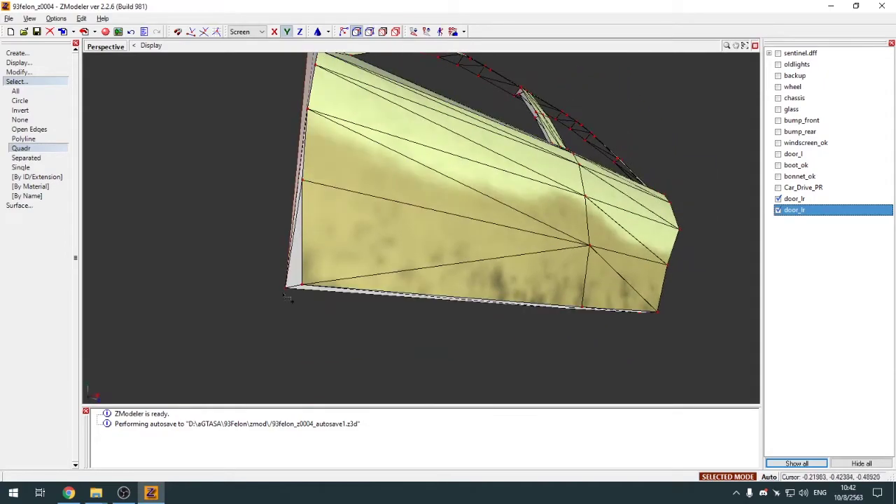
pyautogui.moveTo(329, 298); pyautogui.dragTo(284, 329, button='middle')
# Move the selected front edge vertices rearward in the left view, restricted to the horizontal axis
pyautogui.press('w')
pyautogui.press('m')
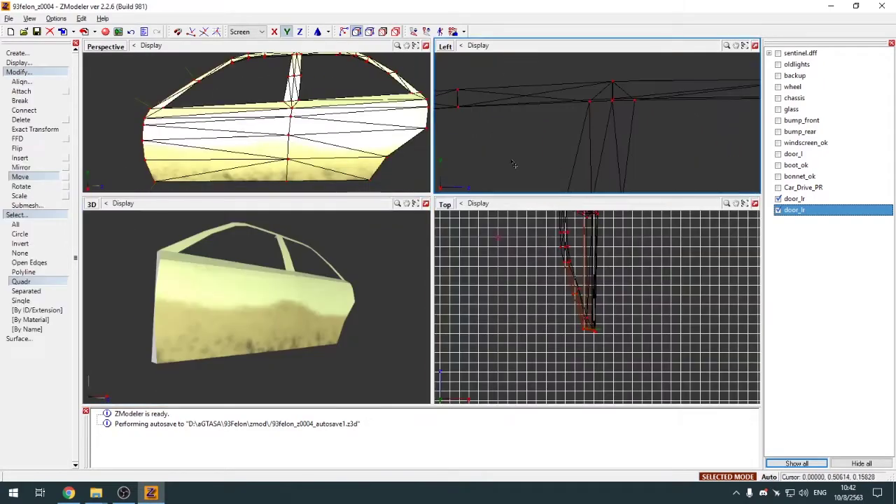
pyautogui.scroll(-3, 514, 164)
pyautogui.scroll(3, 551, 145)
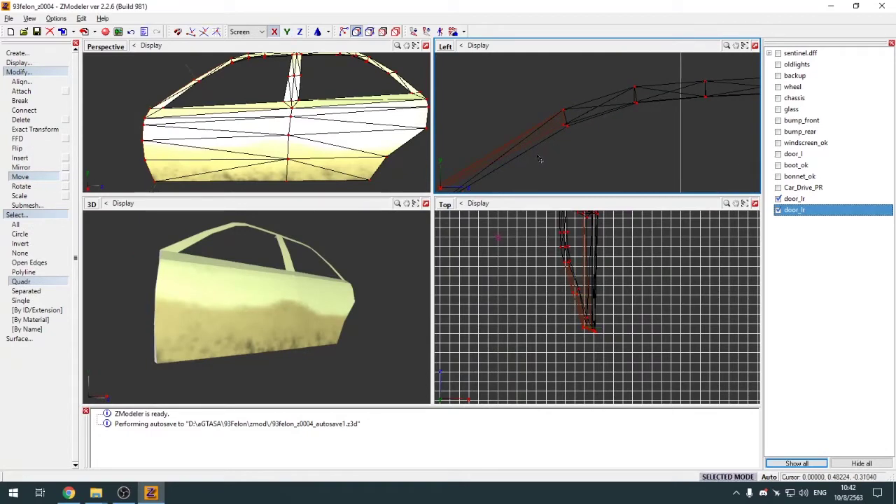
pyautogui.moveTo(560, 163); pyautogui.dragTo(568, 84, button='middle')
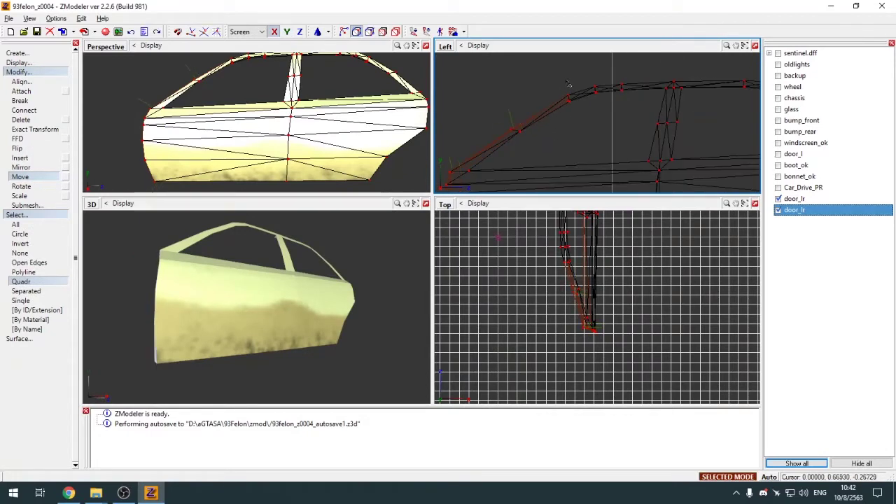
pyautogui.moveTo(522, 130)
pyautogui.mouseDown(button='middle')
pyautogui.moveTo(529, 144)
pyautogui.moveTo(516, 143)
pyautogui.mouseUp(button='middle')
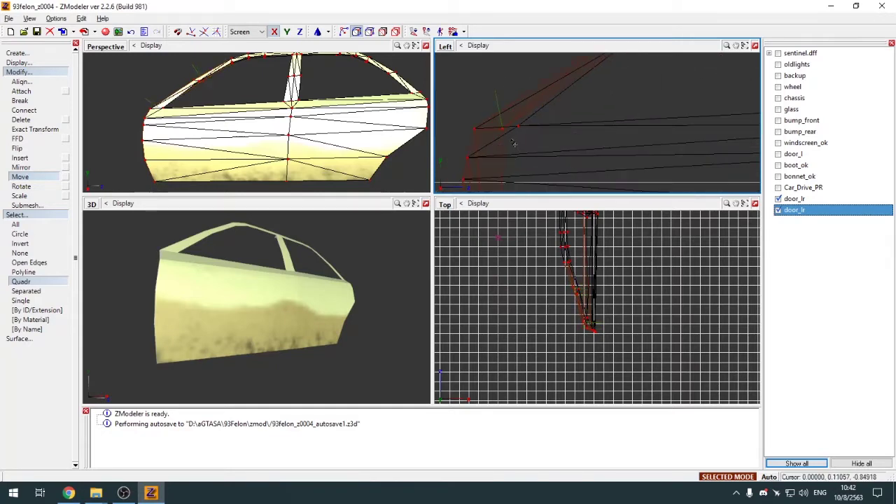
# Deselect the front edge vertices and examine the adjusted edge from the inner side of the door
pyautogui.hotkey('alt', 'w')
pyautogui.click(53, 74)
pyautogui.click(47, 82)
pyautogui.moveTo(236, 142); pyautogui.dragTo(602, 168, button='middle')
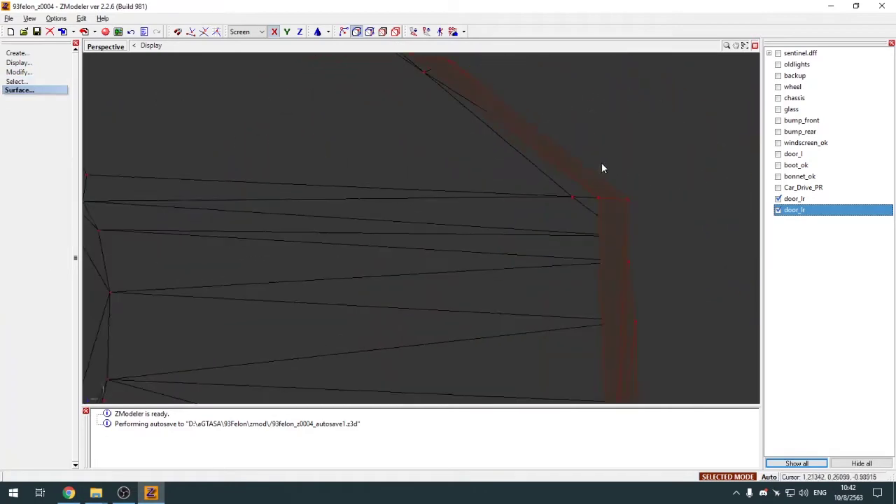
pyautogui.scroll(-4, 602, 164)
pyautogui.moveTo(519, 264); pyautogui.dragTo(468, 277, button='middle')
# Select the inner rim vertices along the bottom edge of both doors
pyautogui.hotkey('alt', 'w')
pyautogui.hotkey('alt', 'w')
pyautogui.moveTo(395, 200); pyautogui.dragTo(344, 219, button='middle')
pyautogui.press('q')
pyautogui.moveTo(336, 250); pyautogui.dragTo(544, 287, button='middle')
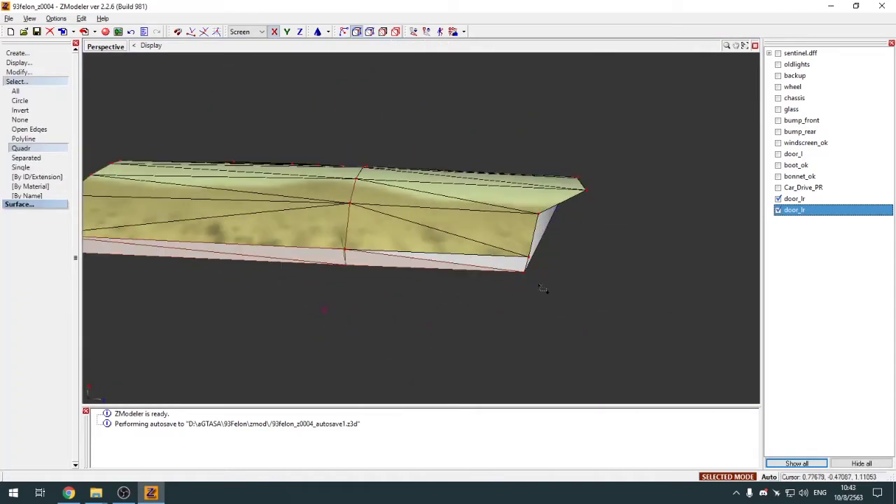
pyautogui.click(525, 272)
# Raise the selected bottom rim vertices in the left view, with movement restricted to the vertical axis
pyautogui.hotkey('alt', 'w')
pyautogui.press('w')
pyautogui.scroll(-3, 552, 149)
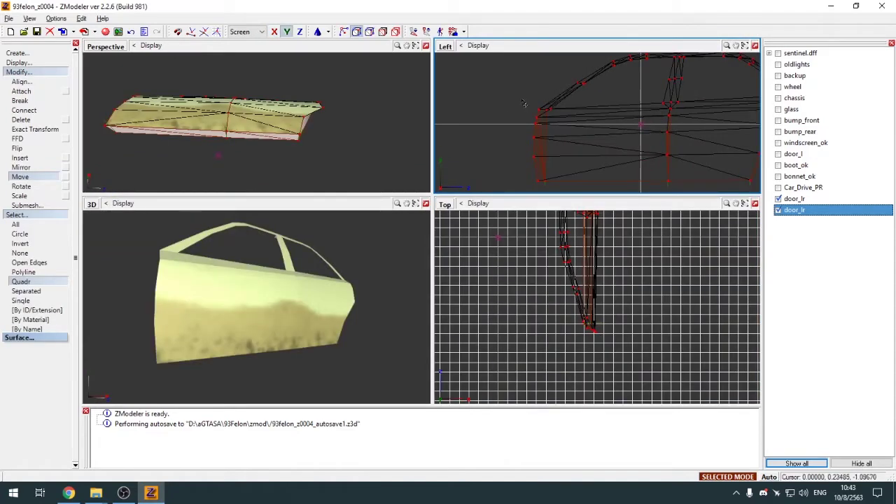
pyautogui.scroll(5, 523, 103)
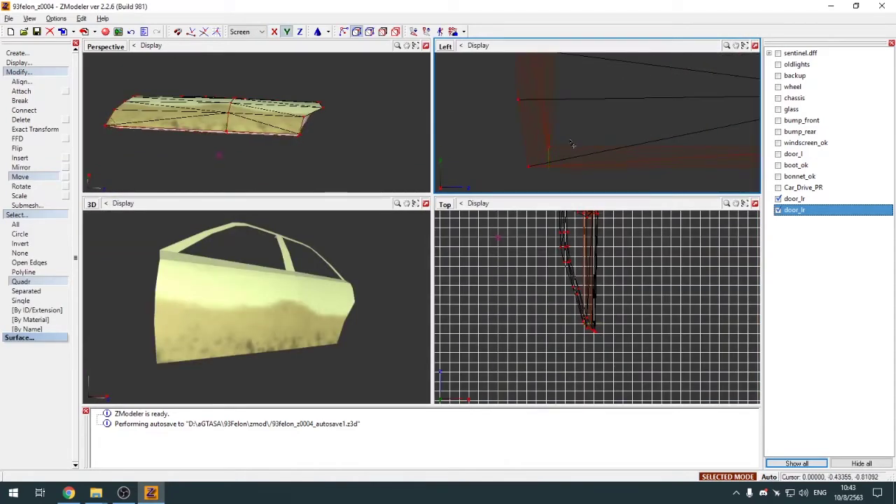
# Compare the doors' bottom edge with the displayed chassis, clearing the vertex selection and hiding the chassis again
pyautogui.click(777, 98)
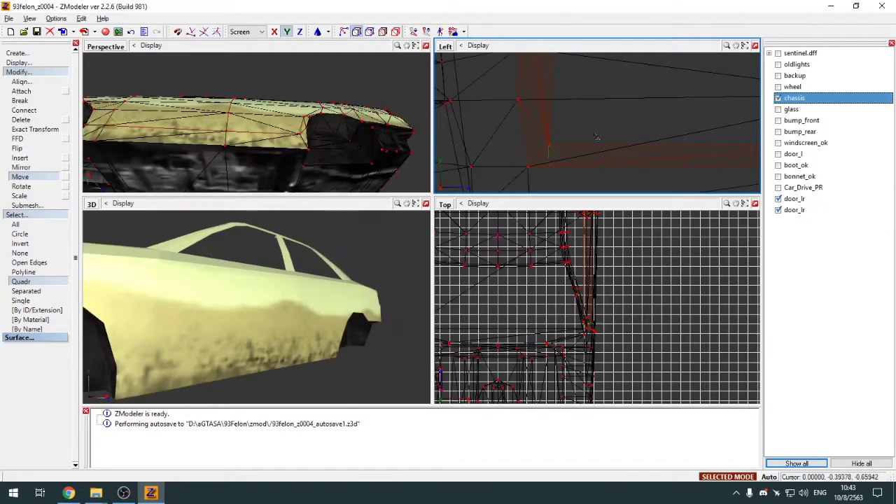
pyautogui.scroll(-2, 595, 137)
pyautogui.click(425, 46)
pyautogui.click(34, 72)
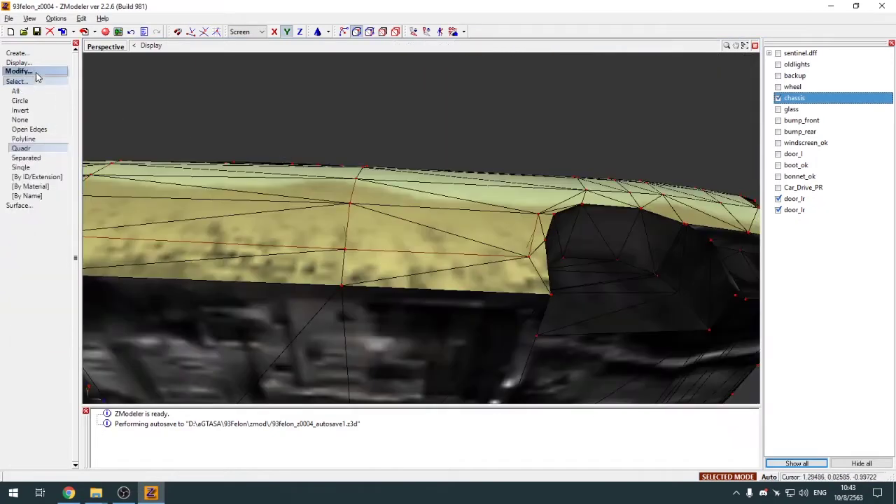
pyautogui.click(33, 82)
pyautogui.click(780, 97)
# Select the inner rim vertices along the rear door's rear edge, from the lower corner up to the sloping window frame
pyautogui.moveTo(462, 212); pyautogui.dragTo(411, 230, button='middle')
pyautogui.scroll(-3, 410, 229)
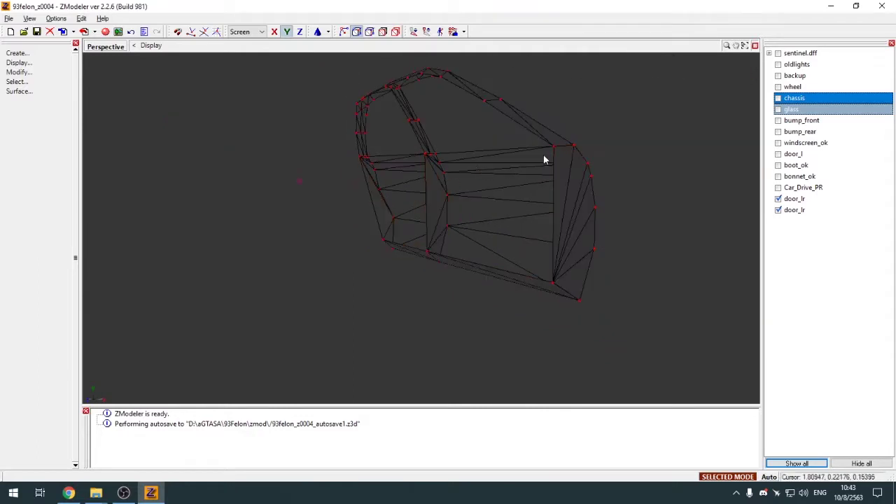
pyautogui.moveTo(644, 186); pyautogui.dragTo(600, 189, button='middle')
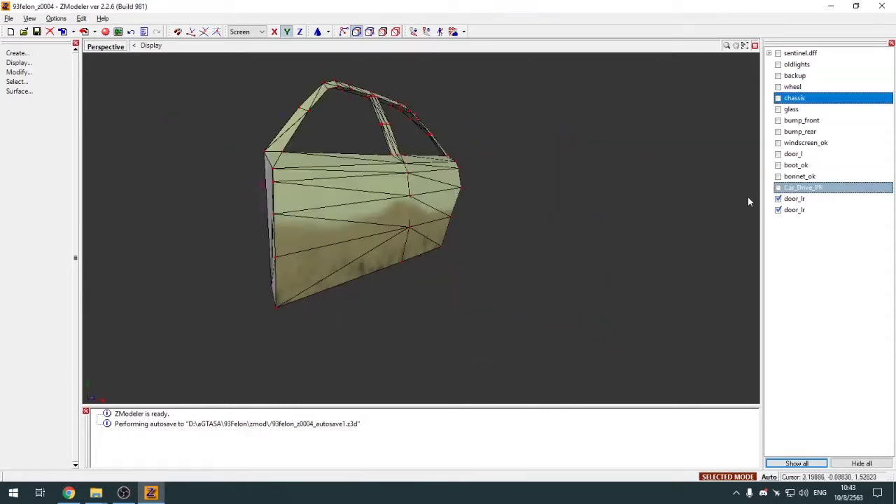
pyautogui.moveTo(455, 175); pyautogui.dragTo(526, 258, button='middle')
pyautogui.scroll(3, 526, 258)
pyautogui.press('q')
pyautogui.moveTo(454, 297); pyautogui.dragTo(516, 318)
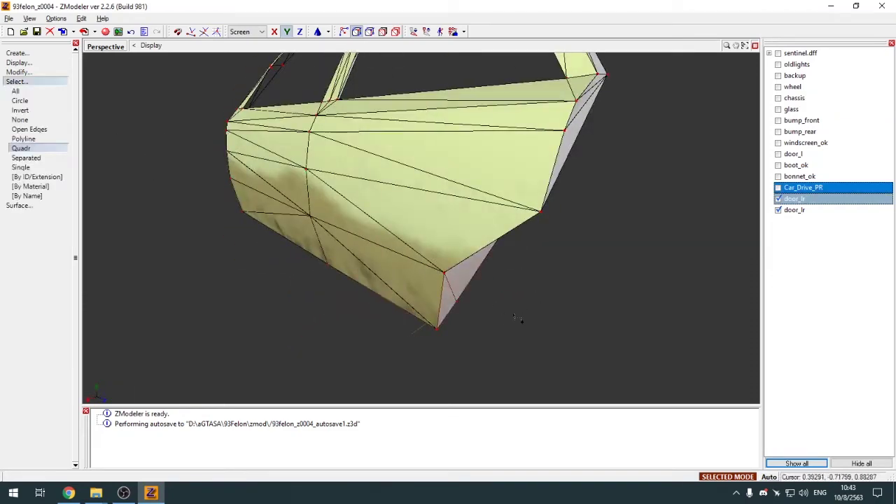
pyautogui.scroll(-3, 514, 315)
pyautogui.moveTo(512, 310); pyautogui.dragTo(455, 166, button='middle')
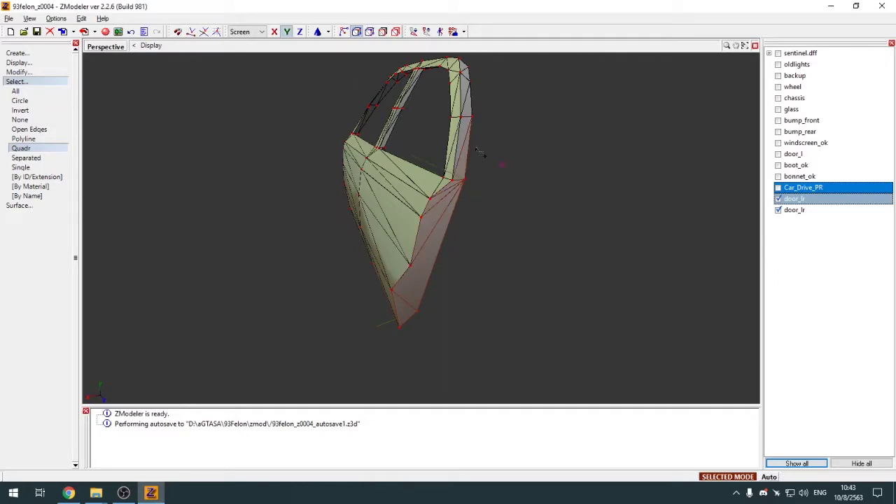
# Move the rear door's selected rear-edge rim vertices inward in the left view, with movement restricted to the horizontal axis
pyautogui.press('w')
pyautogui.press('m')
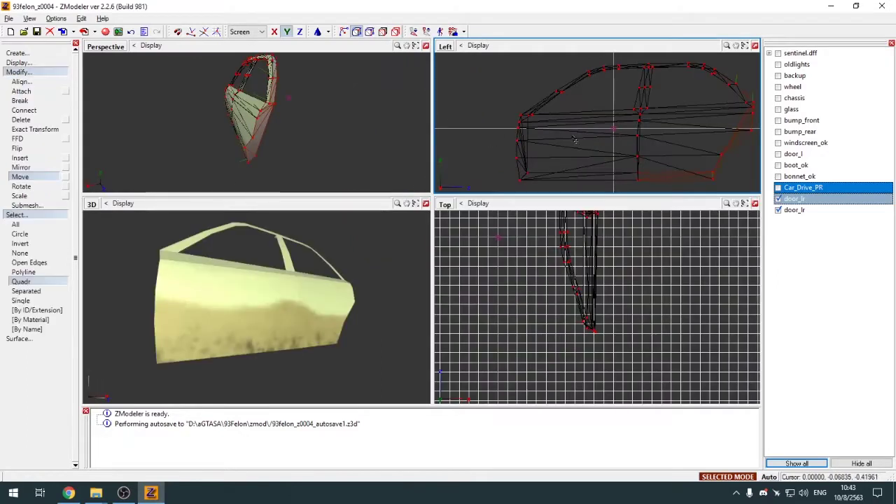
pyautogui.press('x')
pyautogui.scroll(-1, 585, 130)
pyautogui.scroll(5, 668, 104)
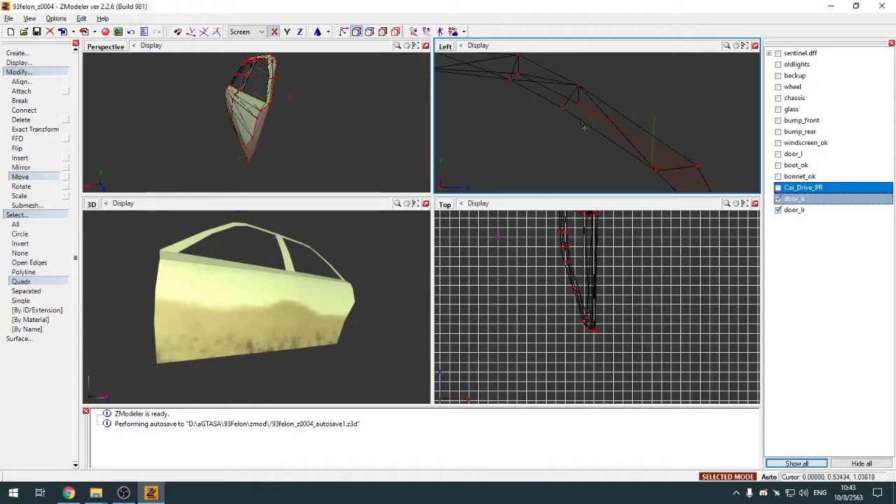
# Align the inner rim vertices of the rear door's sloping window frame with the frame's inner edge in the left view, allowing both axes
pyautogui.click(511, 87)
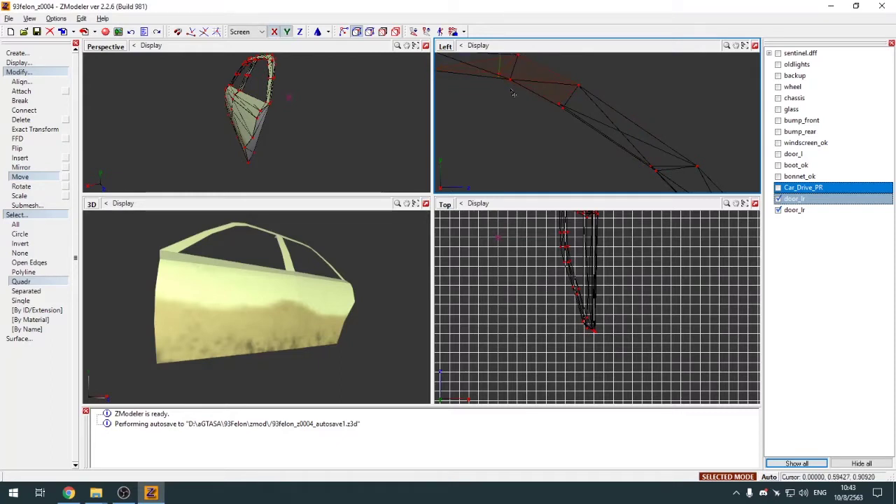
pyautogui.click(513, 93)
pyautogui.scroll(-5, 532, 74)
pyautogui.scroll(3, 584, 136)
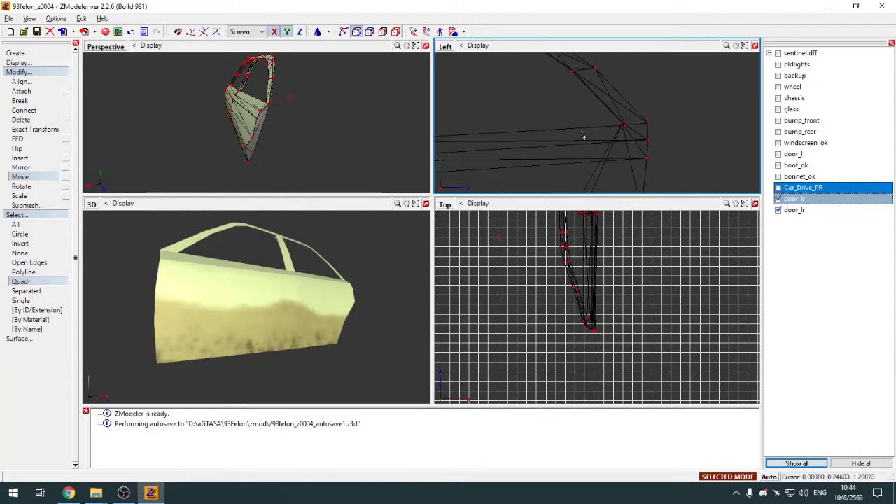
pyautogui.scroll(-3, 600, 102)
# Clear the selection and isolate the rear door by hiding the front door in the enlarged perspective view
pyautogui.click(426, 46)
pyautogui.click(60, 73)
pyautogui.click(62, 82)
pyautogui.moveTo(238, 147)
pyautogui.mouseDown(button='middle')
pyautogui.moveTo(310, 169)
pyautogui.moveTo(483, 178)
pyautogui.moveTo(444, 174)
pyautogui.moveTo(484, 221)
pyautogui.moveTo(314, 230)
pyautogui.moveTo(314, 242)
pyautogui.moveTo(444, 236)
pyautogui.moveTo(412, 239)
pyautogui.moveTo(440, 206)
pyautogui.moveTo(474, 215)
pyautogui.moveTo(510, 205)
pyautogui.moveTo(452, 200)
pyautogui.moveTo(450, 190)
pyautogui.mouseUp(button='middle')
pyautogui.press('4')
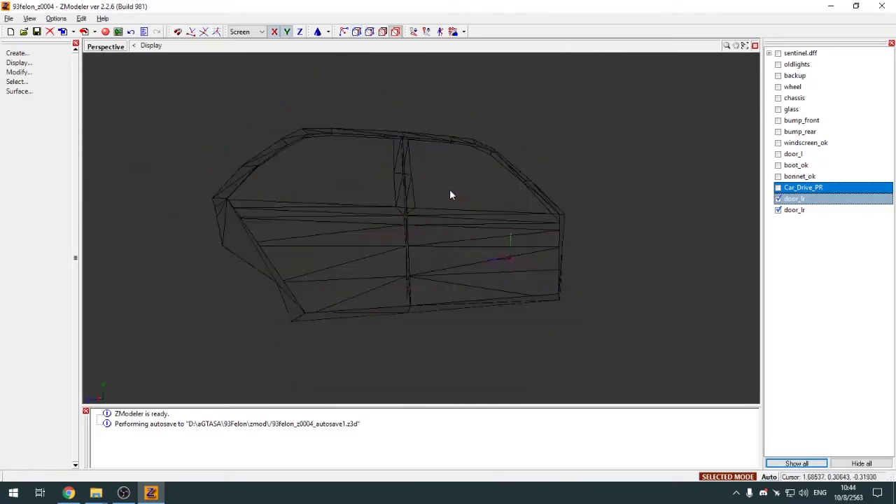
pyautogui.click(779, 210)
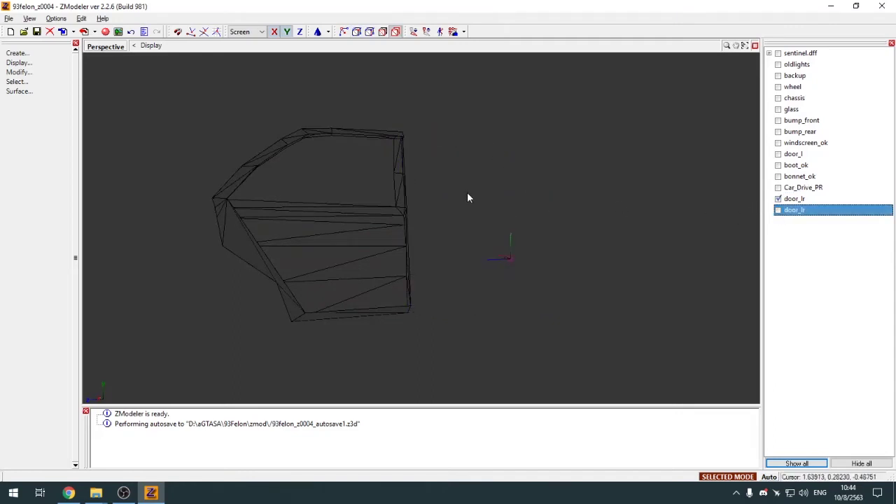
pyautogui.press('space')
pyautogui.click(779, 210)
pyautogui.click(779, 199)
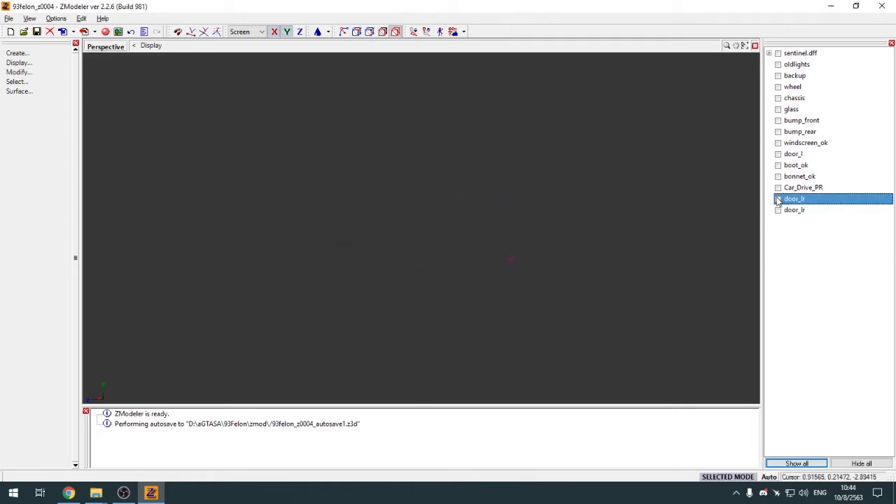
pyautogui.click(778, 199)
# Examine the inner rim and polygons of the rear door's window frame and front pillar from several angles
pyautogui.press('1')
pyautogui.hotkey('alt', 'w')
pyautogui.hotkey('alt', 'w')
pyautogui.moveTo(419, 215)
pyautogui.keyDown('alt'); pyautogui.mouseDown(button='middle')
pyautogui.moveTo(389, 197)
pyautogui.moveTo(516, 145)
pyautogui.moveTo(618, 160)
pyautogui.moveTo(280, 166)
pyautogui.mouseUp(button='middle'); pyautogui.keyUp('alt')
pyautogui.press('F3')
pyautogui.press('q')
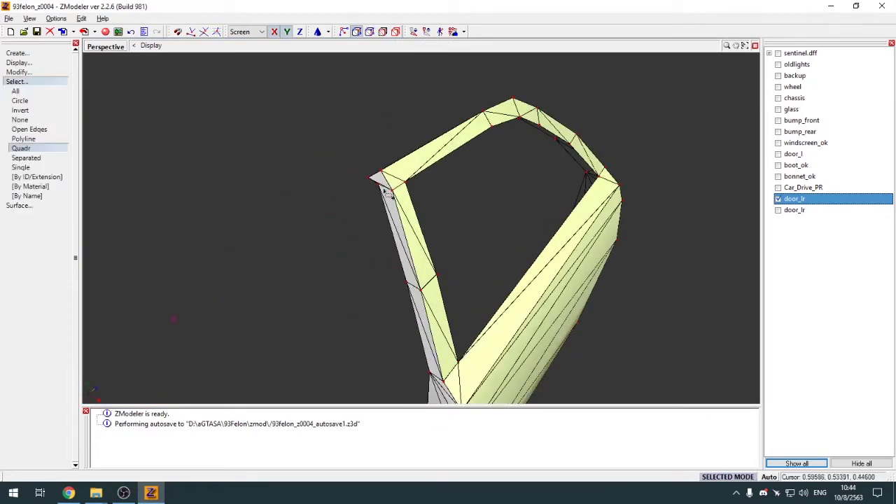
pyautogui.moveTo(384, 189)
pyautogui.keyDown('alt'); pyautogui.mouseDown(button='middle')
pyautogui.moveTo(375, 162)
pyautogui.moveTo(407, 157)
pyautogui.moveTo(380, 200)
pyautogui.mouseUp(button='middle'); pyautogui.keyUp('alt')
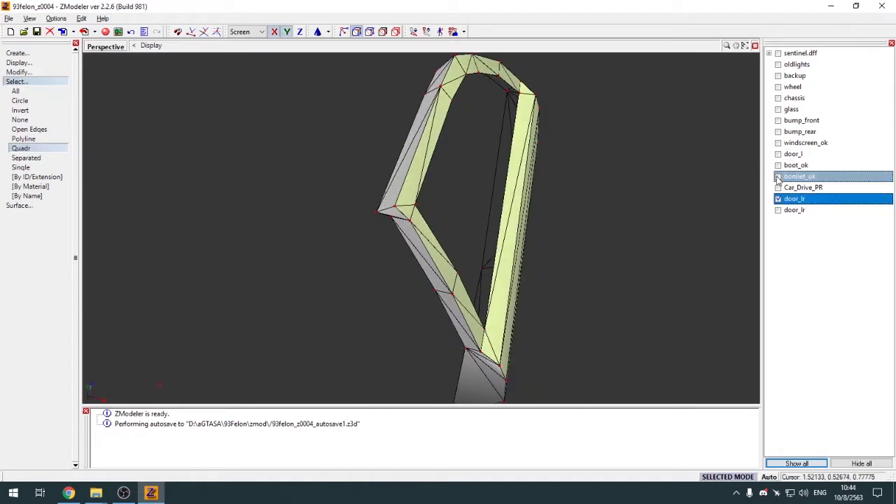
pyautogui.moveTo(735, 188)
pyautogui.keyDown('alt'); pyautogui.mouseDown(button='middle')
pyautogui.moveTo(637, 203)
pyautogui.moveTo(640, 194)
pyautogui.moveTo(592, 191)
pyautogui.mouseUp(button='middle'); pyautogui.keyUp('alt')
pyautogui.click(779, 210)
pyautogui.click(777, 210)
pyautogui.keyDown('alt'); pyautogui.moveTo(750, 218); pyautogui.dragTo(648, 227, button='middle'); pyautogui.keyUp('alt')
# Delete the inner side polygons on the upper half of the rear door's front window pillar
pyautogui.click(7, 74)
pyautogui.click(6, 74)
pyautogui.click(28, 82)
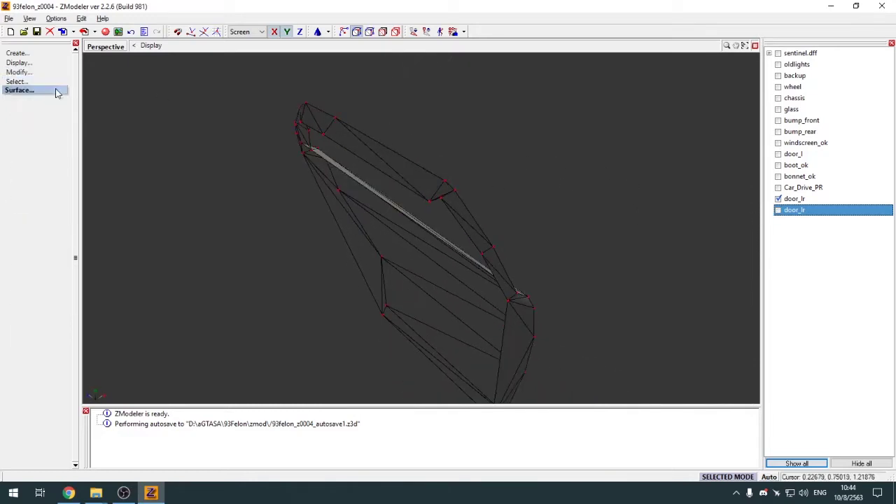
pyautogui.keyDown('alt'); pyautogui.moveTo(427, 161); pyautogui.dragTo(467, 164, button='middle'); pyautogui.keyUp('alt')
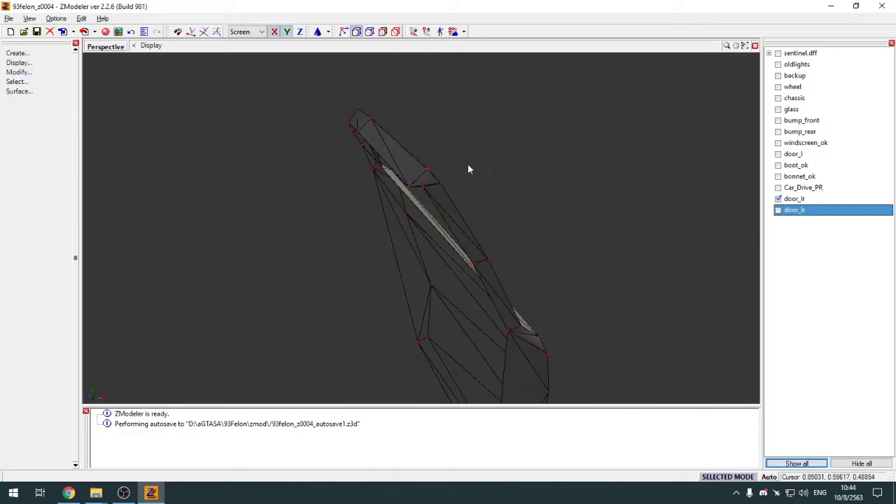
pyautogui.click(459, 231)
pyautogui.keyDown('alt'); pyautogui.moveTo(460, 238); pyautogui.dragTo(411, 161, button='middle'); pyautogui.keyUp('alt')
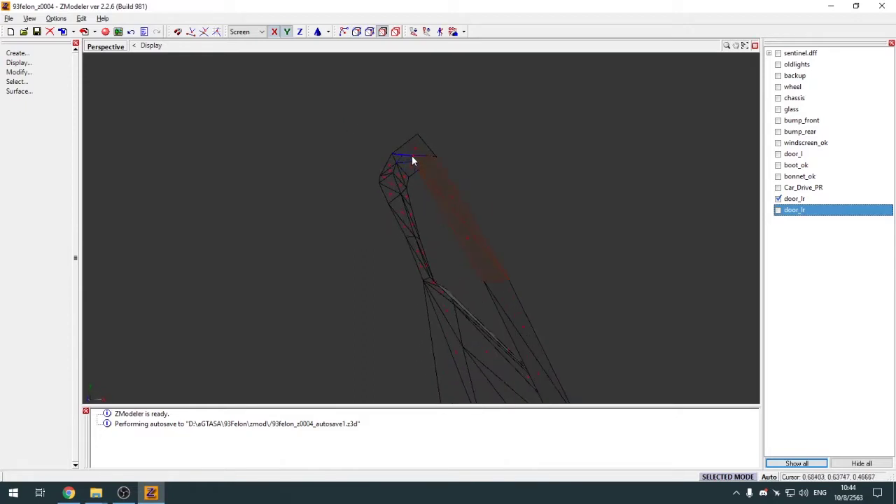
pyautogui.click(414, 158)
pyautogui.press('Delete')
pyautogui.keyDown('alt'); pyautogui.moveTo(531, 166); pyautogui.dragTo(521, 172, button='middle'); pyautogui.keyUp('alt')
pyautogui.press('1')
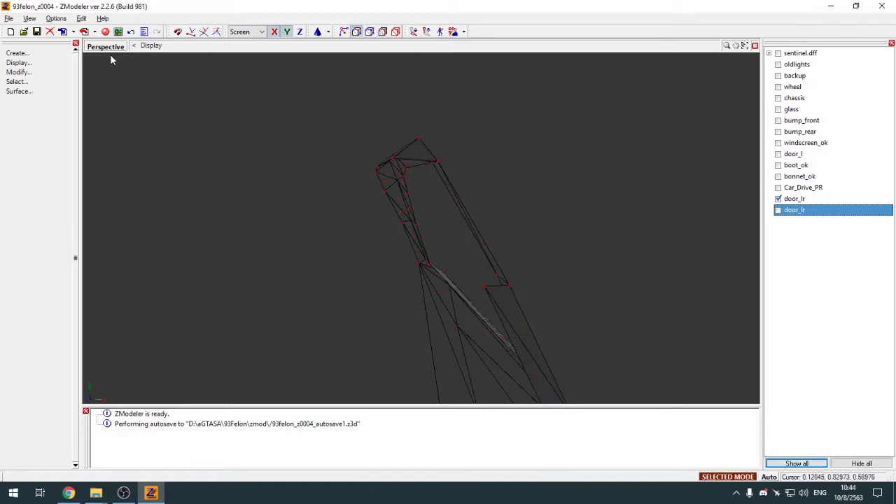
# Fill the gap in the rear door's front pillar with single polygons that connect to the pillar's inner middle vertex
pyautogui.click(17, 52)
pyautogui.click(25, 81)
pyautogui.click(42, 101)
pyautogui.moveTo(481, 211); pyautogui.dragTo(373, 168, button='middle')
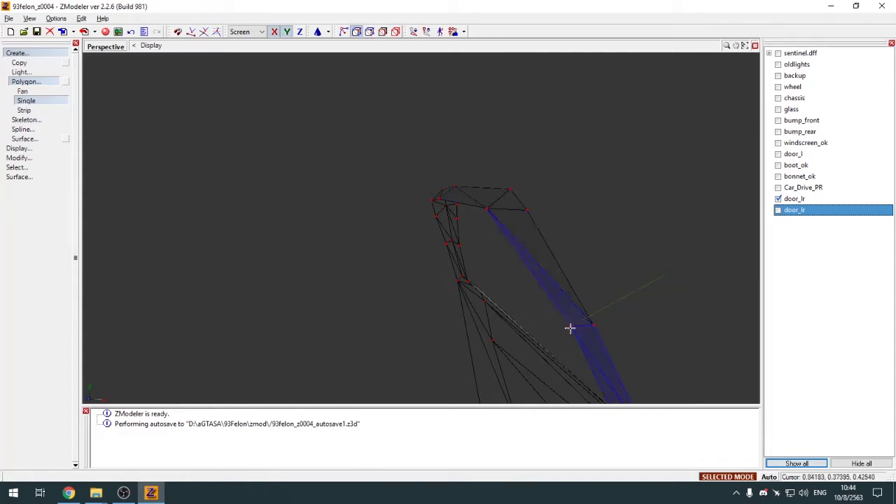
pyautogui.click(24, 55)
# Using a Back view, move the inner middle vertex of the rear door's front pillar horizontally into line with the pillar's inner edge
pyautogui.moveTo(294, 165); pyautogui.dragTo(462, 242, button='middle')
pyautogui.press('q')
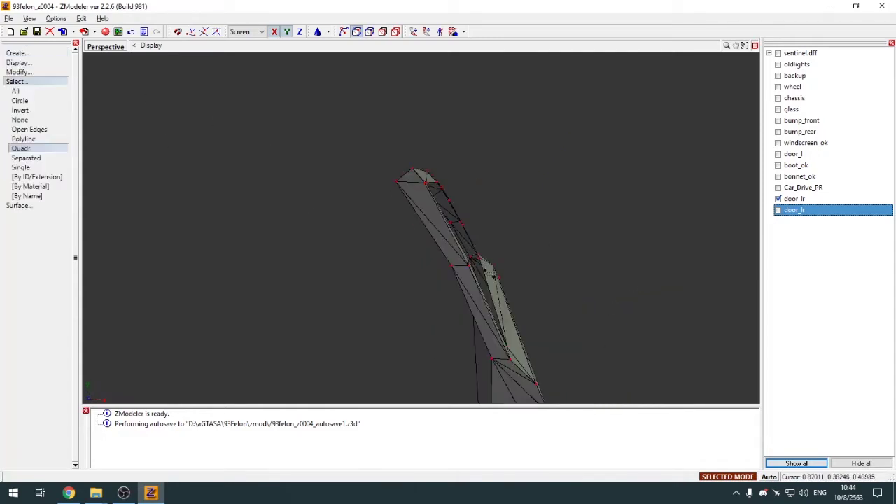
pyautogui.moveTo(488, 272); pyautogui.dragTo(453, 269, button='middle')
pyautogui.moveTo(442, 211); pyautogui.dragTo(457, 172, button='middle')
pyautogui.hotkey('alt', 'w')
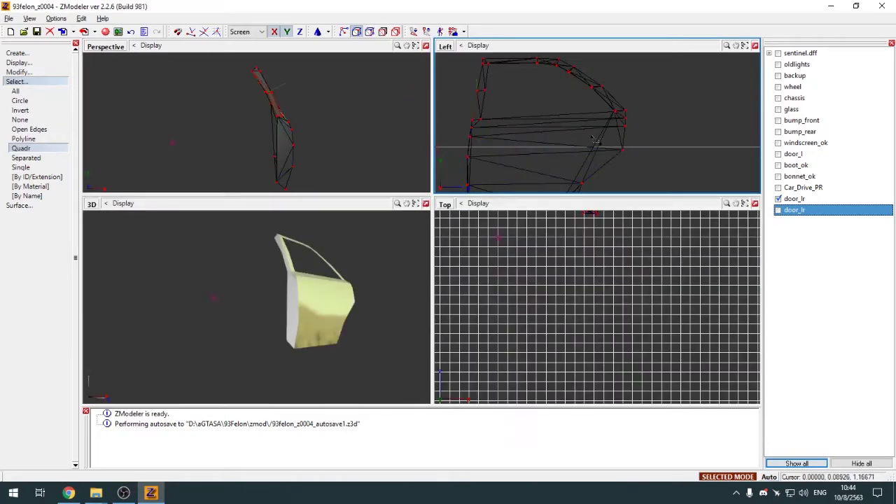
pyautogui.click(445, 203)
pyautogui.click(465, 262)
pyautogui.scroll(5, 576, 318)
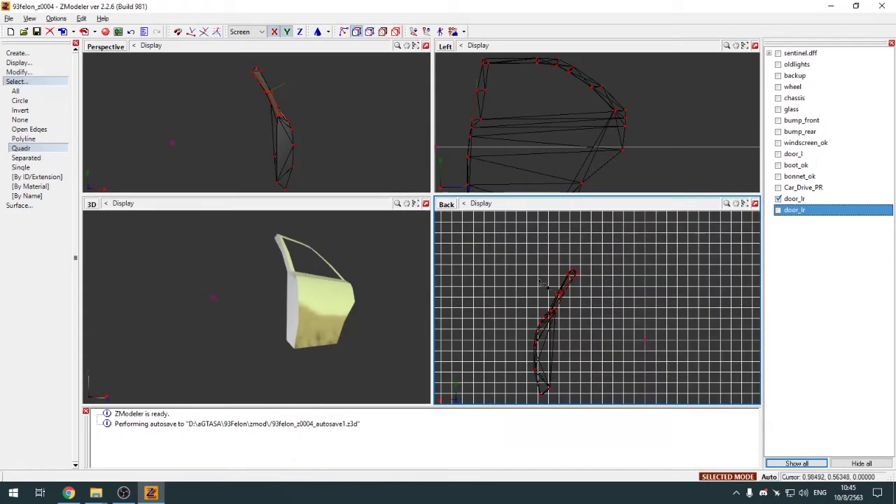
pyautogui.scroll(3, 583, 302)
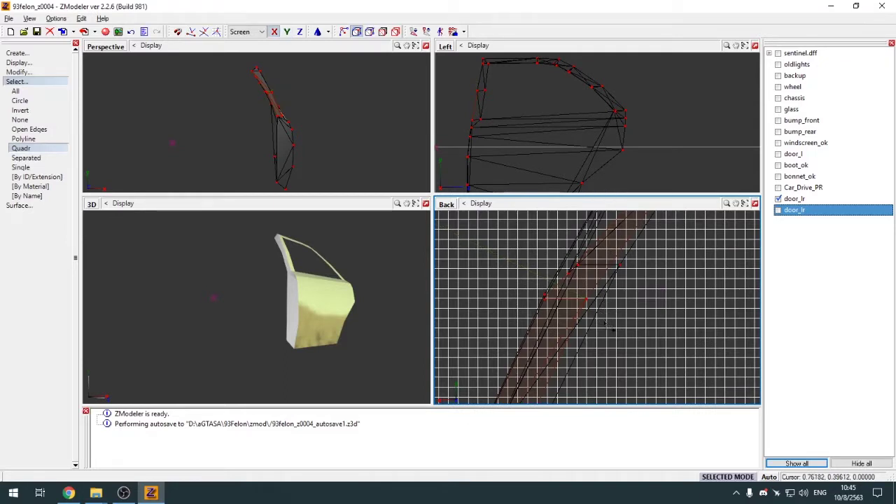
pyautogui.press('m')
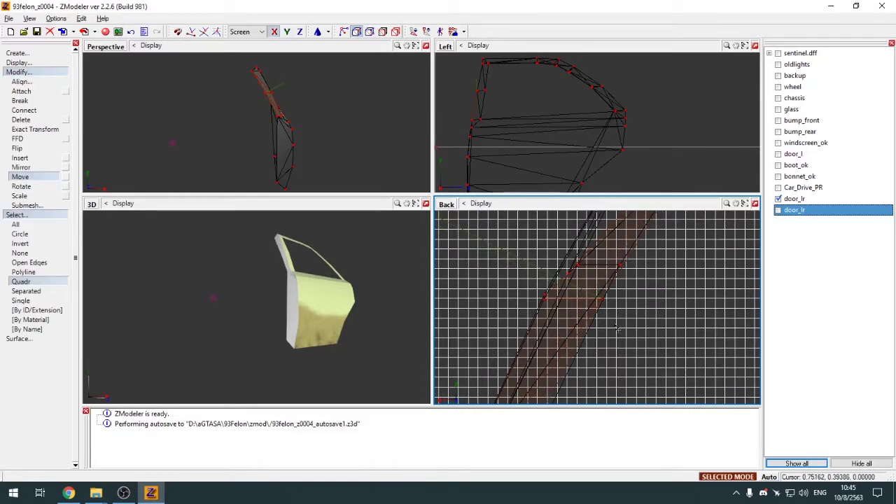
# Select the inner rim vertices along the rear door's front edge, from the top of the window pillar down to the bottom
pyautogui.click(224, 110)
pyautogui.hotkey('alt', 'w')
pyautogui.click(35, 73)
pyautogui.click(40, 82)
pyautogui.moveTo(217, 151); pyautogui.dragTo(458, 269, button='middle')
pyautogui.press('q')
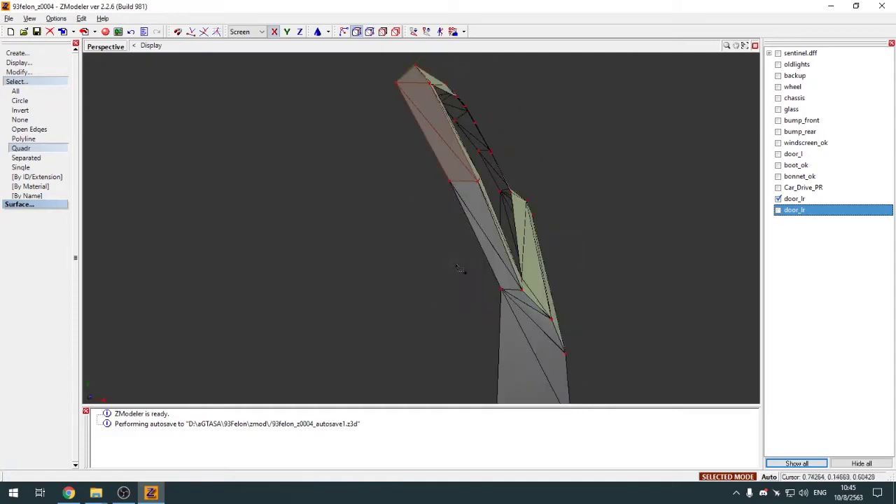
pyautogui.moveTo(457, 197); pyautogui.dragTo(435, 350, button='middle')
pyautogui.hotkey('alt', 'w')
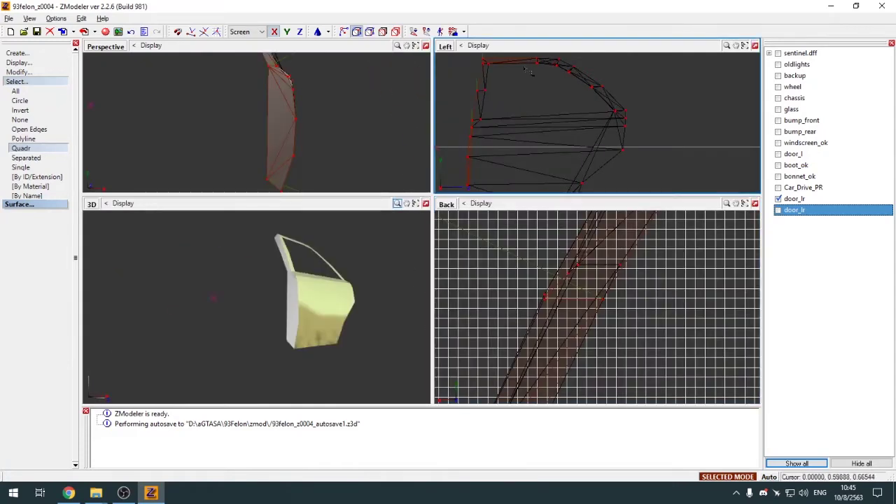
# Inset the rear door's front-edge rim vertices horizontally in the left view, adjusting the belt-line and middle pillar vertices individually
pyautogui.press('x')
pyautogui.scroll(3, 494, 56)
pyautogui.press('m')
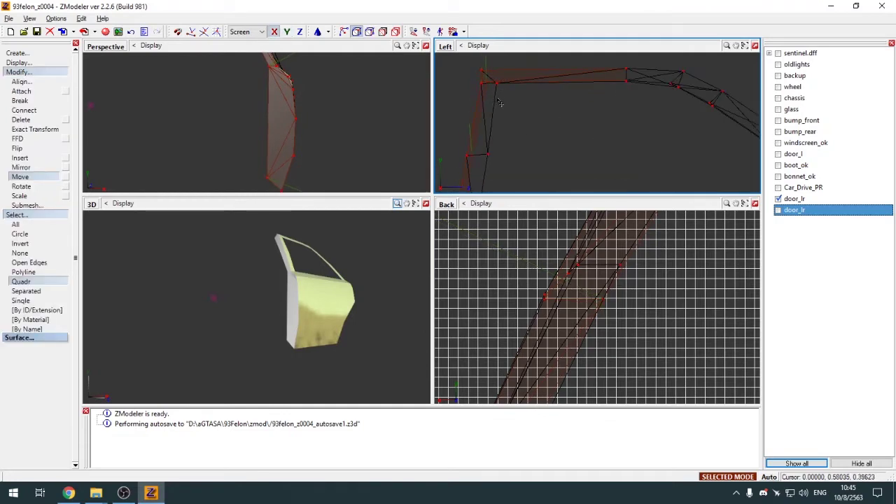
pyautogui.scroll(6, 518, 140)
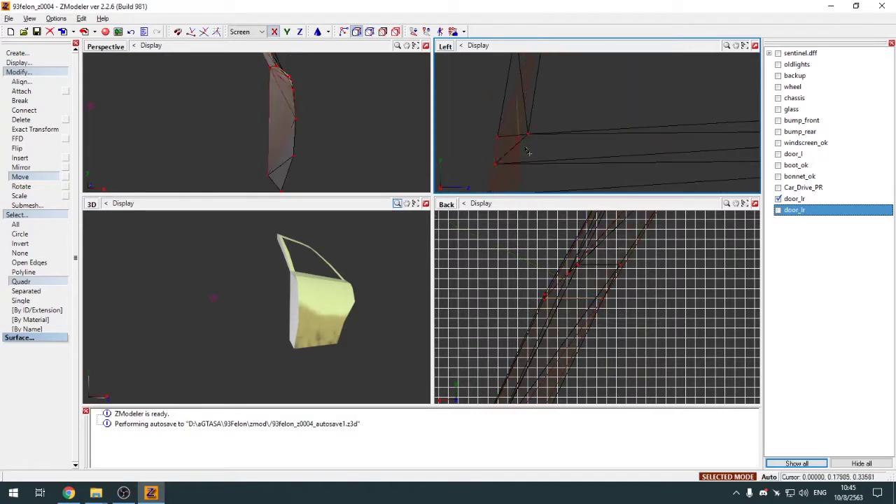
pyautogui.scroll(-4, 536, 153)
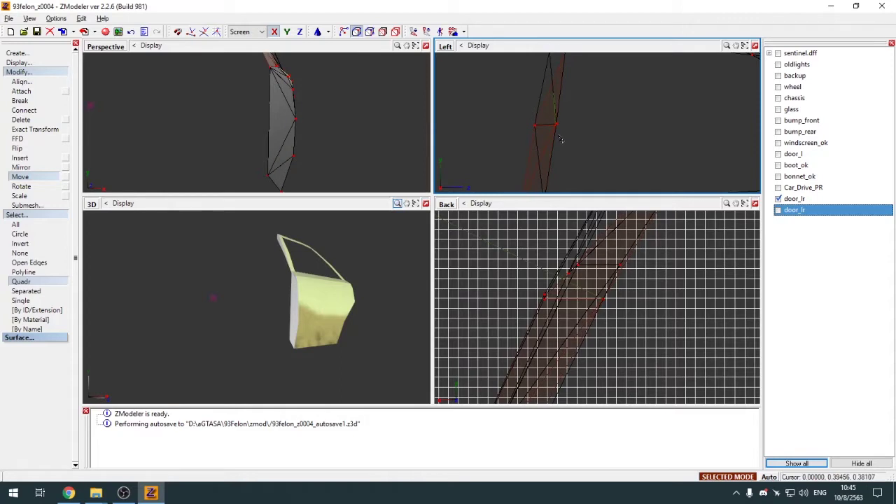
# Display the front door alone, hiding the rear door, and bring its rear window pillar into vertex editing
pyautogui.hotkey('alt', 'w')
pyautogui.click(57, 73)
pyautogui.click(56, 83)
pyautogui.moveTo(329, 178)
pyautogui.mouseDown(button='middle')
pyautogui.moveTo(416, 189)
pyautogui.moveTo(506, 118)
pyautogui.moveTo(530, 194)
pyautogui.moveTo(542, 138)
pyautogui.moveTo(380, 189)
pyautogui.moveTo(430, 193)
pyautogui.moveTo(423, 56)
pyautogui.mouseUp(button='middle')
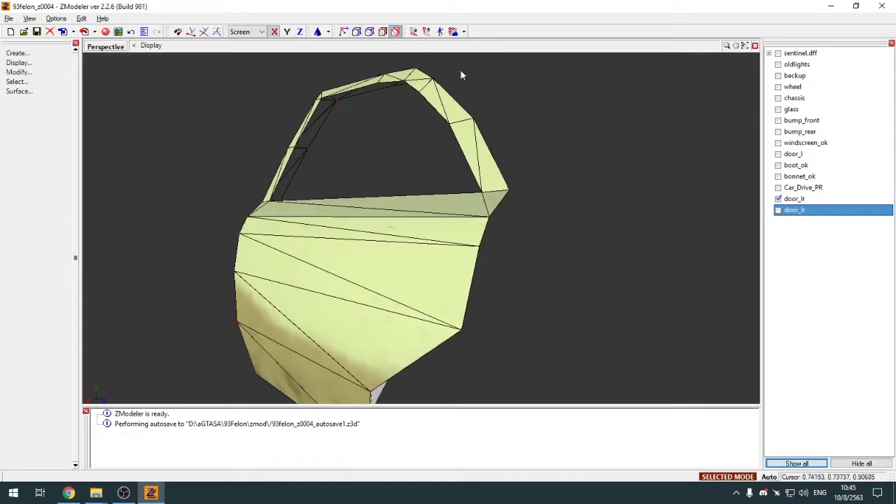
pyautogui.click(777, 210)
pyautogui.click(778, 198)
pyautogui.moveTo(693, 219); pyautogui.dragTo(332, 186, button='middle')
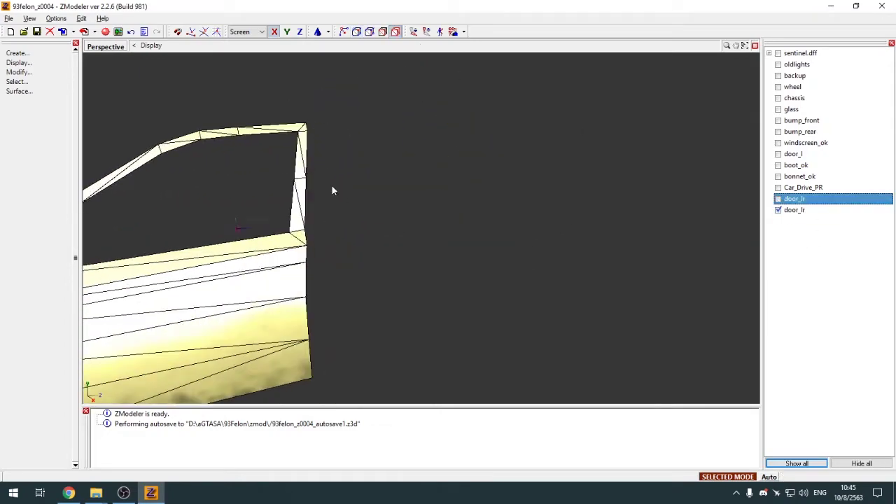
pyautogui.click(305, 156)
pyautogui.press('1')
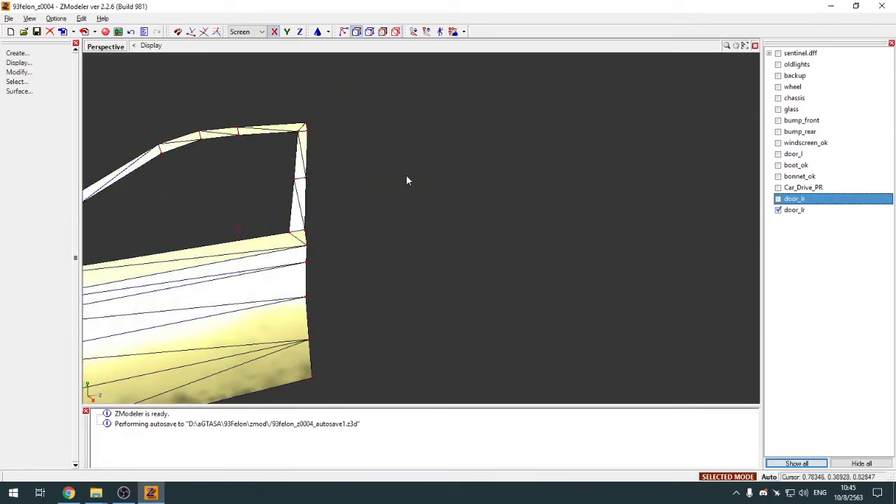
# Delete the inner side polygons on the upper half of the front door's rear window pillar
pyautogui.moveTo(406, 174); pyautogui.dragTo(480, 188, button='middle')
pyautogui.scroll(3, 446, 171)
pyautogui.press('3')
pyautogui.press('q')
pyautogui.scroll(-3, 401, 176)
pyautogui.scroll(3, 444, 176)
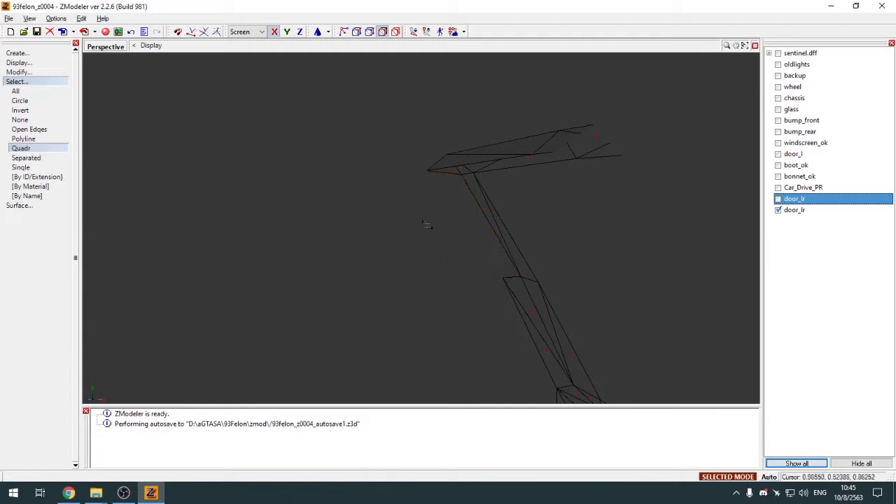
# Fill the gap in the front door's rear pillar with single polygons joining the top corner to the inner middle vertex
pyautogui.click(30, 52)
pyautogui.click(28, 100)
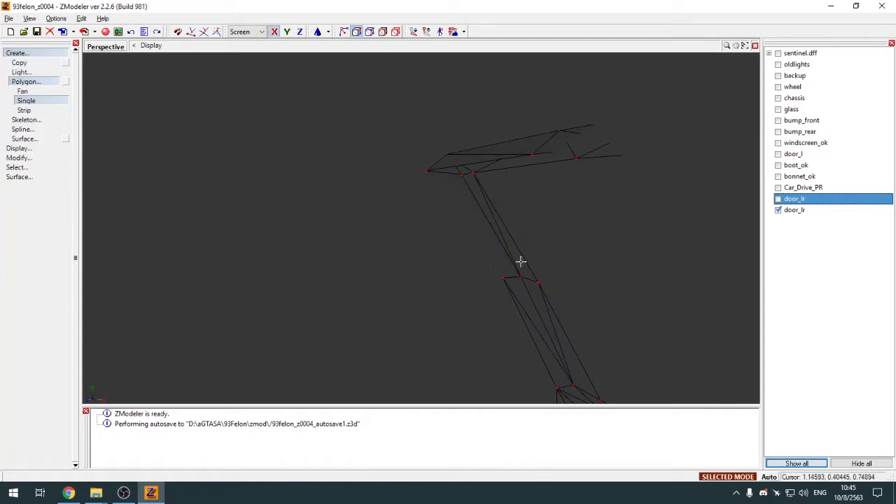
pyautogui.press('3')
pyautogui.moveTo(521, 261)
pyautogui.mouseDown(button='middle')
pyautogui.moveTo(619, 270)
pyautogui.moveTo(525, 218)
pyautogui.moveTo(557, 223)
pyautogui.mouseUp(button='middle')
pyautogui.press('F3')
pyautogui.press('1')
pyautogui.click(420, 258)
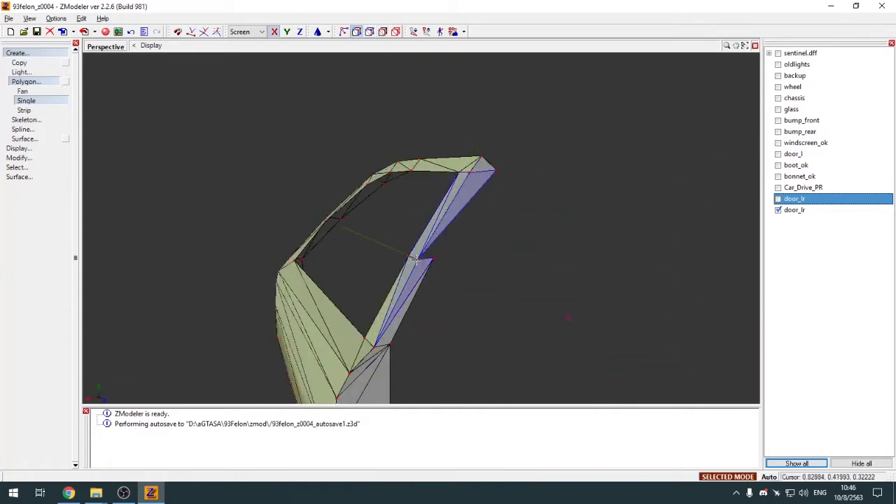
pyautogui.click(495, 170)
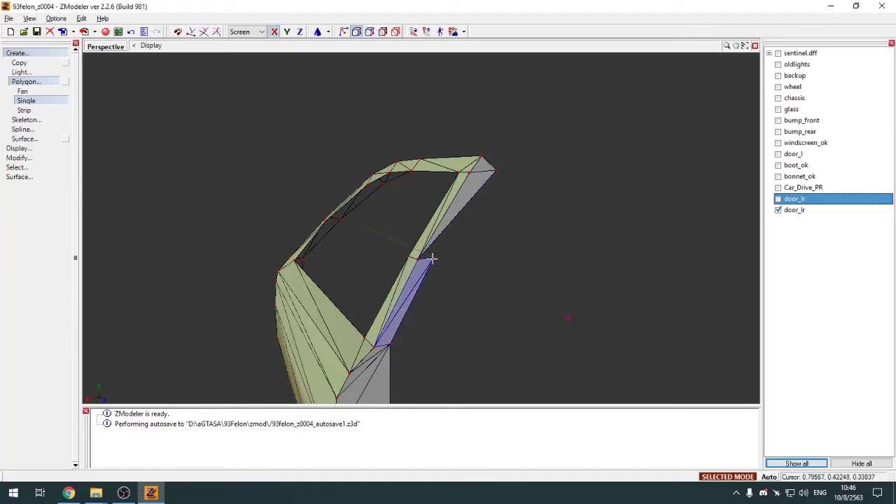
pyautogui.click(432, 259)
pyautogui.click(57, 54)
# Select the inner middle vertex of the front door's rear pillar and shift it horizontally in the left view, displaying the rear door for reference
pyautogui.moveTo(448, 260); pyautogui.dragTo(459, 262, button='middle')
pyautogui.press('q')
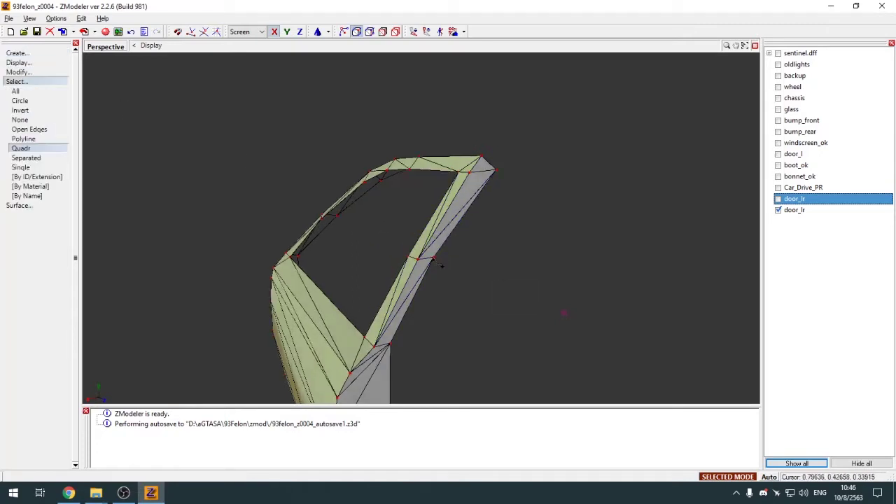
pyautogui.click(434, 259)
pyautogui.hotkey('alt', 'w')
pyautogui.press('m')
pyautogui.click(779, 199)
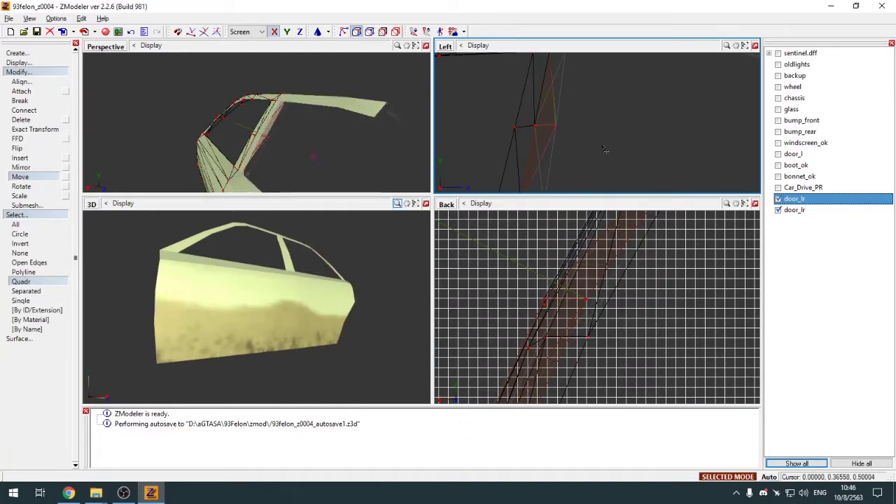
pyautogui.hotkey('alt', 'w')
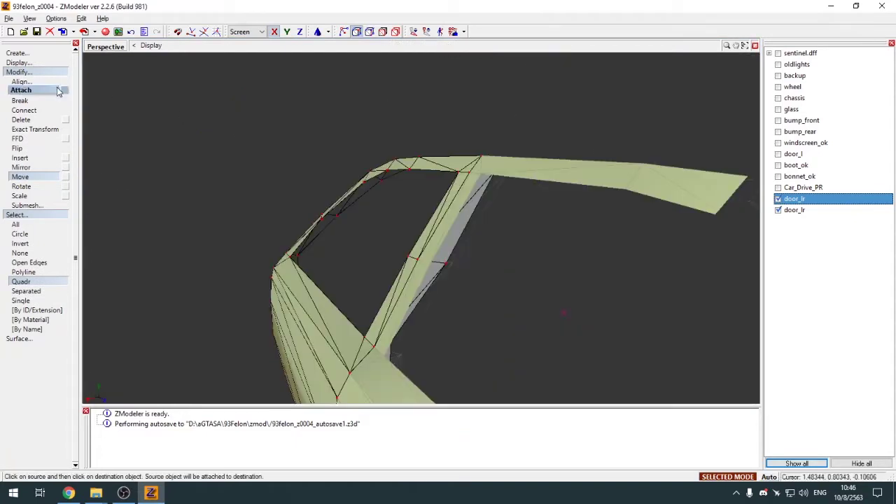
# Move the front door's inner middle pillar vertex horizontally in the Back view, into line with the pillar's inner edge
pyautogui.click(38, 72)
pyautogui.click(35, 82)
pyautogui.moveTo(312, 176); pyautogui.dragTo(480, 222, button='middle')
pyautogui.hotkey('alt', 'w')
pyautogui.moveTo(562, 313); pyautogui.dragTo(582, 319)
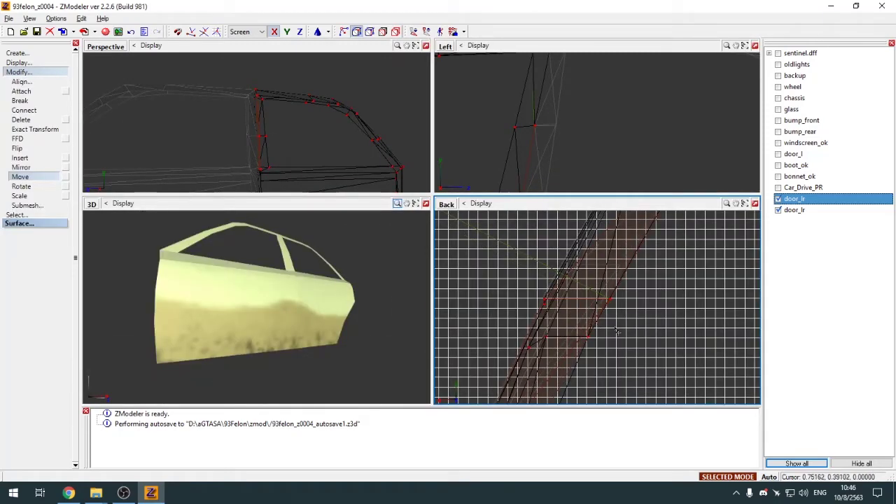
# Examine the window pillars of both doors from several angles in the enlarged Perspective view
pyautogui.hotkey('alt', 'w')
pyautogui.hotkey('alt', 'w')
pyautogui.hotkey('alt', 'w')
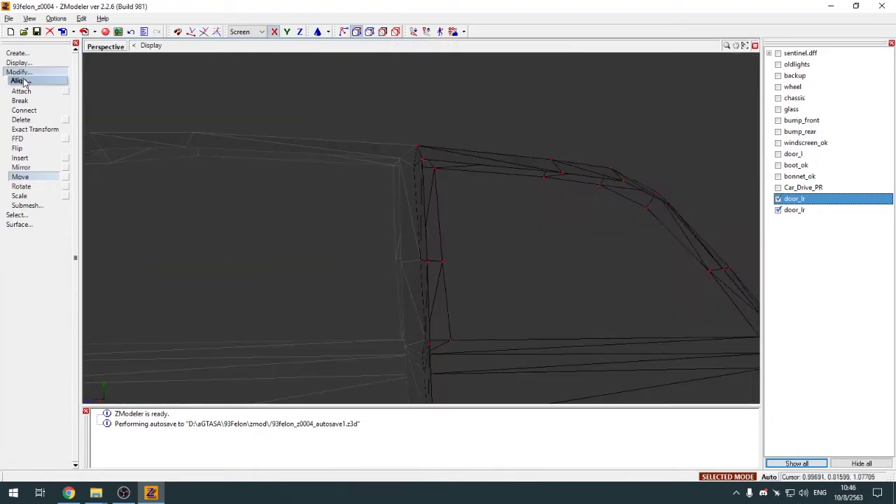
pyautogui.click(25, 73)
pyautogui.click(43, 82)
pyautogui.click(50, 84)
pyautogui.moveTo(161, 150); pyautogui.dragTo(486, 202, button='middle')
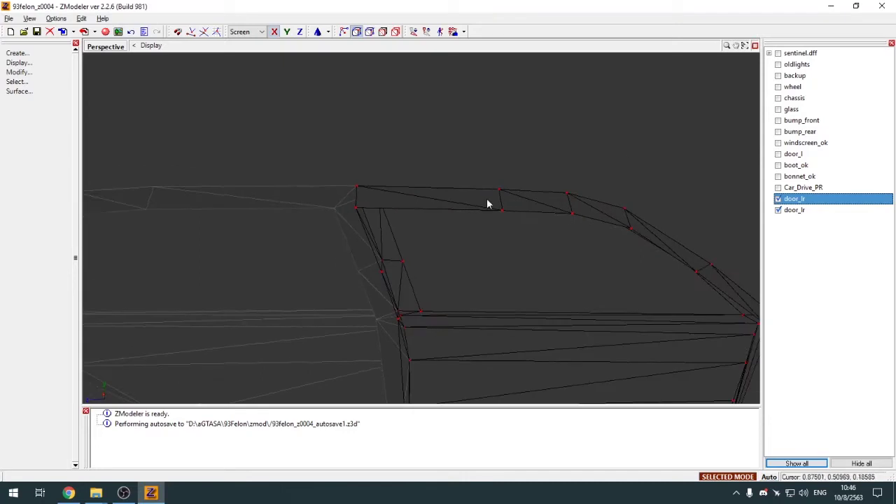
# Hide the rear door and adjust the inner vertices of the front door's rear pillar in the Left view
pyautogui.click(777, 199)
pyautogui.moveTo(679, 232); pyautogui.dragTo(634, 250, button='middle')
pyautogui.press('q')
pyautogui.click(453, 221)
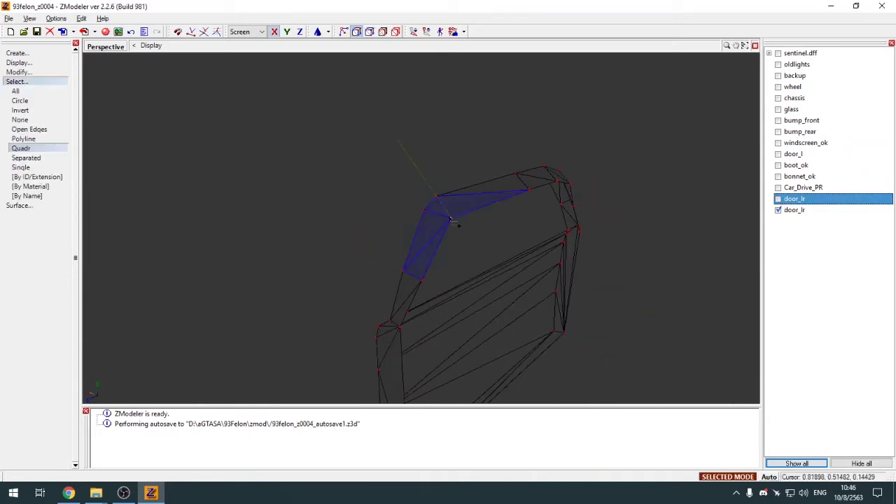
pyautogui.moveTo(421, 282); pyautogui.dragTo(456, 362, button='middle')
pyautogui.scroll(3, 457, 363)
pyautogui.hotkey('alt', 'w')
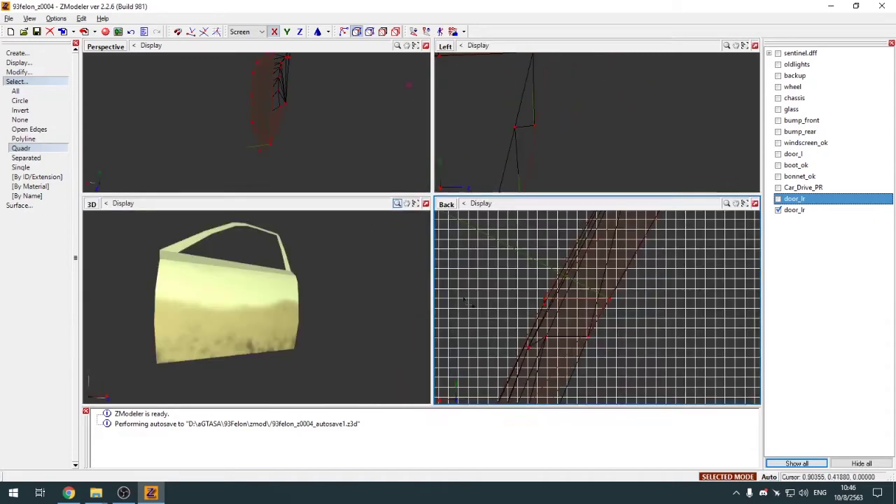
pyautogui.press('w')
pyautogui.scroll(-5, 577, 142)
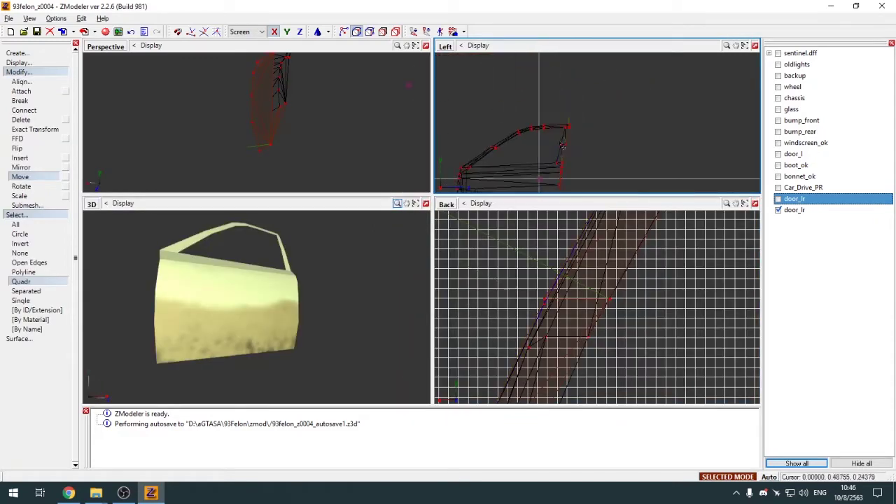
pyautogui.scroll(2, 578, 87)
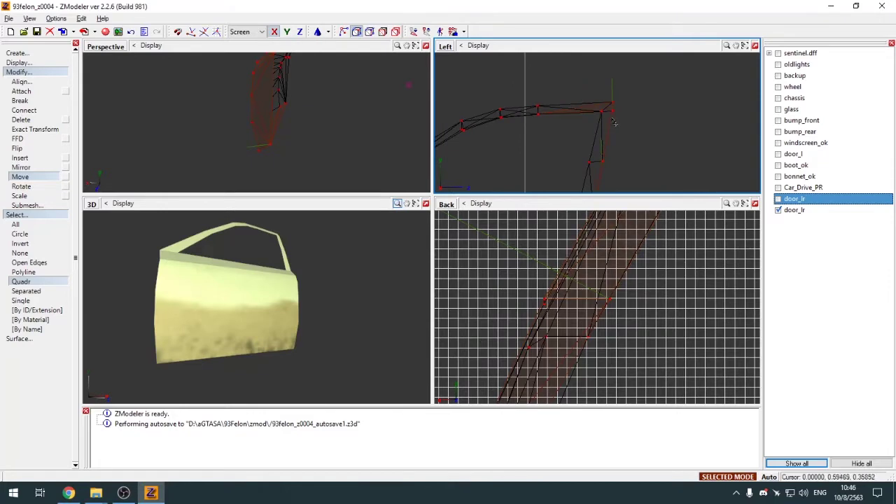
pyautogui.scroll(-3, 607, 124)
pyautogui.scroll(3, 601, 150)
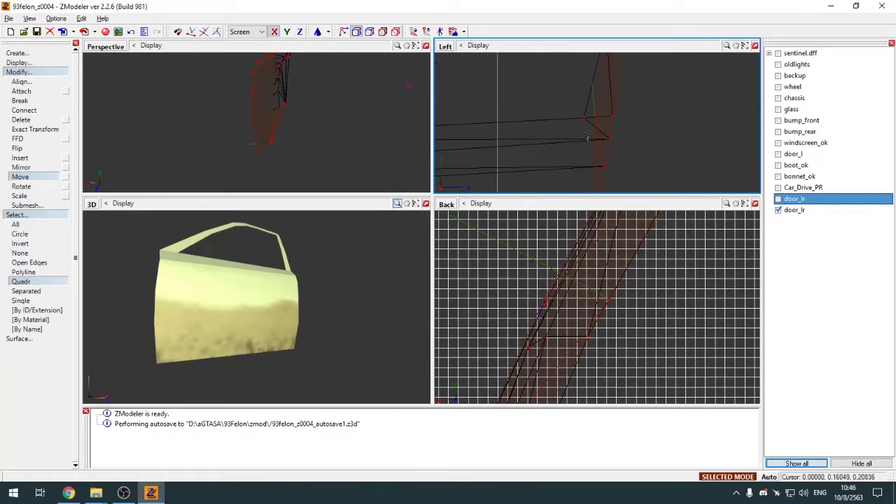
pyautogui.moveTo(590, 112); pyautogui.dragTo(596, 121, button='right')
pyautogui.scroll(-4, 592, 131)
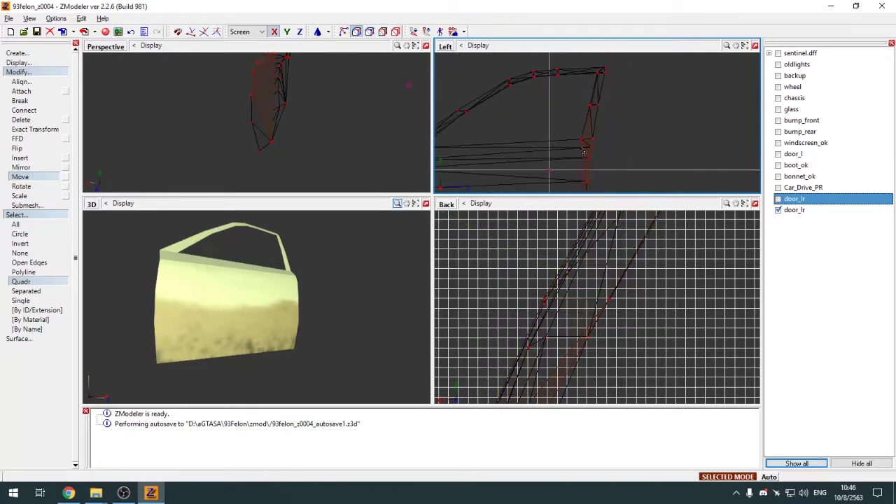
pyautogui.scroll(4, 595, 108)
pyautogui.moveTo(597, 109); pyautogui.dragTo(589, 113)
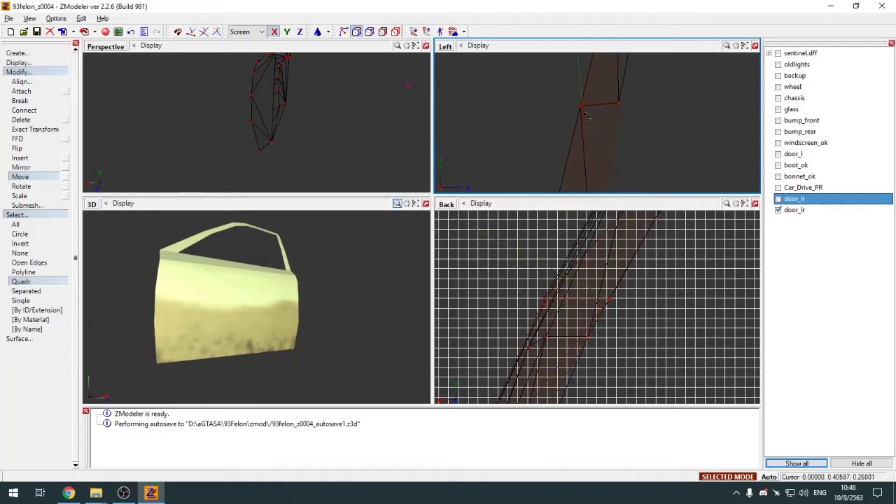
# Shift the front door's lower rear inner corner vertex slightly forward in the Left view and display the rear door for reference
pyautogui.scroll(-4, 587, 117)
pyautogui.scroll(4, 588, 178)
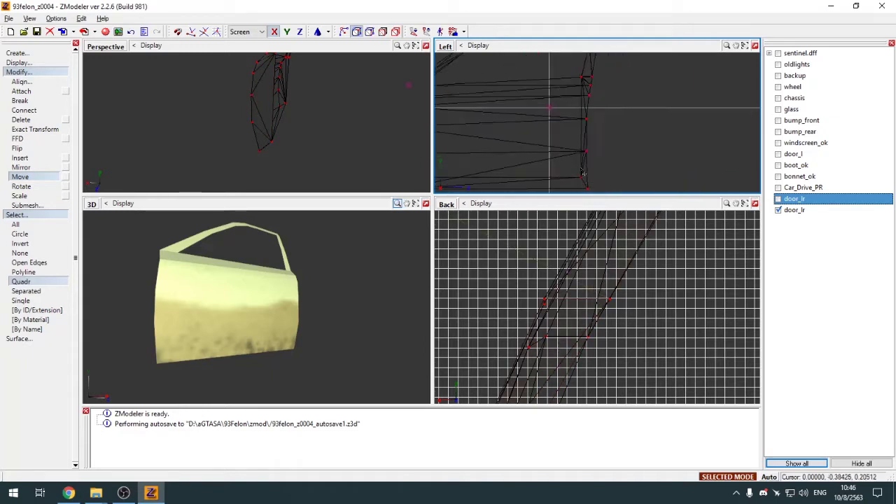
pyautogui.moveTo(592, 177); pyautogui.dragTo(587, 178)
pyautogui.scroll(-2, 587, 179)
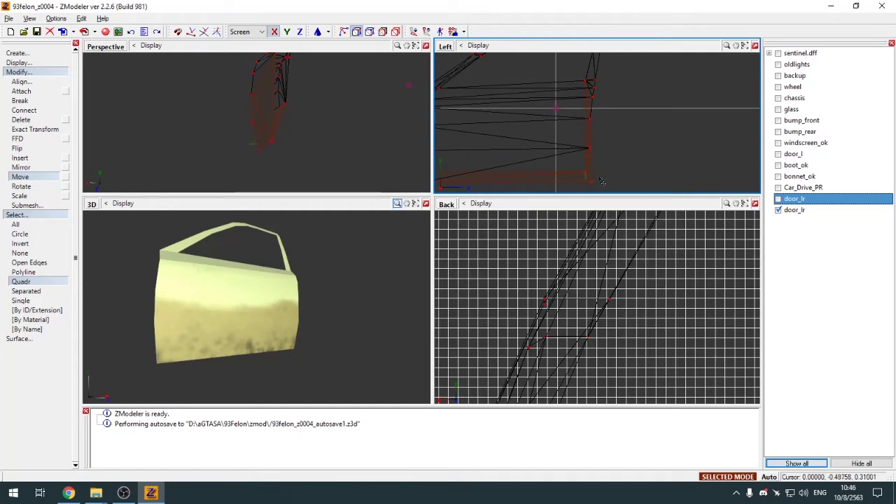
pyautogui.click(779, 200)
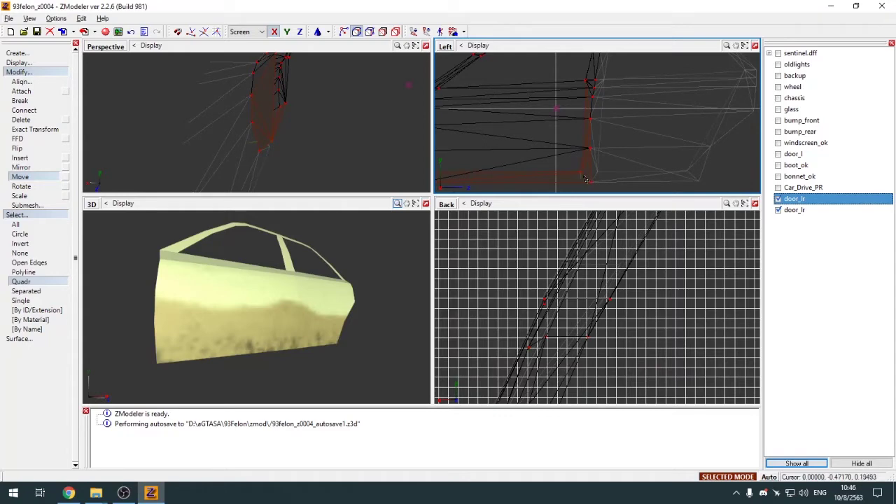
# Examine the wireframes of both doors from all sides in the enlarged Perspective view
pyautogui.click(426, 45)
pyautogui.click(56, 72)
pyautogui.click(56, 82)
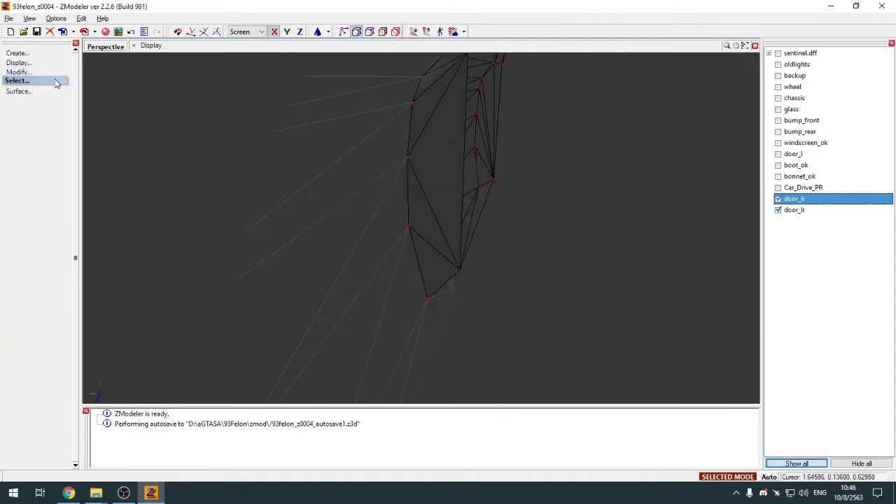
pyautogui.moveTo(184, 143); pyautogui.dragTo(294, 169, button='middle')
pyautogui.scroll(-3, 338, 160)
pyautogui.scroll(2, 397, 149)
pyautogui.scroll(-3, 407, 148)
pyautogui.moveTo(406, 148)
pyautogui.mouseDown(button='middle')
pyautogui.moveTo(434, 157)
pyautogui.moveTo(374, 214)
pyautogui.mouseUp(button='middle')
pyautogui.scroll(4, 411, 181)
pyautogui.scroll(-3, 442, 183)
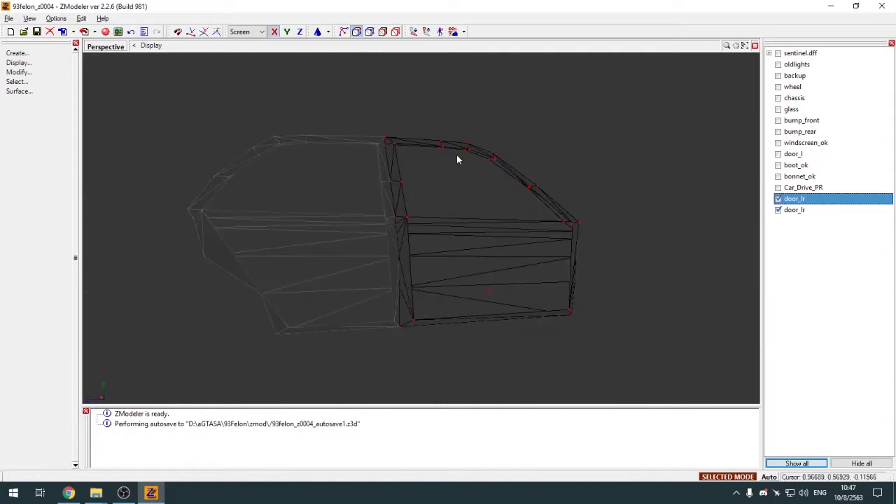
pyautogui.press('4')
pyautogui.moveTo(490, 119); pyautogui.dragTo(524, 123, button='middle')
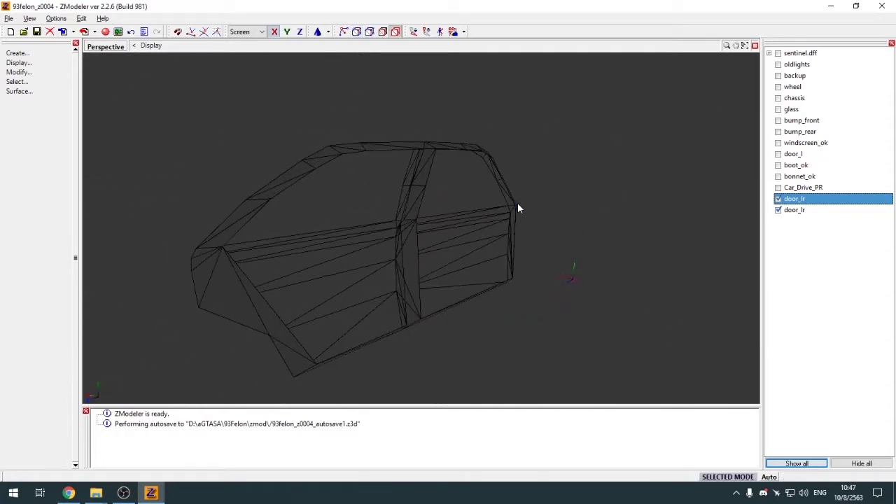
# Select the front door's inner rim polygons by their Default Material
pyautogui.rightClick(488, 226)
pyautogui.click(472, 225)
pyautogui.press('4')
pyautogui.moveTo(499, 225); pyautogui.dragTo(468, 230, button='middle')
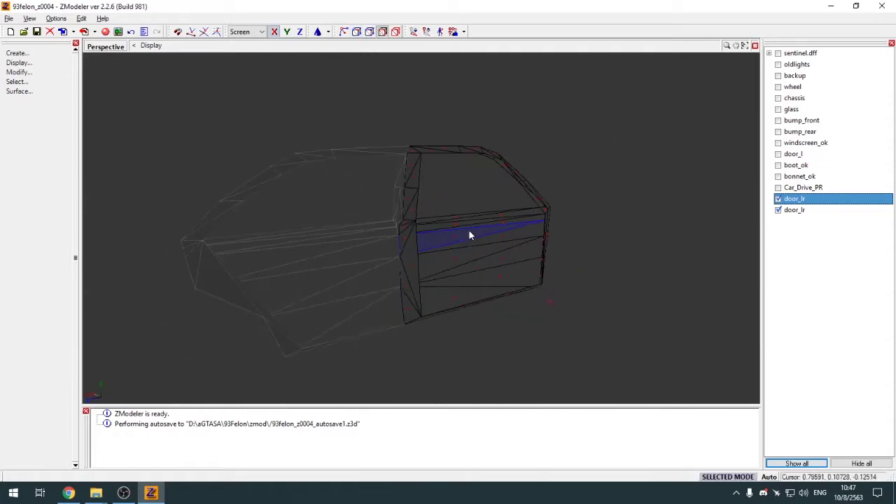
pyautogui.click(409, 166)
pyautogui.click(412, 162)
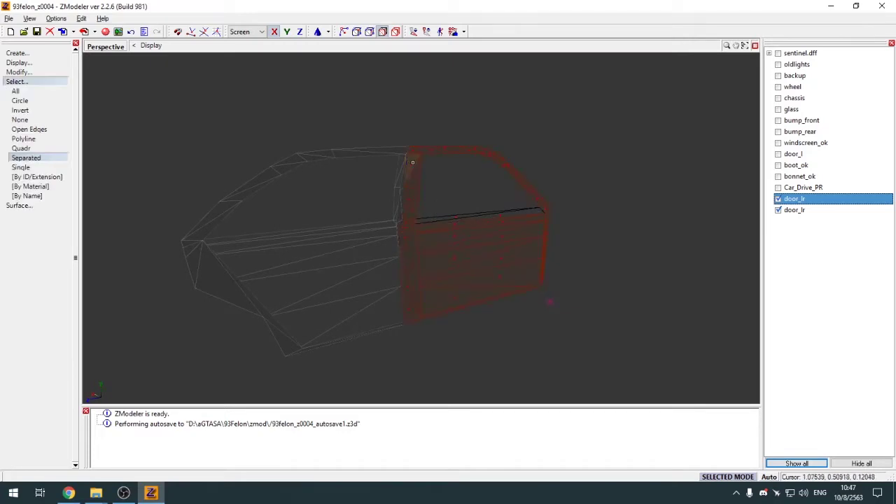
pyautogui.press('m')
pyautogui.click(502, 84)
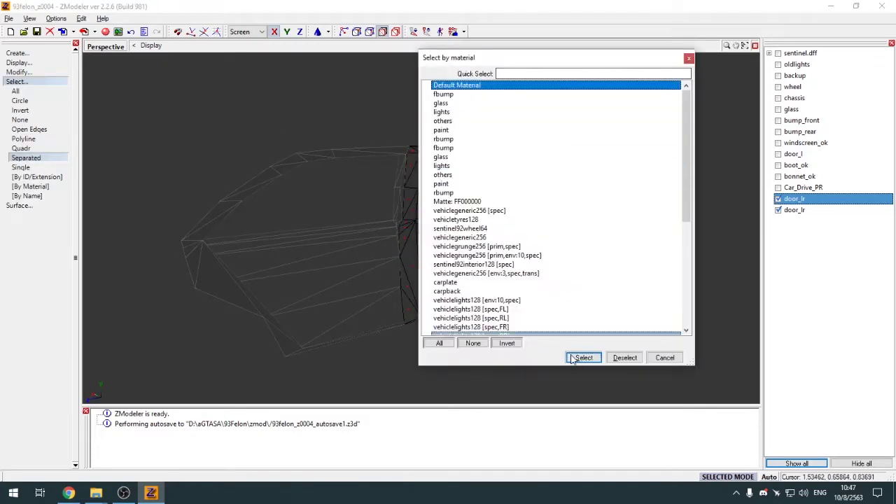
pyautogui.click(574, 358)
# Detach the selected inner rim polygons of the front door into a separate object
pyautogui.click(17, 81)
pyautogui.click(19, 72)
pyautogui.click(28, 242)
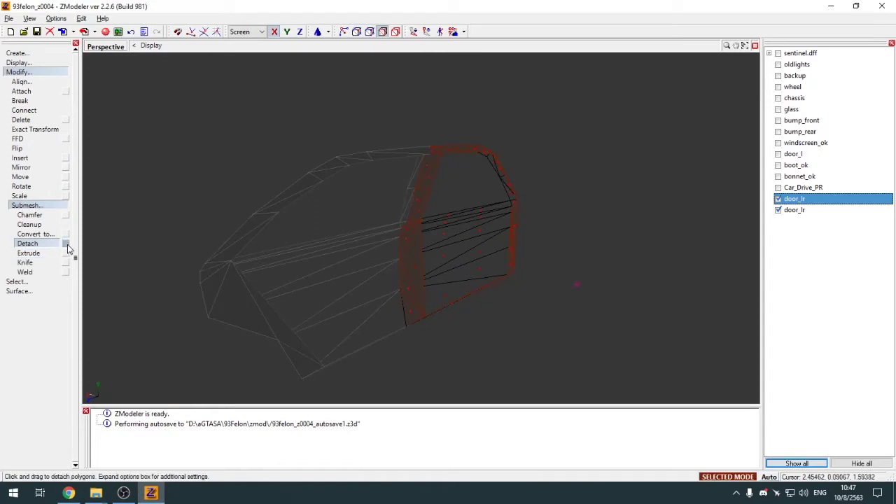
pyautogui.click(135, 192)
pyautogui.click(25, 72)
pyautogui.press('5')
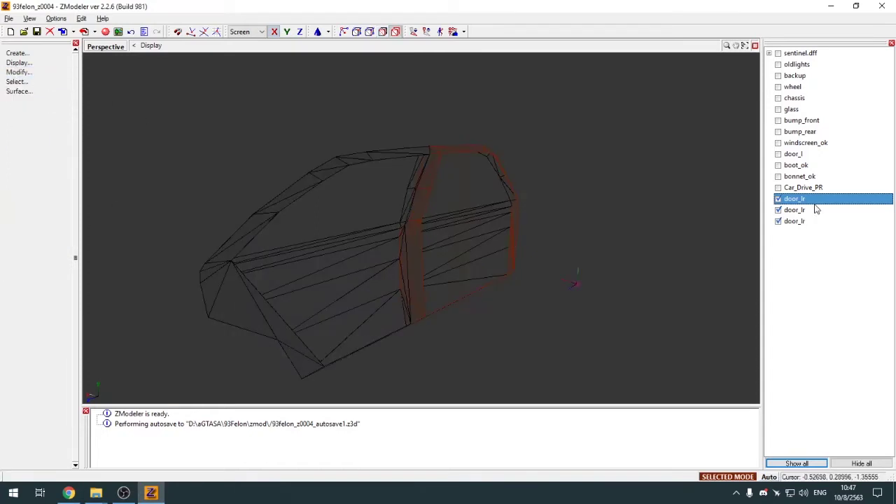
# Identify the front door's outer shell by isolating the door objects, rename it door_lf and hide it
pyautogui.click(778, 210)
pyautogui.click(779, 221)
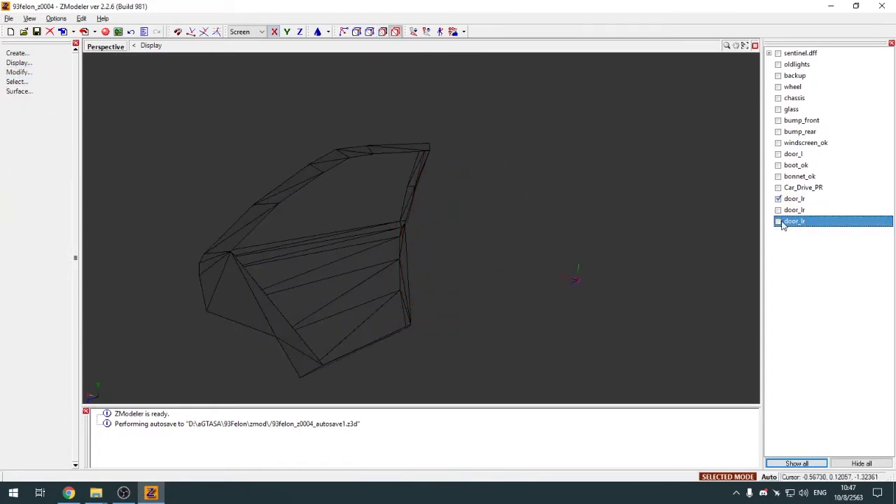
pyautogui.click(778, 199)
pyautogui.click(779, 198)
pyautogui.click(778, 210)
pyautogui.click(779, 199)
pyautogui.doubleClick(817, 210)
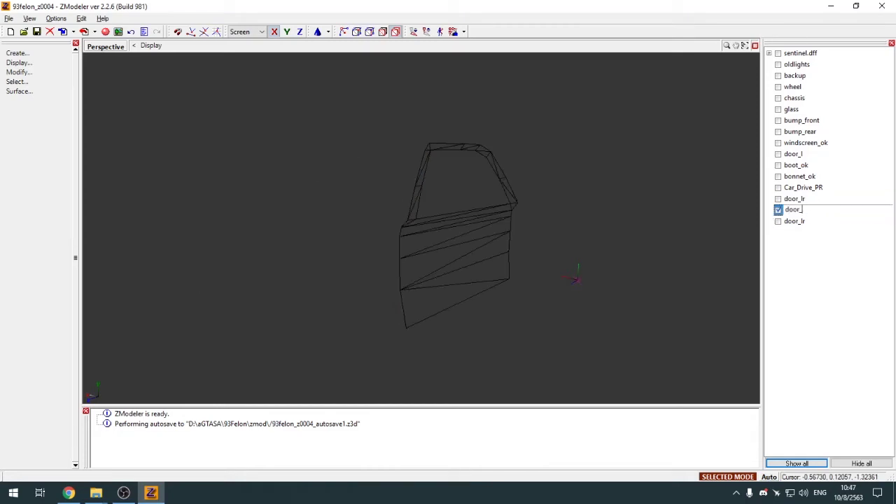
pyautogui.click(779, 211)
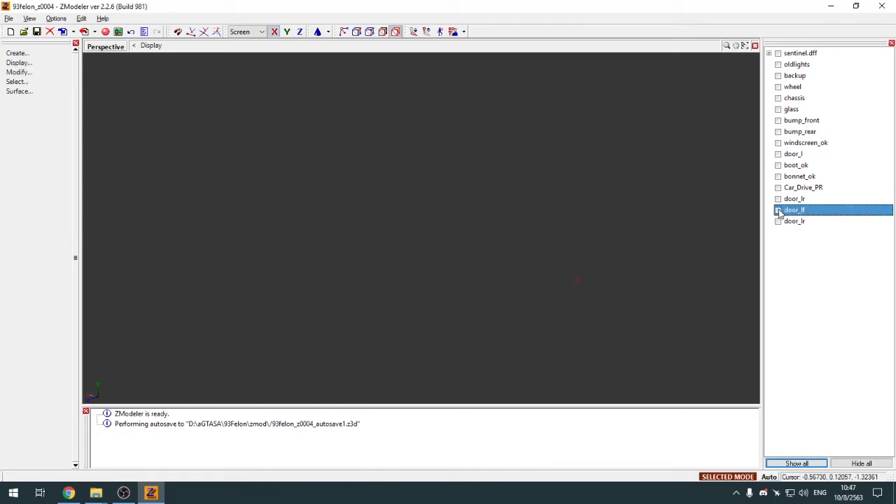
# Display only the rear door and select its inner rim polygons by Default Material
pyautogui.click(778, 222)
pyautogui.click(778, 221)
pyautogui.click(778, 198)
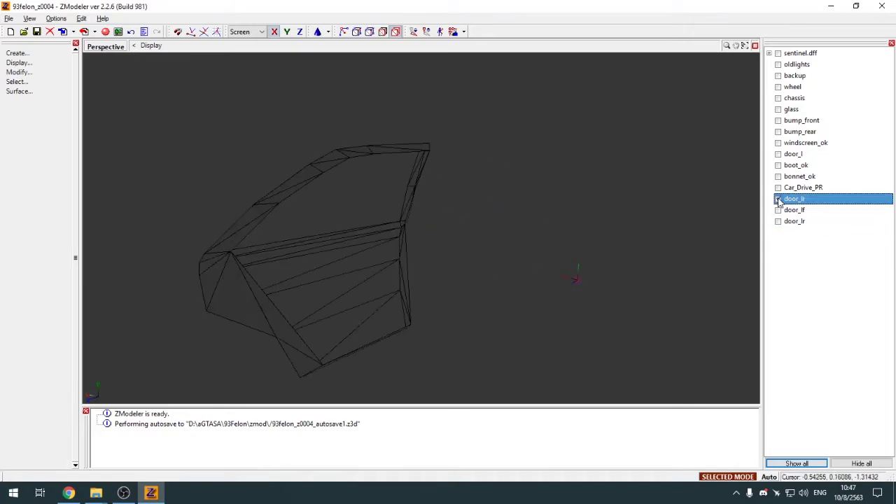
pyautogui.press('3')
pyautogui.press('m')
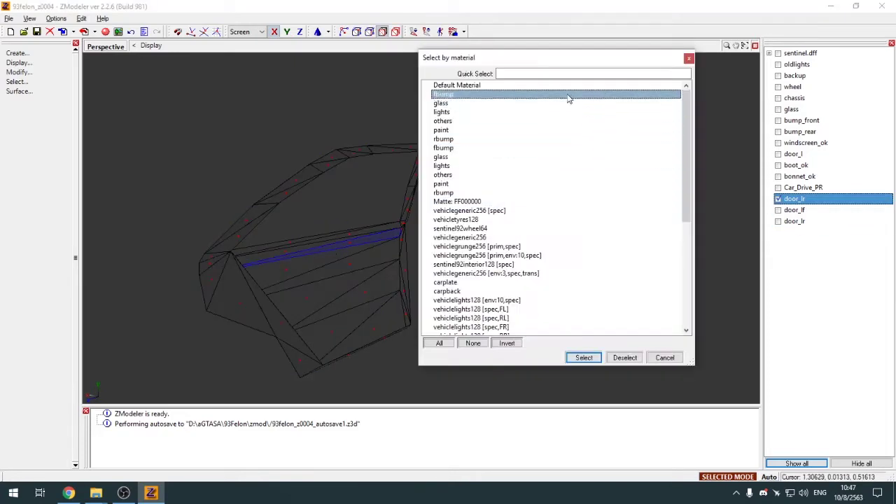
pyautogui.click(570, 85)
pyautogui.click(579, 361)
# Detach the rear door's selected rim polygons into a separate object
pyautogui.press('d')
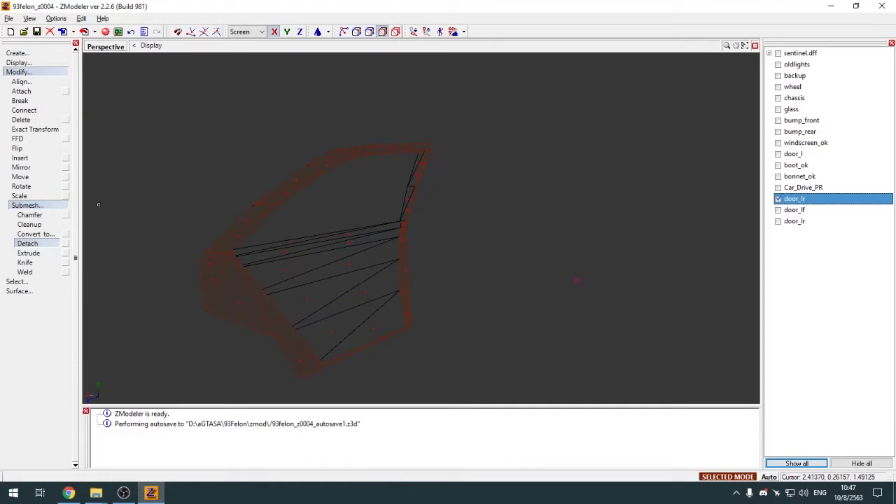
pyautogui.click(67, 242)
pyautogui.click(138, 178)
pyautogui.click(20, 72)
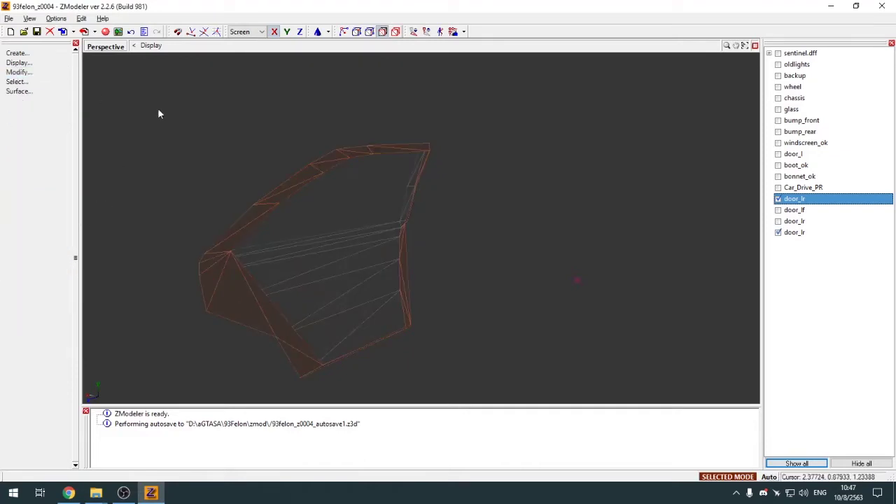
pyautogui.press('4')
# Hide the rear door's outer shell and display the detached front and rear door rims together
pyautogui.click(778, 198)
pyautogui.moveTo(514, 204); pyautogui.dragTo(502, 198, button='middle')
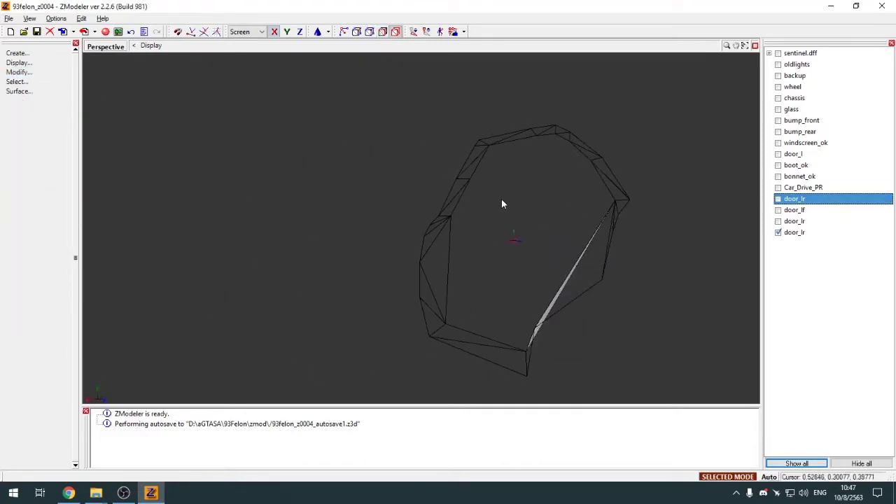
pyautogui.moveTo(606, 223); pyautogui.dragTo(665, 254, button='middle')
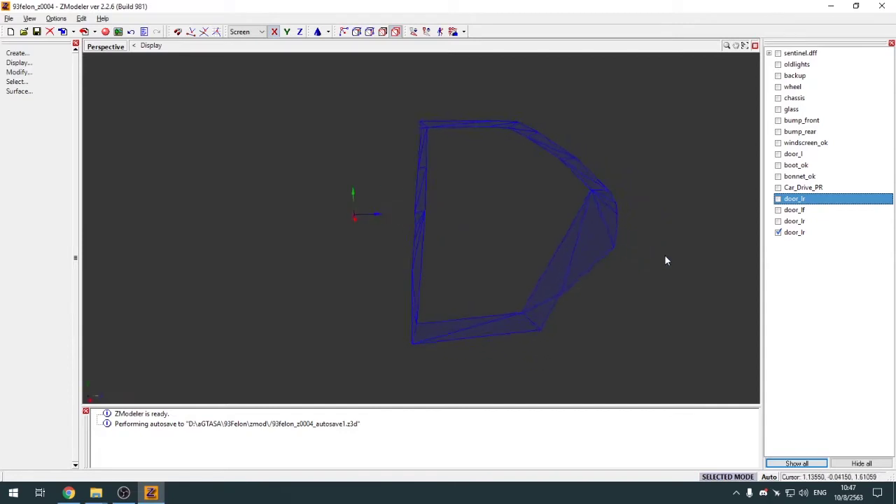
pyautogui.click(778, 221)
pyautogui.moveTo(546, 238)
pyautogui.mouseDown(button='middle')
pyautogui.moveTo(480, 242)
pyautogui.moveTo(498, 228)
pyautogui.moveTo(423, 258)
pyautogui.moveTo(590, 270)
pyautogui.mouseUp(button='middle')
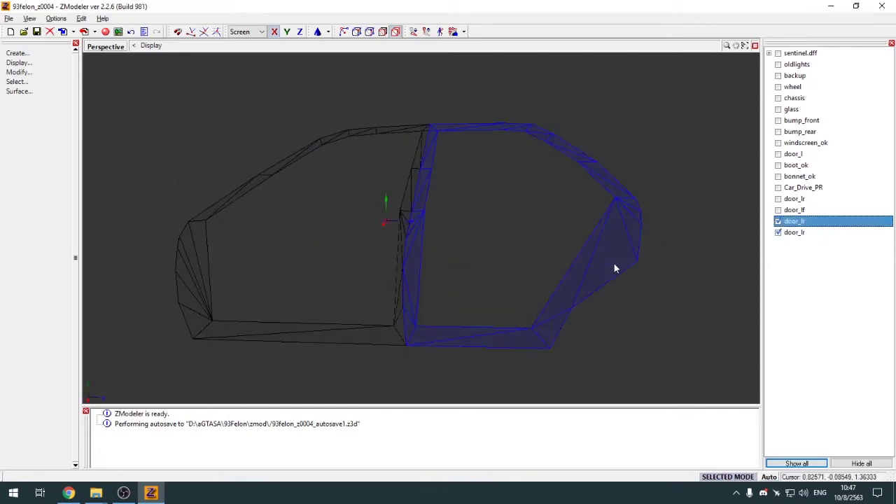
pyautogui.moveTo(369, 326); pyautogui.dragTo(732, 170, button='middle')
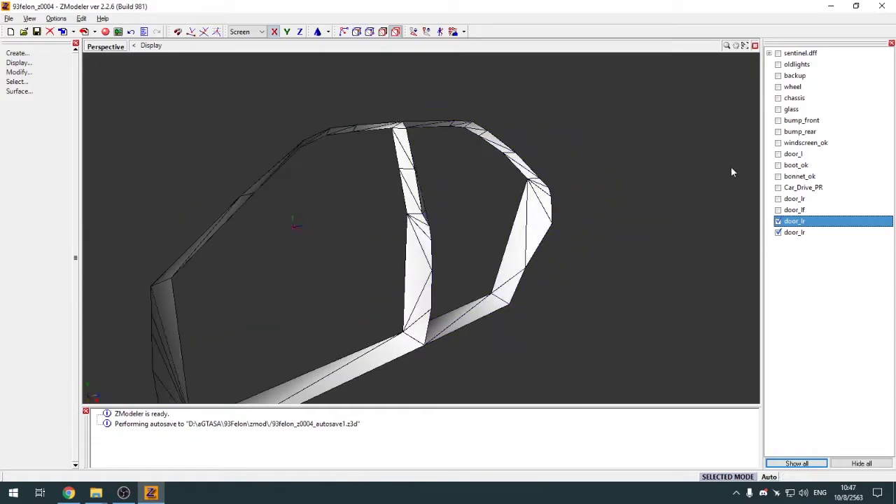
# Display the chassis with both detached rims and examine how they fit the door openings
pyautogui.click(779, 98)
pyautogui.moveTo(614, 236); pyautogui.dragTo(376, 144, button='middle')
pyautogui.scroll(-2, 424, 196)
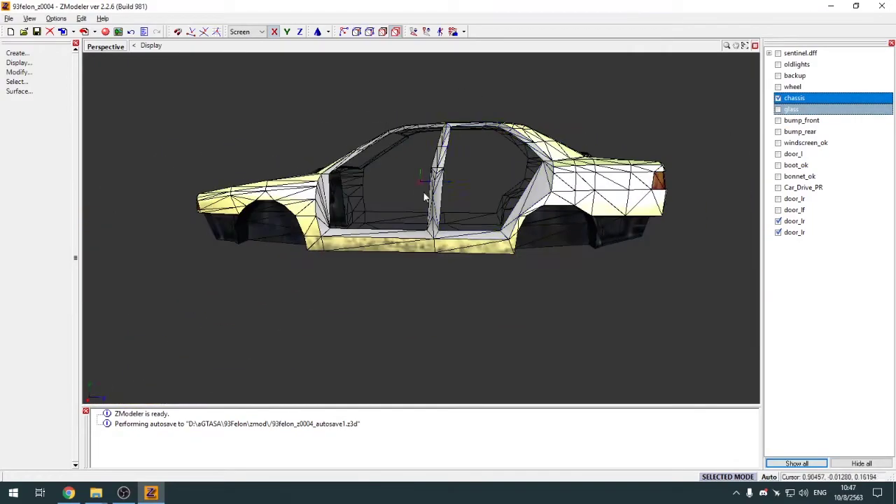
pyautogui.scroll(4, 390, 193)
pyautogui.moveTo(390, 194); pyautogui.dragTo(412, 182, button='middle')
pyautogui.scroll(-2, 416, 185)
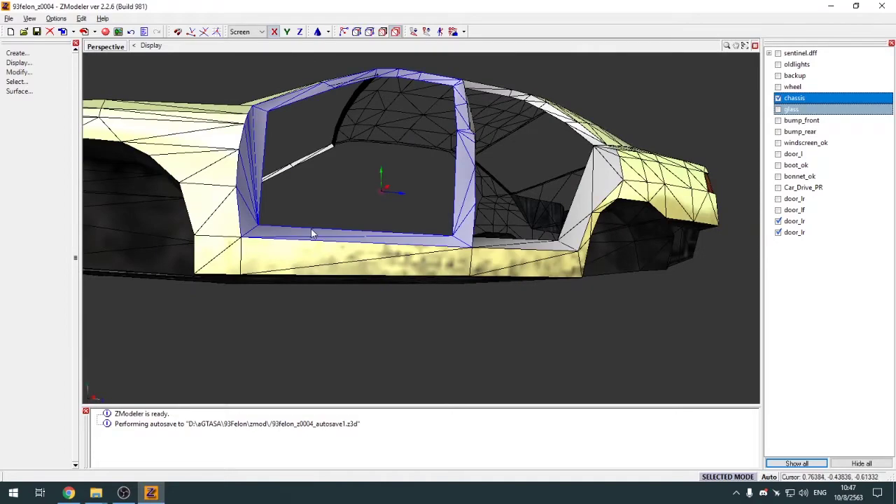
pyautogui.scroll(3, 311, 230)
pyautogui.moveTo(312, 230); pyautogui.dragTo(304, 223, button='middle')
pyautogui.scroll(-4, 306, 224)
pyautogui.hotkey('alt', 'w')
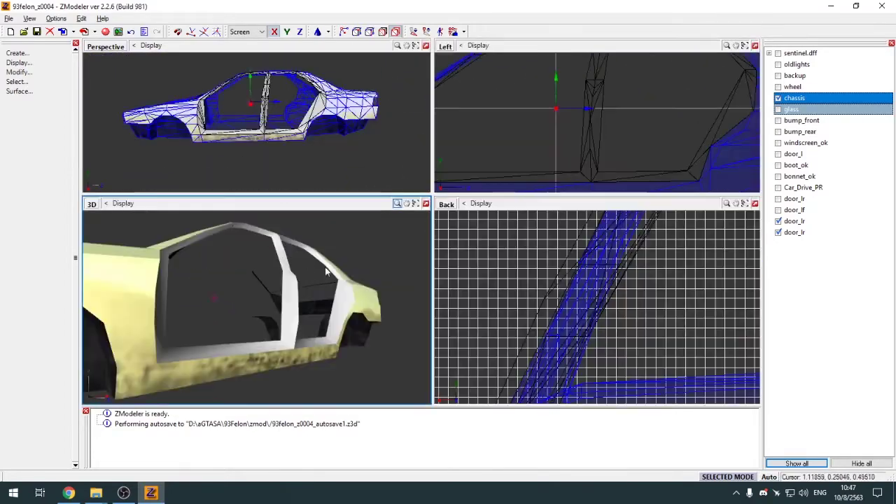
pyautogui.hotkey('alt', 'w')
pyautogui.scroll(3, 346, 200)
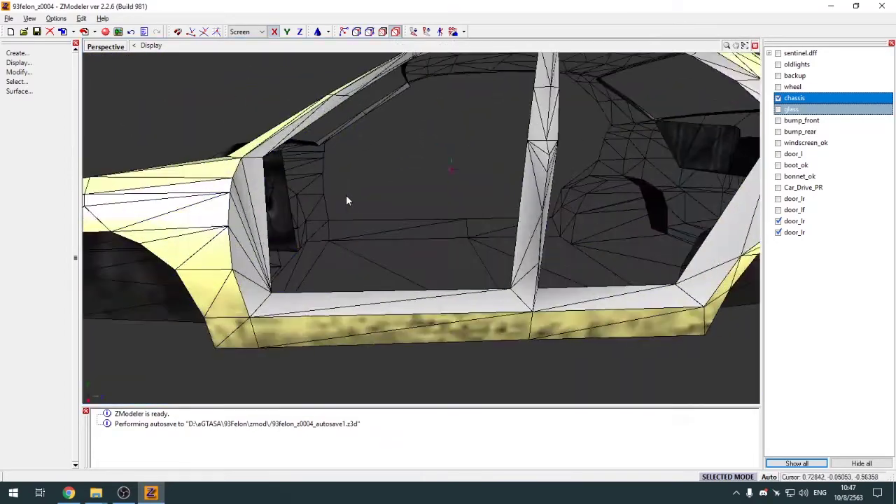
# Hide the chassis and select the two sill polygons along the lower edge of the front door rim
pyautogui.click(792, 99)
pyautogui.click(778, 98)
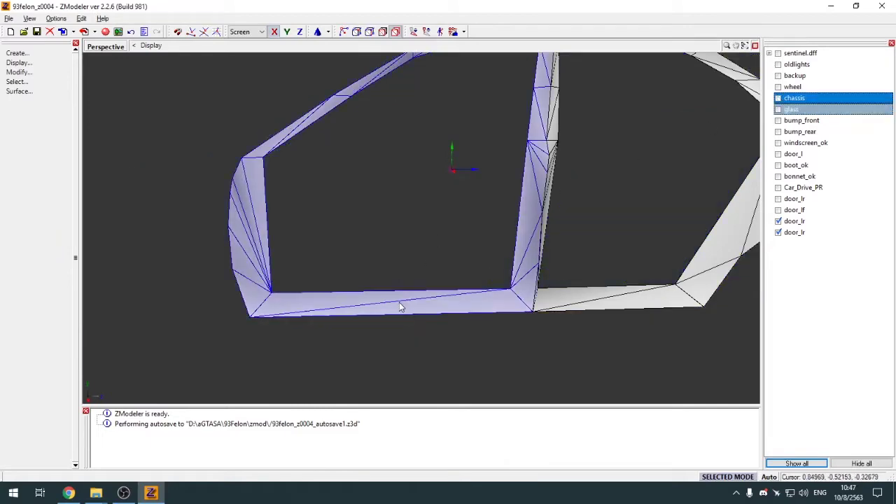
pyautogui.press('3')
pyautogui.scroll(-3, 345, 262)
pyautogui.moveTo(345, 261); pyautogui.dragTo(434, 143, button='middle')
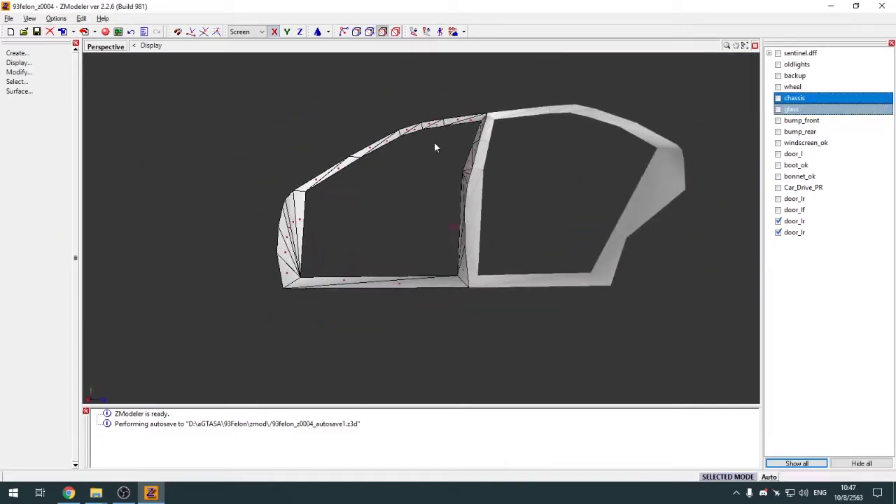
pyautogui.scroll(4, 464, 143)
pyautogui.scroll(-3, 466, 141)
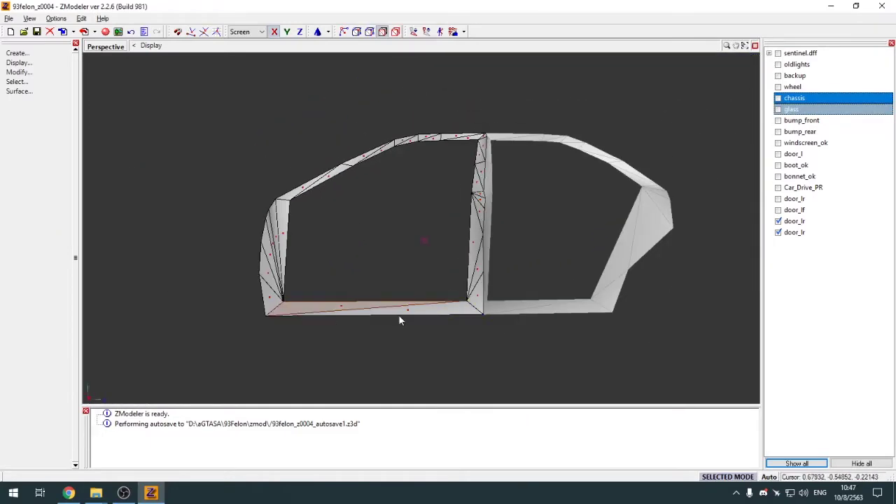
pyautogui.moveTo(499, 324); pyautogui.dragTo(492, 344, button='middle')
pyautogui.scroll(4, 370, 310)
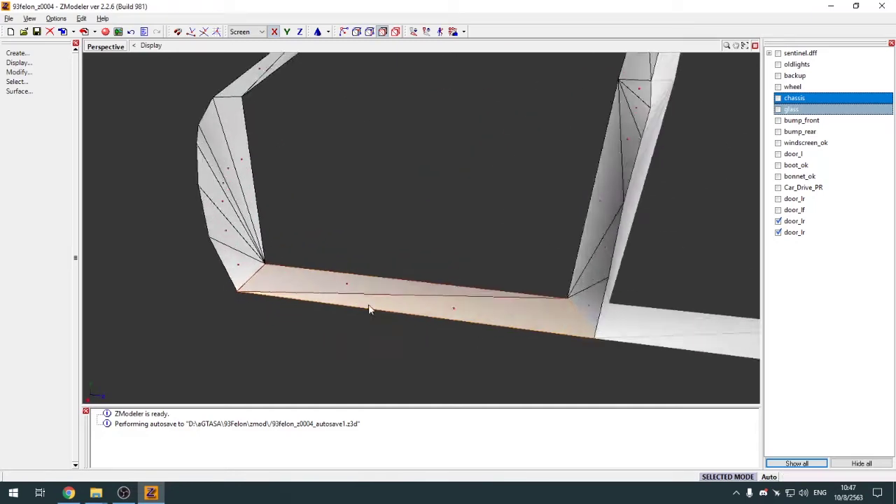
pyautogui.moveTo(368, 306); pyautogui.dragTo(433, 313, button='middle')
pyautogui.scroll(-2, 445, 319)
# Detach the selected sill polygons into a new object and return to object level
pyautogui.press('d')
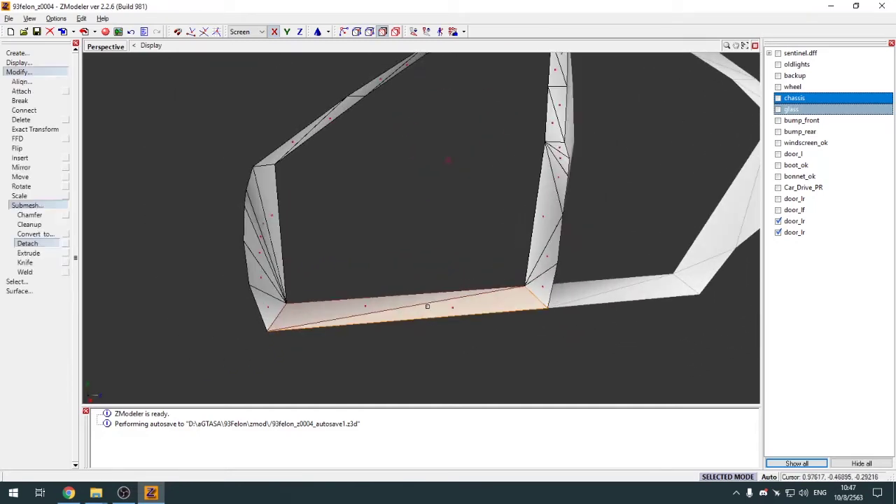
pyautogui.click(66, 244)
pyautogui.click(172, 239)
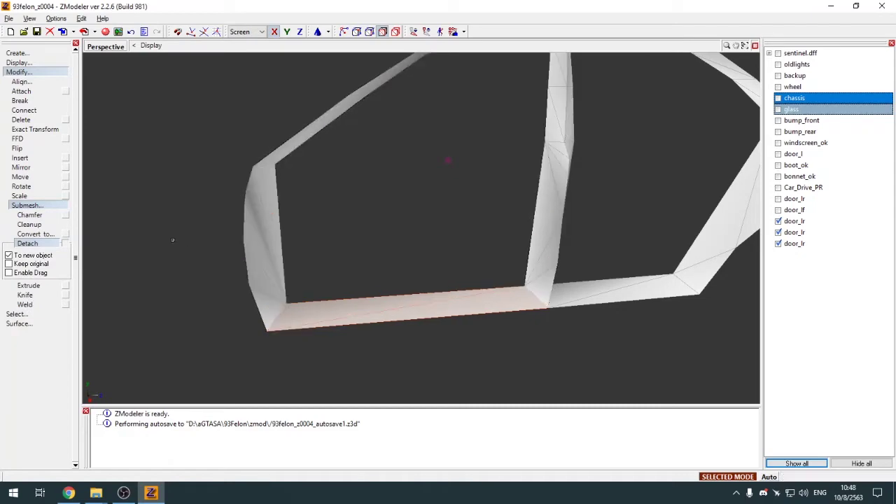
pyautogui.click(24, 72)
pyautogui.press('4')
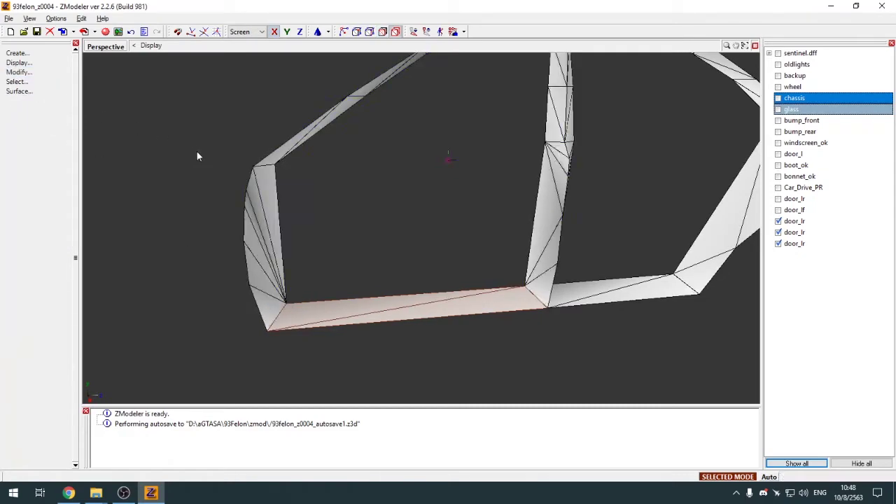
# Show only the detached sill piece in the four-view layout and change the Back view to Top
pyautogui.click(778, 222)
pyautogui.click(778, 232)
pyautogui.press('space')
pyautogui.hotkey('alt', 'w')
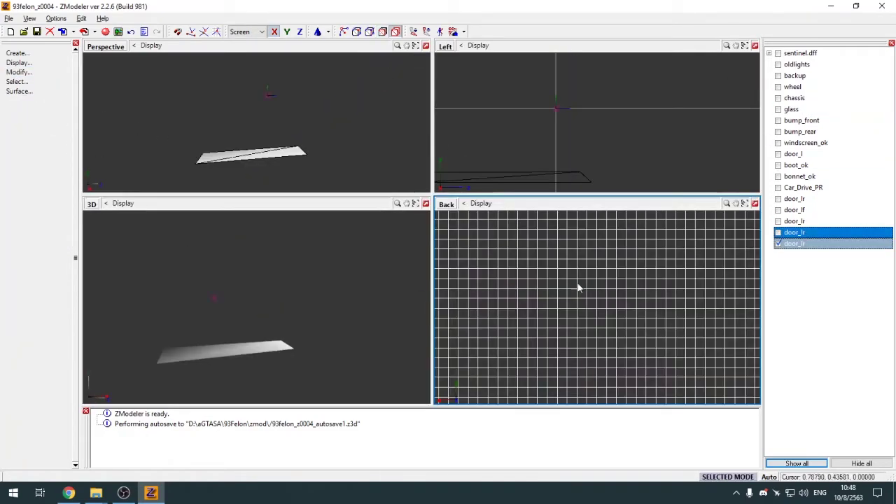
pyautogui.scroll(-4, 590, 332)
pyautogui.click(446, 203)
pyautogui.click(464, 249)
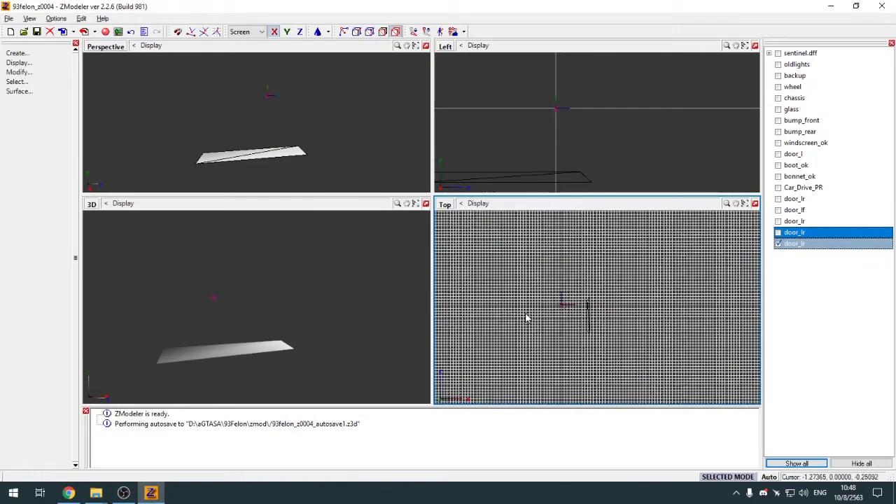
# Hide the sill piece, then display and select the front and rear door rims
pyautogui.click(778, 244)
pyautogui.click(778, 232)
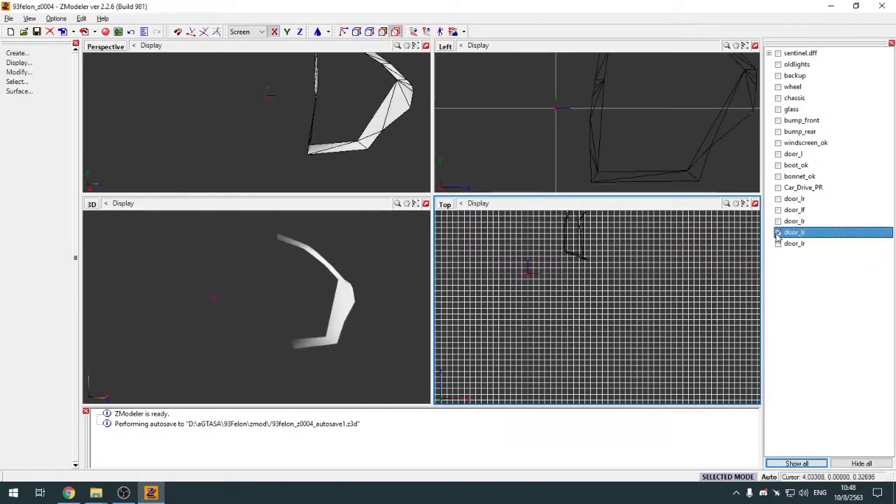
pyautogui.click(328, 148)
pyautogui.click(779, 222)
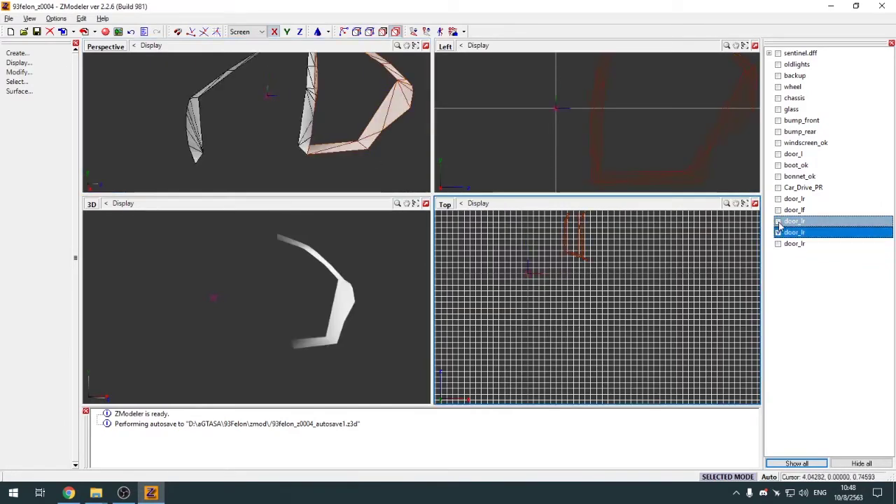
pyautogui.click(196, 135)
# Assign the vehiclegeneric256 [prim] material to the front and rear door rims
pyautogui.press('e')
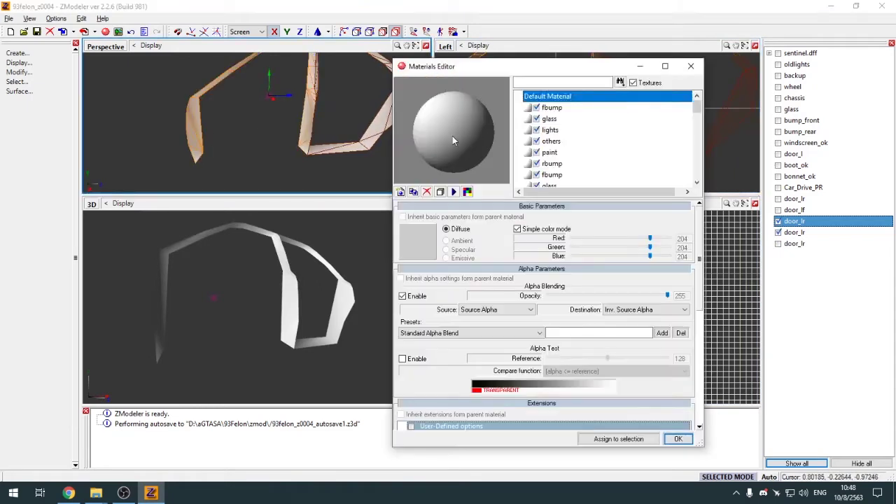
pyautogui.scroll(-3, 592, 150)
pyautogui.click(599, 156)
pyautogui.scroll(-1, 613, 153)
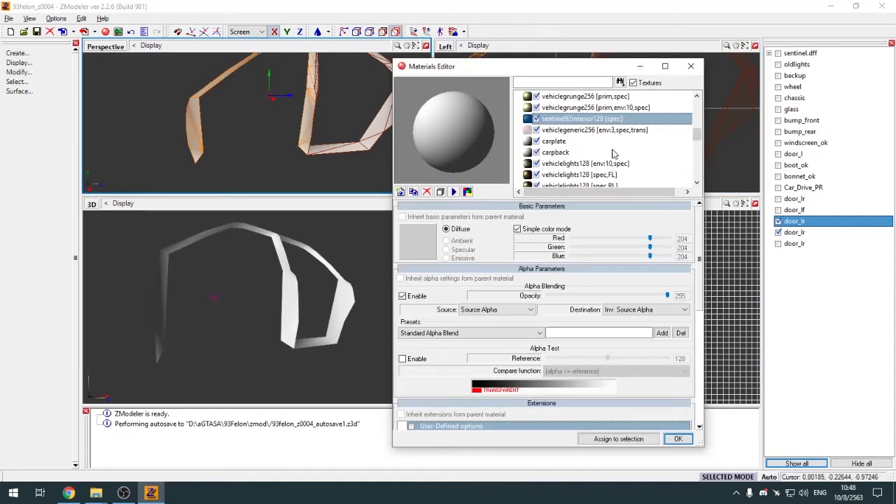
pyautogui.scroll(-2, 613, 154)
pyautogui.click(634, 164)
pyautogui.scroll(-1, 635, 163)
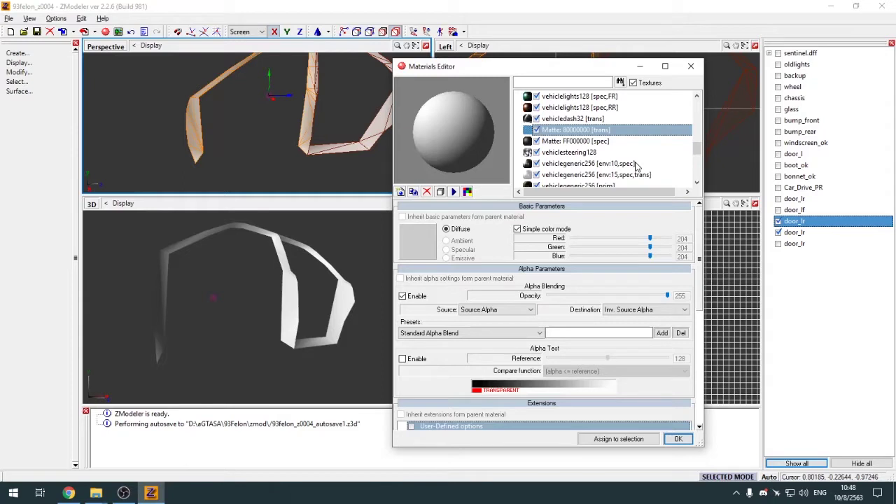
pyautogui.scroll(-1, 636, 165)
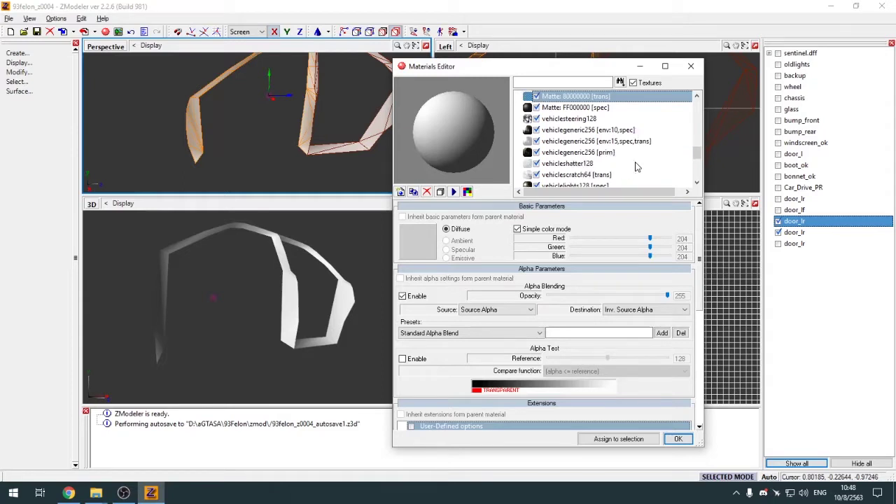
pyautogui.scroll(-1, 637, 166)
pyautogui.click(636, 166)
pyautogui.scroll(-1, 634, 167)
pyautogui.click(628, 165)
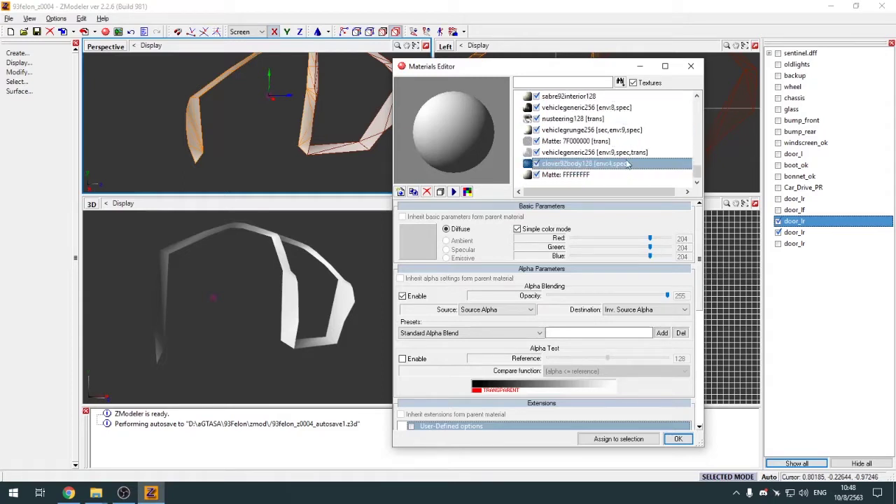
pyautogui.scroll(8, 627, 164)
pyautogui.scroll(-2, 630, 154)
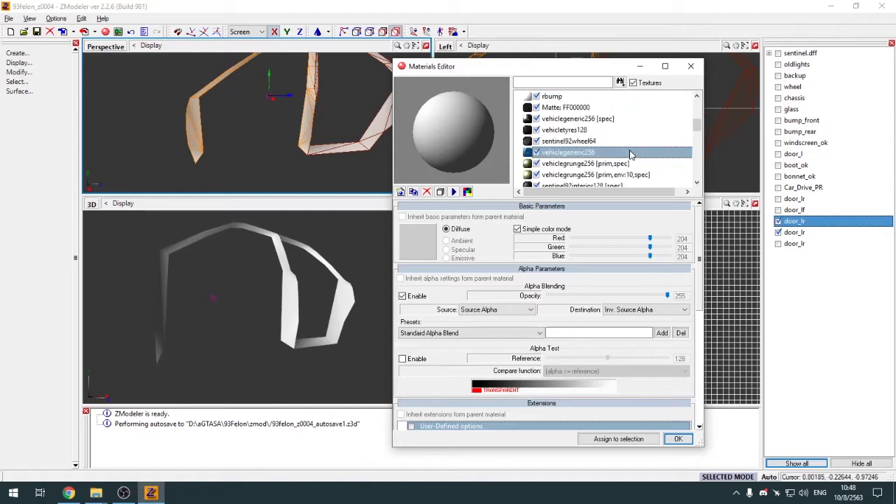
pyautogui.scroll(-1, 630, 154)
pyautogui.click(629, 153)
pyautogui.scroll(-1, 629, 154)
pyautogui.scroll(-1, 629, 156)
pyautogui.click(628, 154)
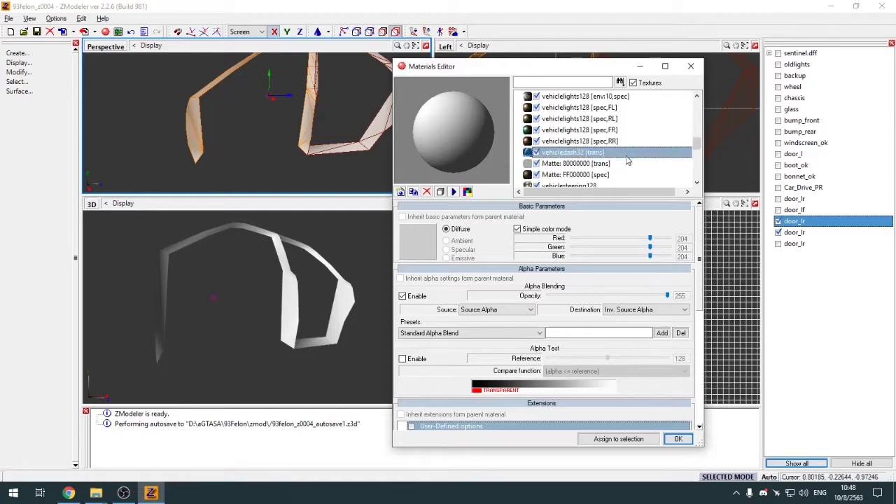
pyautogui.scroll(1, 627, 161)
pyautogui.click(626, 162)
pyautogui.scroll(1, 624, 163)
pyautogui.click(623, 163)
pyautogui.scroll(1, 623, 161)
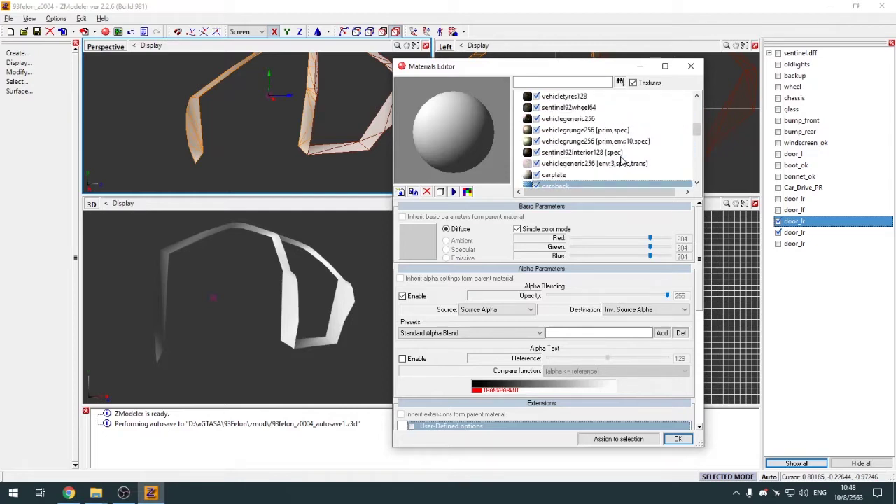
pyautogui.click(619, 154)
pyautogui.scroll(-1, 620, 157)
pyautogui.scroll(-1, 619, 157)
pyautogui.click(619, 154)
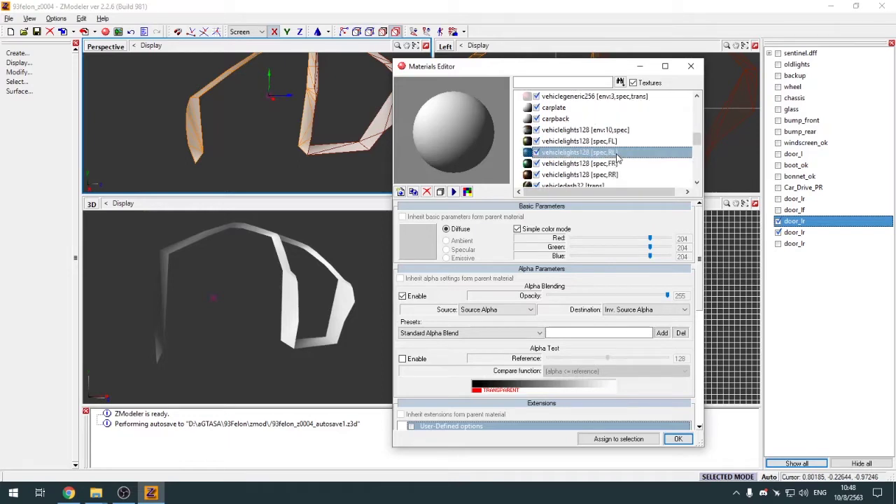
pyautogui.scroll(-1, 618, 157)
pyautogui.scroll(-1, 616, 157)
pyautogui.scroll(-1, 616, 156)
pyautogui.click(622, 145)
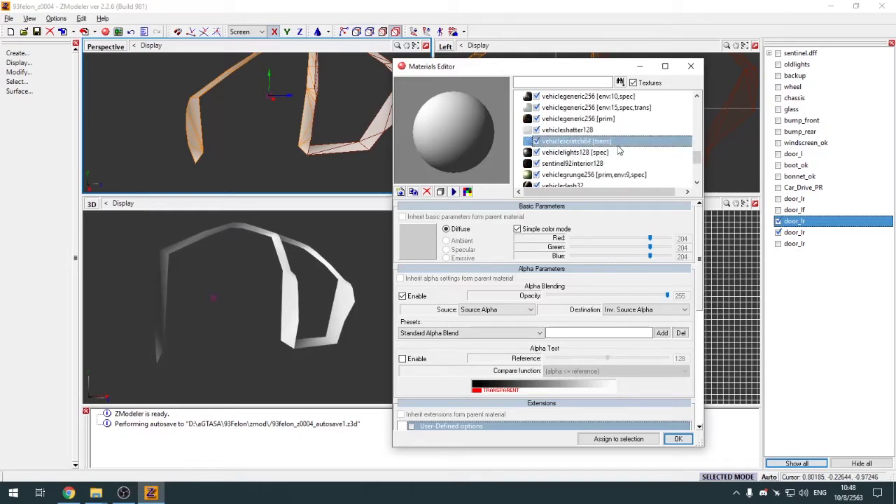
pyautogui.click(625, 121)
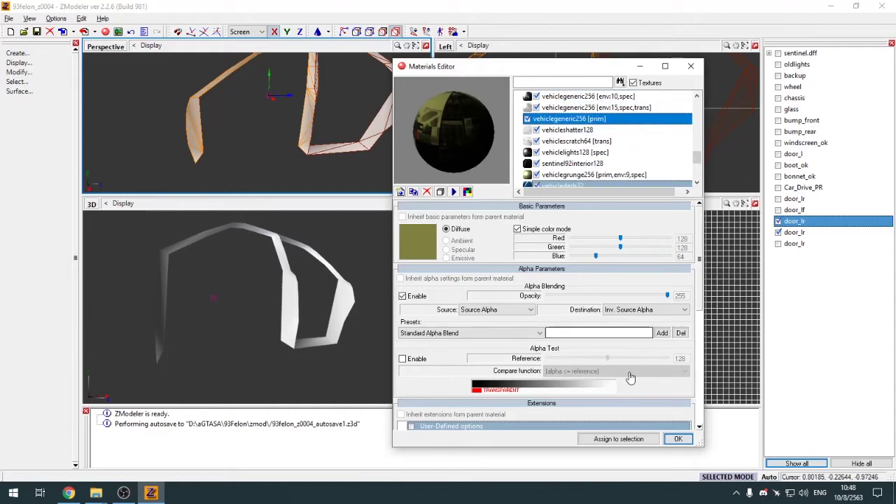
pyautogui.click(616, 439)
pyautogui.click(677, 439)
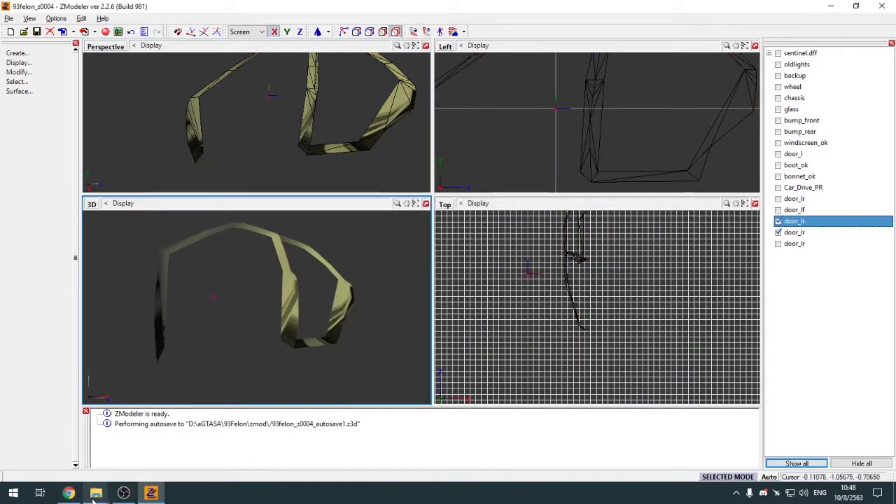
pyautogui.moveTo(93, 494)
pyautogui.click(67, 471)
pyautogui.click(455, 40)
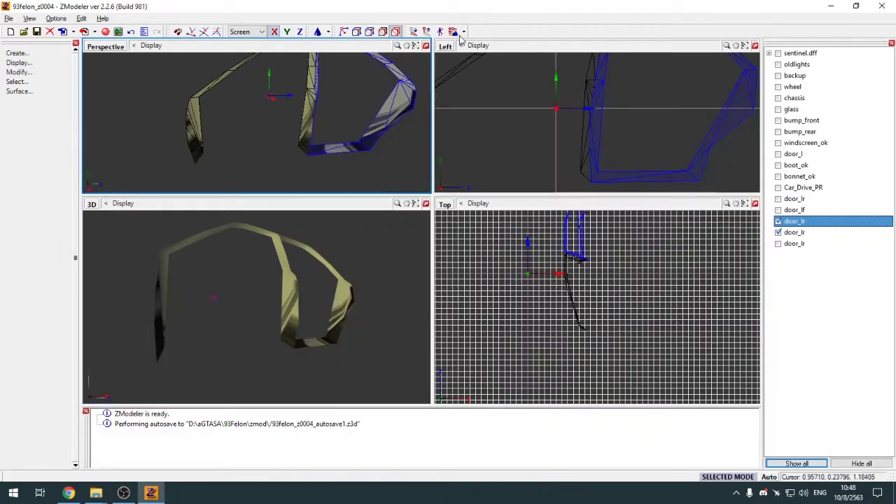
# Display only the detached sill piece and assign it the vehiclegeneric256 [prim] material
pyautogui.click(777, 233)
pyautogui.click(778, 243)
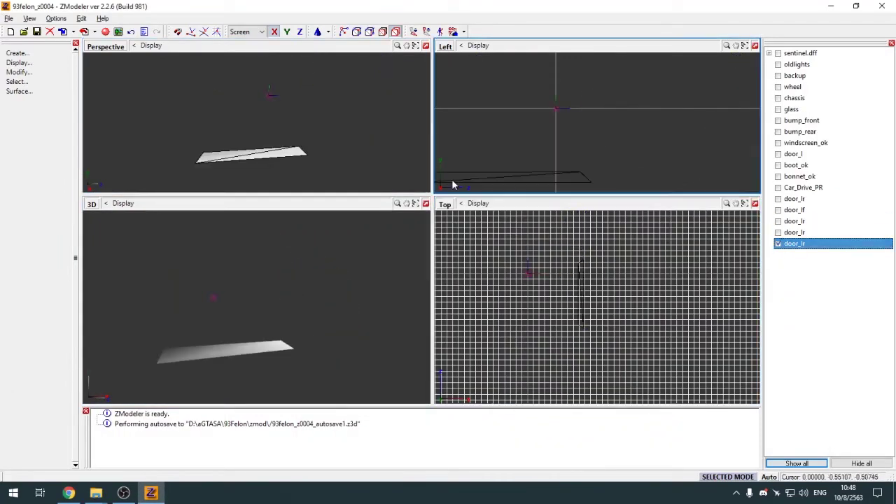
pyautogui.click(292, 154)
pyautogui.press('m')
pyautogui.scroll(-5, 604, 135)
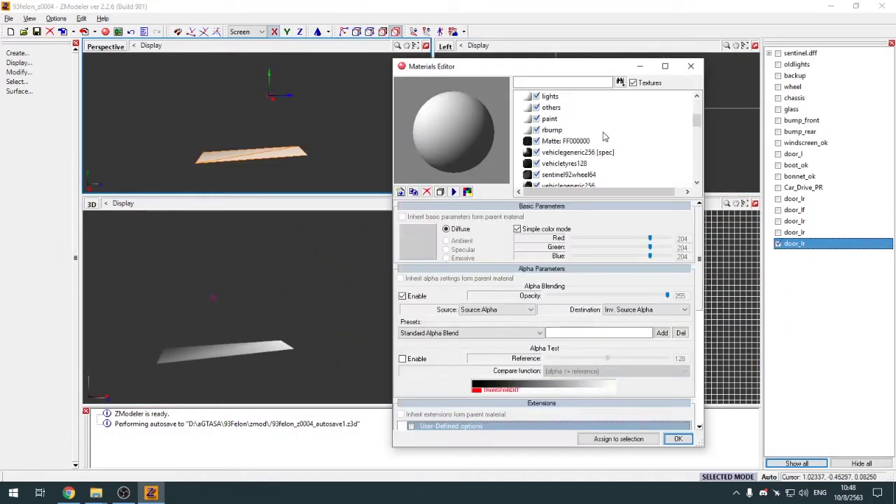
pyautogui.scroll(-5, 607, 150)
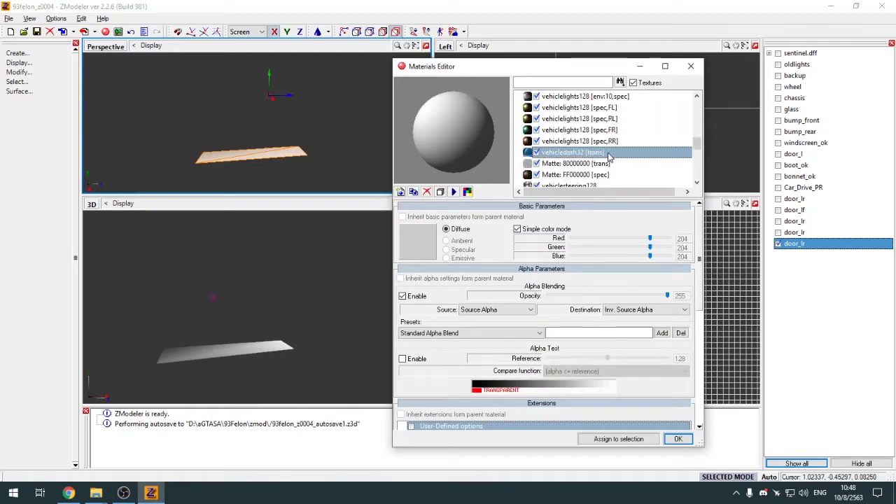
pyautogui.click(608, 151)
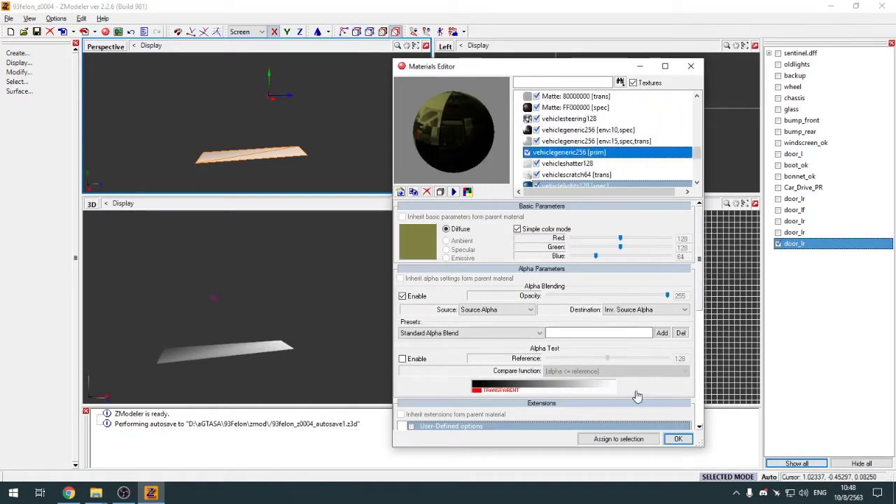
pyautogui.click(655, 439)
# Apply UV mapping to the sill piece as projected from the Top view
pyautogui.click(266, 155)
pyautogui.click(582, 311)
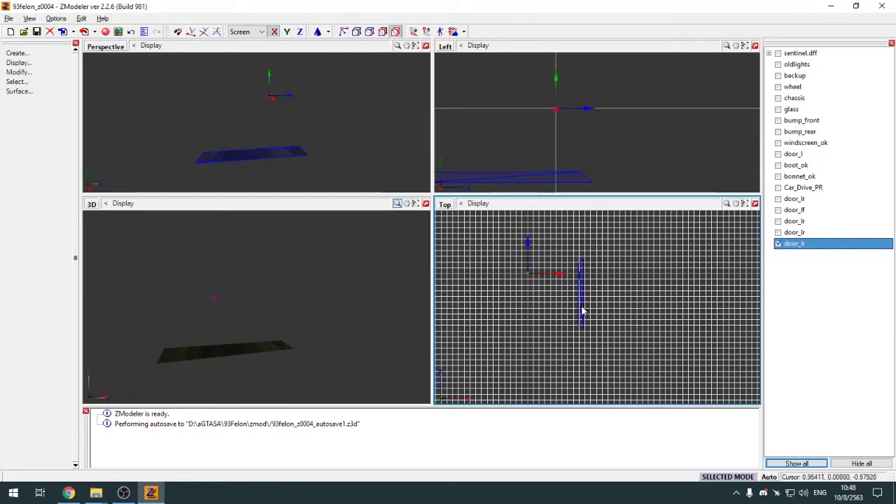
pyautogui.click(579, 310)
pyautogui.click(422, 364)
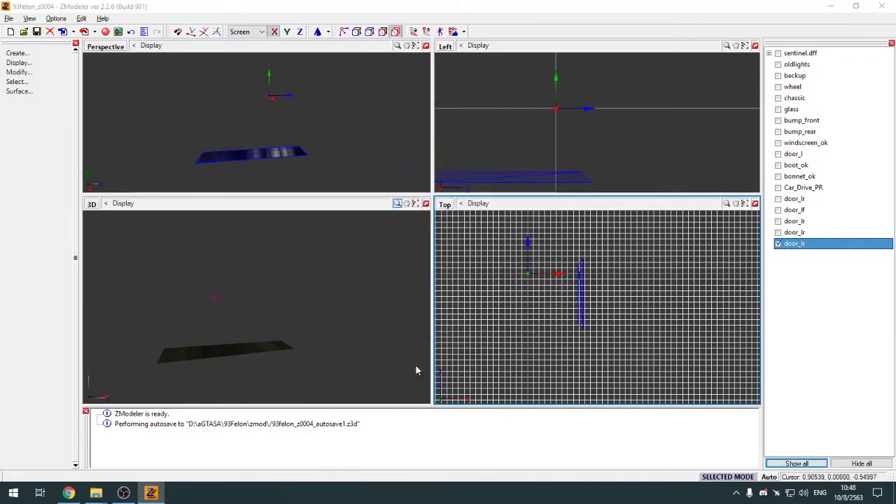
# Change the 3D view to UV Mapper and show the sill material's texture in it
pyautogui.click(92, 203)
pyautogui.click(92, 204)
pyautogui.click(117, 318)
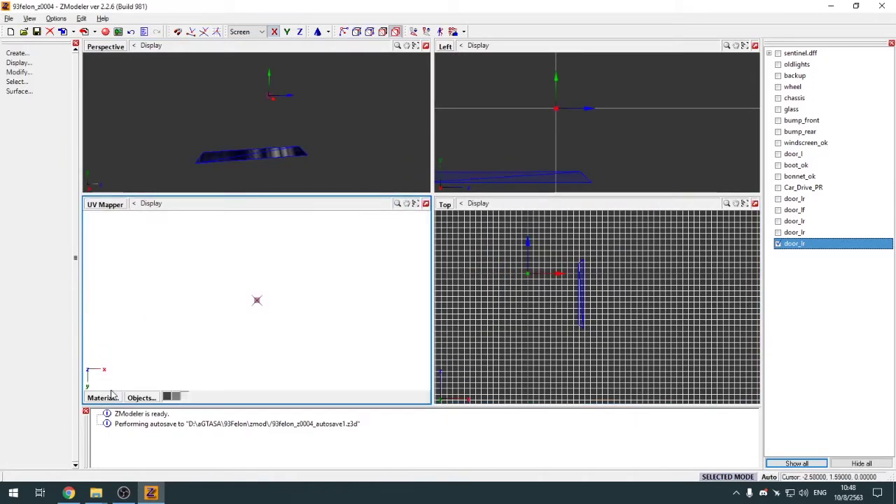
pyautogui.click(103, 397)
pyautogui.click(117, 292)
# Center the local axes on the sill piece's UV layout
pyautogui.scroll(2, 235, 277)
pyautogui.press('c')
pyautogui.click(239, 278)
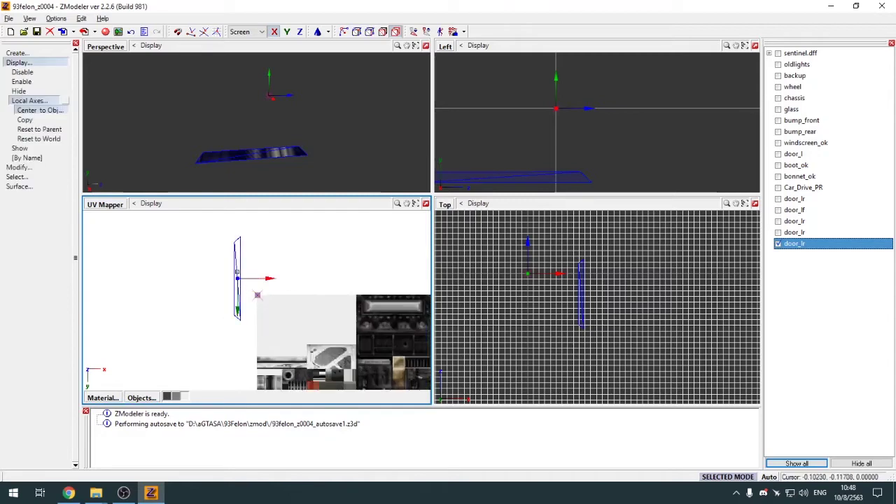
# Try to rotate the sill's UV layout by -90 degrees with only the X axis enabled
pyautogui.press('r')
pyautogui.click(238, 278)
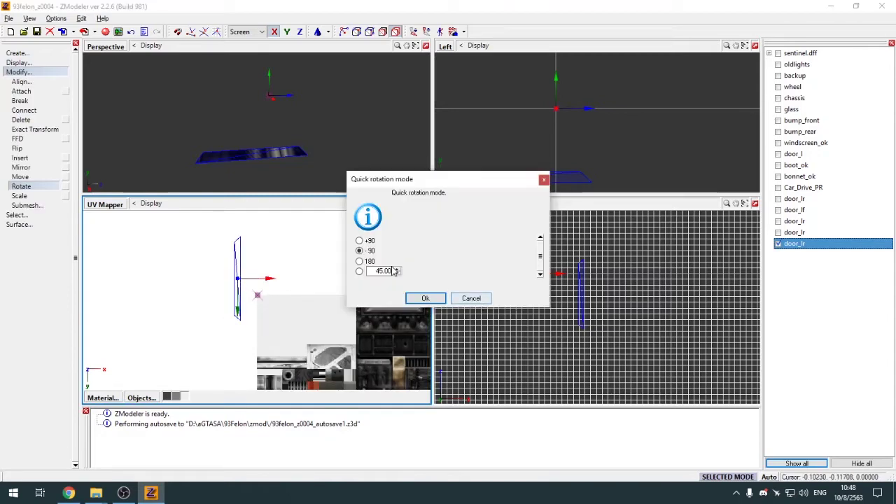
pyautogui.click(423, 298)
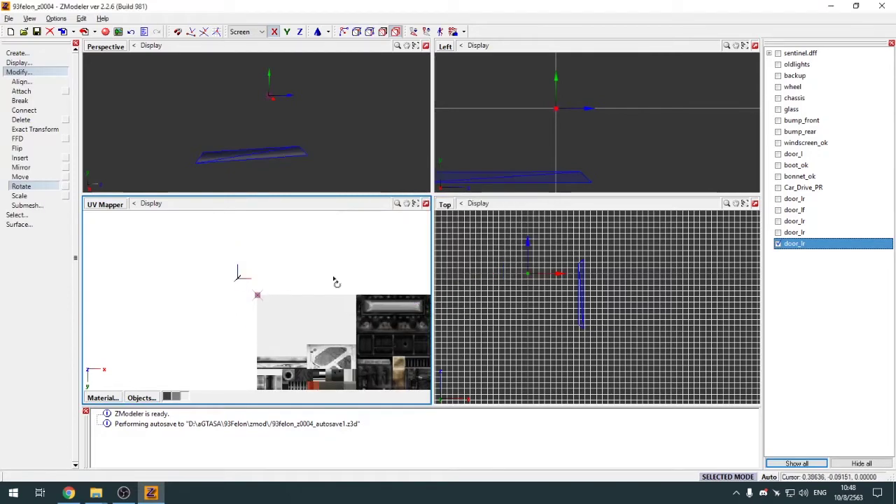
pyautogui.hotkey('ctrl', 'z')
# Rotate the sill's UV layout by -90 degrees with the X and Y axes enabled
pyautogui.click(239, 278)
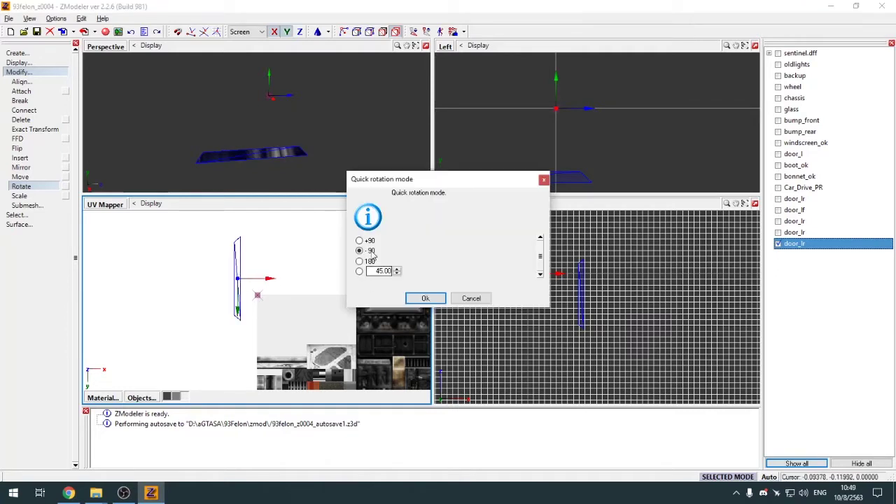
pyautogui.click(423, 298)
pyautogui.scroll(-4, 326, 246)
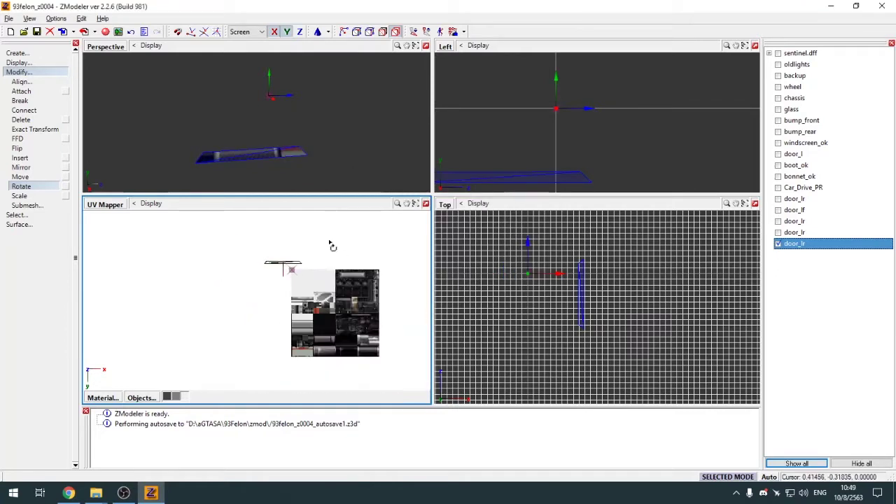
# Show the chassis and move the sill's UV layout onto the upper grey trim strip of the texture
pyautogui.press('m')
pyautogui.scroll(3, 308, 263)
pyautogui.scroll(3, 289, 265)
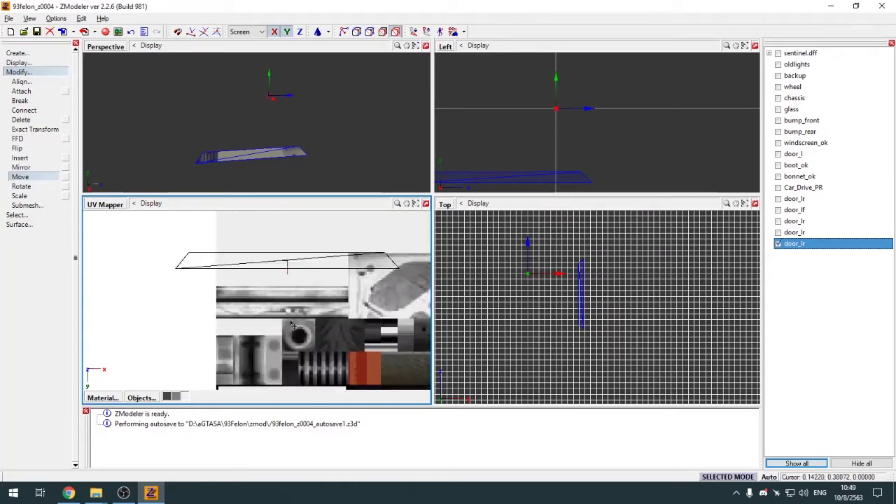
pyautogui.click(778, 98)
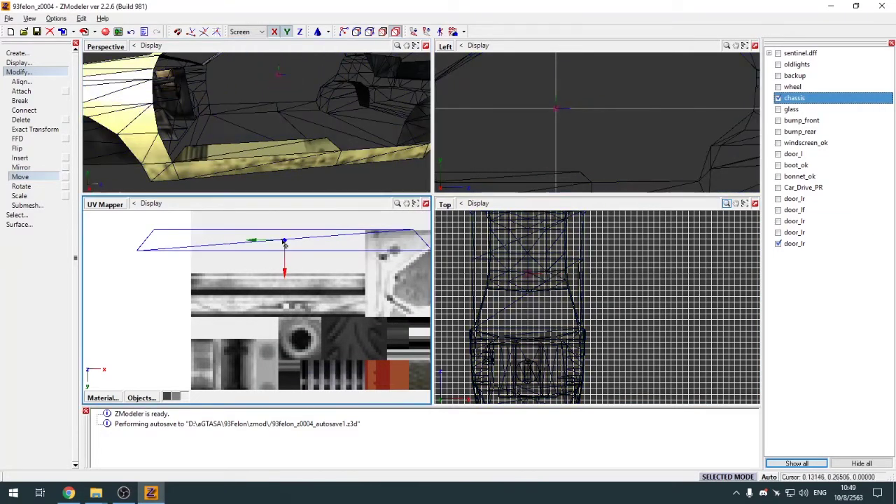
pyautogui.moveTo(284, 240); pyautogui.dragTo(278, 284)
pyautogui.scroll(3, 277, 285)
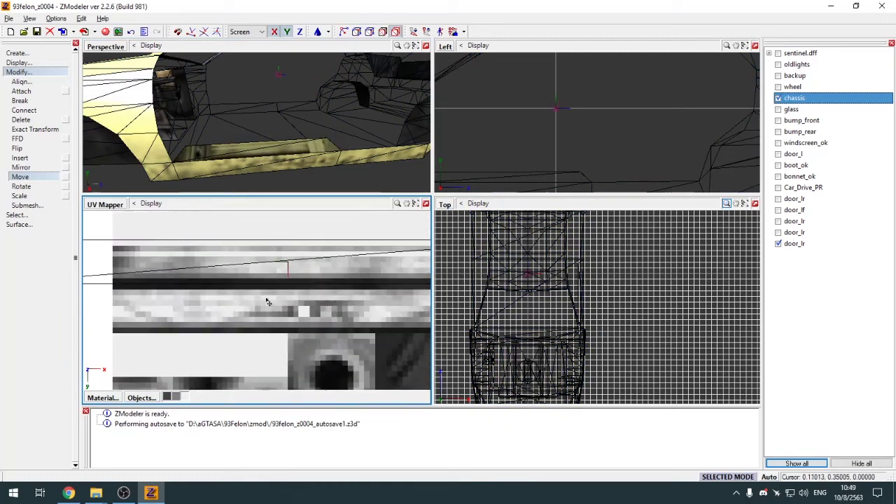
pyautogui.scroll(-2, 302, 287)
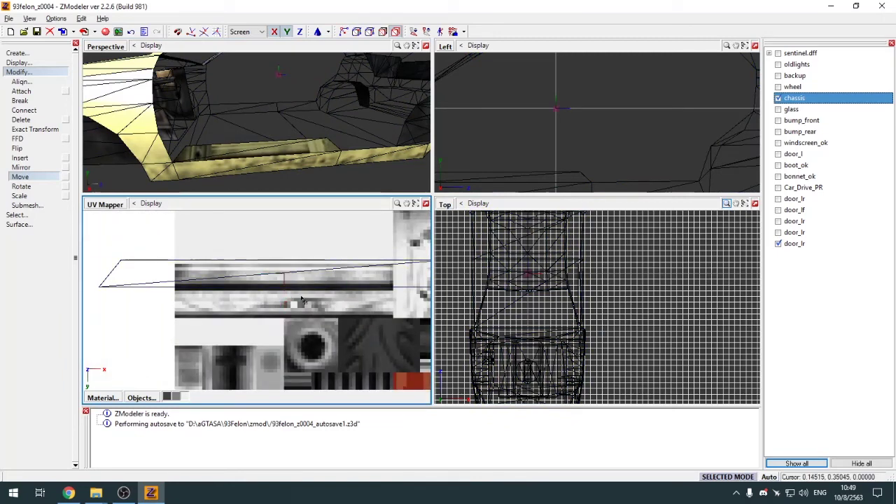
# Undo a horizontal shift of the sill's UV layout and scale it narrower along X to fit within the trim strip
pyautogui.moveTo(317, 285); pyautogui.dragTo(319, 430)
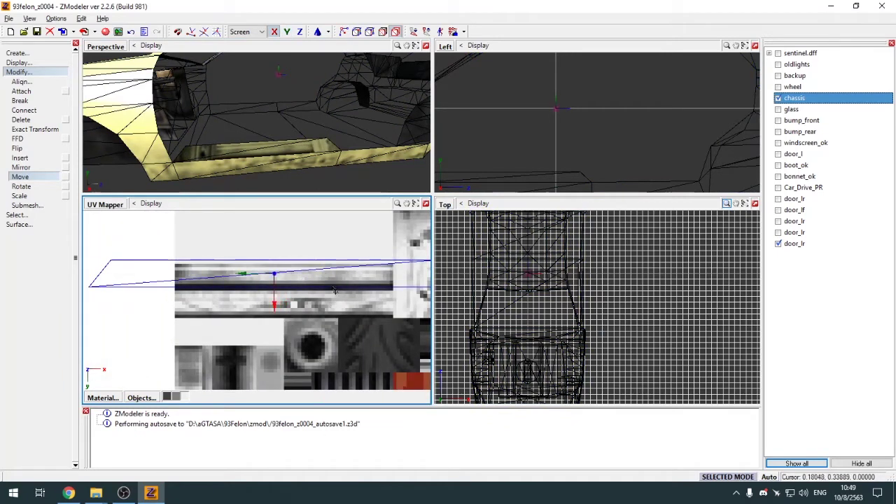
pyautogui.hotkey('ctrl', 'z')
pyautogui.press('s')
pyautogui.scroll(-2, 320, 275)
pyautogui.moveTo(322, 277); pyautogui.dragTo(316, 434)
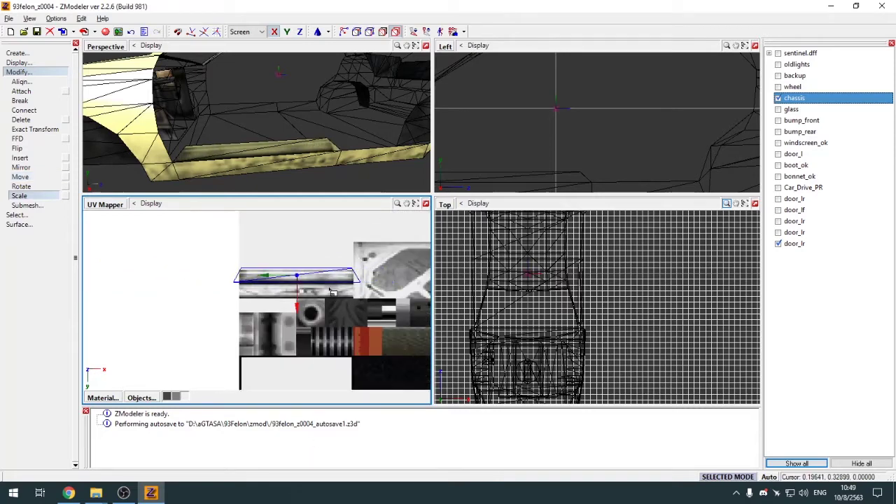
pyautogui.scroll(3, 306, 283)
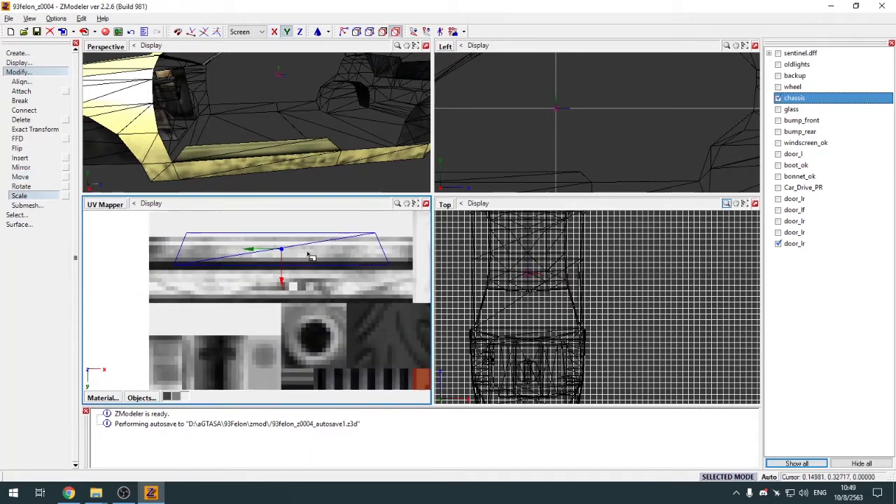
pyautogui.scroll(3, 310, 255)
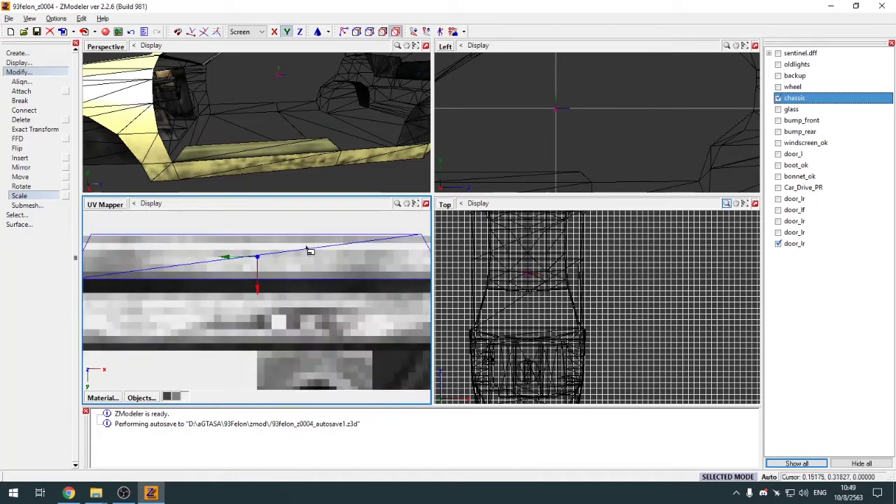
# Move the sill's UV layout vertically so its edges line up with the upper trim strip
pyautogui.press('m')
pyautogui.press('s')
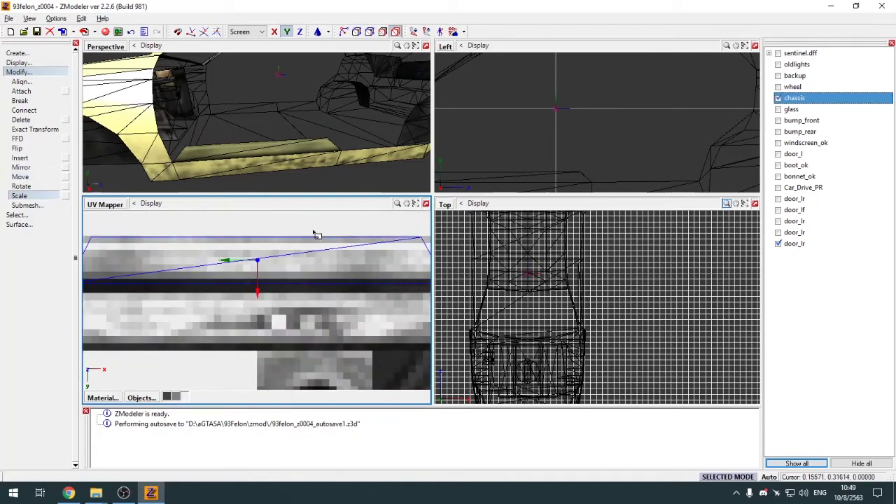
pyautogui.press('m')
pyautogui.moveTo(310, 260); pyautogui.dragTo(308, 263)
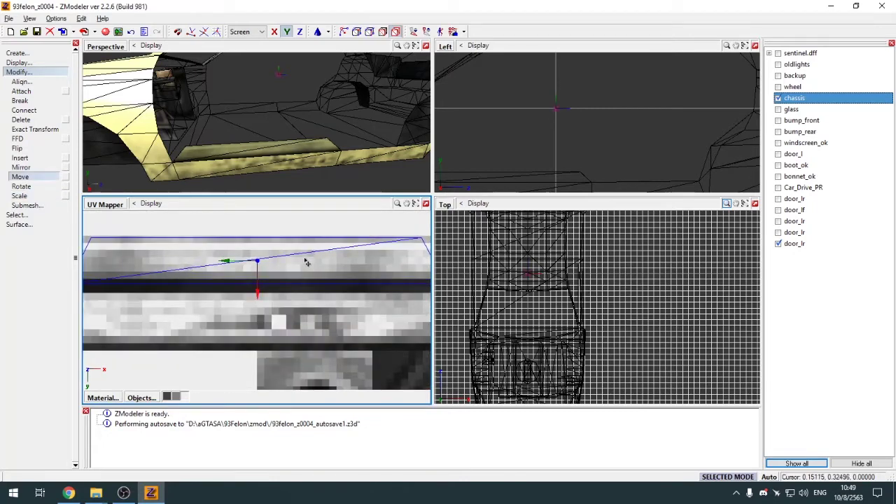
pyautogui.scroll(-2, 305, 260)
pyautogui.scroll(1, 294, 268)
pyautogui.press('s')
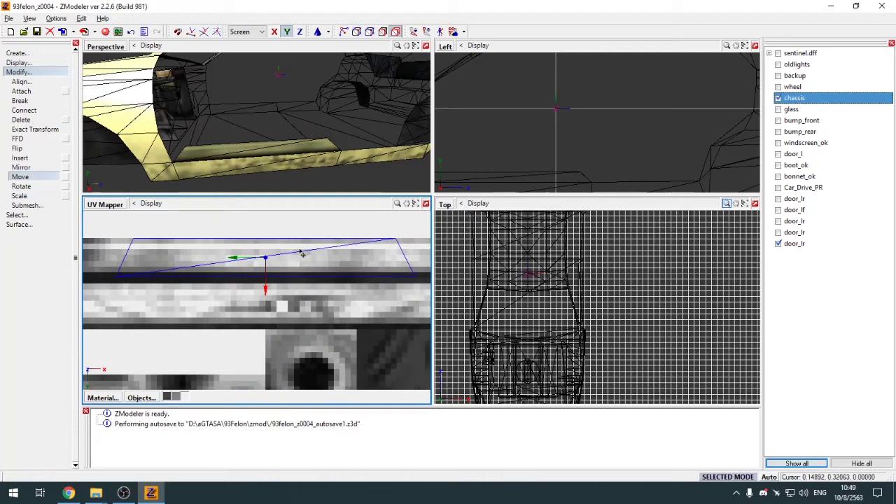
pyautogui.moveTo(302, 254); pyautogui.dragTo(303, 254)
# Scale the sill's UV layout along X to span the full length of the trim strip
pyautogui.press('x')
pyautogui.scroll(-2, 302, 263)
pyautogui.press('s')
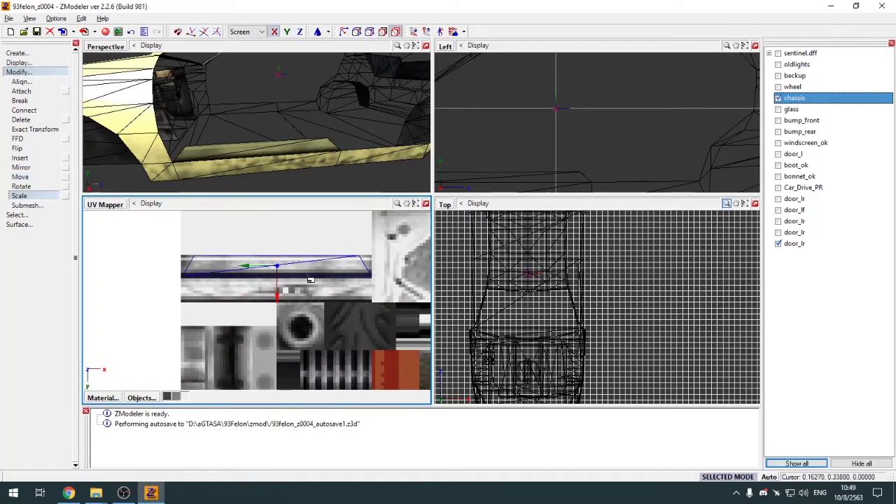
pyautogui.scroll(2, 329, 273)
pyautogui.hotkey('alt', 'w')
pyautogui.hotkey('alt', 'w')
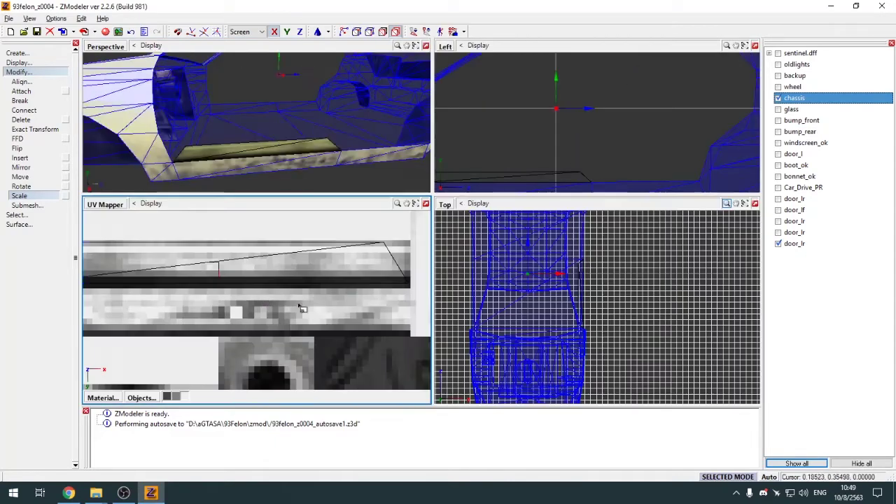
# Change the UV Mapper view back to 3D and maximize the Perspective view
pyautogui.scroll(-2, 280, 286)
pyautogui.click(111, 204)
pyautogui.click(113, 216)
pyautogui.click(49, 73)
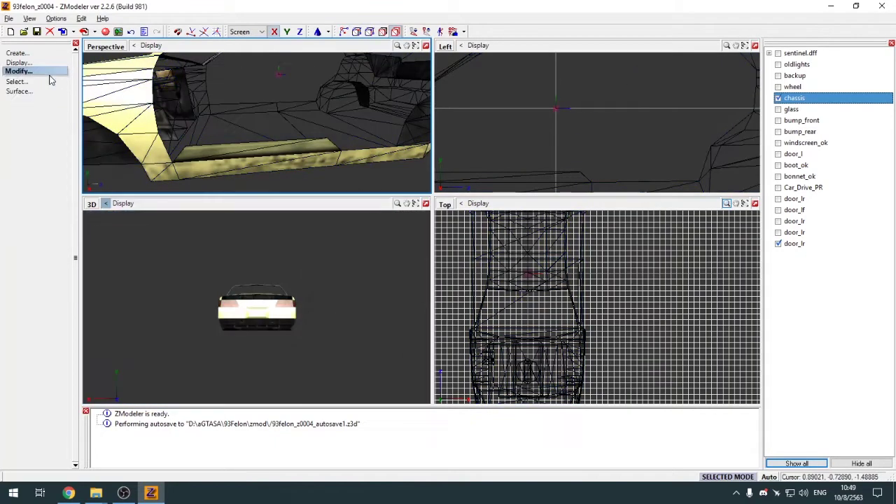
pyautogui.press('w')
# Hide the chassis, sill and rear door frame, leaving only the front door frame shown
pyautogui.moveTo(322, 341); pyautogui.dragTo(456, 323, button='middle')
pyautogui.click(778, 98)
pyautogui.click(778, 243)
pyautogui.click(778, 232)
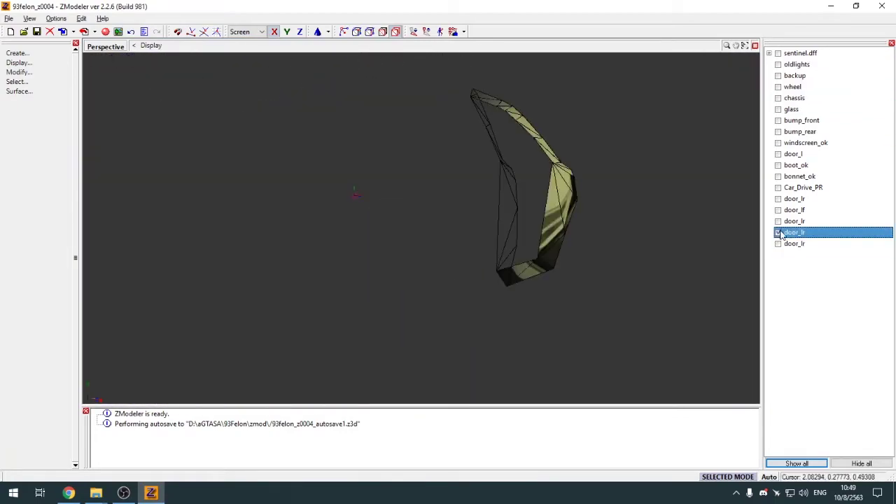
pyautogui.moveTo(665, 261); pyautogui.dragTo(620, 266, button='middle')
pyautogui.click(778, 233)
pyautogui.click(778, 222)
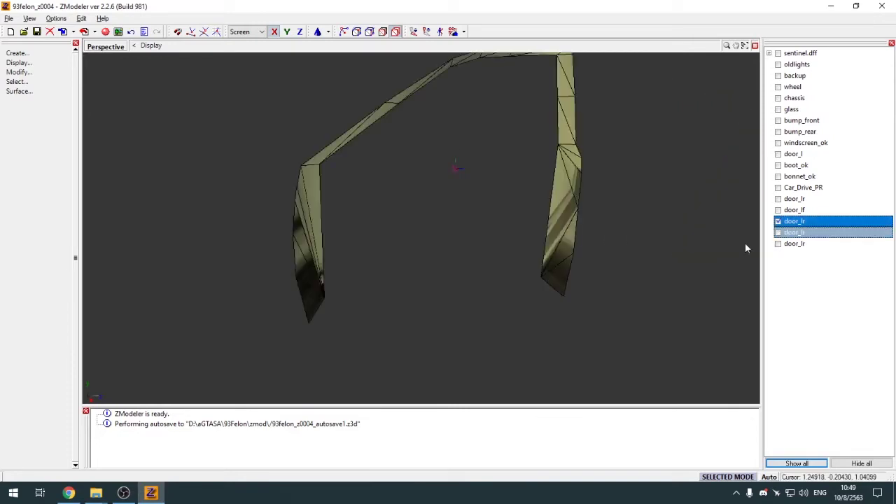
# Select all polygons of the front door frame's lower front pillar below the window line
pyautogui.press('3')
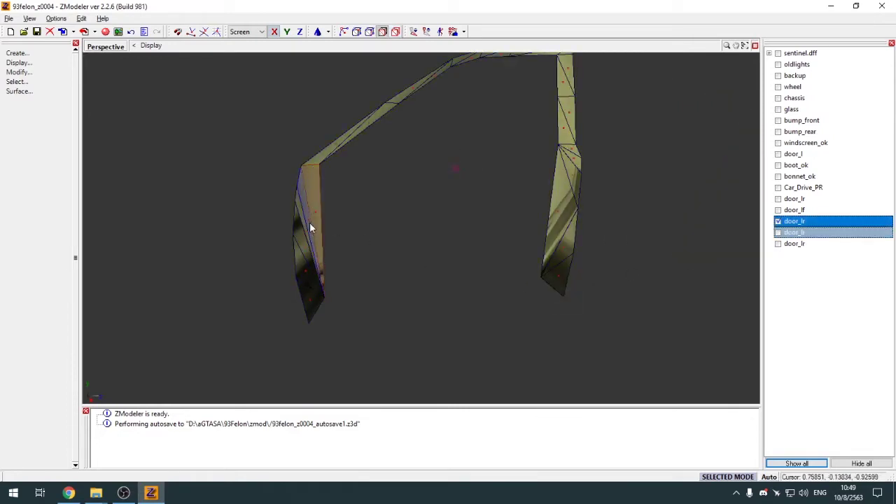
pyautogui.moveTo(318, 191); pyautogui.dragTo(353, 175, button='middle')
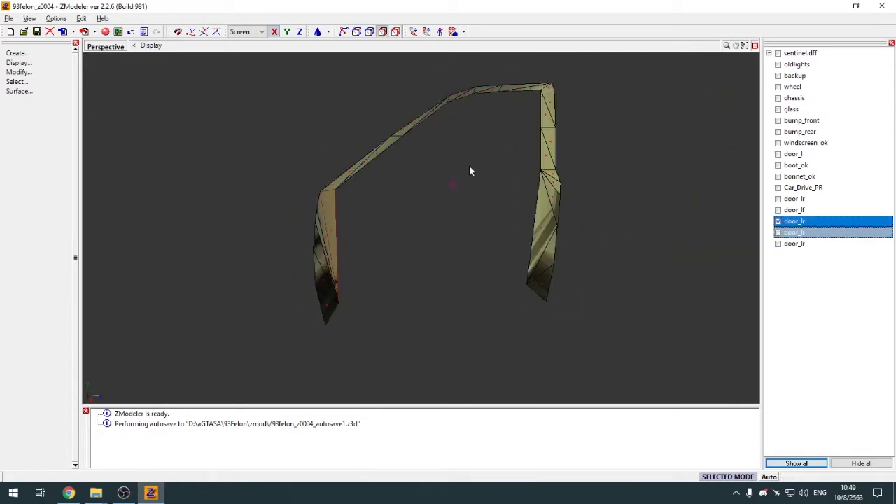
pyautogui.press('q')
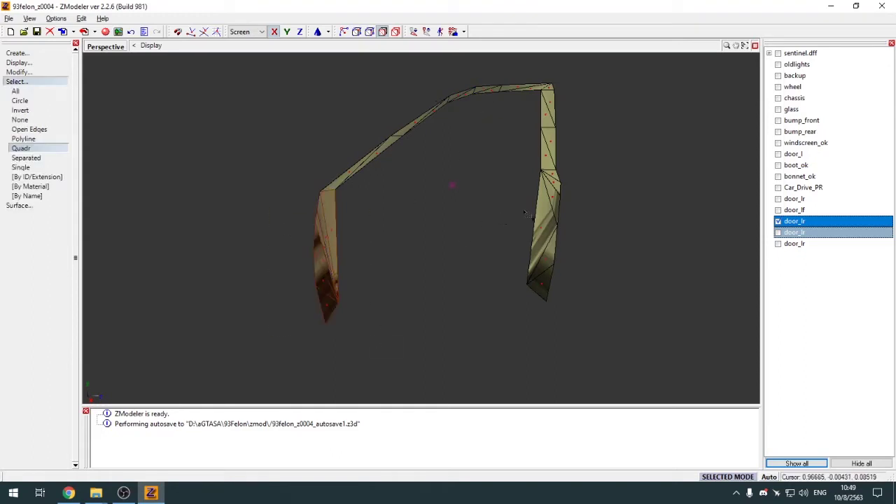
pyautogui.moveTo(525, 213); pyautogui.dragTo(510, 237, button='middle')
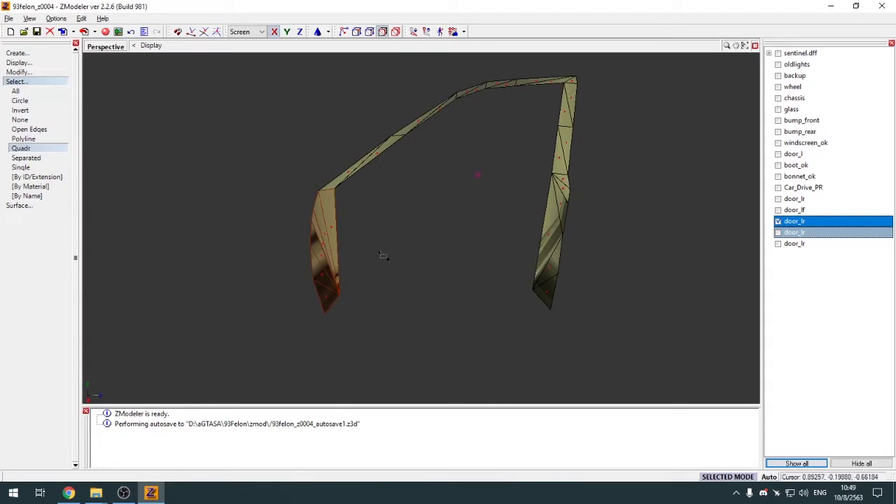
# Detach the selected pillar polygons into a separate object and hide the rest of the front frame
pyautogui.click(35, 72)
pyautogui.click(67, 243)
pyautogui.click(194, 278)
pyautogui.click(36, 73)
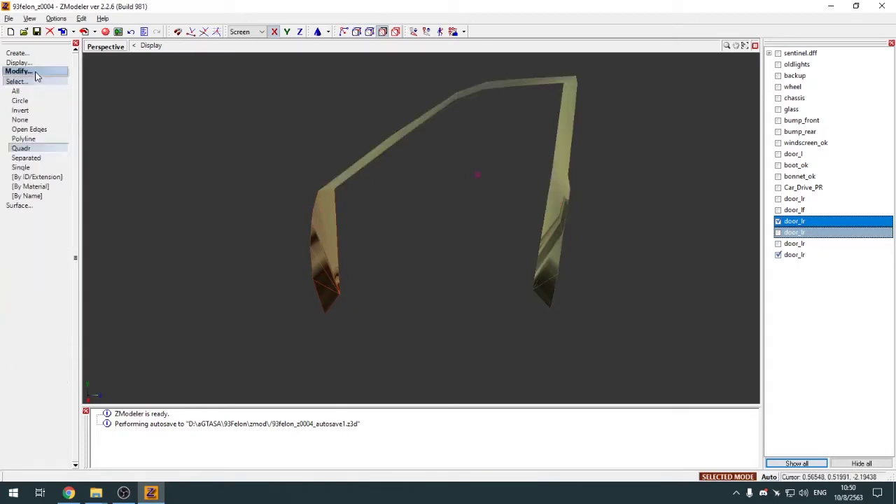
pyautogui.click(36, 74)
pyautogui.click(778, 221)
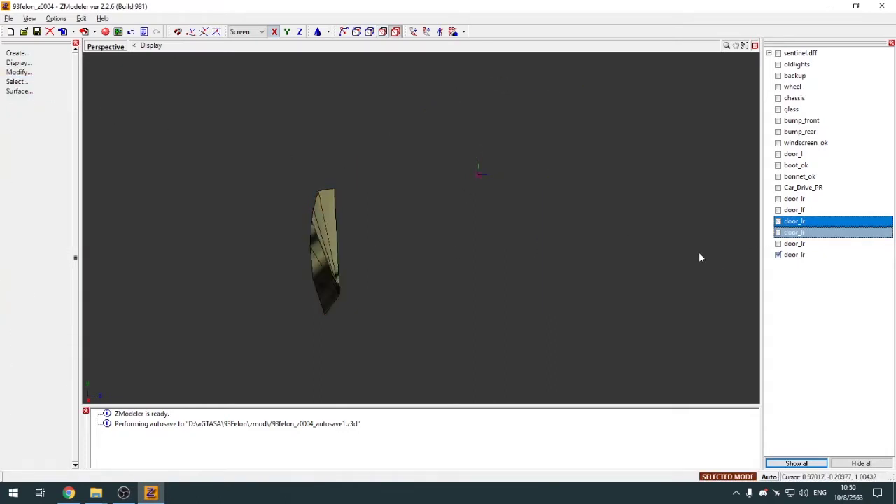
# Restore the four-view layout and change the Left view to Front
pyautogui.click(755, 46)
pyautogui.scroll(-3, 546, 284)
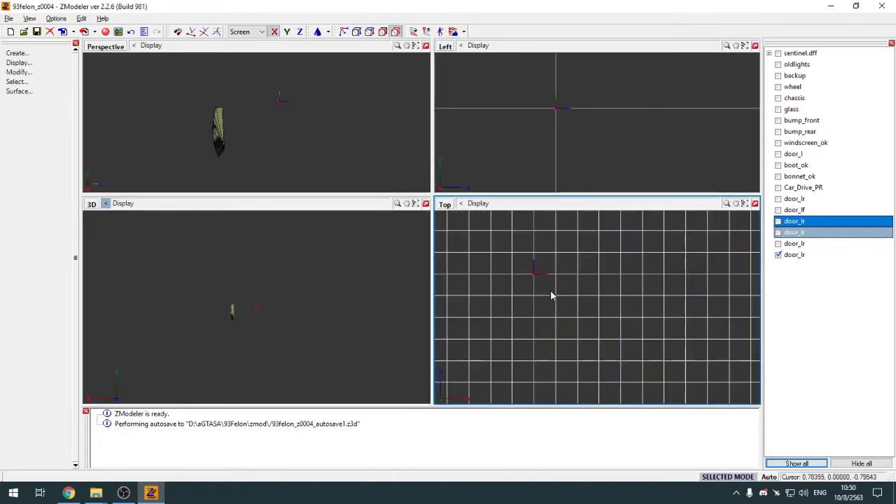
pyautogui.click(445, 46)
pyautogui.click(468, 66)
# Generate new UV mapping for the detached pillar piece from the Front viewport's XY projection
pyautogui.click(658, 110)
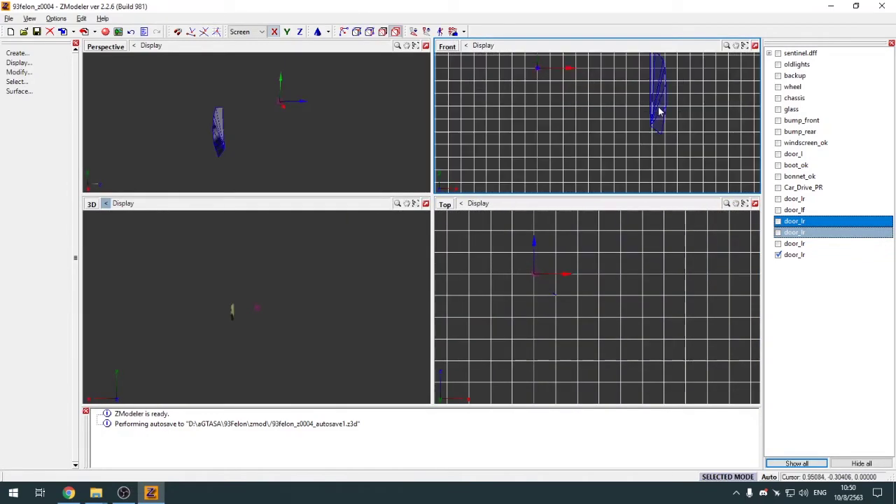
pyautogui.click(483, 291)
pyautogui.click(425, 365)
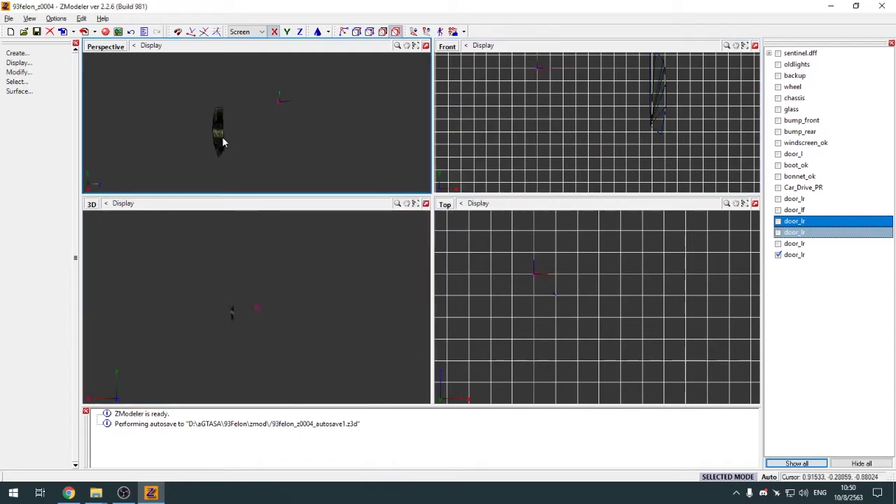
pyautogui.click(654, 97)
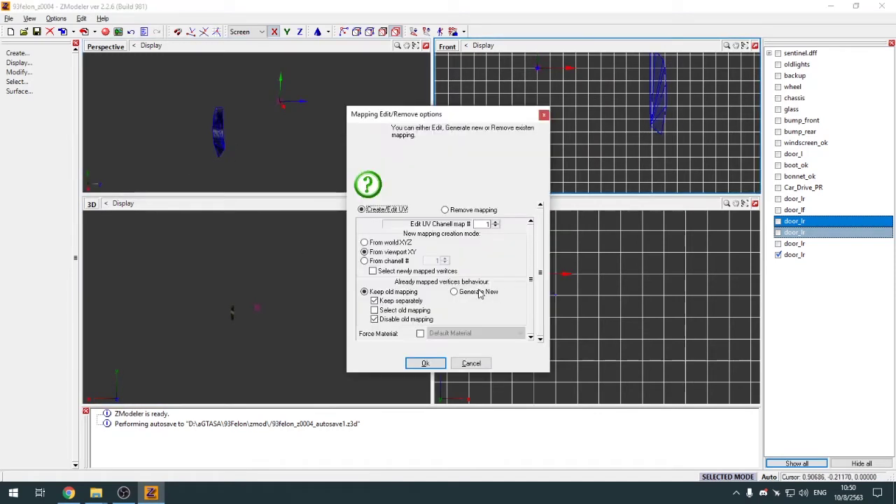
pyautogui.click(482, 292)
pyautogui.click(423, 363)
# Change the 3D view to UV Mapper with the pillar piece's layout over its texture
pyautogui.click(91, 204)
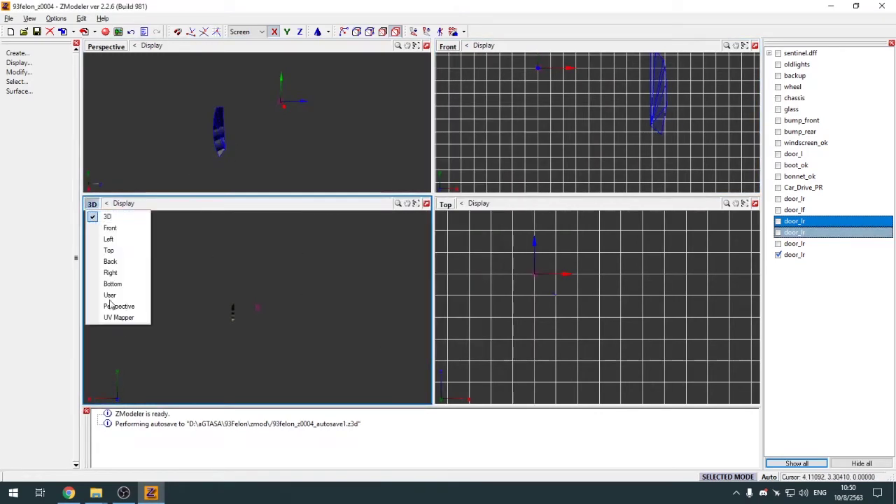
pyautogui.click(118, 323)
pyautogui.click(92, 204)
pyautogui.click(119, 317)
pyautogui.scroll(3, 168, 352)
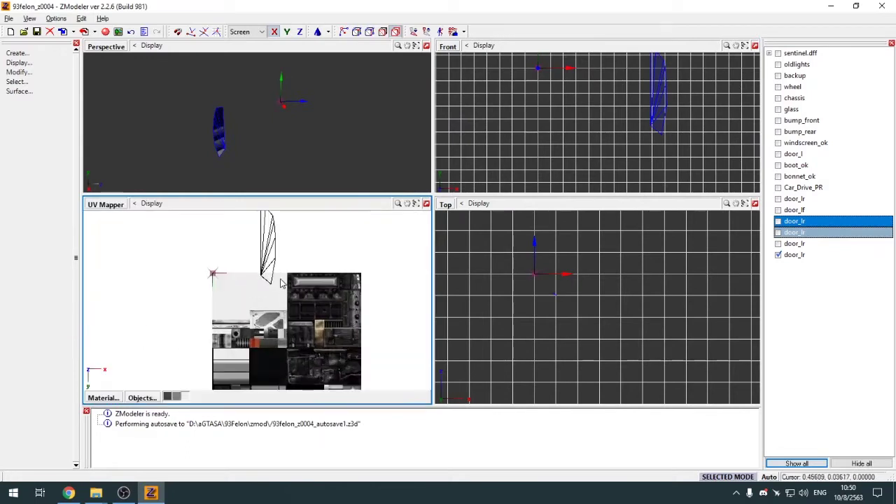
# Center the local axes on the pillar piece's UV layout
pyautogui.click(19, 62)
pyautogui.click(43, 81)
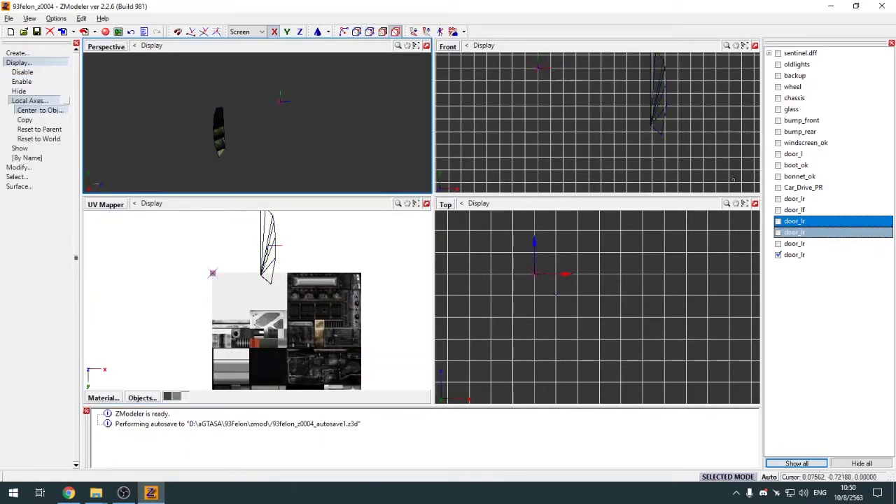
pyautogui.scroll(5, 232, 287)
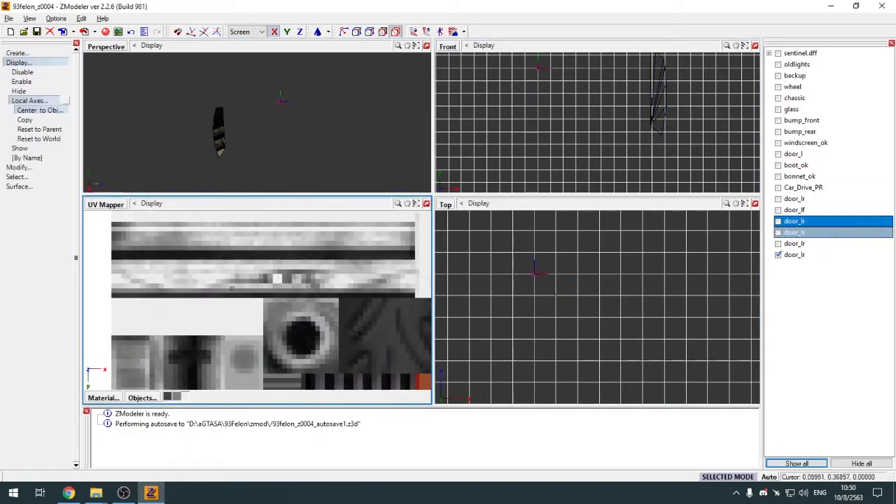
# Show the sill piece and the rear door frame together with the pillar piece
pyautogui.click(778, 243)
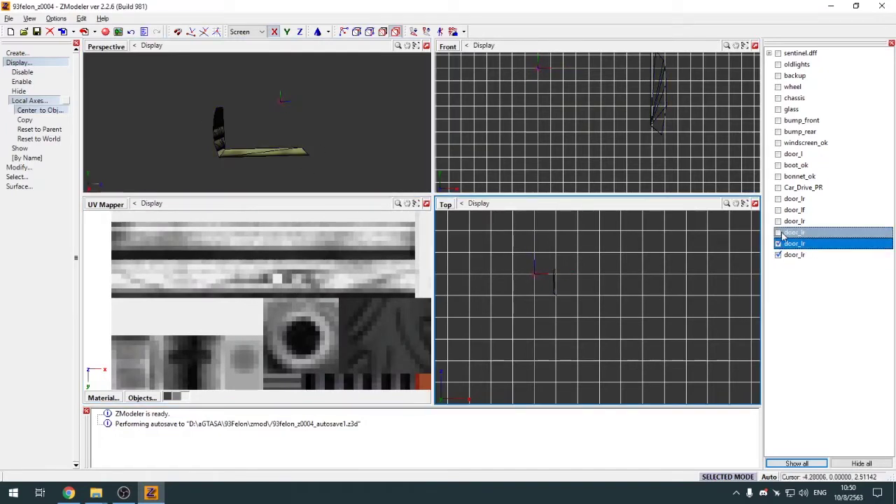
pyautogui.click(780, 233)
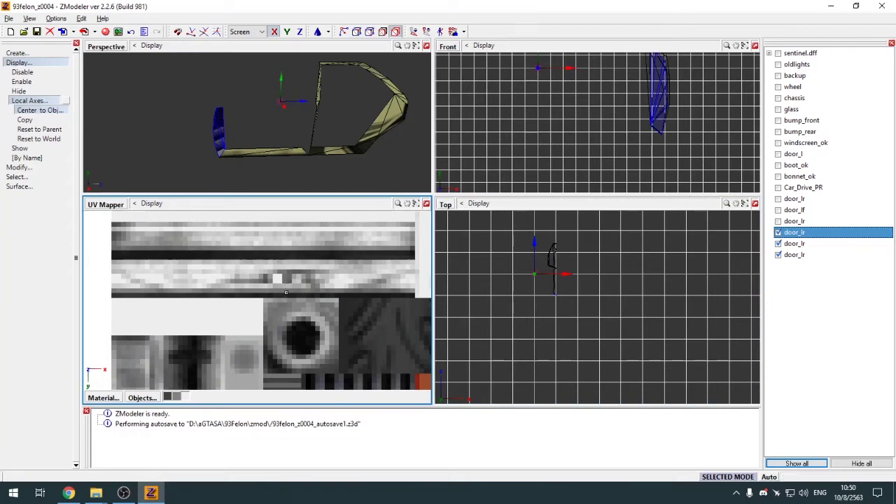
pyautogui.scroll(2, 286, 292)
pyautogui.scroll(-2, 303, 277)
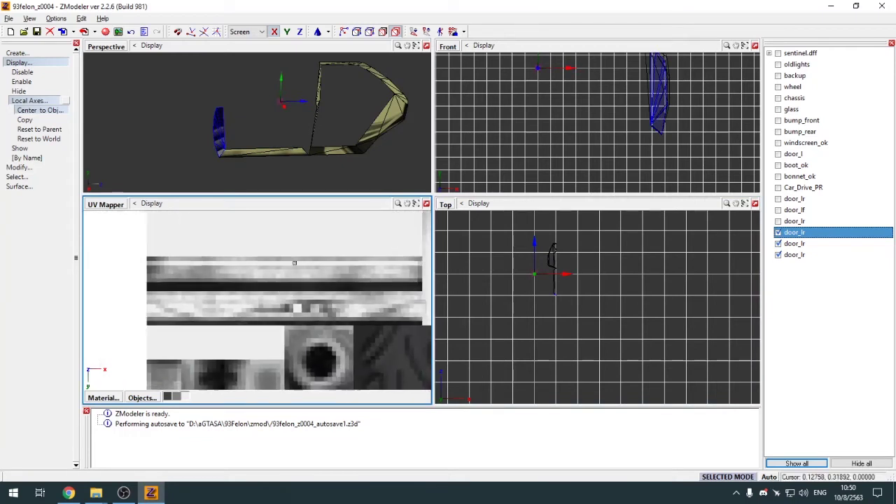
pyautogui.click(788, 254)
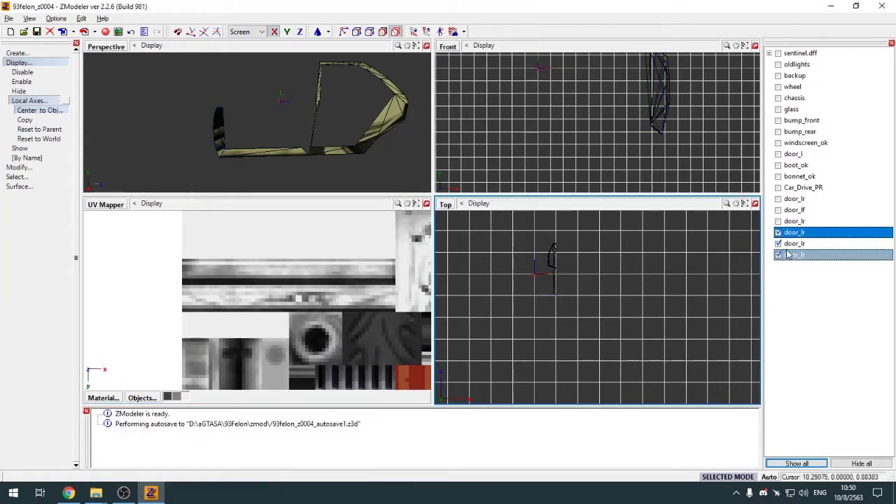
pyautogui.click(407, 132)
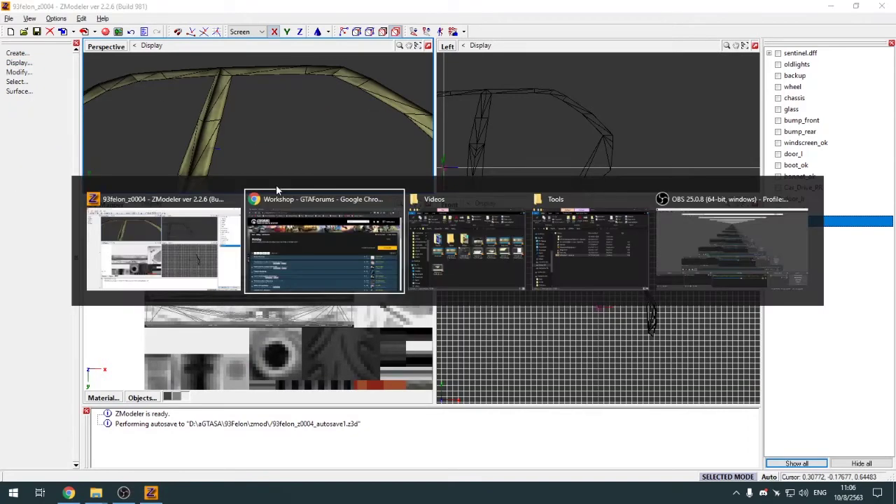
pyautogui.press('Escape')
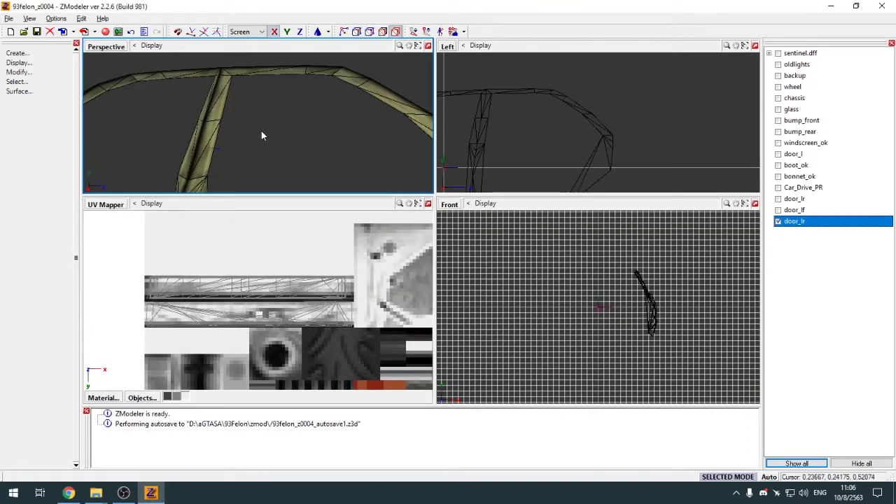
# Inspect the complete left door frame in the Perspective viewport and its UV layout over the texture
pyautogui.scroll(-2, 239, 159)
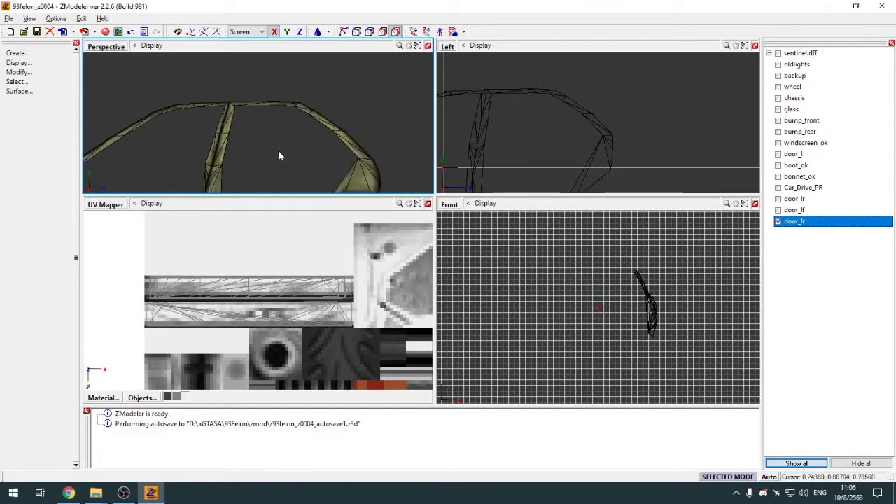
pyautogui.moveTo(278, 150); pyautogui.dragTo(314, 135, button='middle')
pyautogui.scroll(-2, 313, 136)
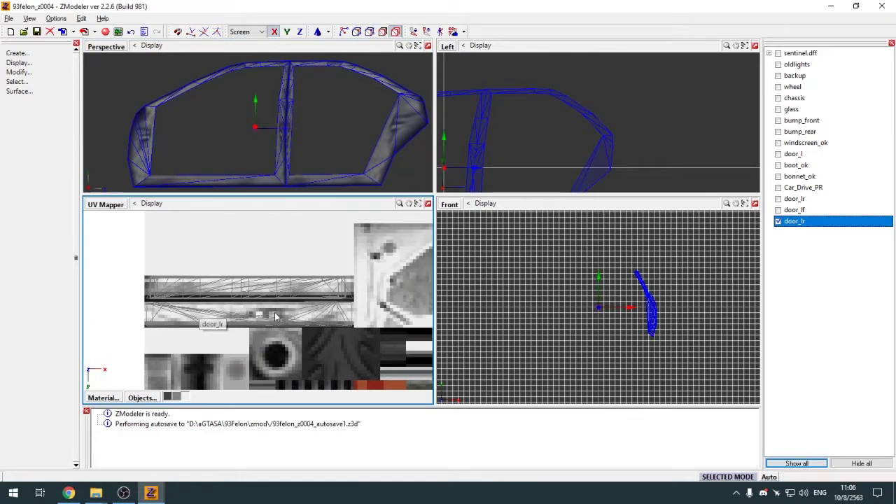
pyautogui.scroll(4, 150, 296)
pyautogui.scroll(-4, 138, 286)
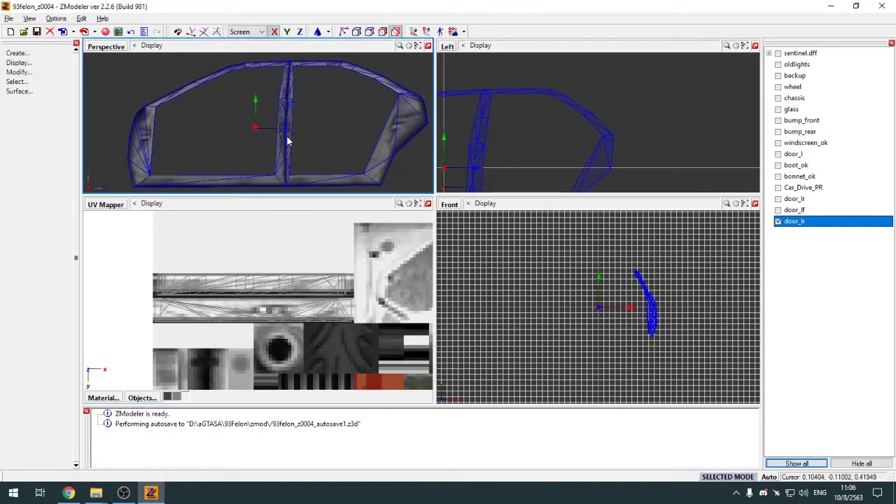
pyautogui.click(384, 139)
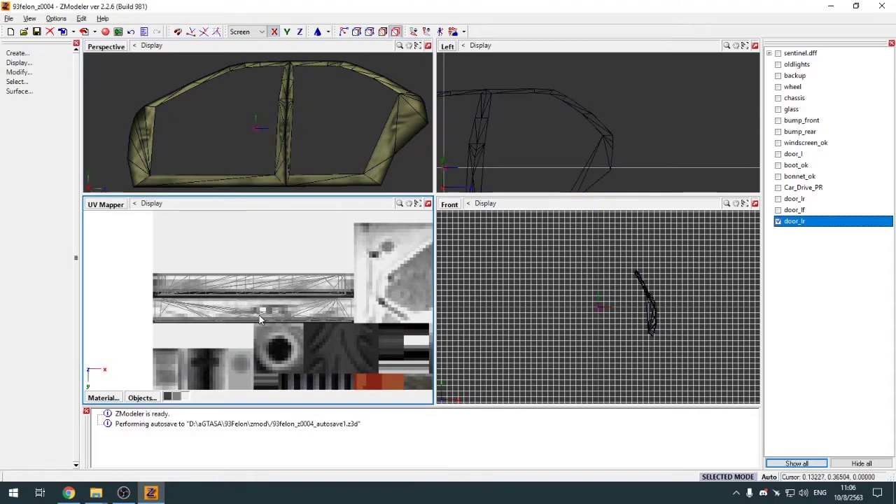
pyautogui.click(247, 297)
pyautogui.click(257, 302)
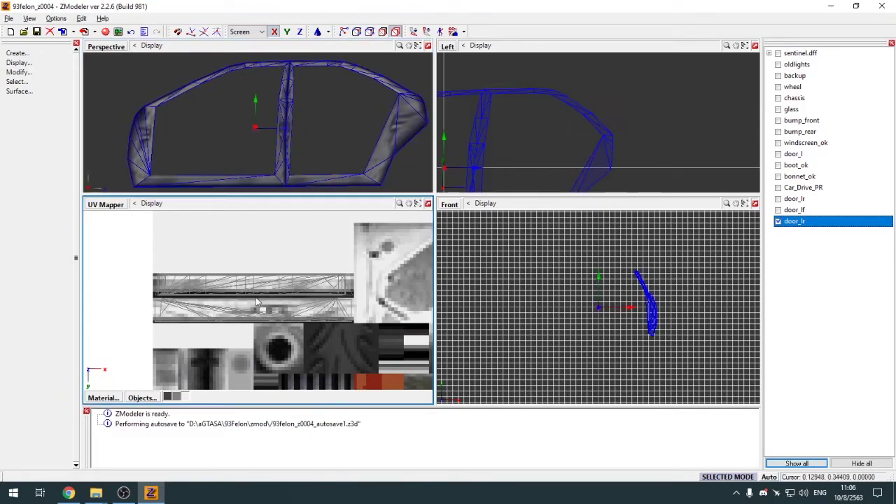
# Change the UV Mapper viewport back to the 3D view
pyautogui.click(115, 205)
pyautogui.click(118, 216)
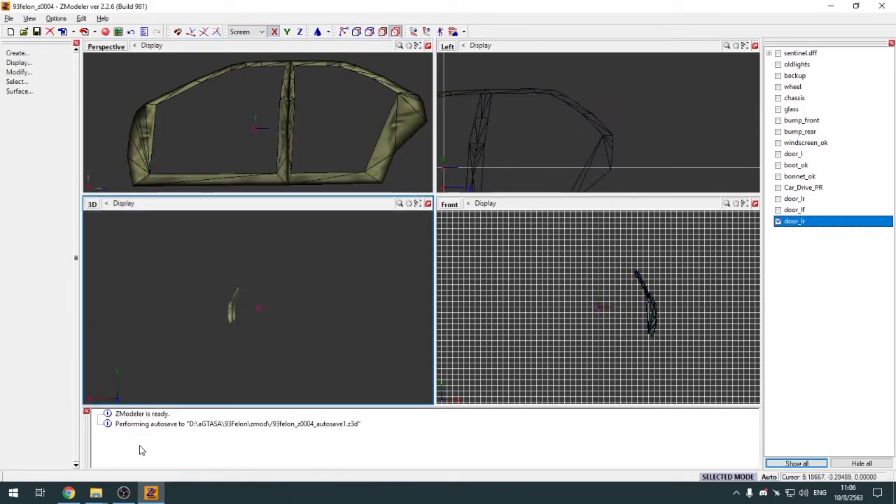
pyautogui.click(98, 493)
pyautogui.click(77, 467)
pyautogui.click(260, 168)
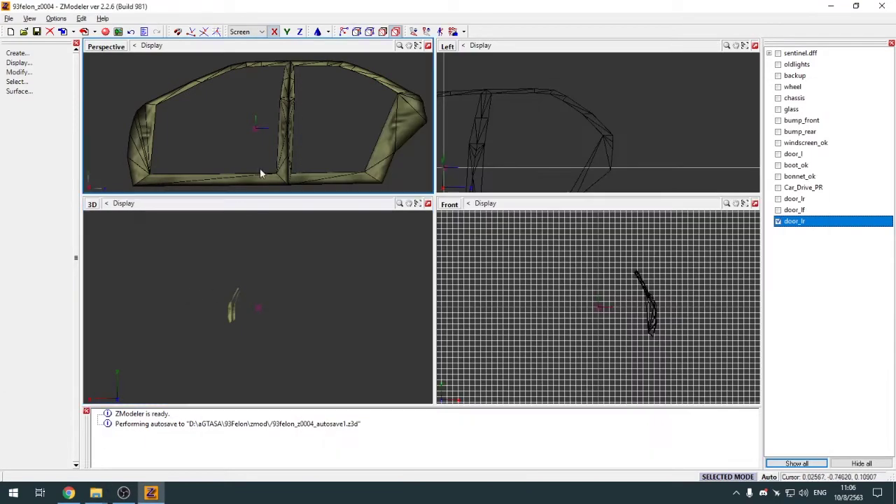
# Copy the complete left door frame in the maximized Perspective viewport and hide the original
pyautogui.hotkey('alt', 'w')
pyautogui.moveTo(267, 223); pyautogui.dragTo(294, 239, button='middle')
pyautogui.keyDown('alt'); pyautogui.moveTo(516, 220); pyautogui.dragTo(410, 214, button='middle'); pyautogui.keyUp('alt')
pyautogui.scroll(-5, 390, 187)
pyautogui.scroll(5, 391, 190)
pyautogui.click(394, 202)
pyautogui.click(19, 54)
pyautogui.click(26, 80)
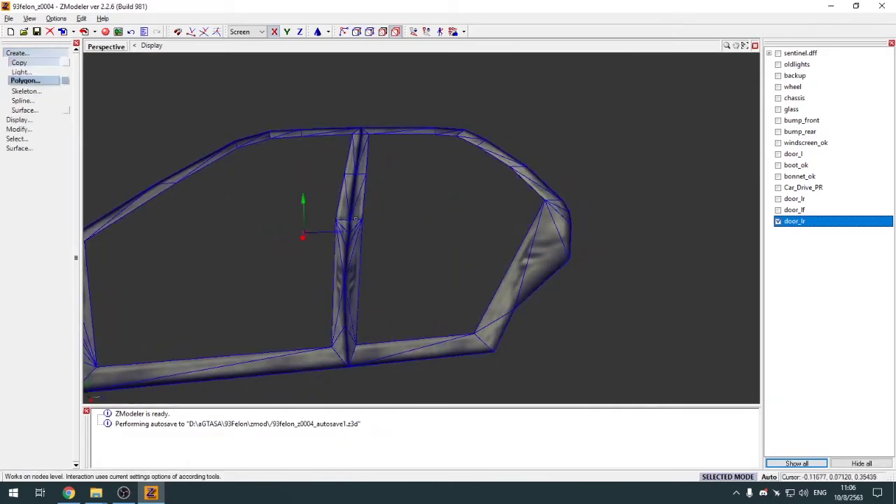
pyautogui.click(355, 218)
pyautogui.click(779, 221)
pyautogui.click(19, 53)
# Mirror the copied door frame along the X axis in the Front viewport to form the opposite side's frame
pyautogui.keyDown('alt'); pyautogui.moveTo(126, 92); pyautogui.dragTo(151, 96, button='middle'); pyautogui.keyUp('alt')
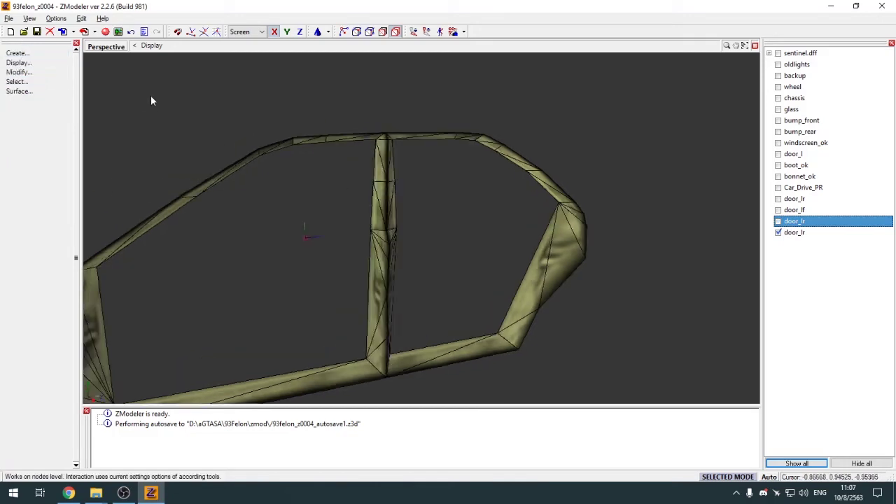
pyautogui.press('w')
pyautogui.click(651, 325)
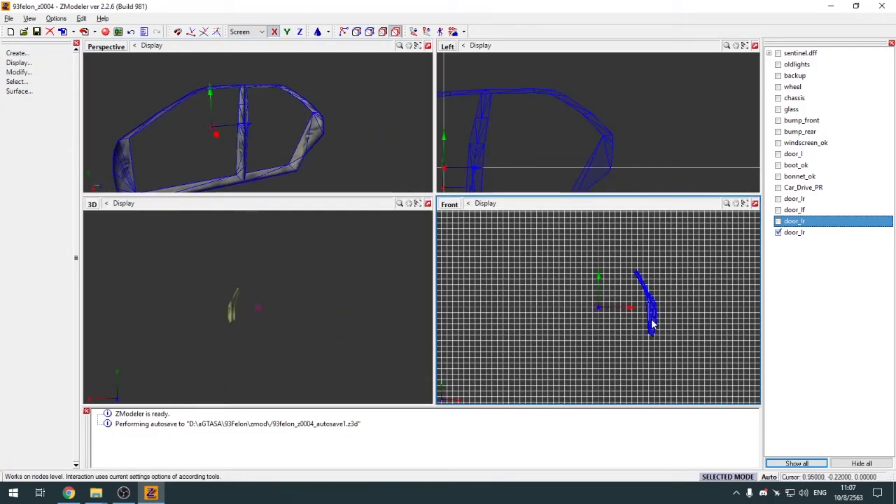
pyautogui.click(651, 324)
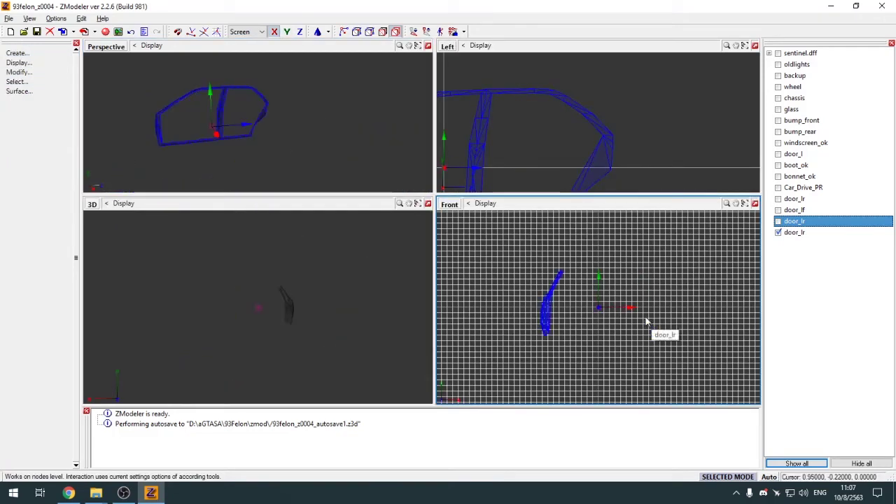
pyautogui.click(222, 131)
pyautogui.press('w')
pyautogui.keyDown('alt'); pyautogui.moveTo(280, 161); pyautogui.dragTo(453, 184, button='middle'); pyautogui.keyUp('alt')
pyautogui.click(18, 72)
pyautogui.click(21, 91)
pyautogui.click(360, 239)
# Show the original left door frame and hide the mirrored copy
pyautogui.click(779, 221)
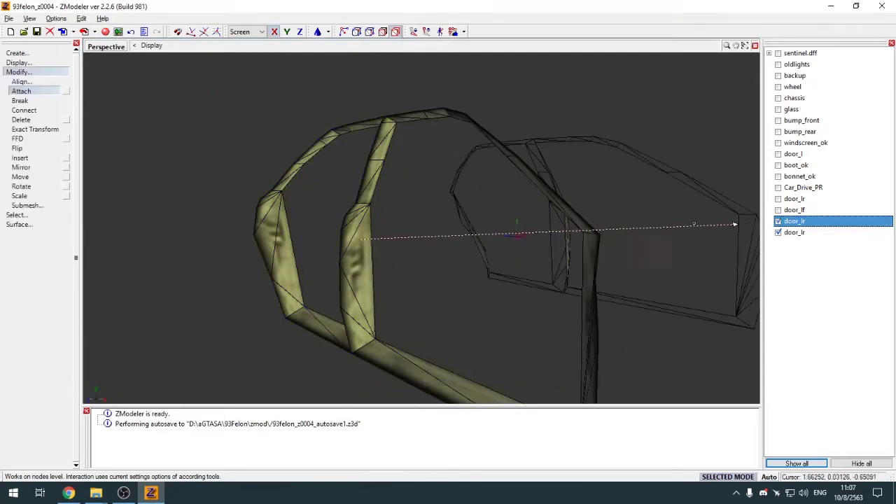
pyautogui.click(43, 72)
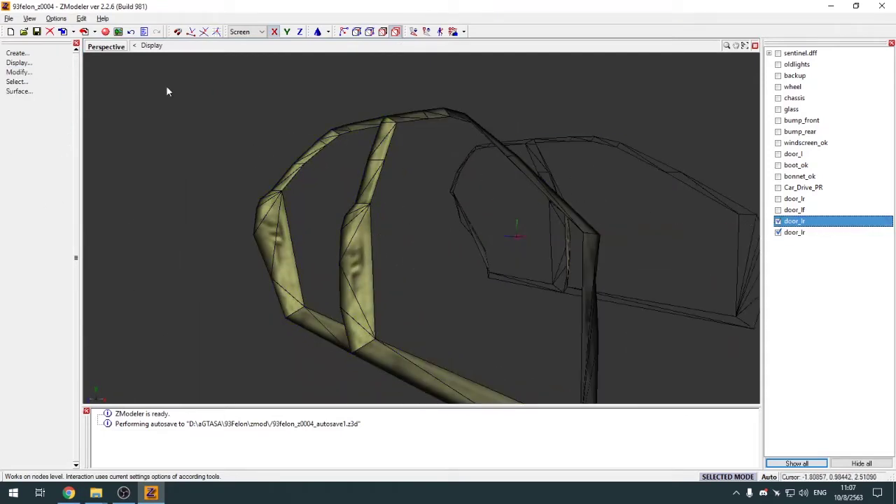
pyautogui.click(777, 232)
pyautogui.keyDown('alt'); pyautogui.moveTo(707, 185); pyautogui.dragTo(607, 171, button='middle'); pyautogui.keyUp('alt')
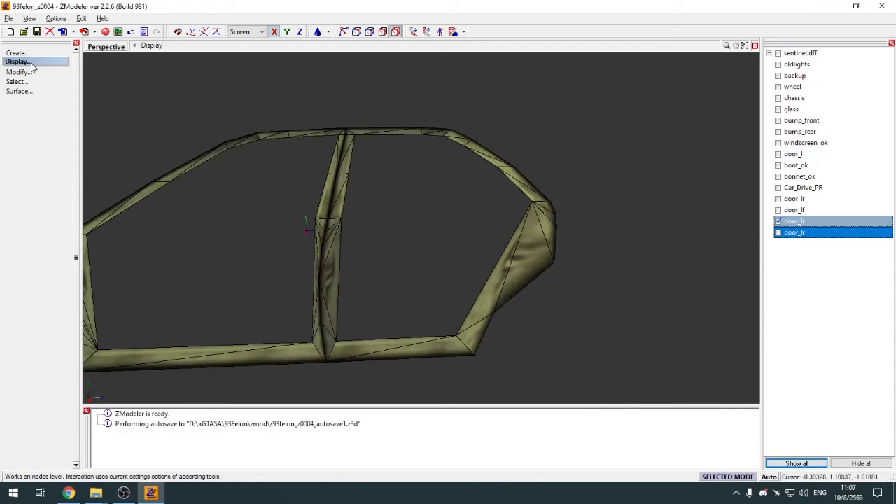
# Make another copy of the left door frame for splitting and hide the original
pyautogui.click(17, 52)
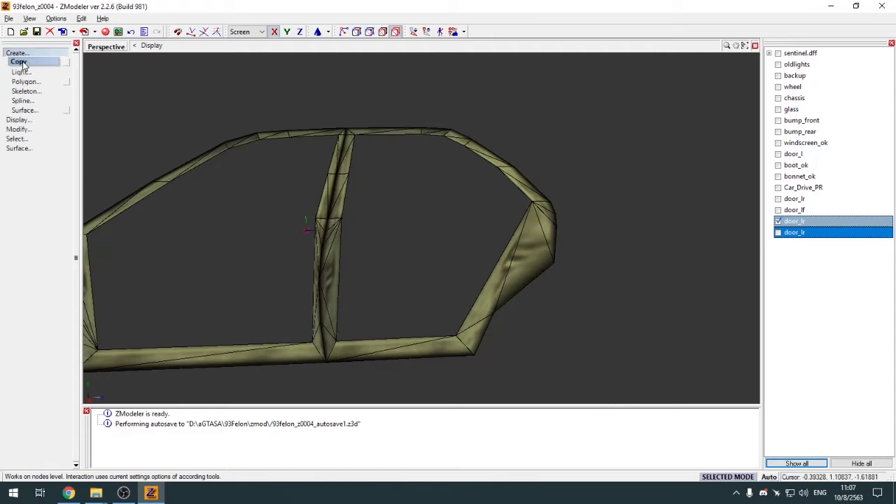
pyautogui.click(26, 81)
pyautogui.click(778, 221)
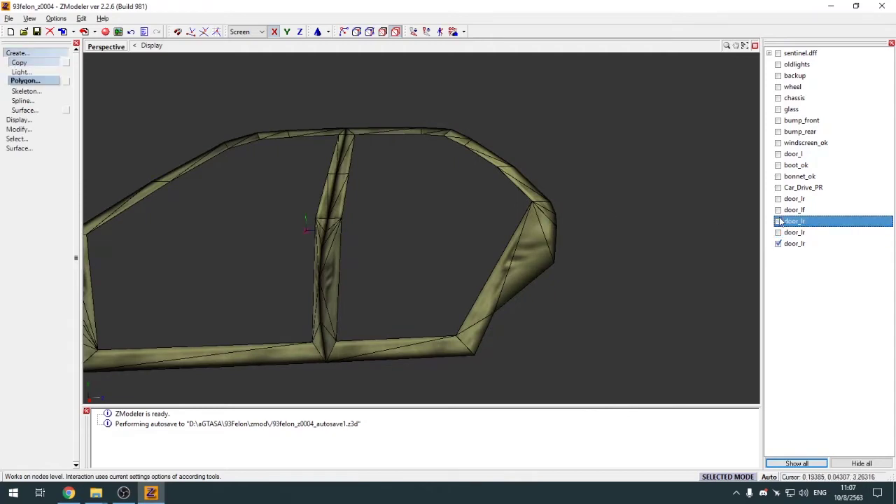
pyautogui.click(33, 53)
# Select the polygons of the rear door section, including its half of the centre pillar, on the newly copied frame
pyautogui.press('7')
pyautogui.keyDown('alt'); pyautogui.moveTo(424, 168); pyautogui.dragTo(333, 164, button='middle'); pyautogui.keyUp('alt')
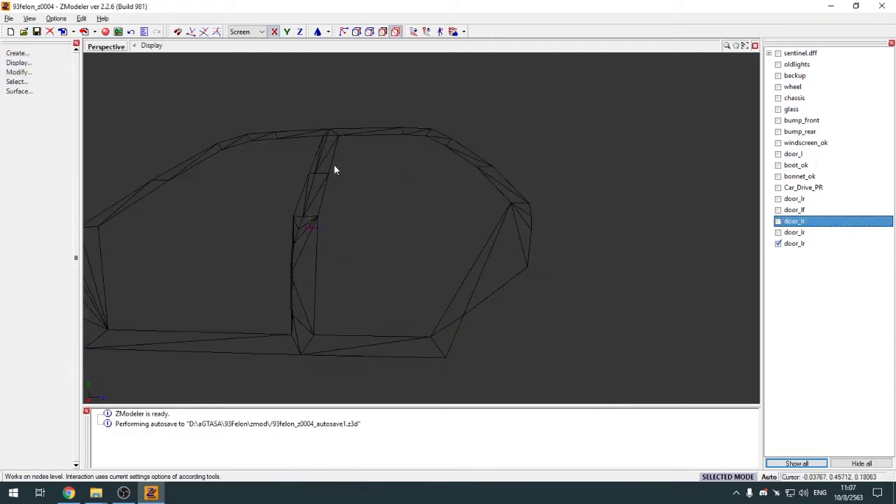
pyautogui.press('3')
pyautogui.hotkey('ctrl', 'd')
pyautogui.press('q')
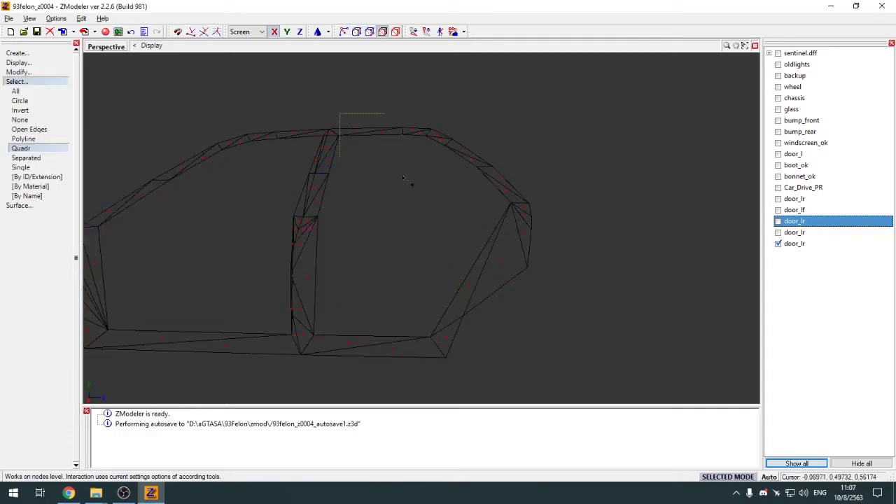
pyautogui.moveTo(403, 179); pyautogui.dragTo(592, 380)
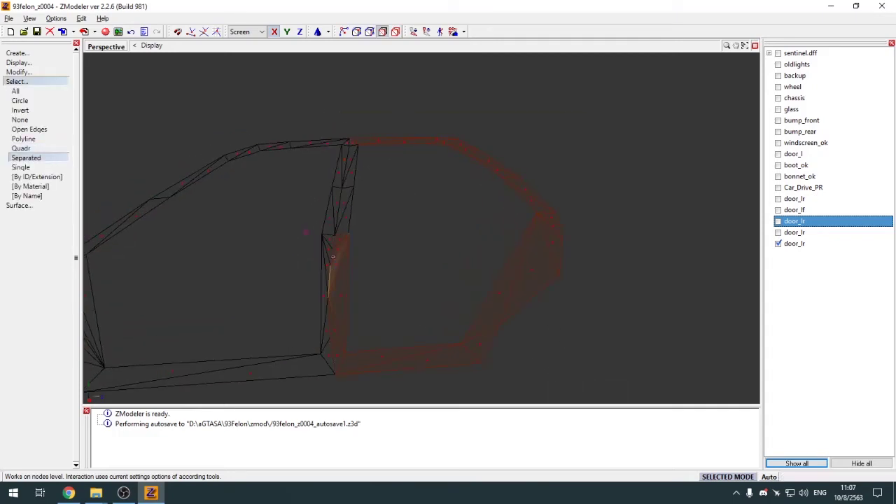
# Detach the selected rear door polygons from the copied frame as a separate object
pyautogui.press('d')
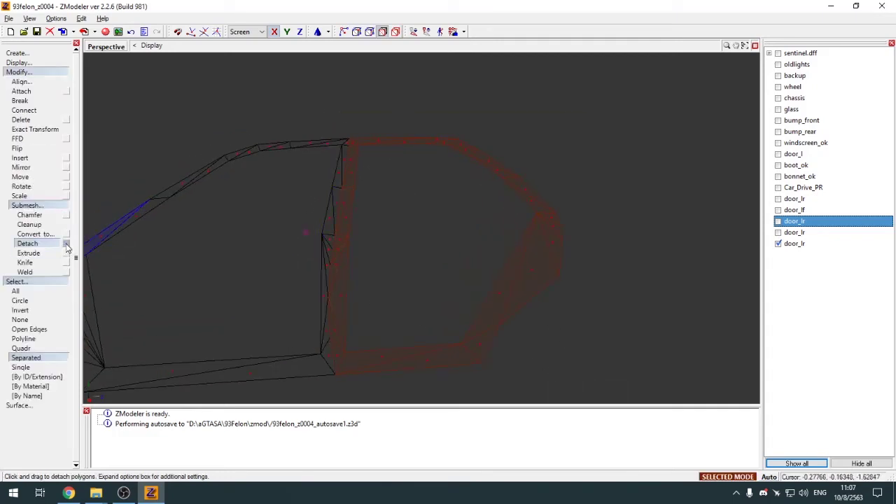
pyautogui.click(67, 243)
pyautogui.click(163, 143)
pyautogui.click(35, 74)
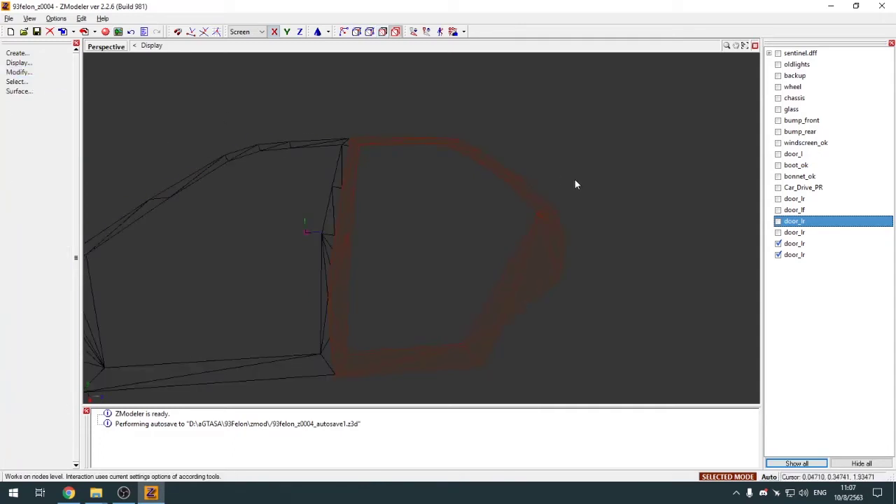
pyautogui.click(791, 244)
pyautogui.click(346, 239)
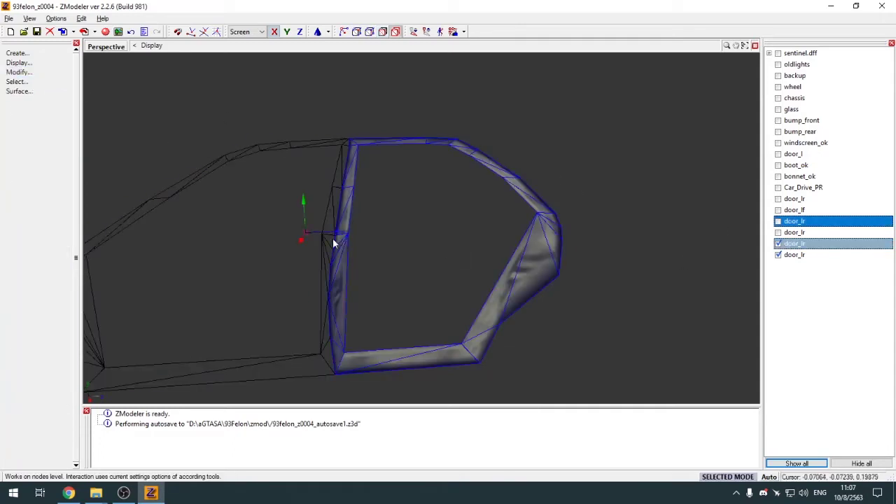
pyautogui.click(328, 242)
pyautogui.press('a')
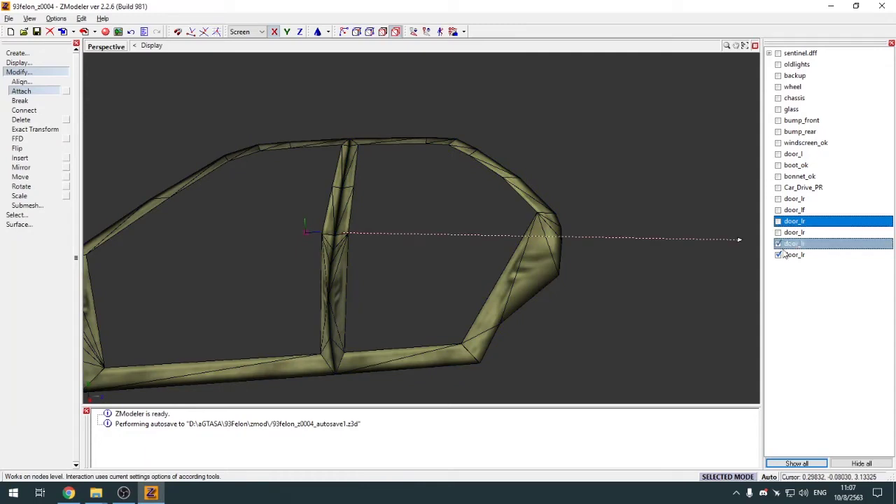
pyautogui.click(776, 212)
pyautogui.click(778, 199)
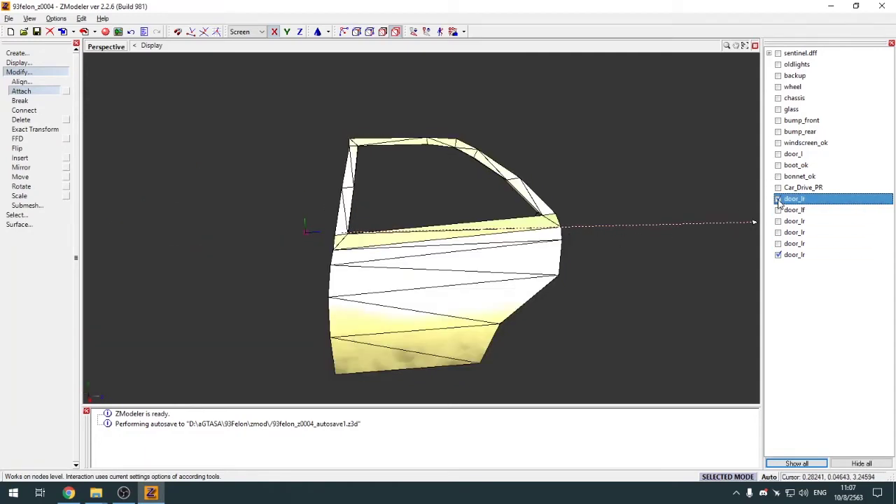
pyautogui.click(7, 72)
pyautogui.click(777, 198)
pyautogui.moveTo(641, 273); pyautogui.dragTo(536, 250, button='middle')
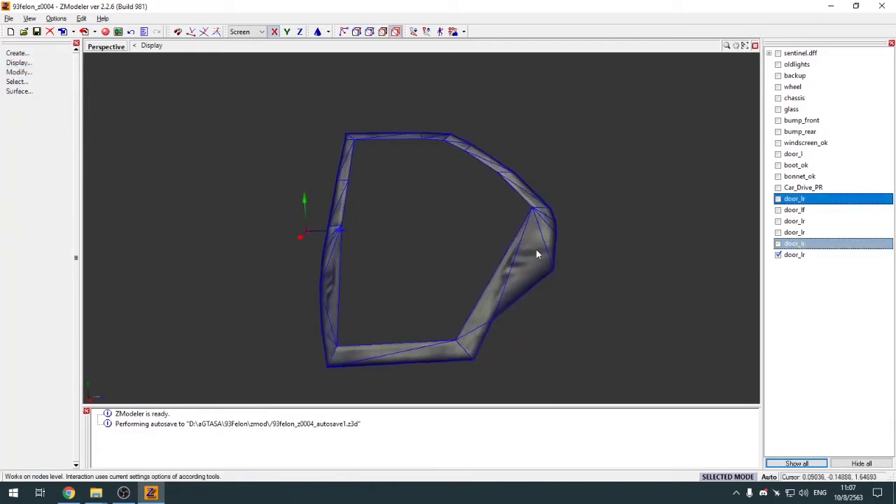
# Attach the detached rear frame section to the outer rear door panel door_lr
pyautogui.press('a')
pyautogui.click(536, 247)
pyautogui.click(779, 200)
pyautogui.click(446, 260)
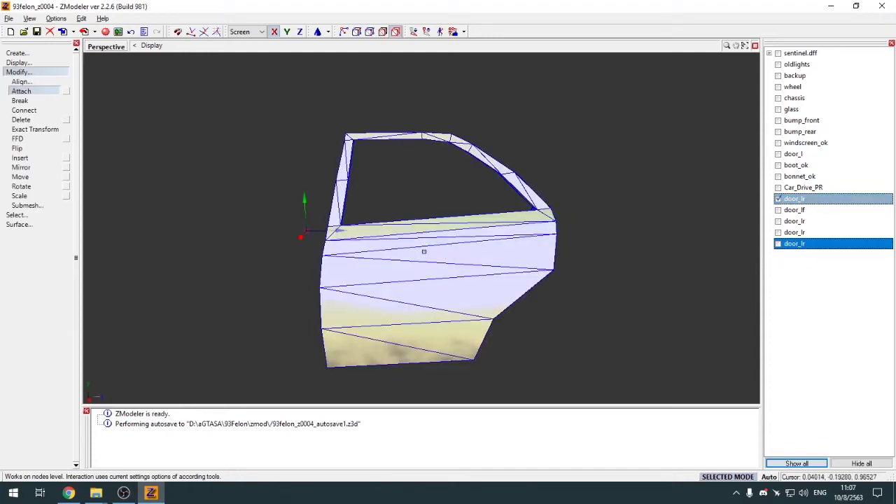
pyautogui.click(49, 73)
# Hide the rear door and show the front door panel door_lf together with the remaining front frame section
pyautogui.click(778, 188)
pyautogui.click(777, 188)
pyautogui.click(778, 198)
pyautogui.click(778, 210)
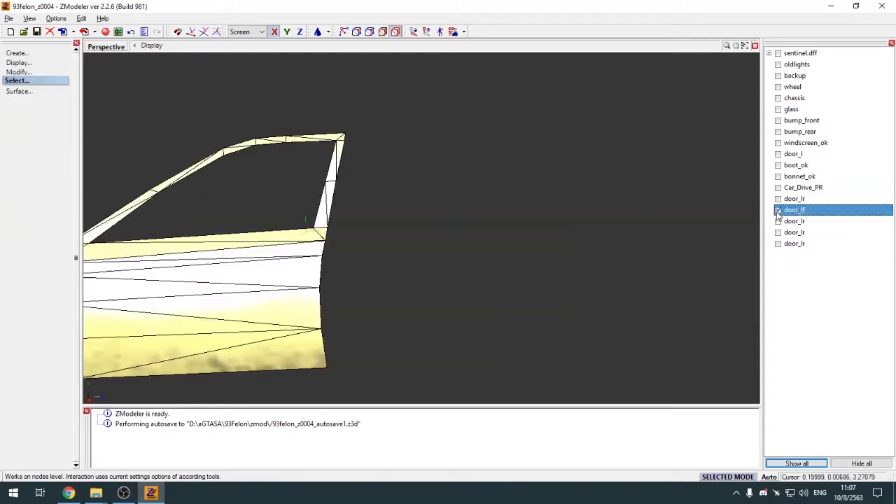
pyautogui.moveTo(602, 251)
pyautogui.mouseDown(button='middle')
pyautogui.moveTo(579, 253)
pyautogui.moveTo(609, 255)
pyautogui.mouseUp(button='middle')
pyautogui.click(778, 221)
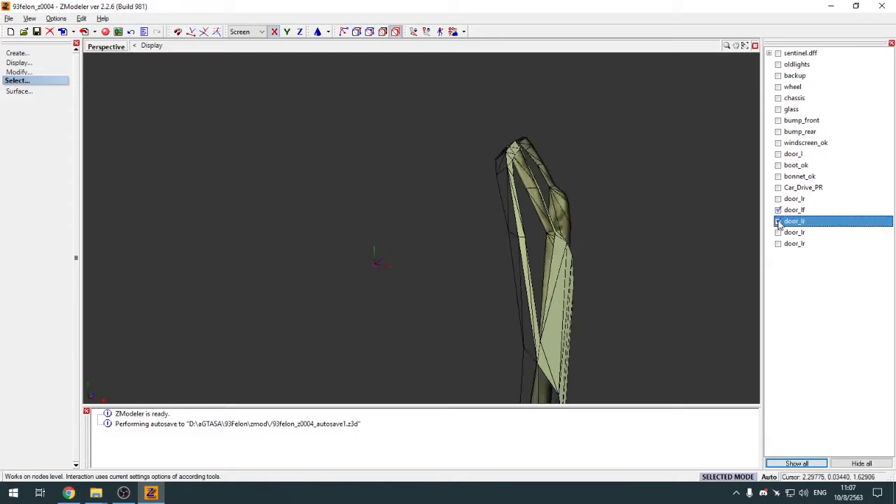
pyautogui.click(778, 221)
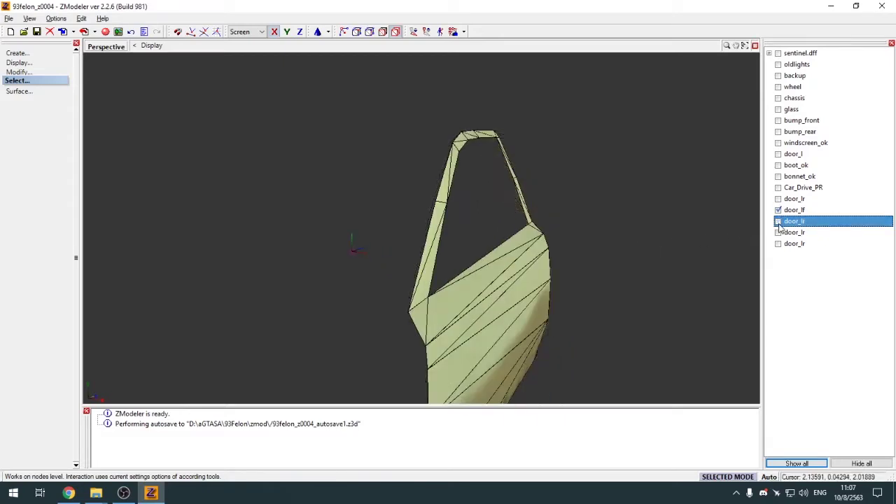
pyautogui.click(777, 232)
pyautogui.click(778, 232)
pyautogui.click(778, 244)
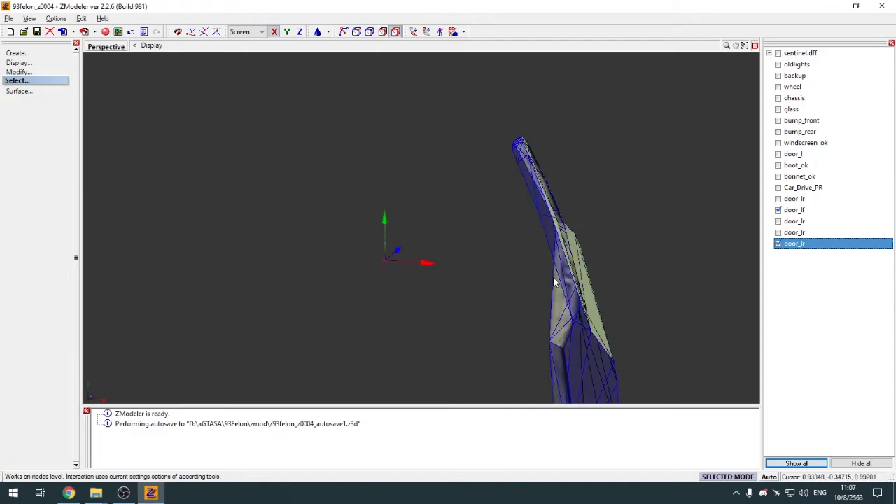
# Attach the front frame section to the front door panel door_lf
pyautogui.click(553, 277)
pyautogui.click(570, 269)
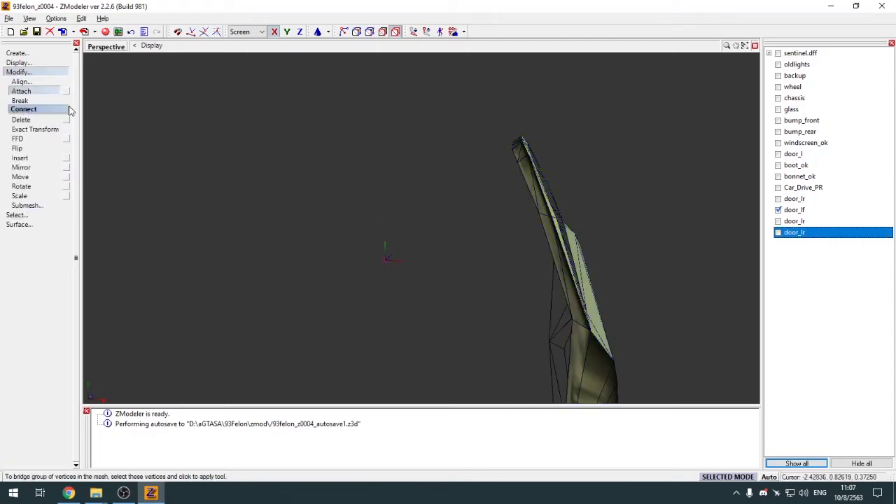
pyautogui.click(65, 74)
# Isolate the door_lr and door_lf parts one at a time and examine the remaining chassis frames and both door panels
pyautogui.click(777, 210)
pyautogui.click(778, 221)
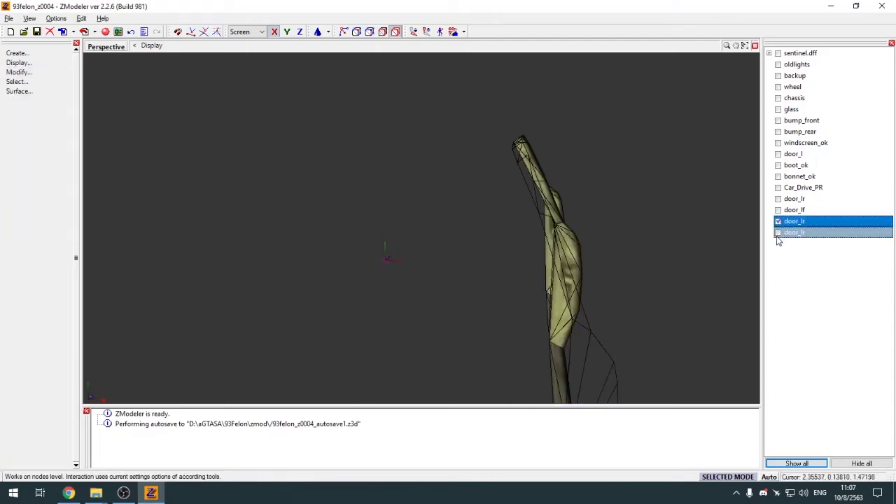
pyautogui.moveTo(728, 235); pyautogui.dragTo(644, 230, button='middle')
pyautogui.click(778, 221)
pyautogui.click(778, 210)
pyautogui.click(778, 210)
pyautogui.click(778, 221)
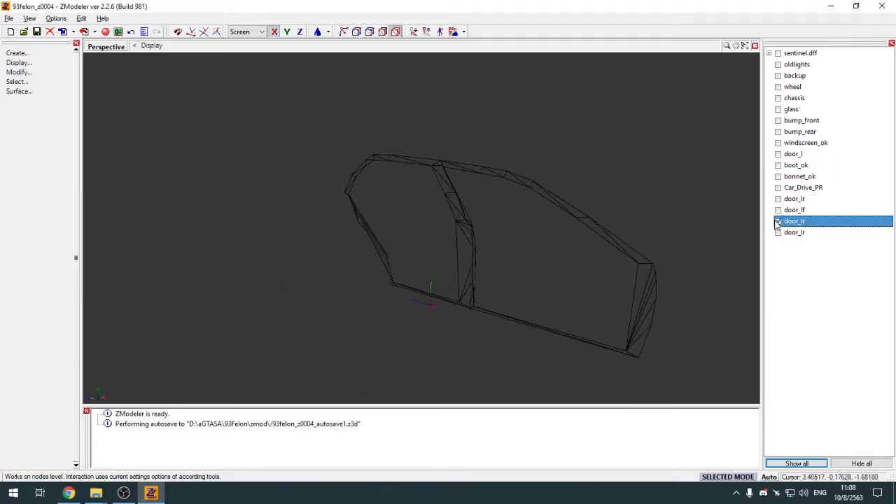
pyautogui.click(778, 221)
pyautogui.click(778, 232)
pyautogui.scroll(3, 576, 221)
pyautogui.click(778, 233)
pyautogui.click(785, 201)
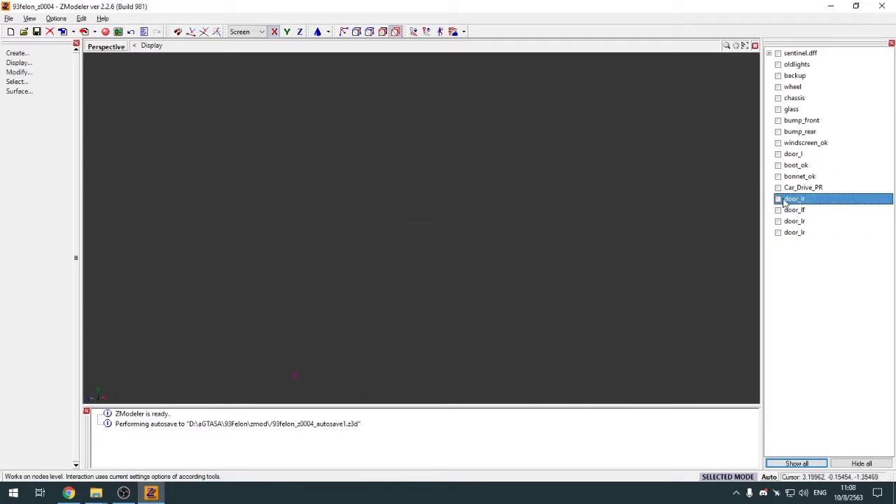
pyautogui.click(777, 199)
pyautogui.moveTo(638, 194); pyautogui.dragTo(462, 202, button='middle')
pyautogui.click(778, 199)
pyautogui.click(777, 210)
pyautogui.click(777, 210)
# Show both full-length chassis door frames together and attach one side's frame to the opposite one
pyautogui.click(778, 222)
pyautogui.click(778, 232)
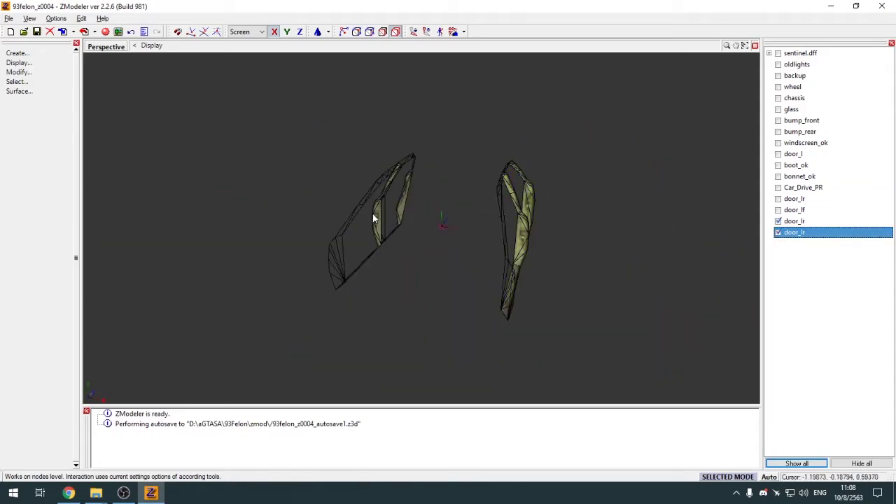
pyautogui.scroll(3, 373, 214)
pyautogui.scroll(-3, 360, 215)
pyautogui.moveTo(360, 216); pyautogui.dragTo(434, 212, button='middle')
pyautogui.press('a')
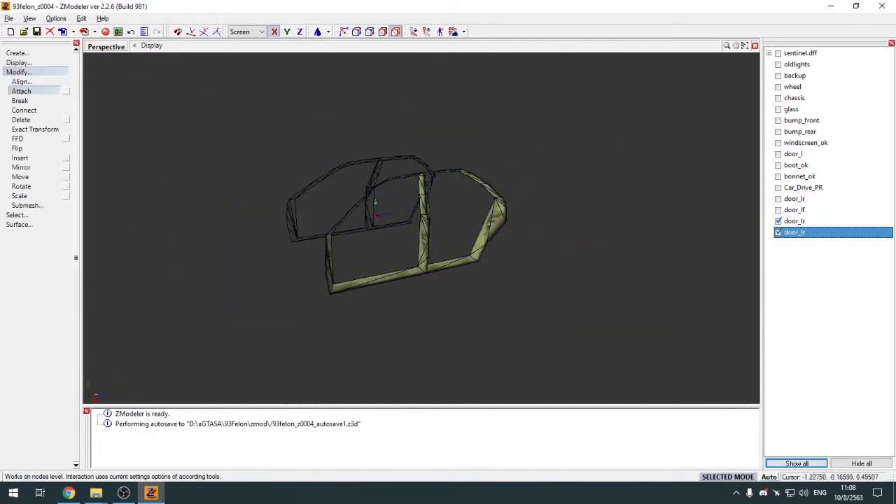
pyautogui.click(419, 218)
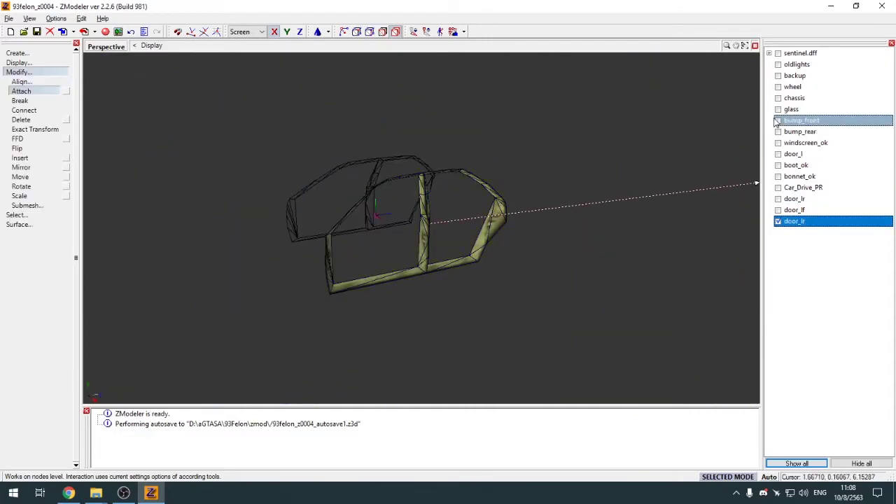
# Show the chassis and attach the combined door frames to it
pyautogui.click(793, 97)
pyautogui.click(38, 64)
pyautogui.click(38, 65)
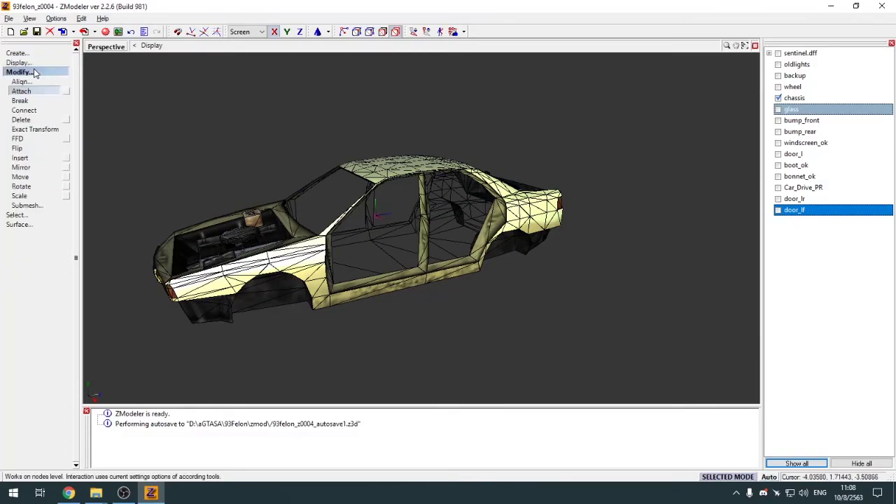
pyautogui.click(35, 72)
# Examine how the attached door frames meet the chassis along the roof, pillars, sills and rear quarter
pyautogui.scroll(3, 291, 180)
pyautogui.moveTo(292, 181); pyautogui.dragTo(280, 182, button='middle')
pyautogui.moveTo(397, 192); pyautogui.dragTo(394, 182, button='middle')
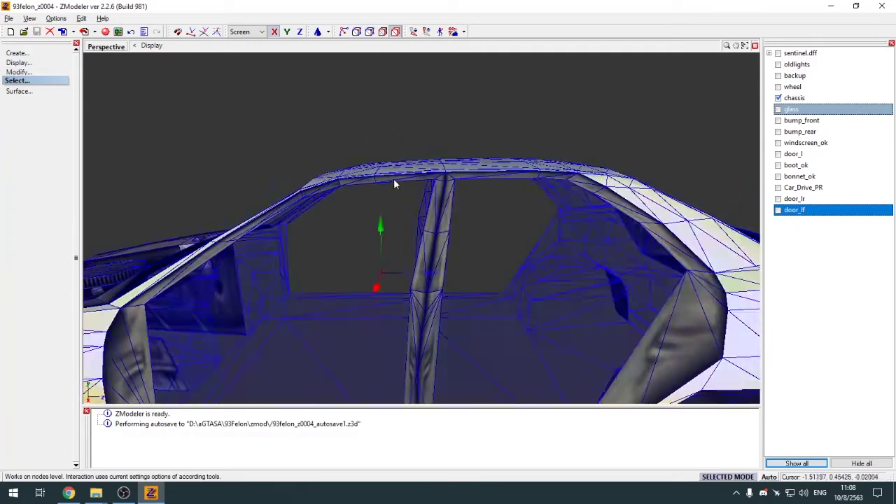
pyautogui.moveTo(508, 218); pyautogui.dragTo(378, 122, button='middle')
pyautogui.moveTo(266, 351); pyautogui.dragTo(248, 166, button='middle')
pyautogui.scroll(-3, 425, 179)
pyautogui.scroll(4, 449, 189)
pyautogui.click(326, 210)
pyautogui.scroll(-4, 326, 210)
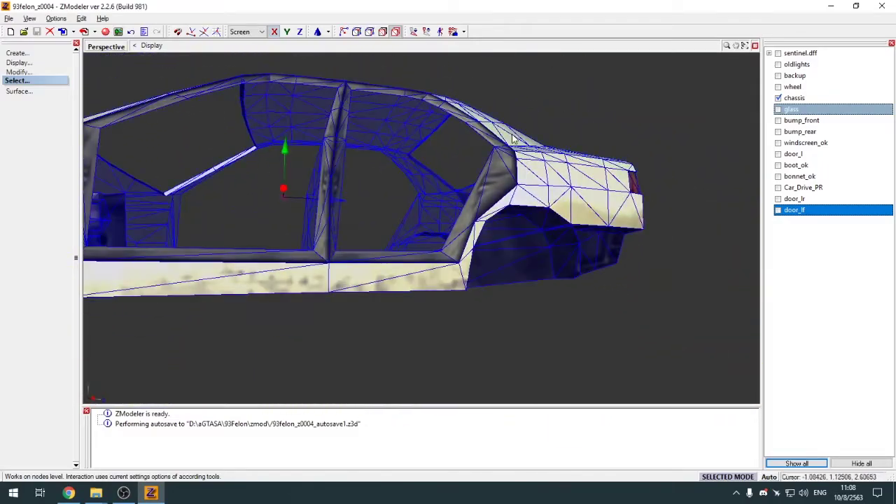
# Hide the chassis, show the reference model sentinel.dff and examine its cabin interior around the rear side windows
pyautogui.click(778, 98)
pyautogui.click(778, 54)
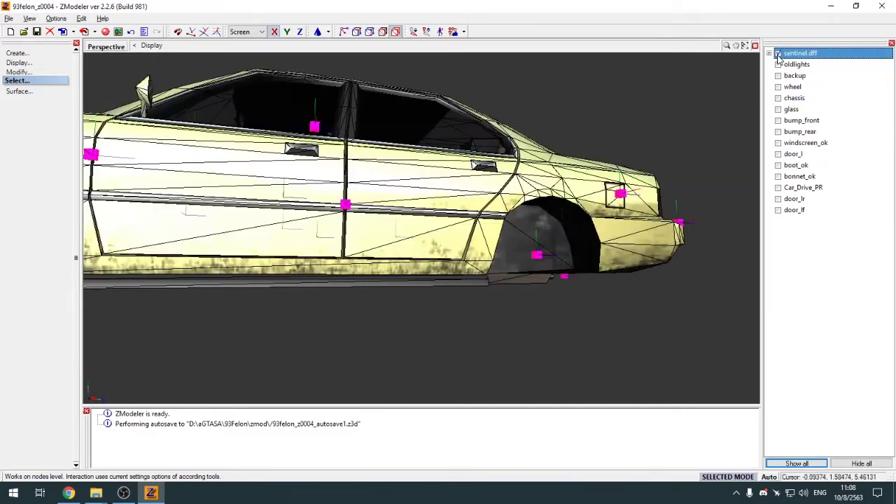
pyautogui.moveTo(476, 217); pyautogui.dragTo(438, 224, button='middle')
pyautogui.press('4')
pyautogui.moveTo(504, 198); pyautogui.dragTo(422, 175, button='middle')
pyautogui.scroll(4, 421, 175)
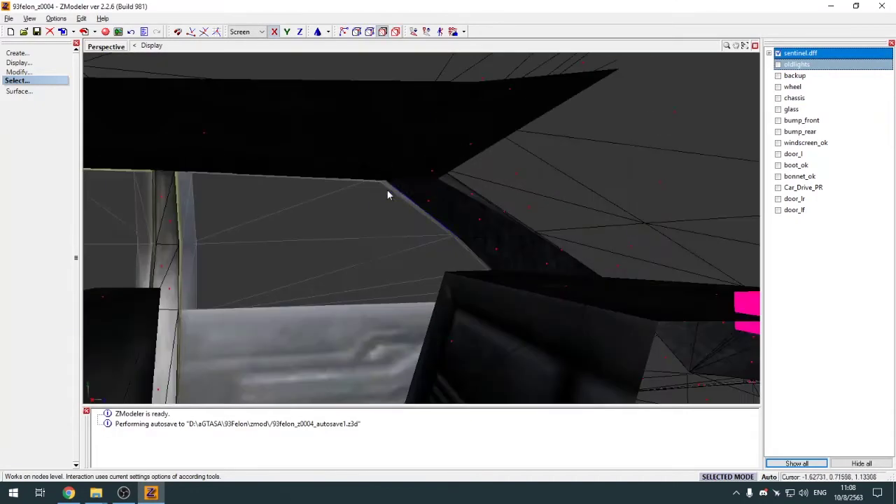
pyautogui.scroll(-2, 390, 194)
# Expand the sentinel hierarchy down to the contents of chassis_dummy and hide the rear right door, door_rr_dummy
pyautogui.click(769, 53)
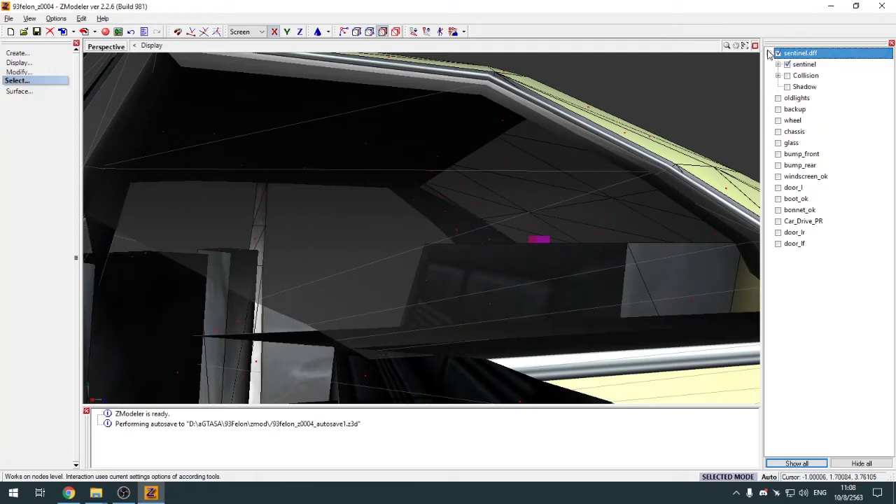
pyautogui.click(787, 66)
pyautogui.click(778, 64)
pyautogui.click(787, 76)
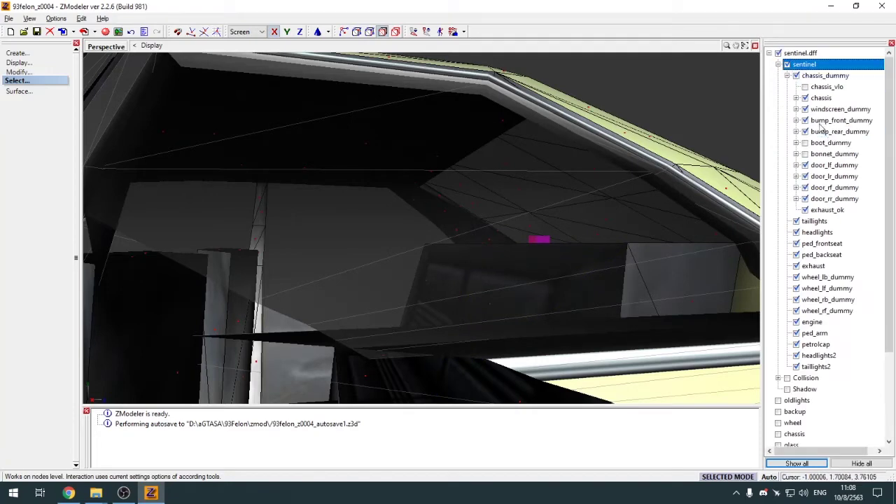
pyautogui.click(805, 199)
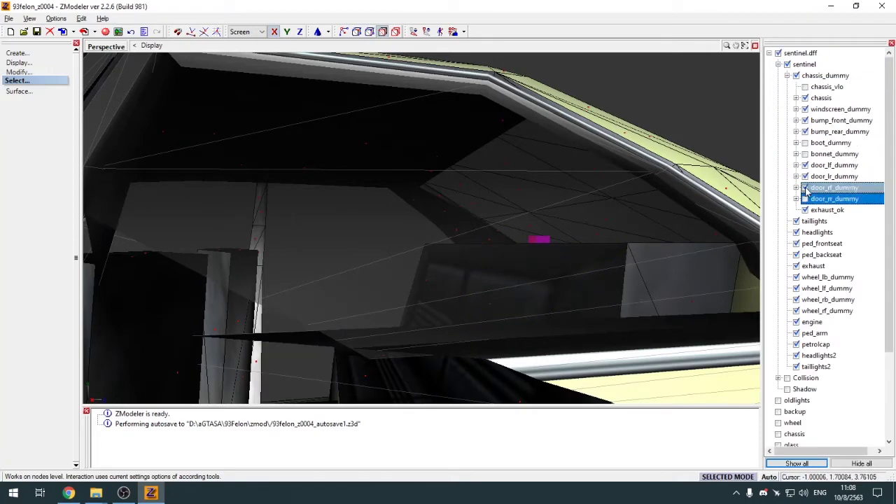
# Hide door_lr_dummy and select the rear seat's backrest, cushion and base with Select Separated
pyautogui.click(805, 177)
pyautogui.scroll(-3, 387, 241)
pyautogui.press('s')
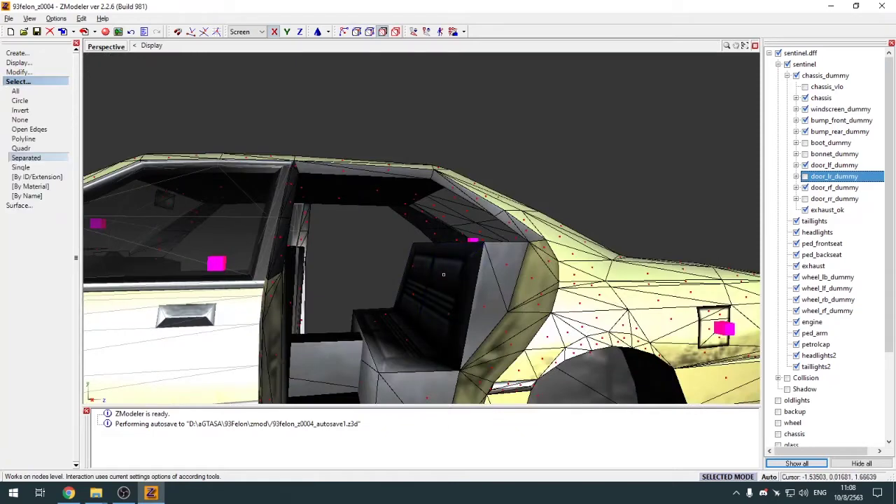
pyautogui.click(440, 274)
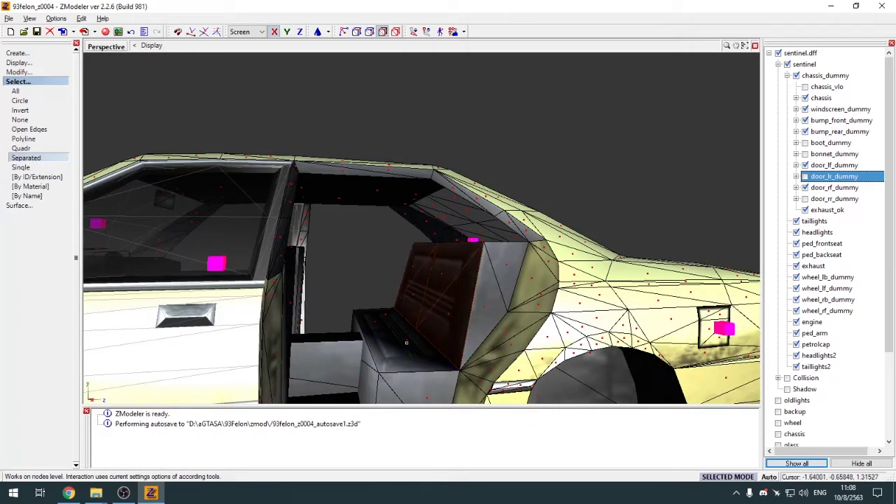
pyautogui.click(406, 339)
pyautogui.scroll(-3, 406, 340)
pyautogui.moveTo(406, 340); pyautogui.dragTo(332, 252, button='middle')
pyautogui.scroll(3, 401, 283)
pyautogui.click(432, 310)
pyautogui.scroll(-2, 432, 310)
pyautogui.scroll(3, 483, 203)
pyautogui.scroll(-3, 483, 217)
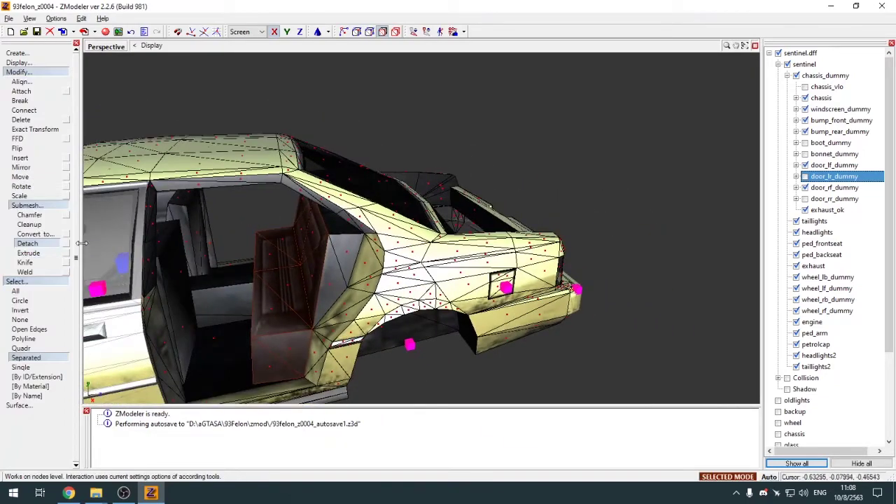
# Detach the selected rear seat to a new object and move that object to the root of the scene tree
pyautogui.click(42, 243)
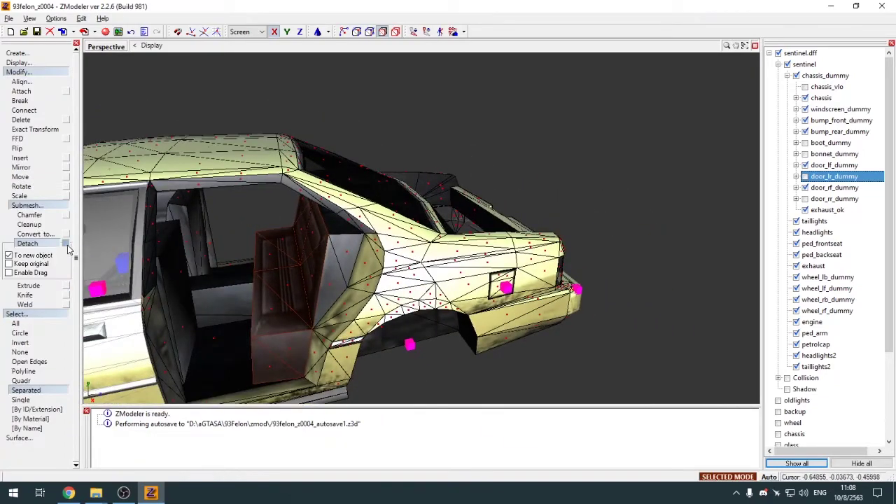
pyautogui.click(537, 234)
pyautogui.click(840, 221)
pyautogui.scroll(-4, 840, 221)
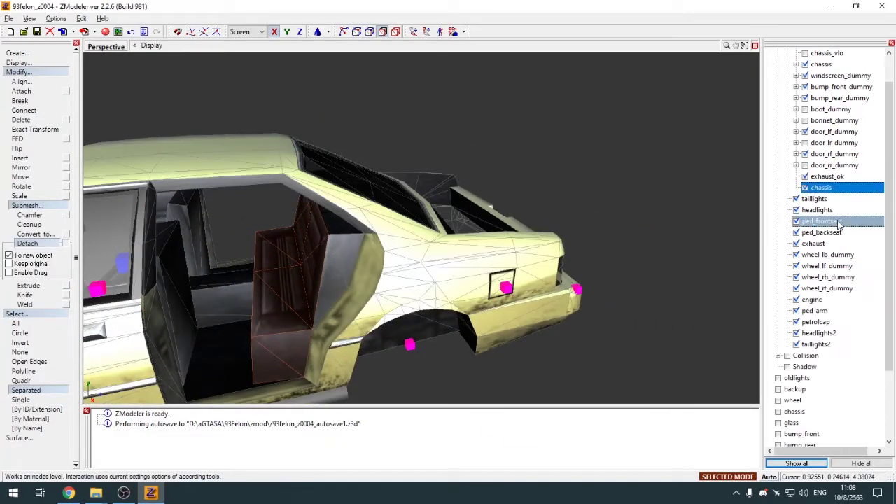
pyautogui.moveTo(810, 448); pyautogui.dragTo(808, 445)
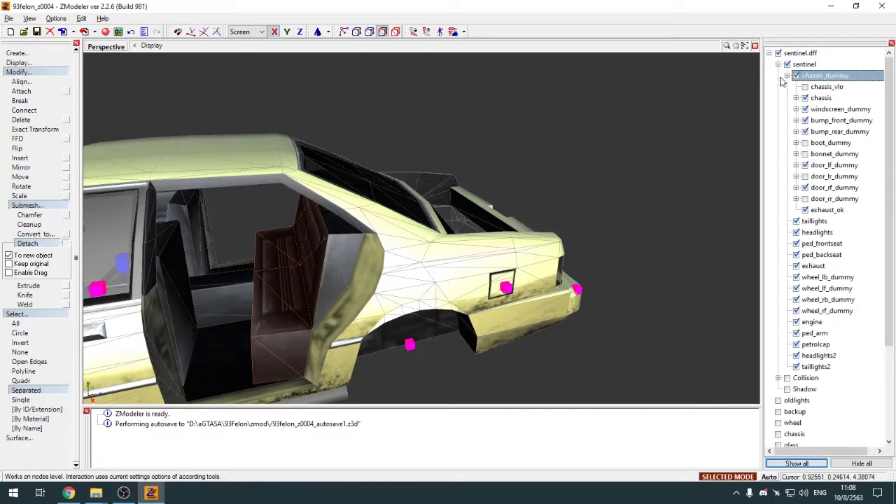
# Hide the whole sentinel.dff hierarchy and show the root-level chassis together with the detached seat
pyautogui.click(770, 53)
pyautogui.click(778, 54)
pyautogui.click(28, 71)
pyautogui.click(28, 82)
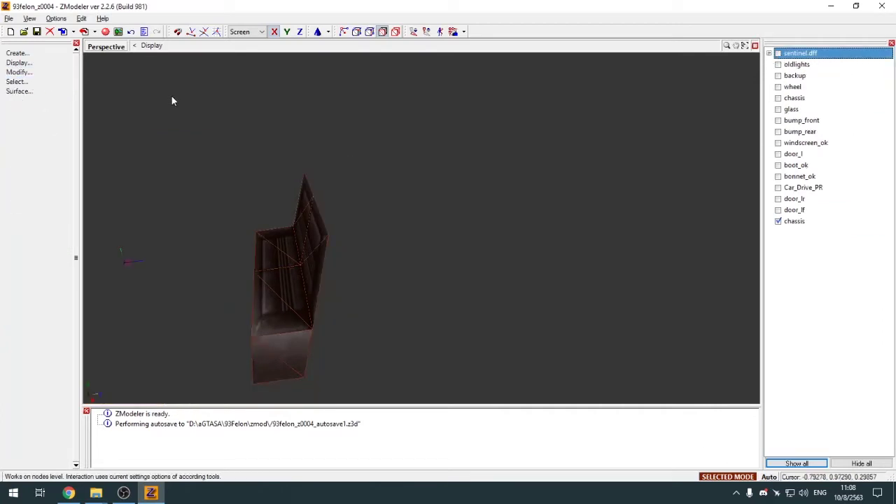
pyautogui.moveTo(172, 98); pyautogui.dragTo(392, 222, button='middle')
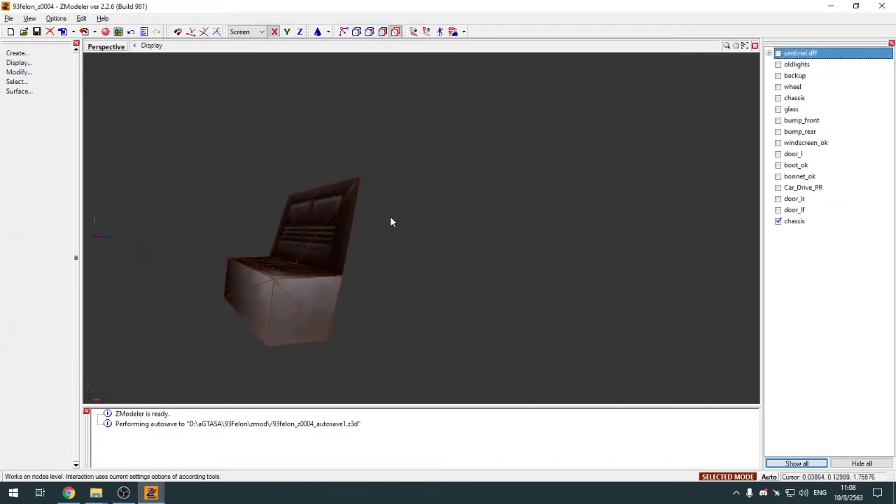
pyautogui.click(778, 98)
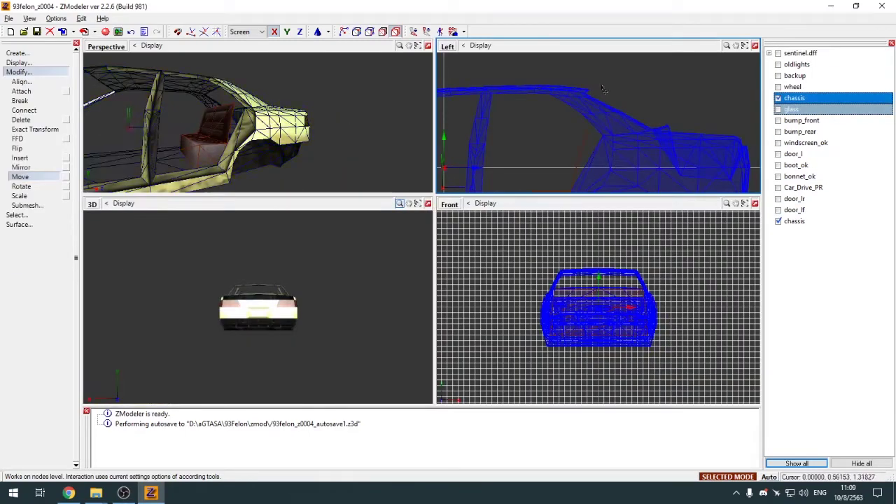
# Move the detached rear seat slightly forward inside the chassis in the Left view
pyautogui.scroll(3, 590, 149)
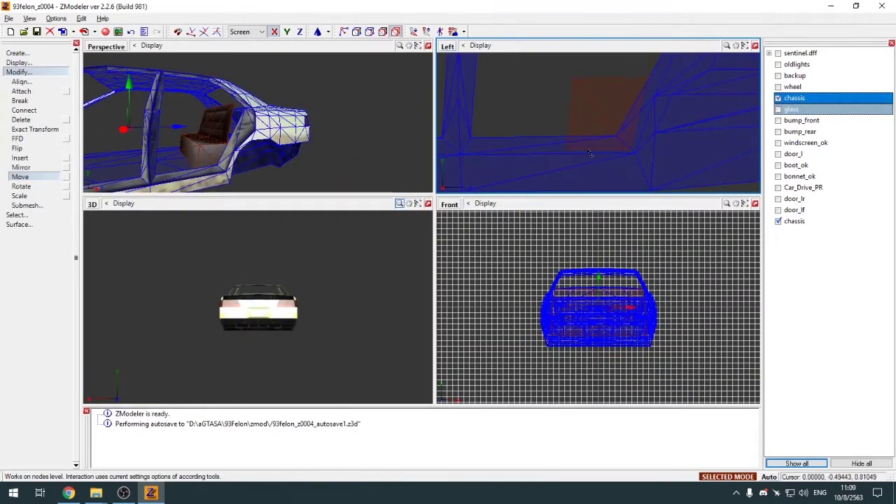
pyautogui.scroll(-4, 581, 159)
pyautogui.click(592, 135)
pyautogui.moveTo(592, 135); pyautogui.dragTo(590, 134)
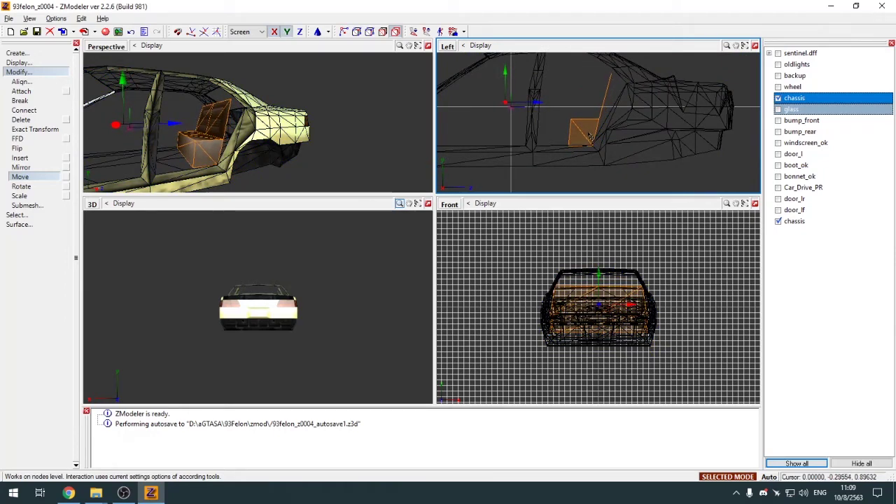
# Lower the top vertices of the seat's backrest in the Left view
pyautogui.moveTo(590, 136); pyautogui.dragTo(590, 167, button='middle')
pyautogui.scroll(2, 609, 126)
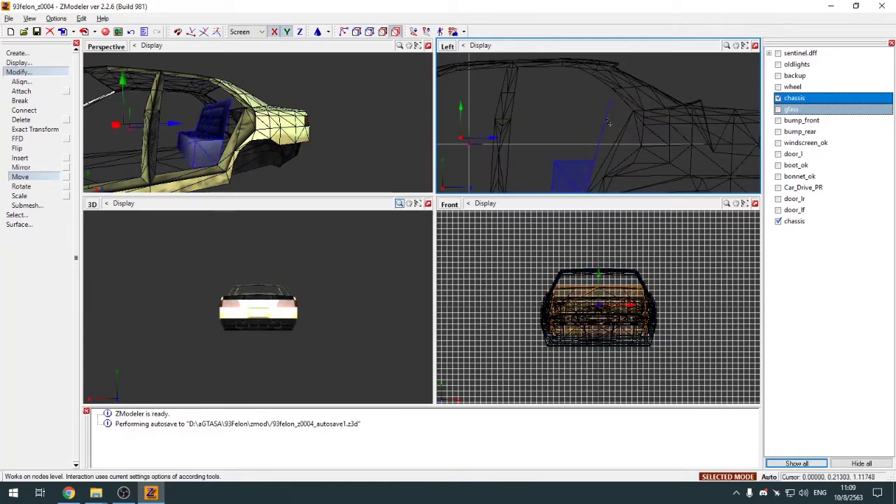
pyautogui.press('1')
pyautogui.press('q')
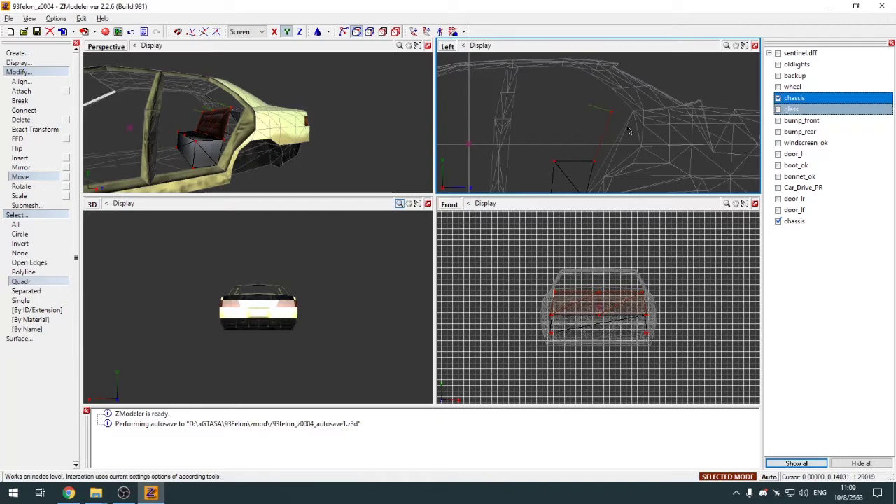
# Select the seat vertices where the backrest meets the cushion at one end of the seat
pyautogui.click(428, 45)
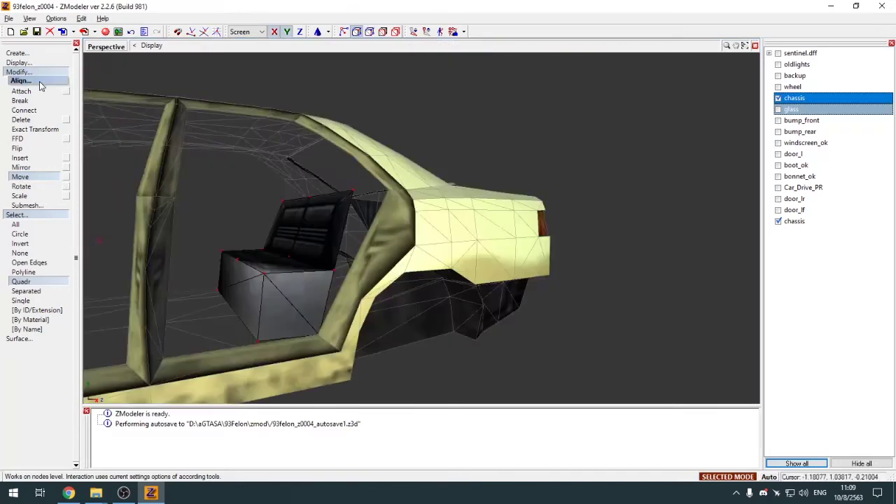
pyautogui.click(28, 73)
pyautogui.click(26, 82)
pyautogui.scroll(-3, 409, 210)
pyautogui.scroll(4, 389, 215)
pyautogui.moveTo(408, 210)
pyautogui.mouseDown(button='middle')
pyautogui.moveTo(388, 216)
pyautogui.moveTo(420, 214)
pyautogui.mouseUp(button='middle')
pyautogui.scroll(3, 630, 313)
pyautogui.moveTo(581, 285); pyautogui.dragTo(636, 317, button='middle')
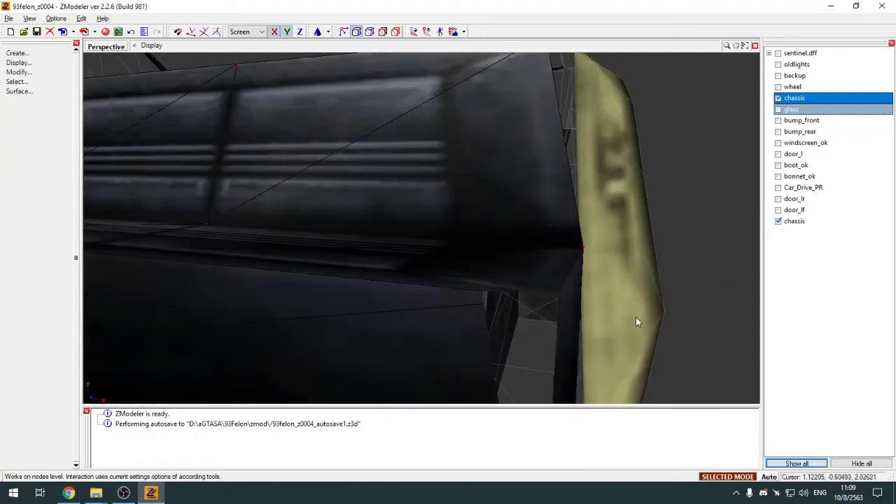
pyautogui.scroll(-4, 636, 317)
pyautogui.press('q')
pyautogui.moveTo(583, 221); pyautogui.dragTo(608, 248)
pyautogui.moveTo(609, 249); pyautogui.dragTo(617, 289, button='middle')
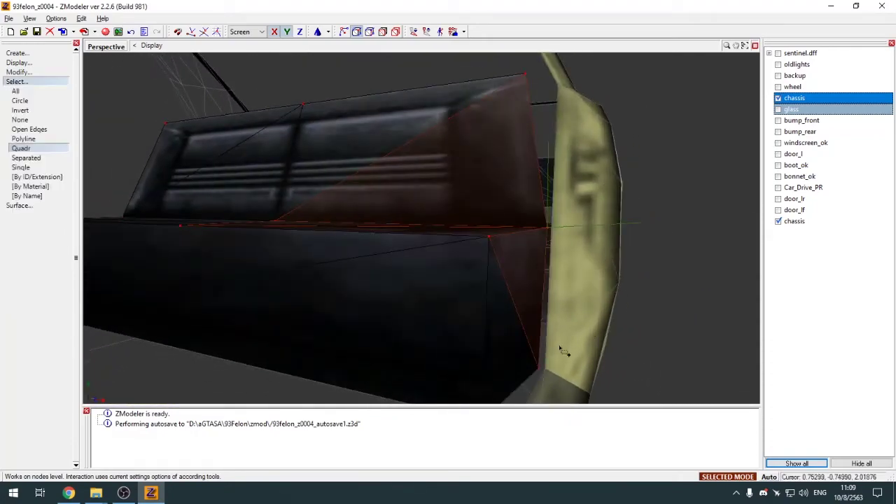
# Add the matching backrest-to-cushion vertices at the opposite end of the seat to the selection
pyautogui.moveTo(540, 352); pyautogui.dragTo(594, 324, button='middle')
pyautogui.scroll(-3, 593, 325)
pyautogui.scroll(4, 302, 264)
pyautogui.moveTo(287, 247); pyautogui.dragTo(314, 277)
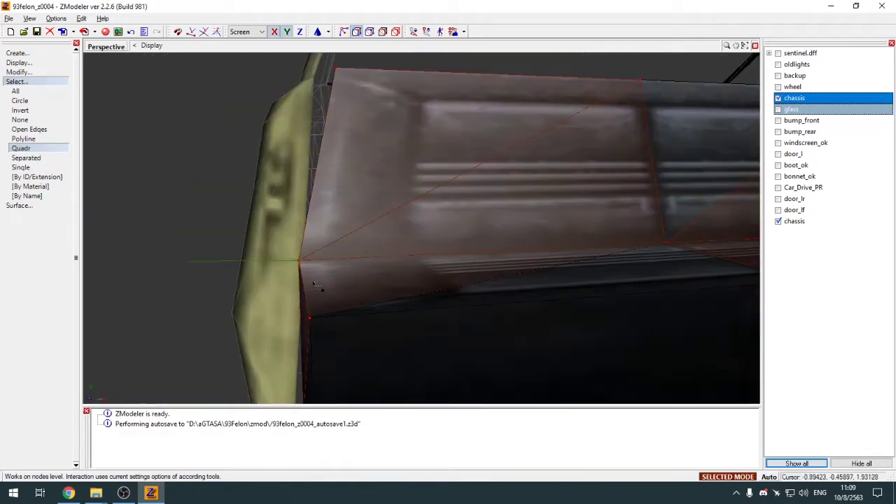
pyautogui.moveTo(315, 276); pyautogui.dragTo(318, 290, button='middle')
# Adjust the seat's vertex selection in the Left view, checking its rear corners against the chassis in the Front view
pyautogui.hotkey('alt', 'w')
pyautogui.press('m')
pyautogui.press('y')
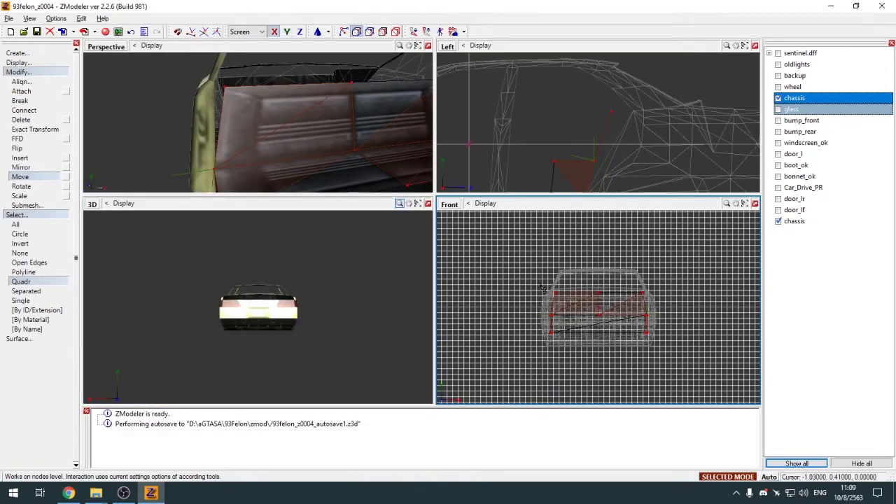
pyautogui.scroll(9, 581, 292)
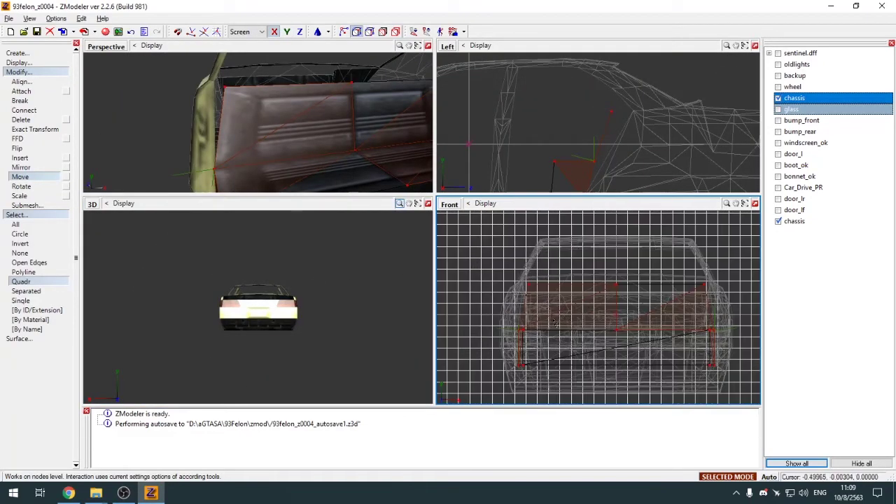
pyautogui.scroll(-3, 557, 308)
pyautogui.scroll(1, 224, 184)
pyautogui.moveTo(224, 186); pyautogui.dragTo(249, 187, button='middle')
pyautogui.scroll(3, 616, 181)
pyautogui.scroll(-4, 592, 152)
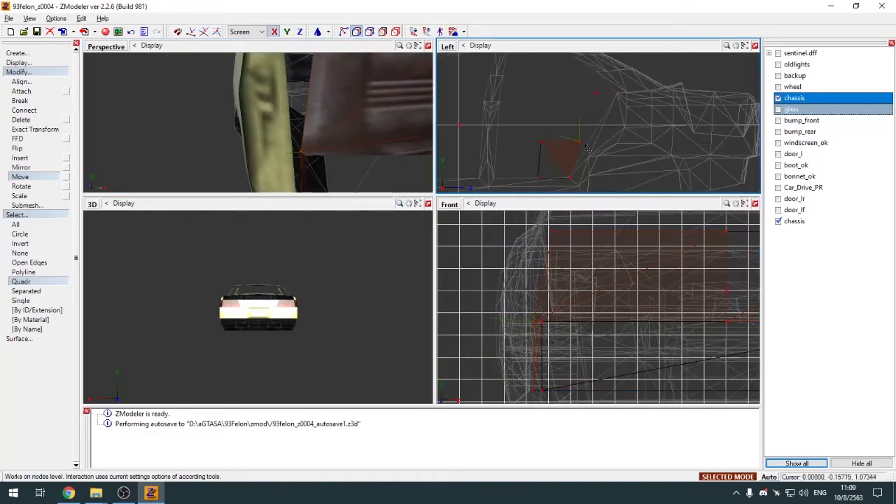
pyautogui.moveTo(584, 103); pyautogui.dragTo(601, 150)
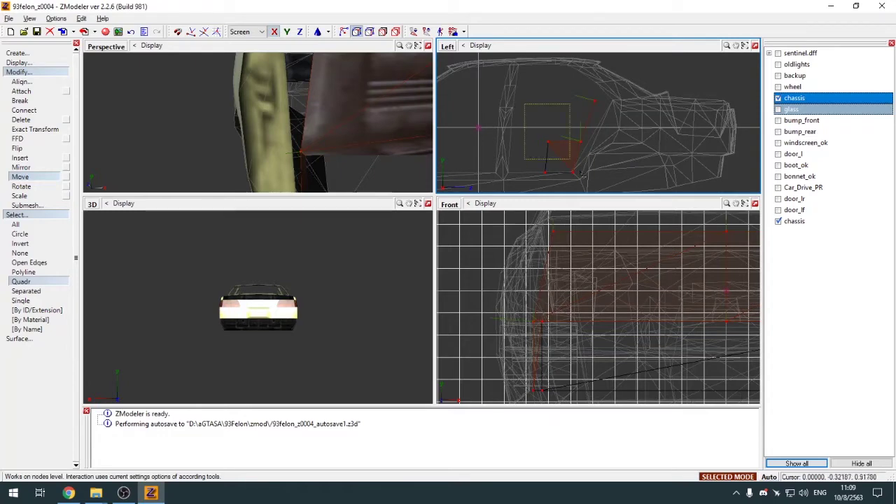
pyautogui.scroll(3, 583, 175)
pyautogui.scroll(-3, 592, 145)
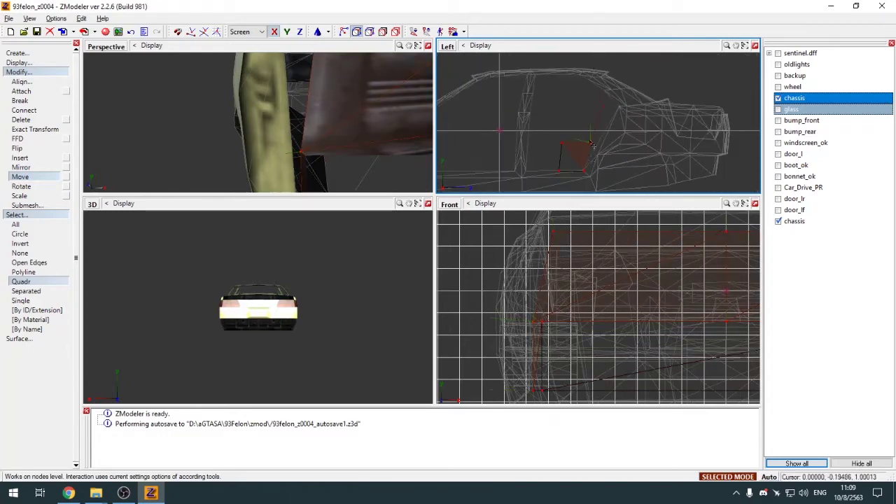
pyautogui.scroll(2, 603, 113)
pyautogui.moveTo(572, 95); pyautogui.dragTo(630, 172)
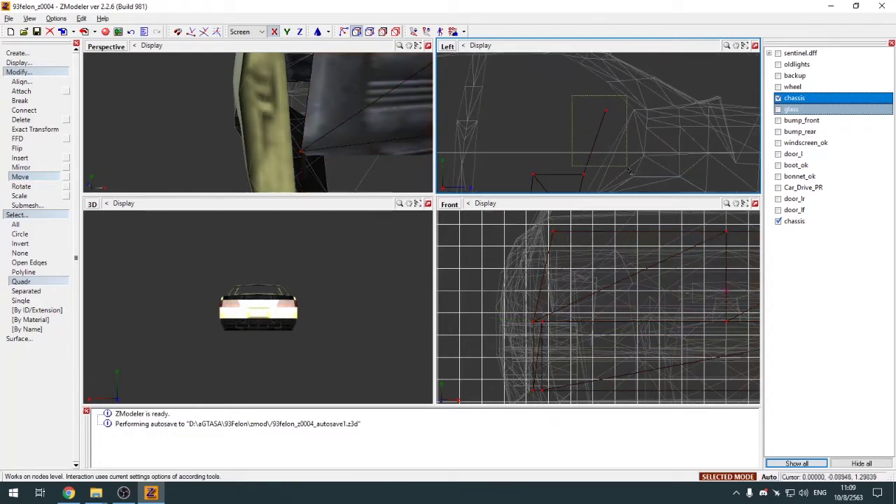
# Scale the selected seat vertices outward along X so the rear corners reach closer to the chassis door frames
pyautogui.scroll(2, 536, 310)
pyautogui.press('s')
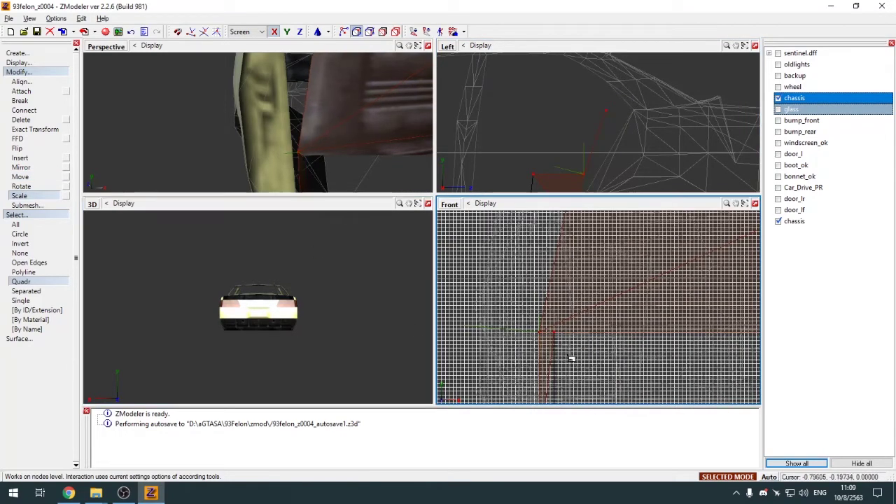
pyautogui.press('Tab')
pyautogui.click(39, 73)
pyautogui.click(40, 82)
pyautogui.keyDown('alt'); pyautogui.moveTo(286, 165); pyautogui.dragTo(286, 161); pyautogui.keyUp('alt')
pyautogui.scroll(-3, 287, 158)
pyautogui.hotkey('alt', 'w')
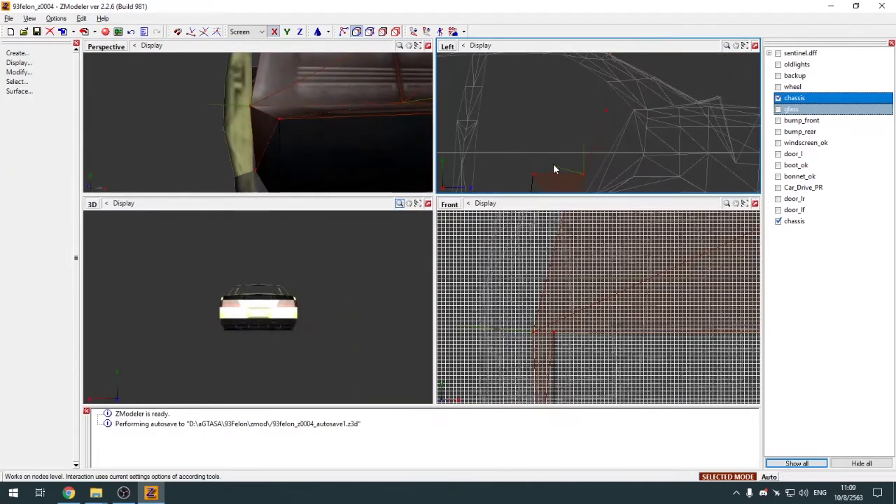
pyautogui.scroll(3, 576, 130)
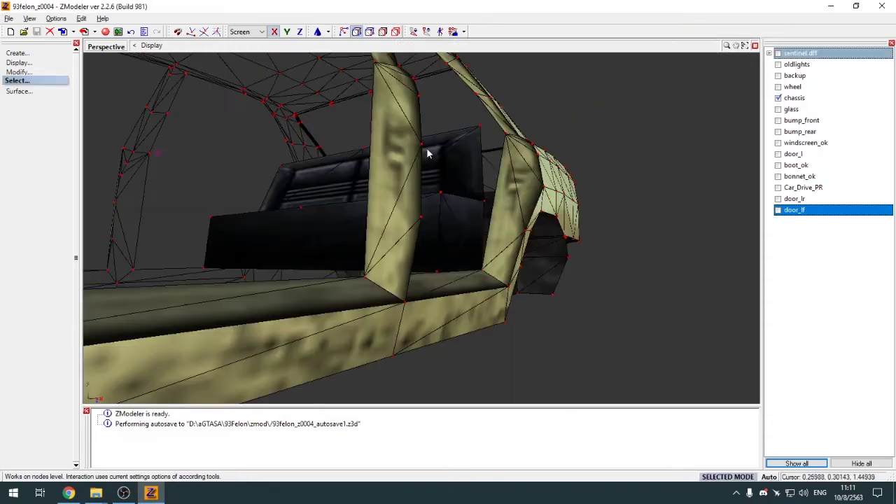
pyautogui.hotkey('alt', 'Tab')
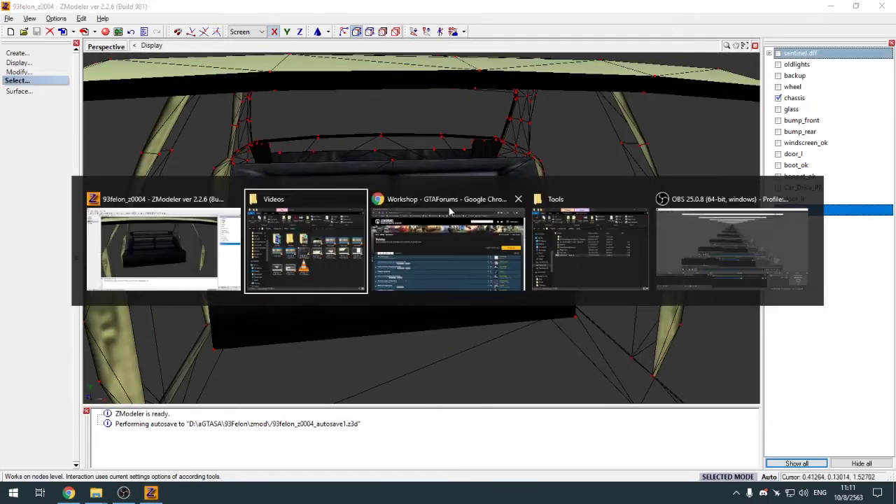
pyautogui.click(320, 265)
pyautogui.hotkey('alt', 'Tab')
# Fill the gap between the door frame and the seat on one side with single polygons joining their corner vertices
pyautogui.keyDown('alt'); pyautogui.moveTo(525, 263); pyautogui.dragTo(321, 210); pyautogui.keyUp('alt')
pyautogui.moveTo(322, 216); pyautogui.dragTo(129, 66, button='middle')
pyautogui.click(17, 53)
pyautogui.click(32, 81)
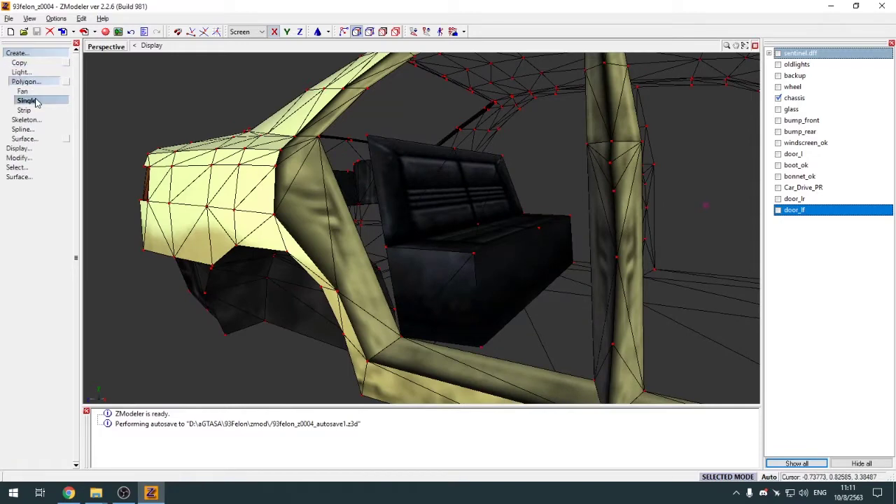
pyautogui.click(35, 100)
pyautogui.scroll(1, 434, 328)
pyautogui.scroll(-1, 434, 328)
pyautogui.click(399, 334)
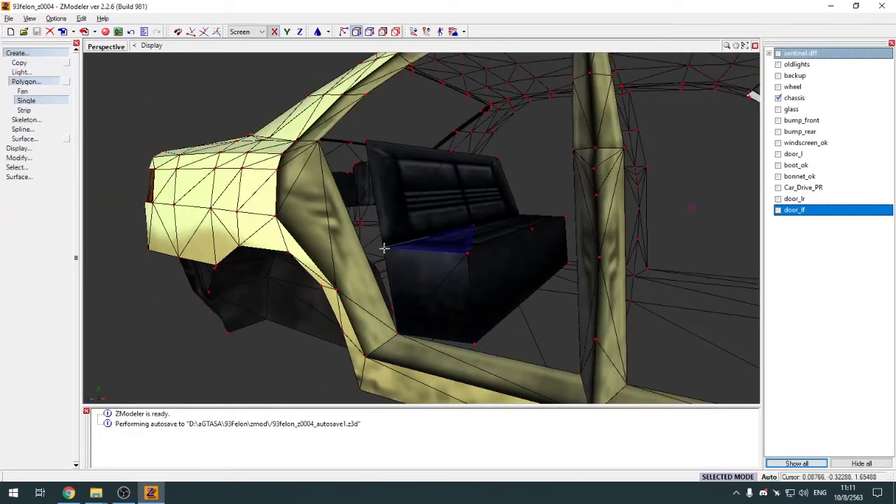
pyautogui.click(321, 143)
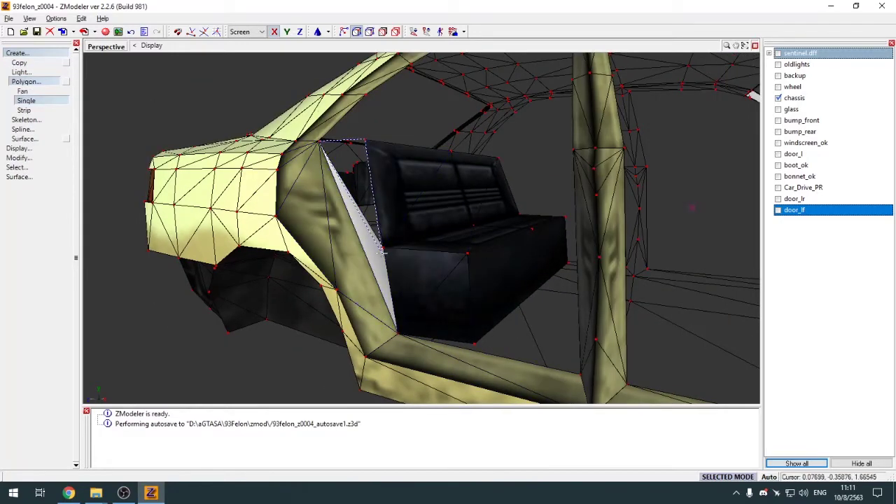
# Build matching single polygons on the opposite side, joining the backrest's top and lower corners to the door frame
pyautogui.moveTo(404, 257); pyautogui.dragTo(361, 276, button='middle')
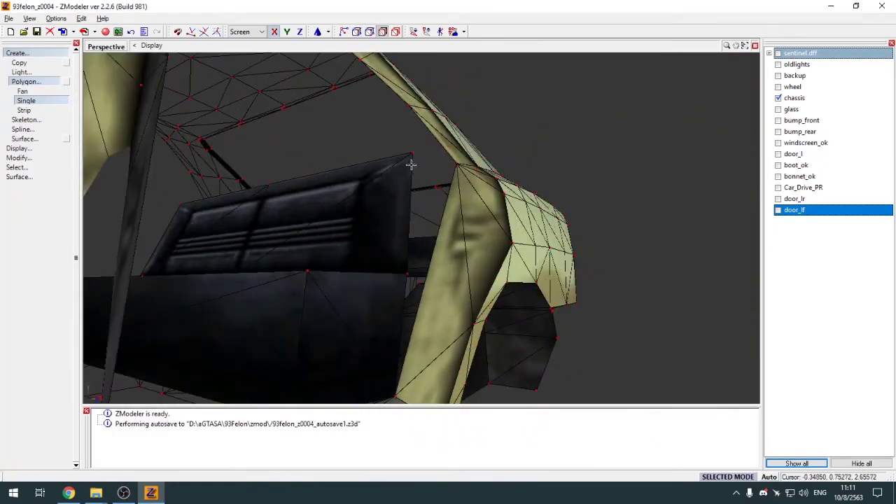
pyautogui.click(455, 163)
pyautogui.click(410, 275)
pyautogui.click(412, 154)
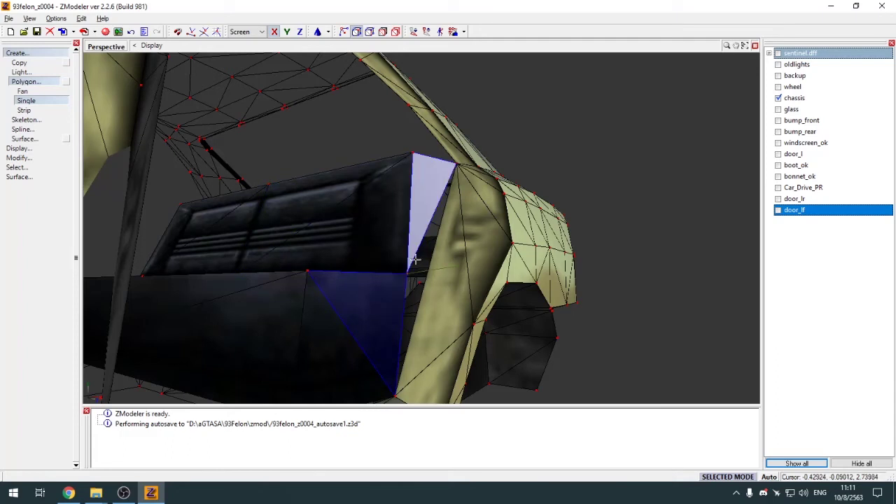
pyautogui.click(455, 163)
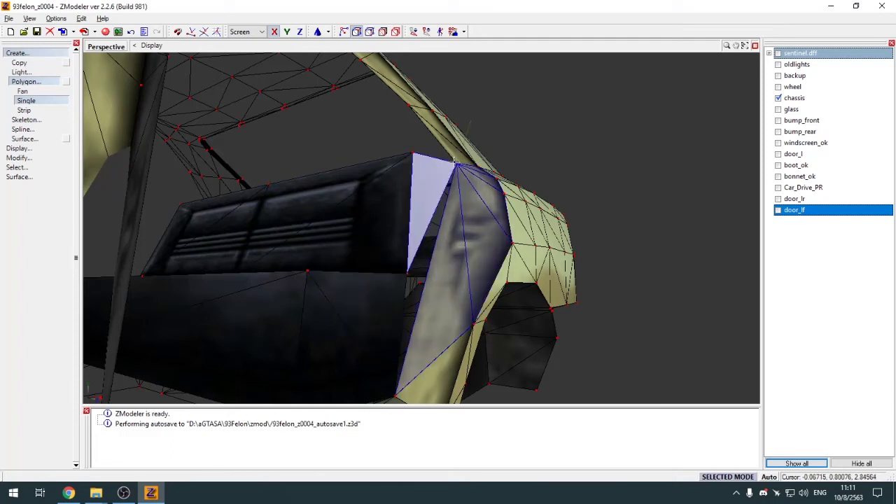
pyautogui.click(61, 55)
pyautogui.click(60, 55)
pyautogui.click(59, 55)
# Select the new white gap-filling polygons beside the seat and detach them from the chassis as a separate object
pyautogui.press('3')
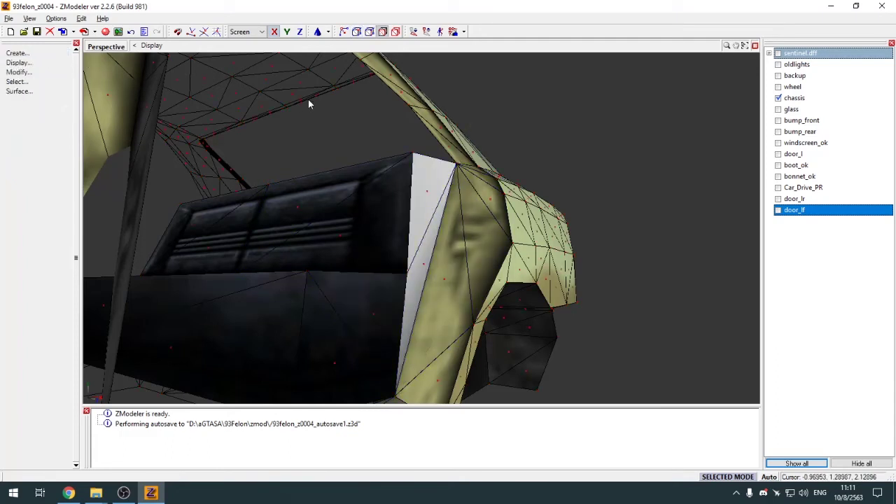
pyautogui.press('h')
pyautogui.click(607, 88)
pyautogui.click(581, 359)
pyautogui.press('d')
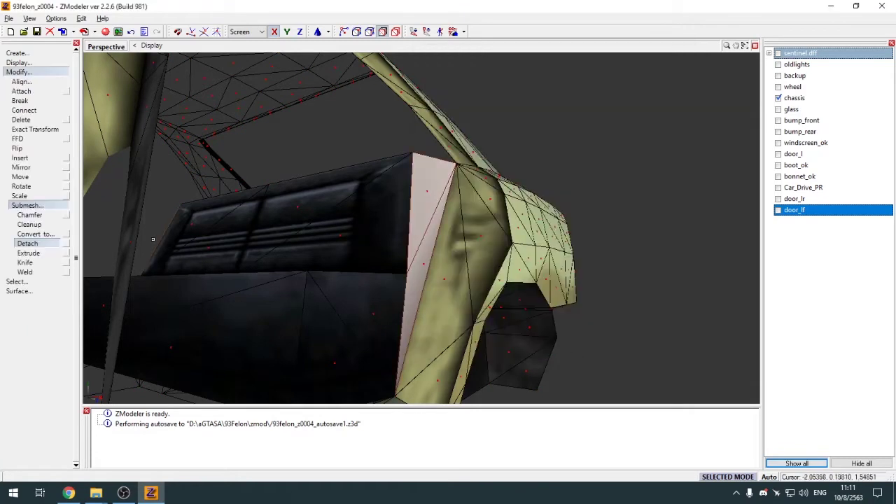
pyautogui.click(66, 244)
pyautogui.click(516, 136)
# Return to object level and hide the original chassis, leaving only the detached gap polygons displayed
pyautogui.press('4')
pyautogui.click(18, 73)
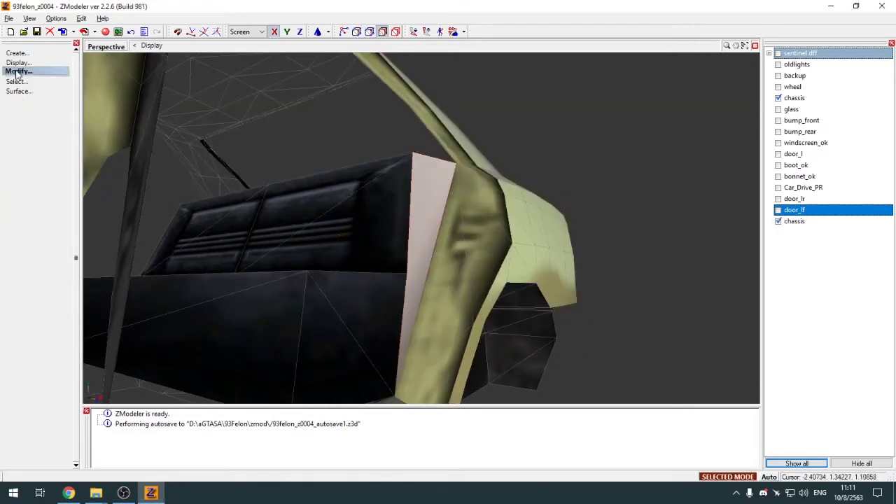
pyautogui.moveTo(509, 114); pyautogui.dragTo(525, 113, button='middle')
pyautogui.click(777, 98)
pyautogui.press('Escape')
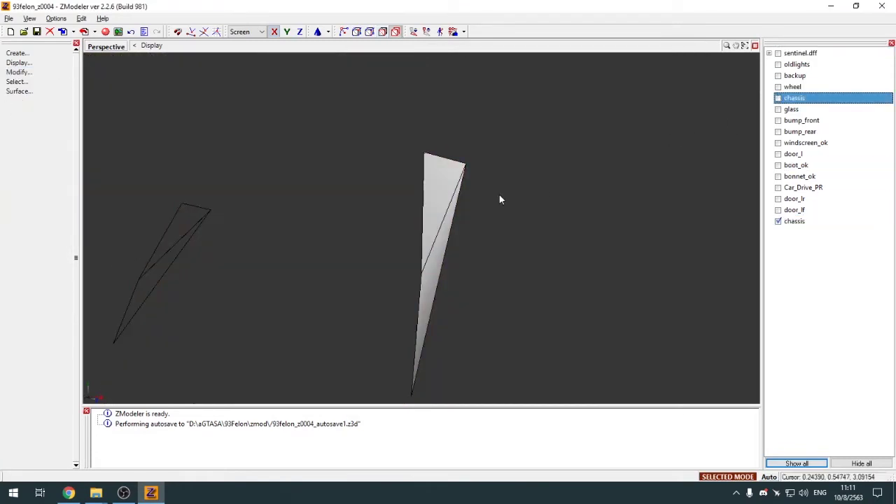
# Select the detached gap polygons and assign the sentinel interior128 material to them
pyautogui.press('space')
pyautogui.click(448, 190)
pyautogui.click(448, 190)
pyautogui.press('e')
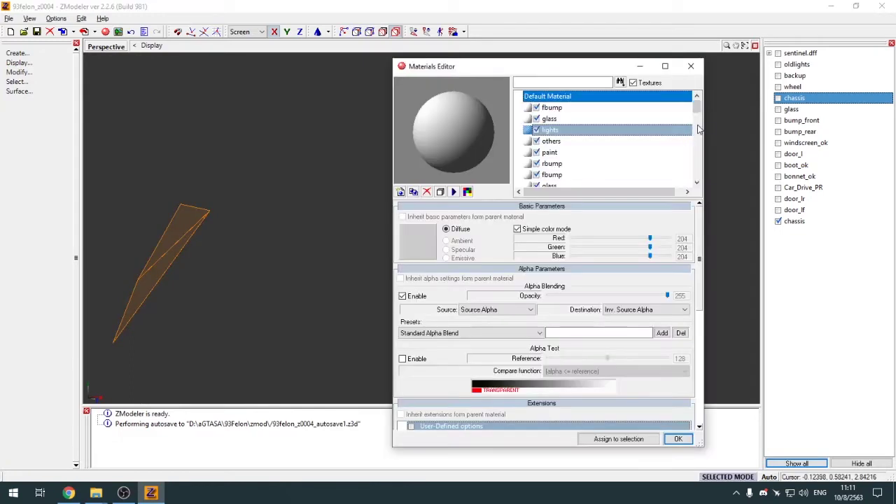
pyautogui.moveTo(698, 106); pyautogui.dragTo(697, 175)
pyautogui.scroll(5, 636, 155)
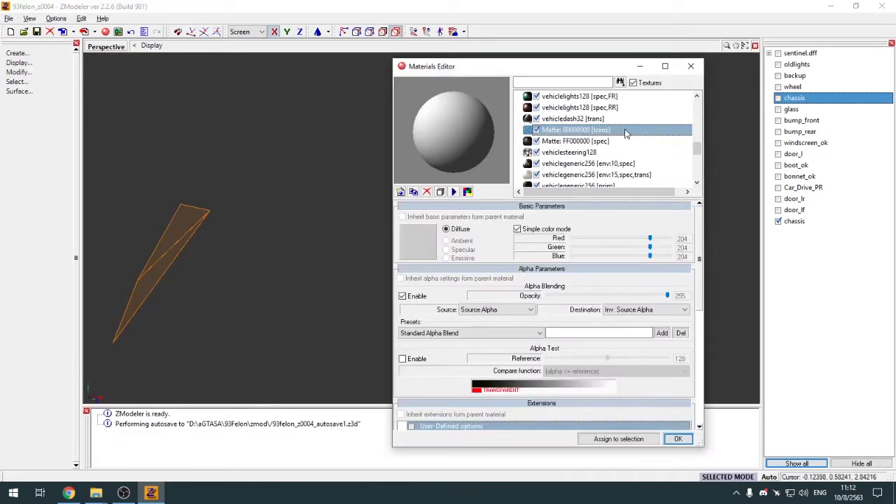
pyautogui.scroll(-2, 616, 154)
pyautogui.click(602, 164)
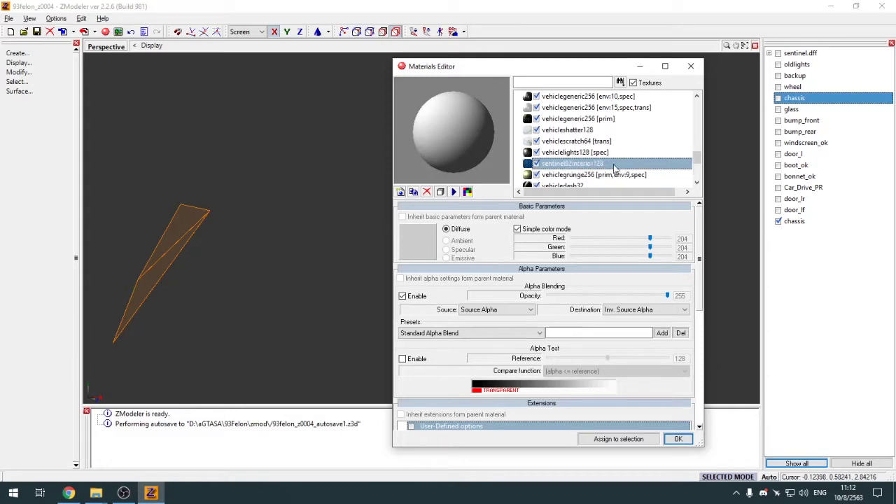
pyautogui.click(676, 439)
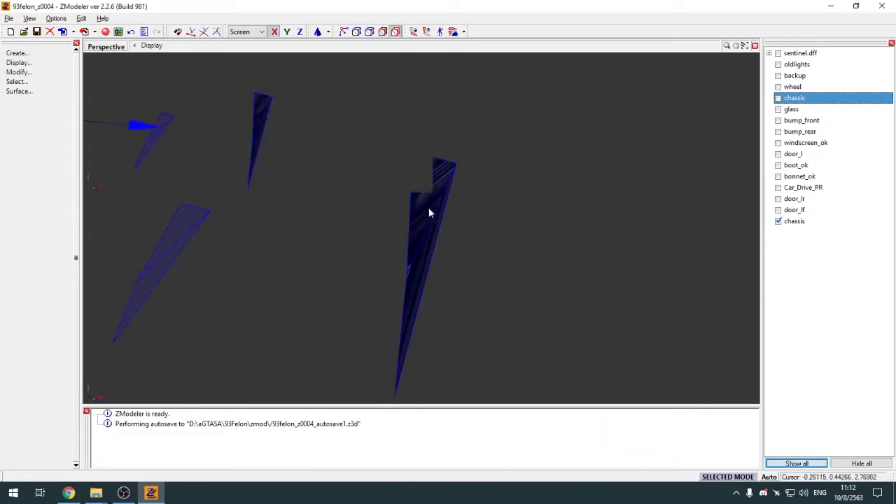
# Create a viewport XY UV map for the gap polygons from the Left view and display it over the interior texture in UV Mapper
pyautogui.scroll(-2, 698, 142)
pyautogui.click(663, 127)
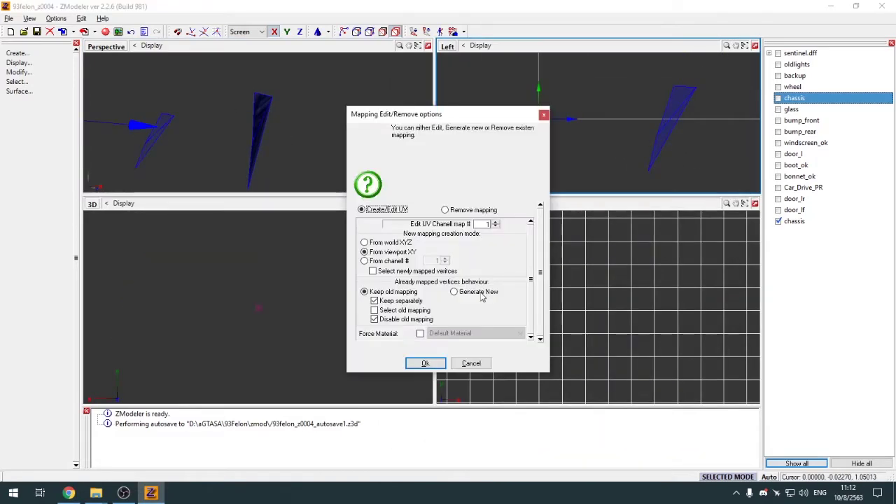
pyautogui.click(424, 362)
pyautogui.click(92, 204)
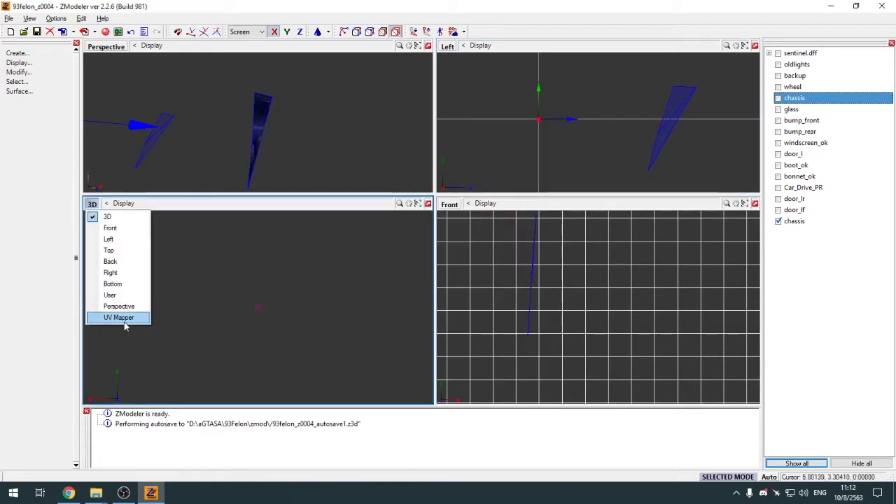
pyautogui.click(119, 319)
pyautogui.click(112, 398)
pyautogui.click(122, 290)
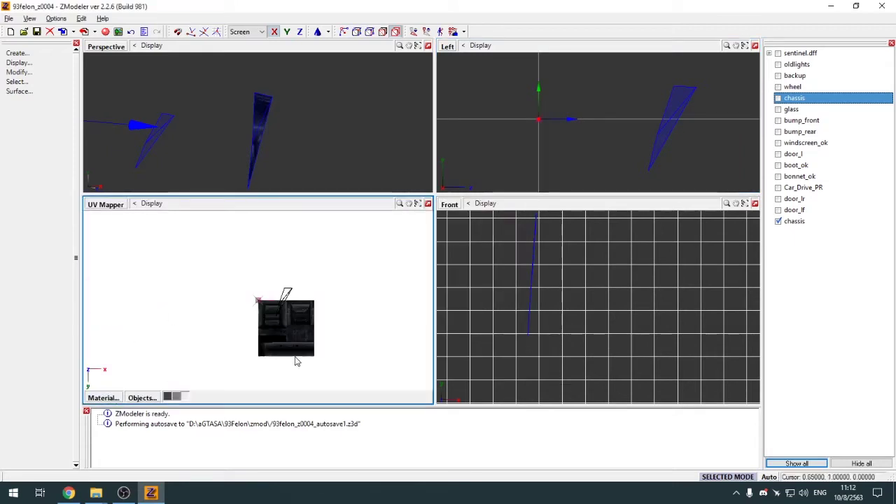
# Rotate the gap polygons' UV map upright and fit it vertically beside the seat backrest in the interior texture
pyautogui.scroll(3, 296, 360)
pyautogui.scroll(-1, 282, 329)
pyautogui.press('c')
pyautogui.click(268, 238)
pyautogui.scroll(2, 268, 238)
pyautogui.press('r')
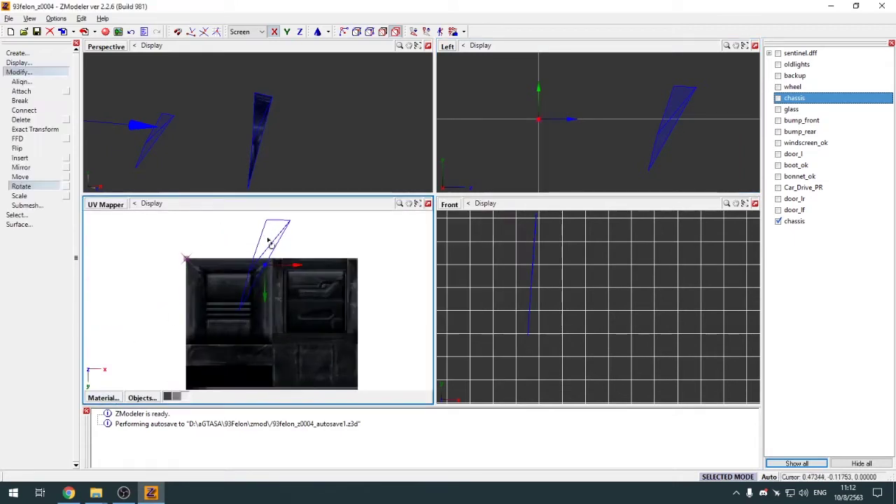
pyautogui.moveTo(251, 275); pyautogui.dragTo(259, 259)
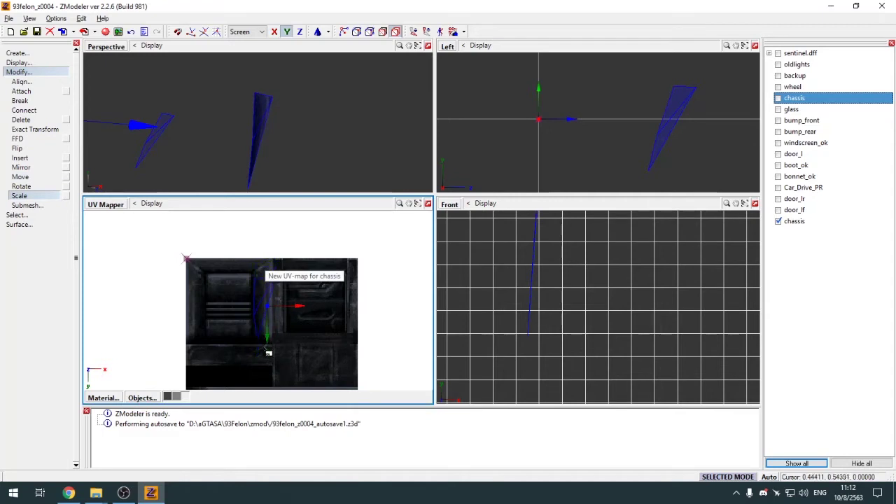
# Narrow the UV map along X and move it up along the outer edge of the backrest texture
pyautogui.press('x')
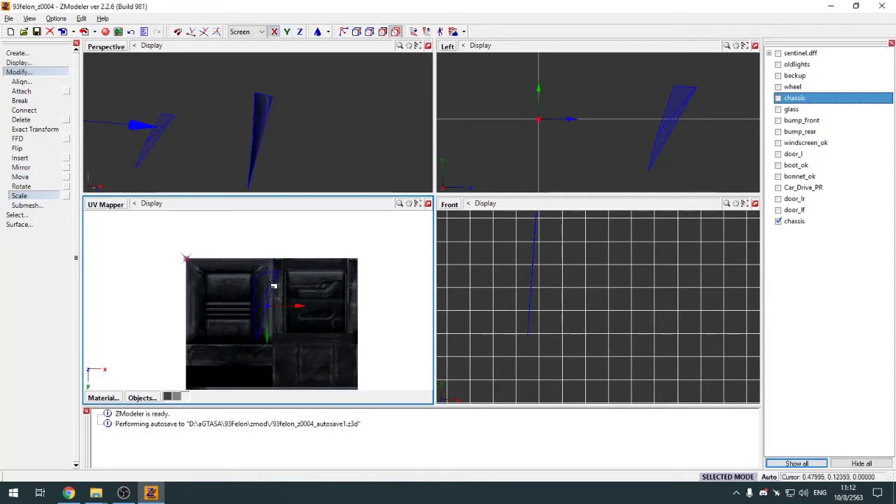
pyautogui.press('m')
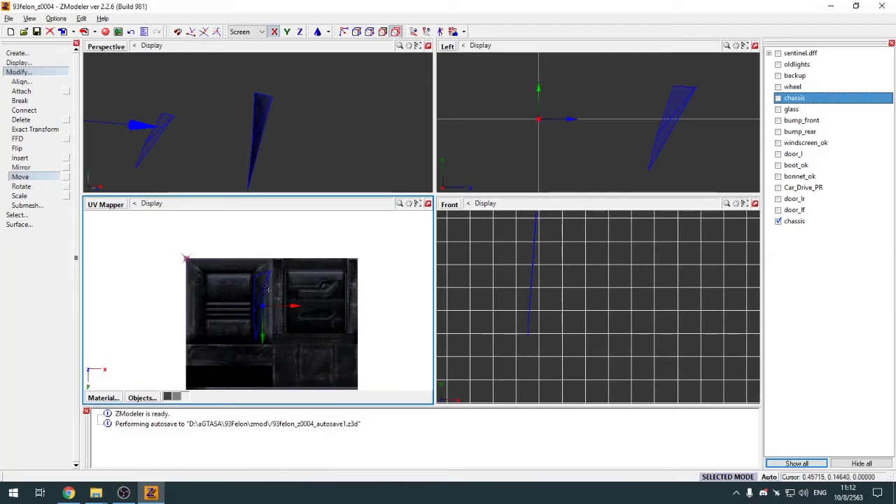
pyautogui.press('y')
pyautogui.moveTo(265, 291); pyautogui.dragTo(268, 285)
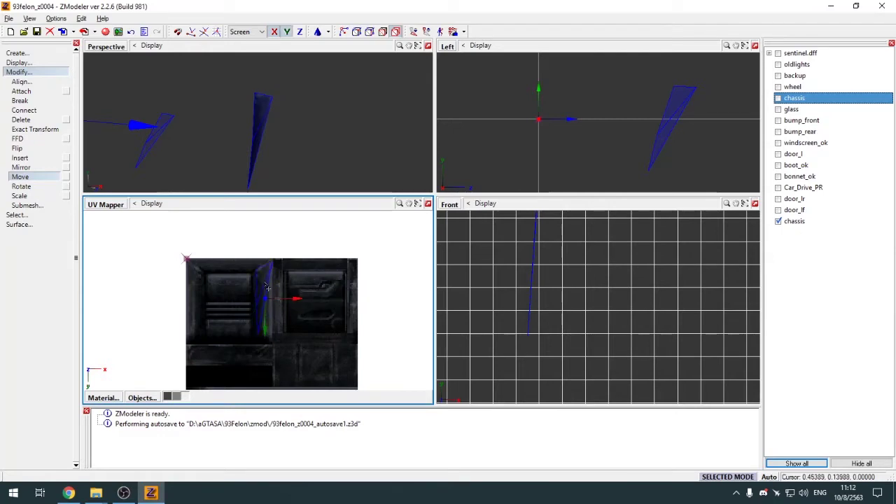
# Show the chassis again and check the textured gap polygons against the seat in the Perspective view
pyautogui.click(717, 128)
pyautogui.click(778, 100)
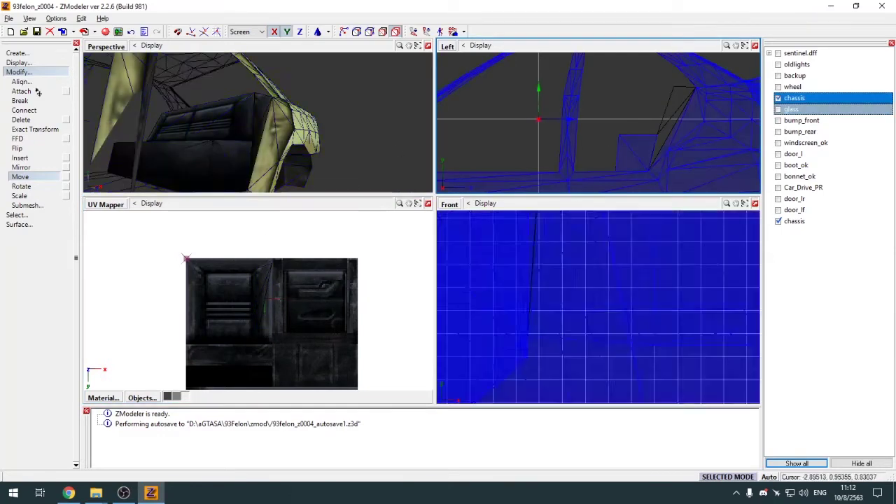
pyautogui.click(23, 73)
pyautogui.click(428, 47)
pyautogui.moveTo(312, 115)
pyautogui.mouseDown(button='middle')
pyautogui.moveTo(409, 153)
pyautogui.moveTo(309, 103)
pyautogui.mouseUp(button='middle')
pyautogui.hotkey('alt', 'w')
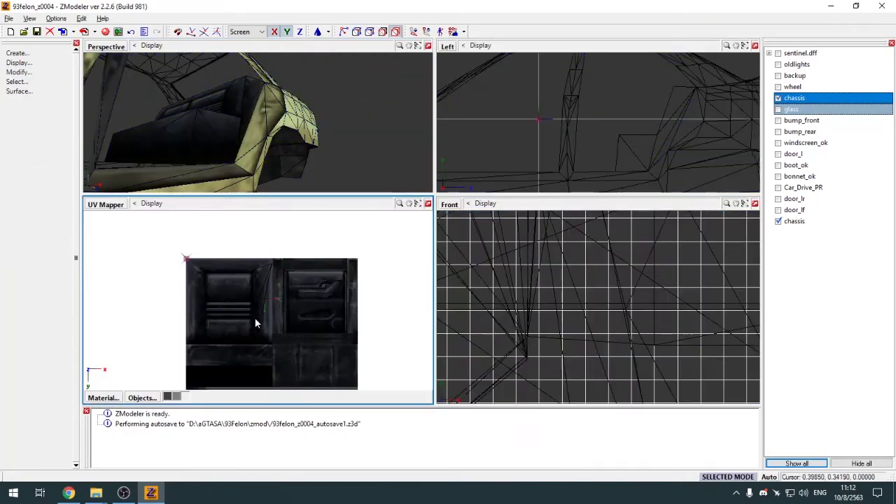
# Move the lower UV vertices horizontally to the backrest texture's outer border and inspect the seat side in Perspective
pyautogui.scroll(3, 256, 321)
pyautogui.press('1')
pyautogui.press('q')
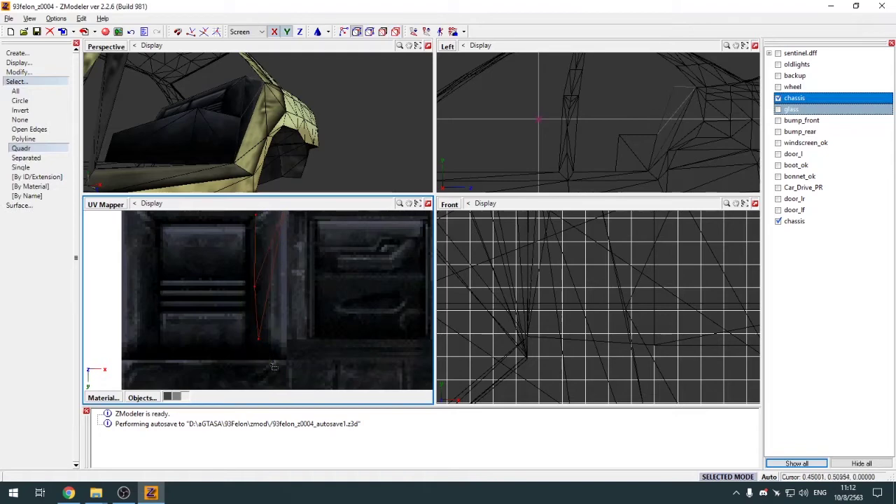
pyautogui.scroll(-2, 267, 358)
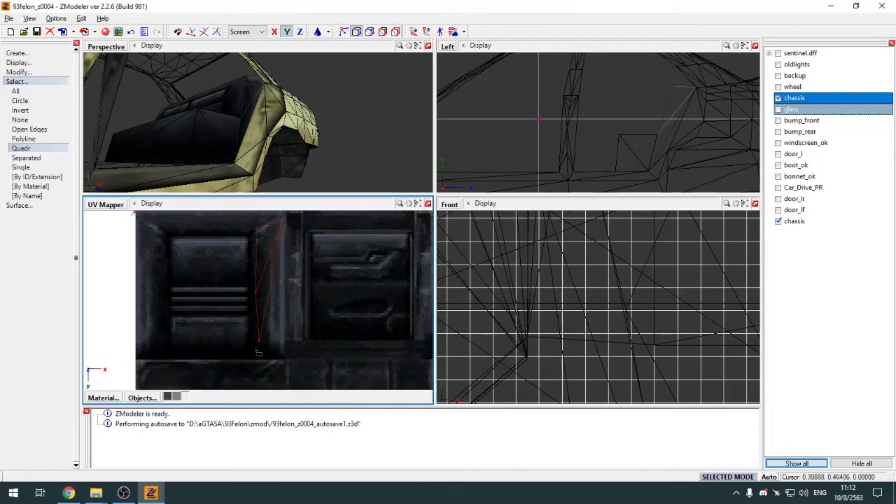
pyautogui.press('m')
pyautogui.moveTo(277, 357); pyautogui.dragTo(290, 357)
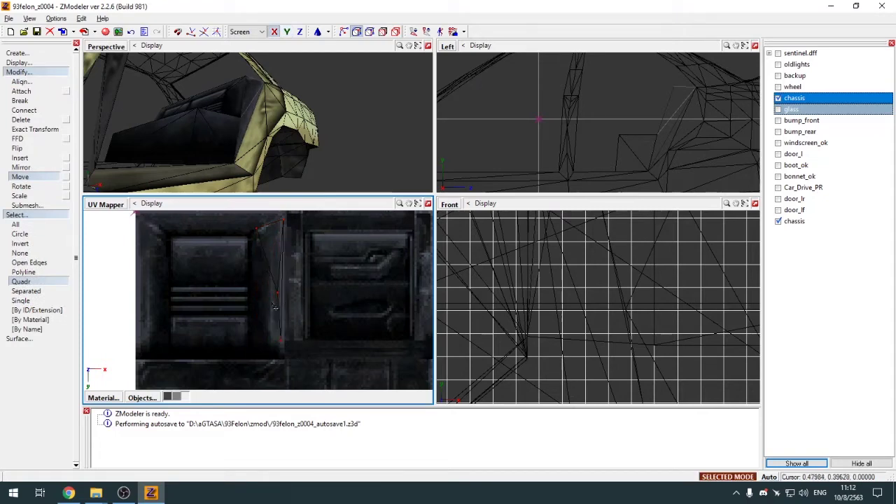
pyautogui.doubleClick(274, 47)
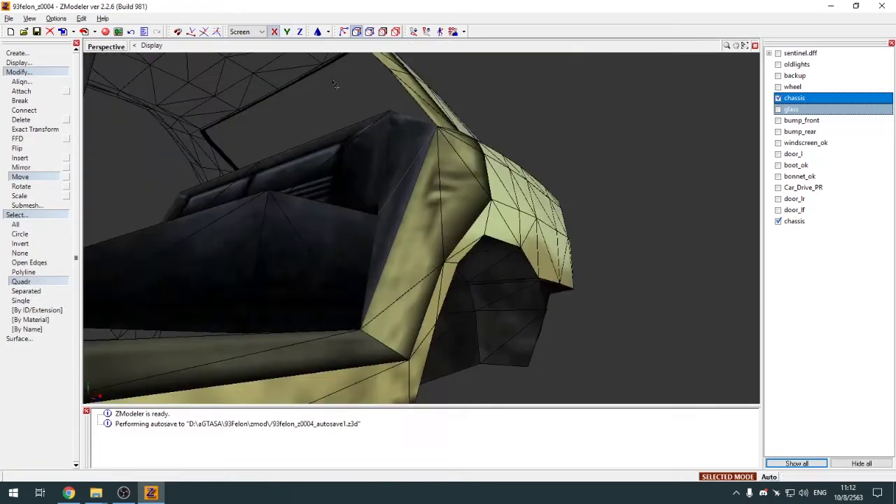
pyautogui.moveTo(336, 85); pyautogui.dragTo(400, 84, button='middle')
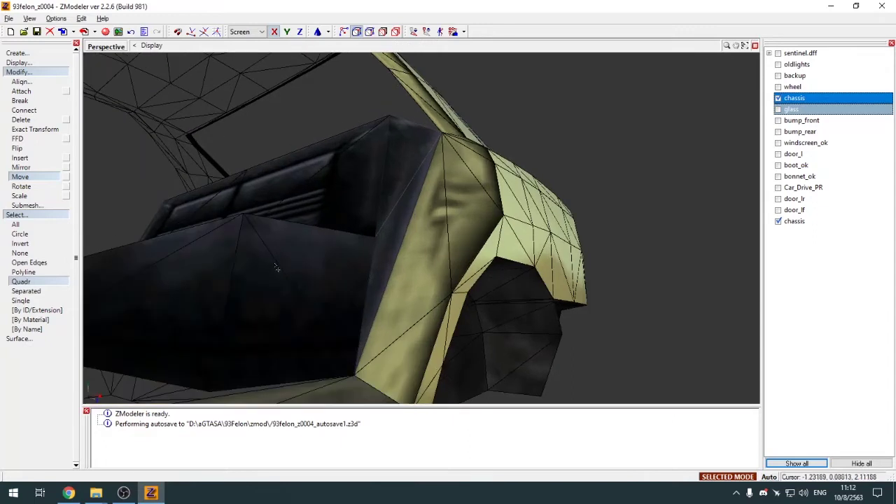
# Flip the gap polygons' whole UV map by rotating it 180 degrees about the Y axis
pyautogui.hotkey('alt', 'w')
pyautogui.press('5')
pyautogui.scroll(1, 279, 271)
pyautogui.press('space')
pyautogui.press('r')
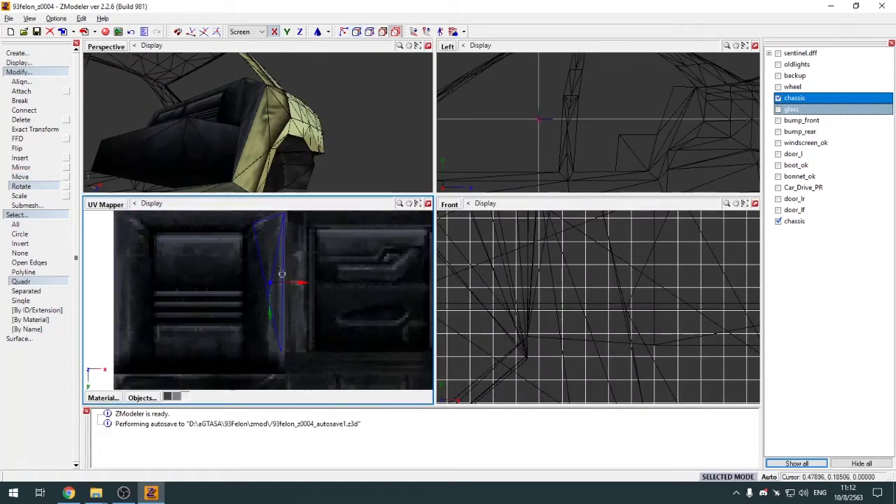
pyautogui.press('y')
pyautogui.press('x')
pyautogui.click(279, 271)
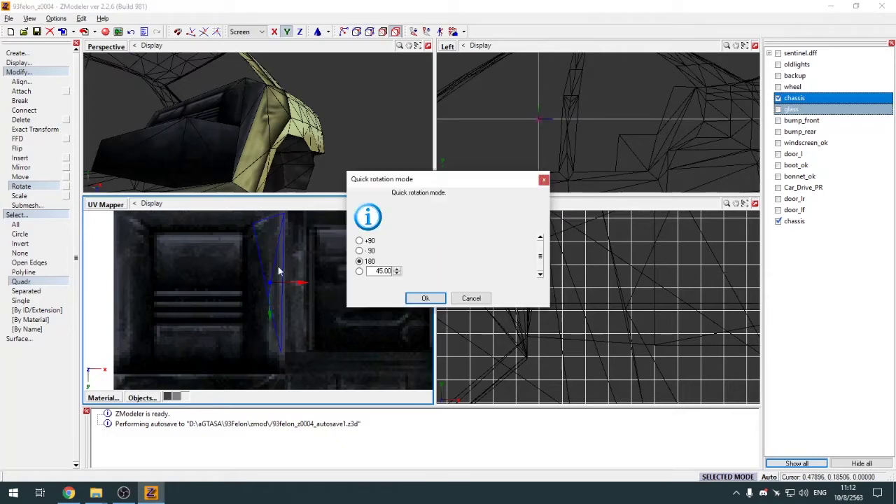
pyautogui.press('Return')
# Align the outer, middle and lowest UV vertices in a vertical line along the backrest texture's outer border
pyautogui.press('1')
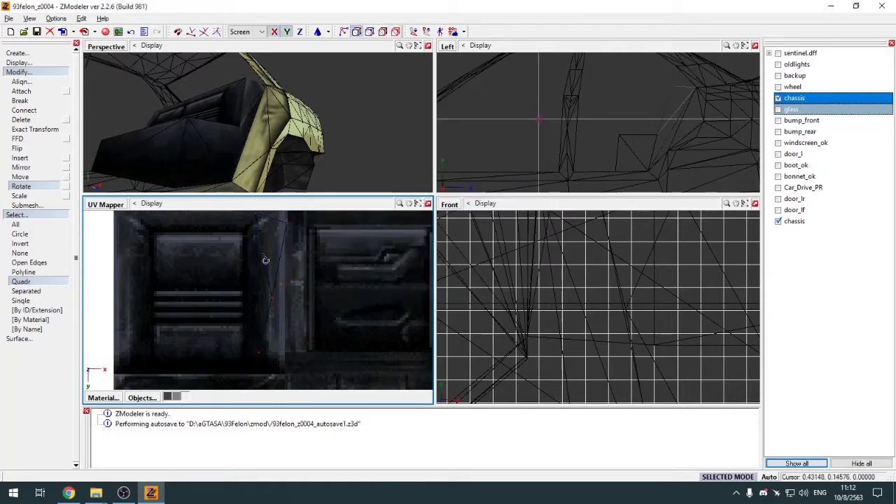
pyautogui.moveTo(308, 380); pyautogui.dragTo(304, 350)
pyautogui.press('x')
pyautogui.press('m')
pyautogui.press('space')
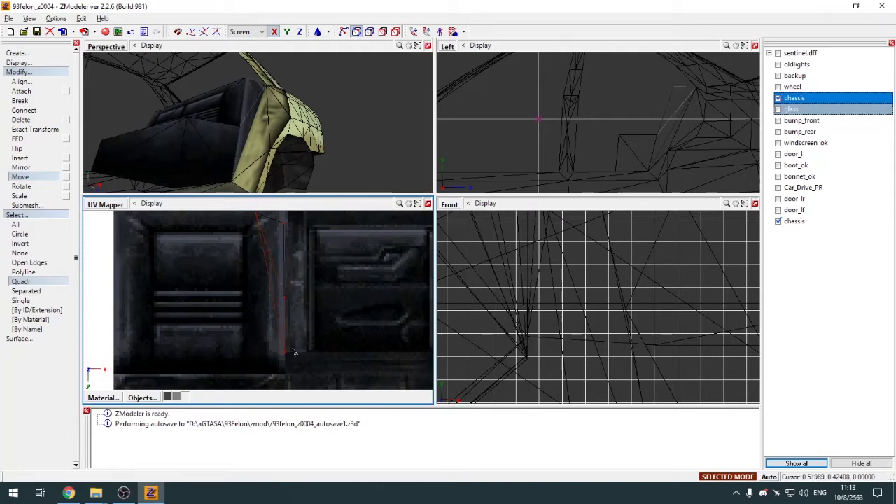
pyautogui.hotkey('alt', 'w')
pyautogui.hotkey('alt', 'w')
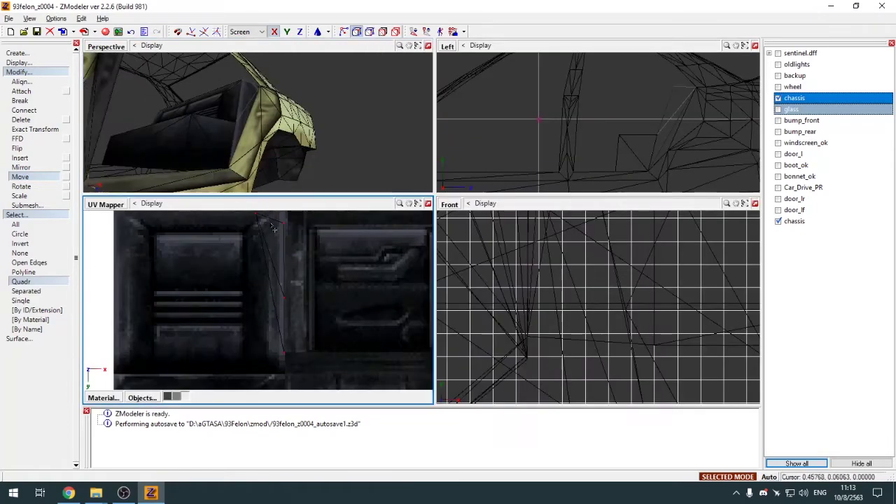
# Shift the aligned outer UV vertices slightly inward from the texture border and check the seat side in Perspective
pyautogui.moveTo(272, 215); pyautogui.dragTo(327, 369)
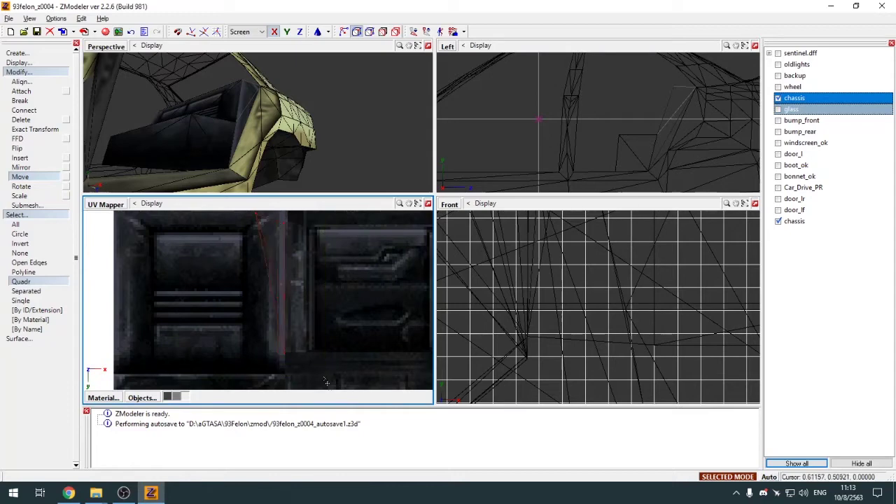
pyautogui.hotkey('alt', 'w')
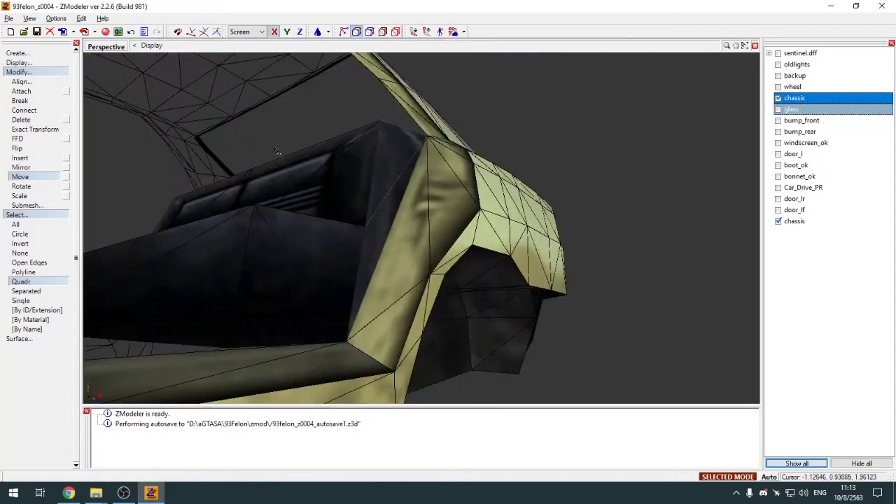
pyautogui.hotkey('alt', 'w')
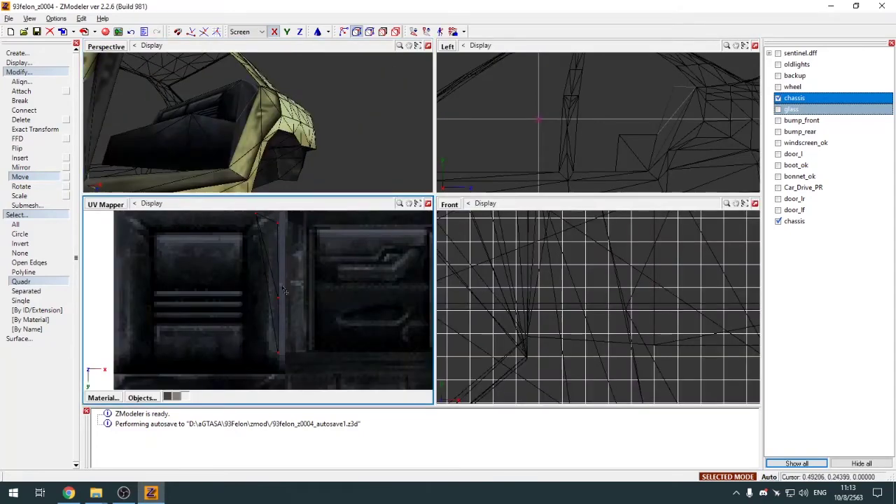
# Try to move only the lowest UV vertex inward toward the centre of the backrest texture
pyautogui.moveTo(297, 380); pyautogui.dragTo(277, 380)
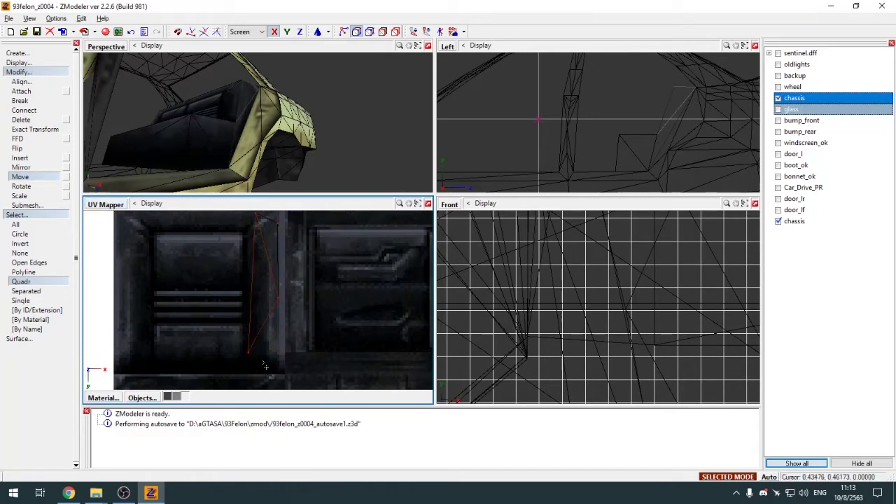
pyautogui.moveTo(179, 119); pyautogui.dragTo(243, 112, button='middle')
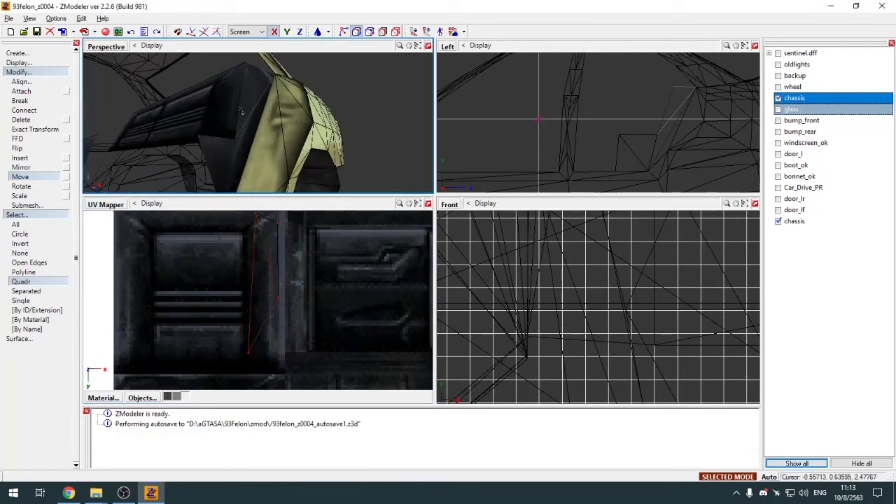
pyautogui.hotkey('ctrl', 'z')
# Move the three aligned outer UV vertices further inward, closer to the backrest cushion in the texture
pyautogui.click(283, 236)
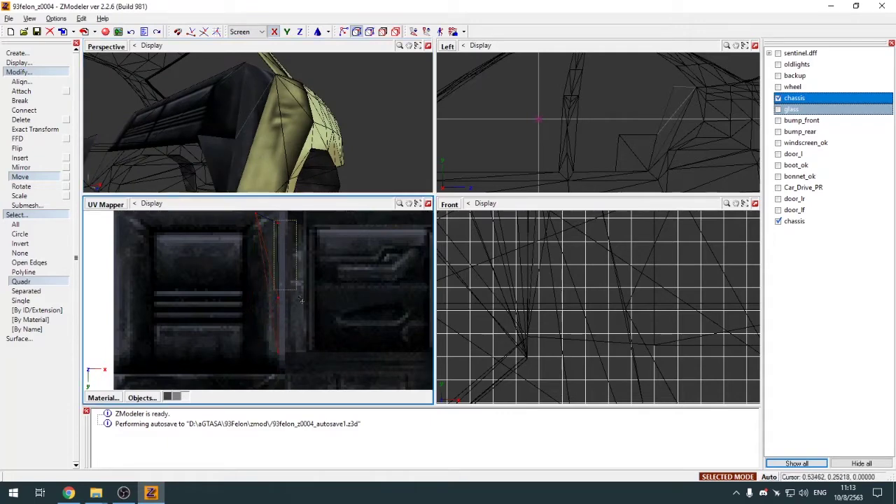
pyautogui.moveTo(302, 301)
pyautogui.mouseDown()
pyautogui.moveTo(292, 323)
pyautogui.moveTo(288, 306)
pyautogui.mouseUp()
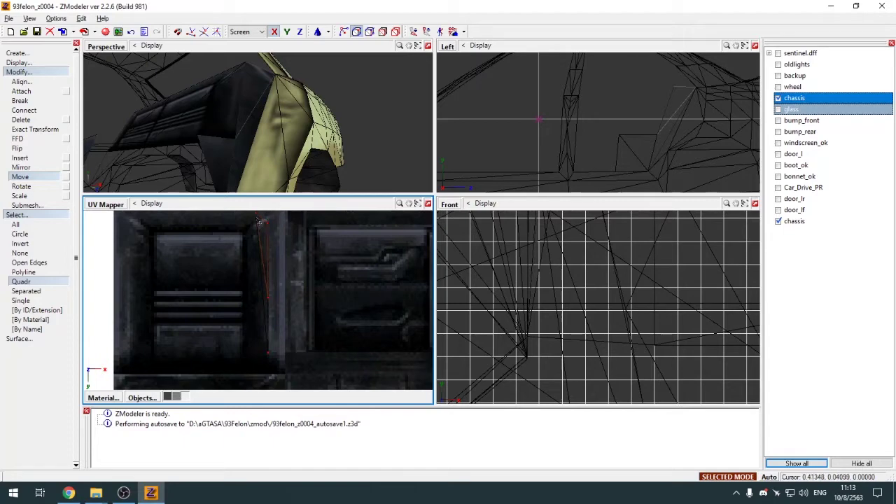
# Switch the UV Mapper viewport back to 3D and enlarge the Perspective view around the textured seat-side filler
pyautogui.scroll(-2, 264, 241)
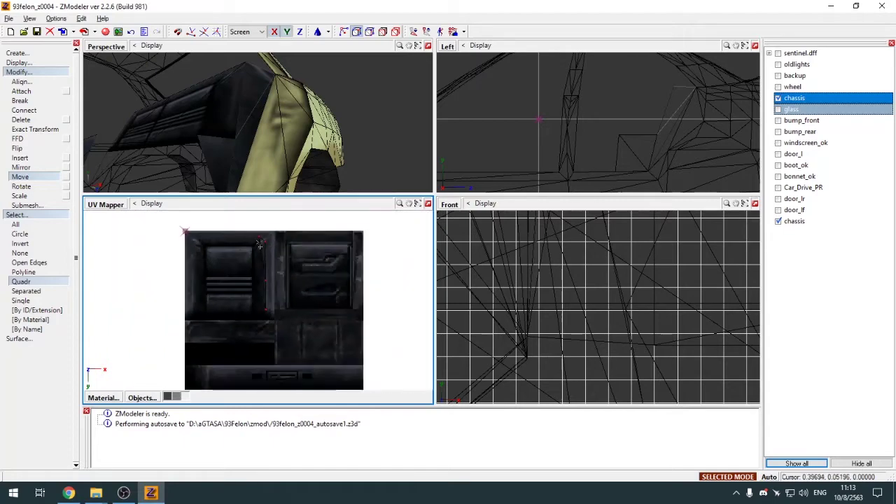
pyautogui.scroll(2, 259, 244)
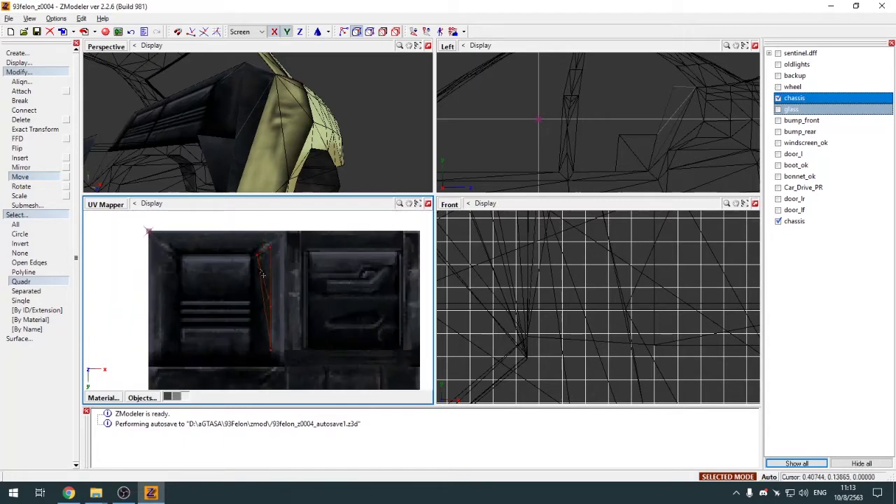
pyautogui.click(122, 205)
pyautogui.click(123, 216)
pyautogui.click(54, 72)
pyautogui.click(55, 81)
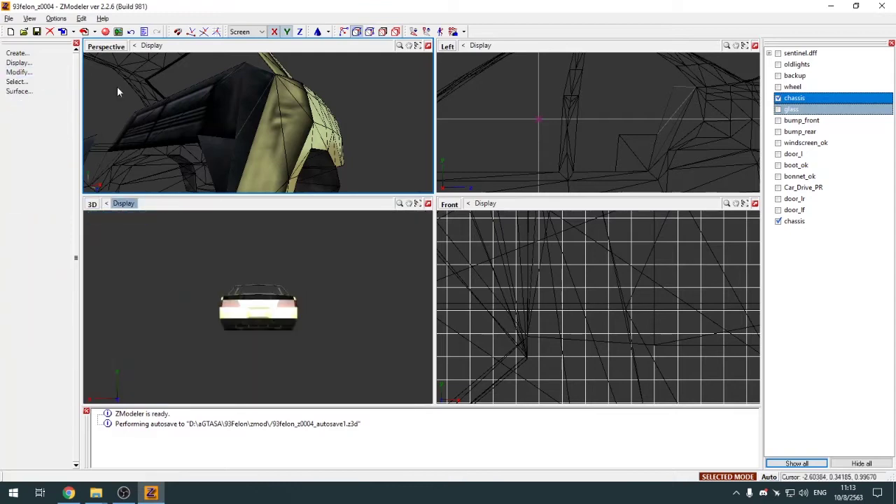
pyautogui.click(427, 46)
pyautogui.moveTo(393, 139); pyautogui.dragTo(462, 151, button='middle')
# Attach the isolated seat-side filler to the main chassis mesh and show the chassis again
pyautogui.click(777, 98)
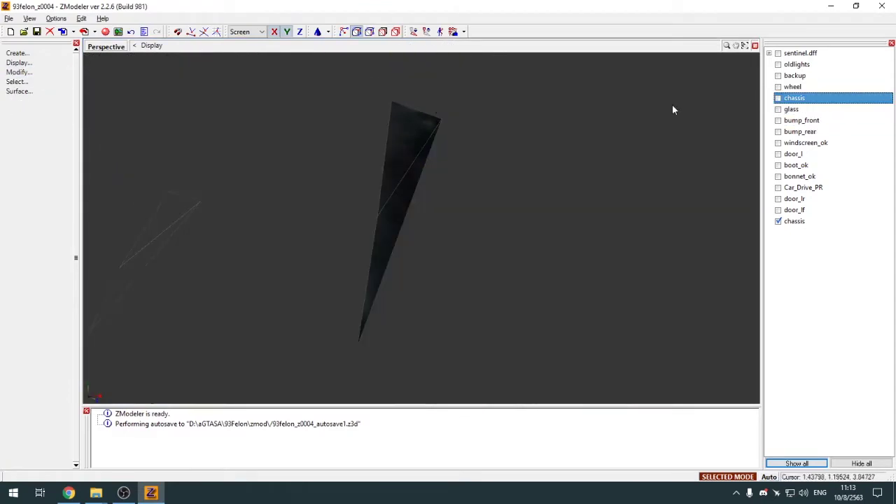
pyautogui.press('5')
pyautogui.press('space')
pyautogui.press('a')
pyautogui.moveTo(411, 121); pyautogui.dragTo(819, 110)
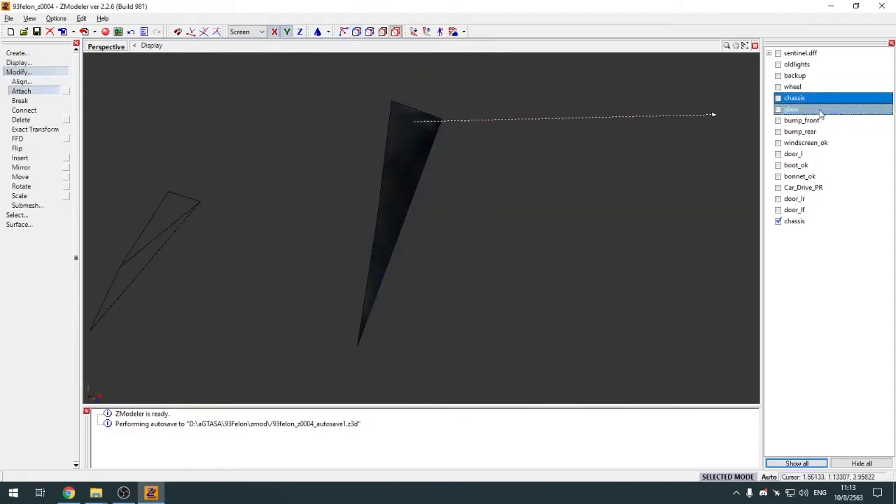
pyautogui.click(777, 98)
pyautogui.click(483, 161)
pyautogui.click(21, 73)
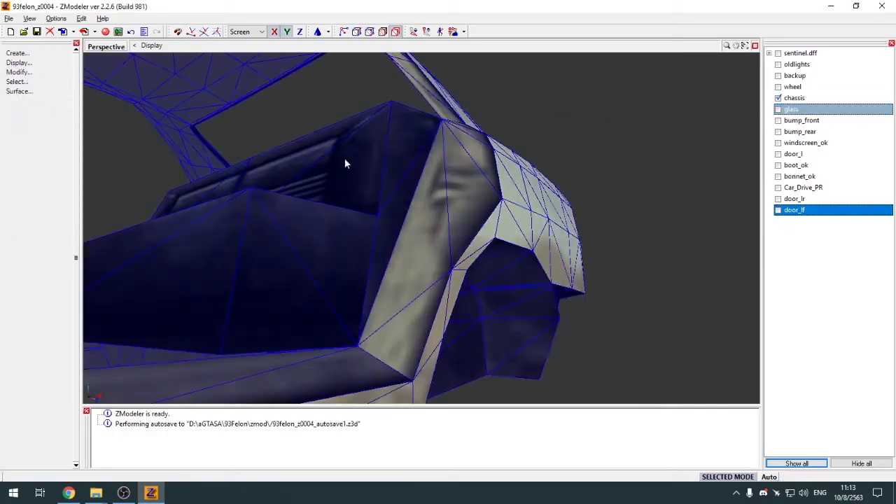
# Create single polygons forming a strip behind the rear backrest's top edge, bridging both seat halves to the door-pillar corners
pyautogui.moveTo(345, 159); pyautogui.dragTo(403, 222, button='middle')
pyautogui.press('2')
pyautogui.click(17, 53)
pyautogui.click(25, 82)
pyautogui.click(25, 101)
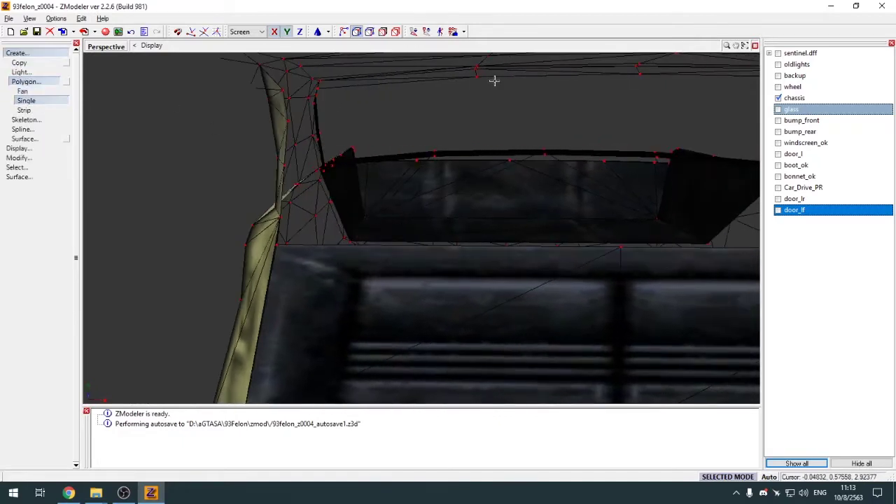
pyautogui.click(434, 158)
pyautogui.click(544, 154)
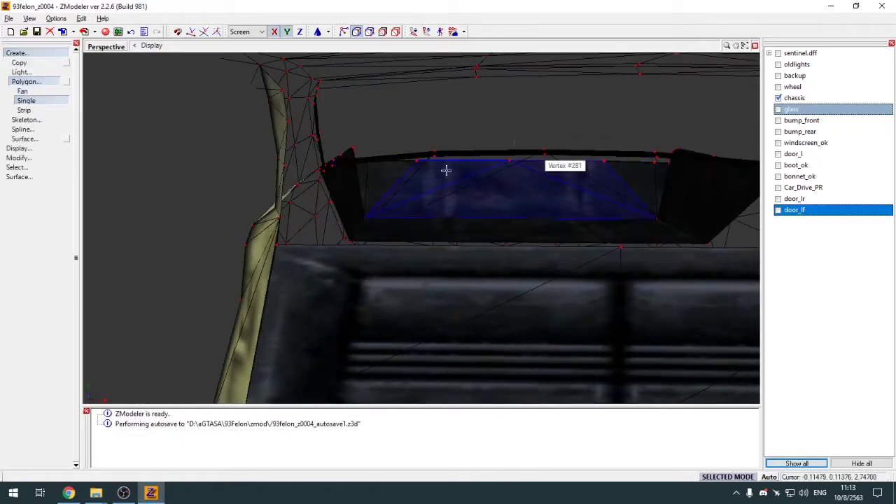
pyautogui.press('3')
pyautogui.moveTo(418, 191); pyautogui.dragTo(210, 160, button='middle')
pyautogui.press('1')
pyautogui.click(145, 171)
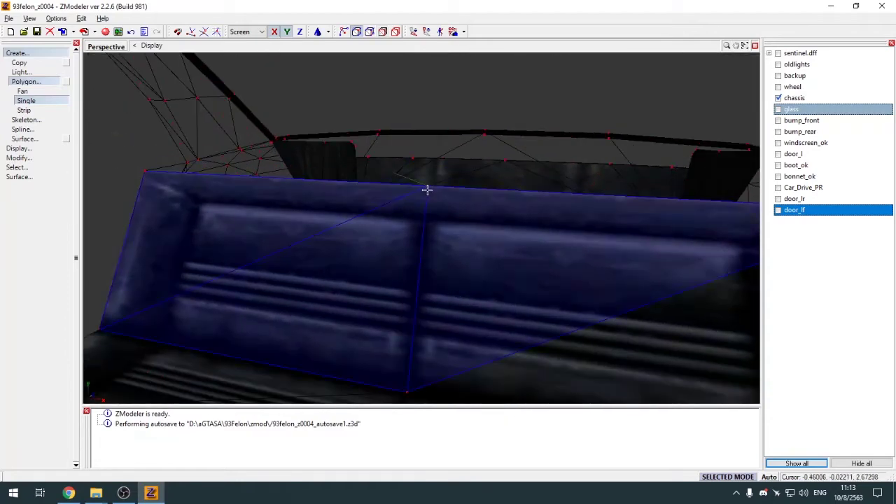
pyautogui.click(424, 184)
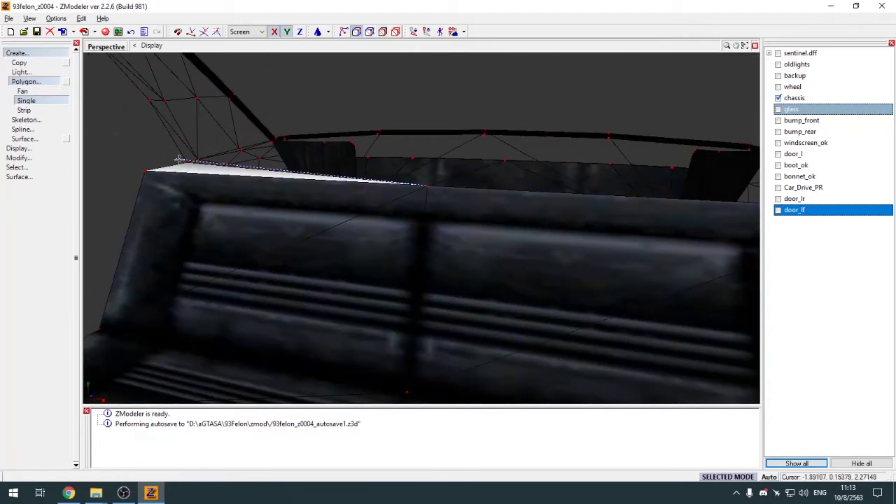
pyautogui.moveTo(173, 158); pyautogui.dragTo(310, 154, button='middle')
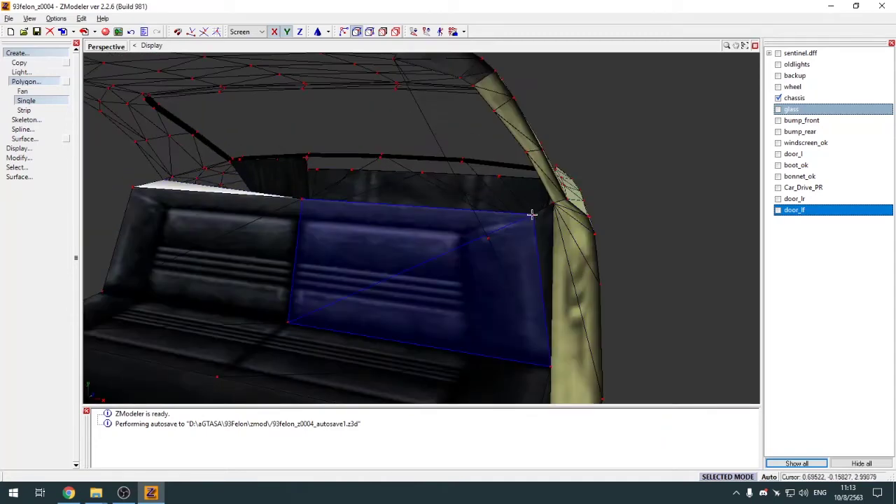
pyautogui.click(550, 203)
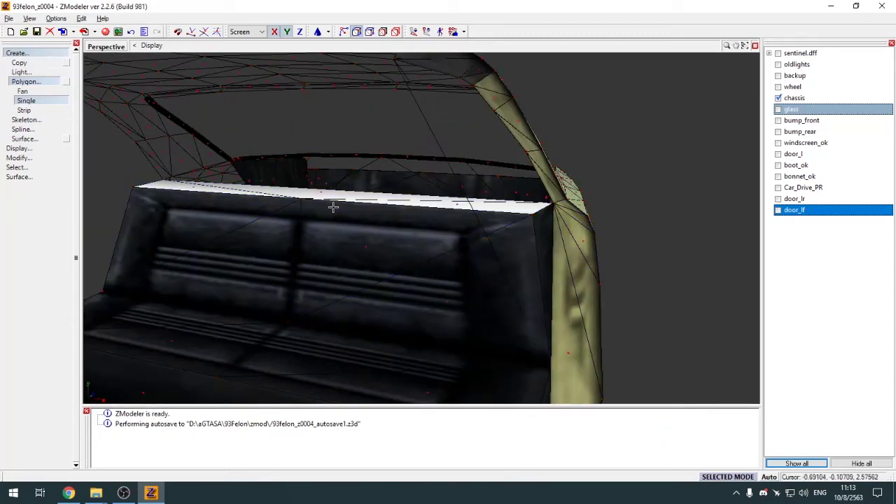
# Create rear shelf polygons from the strip behind the backrest to the centre of the rear window's lower frame
pyautogui.moveTo(332, 202); pyautogui.dragTo(238, 148, button='middle')
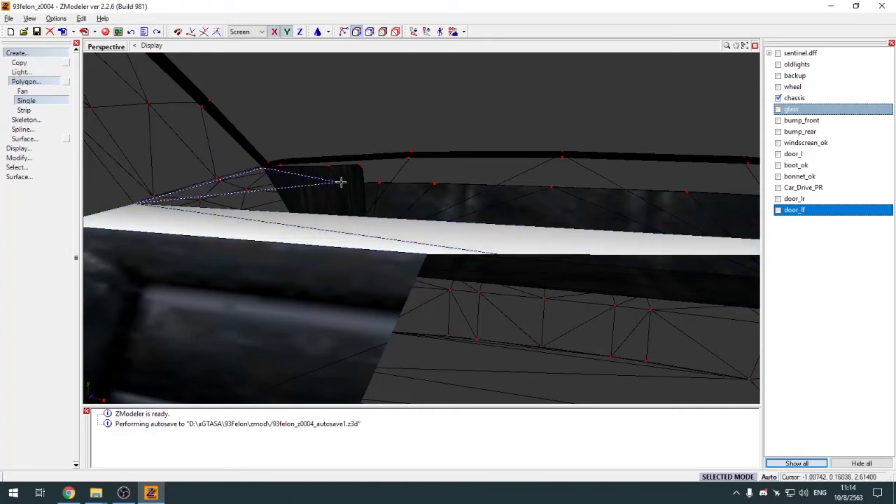
pyautogui.moveTo(341, 182); pyautogui.dragTo(494, 180, button='middle')
pyautogui.click(541, 160)
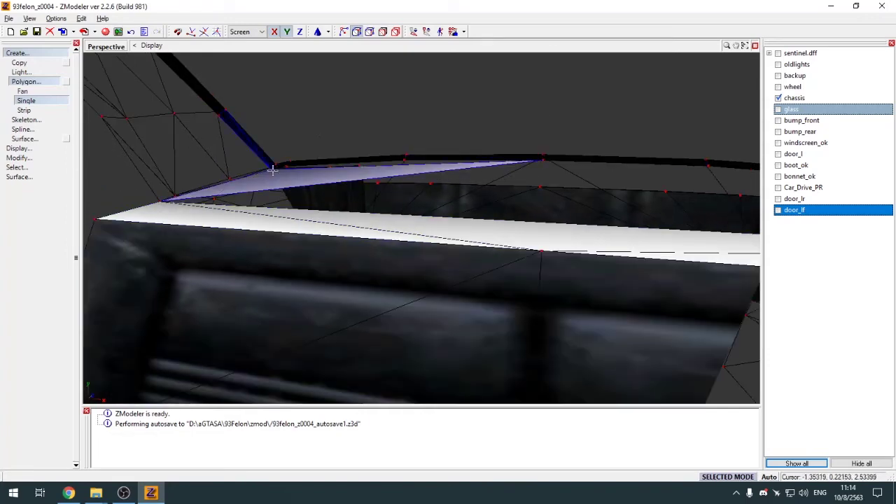
pyautogui.moveTo(272, 170); pyautogui.dragTo(311, 183, button='middle')
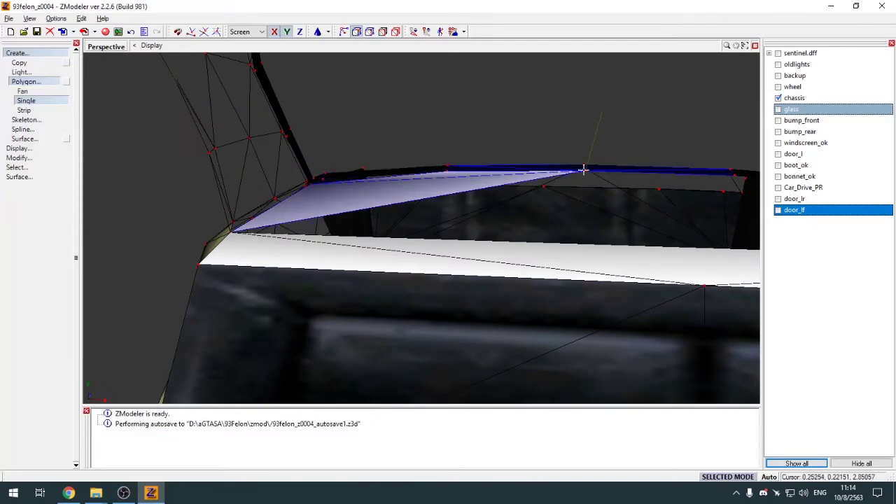
pyautogui.moveTo(583, 169); pyautogui.dragTo(487, 245, button='middle')
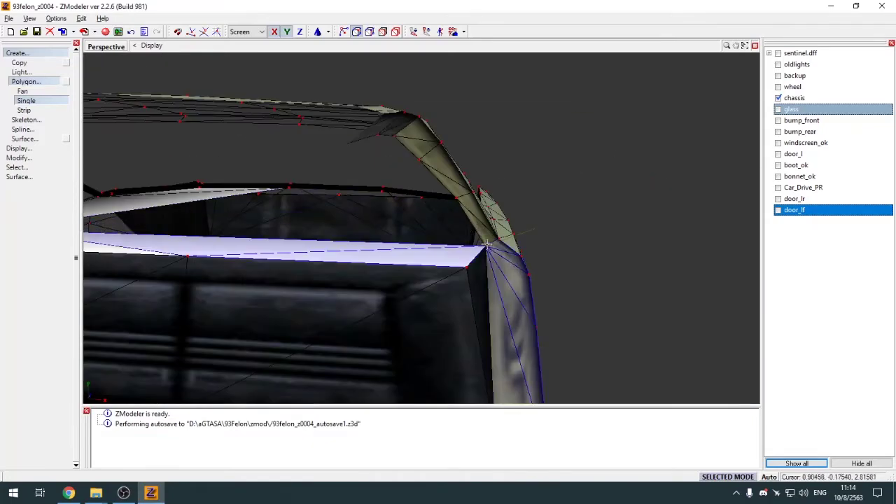
pyautogui.click(290, 187)
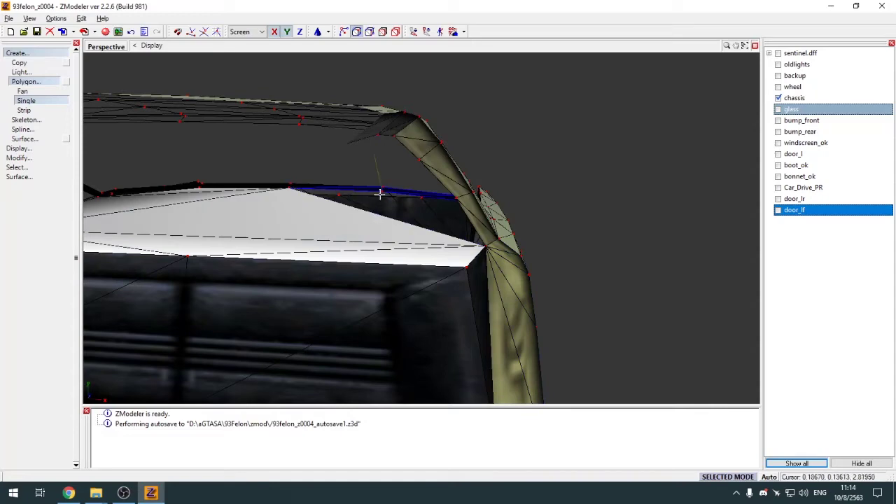
# Close the remaining rear shelf gaps with polygons at the outer corners of the rear window
pyautogui.moveTo(379, 194); pyautogui.dragTo(534, 211, button='middle')
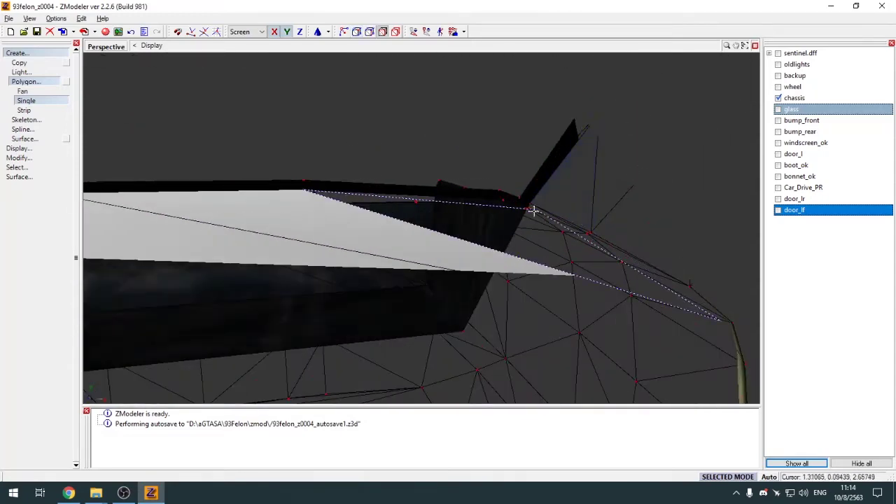
pyautogui.click(532, 210)
pyautogui.click(524, 210)
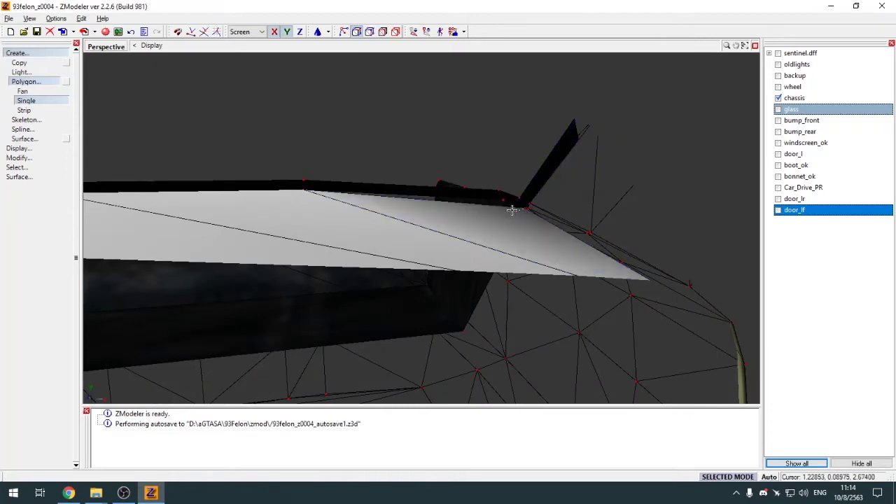
pyautogui.moveTo(570, 186); pyautogui.dragTo(238, 200, button='middle')
pyautogui.click(259, 201)
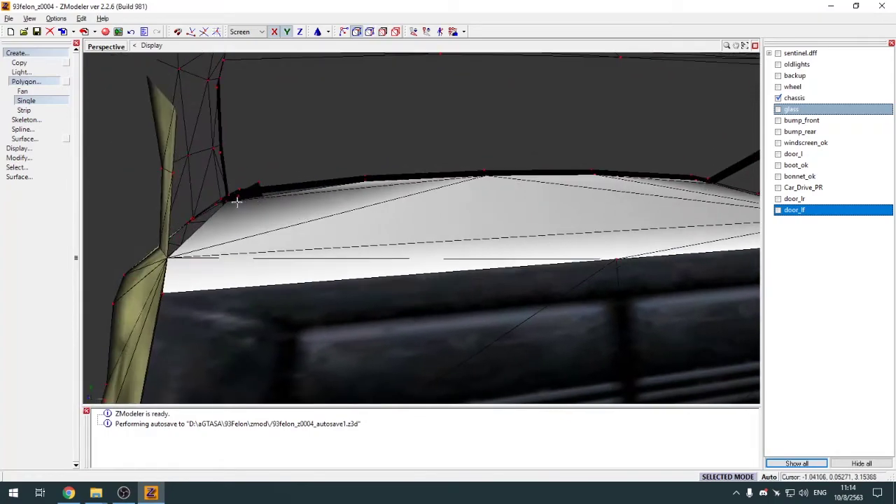
pyautogui.click(34, 53)
# Select all the new rear shelf polygons and detach them from the chassis as a separate object
pyautogui.moveTo(220, 144); pyautogui.dragTo(345, 216, button='middle')
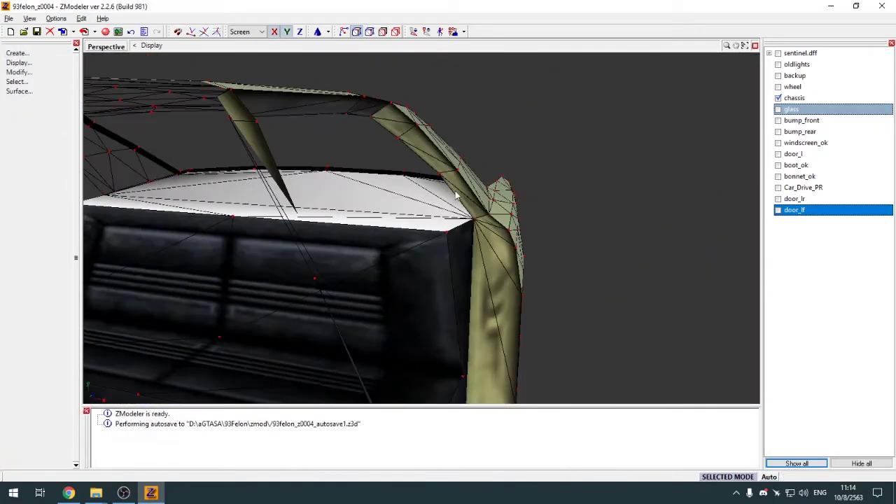
pyautogui.moveTo(456, 196); pyautogui.dragTo(470, 186, button='middle')
pyautogui.press('3')
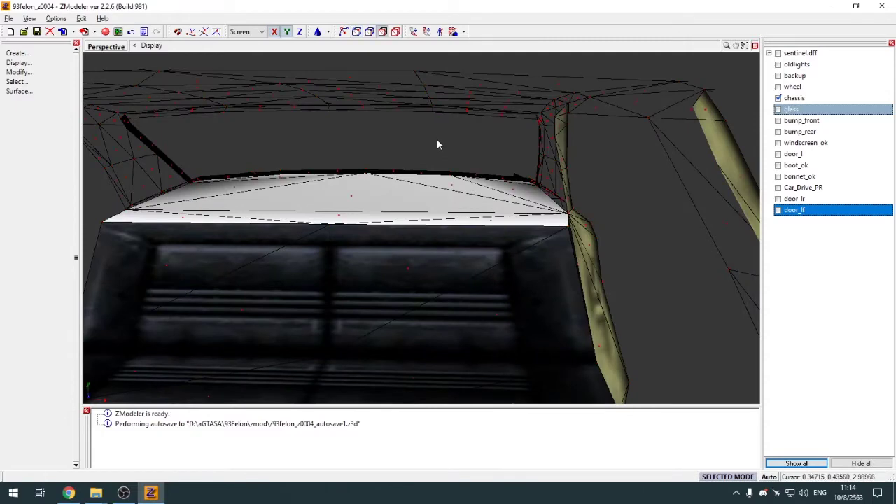
pyautogui.click(437, 139)
pyautogui.click(501, 85)
pyautogui.click(581, 358)
pyautogui.click(21, 72)
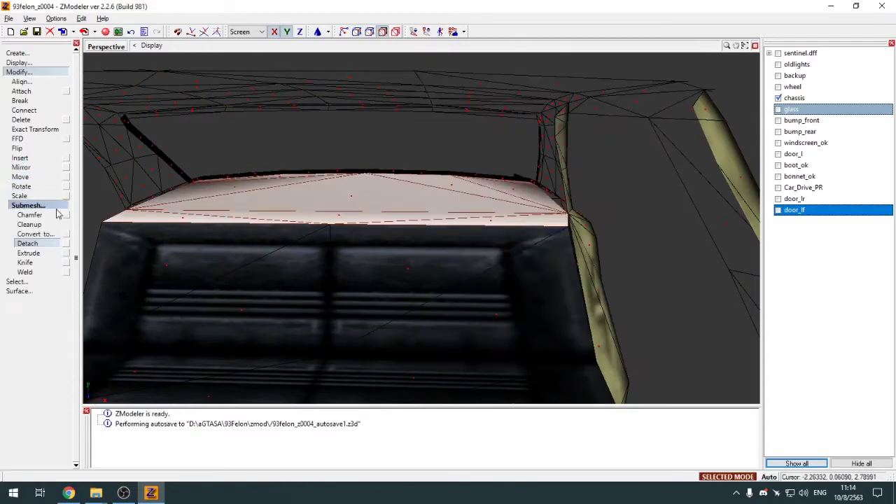
pyautogui.click(68, 244)
pyautogui.click(321, 156)
pyautogui.click(22, 73)
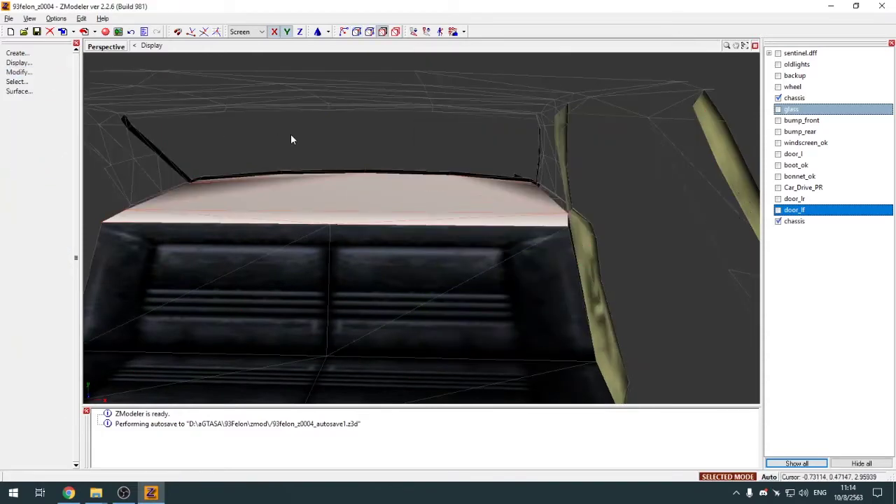
# Hide the main chassis to isolate the detached rear shelf and show it in the four-view layout
pyautogui.press('4')
pyautogui.click(777, 98)
pyautogui.moveTo(634, 145); pyautogui.dragTo(635, 153, button='middle')
pyautogui.click(489, 194)
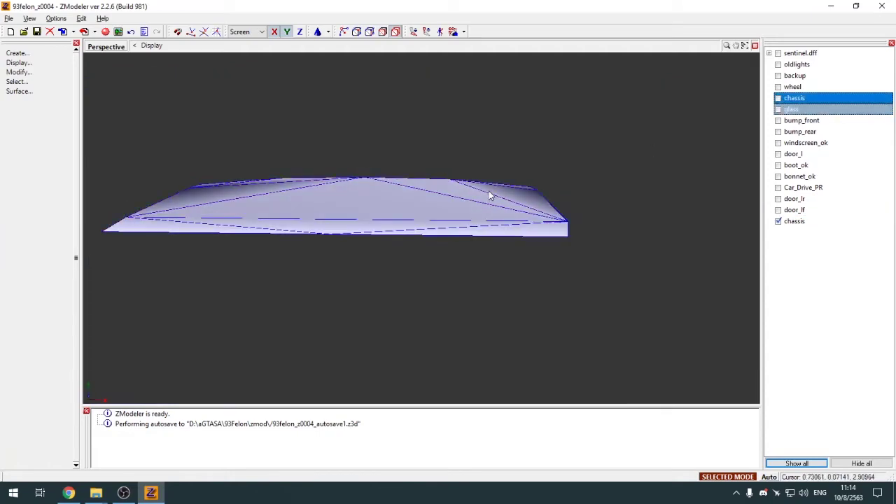
pyautogui.hotkey('alt', 'w')
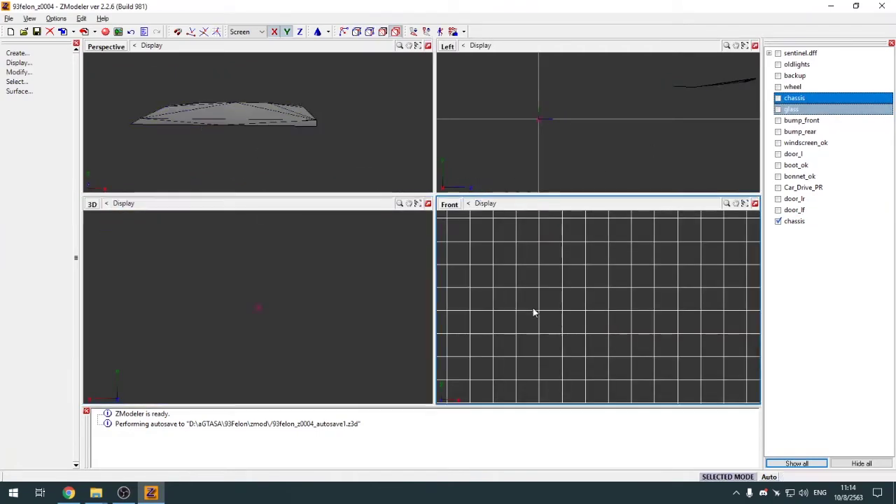
pyautogui.scroll(-6, 539, 315)
pyautogui.scroll(-4, 559, 320)
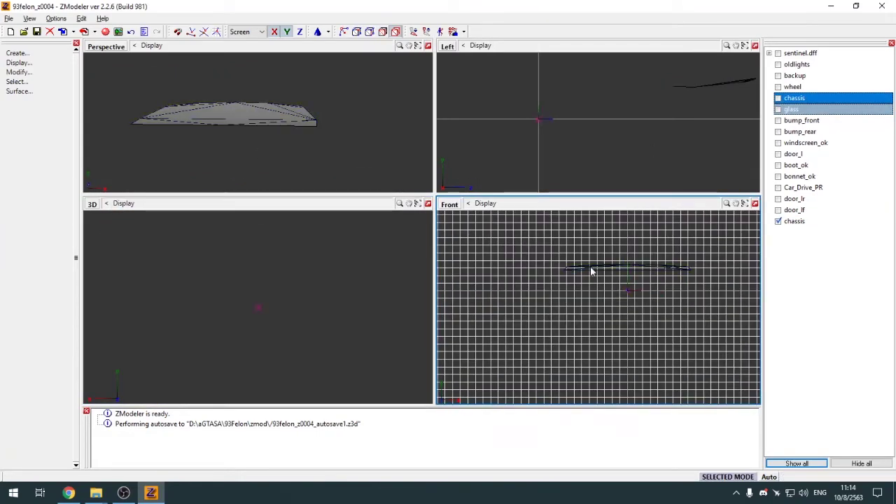
# Assign the sentinel92interior128 material to the rear shelf
pyautogui.click(233, 110)
pyautogui.press('e')
pyautogui.scroll(-7, 597, 140)
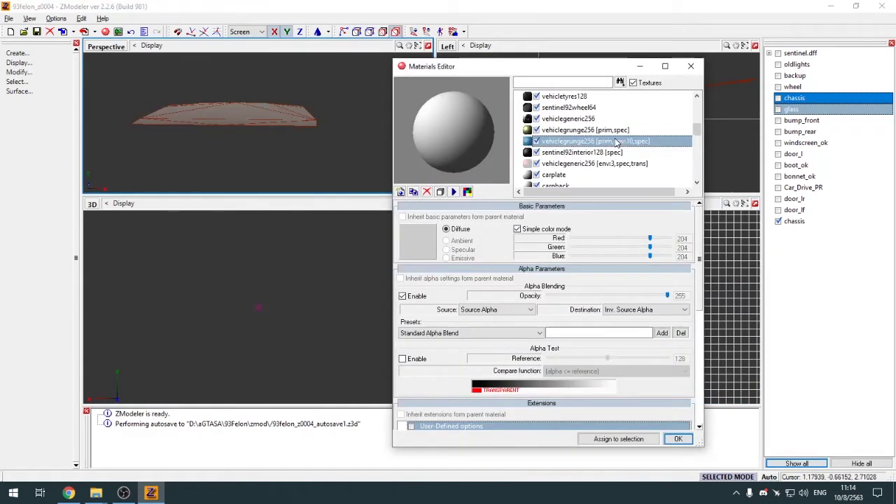
pyautogui.click(597, 118)
pyautogui.scroll(-1, 597, 140)
pyautogui.scroll(-5, 599, 144)
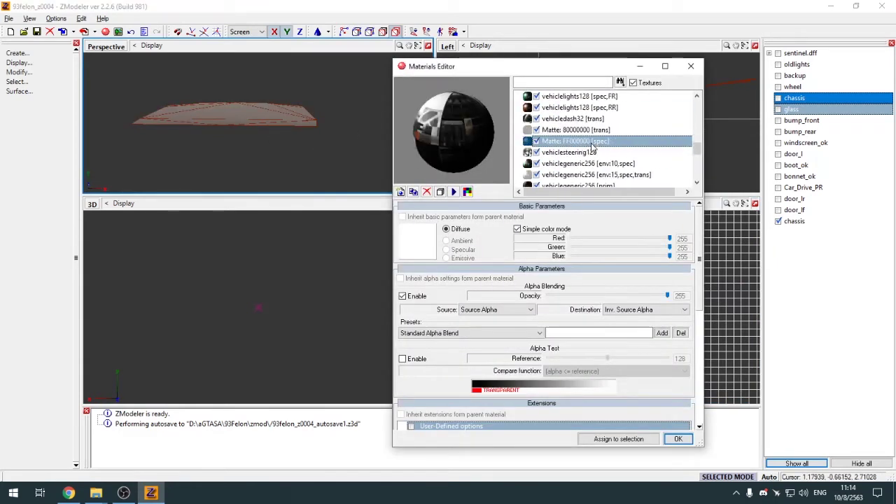
pyautogui.click(571, 130)
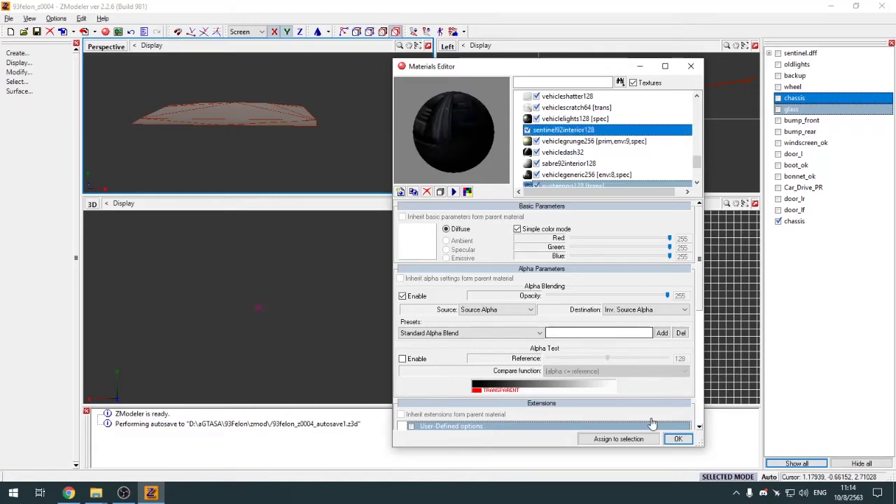
pyautogui.click(656, 440)
pyautogui.click(672, 440)
# Generate a new UV mapping for the rear shelf from the Top viewport's XY plane on channel 1
pyautogui.moveTo(297, 131); pyautogui.dragTo(262, 97, button='middle')
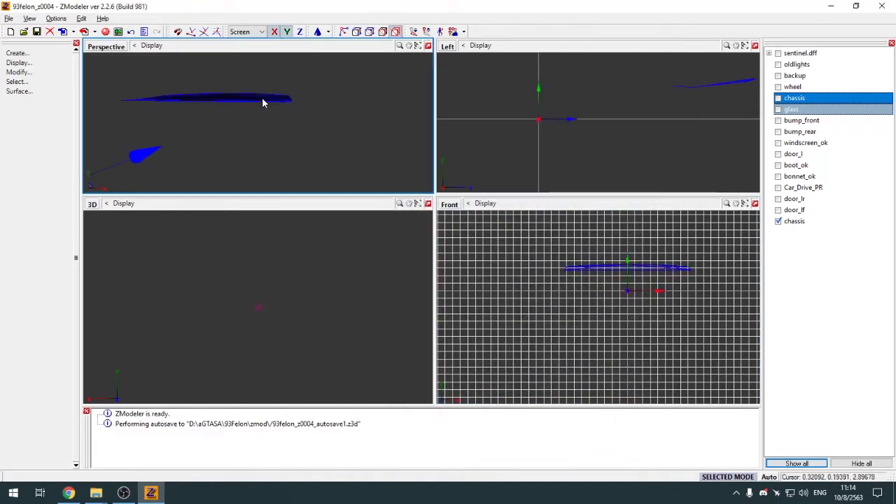
pyautogui.click(452, 204)
pyautogui.click(466, 250)
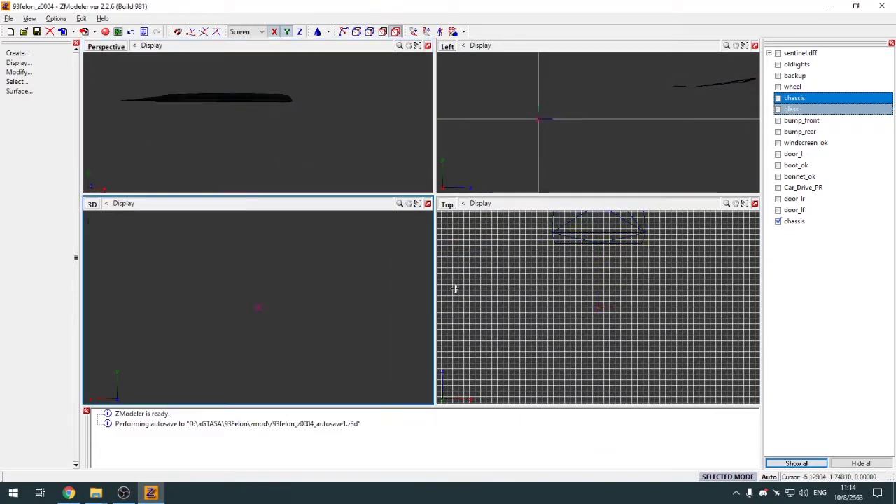
pyautogui.scroll(-4, 543, 298)
pyautogui.scroll(3, 555, 285)
pyautogui.click(556, 301)
pyautogui.click(487, 297)
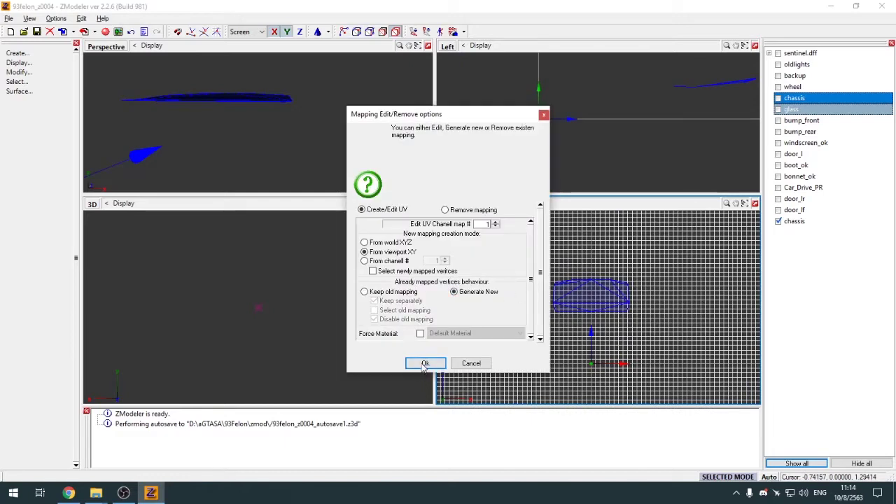
pyautogui.click(425, 362)
# Show the rear shelf's mapping in a UV Mapper view and rotate its UVs by 180 degrees
pyautogui.click(91, 203)
pyautogui.click(118, 317)
pyautogui.scroll(3, 257, 350)
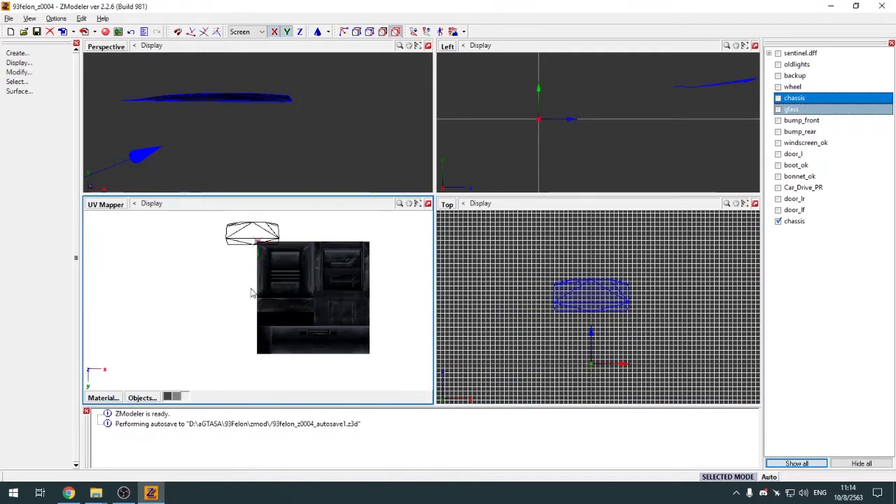
pyautogui.press('c')
pyautogui.click(239, 227)
pyautogui.press('r')
pyautogui.click(241, 230)
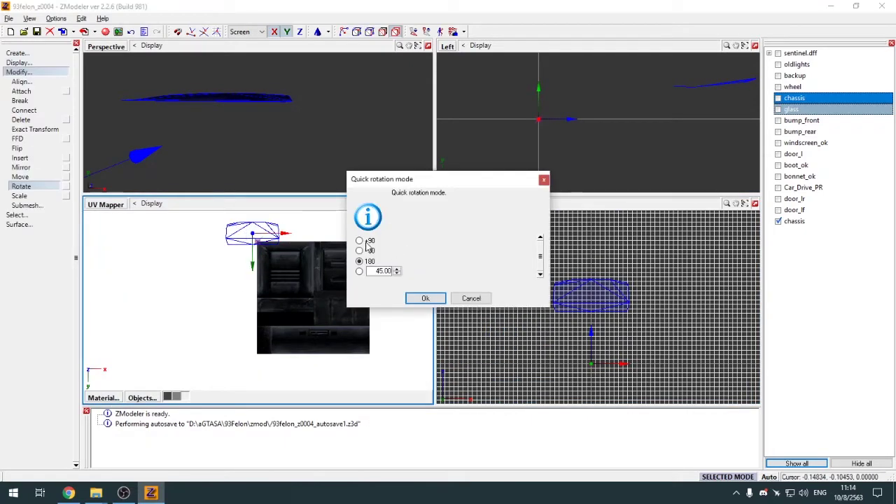
pyautogui.click(473, 301)
pyautogui.click(253, 234)
pyautogui.click(396, 259)
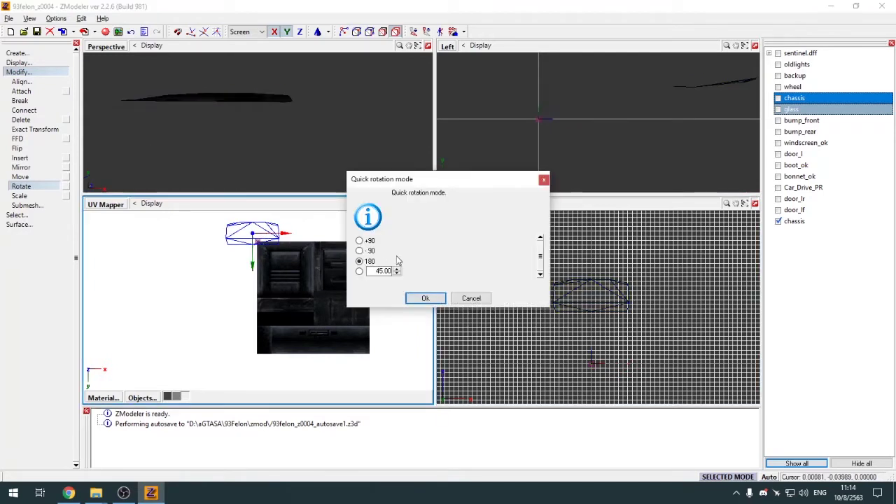
pyautogui.click(422, 300)
# Move and scale the rear shelf's UVs onto a plain dark area of the interior texture and check the shelf in perspective
pyautogui.press('m')
pyautogui.moveTo(255, 236); pyautogui.dragTo(338, 347)
pyautogui.scroll(3, 344, 355)
pyautogui.press('s')
pyautogui.press('m')
pyautogui.press('s')
pyautogui.press('y')
pyautogui.press('m')
pyautogui.doubleClick(106, 46)
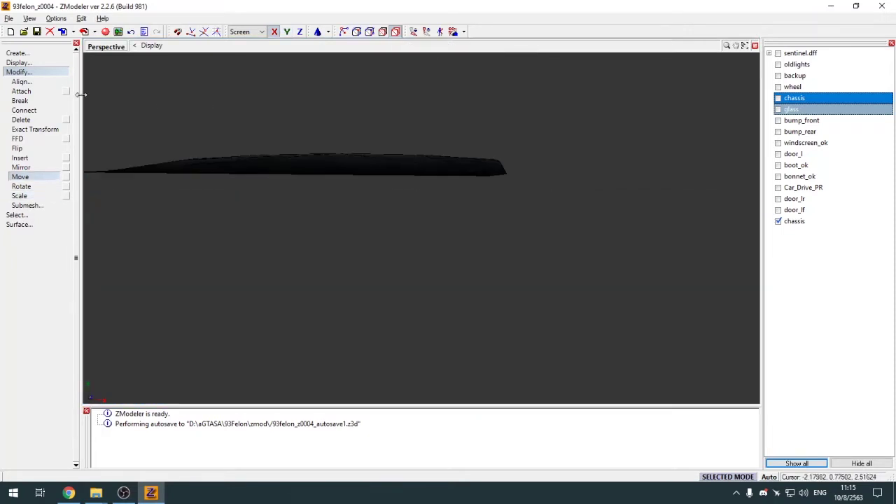
pyautogui.click(60, 72)
pyautogui.moveTo(116, 105); pyautogui.dragTo(169, 138)
pyautogui.moveTo(300, 210)
pyautogui.mouseDown()
pyautogui.moveTo(307, 223)
pyautogui.moveTo(312, 216)
pyautogui.mouseUp()
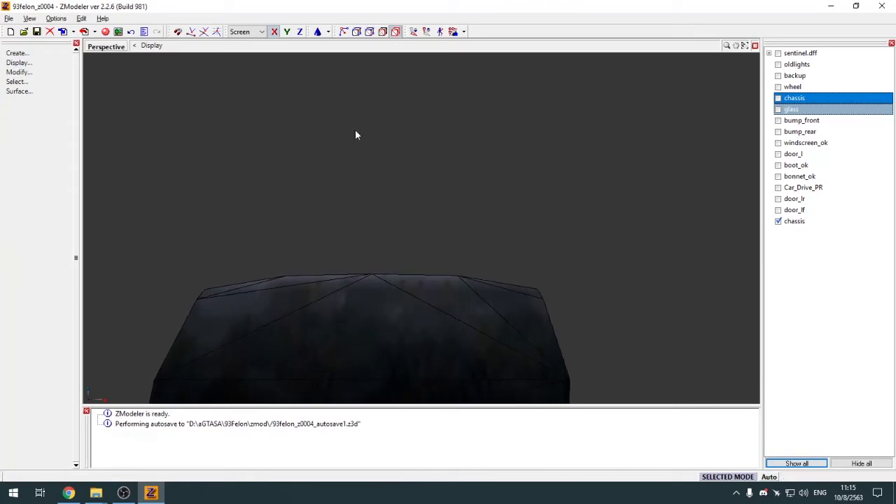
# Switch the viewport away from the UV Mapper, then unhide the main chassis and attach the rear shelf to it
pyautogui.doubleClick(106, 46)
pyautogui.rightClick(106, 204)
pyautogui.click(114, 227)
pyautogui.doubleClick(107, 46)
pyautogui.press('a')
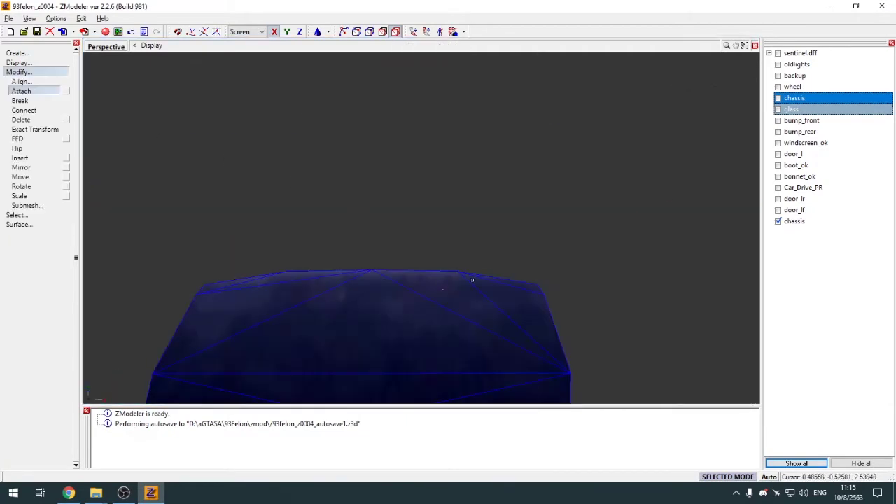
pyautogui.click(446, 289)
pyautogui.click(778, 98)
pyautogui.click(555, 263)
pyautogui.click(57, 73)
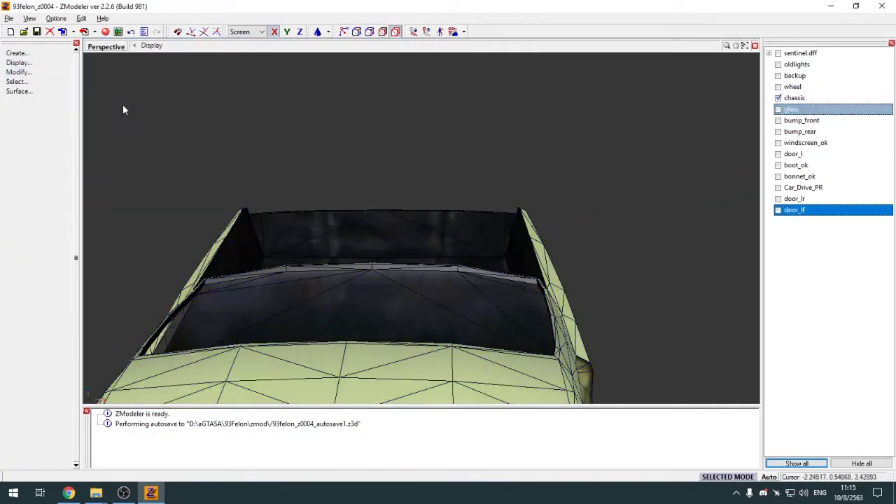
# Examine the inner side of the rear roof pillar above the seat and shelf for uncovered areas
pyautogui.moveTo(122, 104); pyautogui.dragTo(476, 214)
pyautogui.scroll(3, 475, 209)
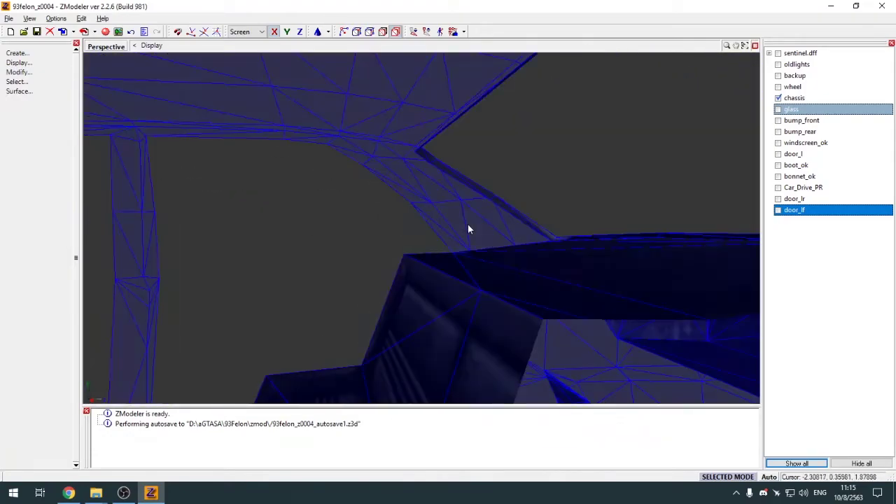
pyautogui.moveTo(540, 239); pyautogui.dragTo(402, 171)
pyautogui.click(21, 52)
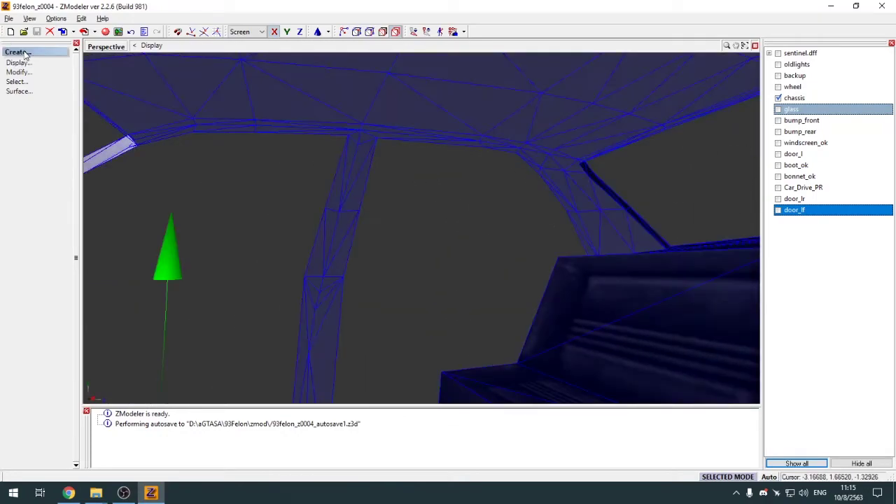
pyautogui.press('1')
pyautogui.scroll(-3, 533, 160)
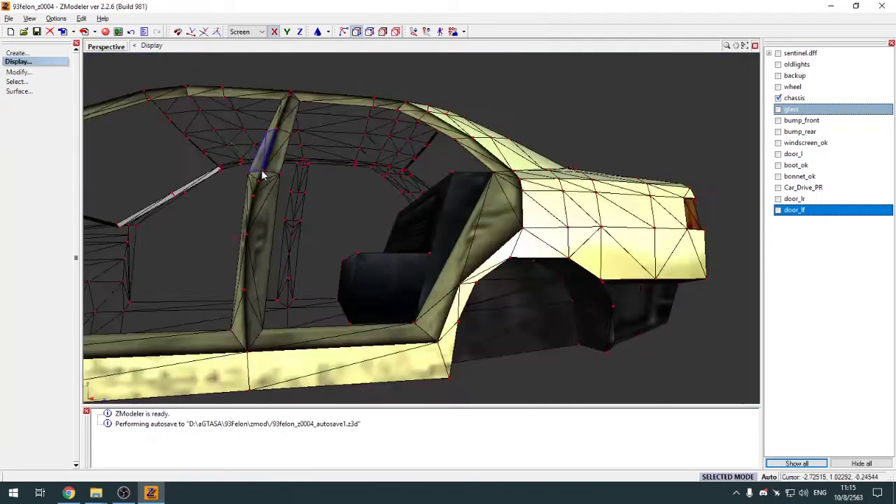
pyautogui.moveTo(261, 175); pyautogui.dragTo(621, 253, button='middle')
pyautogui.moveTo(621, 257); pyautogui.dragTo(612, 254)
# Create two single polygons covering the lower inner side of the rear pillar, starting at the corner of the rear shelf
pyautogui.click(17, 53)
pyautogui.click(25, 81)
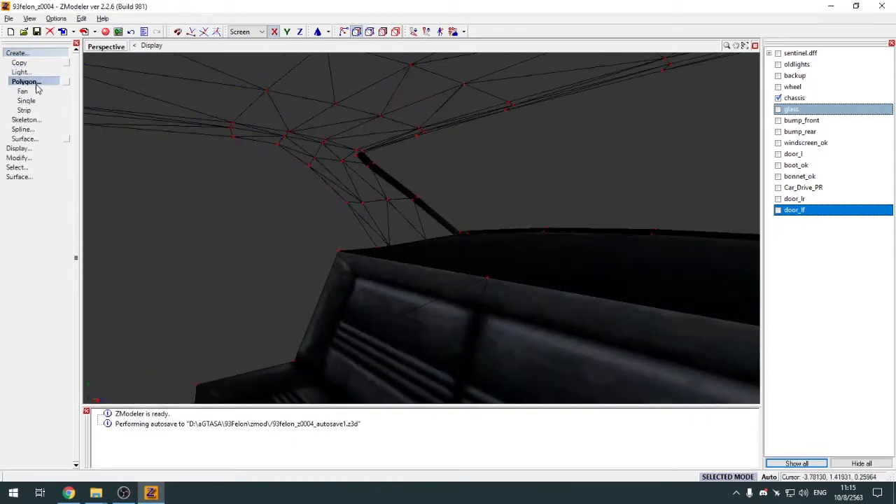
pyautogui.click(26, 100)
pyautogui.press('3')
pyautogui.scroll(-3, 164, 148)
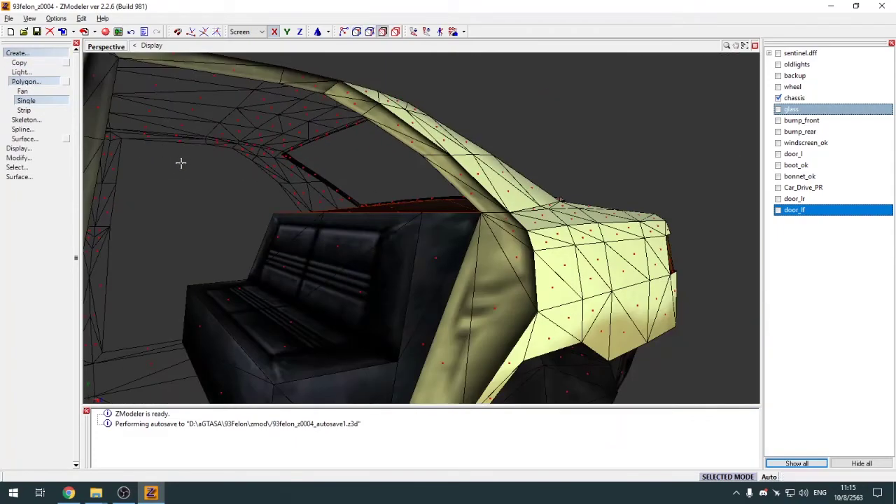
pyautogui.scroll(-5, 198, 170)
pyautogui.scroll(-3, 544, 225)
pyautogui.scroll(3, 588, 222)
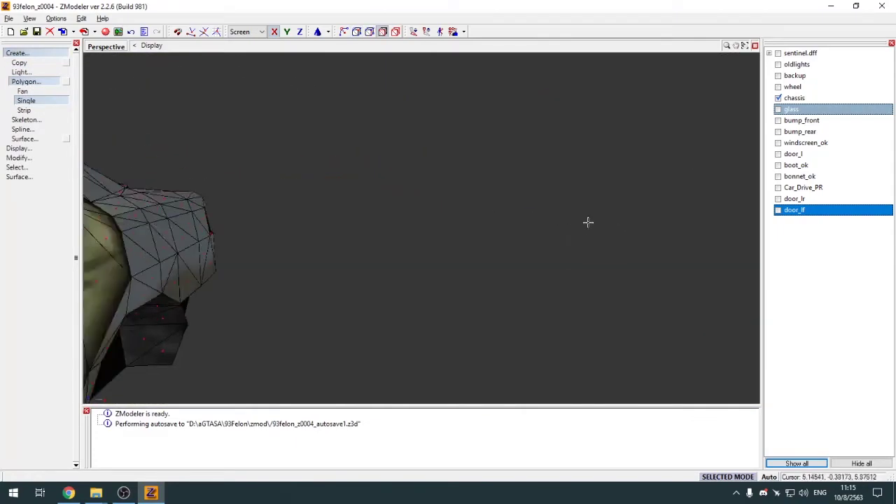
pyautogui.scroll(-3, 589, 221)
pyautogui.scroll(1, 592, 220)
pyautogui.scroll(-4, 233, 213)
pyautogui.scroll(3, 537, 175)
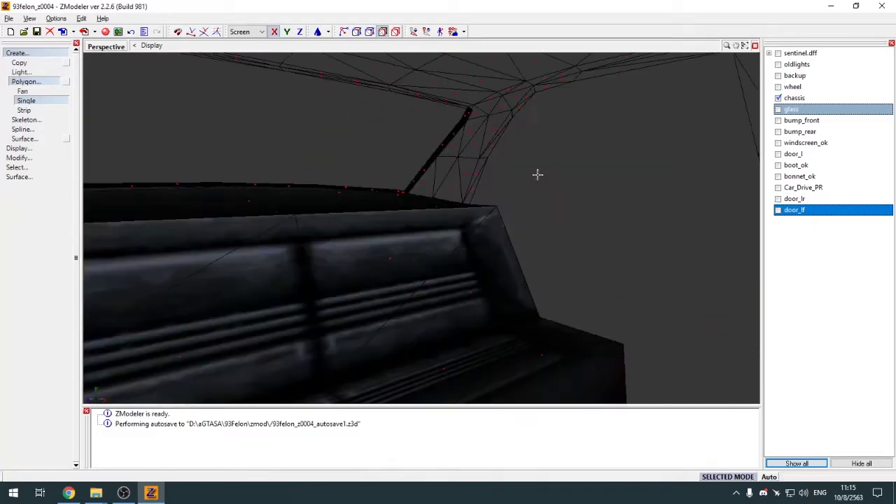
pyautogui.scroll(2, 538, 175)
pyautogui.scroll(-2, 527, 174)
pyautogui.scroll(1, 518, 184)
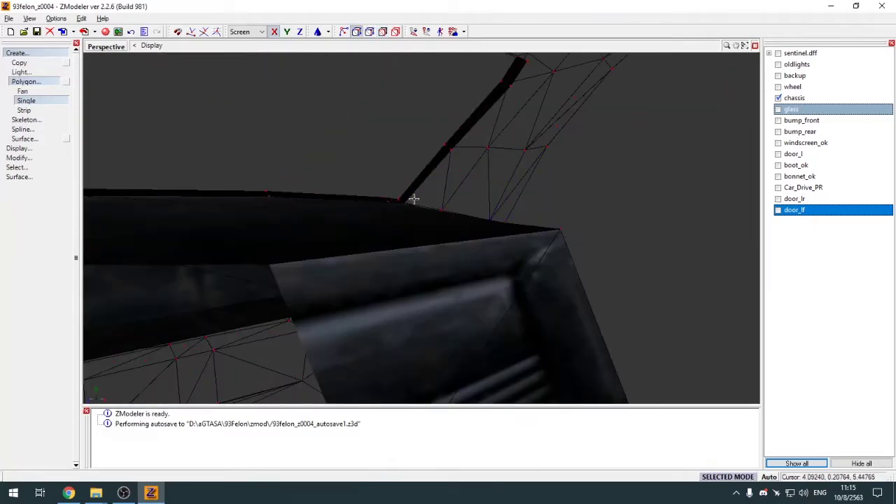
pyautogui.press('3')
pyautogui.moveTo(402, 204); pyautogui.dragTo(426, 229, button='middle')
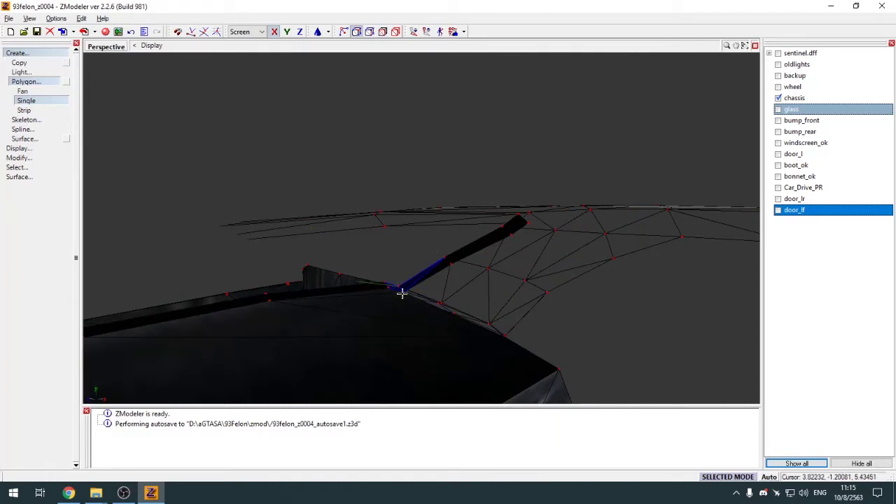
pyautogui.keyDown('alt'); pyautogui.moveTo(409, 303); pyautogui.dragTo(264, 303, button='middle'); pyautogui.keyUp('alt')
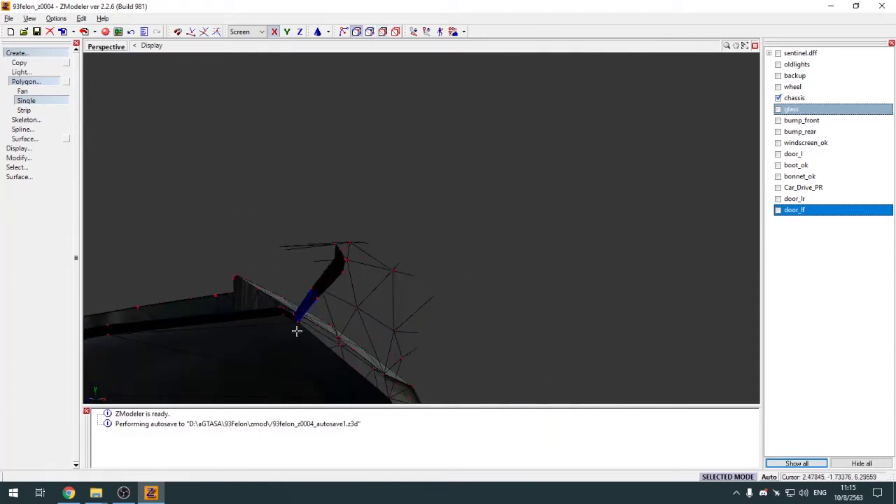
pyautogui.scroll(2, 420, 278)
pyautogui.scroll(-3, 420, 270)
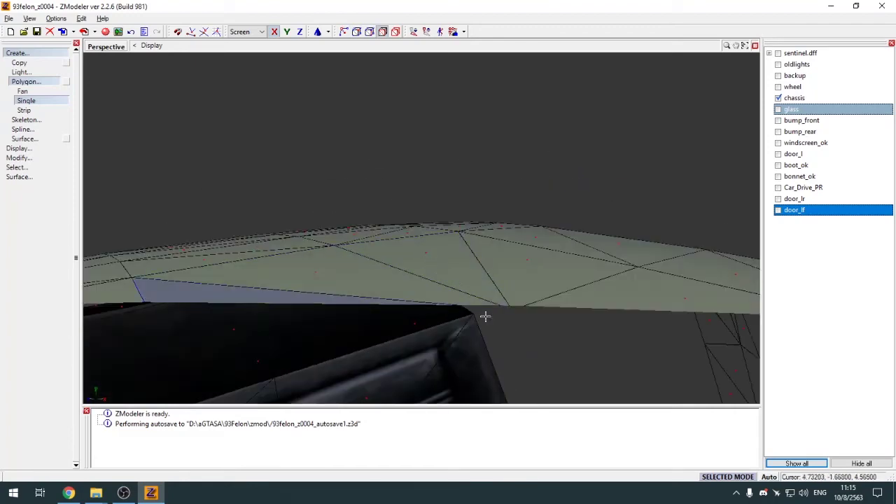
pyautogui.press('1')
pyautogui.keyDown('alt'); pyautogui.moveTo(483, 283); pyautogui.dragTo(491, 282, button='middle'); pyautogui.keyUp('alt')
pyautogui.moveTo(456, 280); pyautogui.dragTo(241, 250, button='middle')
pyautogui.moveTo(289, 234)
pyautogui.mouseDown(button='middle')
pyautogui.moveTo(242, 220)
pyautogui.moveTo(308, 240)
pyautogui.moveTo(300, 240)
pyautogui.mouseUp(button='middle')
pyautogui.press('3')
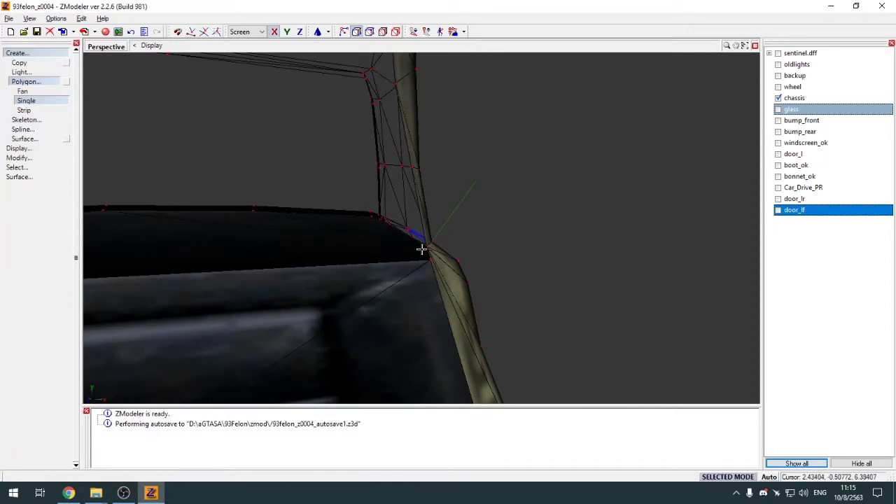
pyautogui.moveTo(421, 250); pyautogui.dragTo(273, 297, button='middle')
pyautogui.press('3')
pyautogui.moveTo(462, 270); pyautogui.dragTo(473, 269, button='middle')
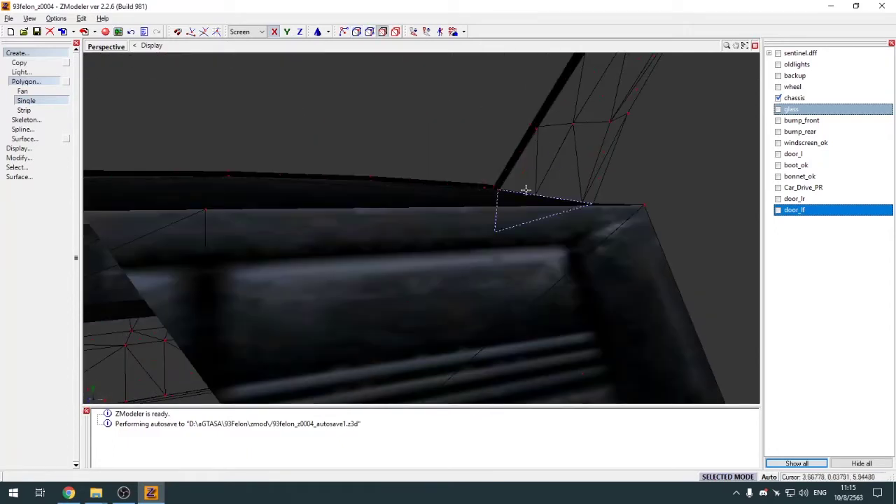
pyautogui.click(537, 140)
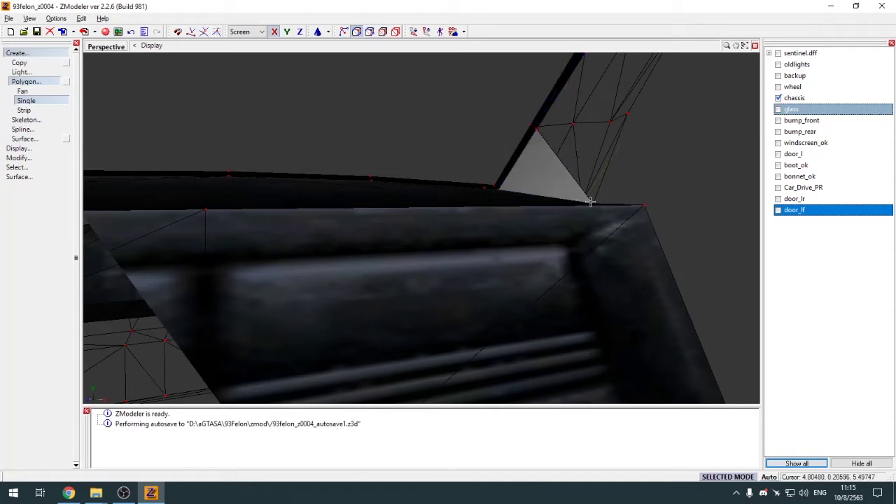
pyautogui.click(631, 120)
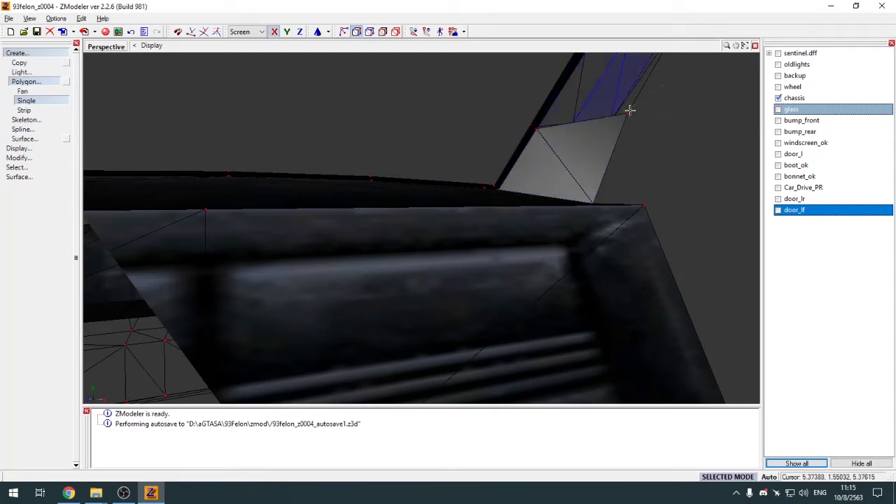
# Continue the pillar filler upward with two more single polygons along the rear window frame
pyautogui.scroll(-5, 633, 112)
pyautogui.moveTo(574, 94); pyautogui.dragTo(589, 85, button='middle')
pyautogui.moveTo(566, 133); pyautogui.dragTo(574, 133, button='middle')
pyautogui.press('3')
pyautogui.click(599, 115)
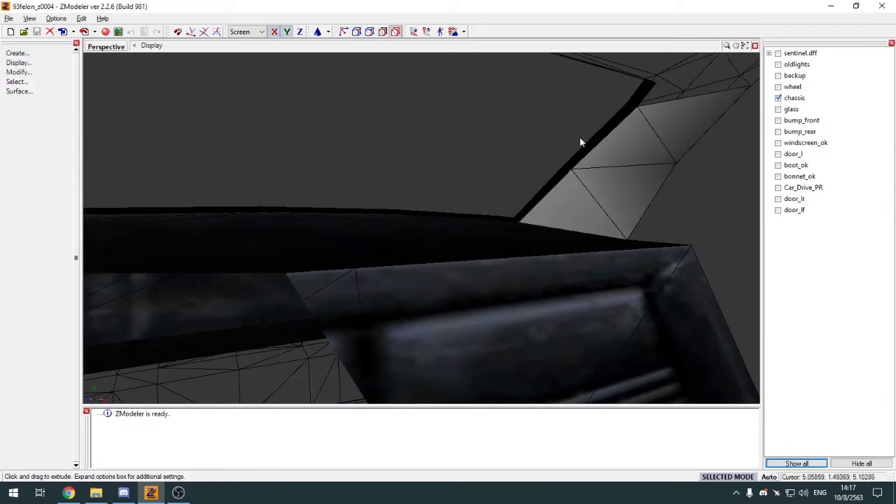
# Add a polygon joining the top edge of the pillar filler to the upper corner of the rear window frame
pyautogui.press('1')
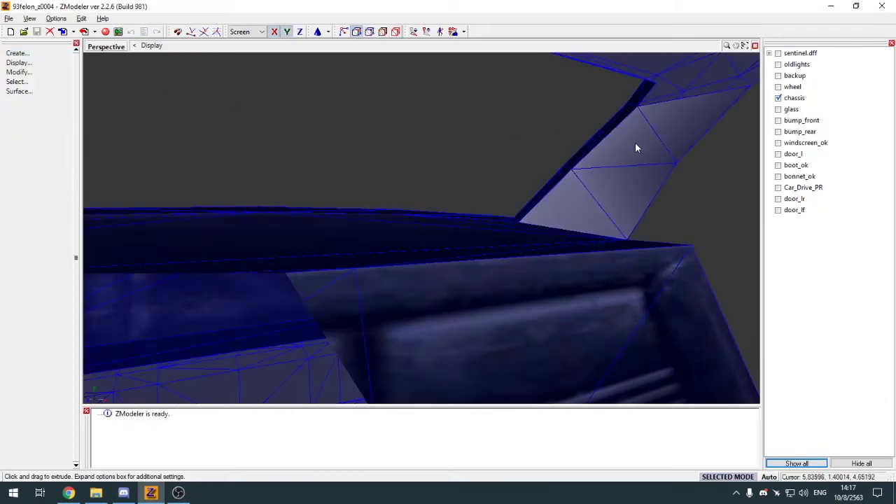
pyautogui.moveTo(635, 142); pyautogui.dragTo(396, 168, button='middle')
pyautogui.scroll(-3, 466, 174)
pyautogui.click(17, 52)
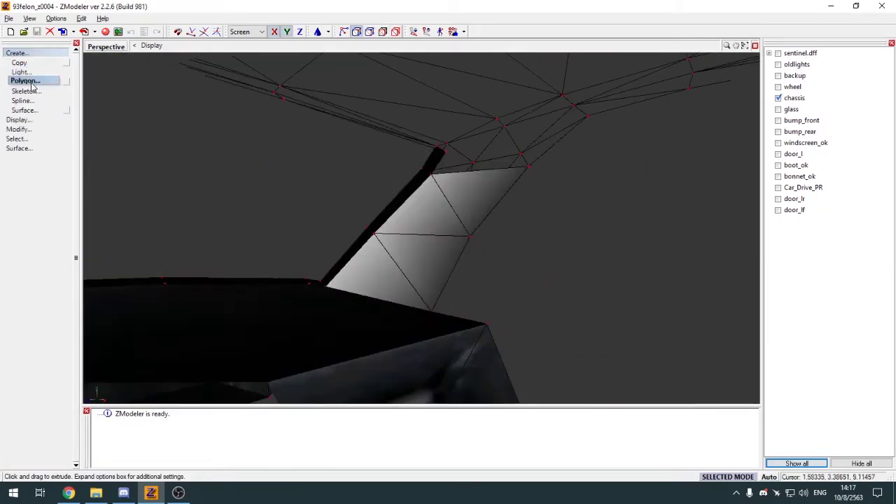
pyautogui.click(26, 81)
pyautogui.click(23, 109)
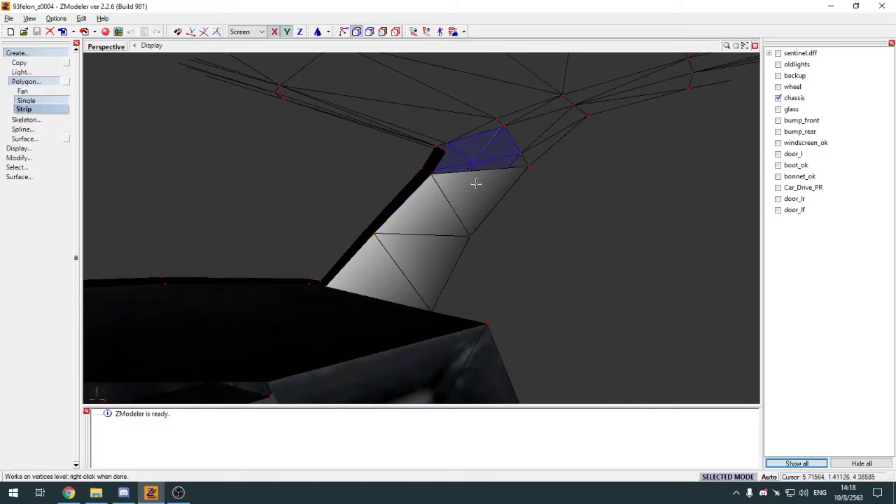
pyautogui.click(434, 176)
pyautogui.click(532, 175)
pyautogui.click(11, 55)
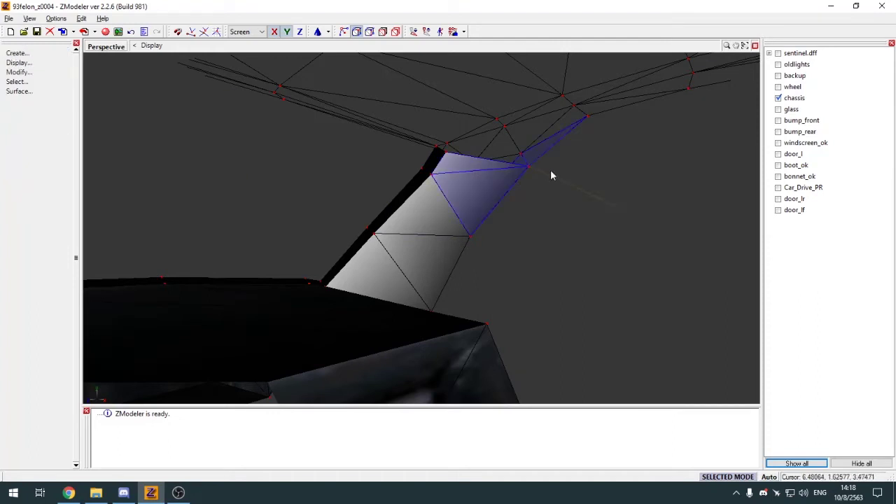
pyautogui.moveTo(551, 170); pyautogui.dragTo(551, 170, button='middle')
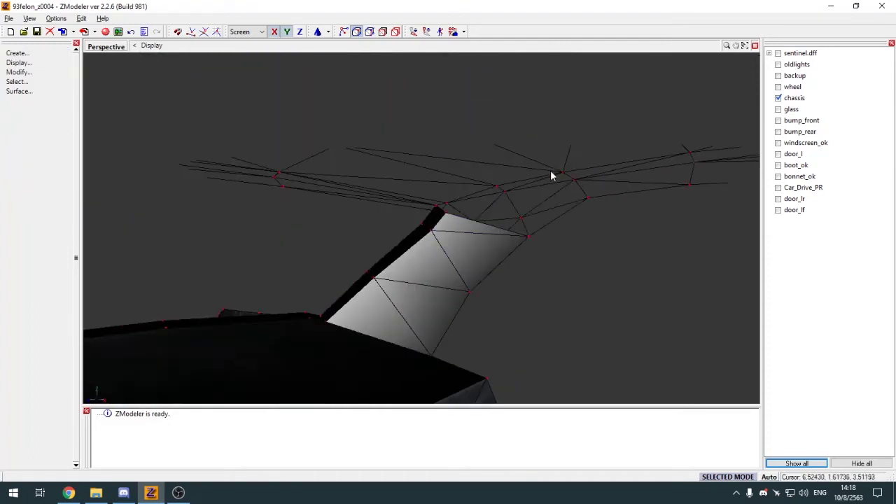
# Create another single polygon from the window frame's upper corner to the roof rail above the rear door opening
pyautogui.click(17, 53)
pyautogui.click(26, 82)
pyautogui.click(26, 101)
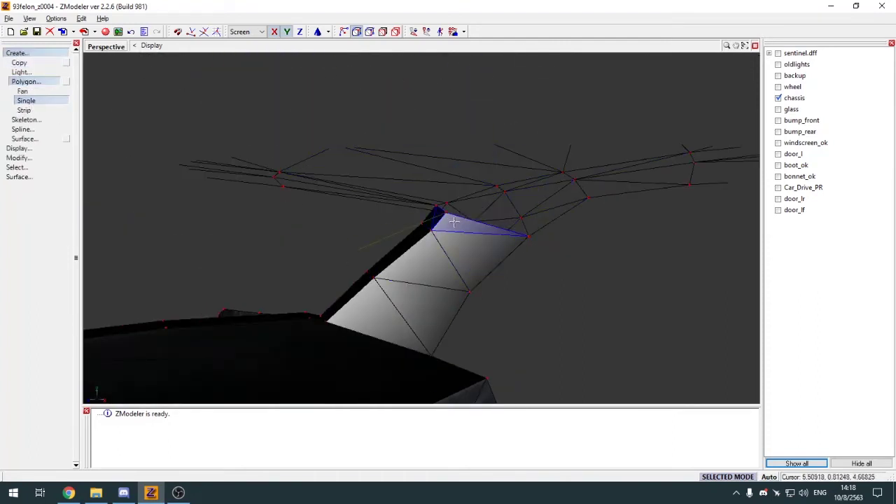
pyautogui.click(532, 238)
pyautogui.click(590, 207)
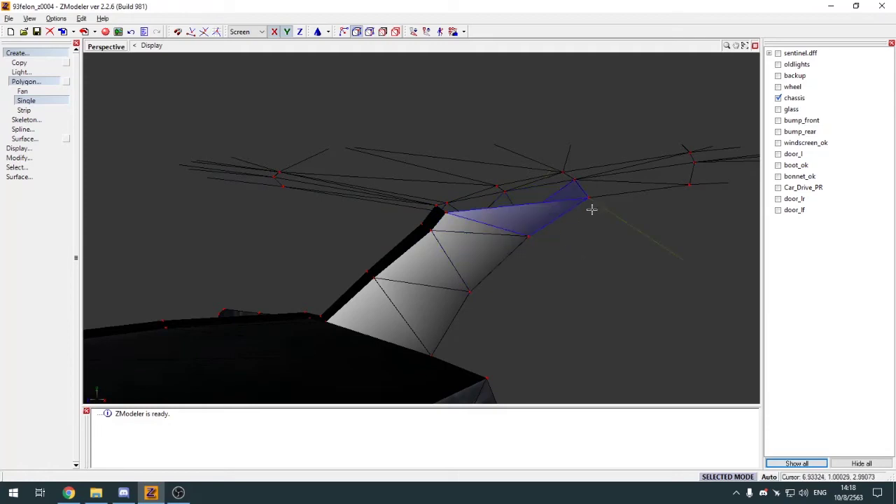
pyautogui.click(17, 54)
# Select the chassis polygons that use Default Material and detach them as a new object
pyautogui.moveTo(281, 148); pyautogui.dragTo(489, 139, button='middle')
pyautogui.press('3')
pyautogui.press('h')
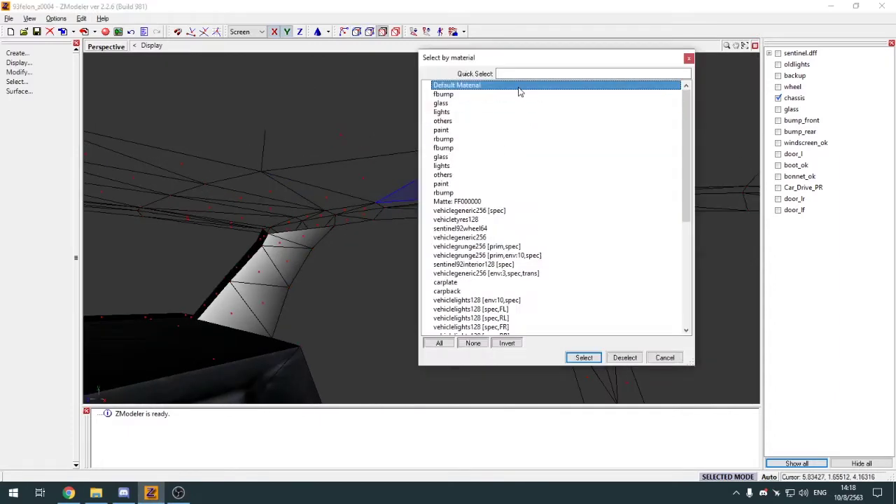
pyautogui.click(520, 87)
pyautogui.click(584, 358)
pyautogui.hotkey('ctrl', 'd')
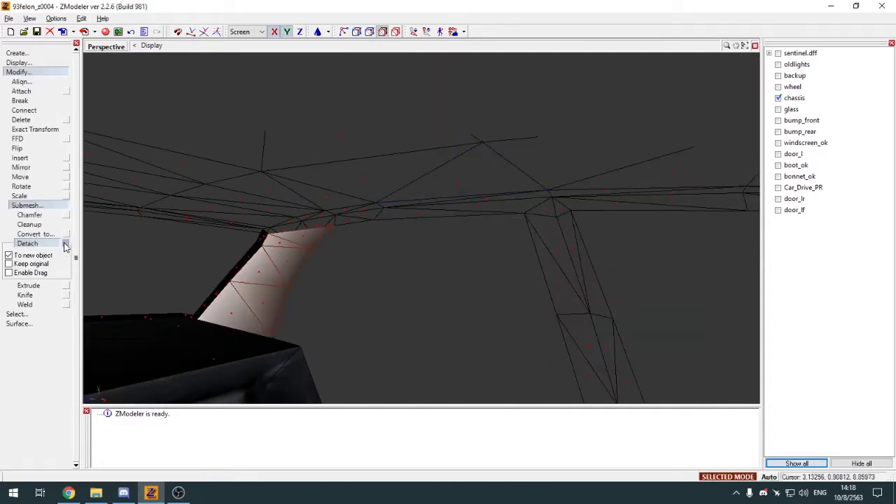
pyautogui.click(369, 282)
# Hide the main chassis to isolate the detached pillar filler
pyautogui.click(45, 72)
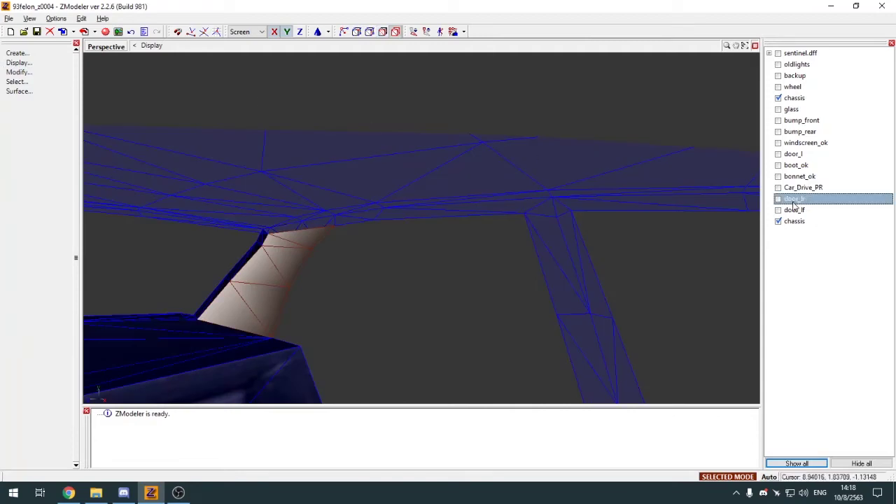
pyautogui.click(778, 98)
pyautogui.press('space')
# Assign the sentinel92interior128 material to the detached rear pillar filler
pyautogui.click(293, 251)
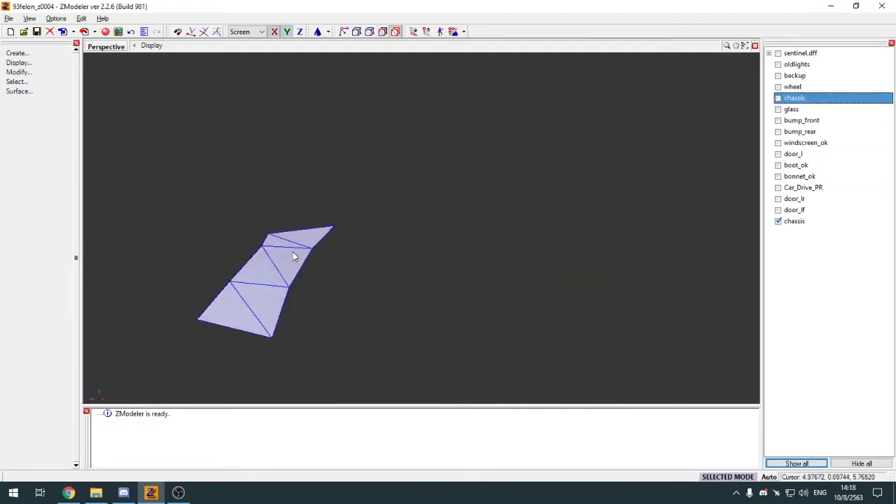
pyautogui.press('e')
pyautogui.click(557, 166)
pyautogui.scroll(-2, 574, 158)
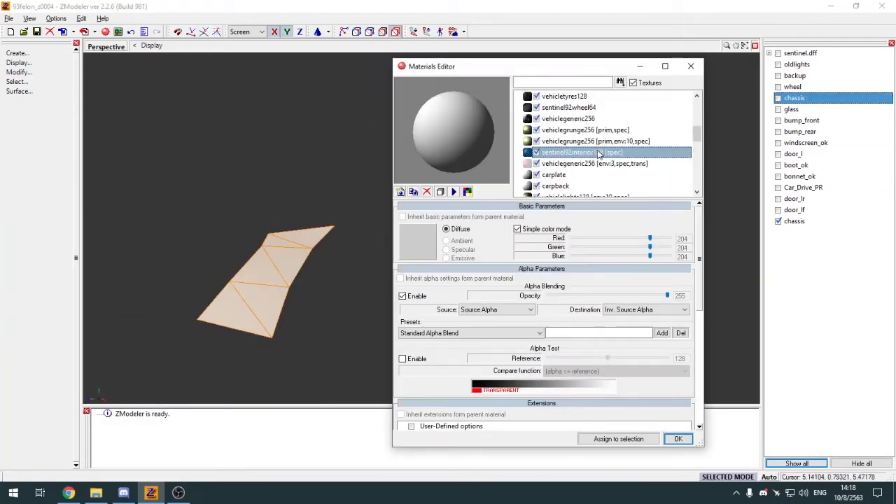
pyautogui.click(600, 153)
pyautogui.scroll(-5, 605, 163)
pyautogui.scroll(1, 606, 163)
pyautogui.click(607, 166)
pyautogui.click(608, 143)
pyautogui.scroll(-1, 608, 147)
pyautogui.click(607, 146)
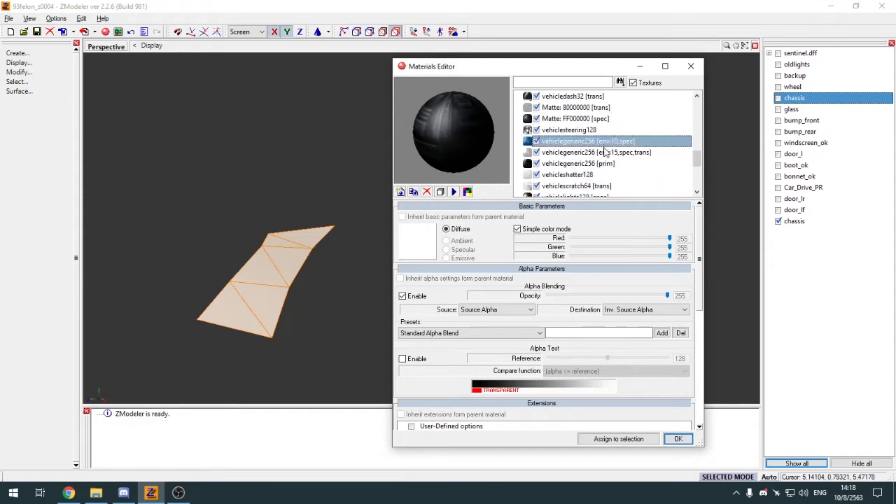
pyautogui.click(605, 175)
pyautogui.click(603, 167)
pyautogui.click(603, 174)
pyautogui.scroll(-1, 606, 175)
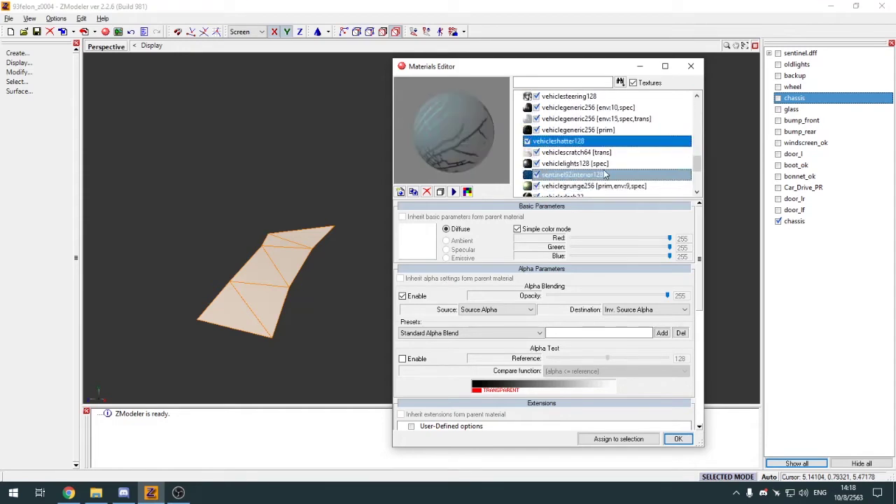
pyautogui.click(605, 175)
pyautogui.click(618, 439)
pyautogui.click(678, 439)
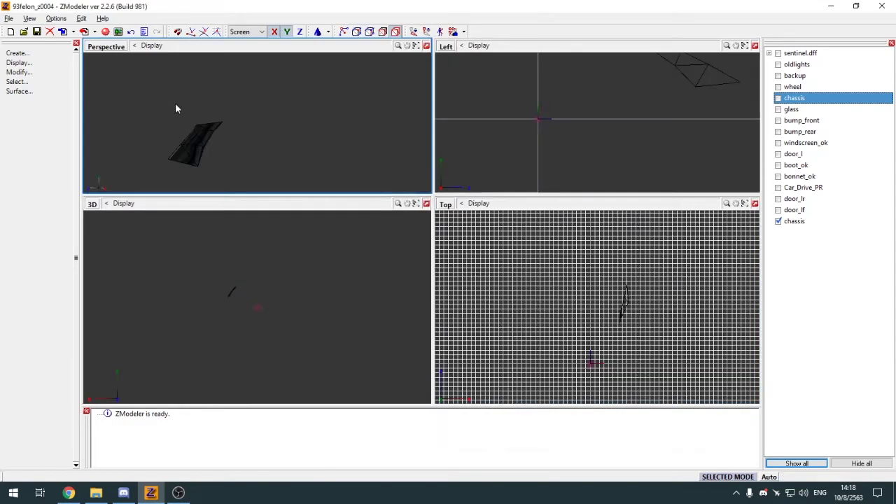
# Generate new UV mapping for the pillar filler from the Left viewport's XY and display it in a UV Mapper view
pyautogui.click(644, 115)
pyautogui.click(649, 112)
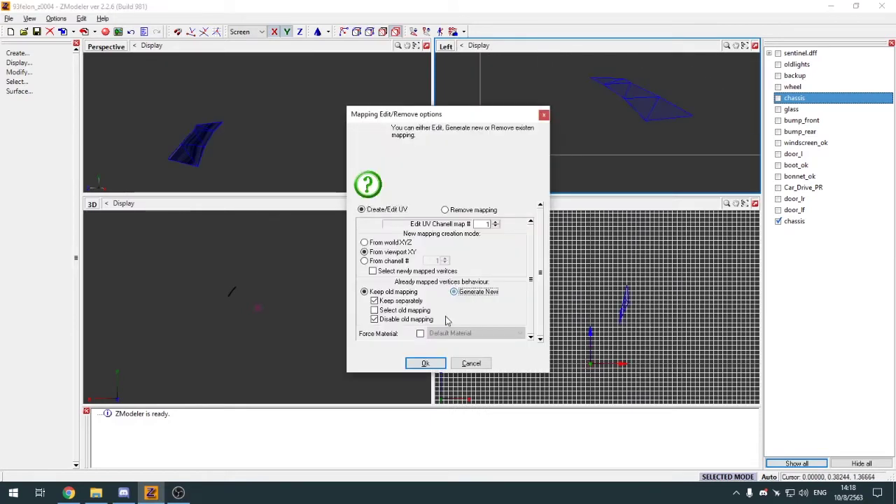
pyautogui.click(425, 362)
pyautogui.click(92, 204)
pyautogui.click(117, 317)
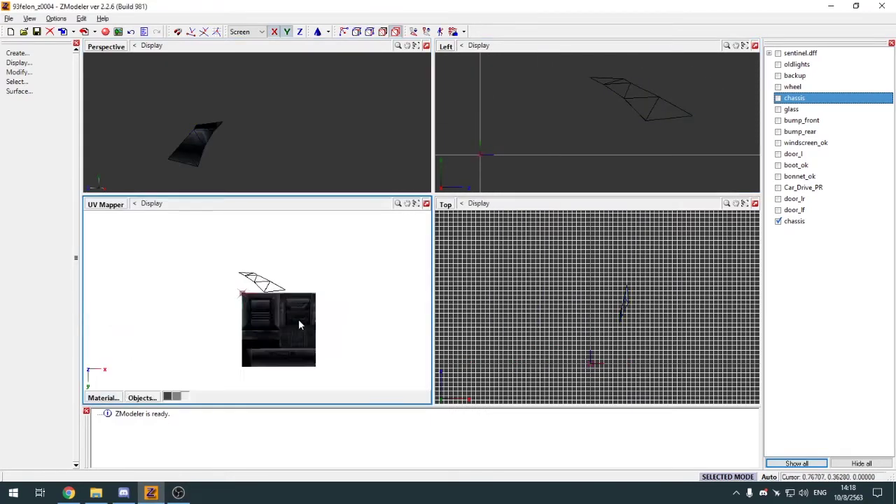
# Try to rotate the pillar filler's UV mapping by 90 degrees
pyautogui.scroll(2, 301, 322)
pyautogui.press('c')
pyautogui.click(249, 265)
pyautogui.press('r')
pyautogui.click(249, 267)
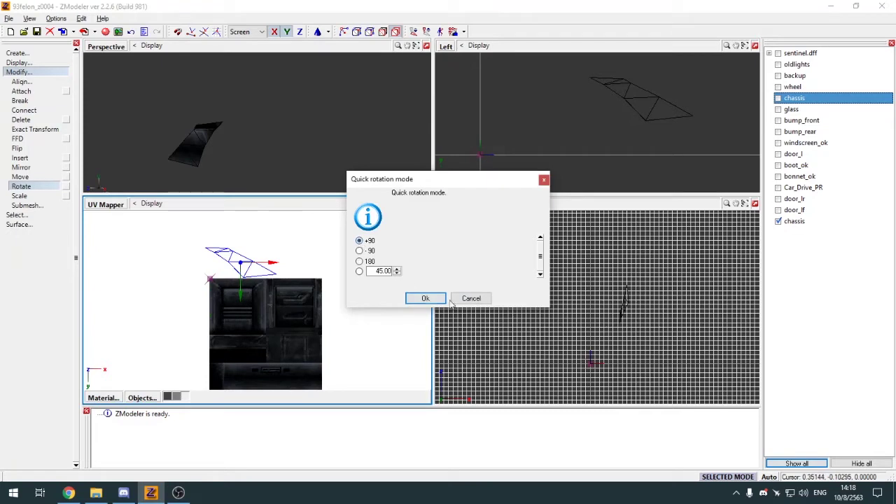
pyautogui.click(442, 299)
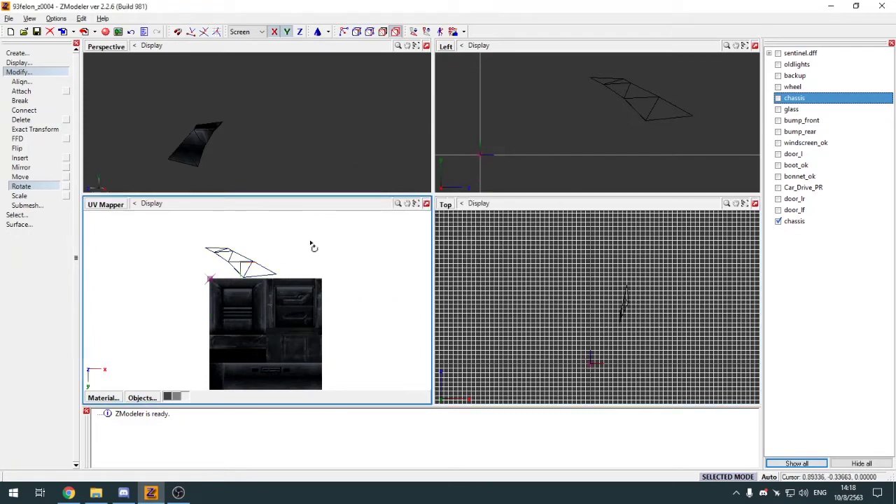
pyautogui.click(250, 272)
pyautogui.click(431, 302)
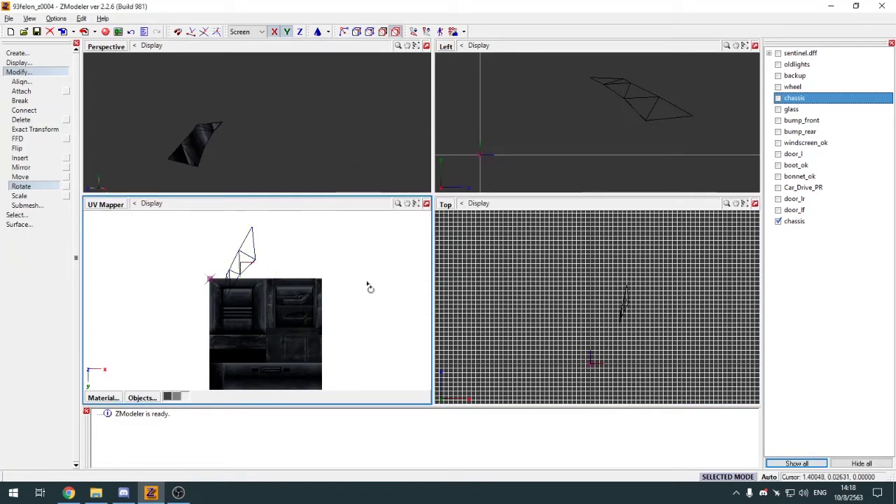
pyautogui.hotkey('ctrl', 'z')
# Rotate the pillar filler's UV mapping roughly level and fit it onto the narrow dark strip below the texture's seat panel
pyautogui.click(250, 264)
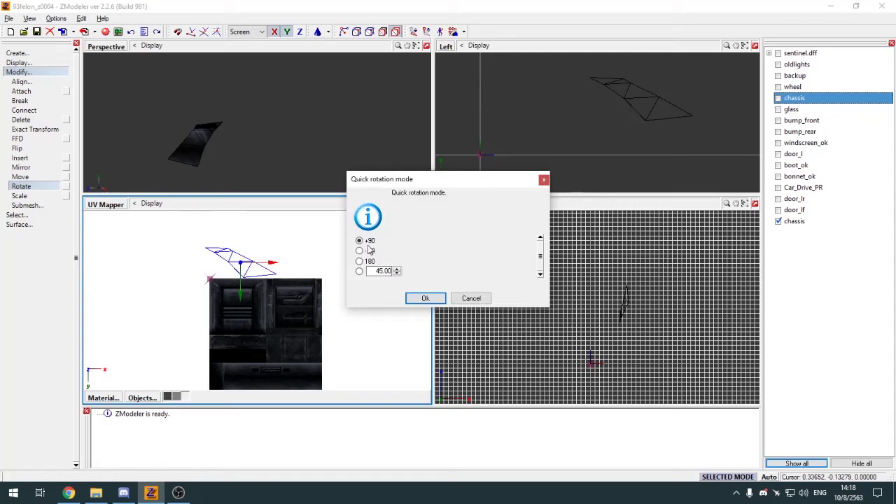
pyautogui.click(429, 299)
pyautogui.moveTo(215, 287); pyautogui.dragTo(210, 318)
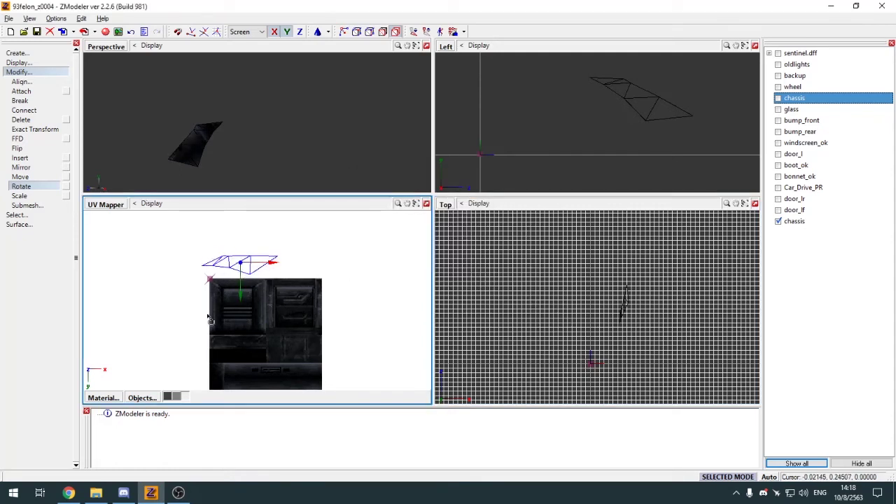
pyautogui.press('m')
pyautogui.moveTo(234, 262); pyautogui.dragTo(272, 385)
pyautogui.press('s')
pyautogui.scroll(2, 235, 334)
pyautogui.press('m')
# Nudge the filler's UV mapping sideways within the dark texture strip and switch the UV Mapper view back to 3D
pyautogui.press('1')
pyautogui.press('q')
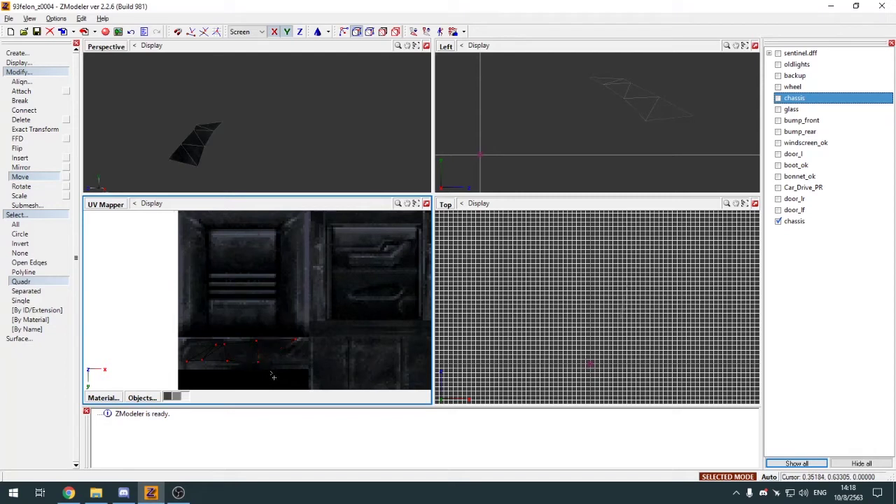
pyautogui.press('4')
pyautogui.press('c')
pyautogui.click(244, 358)
pyautogui.press('m')
pyautogui.moveTo(252, 359); pyautogui.dragTo(258, 359)
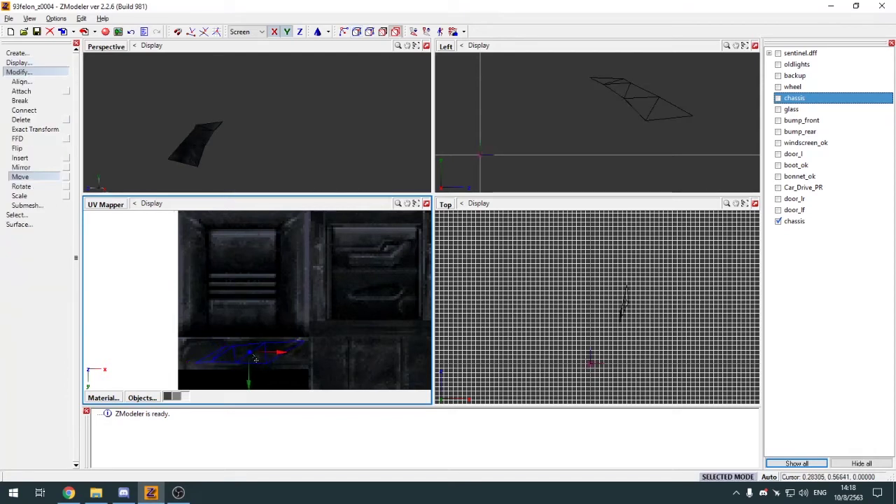
pyautogui.press('s')
pyautogui.click(220, 169)
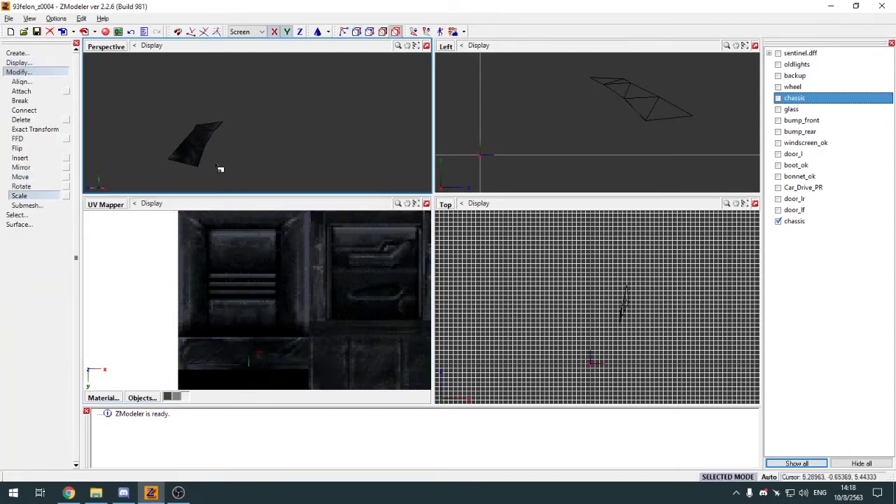
pyautogui.click(107, 206)
pyautogui.click(112, 217)
pyautogui.click(19, 72)
# Copy the textured pillar filler and mirror the copy along the X axis to the opposite side of the car
pyautogui.click(427, 45)
pyautogui.click(18, 53)
pyautogui.click(34, 64)
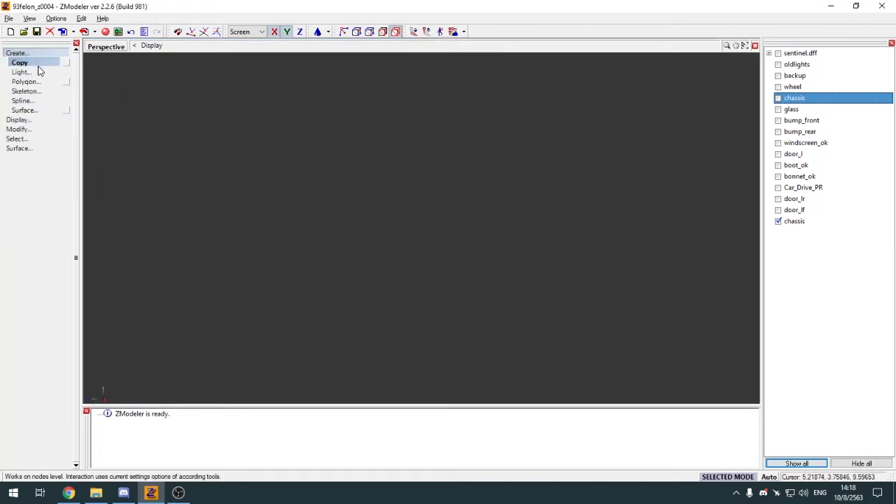
pyautogui.click(779, 222)
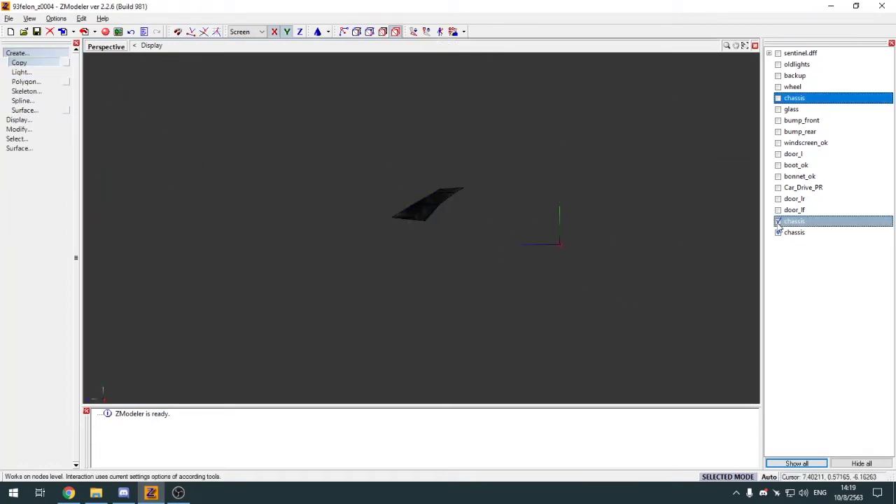
pyautogui.click(18, 53)
pyautogui.click(755, 46)
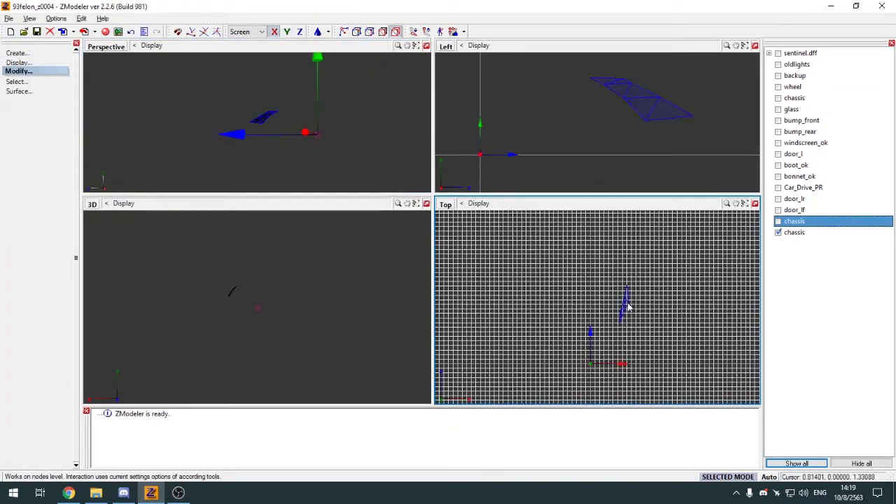
pyautogui.click(656, 111)
pyautogui.hotkey('alt', 'w')
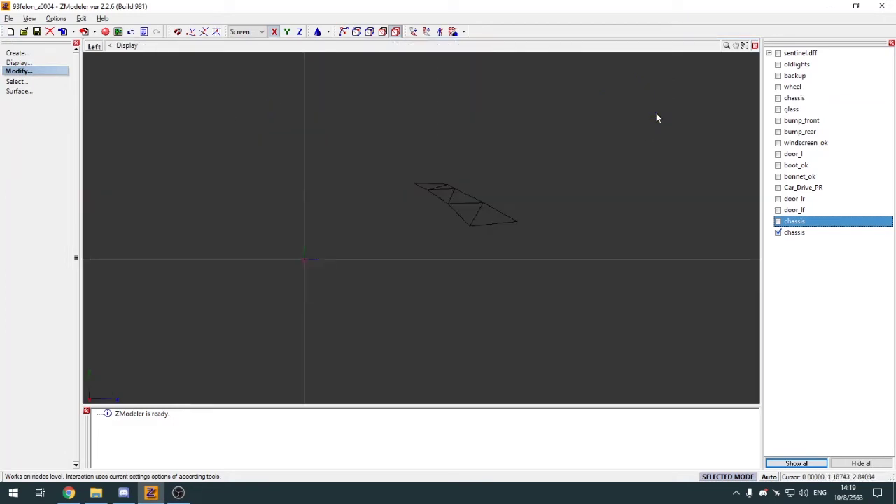
# Attach the mirrored pillar filler and the original filler together as one object
pyautogui.press('Delete')
pyautogui.click(474, 209)
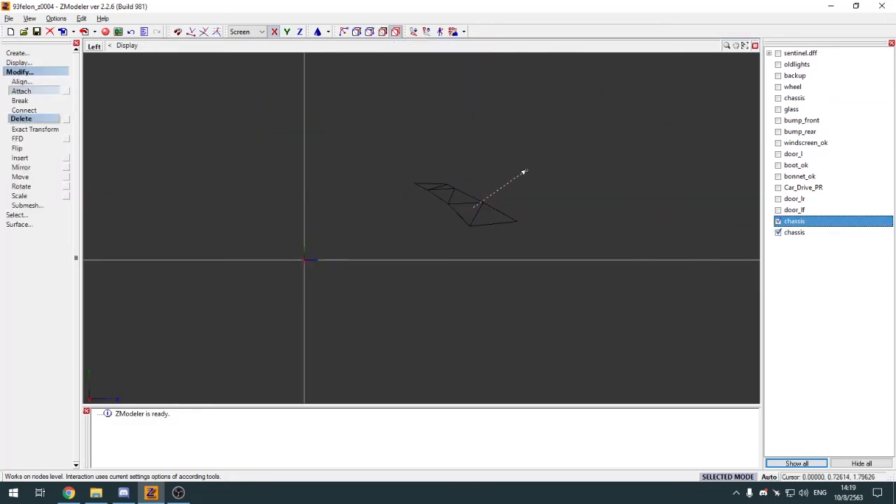
pyautogui.hotkey('alt', 'w')
pyautogui.click(265, 113)
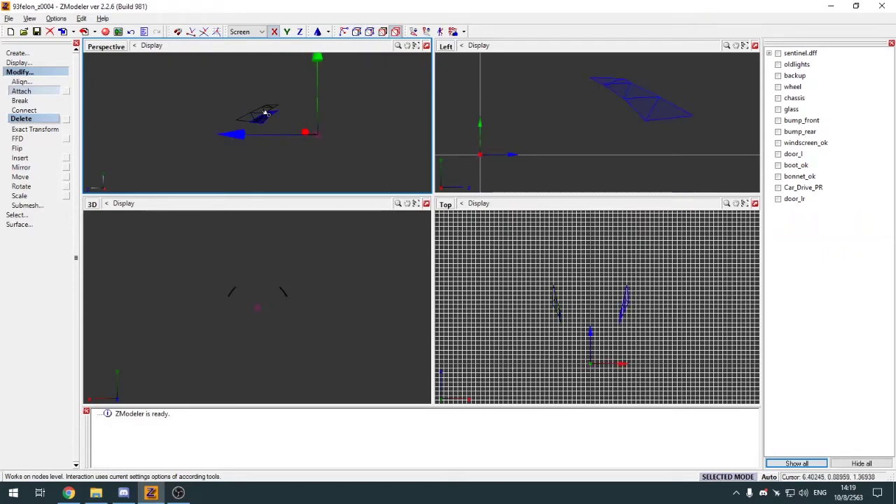
pyautogui.hotkey('ctrl', 'z')
# Show the main chassis again and attach the combined pillar fillers to it
pyautogui.click(794, 98)
pyautogui.click(777, 98)
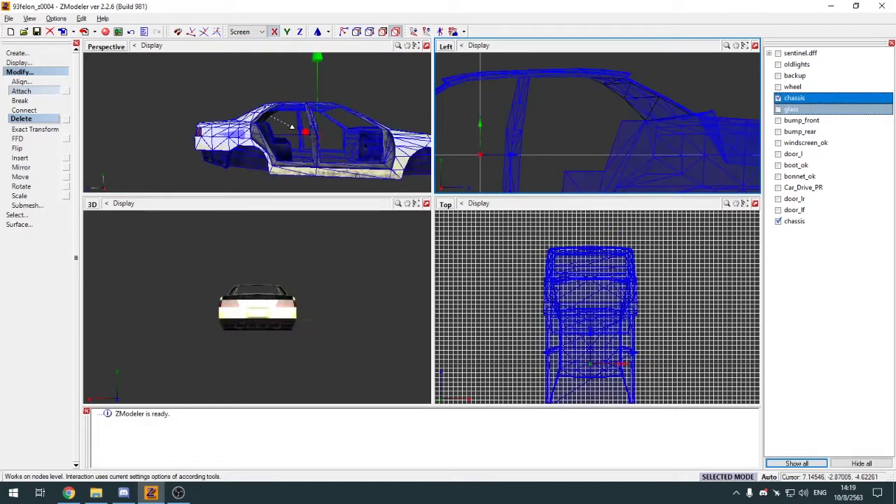
pyautogui.click(294, 128)
pyautogui.click(47, 74)
# Create single polygons covering the inside of the pillar between the front and rear door openings, from roof rail to sill
pyautogui.hotkey('alt', 'w')
pyautogui.scroll(4, 283, 164)
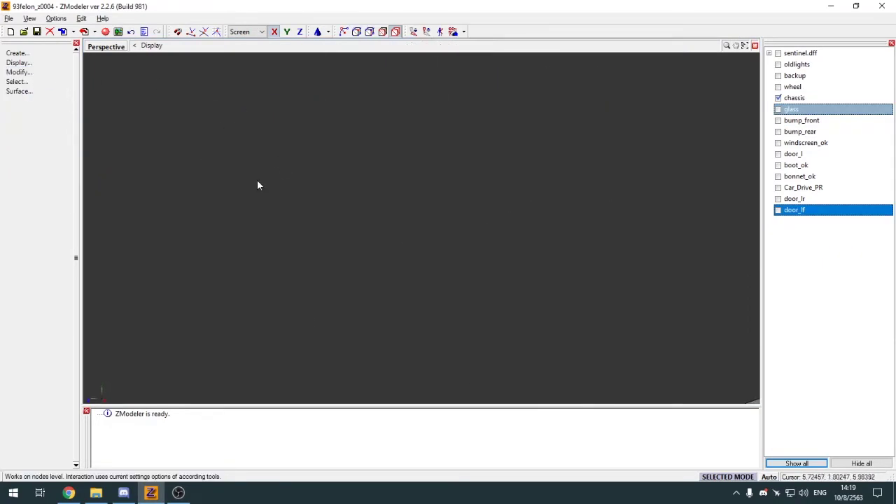
pyautogui.scroll(-3, 257, 180)
pyautogui.scroll(2, 273, 195)
pyautogui.scroll(-2, 298, 190)
pyautogui.scroll(2, 301, 186)
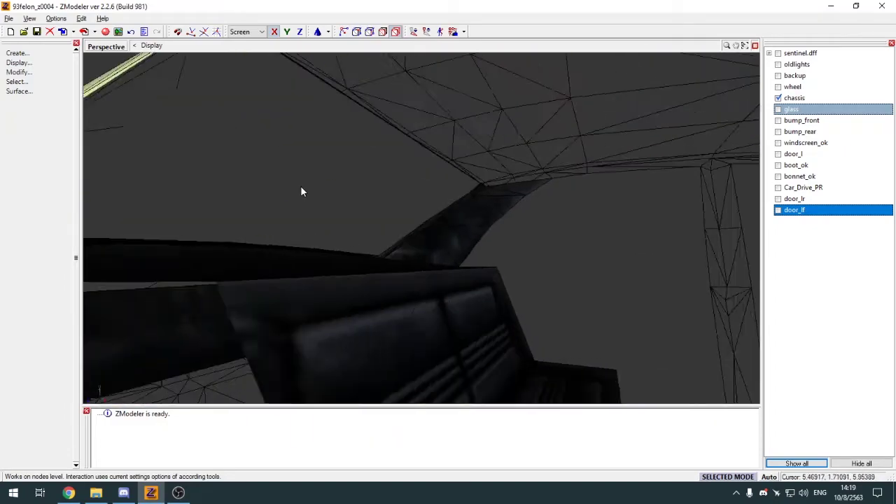
pyautogui.moveTo(302, 191); pyautogui.dragTo(531, 185, button='middle')
pyautogui.press('1')
pyautogui.click(19, 53)
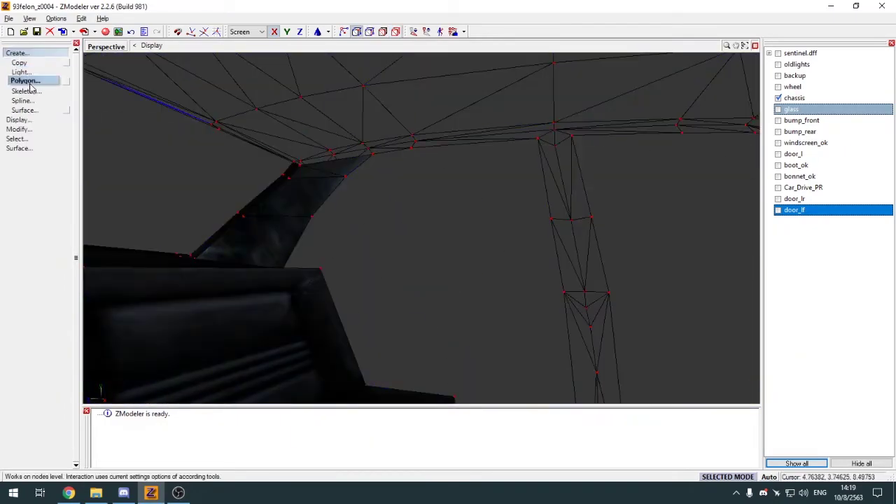
pyautogui.click(28, 81)
pyautogui.click(26, 100)
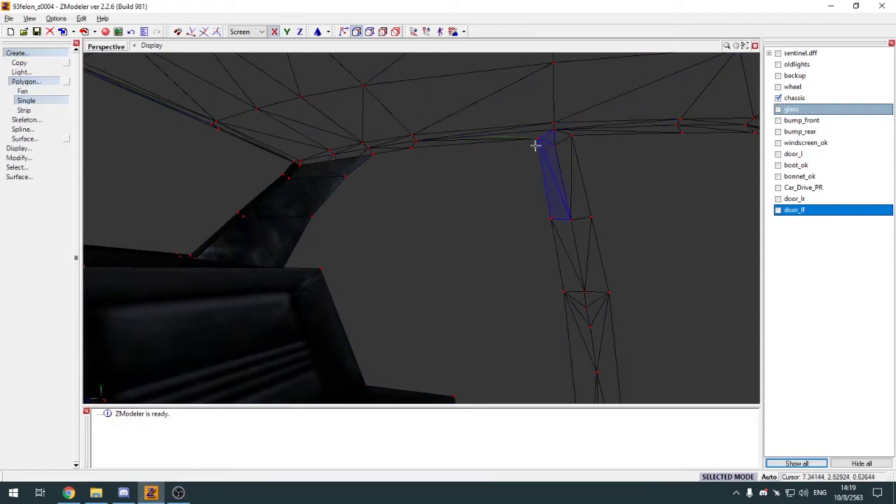
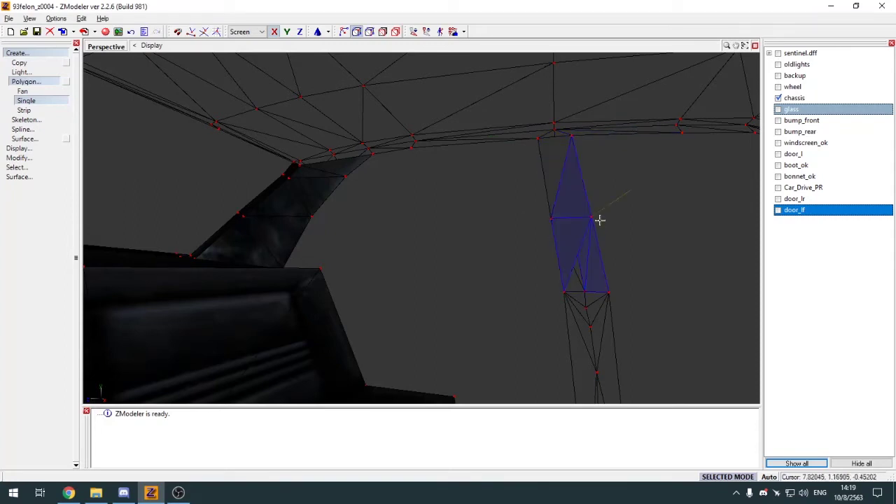
pyautogui.moveTo(554, 300); pyautogui.dragTo(505, 168, button='middle')
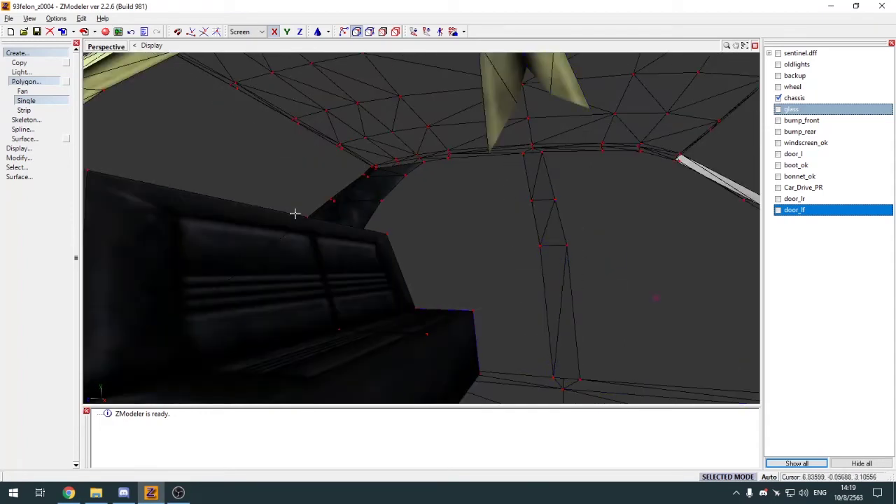
pyautogui.click(41, 54)
# Select the centre pillar's new polygons by Default Material and detach them from the chassis as a separate object
pyautogui.hotkey('ctrl', 'd')
pyautogui.press('m')
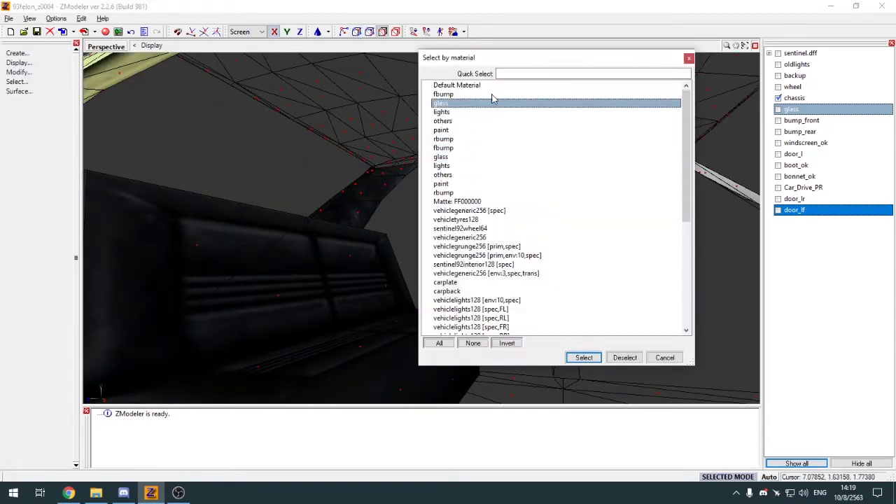
pyautogui.click(496, 84)
pyautogui.click(584, 357)
pyautogui.press('space')
pyautogui.click(19, 72)
pyautogui.click(29, 243)
pyautogui.click(194, 156)
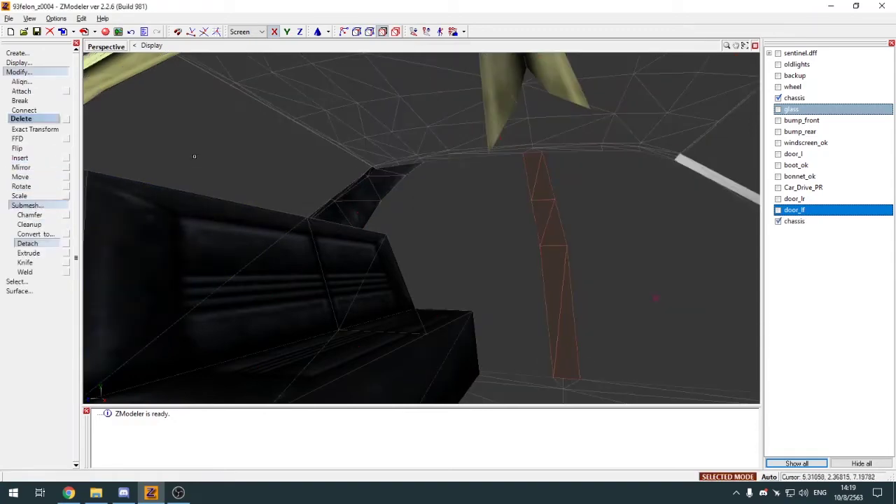
pyautogui.click(24, 73)
pyautogui.click(395, 31)
# Isolate the detached centre pillar cover by hiding the main chassis and assign it the sentinel92interior128 material
pyautogui.click(778, 98)
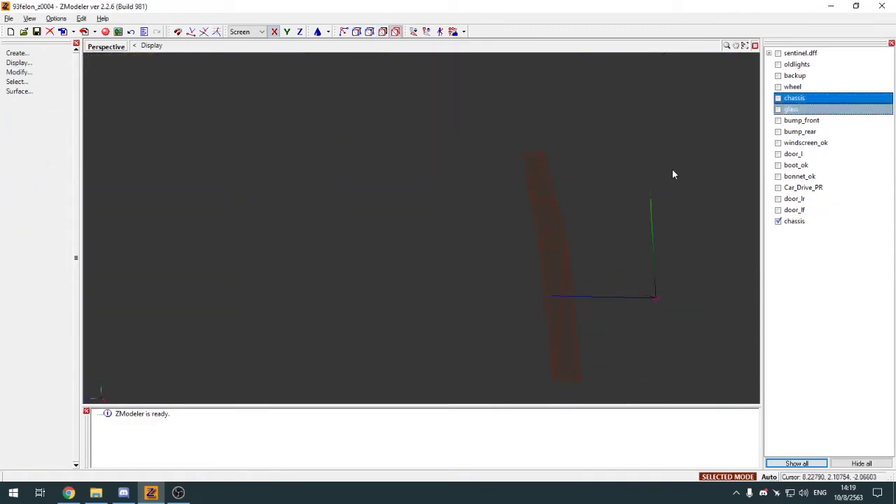
pyautogui.press('space')
pyautogui.click(539, 201)
pyautogui.click(539, 201)
pyautogui.press('e')
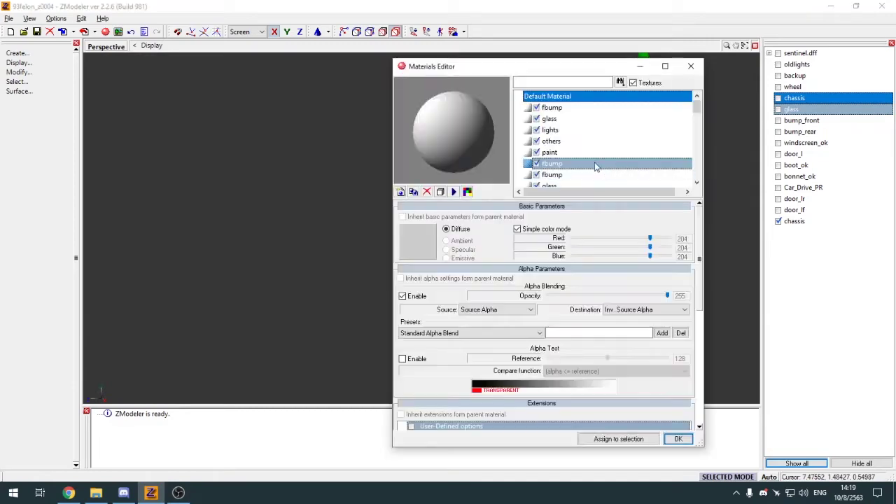
pyautogui.scroll(-10, 595, 165)
pyautogui.scroll(-3, 608, 165)
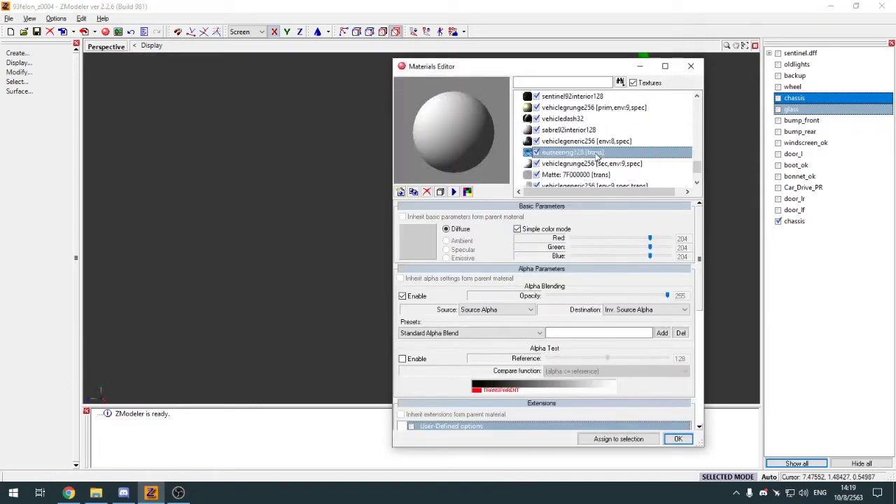
pyautogui.click(596, 98)
pyautogui.click(647, 437)
pyautogui.click(678, 438)
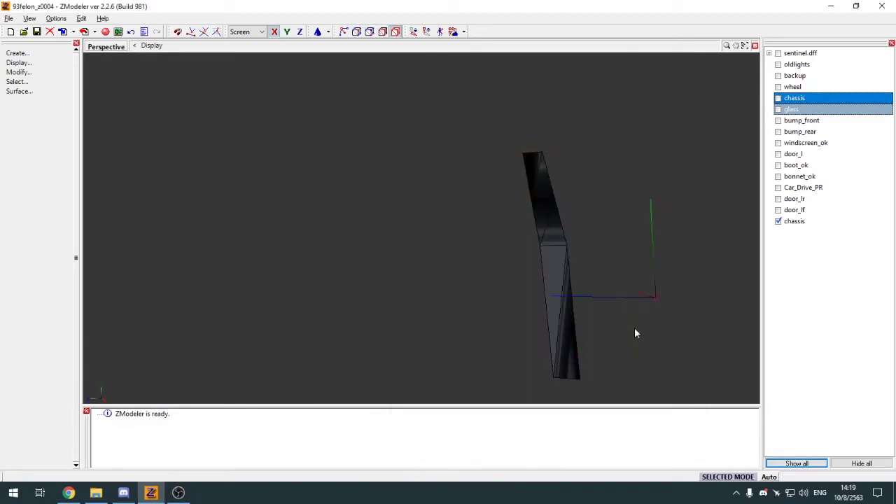
# Generate new UV mapping for the centre pillar cover from the Left viewport
pyautogui.press('w')
pyautogui.click(521, 145)
pyautogui.click(458, 296)
pyautogui.click(425, 363)
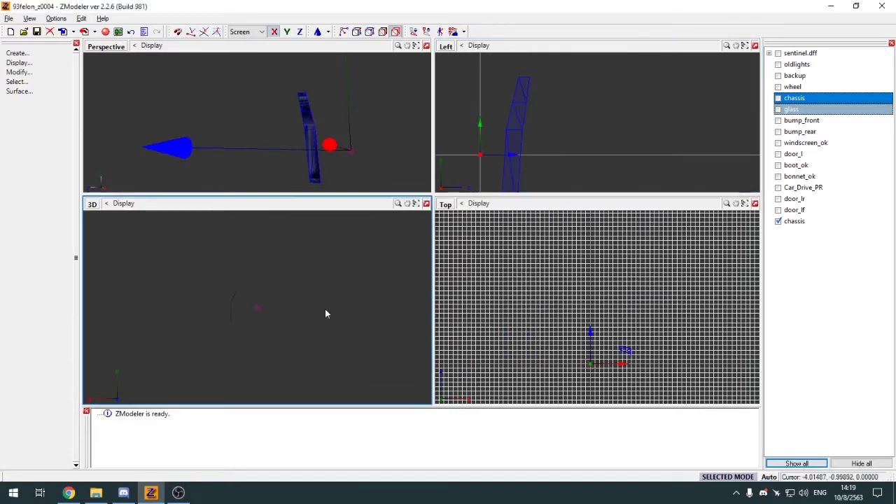
# Rotate the centre pillar cover's UV map by -90 degrees in the UV Mapper so it lies horizontally
pyautogui.click(92, 204)
pyautogui.click(126, 318)
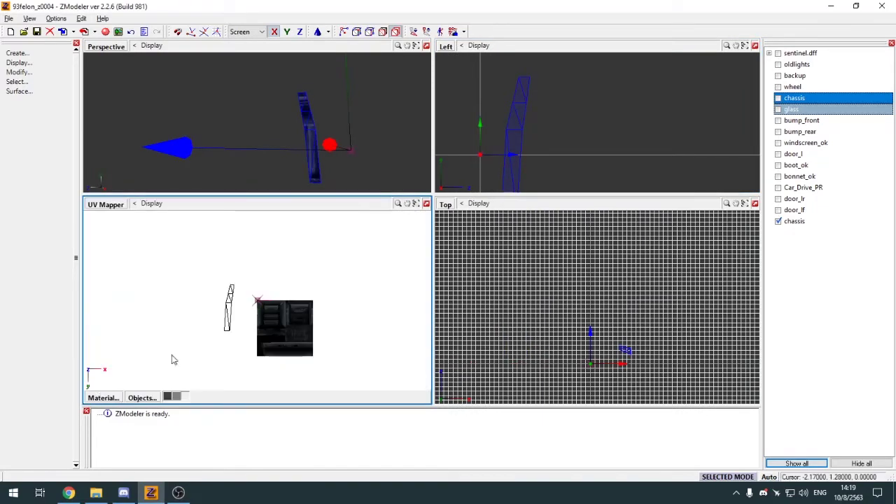
pyautogui.scroll(3, 172, 358)
pyautogui.press('c')
pyautogui.click(211, 279)
pyautogui.press('r')
pyautogui.click(213, 280)
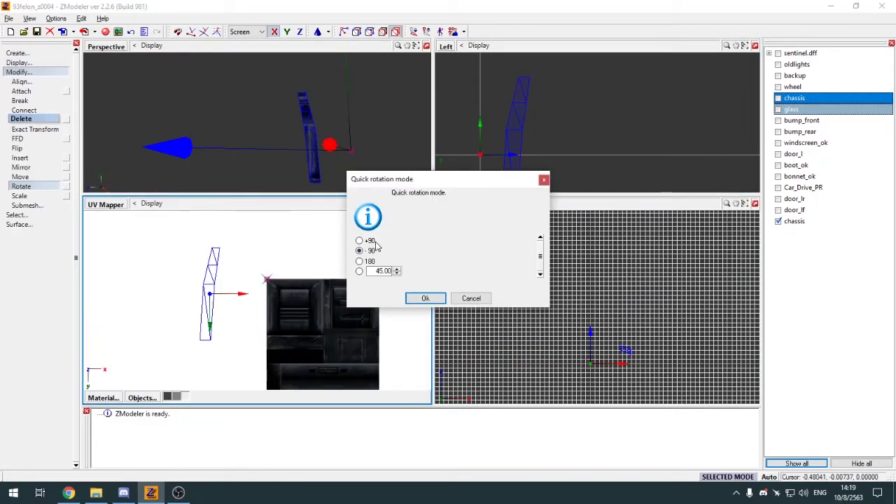
pyautogui.click(426, 301)
pyautogui.hotkey('ctrl', 'z')
pyautogui.press('y')
pyautogui.click(215, 294)
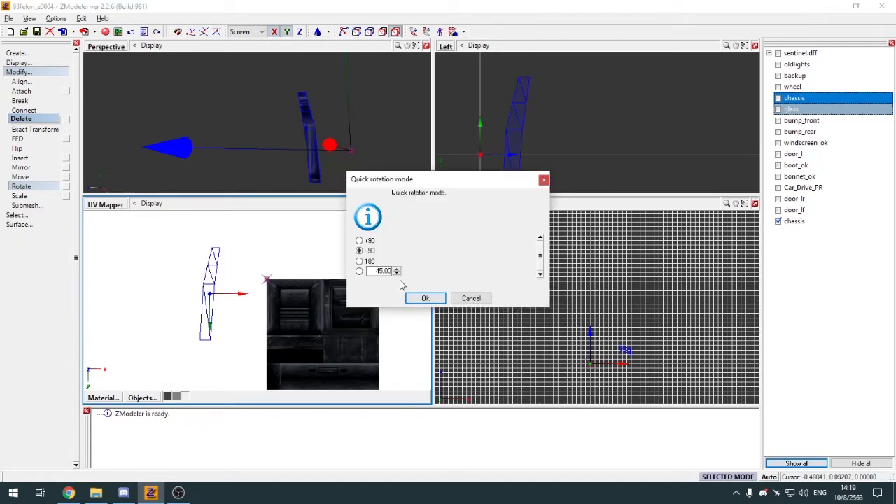
pyautogui.click(423, 298)
pyautogui.scroll(2, 181, 301)
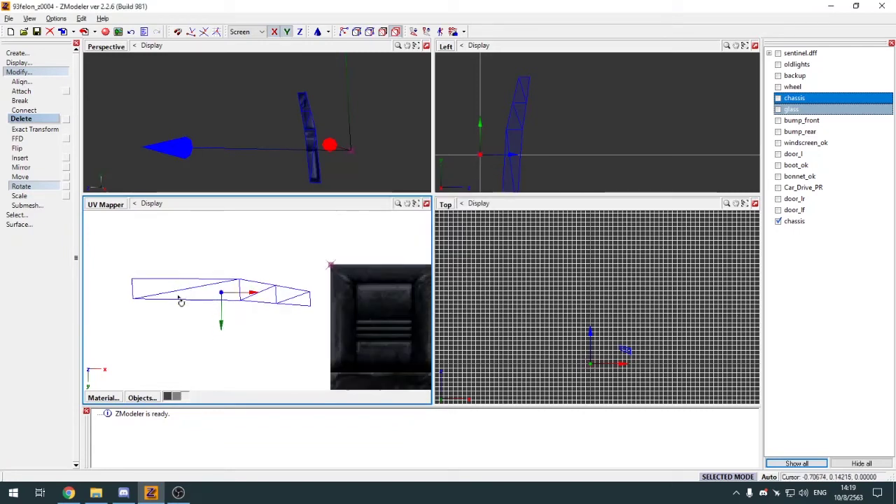
# Move the UV vertices of the pillar cover's upper section vertically to straighten the strip
pyautogui.press('1')
pyautogui.press('q')
pyautogui.moveTo(262, 265); pyautogui.dragTo(289, 321)
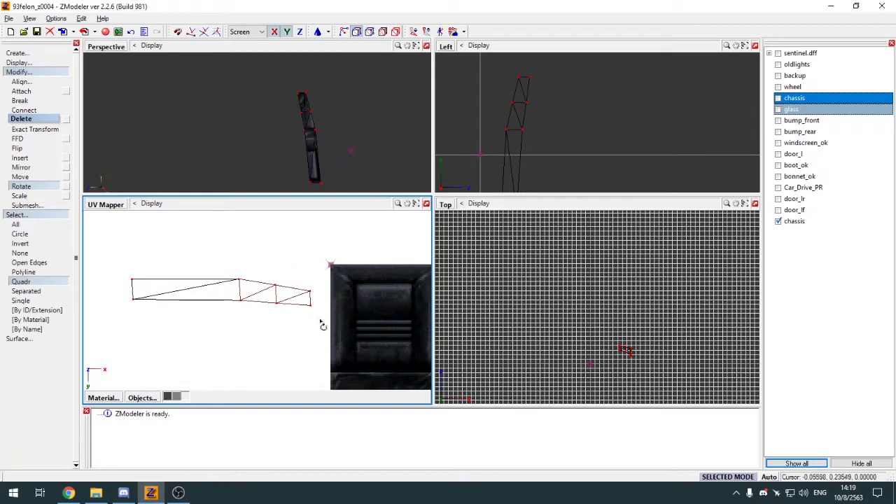
pyautogui.press('m')
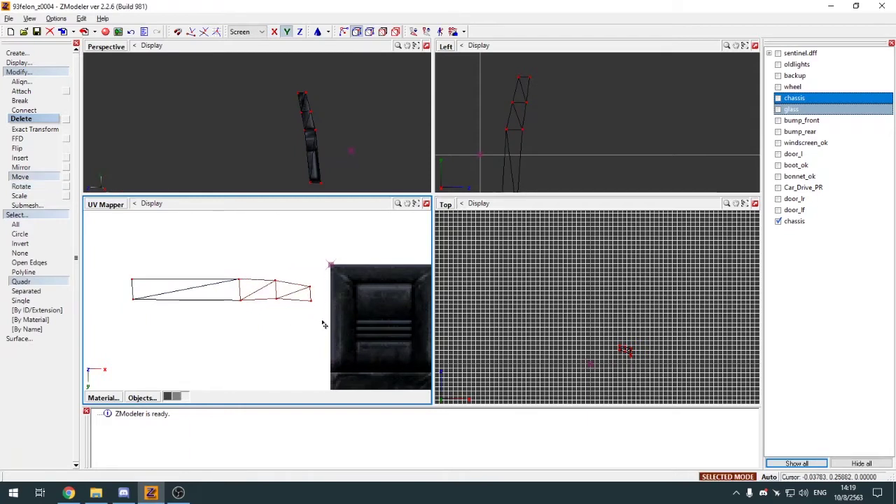
pyautogui.moveTo(318, 333); pyautogui.dragTo(317, 324)
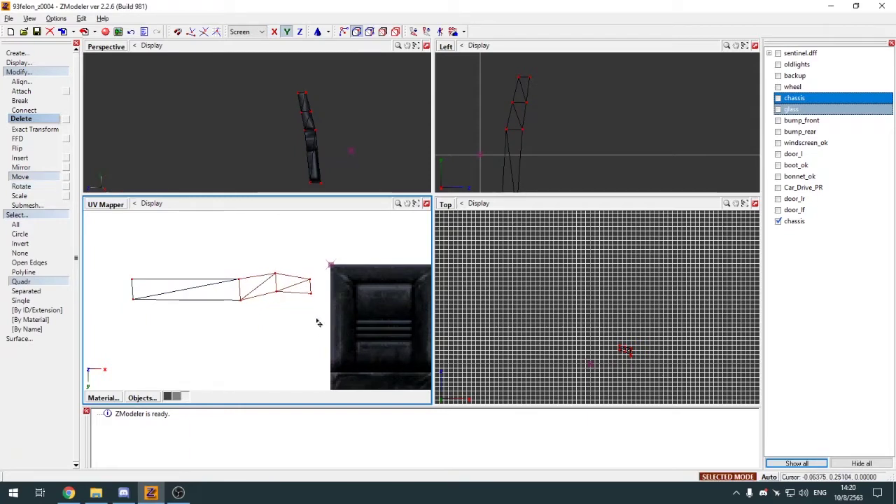
pyautogui.hotkey('ctrl', 'z')
pyautogui.click(63, 257)
pyautogui.rightClick(217, 292)
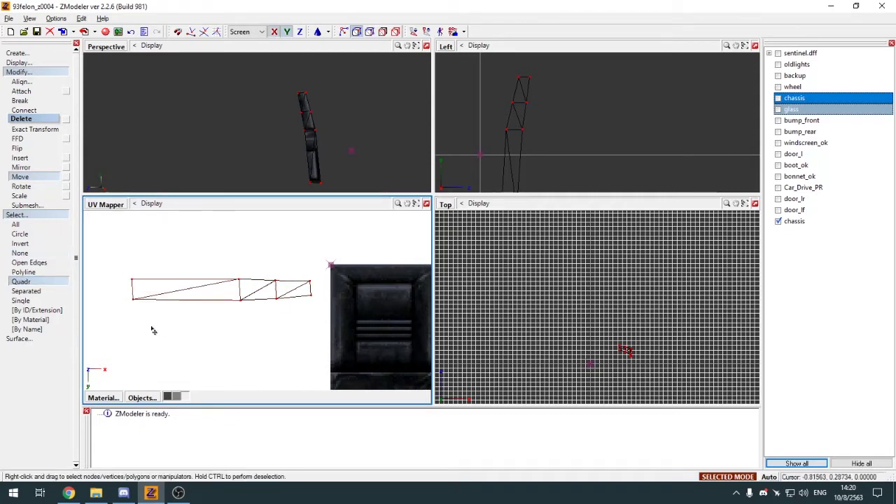
# Move the UV vertices at the pillar cover's lower end horizontally so that section folds over the upper section
pyautogui.moveTo(256, 330); pyautogui.dragTo(322, 332)
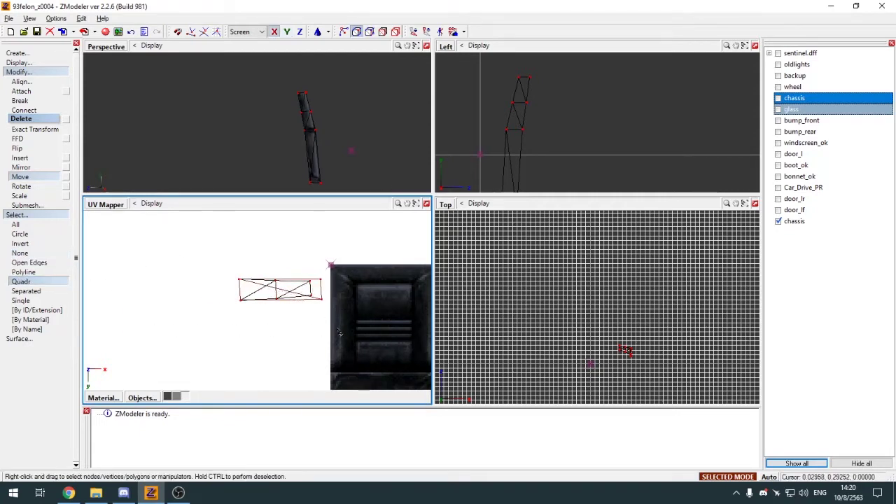
pyautogui.click(34, 253)
pyautogui.rightClick(116, 256)
# Move the pillar cover's whole UV map onto the plain dark band below the seat panel in the interior texture
pyautogui.press('4')
pyautogui.press('space')
pyautogui.click(289, 286)
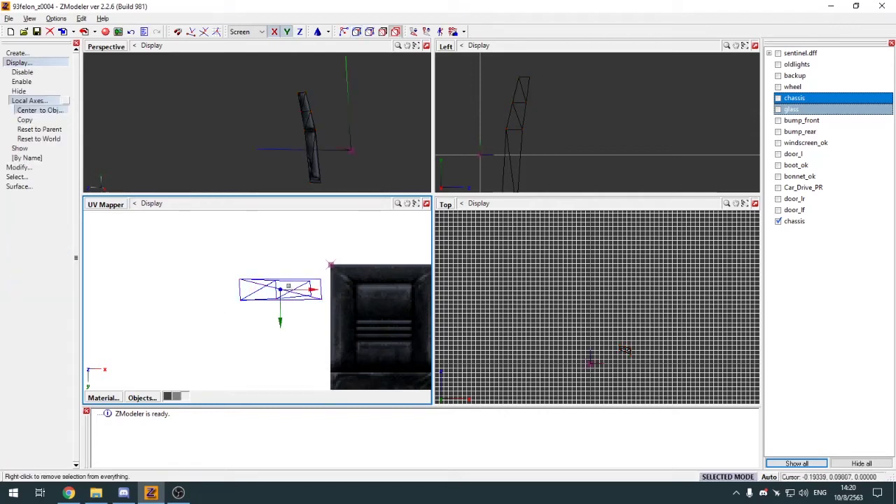
pyautogui.scroll(-1, 280, 301)
pyautogui.moveTo(289, 310); pyautogui.dragTo(249, 280, button='middle')
pyautogui.press('m')
pyautogui.moveTo(250, 269); pyautogui.dragTo(330, 342)
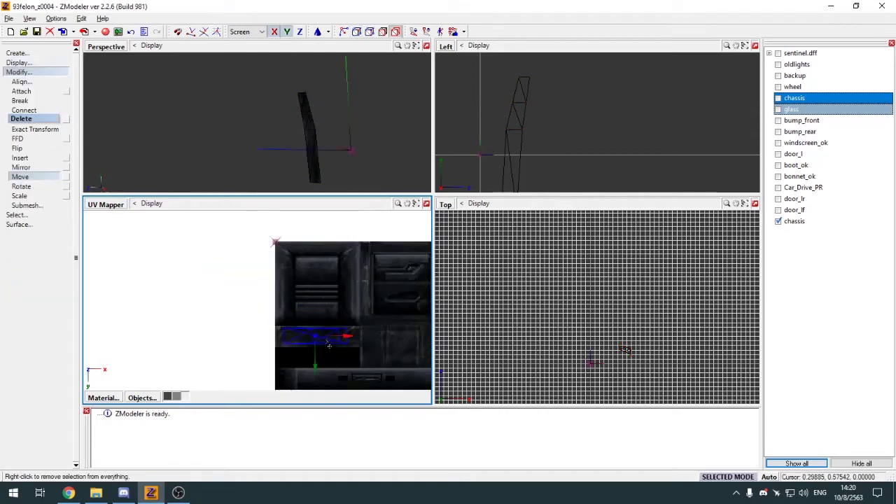
# Scale the pillar cover's UV map horizontally to fill the dark texture band and return from the UV Mapper to the 3D view
pyautogui.press('s')
pyautogui.scroll(2, 332, 342)
pyautogui.press('m')
pyautogui.press('s')
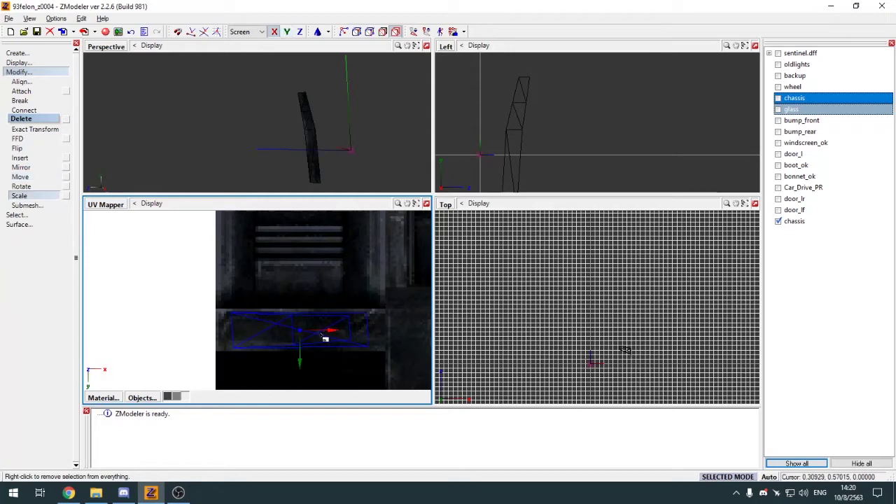
pyautogui.press('y')
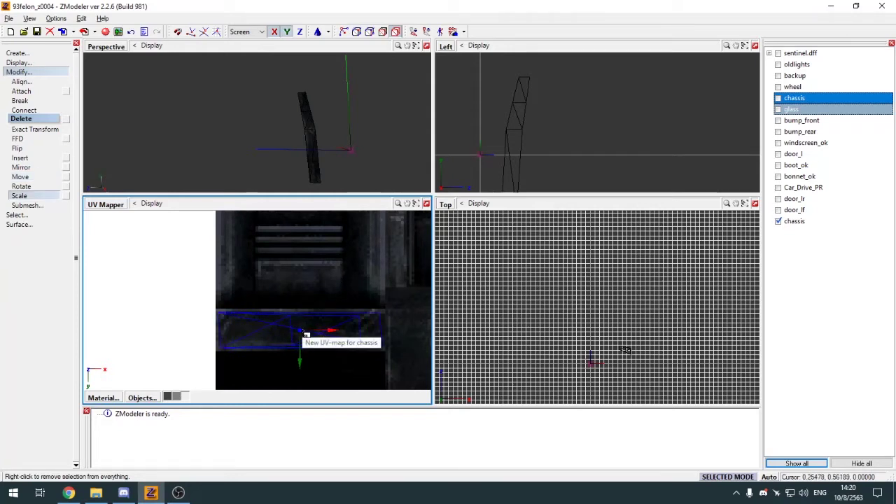
pyautogui.click(103, 205)
pyautogui.click(108, 216)
pyautogui.click(56, 72)
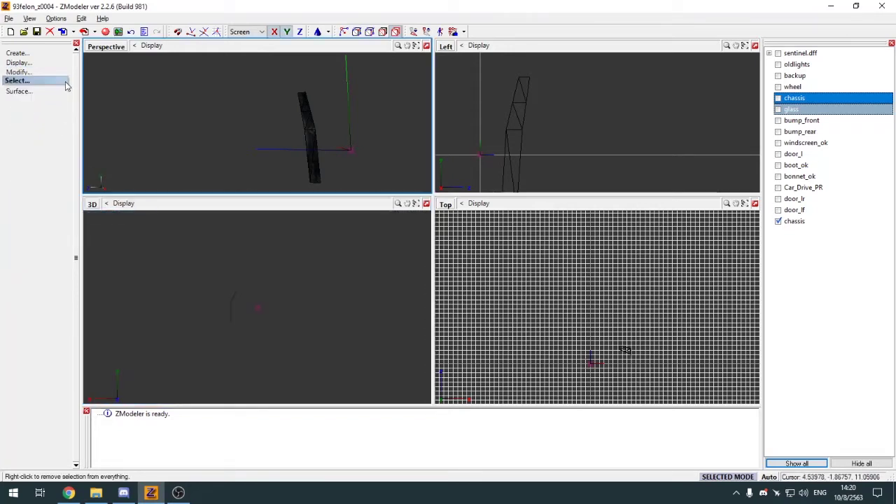
# Create a copy of the textured centre pillar cover
pyautogui.moveTo(238, 120); pyautogui.dragTo(262, 120, button='middle')
pyautogui.click(426, 46)
pyautogui.click(17, 52)
pyautogui.click(19, 62)
pyautogui.click(585, 191)
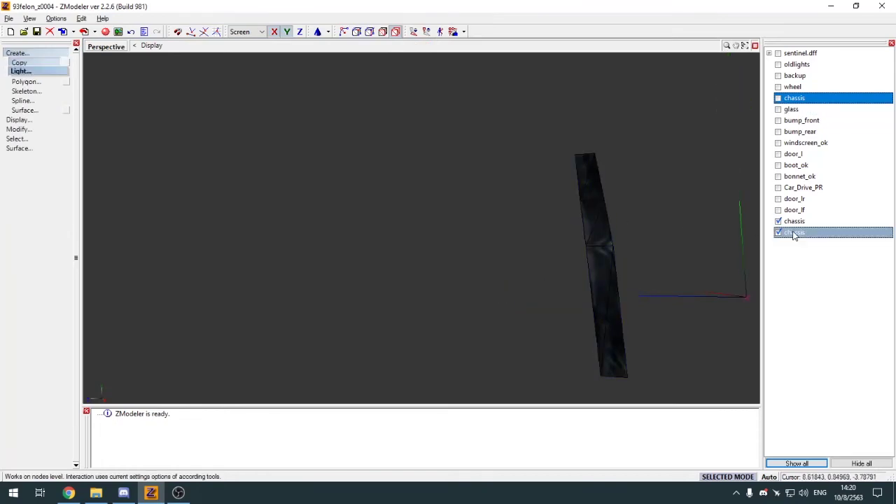
# Hide the original centre pillar cover and mirror its copy to the opposite side of the car
pyautogui.click(38, 54)
pyautogui.press('w')
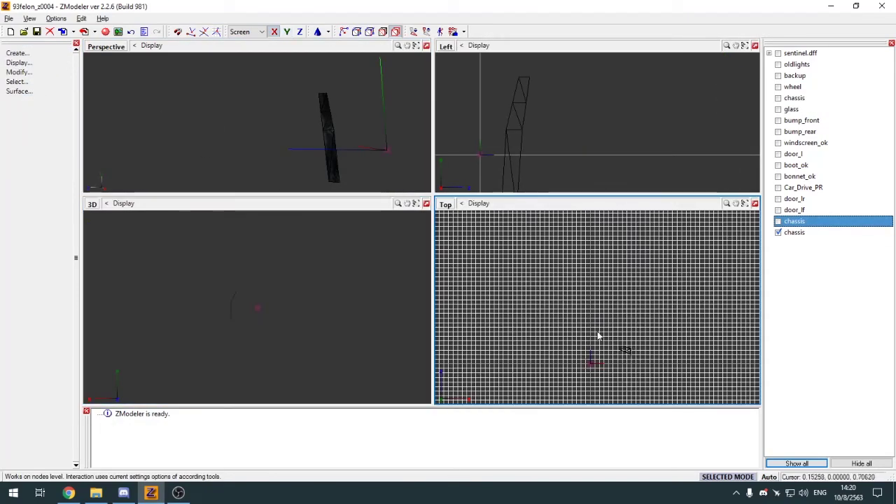
pyautogui.scroll(-3, 576, 298)
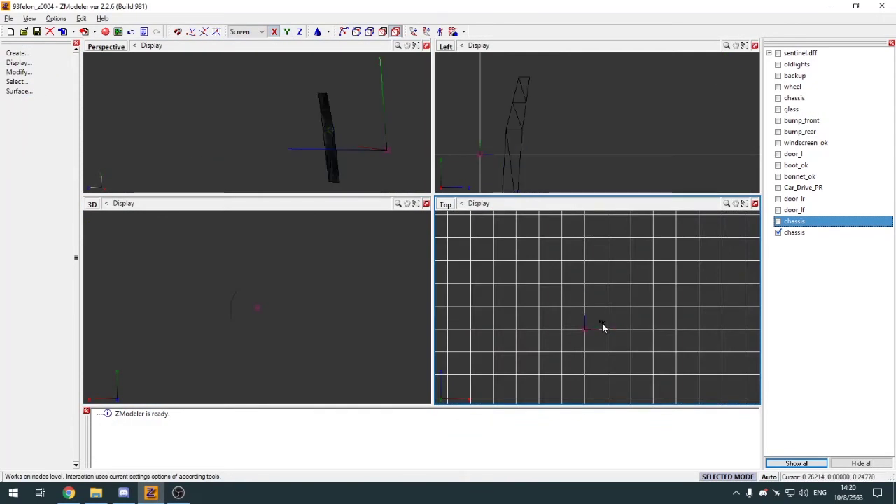
pyautogui.click(603, 328)
pyautogui.click(509, 159)
pyautogui.hotkey('alt', 'w')
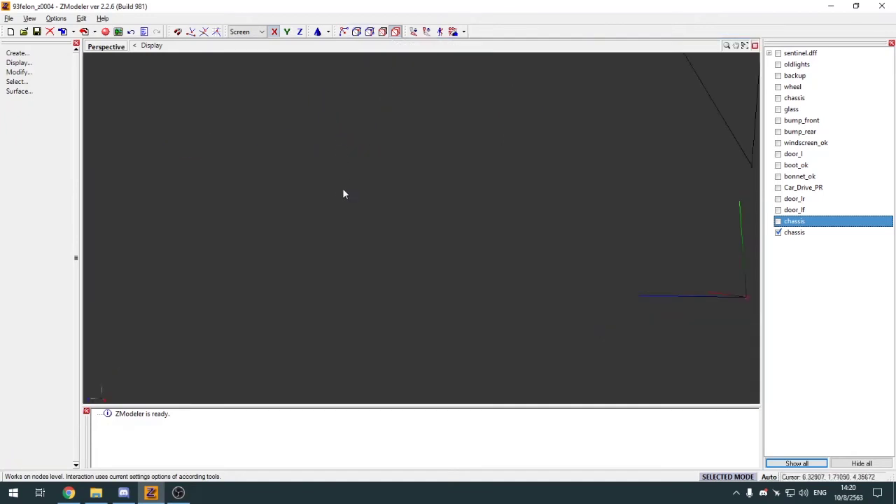
# Attach the mirrored pillar cover to the original cover and join both to the main chassis
pyautogui.scroll(-3, 343, 194)
pyautogui.press('a')
pyautogui.click(430, 207)
pyautogui.click(779, 221)
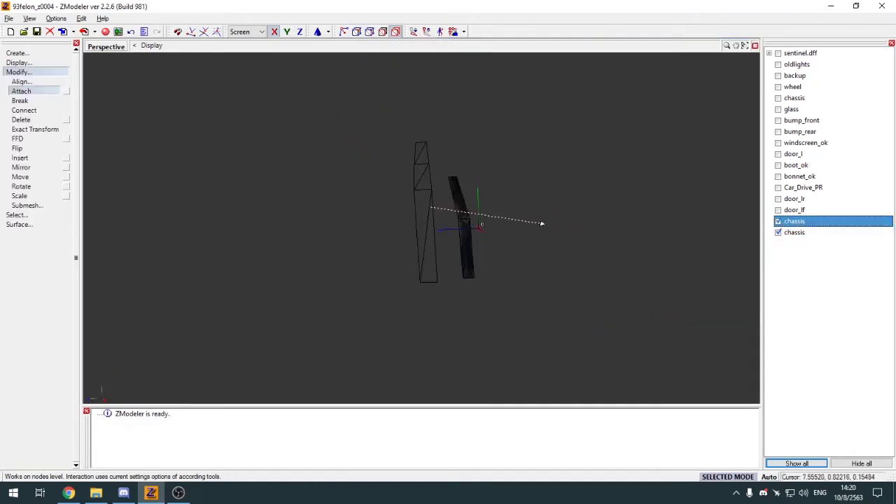
pyautogui.click(779, 98)
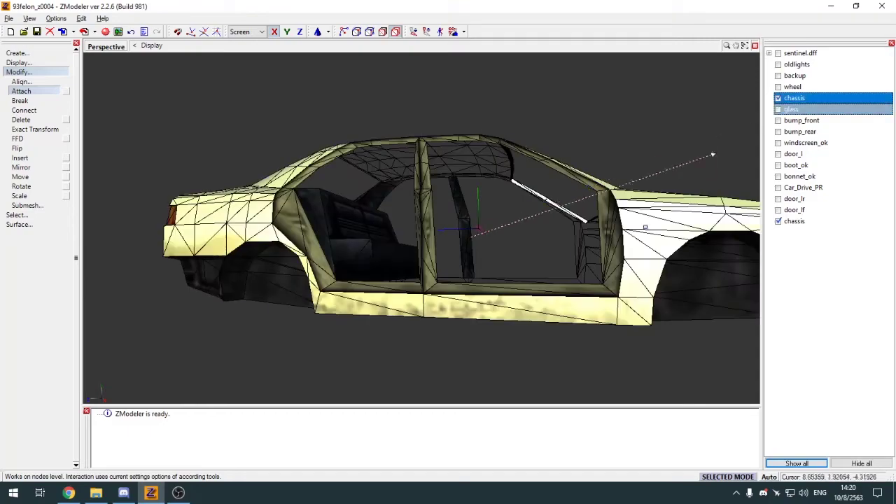
# Examine the attached centre pillar covers and the inner sides of the windscreen pillars from several angles
pyautogui.click(56, 73)
pyautogui.scroll(5, 379, 259)
pyautogui.scroll(-3, 378, 280)
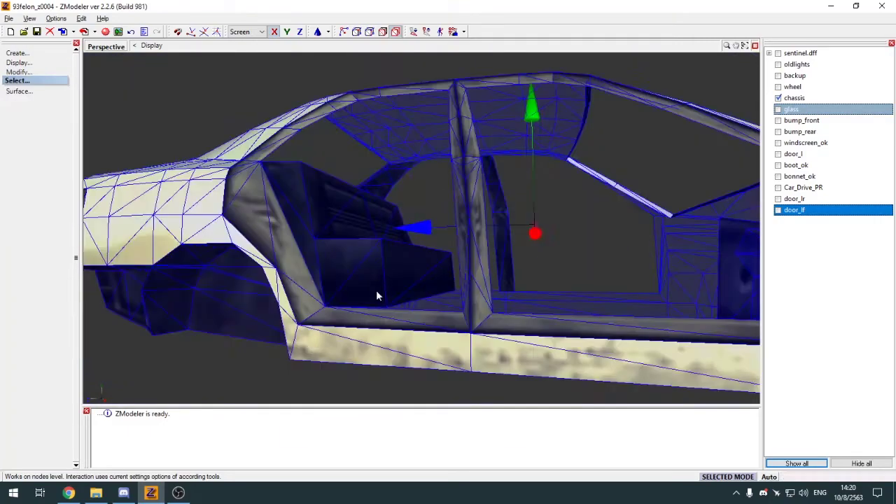
pyautogui.moveTo(376, 292); pyautogui.dragTo(582, 171, button='middle')
pyautogui.scroll(-4, 333, 275)
pyautogui.scroll(-3, 298, 298)
pyautogui.click(298, 299)
pyautogui.scroll(5, 298, 298)
pyautogui.scroll(-4, 524, 302)
pyautogui.scroll(4, 278, 232)
pyautogui.moveTo(490, 166); pyautogui.dragTo(503, 167, button='middle')
pyautogui.press('1')
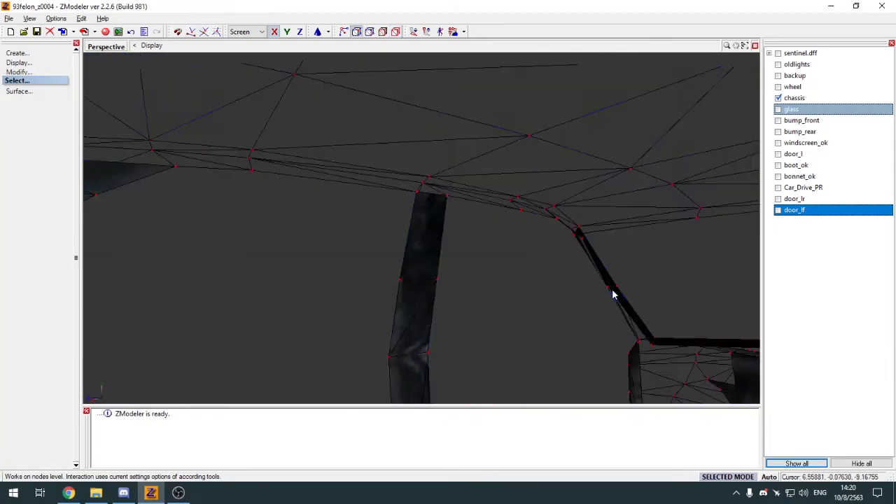
pyautogui.moveTo(633, 304); pyautogui.dragTo(583, 287, button='middle')
pyautogui.press('q')
pyautogui.click(532, 263)
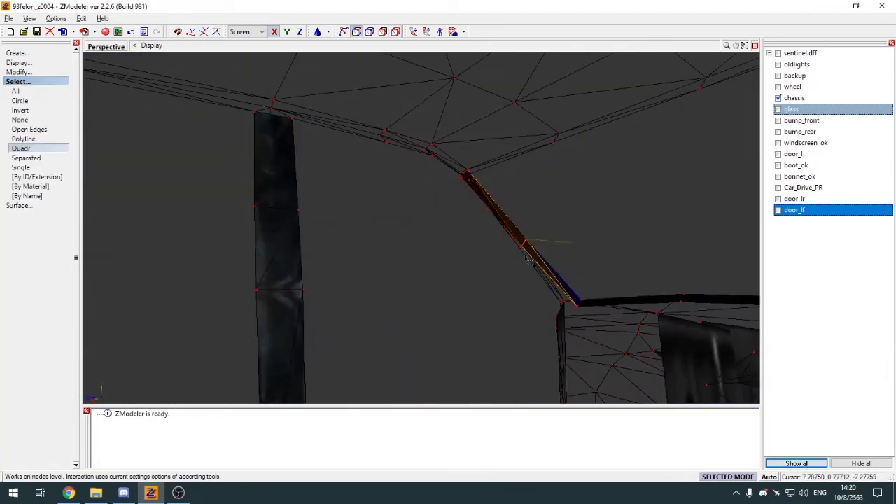
pyautogui.click(536, 263)
pyautogui.scroll(-3, 458, 264)
pyautogui.moveTo(458, 265); pyautogui.dragTo(605, 264, button='middle')
pyautogui.scroll(2, 605, 263)
pyautogui.hotkey('alt', 'w')
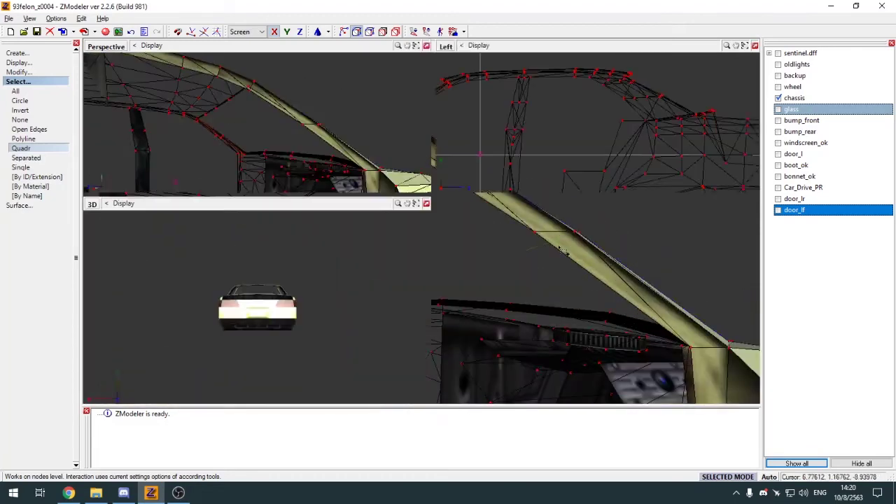
pyautogui.scroll(6, 565, 160)
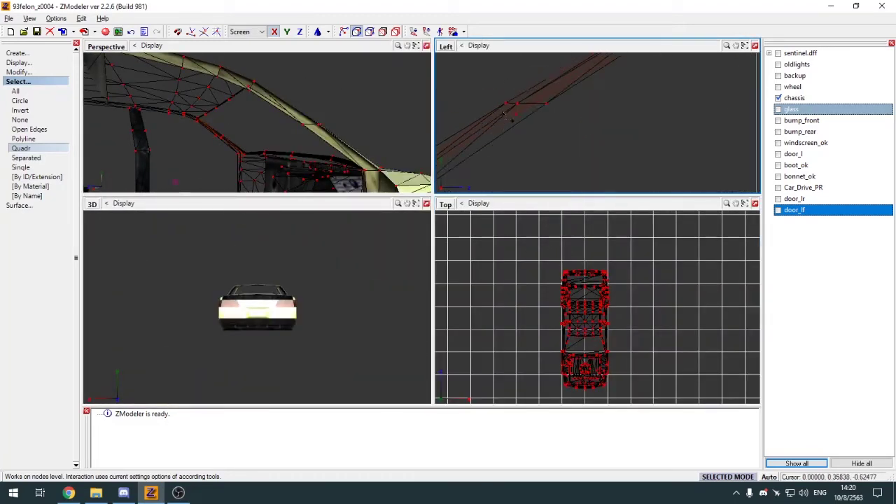
pyautogui.moveTo(551, 143); pyautogui.dragTo(550, 143)
pyautogui.scroll(15, 578, 350)
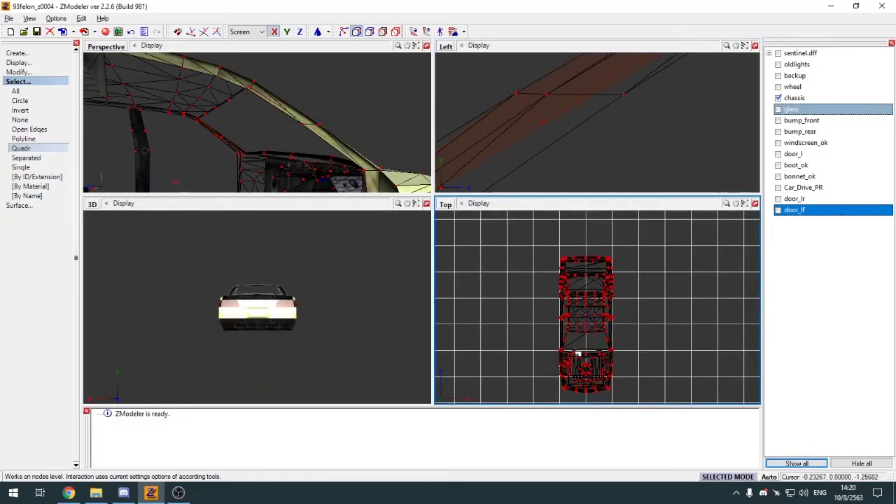
pyautogui.press('s')
pyautogui.scroll(3, 566, 313)
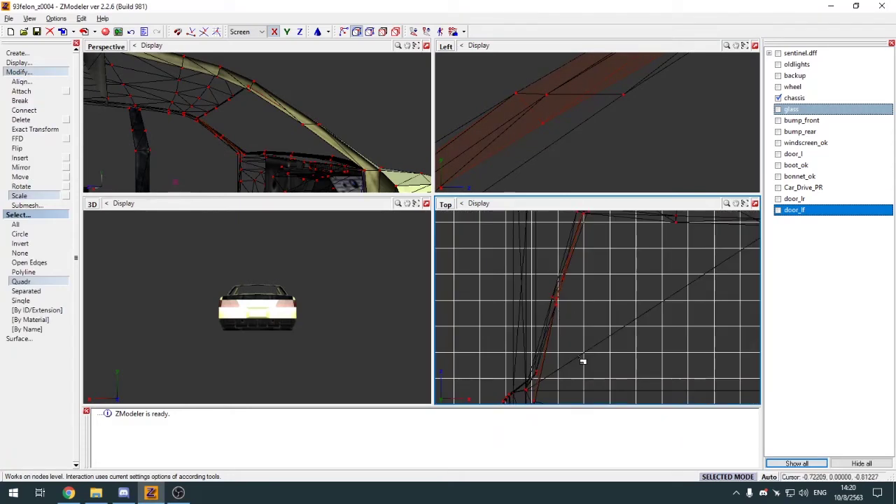
pyautogui.press('space')
pyautogui.click(427, 45)
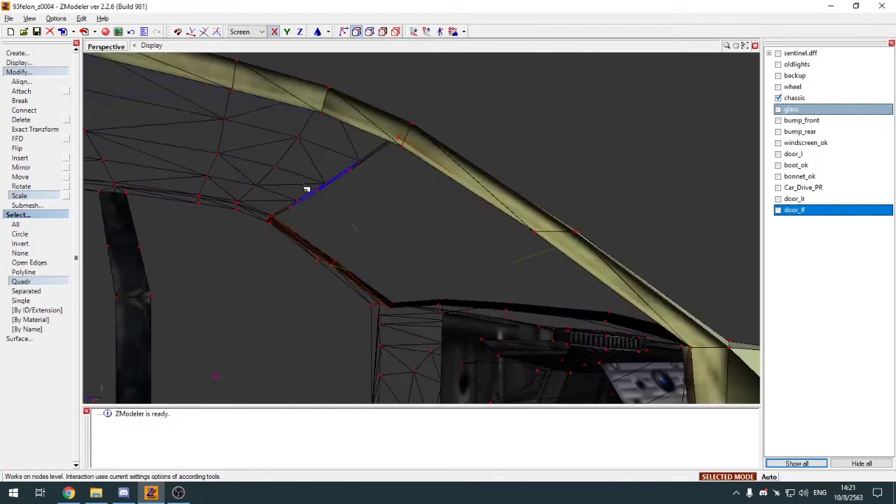
# Try to create single polygons along the inside of the windscreen pillar's lower half
pyautogui.click(20, 72)
pyautogui.click(18, 82)
pyautogui.moveTo(158, 112); pyautogui.dragTo(438, 200, button='middle')
pyautogui.click(18, 53)
pyautogui.click(26, 81)
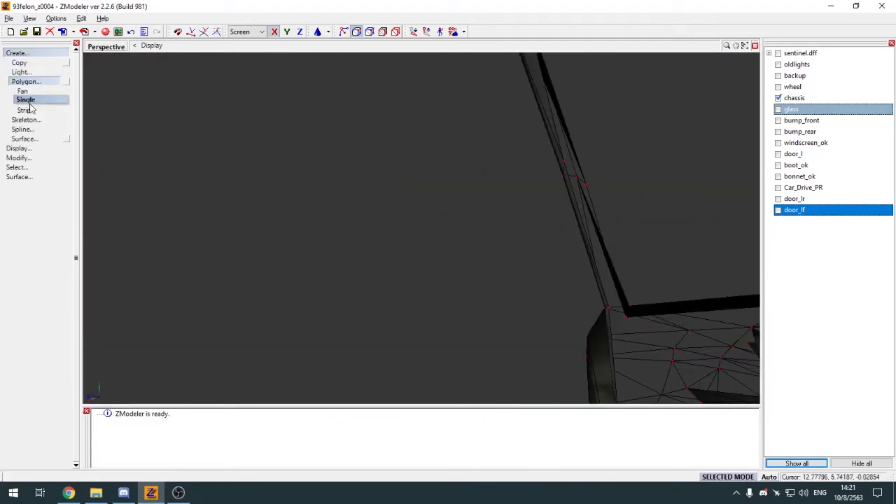
pyautogui.click(26, 100)
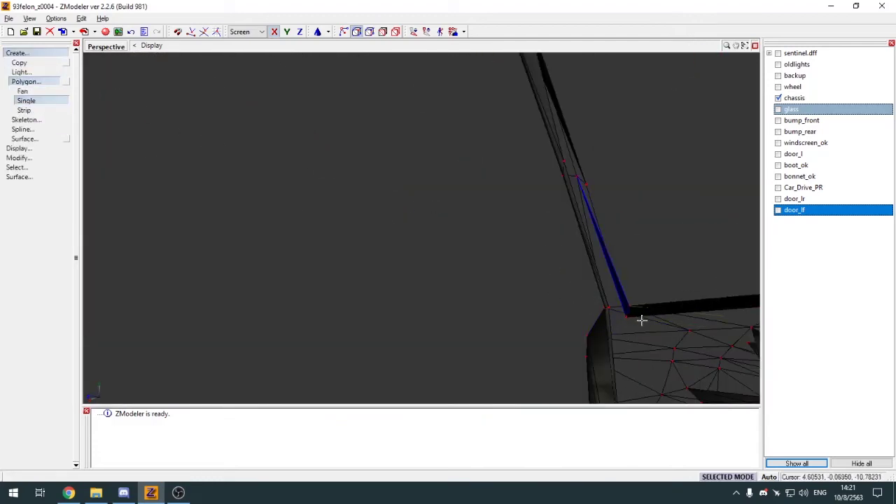
pyautogui.press('3')
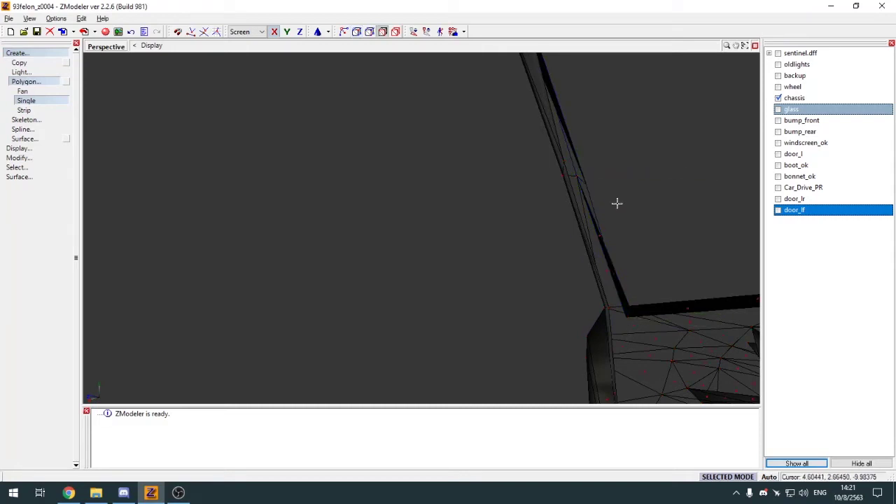
pyautogui.moveTo(616, 202); pyautogui.dragTo(592, 208, button='middle')
pyautogui.click(389, 280)
pyautogui.click(374, 275)
pyautogui.click(309, 208)
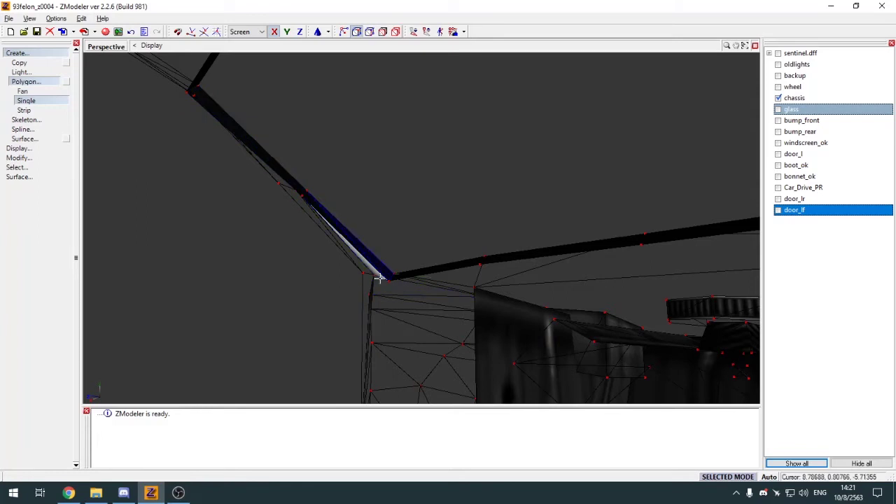
pyautogui.click(266, 192)
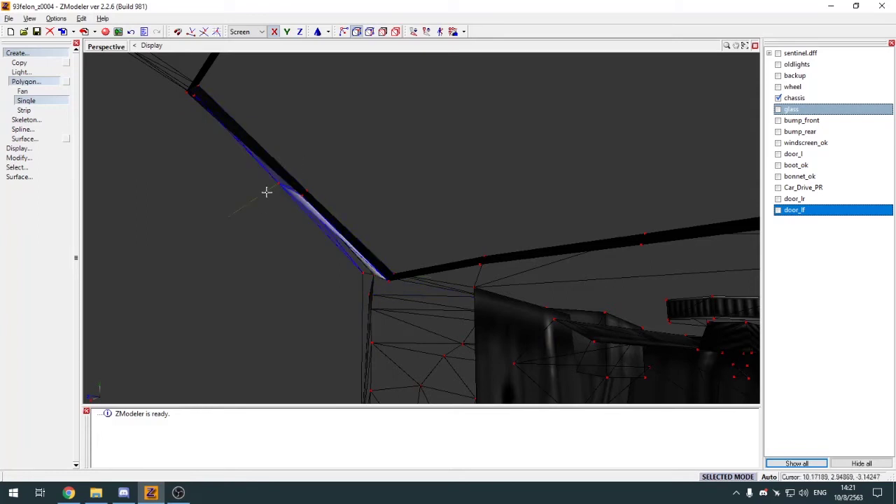
pyautogui.click(294, 210)
# Undo the last two polygon operations on the inner windscreen pillar
pyautogui.press('3')
pyautogui.moveTo(413, 198); pyautogui.dragTo(432, 193, button='middle')
pyautogui.hotkey('ctrl', 'z')
pyautogui.hotkey('ctrl', 'z')
# Create single polygons to cover the lower half of the inner windscreen pillar
pyautogui.click(576, 274)
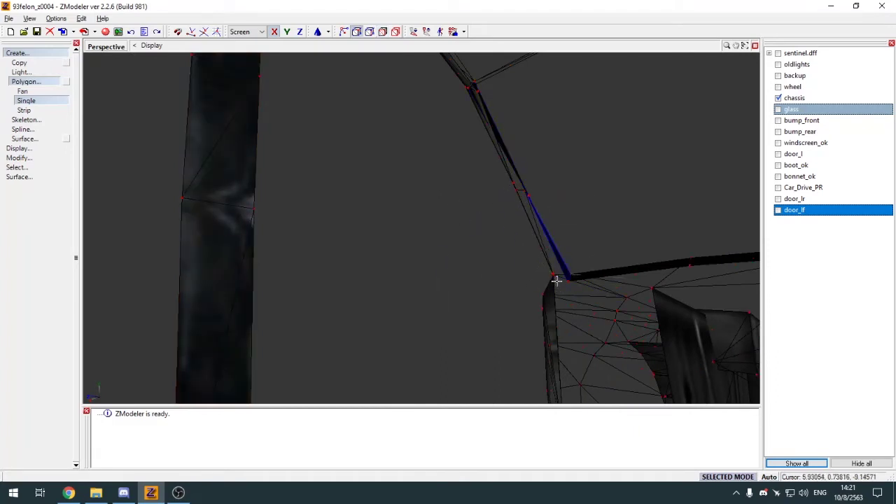
pyautogui.moveTo(386, 250); pyautogui.dragTo(554, 250, button='middle')
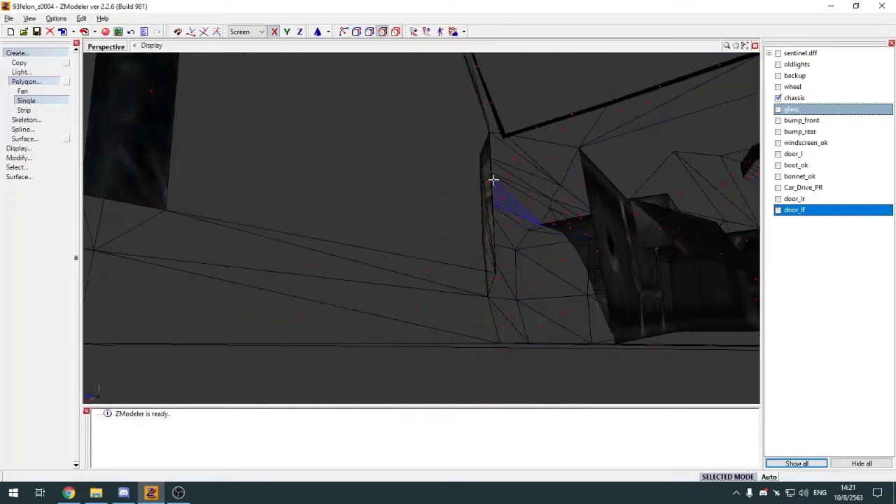
pyautogui.moveTo(493, 179); pyautogui.dragTo(478, 156, button='middle')
pyautogui.moveTo(637, 194); pyautogui.dragTo(640, 196, button='middle')
pyautogui.press('1')
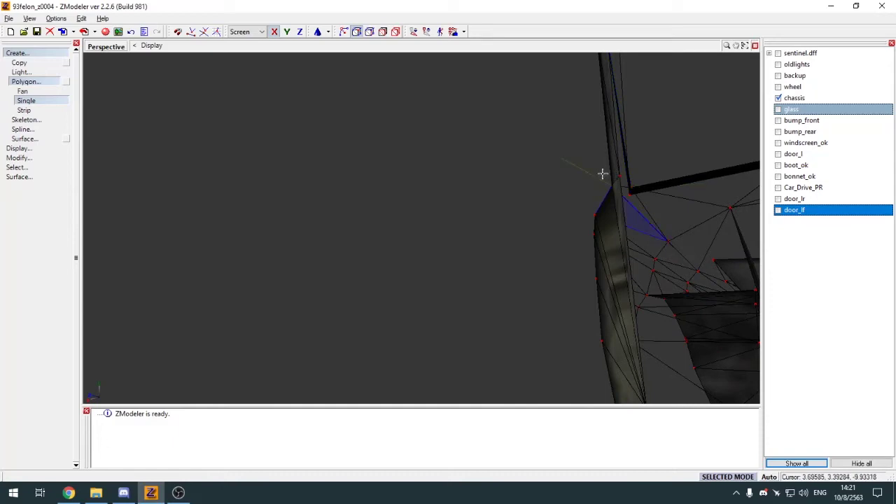
pyautogui.moveTo(603, 174); pyautogui.dragTo(420, 184, button='middle')
pyautogui.click(286, 174)
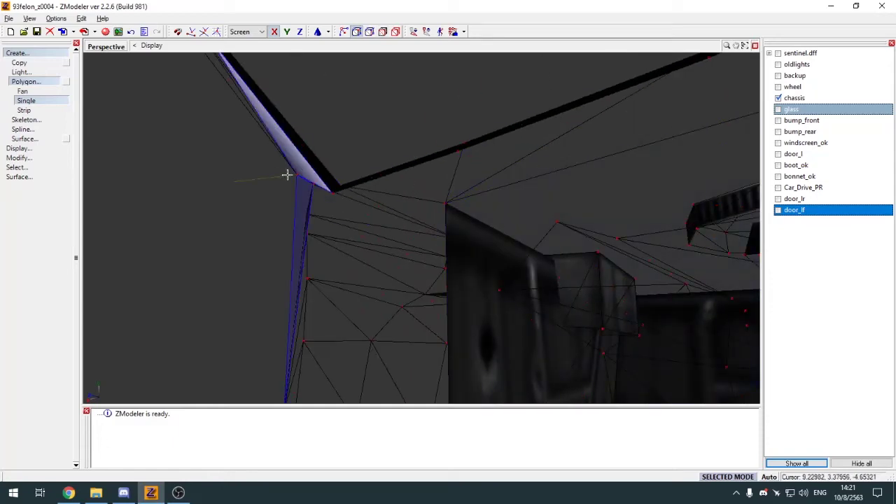
pyautogui.scroll(-2, 288, 175)
pyautogui.scroll(2, 288, 174)
# Continue the cover with single polygons along the upper half of the inner windscreen pillar
pyautogui.moveTo(287, 174)
pyautogui.mouseDown(button='middle')
pyautogui.moveTo(313, 158)
pyautogui.moveTo(276, 123)
pyautogui.moveTo(322, 157)
pyautogui.moveTo(247, 148)
pyautogui.moveTo(198, 100)
pyautogui.moveTo(332, 81)
pyautogui.mouseUp(button='middle')
pyautogui.click(360, 76)
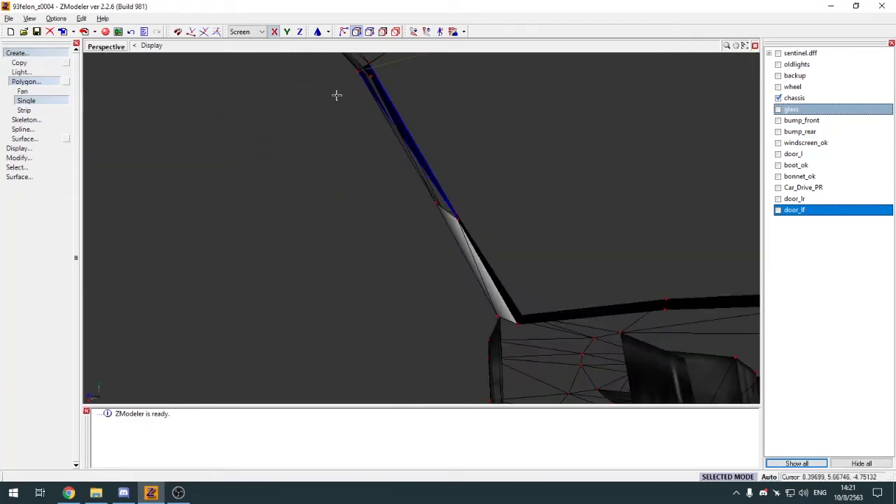
pyautogui.click(383, 105)
pyautogui.click(374, 81)
pyautogui.click(459, 221)
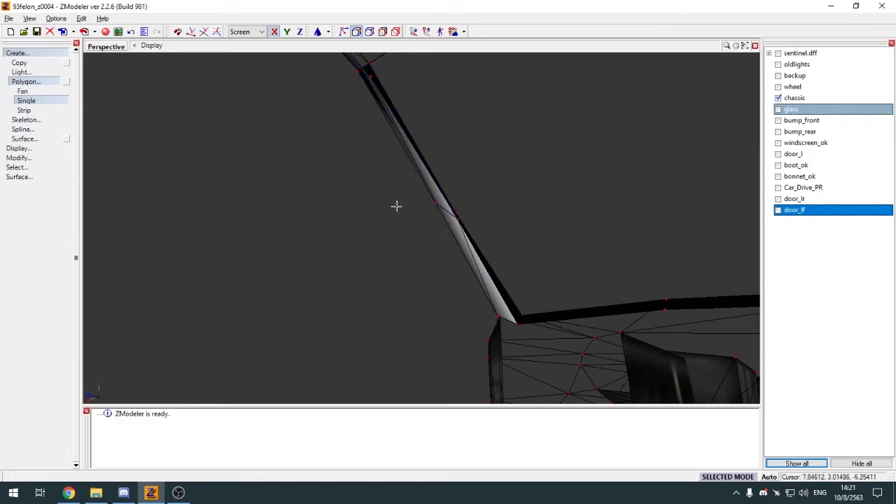
pyautogui.hotkey('ctrl', 'z')
pyautogui.hotkey('ctrl', 'y')
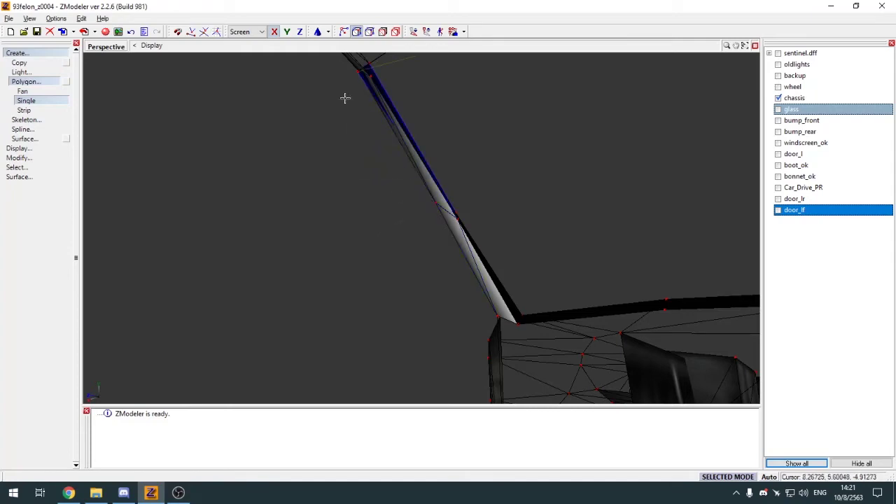
# Examine the new pillar polygons and the roof corner above them from several angles
pyautogui.moveTo(512, 106)
pyautogui.keyDown('alt'); pyautogui.mouseDown()
pyautogui.moveTo(464, 118)
pyautogui.moveTo(678, 98)
pyautogui.moveTo(509, 117)
pyautogui.mouseUp(); pyautogui.keyUp('alt')
pyautogui.press('3')
pyautogui.moveTo(564, 97); pyautogui.dragTo(498, 120, button='middle')
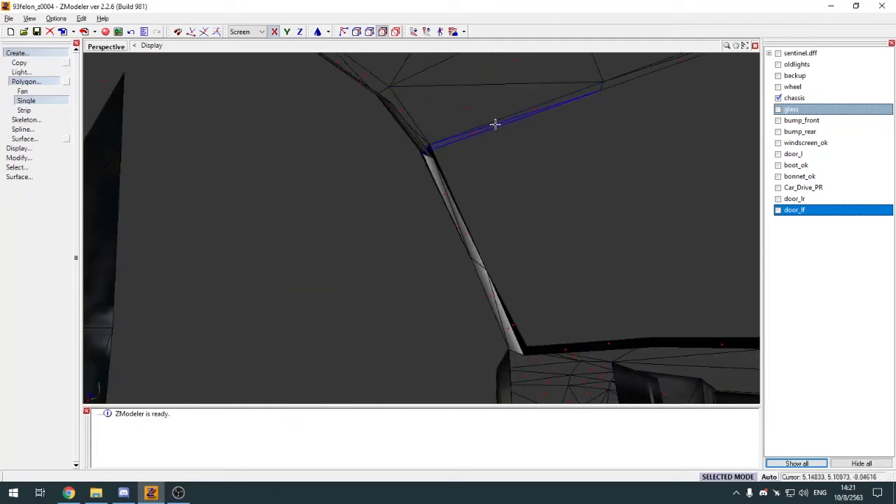
pyautogui.keyDown('alt'); pyautogui.moveTo(487, 146); pyautogui.dragTo(487, 148); pyautogui.keyUp('alt')
pyautogui.moveTo(475, 162); pyautogui.dragTo(357, 170, button='middle')
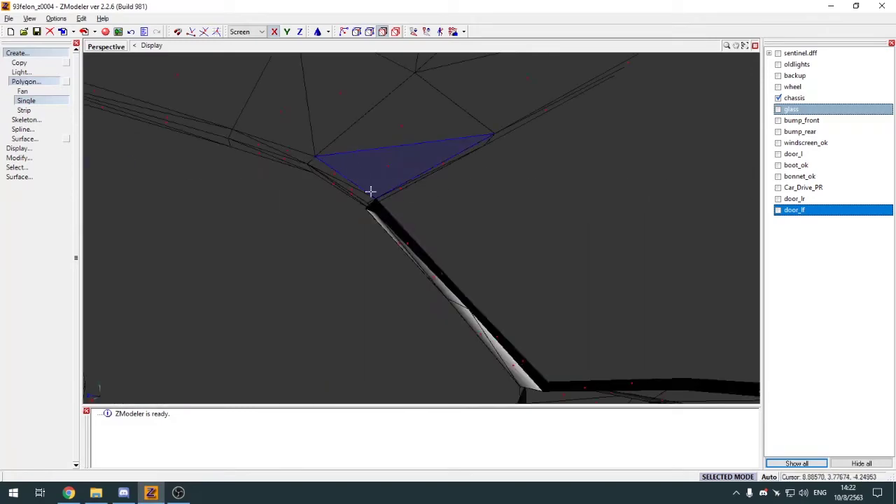
pyautogui.moveTo(385, 207); pyautogui.dragTo(623, 179, button='middle')
pyautogui.scroll(1, 625, 180)
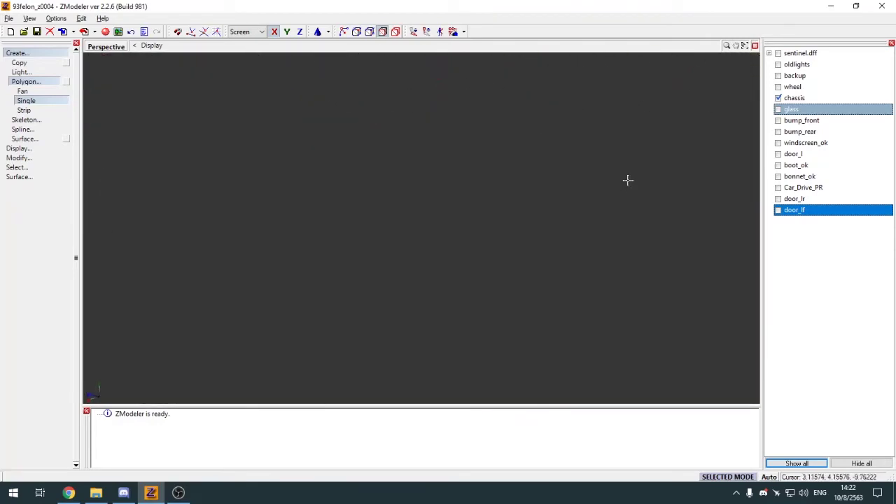
pyautogui.scroll(-2, 626, 180)
pyautogui.scroll(1, 708, 212)
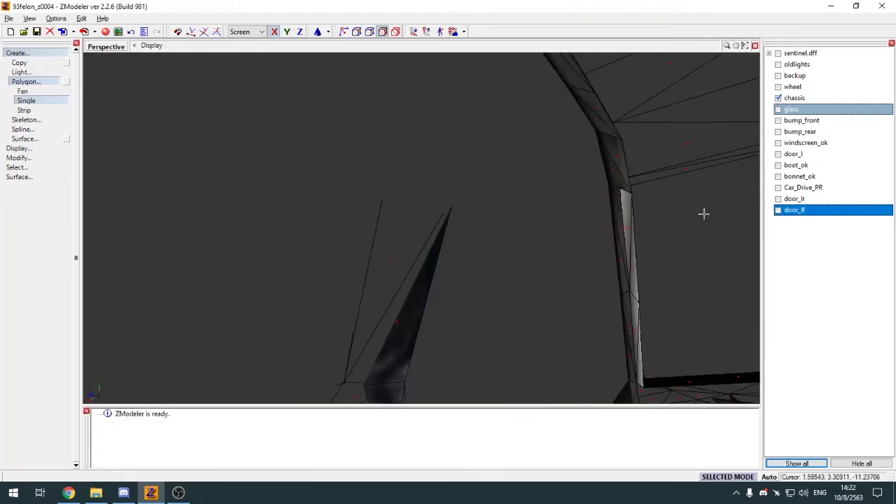
pyautogui.scroll(1, 700, 214)
pyautogui.scroll(-1, 698, 215)
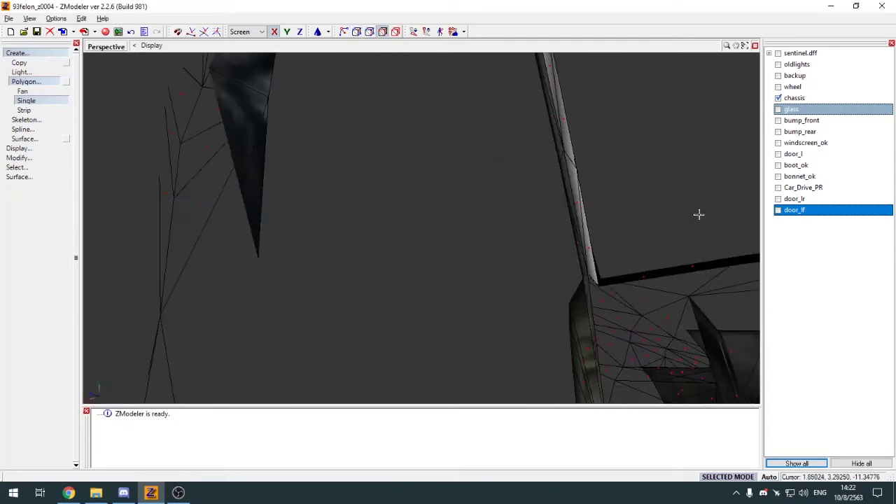
pyautogui.scroll(-2, 698, 215)
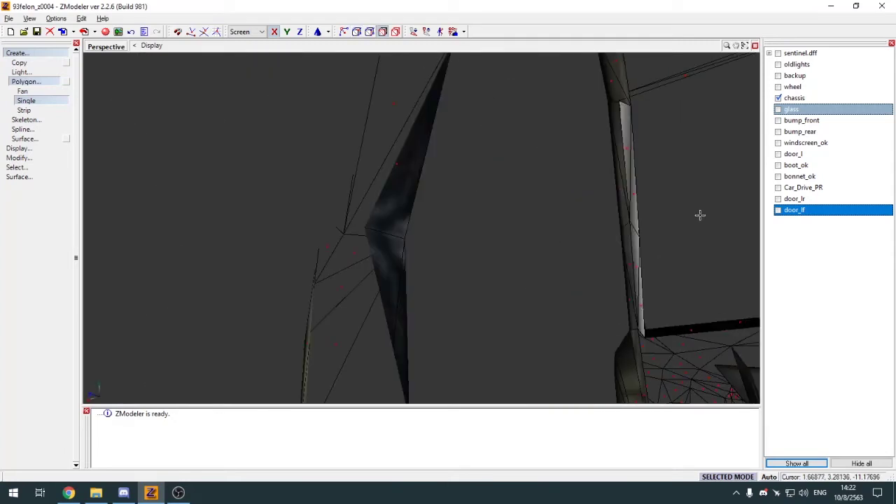
# Try to scale the selected vertices at both upper windscreen corners in the top view
pyautogui.press('1')
pyautogui.press('q')
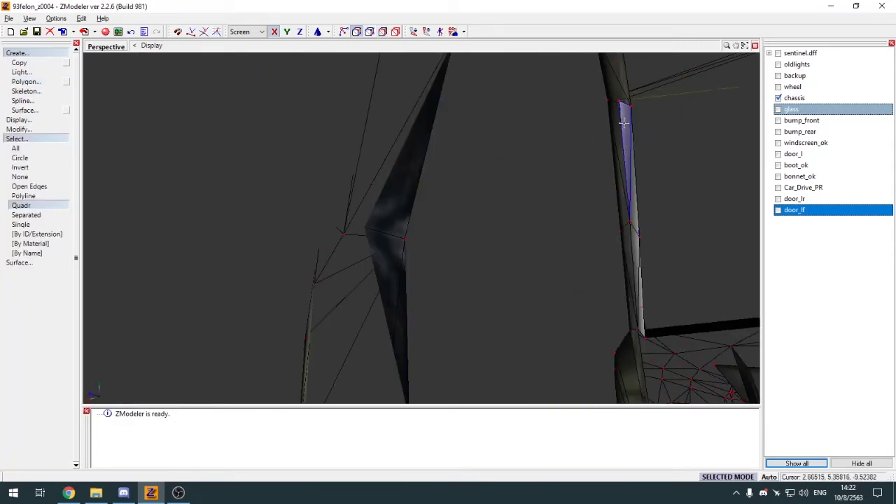
pyautogui.moveTo(619, 100); pyautogui.dragTo(634, 117)
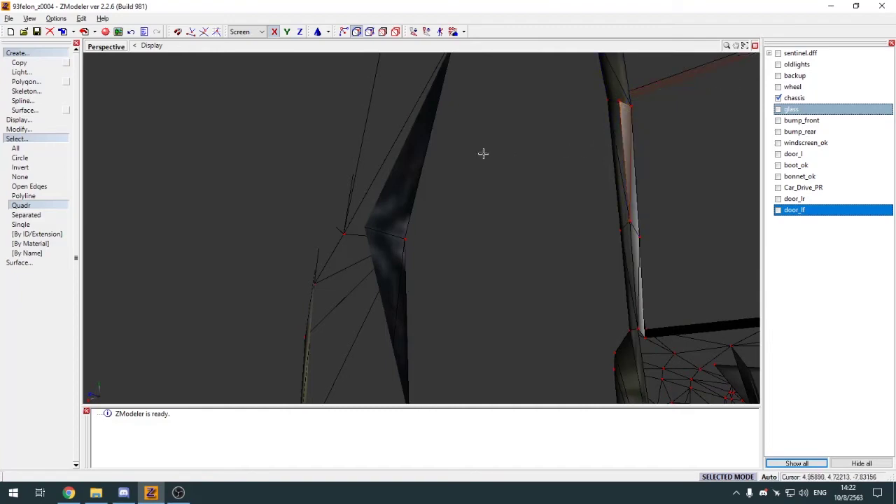
pyautogui.moveTo(482, 154); pyautogui.dragTo(567, 133, button='middle')
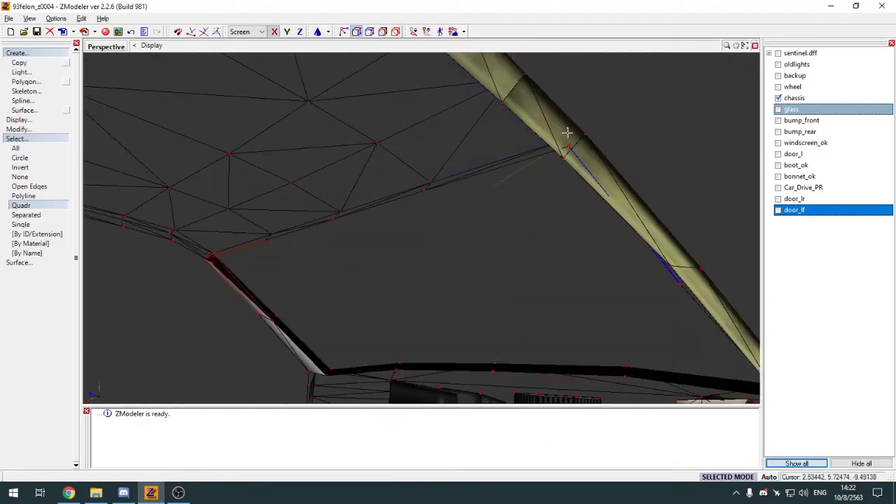
pyautogui.click(575, 149)
pyautogui.hotkey('alt', 'w')
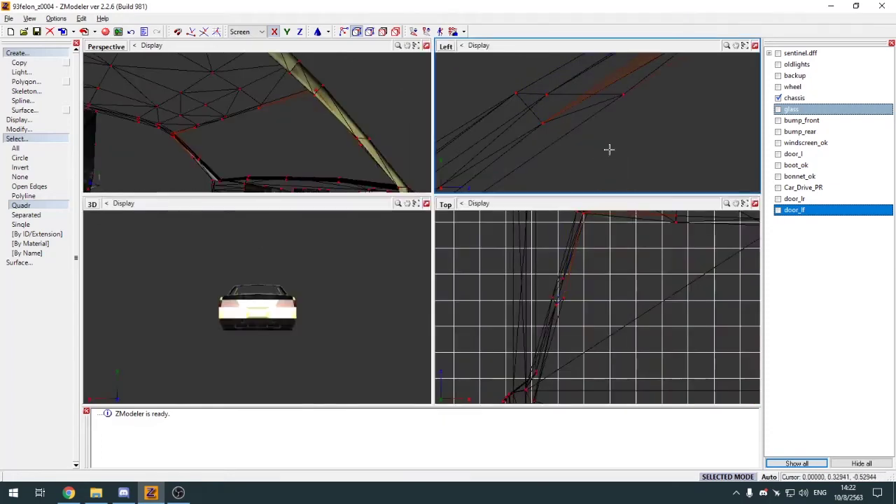
pyautogui.press('m')
pyautogui.scroll(2, 543, 172)
pyautogui.scroll(-4, 643, 97)
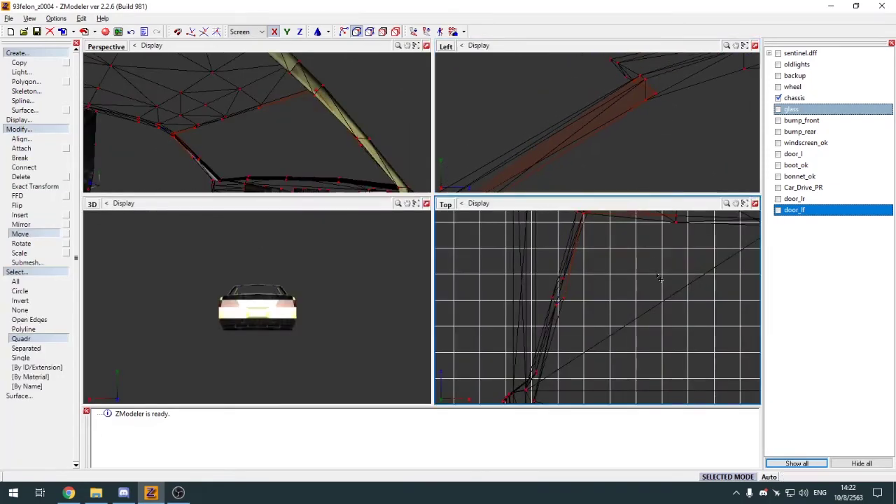
pyautogui.press('s')
pyautogui.scroll(-3, 592, 259)
pyautogui.scroll(1, 599, 264)
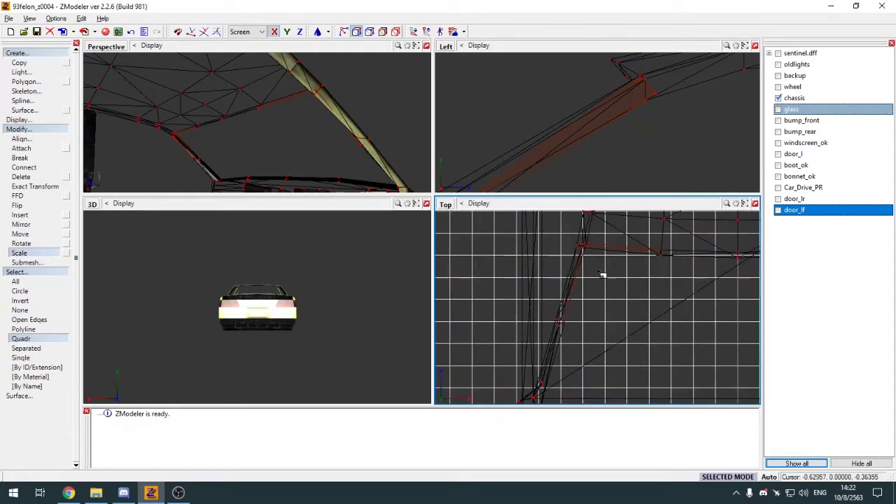
pyautogui.click(609, 255)
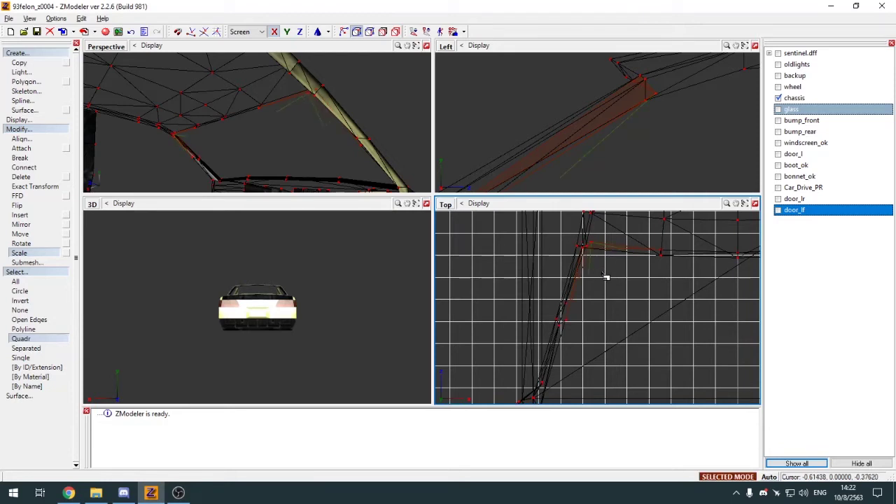
pyautogui.hotkey('alt', 'w')
pyautogui.click(25, 81)
pyautogui.click(25, 100)
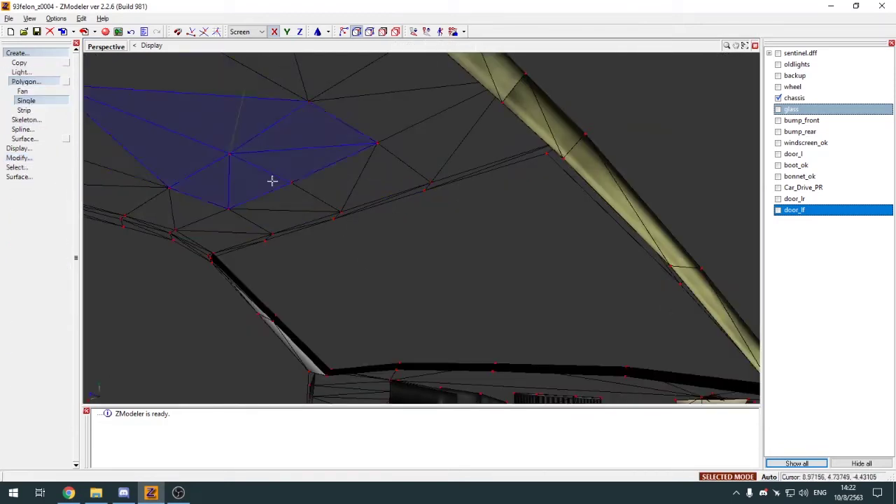
pyautogui.click(294, 185)
pyautogui.moveTo(295, 187); pyautogui.dragTo(298, 188, button='middle')
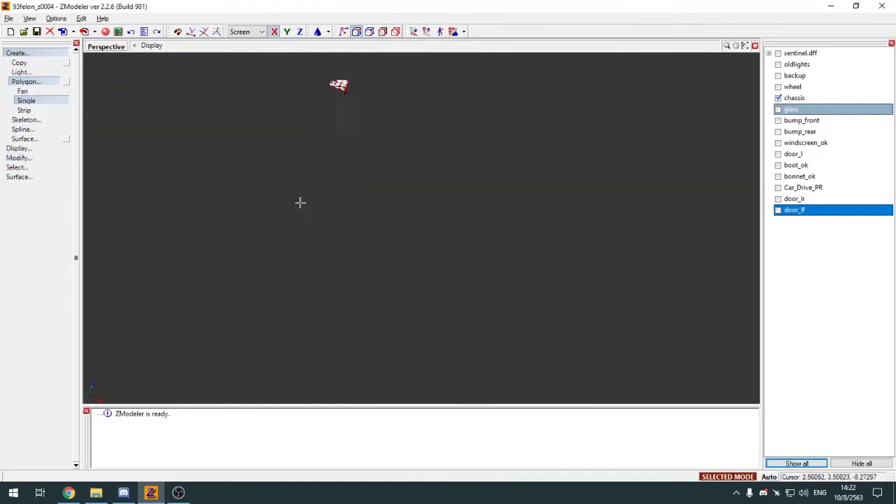
# Reset the viewport by way of the left view to perspective, framing the windscreen pillar from inside the cabin
pyautogui.scroll(7, 336, 101)
pyautogui.click(47, 55)
pyautogui.moveTo(392, 144); pyautogui.dragTo(401, 326, button='middle')
pyautogui.click(104, 51)
pyautogui.click(112, 81)
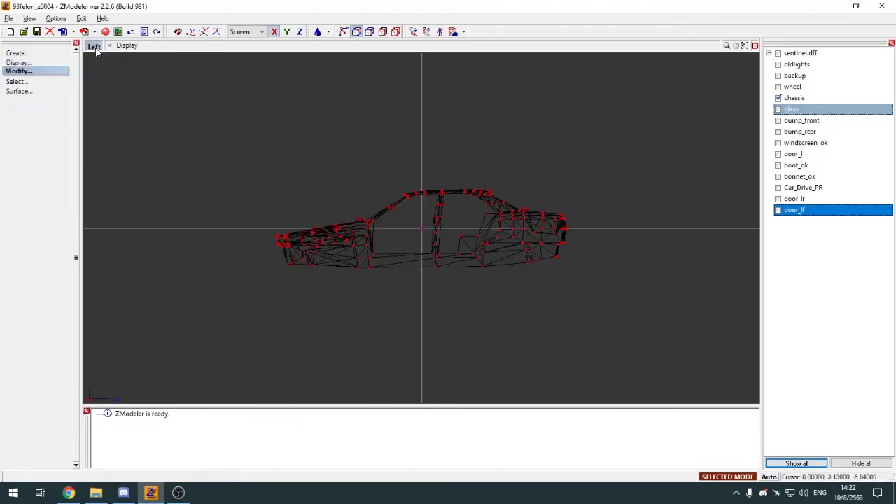
pyautogui.click(96, 49)
pyautogui.click(132, 149)
pyautogui.moveTo(353, 231); pyautogui.dragTo(247, 139, button='middle')
pyautogui.scroll(3, 338, 214)
# Select the new polygons on the inner windscreen pillar and detach them from the chassis as a separate object
pyautogui.press('3')
pyautogui.click(240, 173)
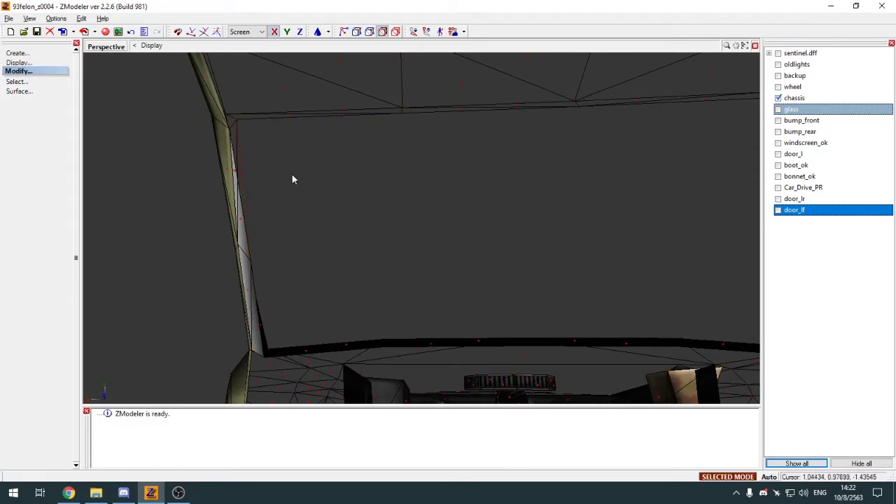
pyautogui.moveTo(292, 178); pyautogui.dragTo(236, 173, button='middle')
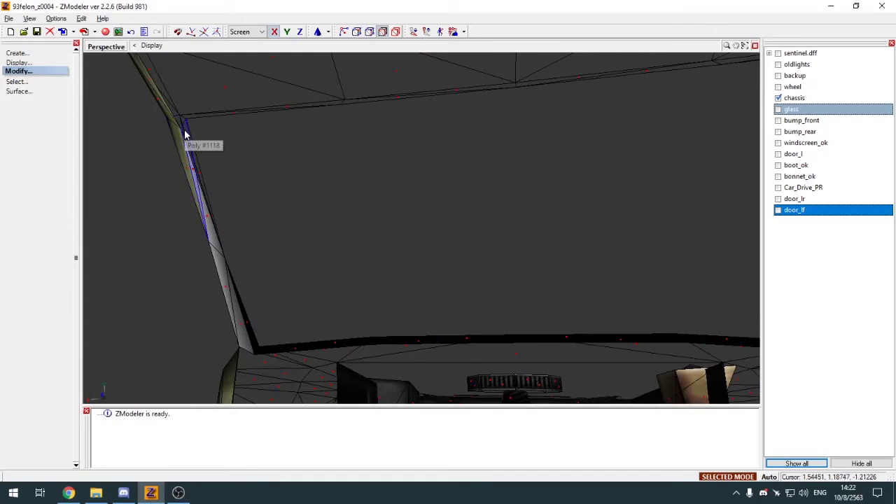
pyautogui.moveTo(185, 134); pyautogui.dragTo(183, 135, button='middle')
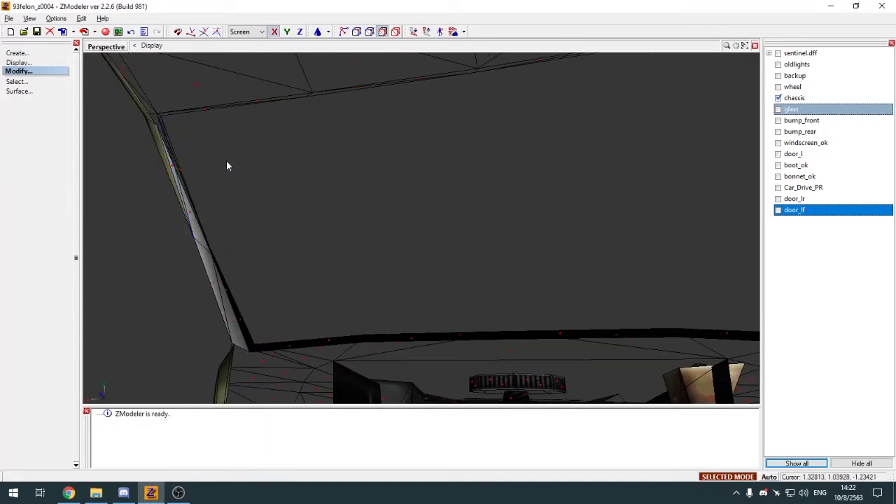
pyautogui.press('m')
pyautogui.click(451, 85)
pyautogui.click(578, 357)
pyautogui.press('space')
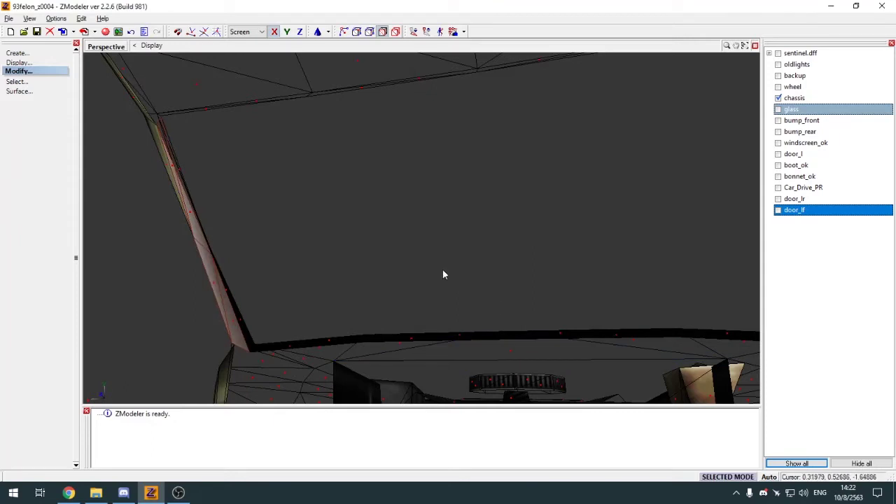
pyautogui.hotkey('ctrl', 'm')
pyautogui.click(495, 87)
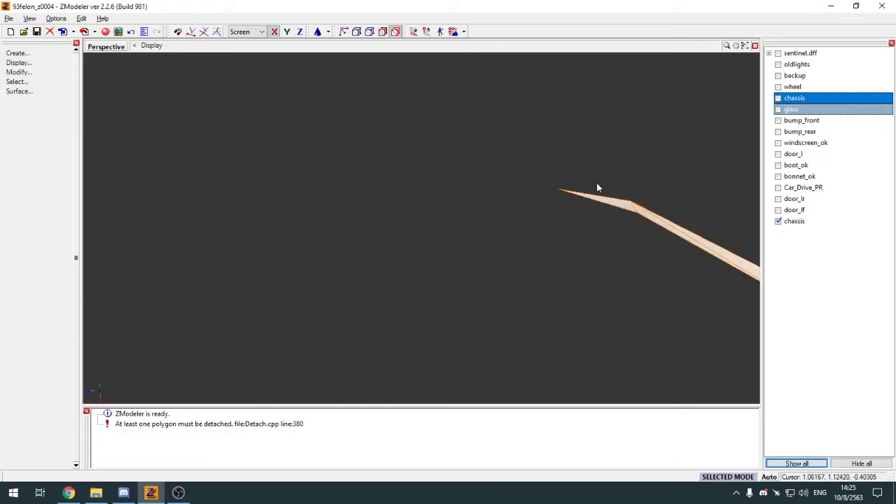
# Assign the sentinel92interior128 material to the detached pillar cover
pyautogui.press('e')
pyautogui.scroll(-3, 580, 161)
pyautogui.click(579, 161)
pyautogui.scroll(-2, 590, 163)
pyautogui.click(593, 167)
pyautogui.scroll(-1, 595, 165)
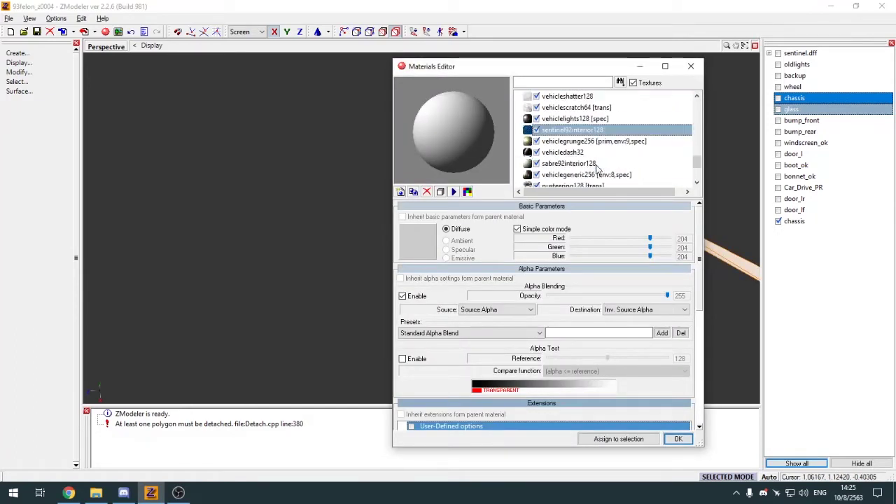
pyautogui.click(644, 439)
pyautogui.click(677, 439)
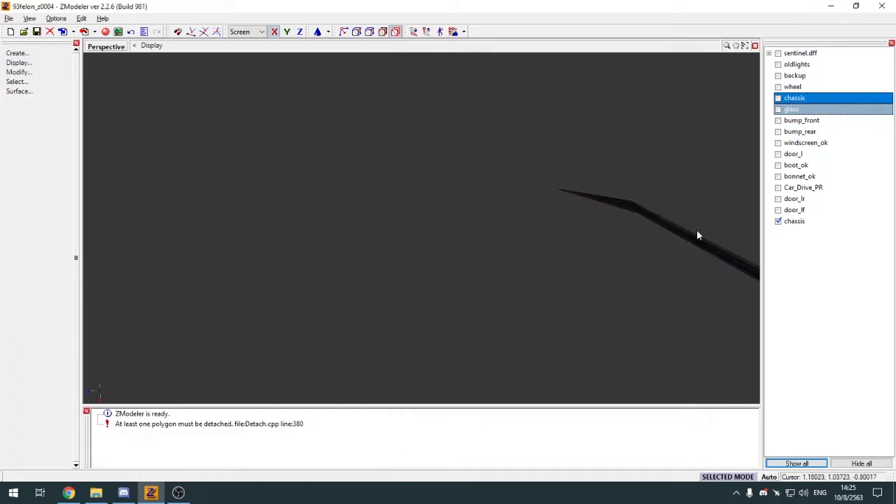
# Show all four views and change the 3D view to the UV Mapper with the pillar cover's mapping loaded
pyautogui.press('w')
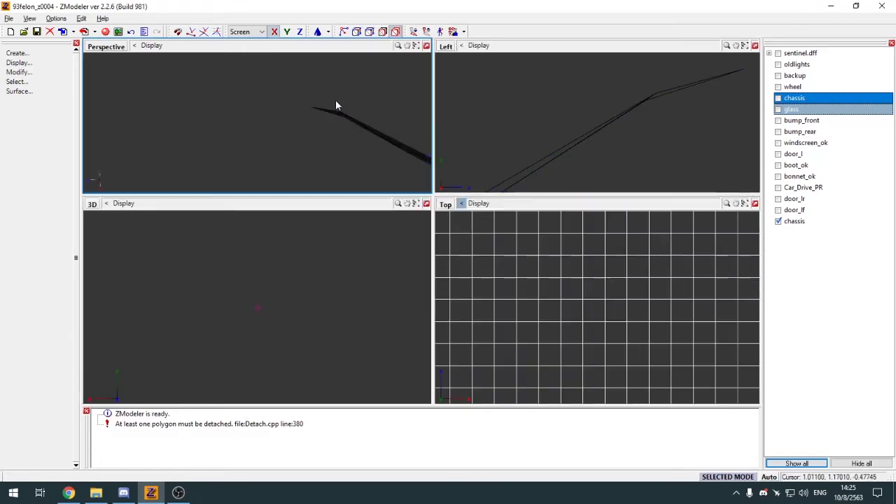
pyautogui.scroll(-2, 564, 147)
pyautogui.click(562, 148)
pyautogui.click(474, 294)
pyautogui.click(429, 359)
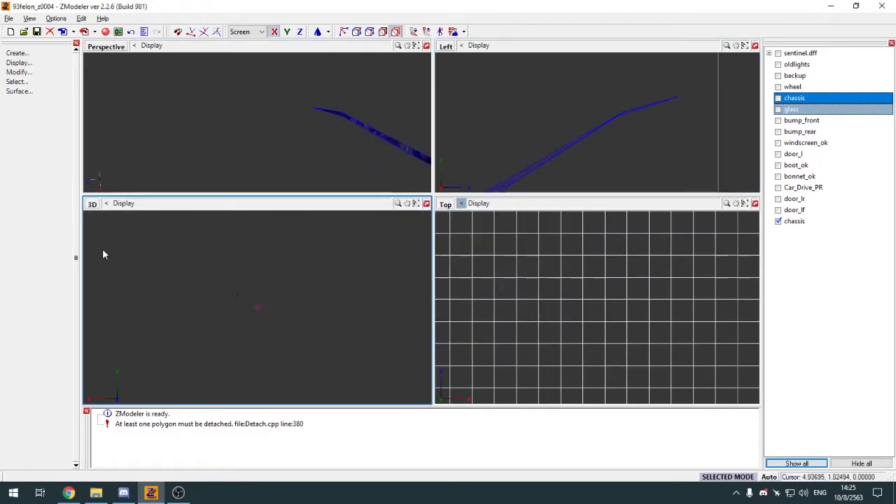
pyautogui.click(93, 210)
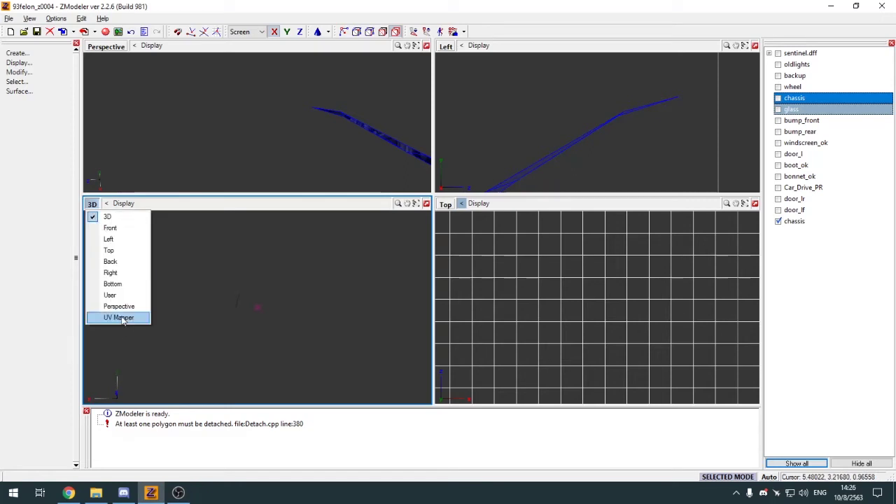
pyautogui.click(116, 318)
pyautogui.scroll(4, 237, 360)
# Rotate the pillar cover's UV mapping until the strip lies horizontal
pyautogui.press('c')
pyautogui.click(157, 320)
pyautogui.scroll(-1, 158, 321)
pyautogui.press('r')
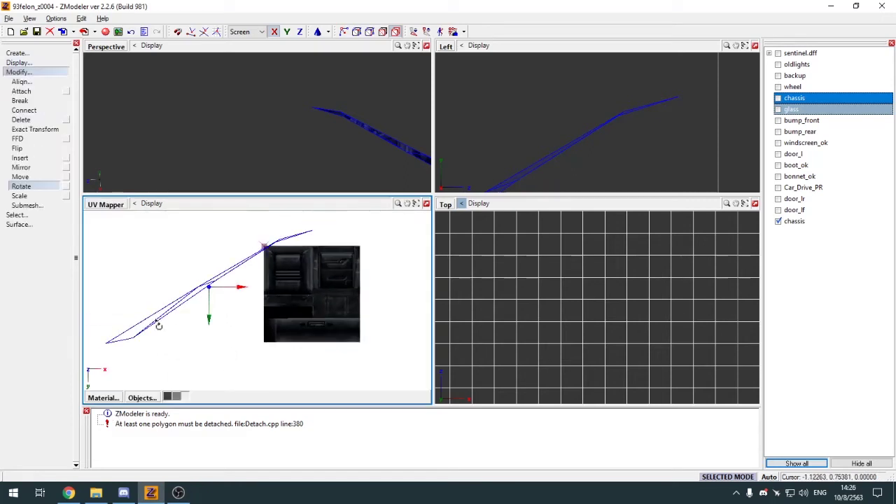
pyautogui.press('y')
pyautogui.moveTo(156, 319); pyautogui.dragTo(144, 281)
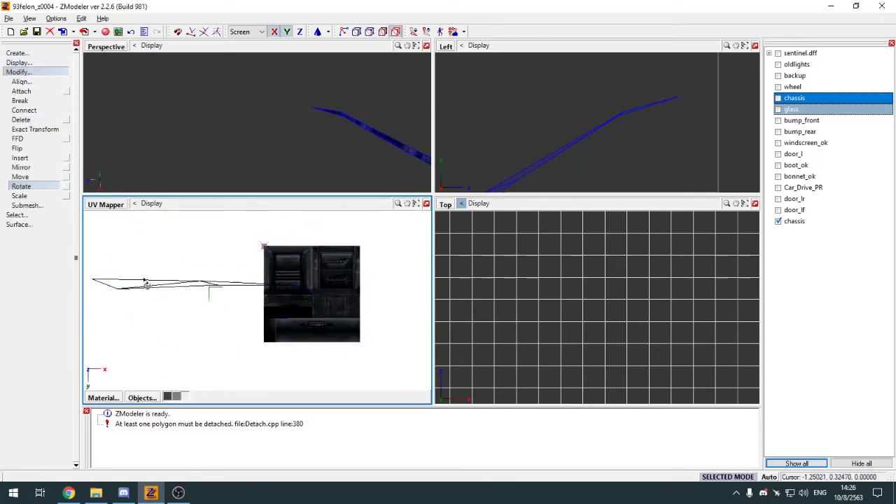
# Shrink the pillar cover's UV strip and shift its bent end vertices vertically to straighten the strip
pyautogui.press('s')
pyautogui.moveTo(145, 322); pyautogui.dragTo(161, 379)
pyautogui.scroll(4, 202, 292)
pyautogui.press('1')
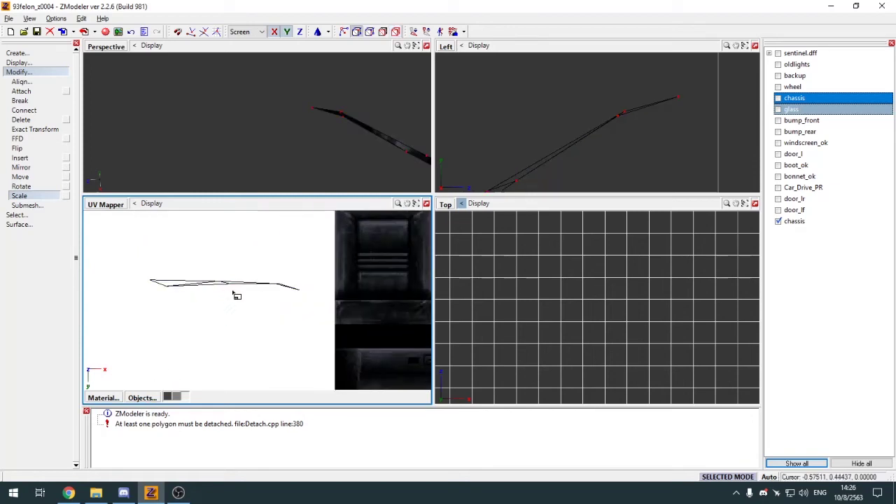
pyautogui.press('q')
pyautogui.moveTo(217, 279); pyautogui.dragTo(302, 303)
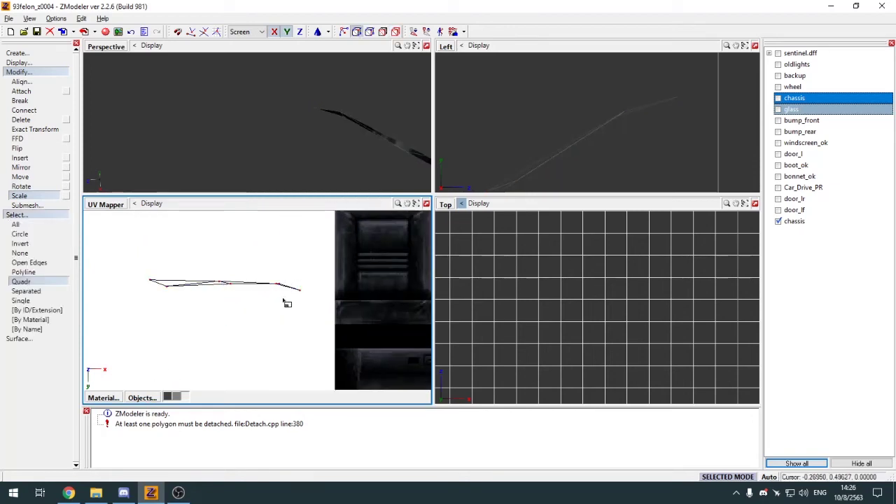
pyautogui.press('m')
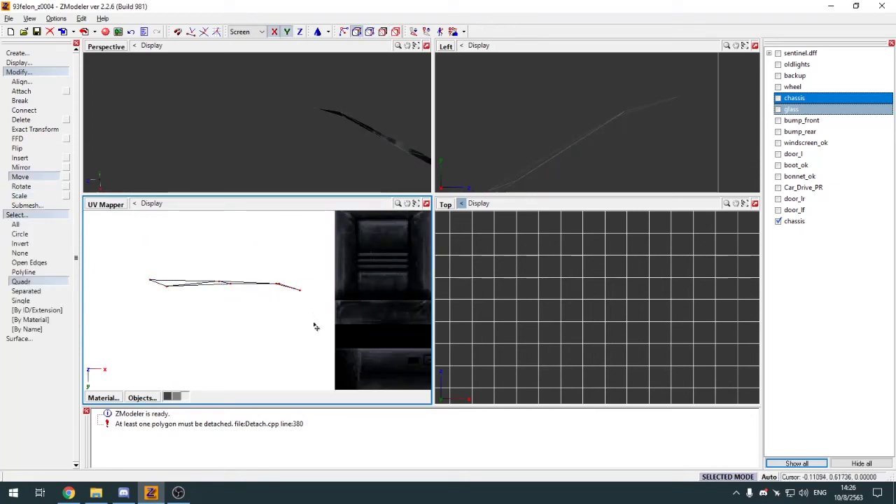
pyautogui.press('x')
pyautogui.press('space')
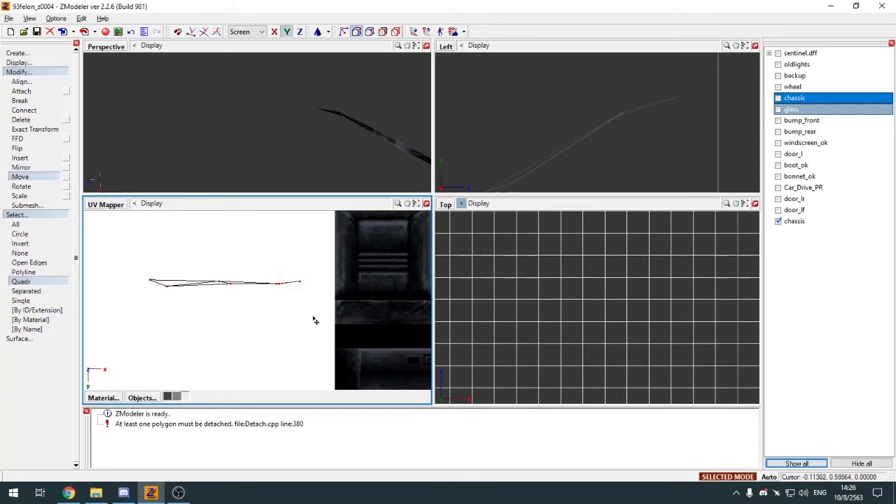
# Clear the vertex selection, move the pillar cover's whole UV strip onto the black area of the interior texture and scale it down to fit
pyautogui.click(20, 253)
pyautogui.click(217, 287)
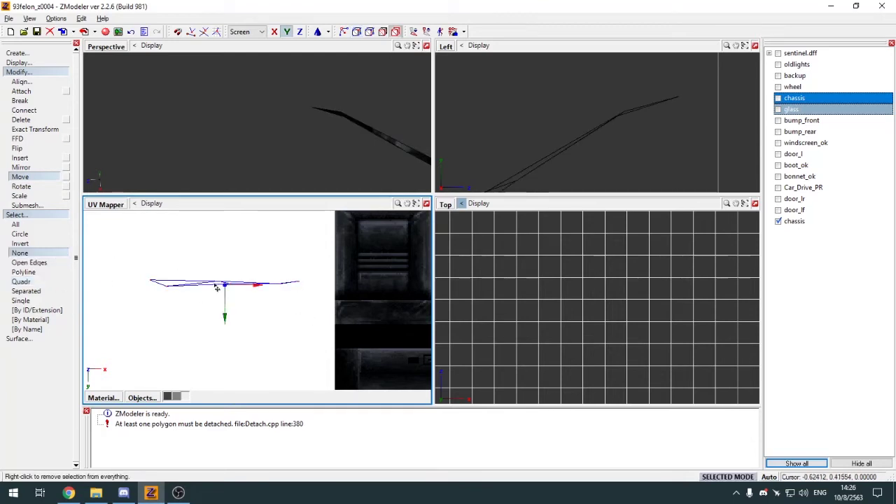
pyautogui.press('c')
pyautogui.click(216, 287)
pyautogui.press('m')
pyautogui.moveTo(217, 287); pyautogui.dragTo(311, 309)
pyautogui.press('x')
pyautogui.scroll(-4, 176, 292)
pyautogui.scroll(2, 181, 297)
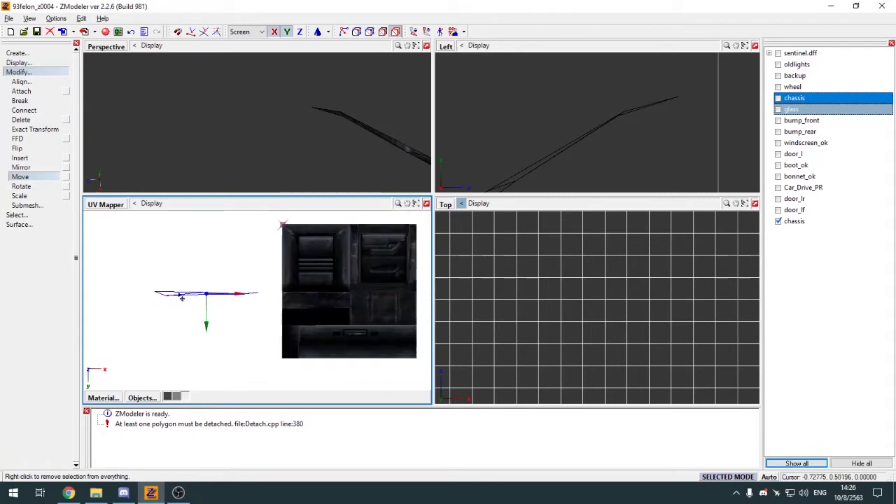
pyautogui.moveTo(182, 297); pyautogui.dragTo(291, 304)
pyautogui.press('s')
pyautogui.scroll(2, 316, 324)
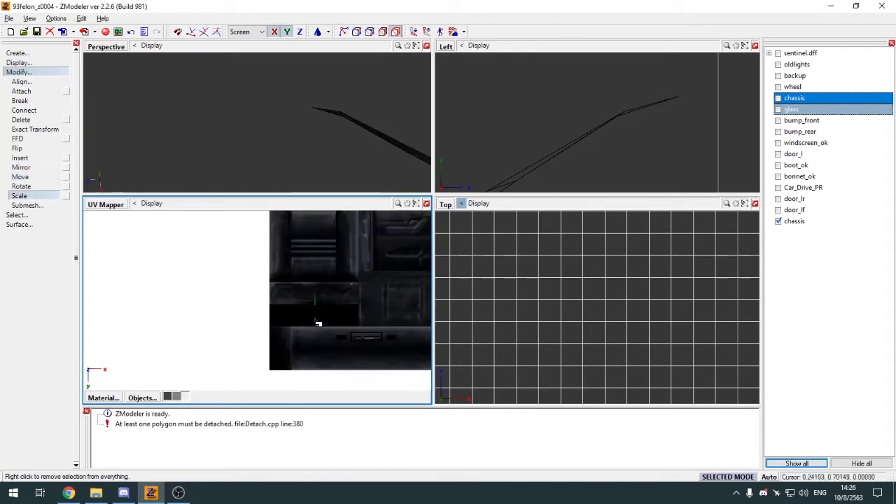
# Return the UV Mapper view to 3D and make a copy of the pillar cover, hiding the original
pyautogui.click(105, 205)
pyautogui.click(106, 217)
pyautogui.click(42, 73)
pyautogui.click(39, 56)
pyautogui.click(39, 63)
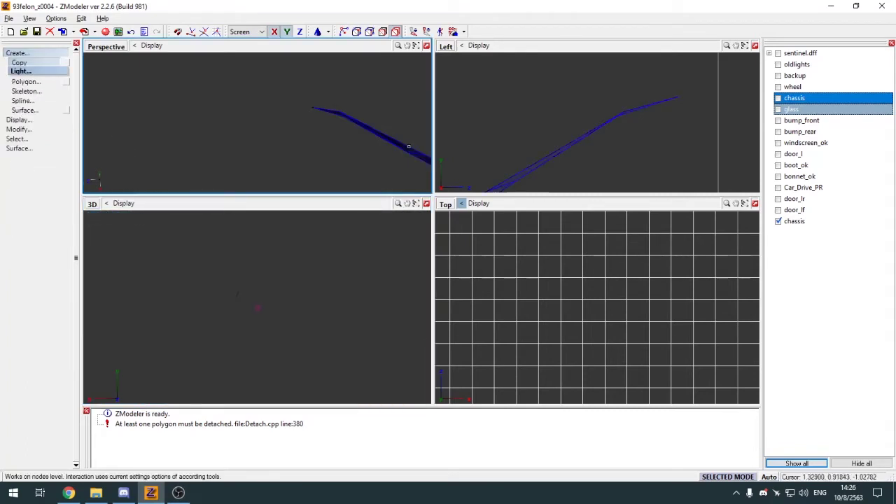
pyautogui.click(412, 150)
pyautogui.click(778, 221)
pyautogui.click(44, 55)
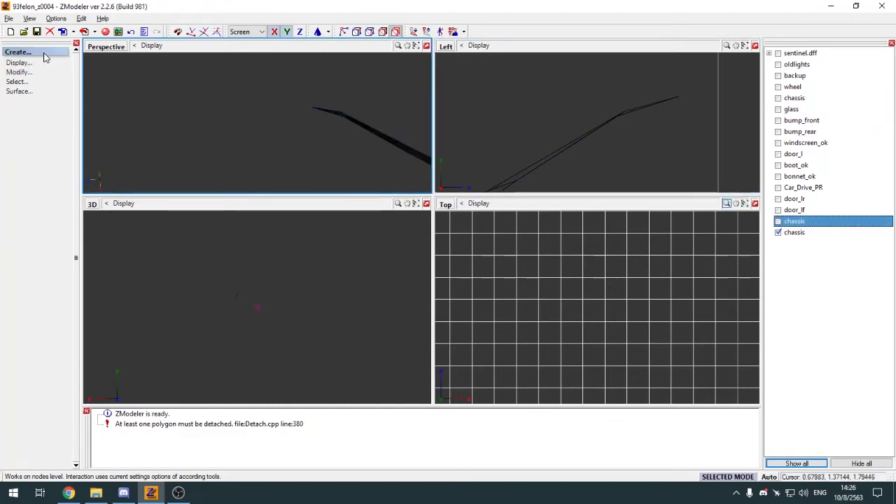
# Mirror the copied pillar cover along the X axis only to the opposite windscreen pillar
pyautogui.click(426, 45)
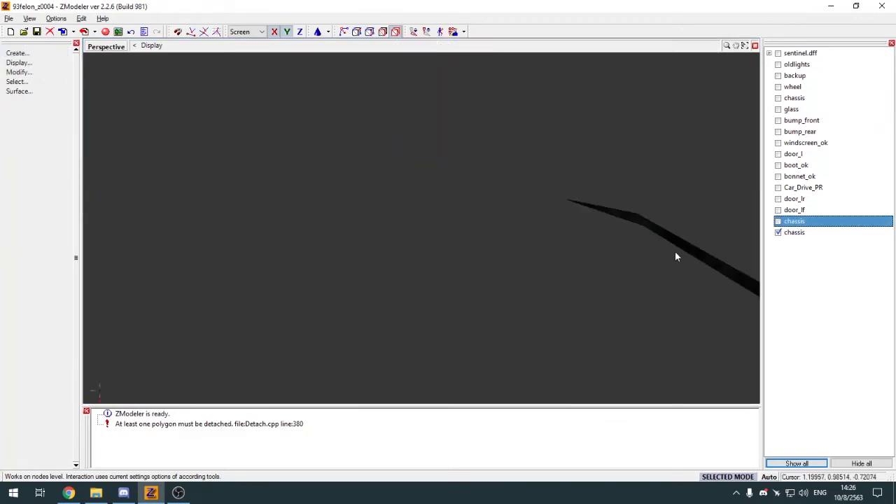
pyautogui.click(779, 233)
pyautogui.press('w')
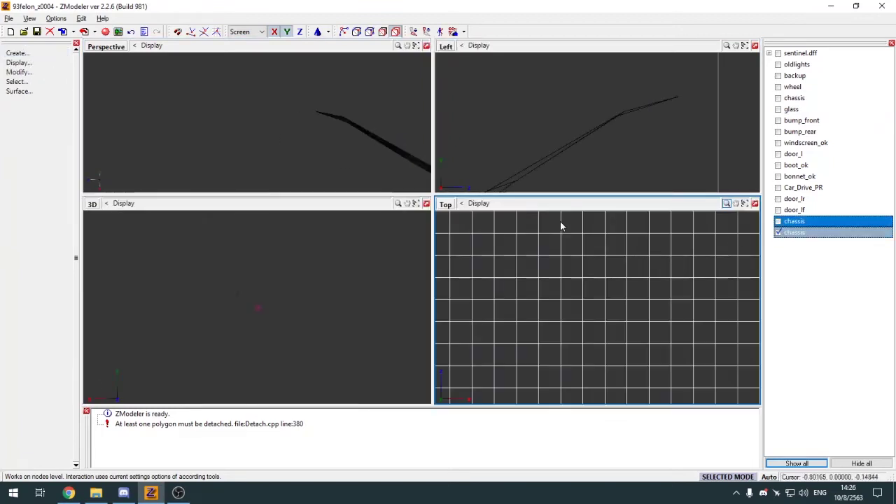
pyautogui.click(553, 322)
pyautogui.scroll(-2, 556, 322)
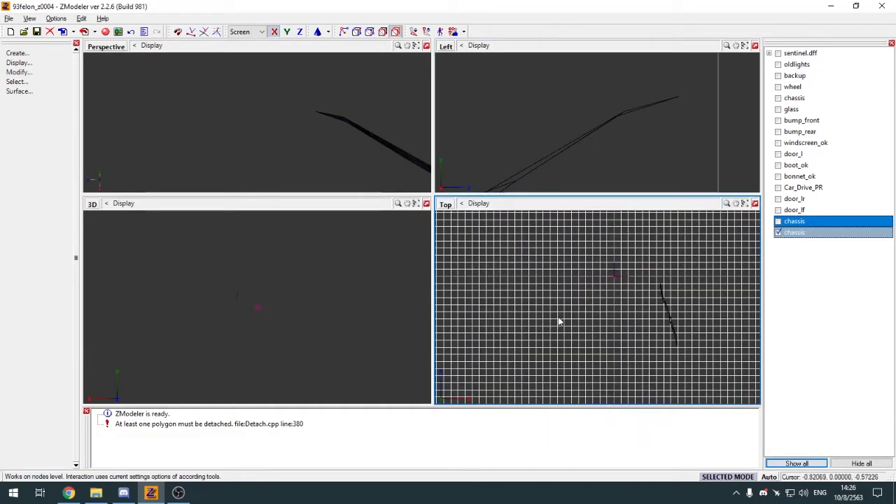
pyautogui.press('w')
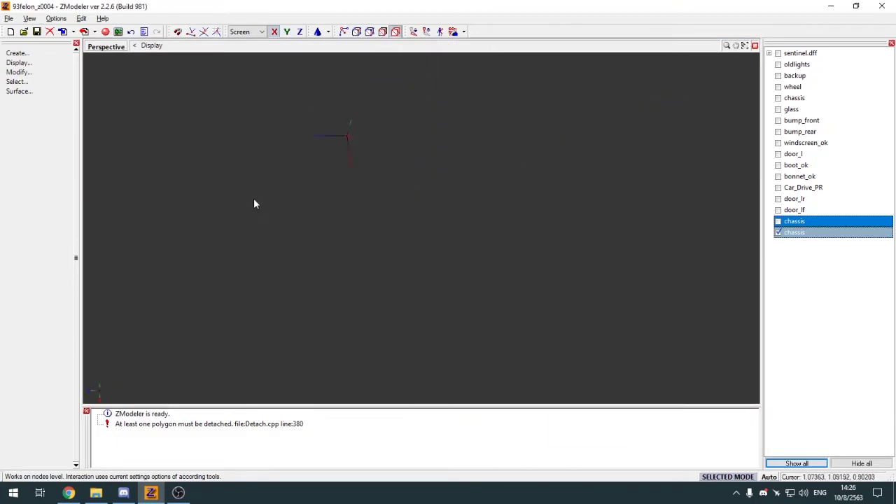
pyautogui.moveTo(442, 204); pyautogui.dragTo(522, 240, button='middle')
# Attach the mirrored pillar cover to the original one and join both to the main chassis
pyautogui.press('a')
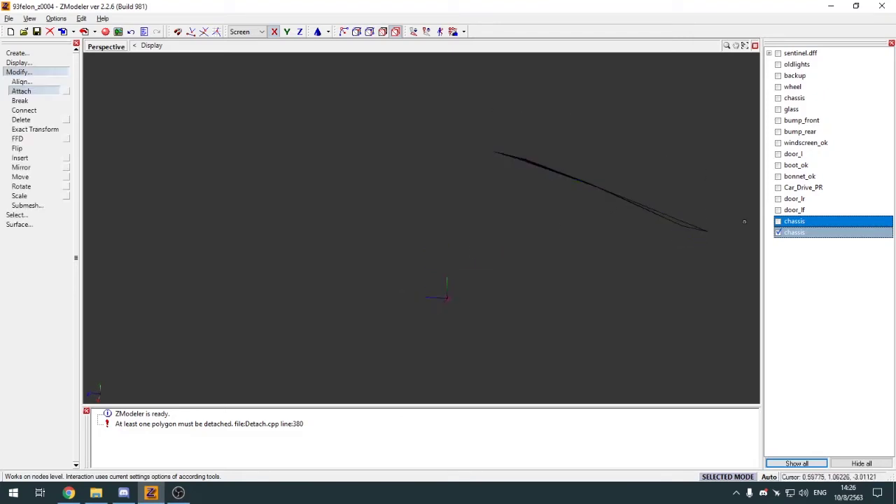
pyautogui.click(778, 221)
pyautogui.click(504, 297)
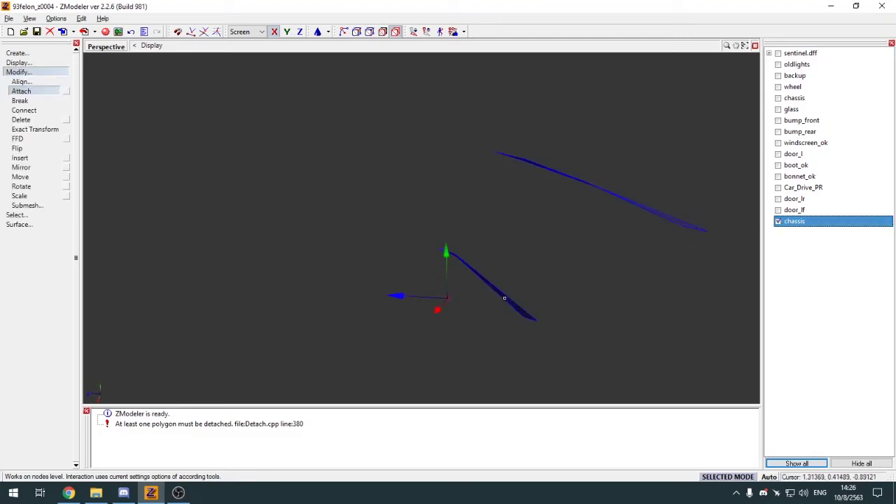
pyautogui.click(779, 98)
pyautogui.click(490, 213)
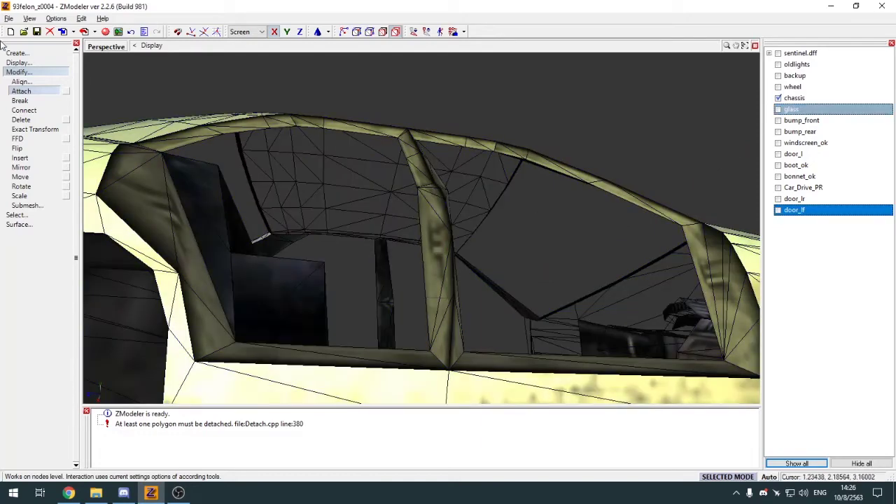
# Examine the chassis interior around the pillars and the underside of the roof
pyautogui.click(19, 72)
pyautogui.scroll(8, 326, 271)
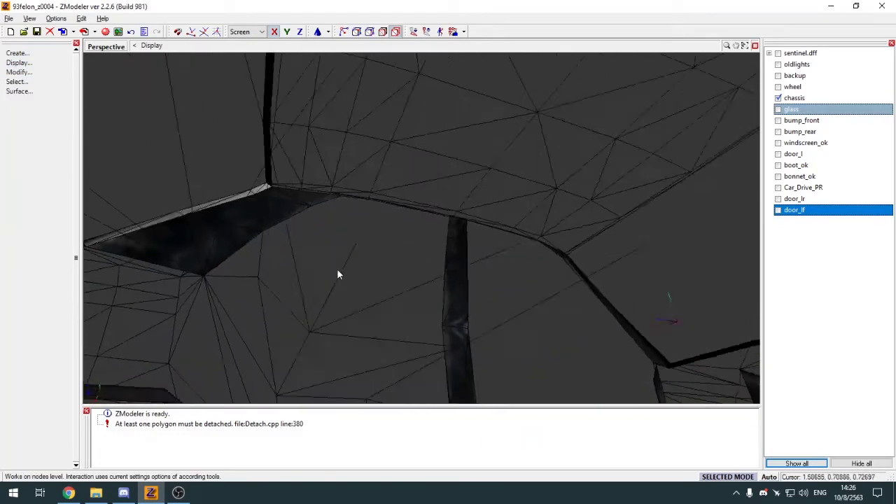
pyautogui.moveTo(337, 268); pyautogui.dragTo(589, 213, button='middle')
pyautogui.scroll(-6, 589, 212)
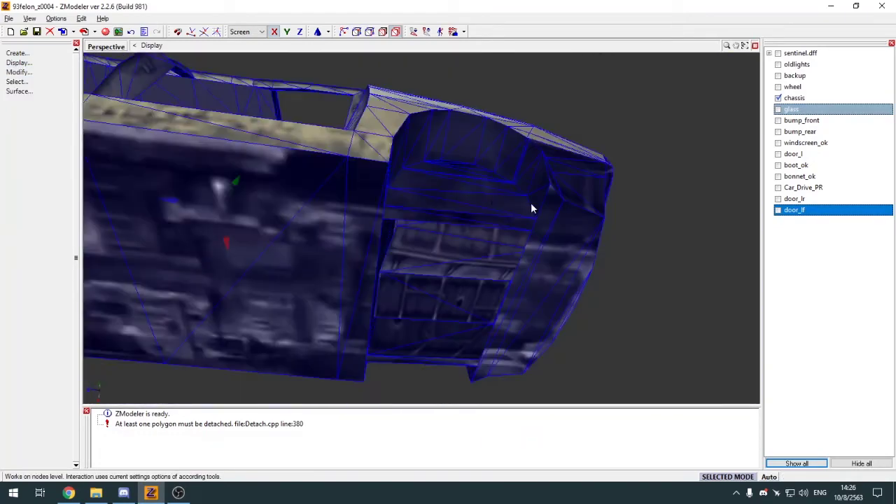
pyautogui.scroll(5, 531, 203)
pyautogui.moveTo(531, 203); pyautogui.dragTo(695, 222, button='middle')
pyautogui.scroll(5, 699, 220)
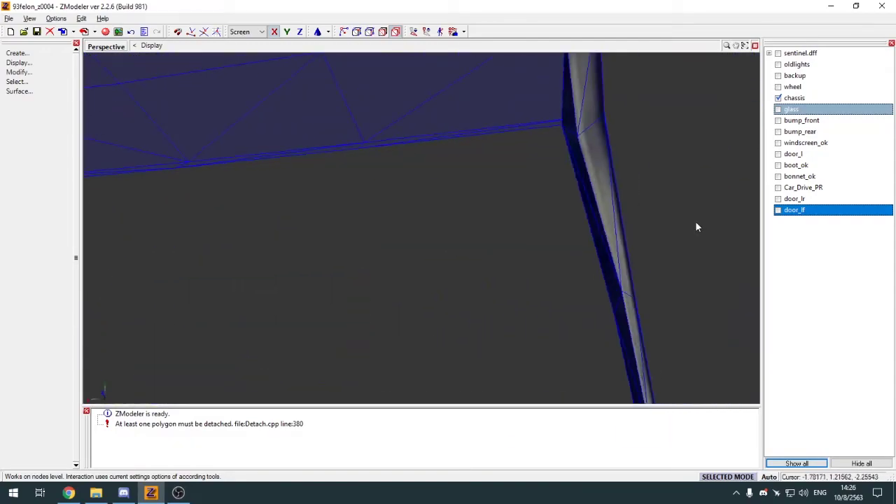
pyautogui.scroll(-5, 696, 223)
pyautogui.scroll(4, 172, 252)
pyautogui.moveTo(590, 224); pyautogui.dragTo(154, 256, button='middle')
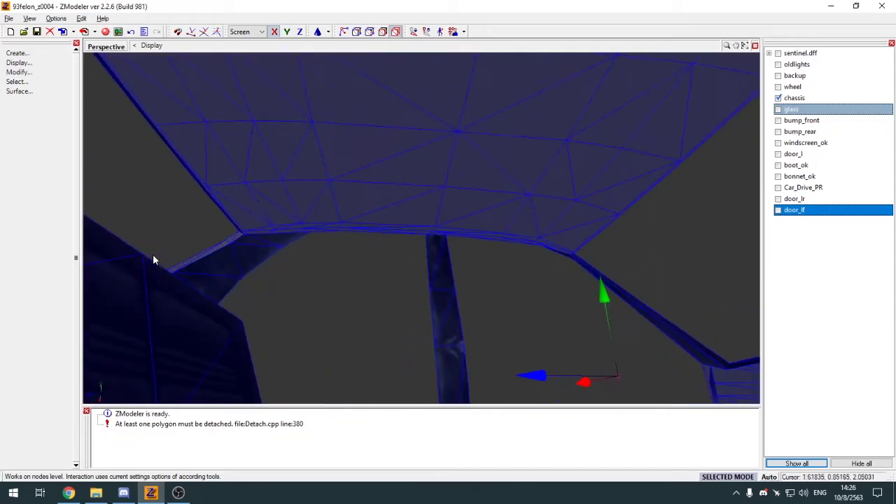
# Create single polygons on the underside of the roof at the rear corner above the rear pillar
pyautogui.press('3')
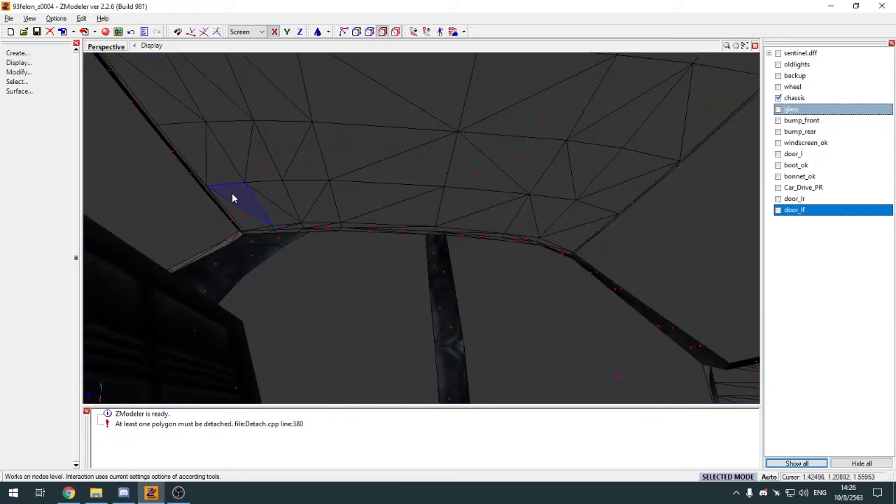
pyautogui.moveTo(232, 193); pyautogui.dragTo(203, 182, button='middle')
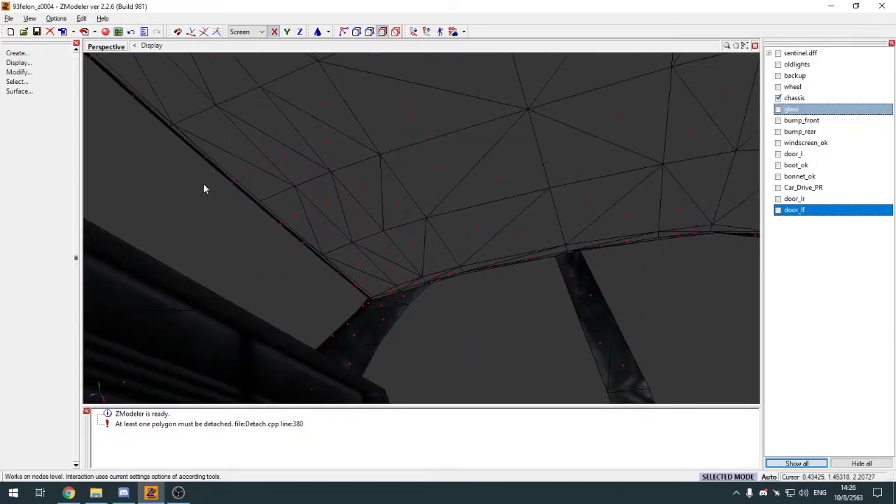
pyautogui.press('1')
pyautogui.moveTo(345, 258)
pyautogui.mouseDown(button='middle')
pyautogui.moveTo(362, 262)
pyautogui.moveTo(355, 263)
pyautogui.mouseUp(button='middle')
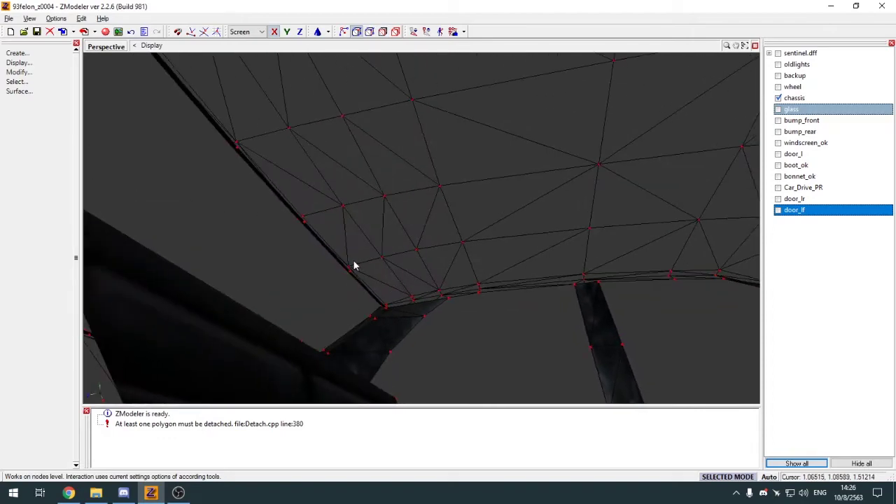
pyautogui.click(8, 53)
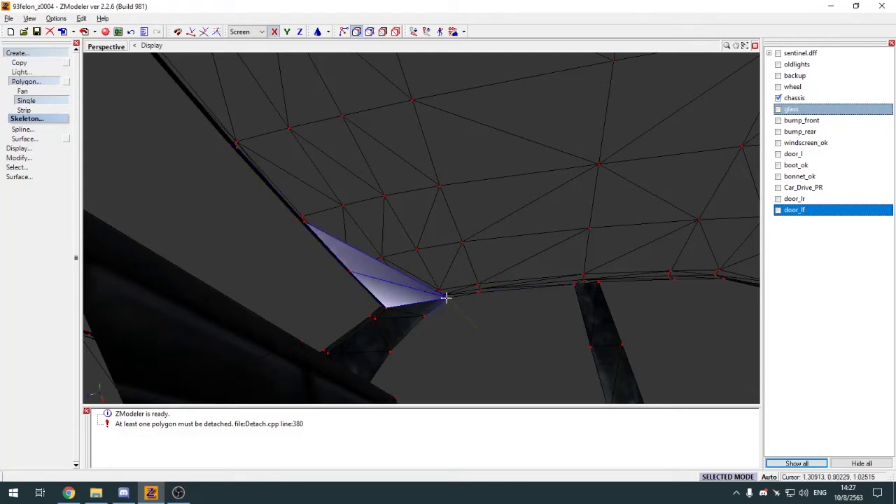
pyautogui.click(447, 297)
# Extend the ceiling across the rear of the roof to the opposite side with single polygons between the edge vertices
pyautogui.scroll(-2, 447, 298)
pyautogui.moveTo(316, 194); pyautogui.dragTo(259, 251, button='middle')
pyautogui.press('1')
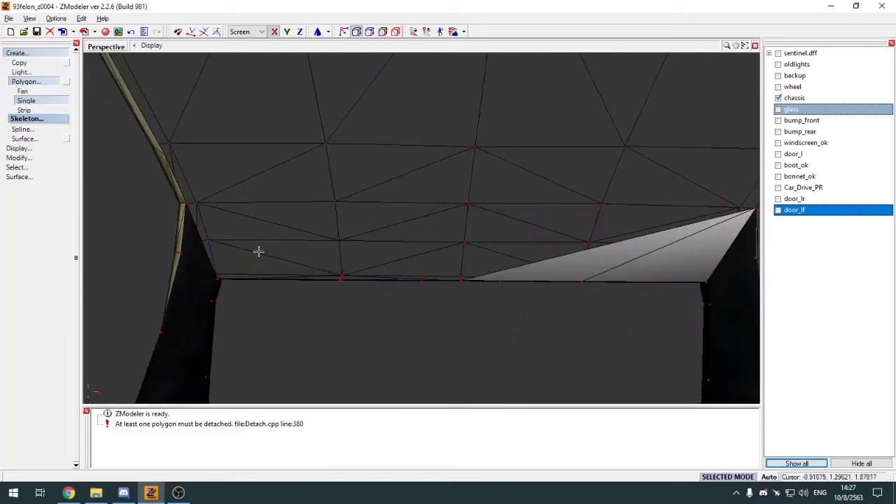
pyautogui.click(186, 205)
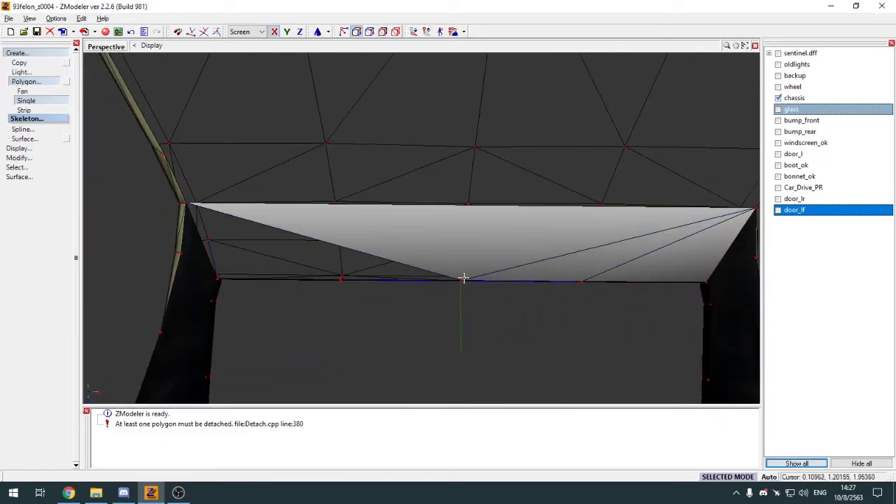
pyautogui.click(459, 276)
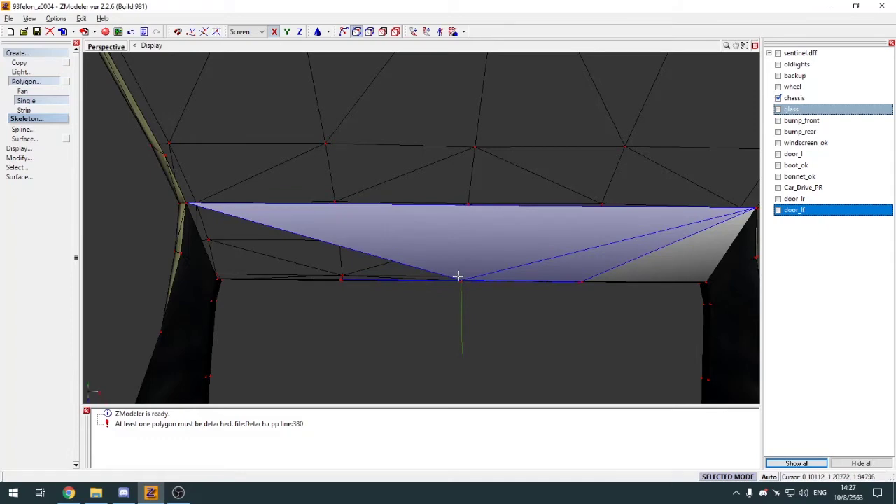
pyautogui.click(338, 276)
# Fill the remaining gap at the opposite rear corner of the ceiling with single polygons
pyautogui.press('3')
pyautogui.moveTo(378, 287); pyautogui.dragTo(390, 287, button='middle')
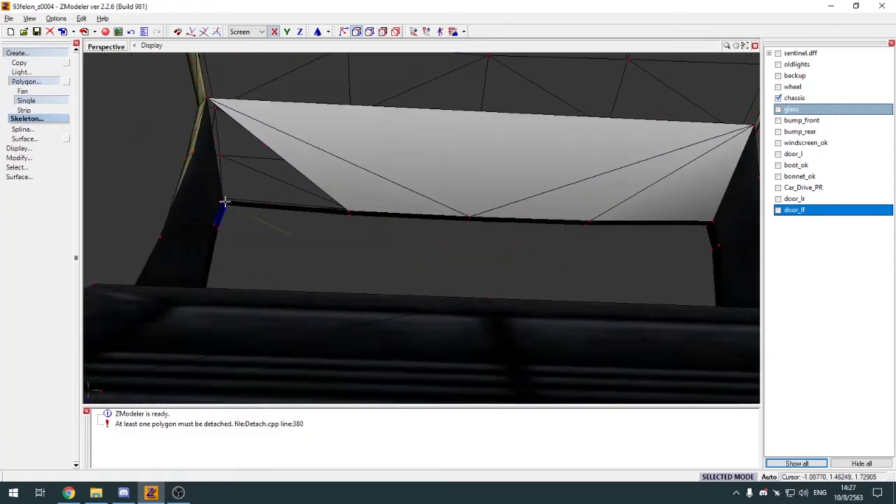
pyautogui.moveTo(209, 203); pyautogui.dragTo(182, 314, button='middle')
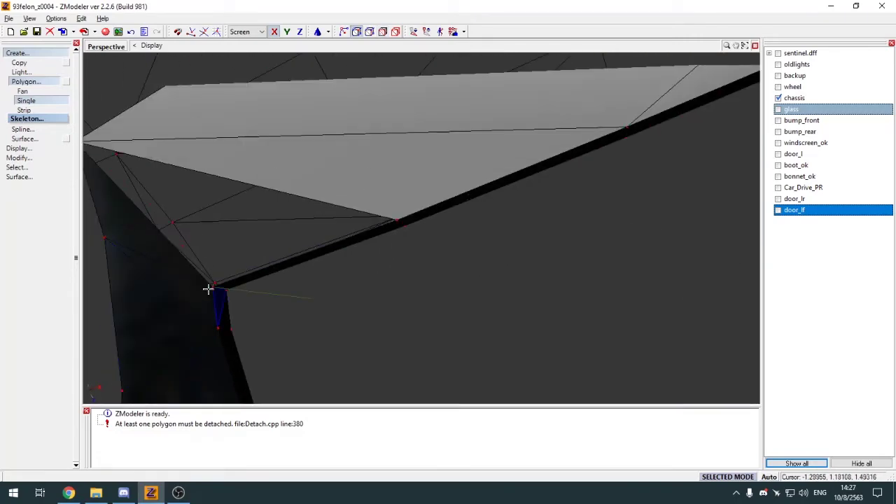
pyautogui.scroll(-1, 305, 330)
pyautogui.click(130, 184)
pyautogui.scroll(-3, 297, 313)
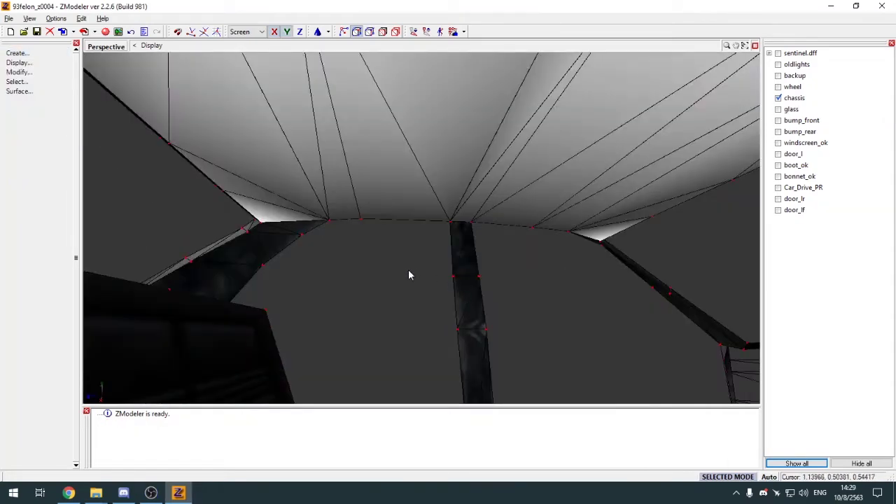
# Select the new ceiling polygons by Default Material and detach them from the chassis to a new object
pyautogui.moveTo(408, 272)
pyautogui.mouseDown(button='middle')
pyautogui.moveTo(396, 266)
pyautogui.moveTo(406, 266)
pyautogui.moveTo(401, 273)
pyautogui.mouseUp(button='middle')
pyautogui.press('m')
pyautogui.click(554, 93)
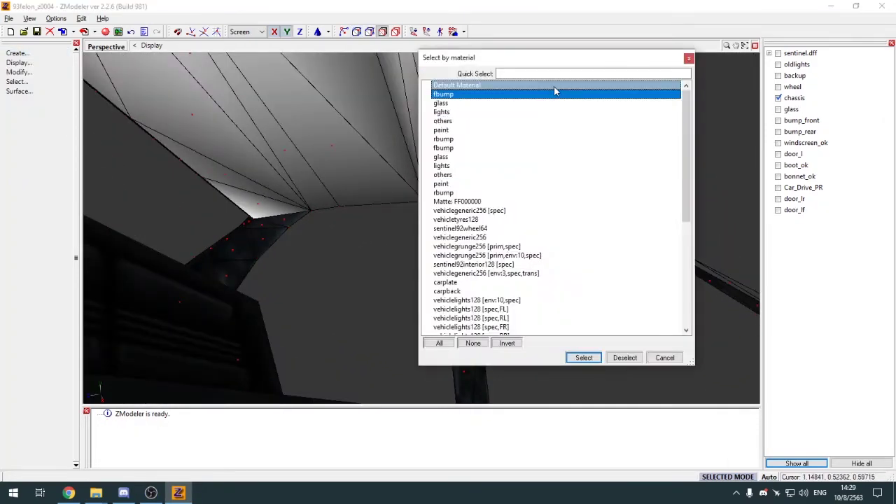
pyautogui.click(554, 85)
pyautogui.click(582, 358)
pyautogui.press('d')
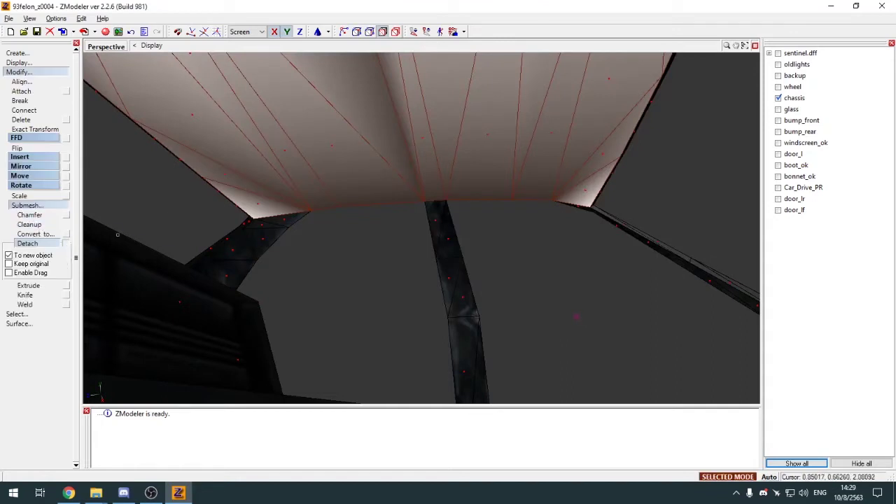
pyautogui.click(117, 235)
pyautogui.click(39, 73)
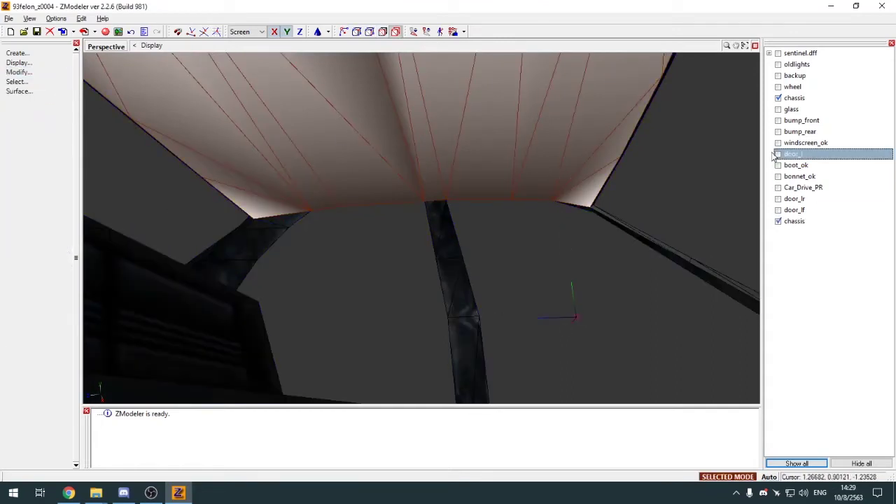
# Isolate the detached ceiling by hiding the main chassis, and assign the vehiclegeneric256 material to it
pyautogui.click(778, 98)
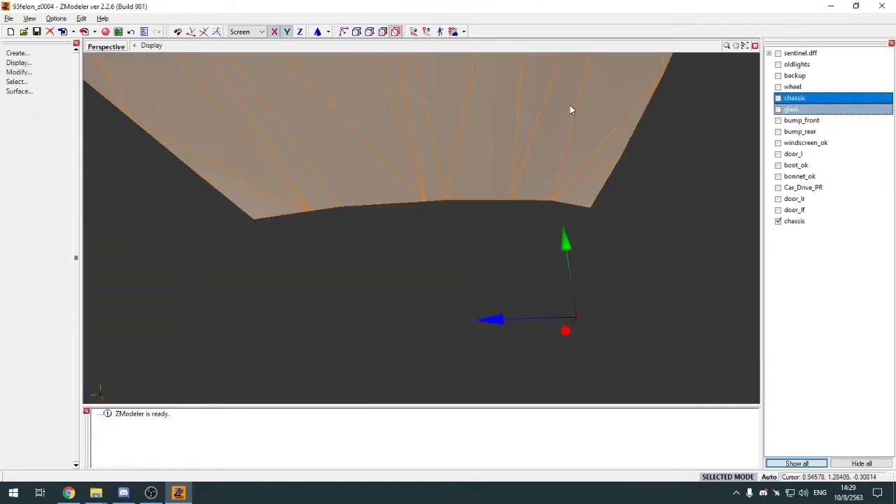
pyautogui.press('e')
pyautogui.scroll(-3, 640, 152)
pyautogui.click(597, 119)
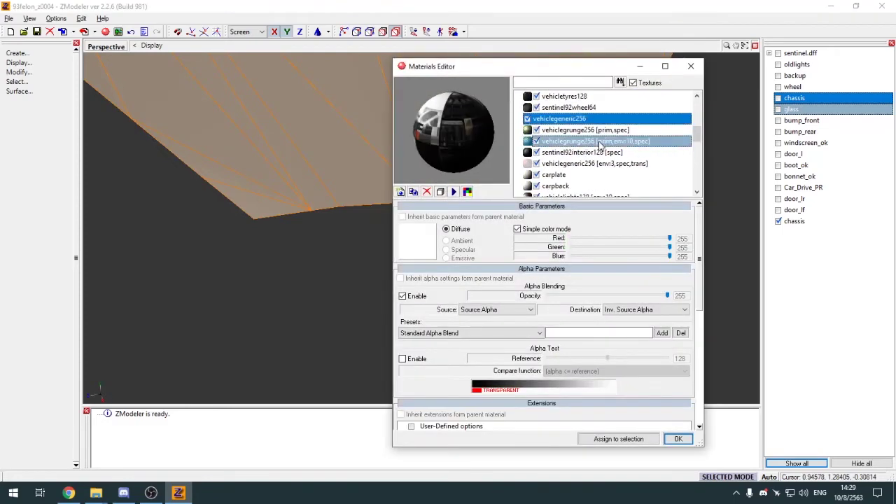
pyautogui.click(655, 439)
# Generate new UV mapping for the ceiling from the Top viewport XY and display it in the UV Mapper
pyautogui.hotkey('alt', 'w')
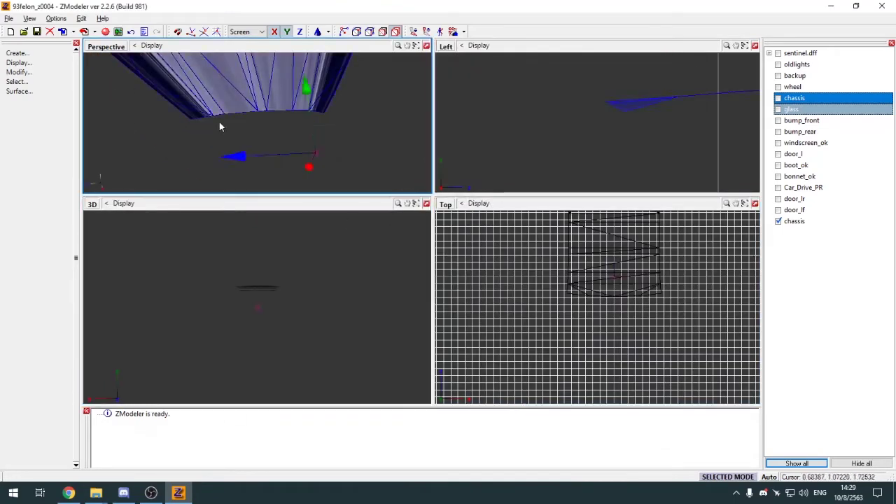
pyautogui.click(601, 292)
pyautogui.click(600, 292)
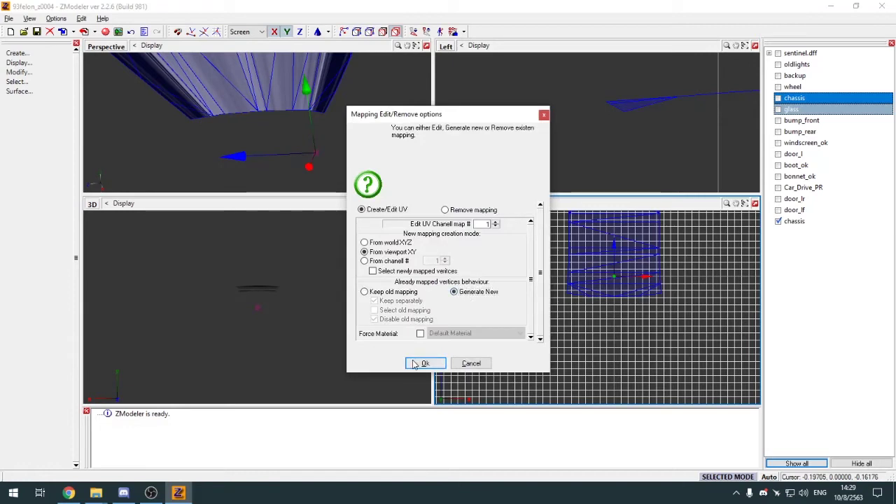
pyautogui.click(425, 363)
pyautogui.click(91, 204)
pyautogui.click(143, 320)
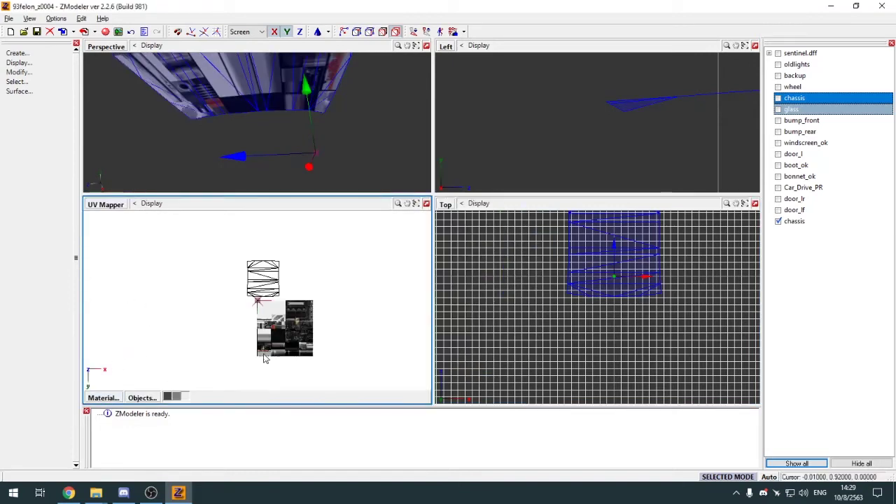
# Scale and move the ceiling's UVs onto the plain dark interior patch of the vehiclegeneric256 texture
pyautogui.scroll(3, 265, 360)
pyautogui.click(19, 63)
pyautogui.click(26, 101)
pyautogui.click(35, 110)
pyautogui.click(19, 165)
pyautogui.moveTo(262, 237); pyautogui.dragTo(290, 380)
pyautogui.click(20, 196)
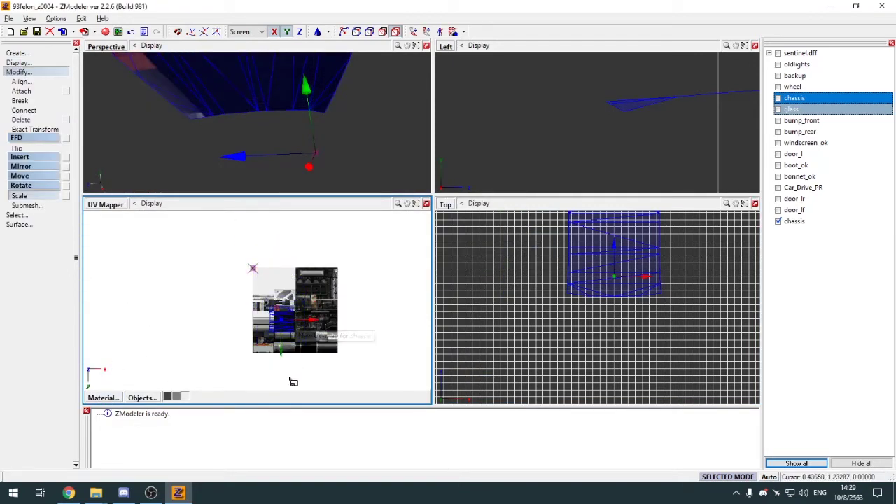
pyautogui.scroll(3, 284, 318)
pyautogui.scroll(3, 317, 333)
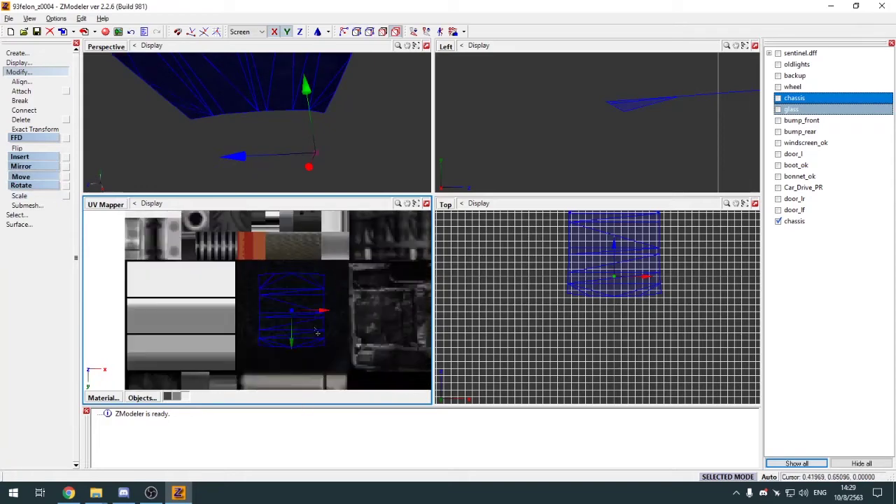
# Return to the 3D perspective view, show the main chassis again and attach the textured ceiling to it
pyautogui.click(114, 209)
pyautogui.click(112, 221)
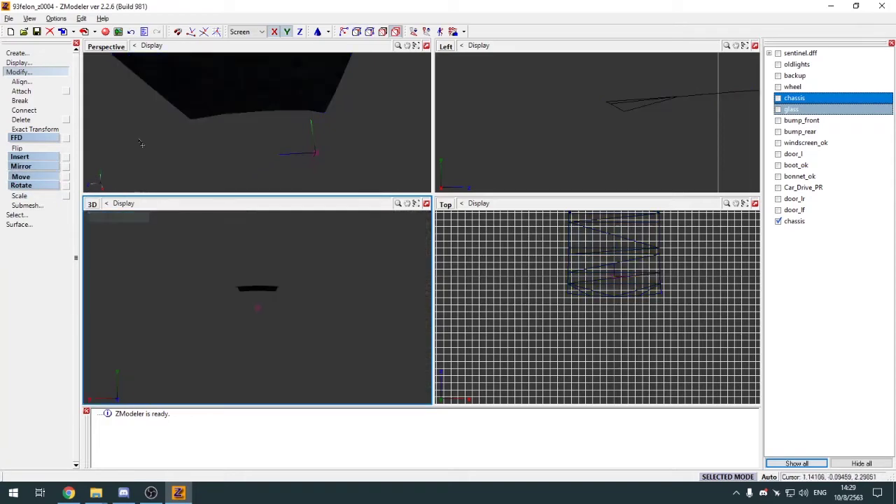
pyautogui.click(426, 45)
pyautogui.click(46, 71)
pyautogui.click(28, 72)
pyautogui.click(28, 91)
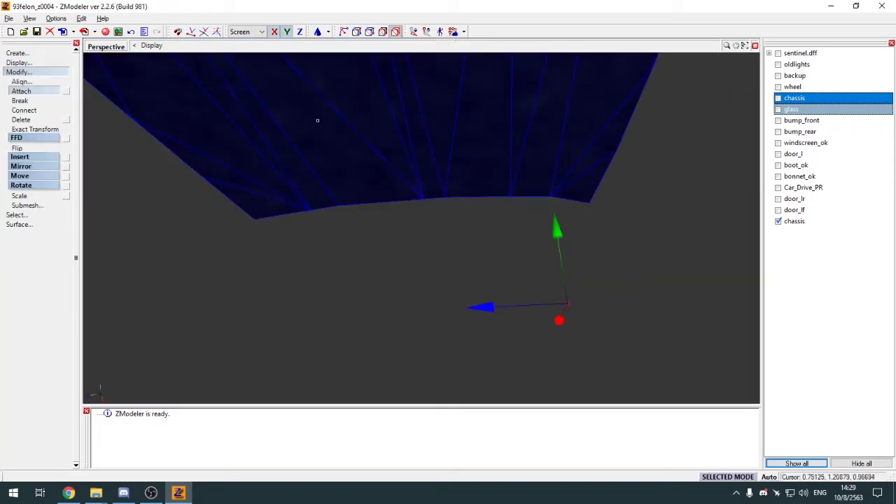
pyautogui.moveTo(392, 132); pyautogui.dragTo(301, 121, button='middle')
pyautogui.click(301, 120)
pyautogui.click(778, 98)
pyautogui.click(440, 233)
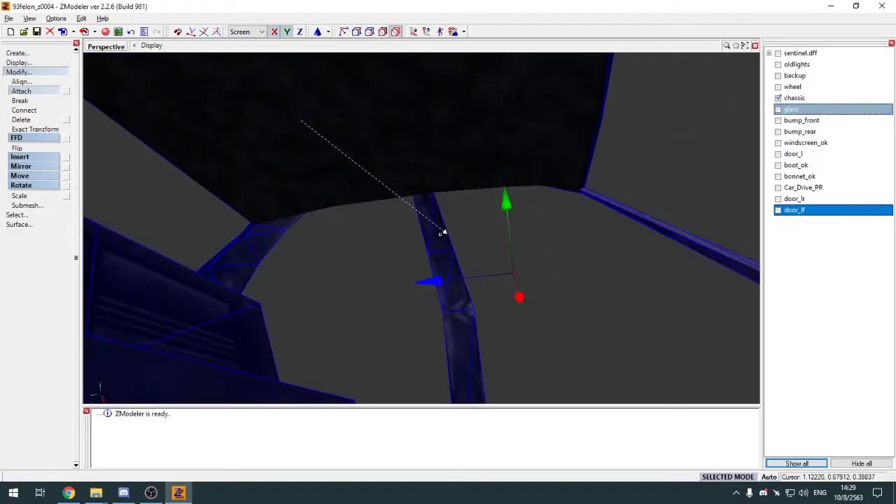
pyautogui.click(37, 72)
pyautogui.scroll(-2, 385, 242)
pyautogui.click(386, 243)
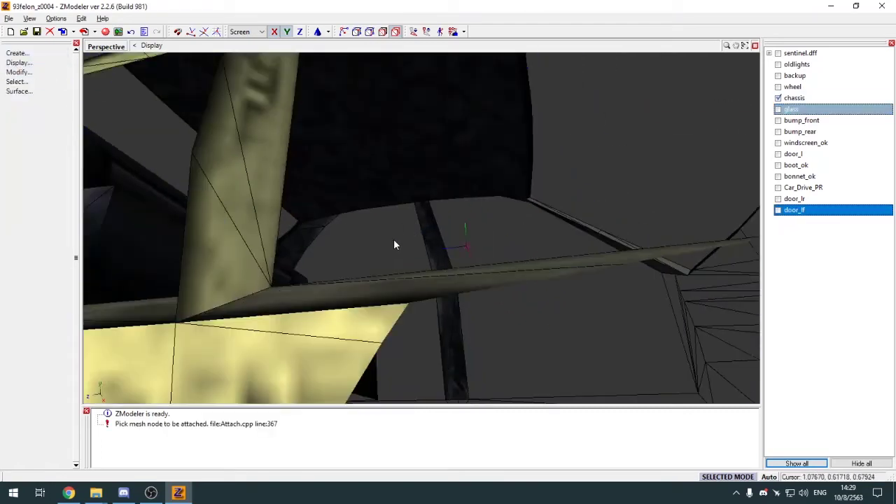
pyautogui.click(390, 244)
pyautogui.click(28, 72)
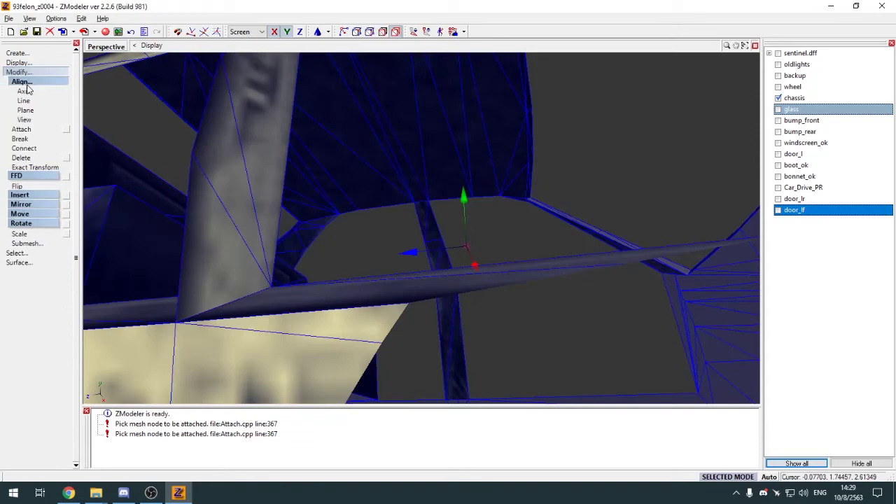
pyautogui.click(31, 73)
pyautogui.click(405, 250)
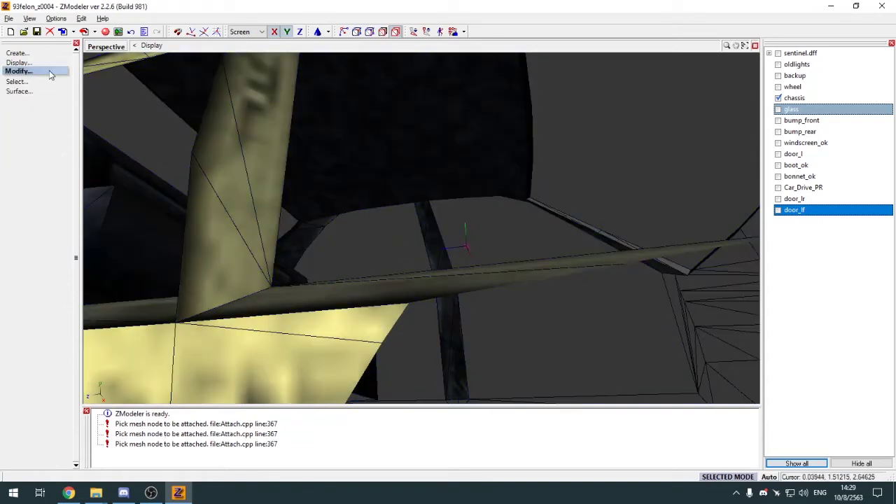
pyautogui.click(21, 72)
pyautogui.click(31, 74)
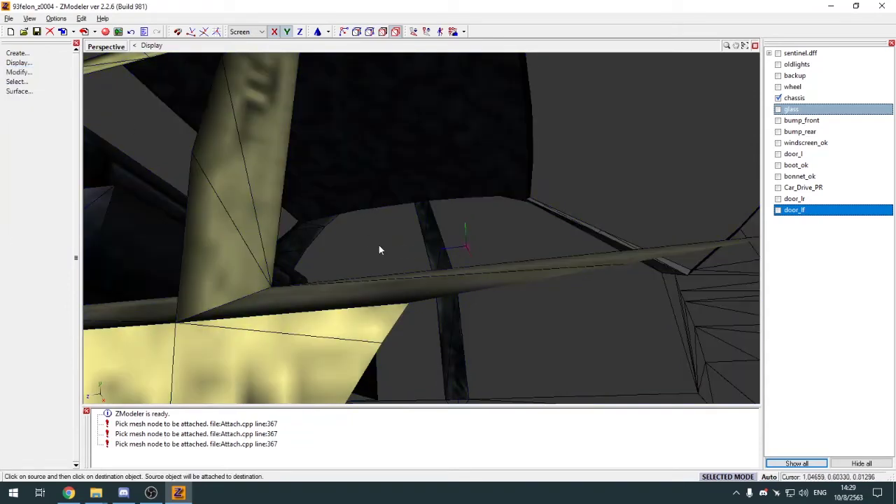
pyautogui.click(112, 147)
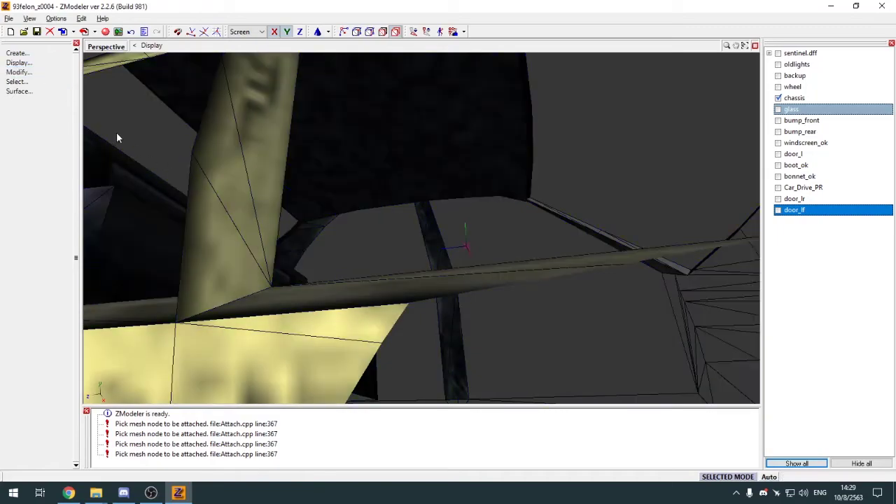
# Examine the chassis from the side, checking the ceiling edges, inner pillars, rear seat and open floor area
pyautogui.click(105, 49)
pyautogui.click(103, 70)
pyautogui.click(100, 47)
pyautogui.click(123, 149)
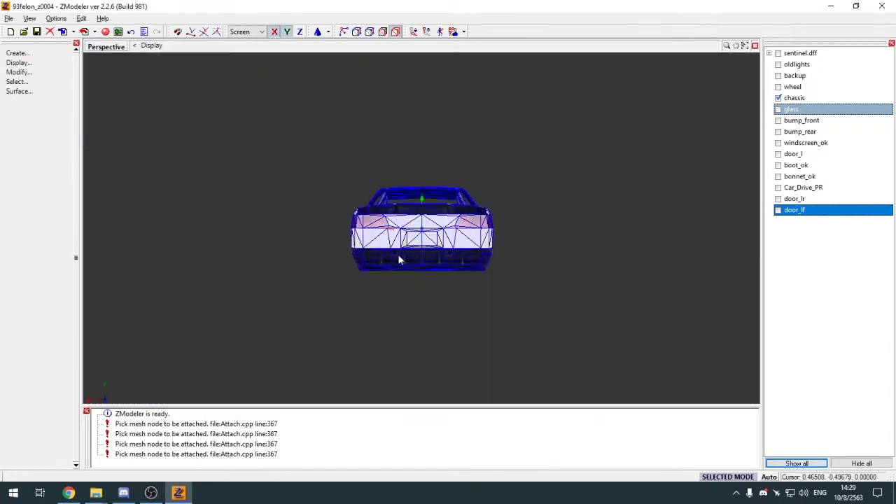
pyautogui.moveTo(399, 258); pyautogui.dragTo(612, 201, button='middle')
pyautogui.scroll(5, 404, 219)
pyautogui.scroll(-5, 360, 122)
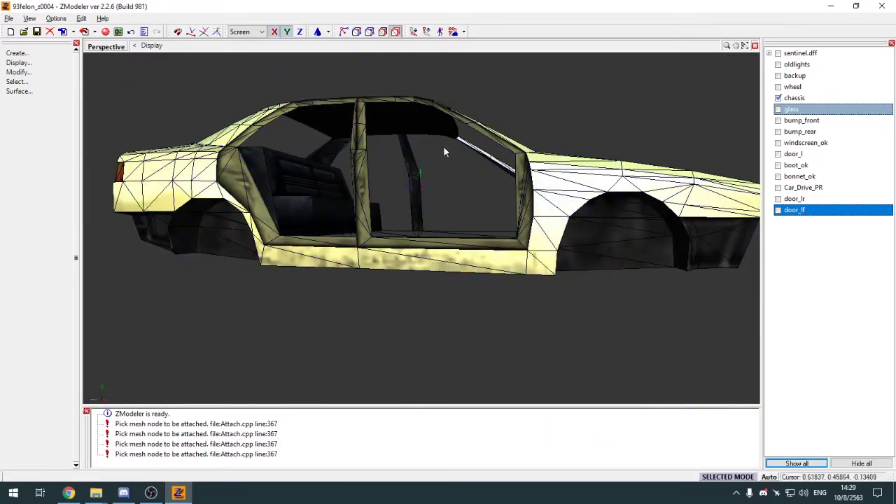
pyautogui.scroll(3, 416, 132)
pyautogui.moveTo(416, 132); pyautogui.dragTo(436, 219, button='middle')
pyautogui.scroll(4, 424, 128)
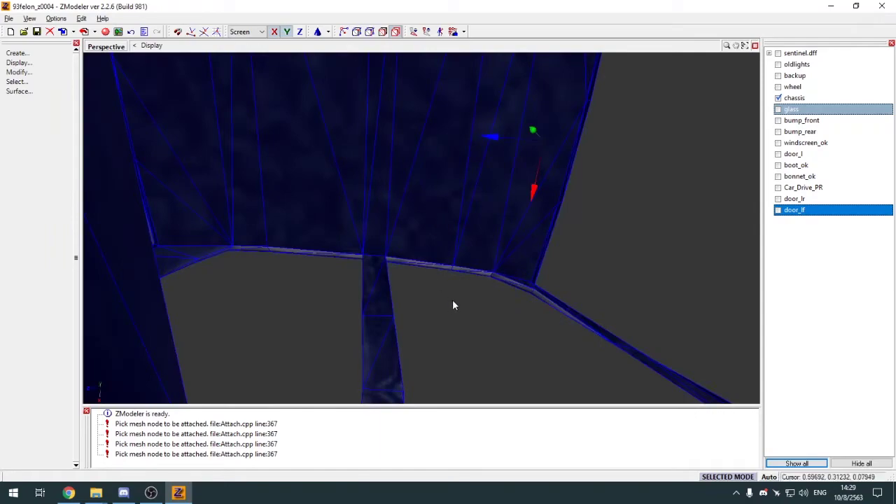
pyautogui.moveTo(452, 304); pyautogui.dragTo(469, 348, button='middle')
pyautogui.scroll(-5, 418, 214)
pyautogui.scroll(-3, 427, 267)
pyautogui.scroll(5, 392, 305)
pyautogui.moveTo(413, 299)
pyautogui.mouseDown(button='middle')
pyautogui.moveTo(416, 282)
pyautogui.moveTo(415, 290)
pyautogui.mouseUp(button='middle')
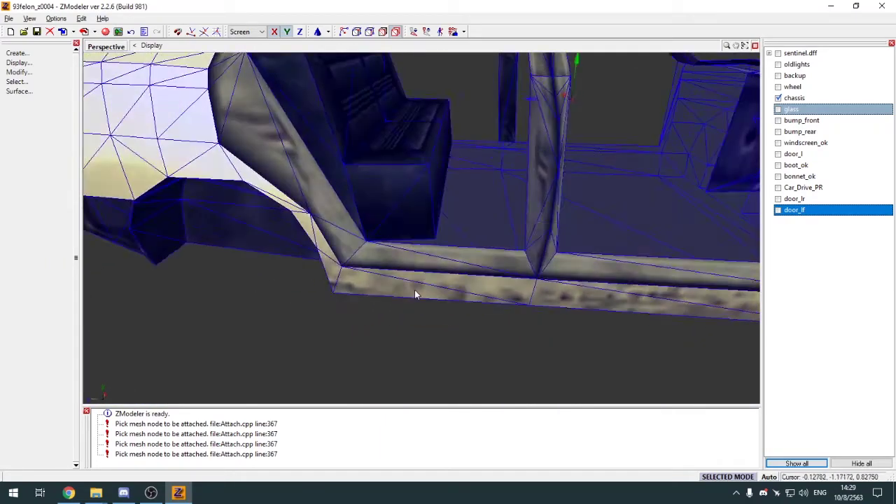
pyautogui.scroll(-5, 418, 244)
pyautogui.scroll(6, 428, 250)
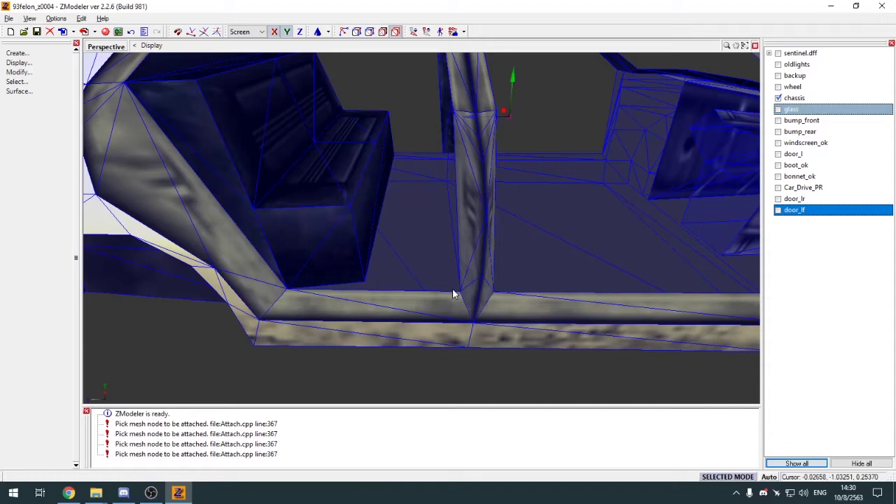
pyautogui.scroll(-4, 441, 303)
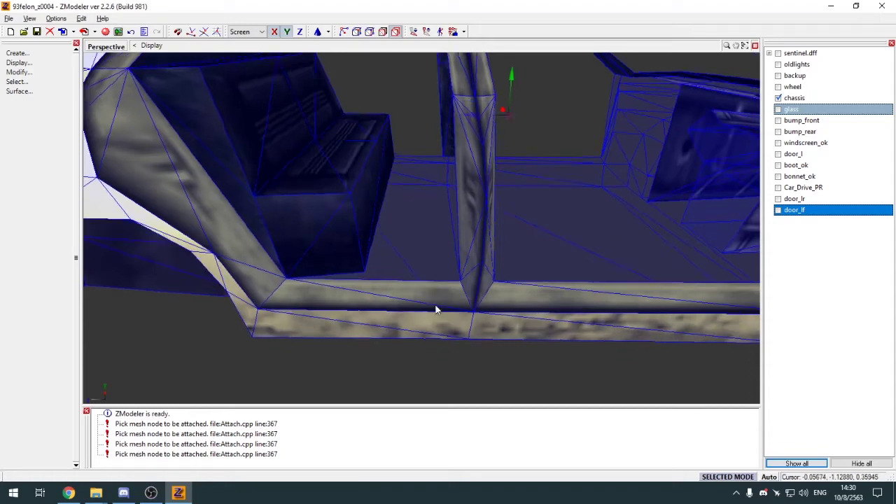
pyautogui.scroll(4, 434, 297)
# Create the first single polygons of the floor between the rear seat base, the door sill and the center pillars
pyautogui.press('Escape')
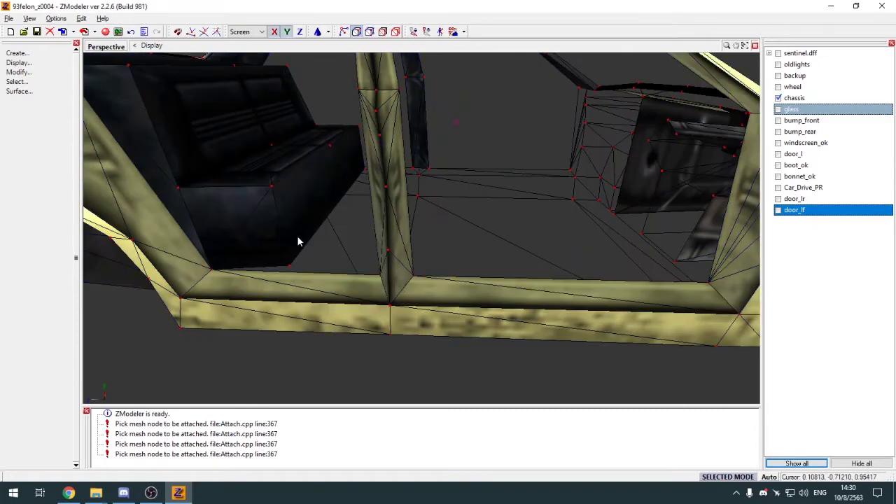
pyautogui.click(17, 53)
pyautogui.click(26, 81)
pyautogui.click(36, 101)
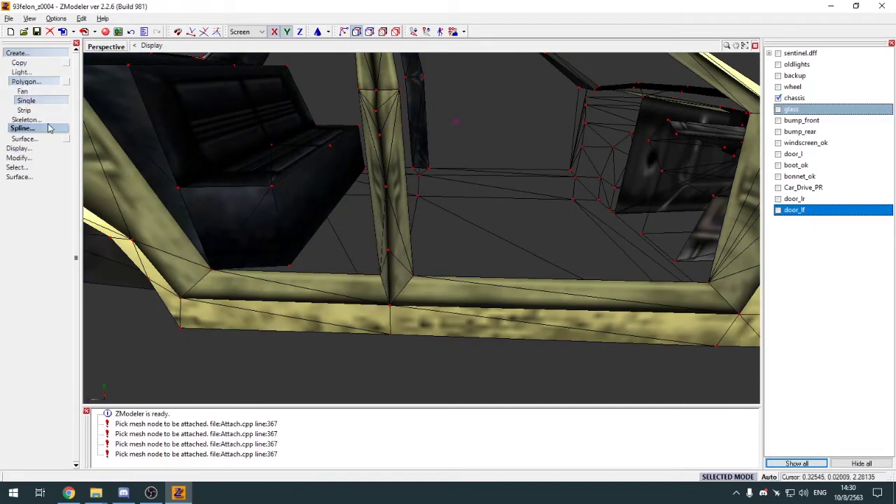
pyautogui.moveTo(210, 270); pyautogui.dragTo(442, 287, button='middle')
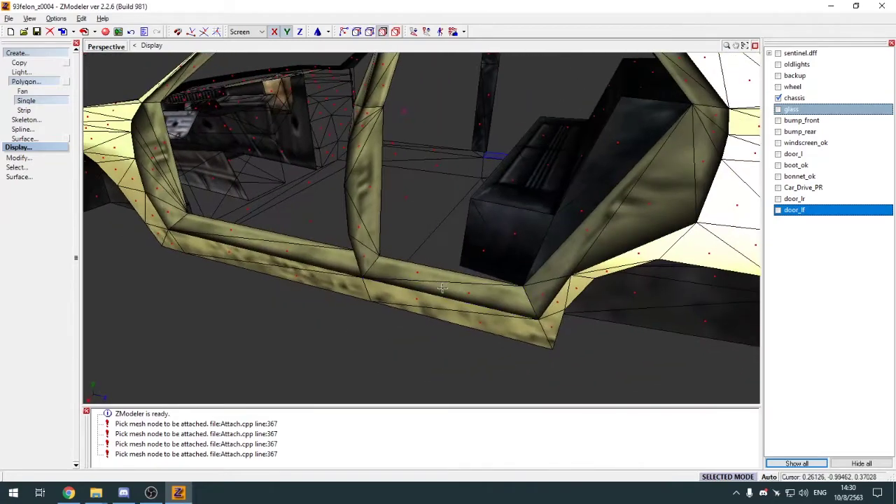
pyautogui.click(382, 257)
pyautogui.press('3')
pyautogui.moveTo(658, 297); pyautogui.dragTo(335, 305, button='middle')
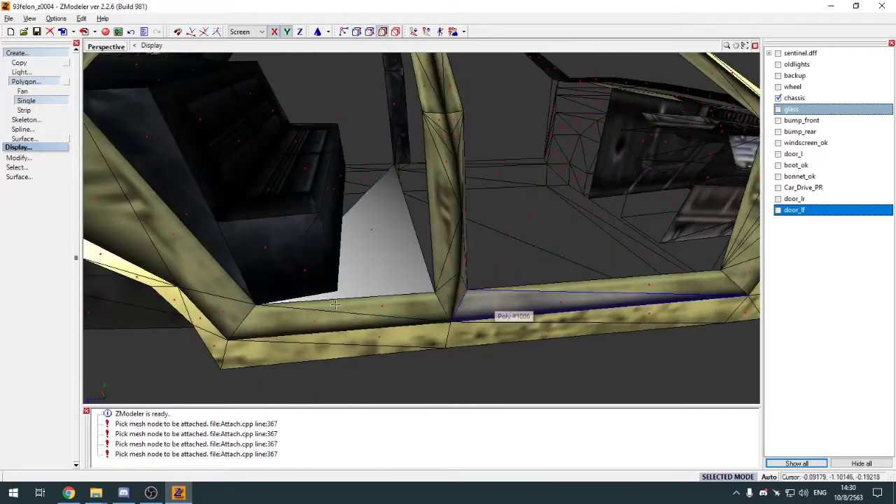
# Extend the floor forward to the dashboard with single polygons between the vertices of both door sills
pyautogui.press('1')
pyautogui.click(255, 305)
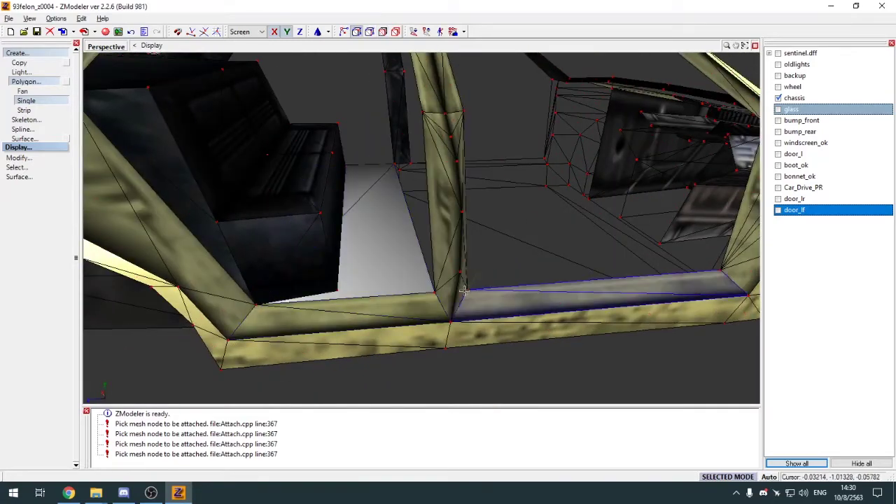
pyautogui.click(395, 163)
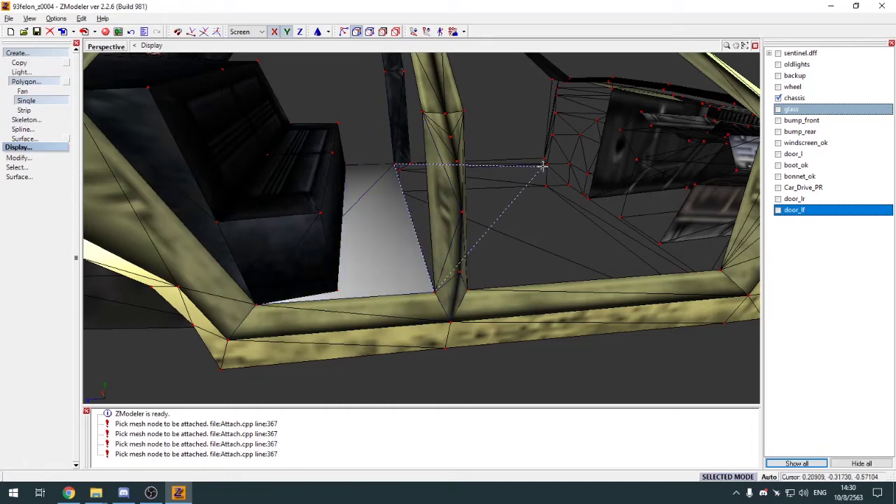
pyautogui.click(544, 158)
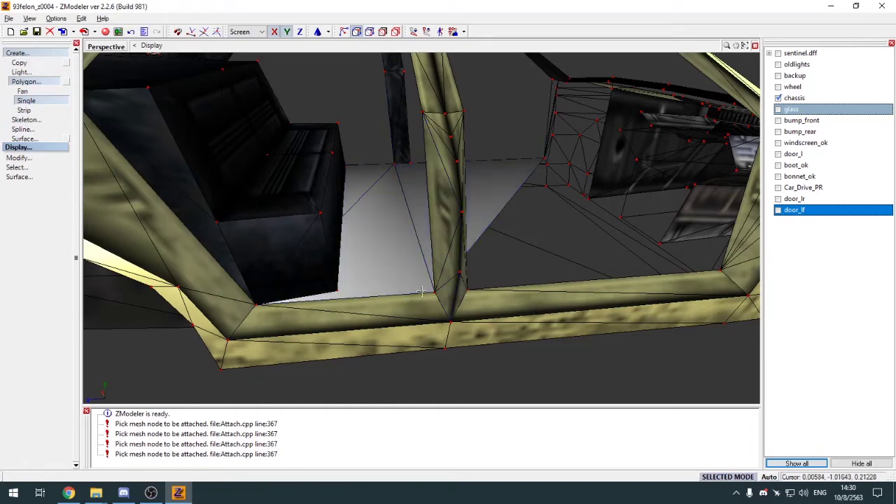
pyautogui.click(723, 269)
pyautogui.click(55, 55)
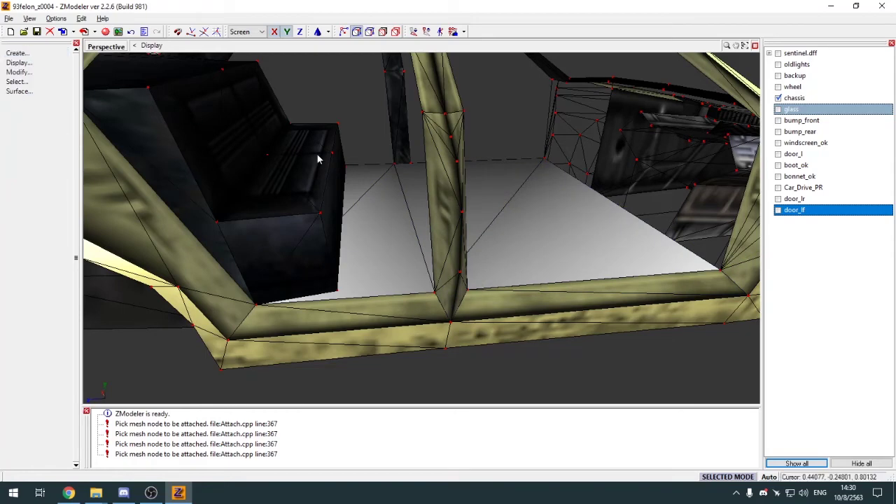
# Select the new floor polygons by Default Material and detach them from the chassis as a separate object
pyautogui.press('3')
pyautogui.click(318, 155)
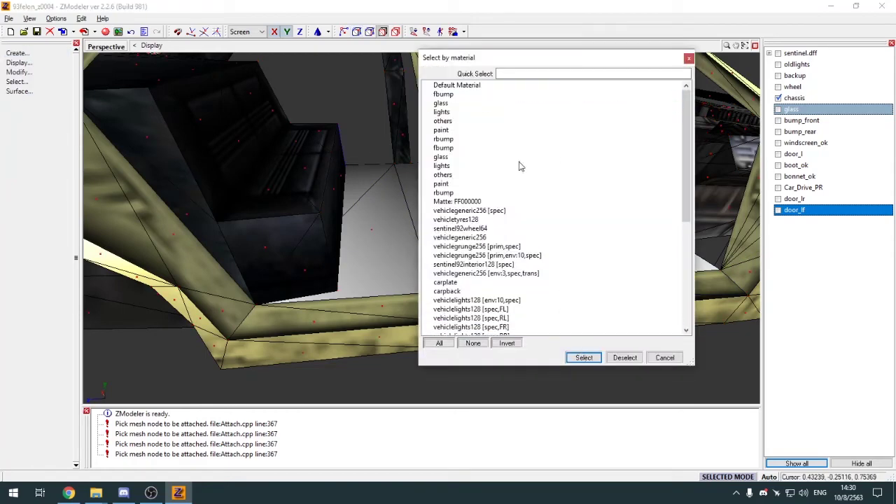
pyautogui.click(530, 86)
pyautogui.click(584, 358)
pyautogui.click(18, 72)
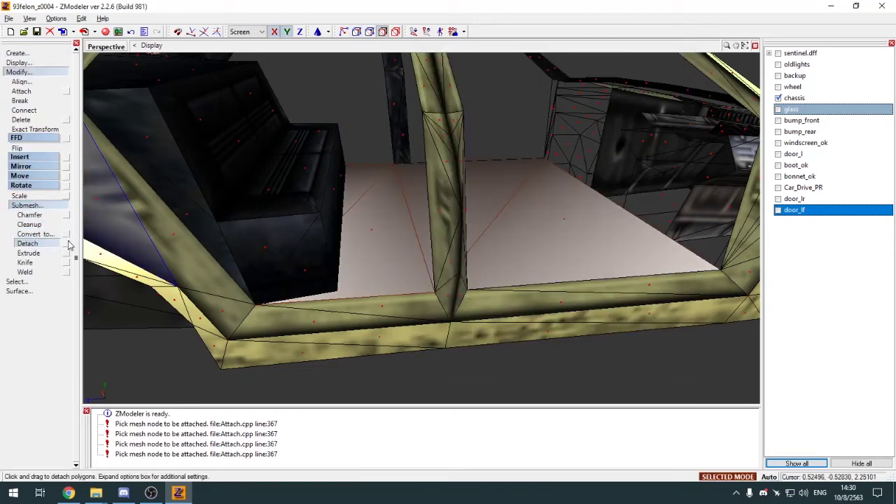
pyautogui.click(28, 243)
pyautogui.click(358, 131)
pyautogui.click(51, 72)
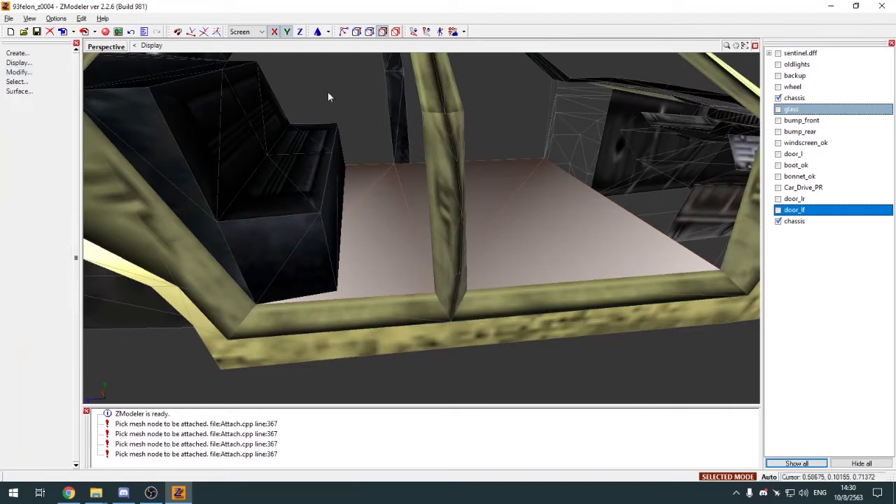
# Isolate the detached floor by hiding the main chassis, and assign the vehiclegeneric256 material to it
pyautogui.click(396, 31)
pyautogui.click(778, 98)
pyautogui.moveTo(591, 172); pyautogui.dragTo(514, 200, button='middle')
pyautogui.press('e')
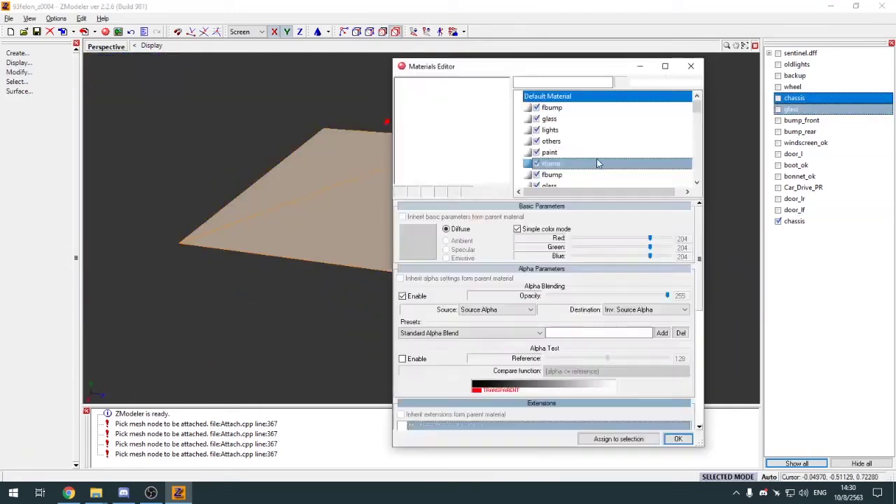
pyautogui.scroll(-1, 596, 146)
pyautogui.scroll(-2, 594, 129)
pyautogui.click(592, 119)
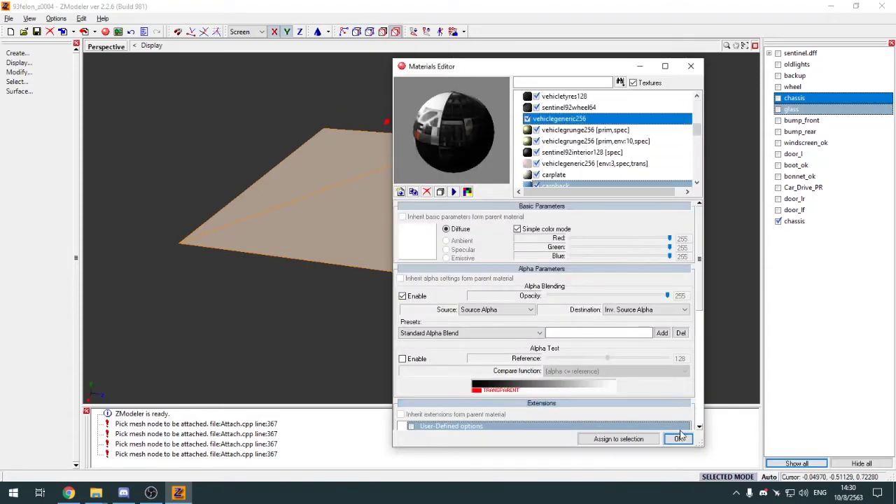
pyautogui.click(678, 439)
pyautogui.hotkey('alt', 'Tab')
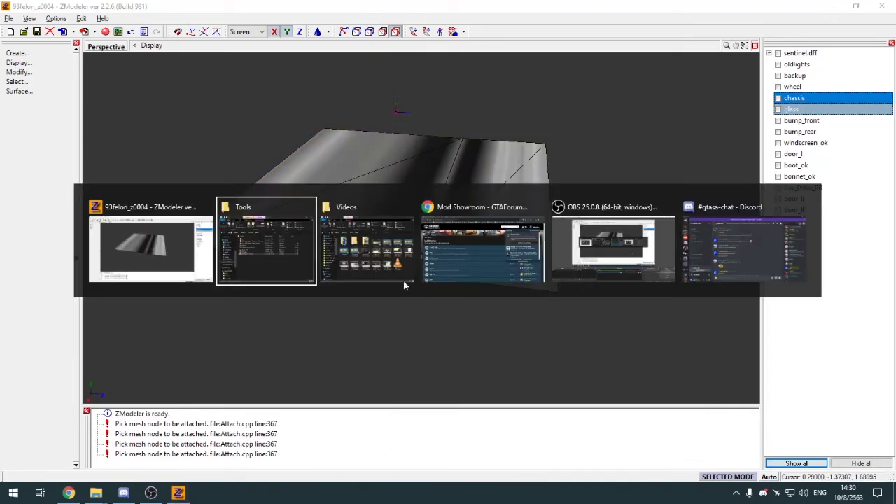
# Generate new UV mapping for the isolated floor from the Top view and open the UV Mapper view
pyautogui.click(368, 248)
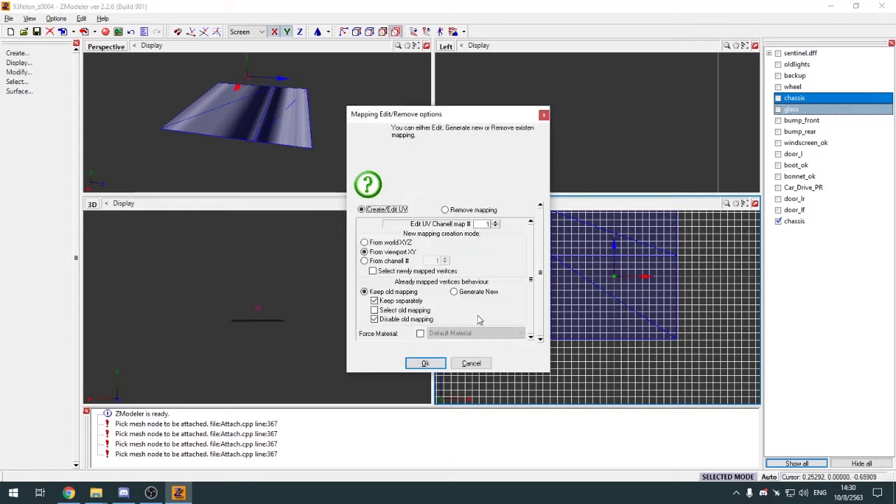
pyautogui.click(425, 363)
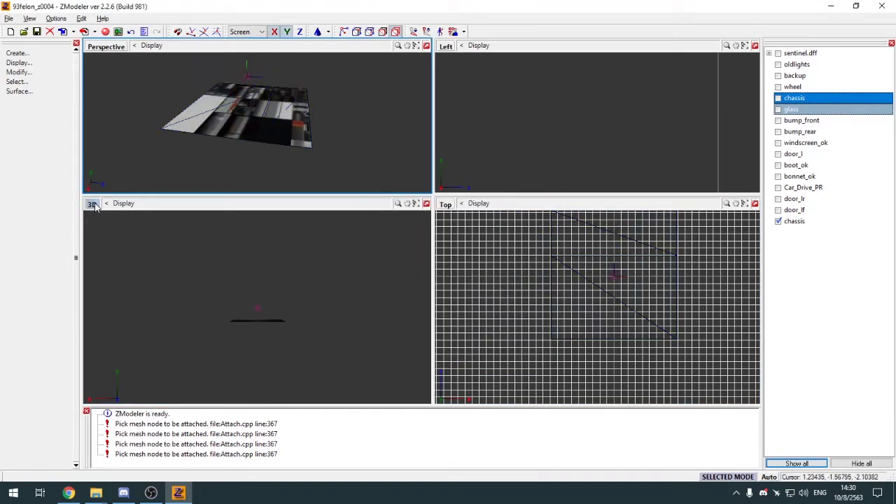
pyautogui.click(91, 204)
pyautogui.click(116, 319)
# Move and scale the floor's UV polygons to fit inside the plain black patch of the vehiclegeneric256 texture
pyautogui.press('c')
pyautogui.click(268, 298)
pyautogui.scroll(2, 291, 345)
pyautogui.press('m')
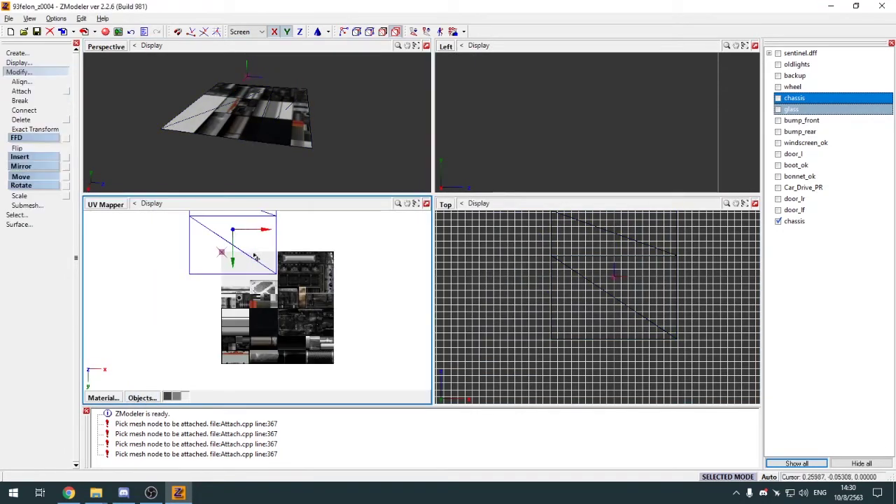
pyautogui.moveTo(254, 253); pyautogui.dragTo(272, 390)
pyautogui.press('s')
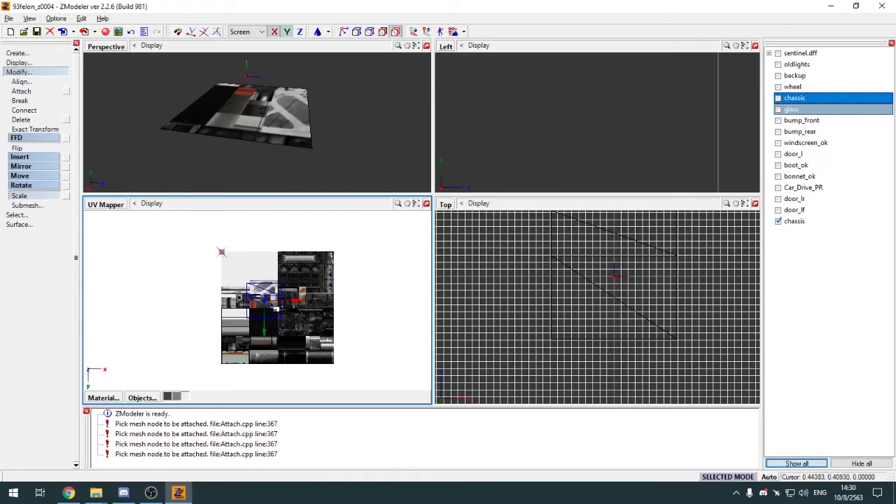
pyautogui.scroll(2, 266, 316)
pyautogui.moveTo(275, 309); pyautogui.dragTo(271, 322)
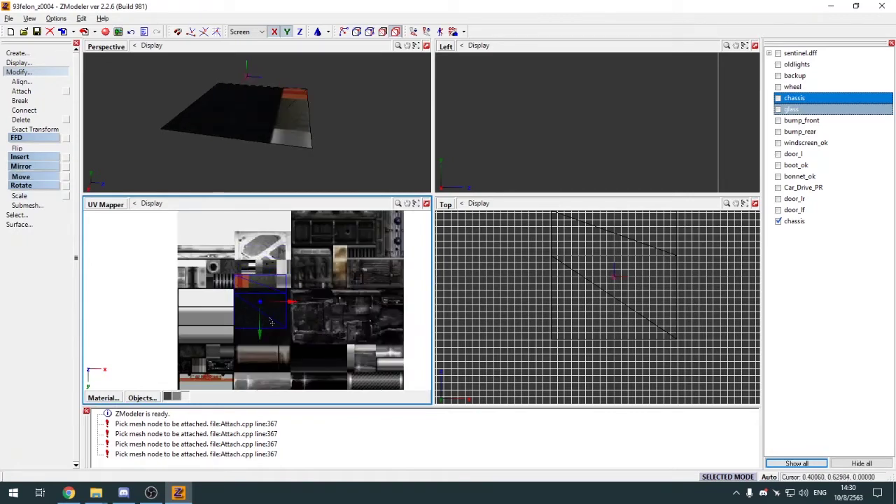
pyautogui.scroll(2, 270, 357)
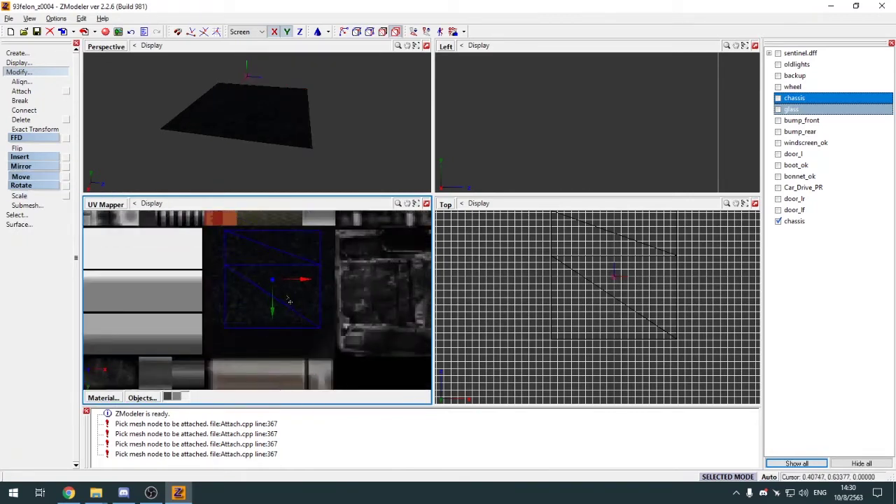
# Restore the 3D view in place of the UV Mapper, show the main chassis, and attach the textured floor to it
pyautogui.click(106, 205)
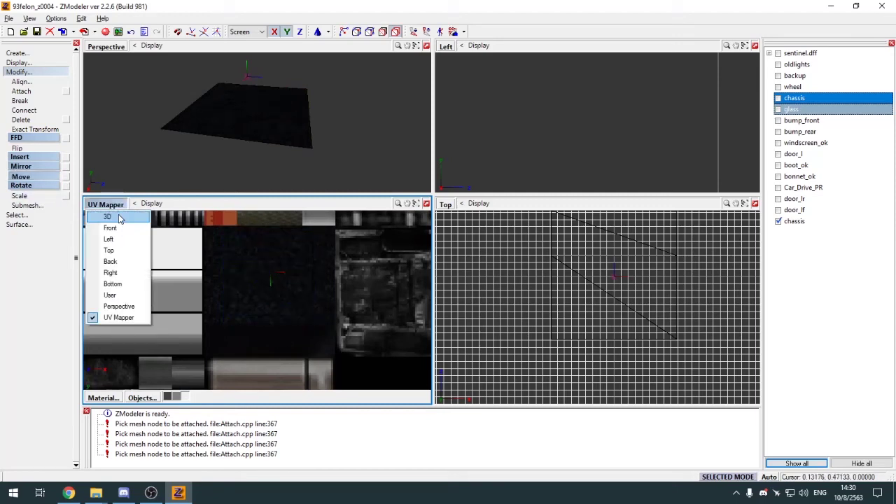
pyautogui.click(112, 216)
pyautogui.click(25, 72)
pyautogui.click(427, 45)
pyautogui.click(22, 72)
pyautogui.click(23, 91)
pyautogui.click(365, 217)
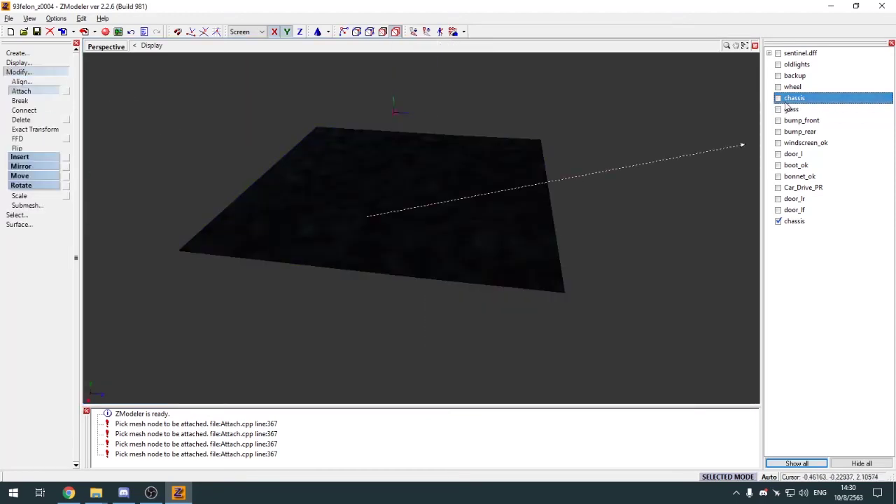
pyautogui.click(778, 98)
pyautogui.click(589, 185)
pyautogui.click(21, 72)
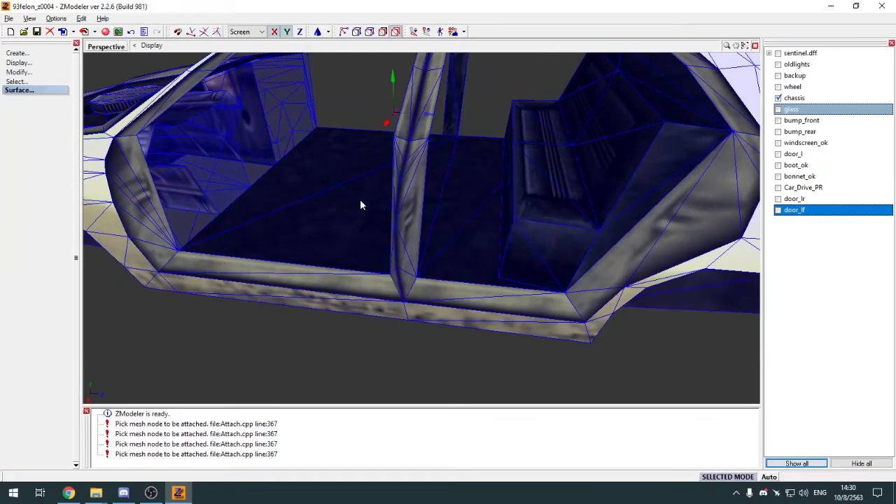
# Hide the new chassis and show the original sentinel.dff model with door_lf_dummy and door_rf_dummy hidden
pyautogui.moveTo(359, 199); pyautogui.dragTo(378, 228, button='middle')
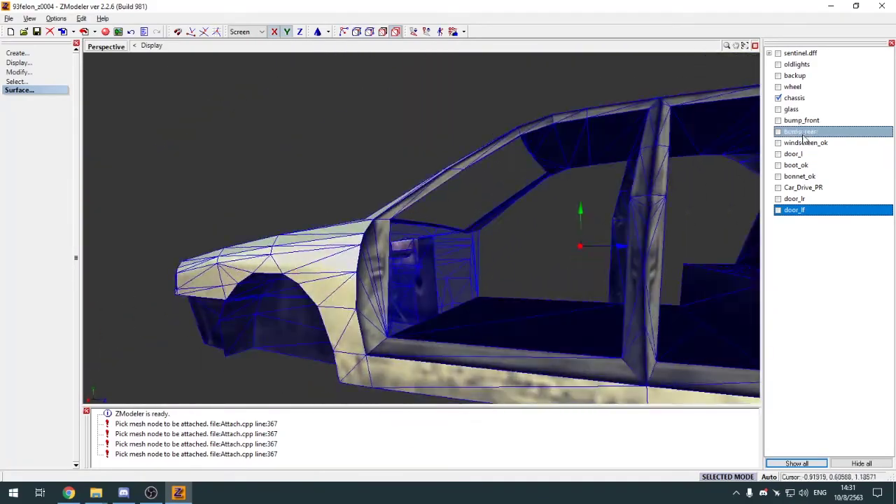
pyautogui.click(779, 99)
pyautogui.click(779, 65)
pyautogui.click(778, 54)
pyautogui.click(769, 53)
pyautogui.click(778, 64)
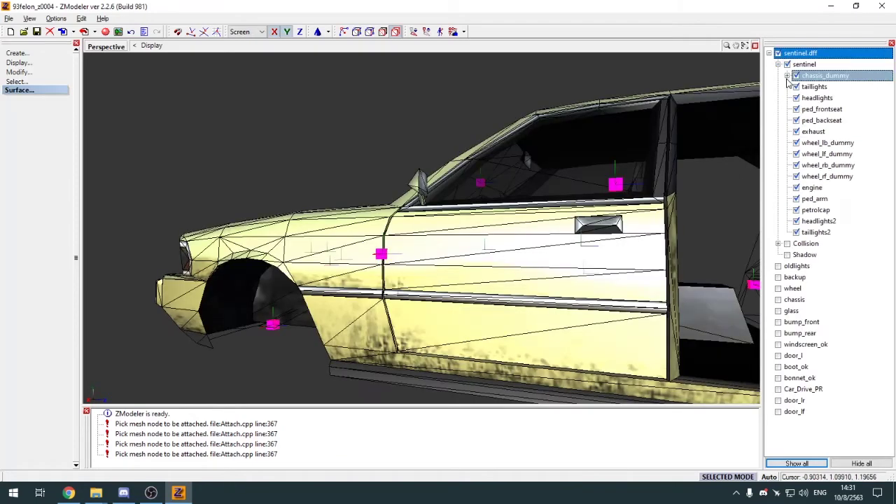
pyautogui.click(787, 76)
pyautogui.click(805, 165)
pyautogui.click(805, 188)
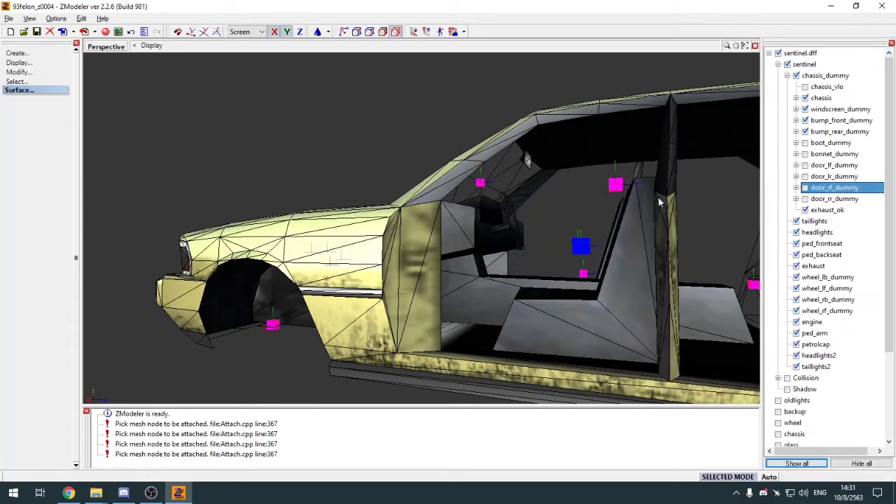
# Select the sentinel's dashboard panel polygons as separated elements and detach them as a new object
pyautogui.moveTo(478, 227); pyautogui.dragTo(474, 235, button='middle')
pyautogui.press('3')
pyautogui.scroll(3, 493, 238)
pyautogui.press('s')
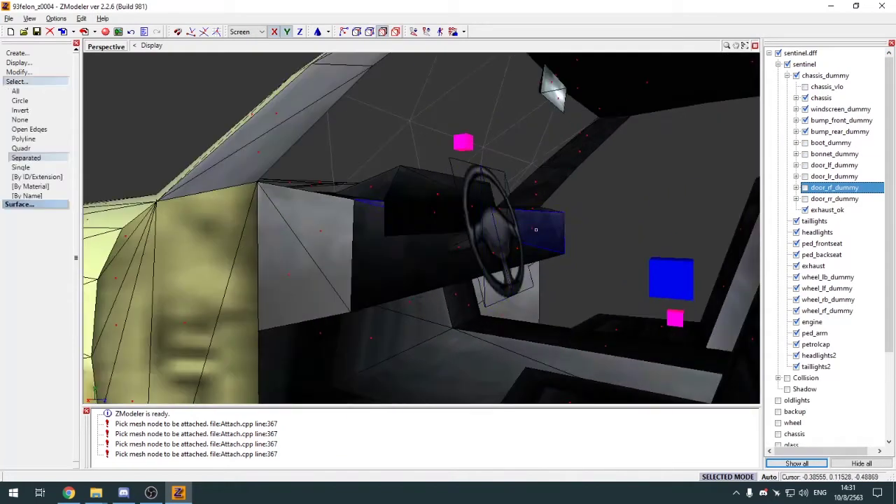
pyautogui.click(537, 233)
pyautogui.moveTo(536, 233); pyautogui.dragTo(371, 254, button='middle')
pyautogui.click(505, 243)
pyautogui.press('d')
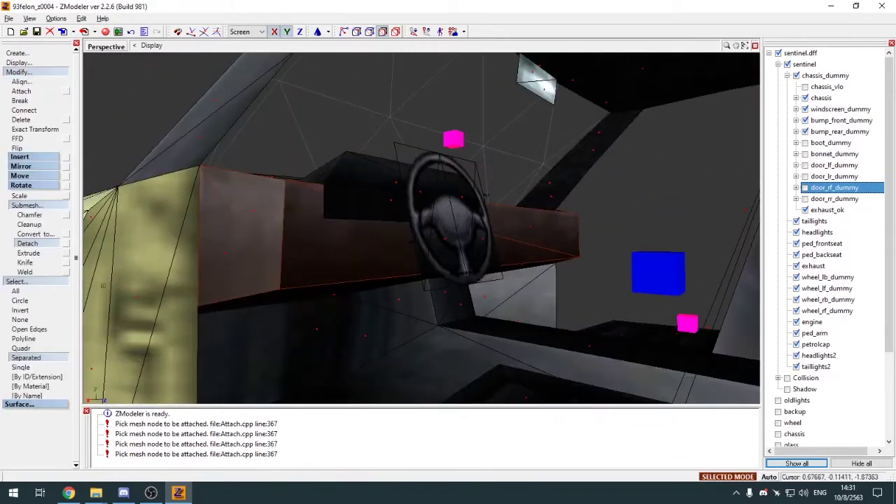
pyautogui.click(66, 244)
pyautogui.click(596, 247)
# Move the detached dashboard out of the sentinel.dff hierarchy to the root level and hide sentinel.dff
pyautogui.scroll(-4, 819, 221)
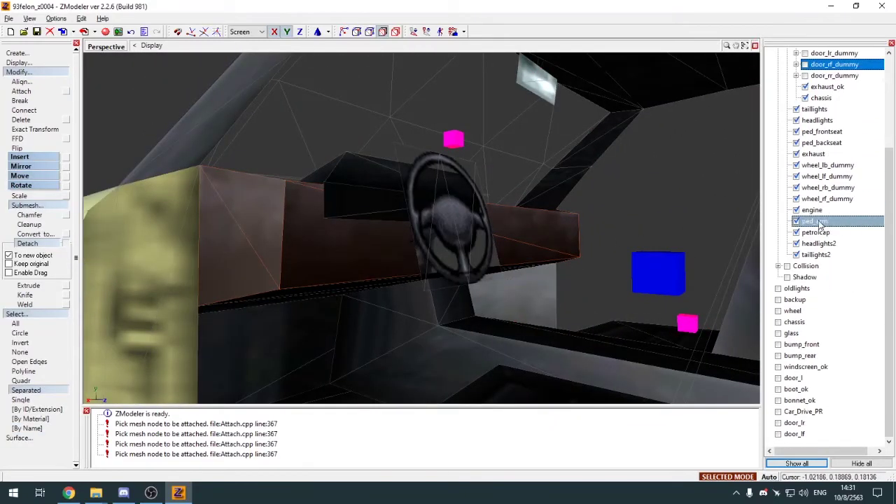
pyautogui.moveTo(843, 98); pyautogui.dragTo(552, 460)
pyautogui.moveTo(805, 448); pyautogui.dragTo(805, 448)
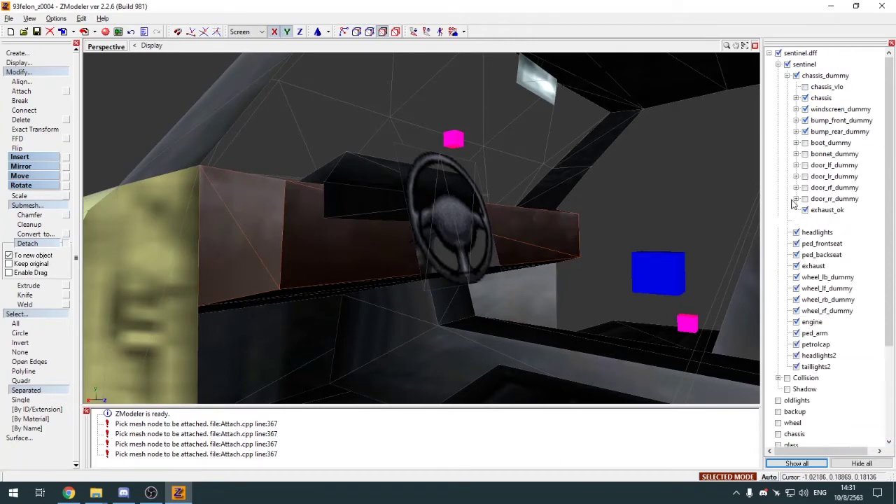
pyautogui.click(768, 53)
pyautogui.click(778, 54)
pyautogui.click(28, 72)
pyautogui.click(33, 82)
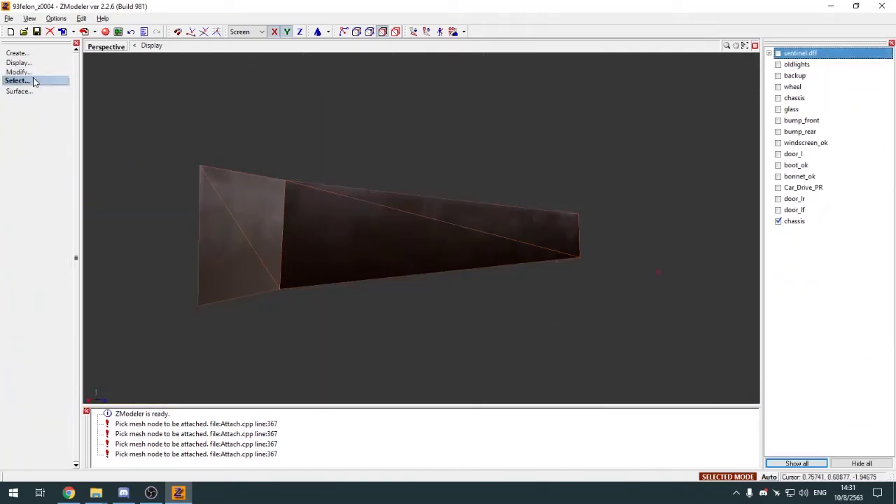
# Return to object level, select the detached dashboard panel, and show the new chassis together with it
pyautogui.press('5')
pyautogui.click(438, 264)
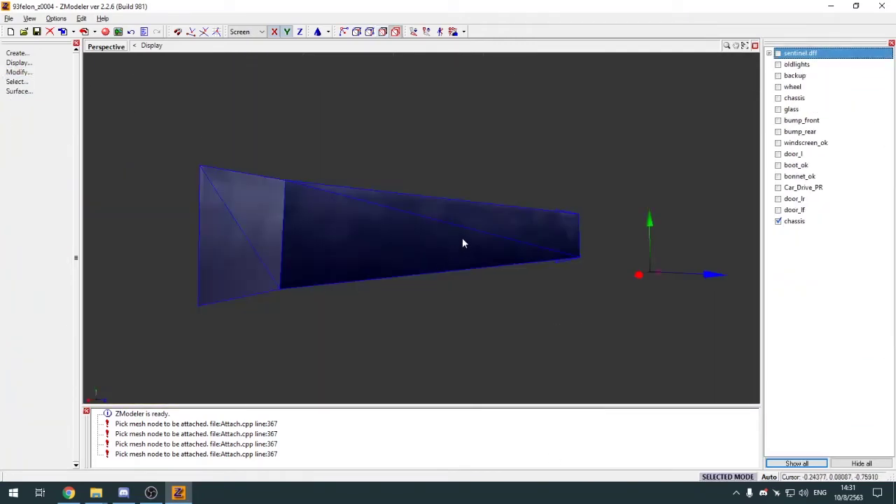
pyautogui.moveTo(565, 211); pyautogui.dragTo(565, 211, button='middle')
pyautogui.click(564, 211)
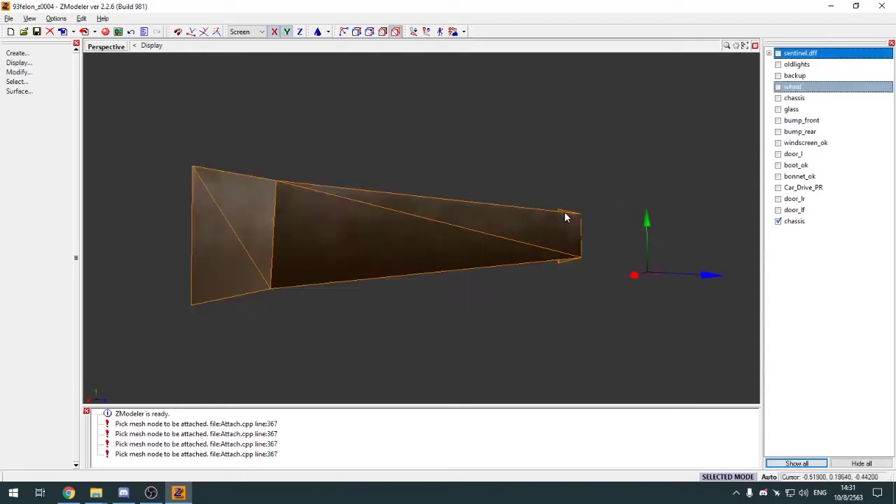
pyautogui.click(777, 98)
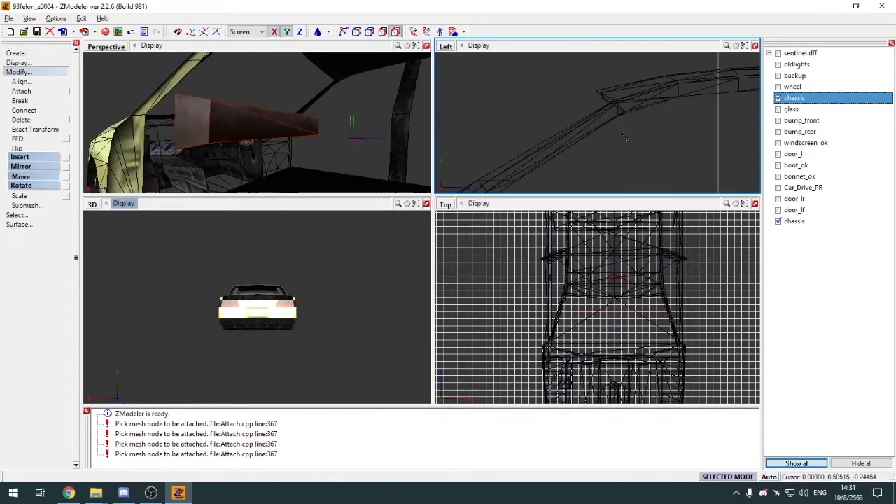
# Move the dashboard panel forward in the Left view until its front edge meets the front door frame
pyautogui.scroll(5, 611, 105)
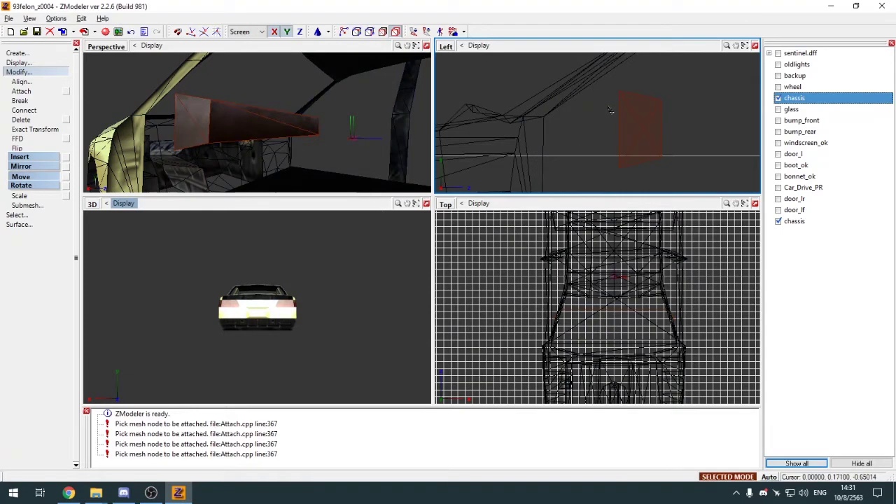
pyautogui.moveTo(643, 123); pyautogui.dragTo(657, 156)
pyautogui.scroll(3, 554, 118)
pyautogui.rightClick(622, 129)
pyautogui.click(539, 116)
pyautogui.click(590, 168)
pyautogui.click(593, 175)
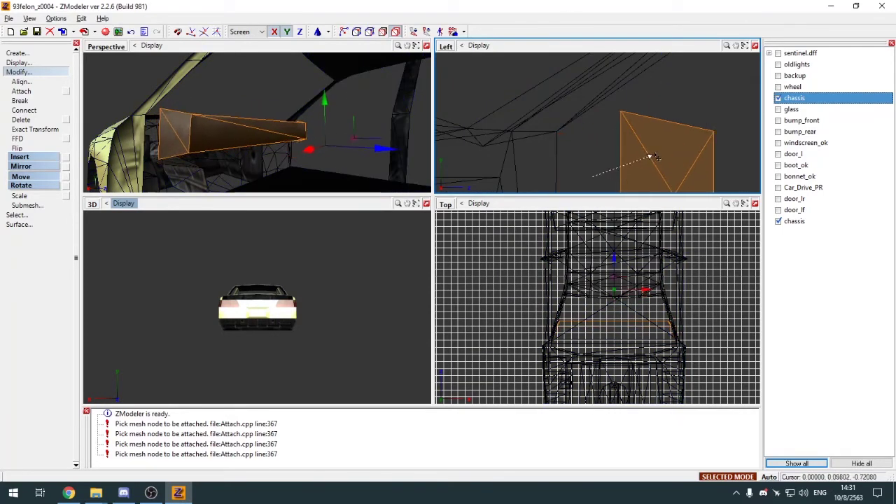
pyautogui.rightClick(657, 156)
pyautogui.click(37, 195)
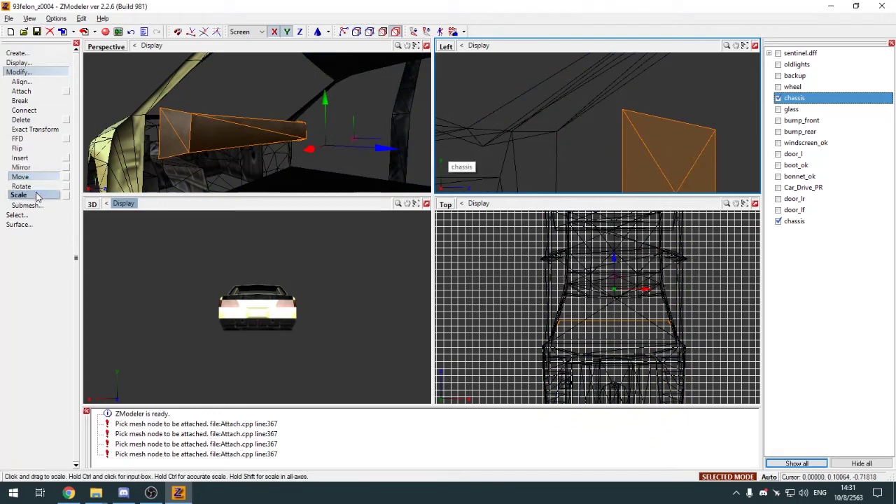
pyautogui.click(20, 176)
pyautogui.moveTo(672, 155); pyautogui.dragTo(606, 155)
pyautogui.rightClick(606, 155)
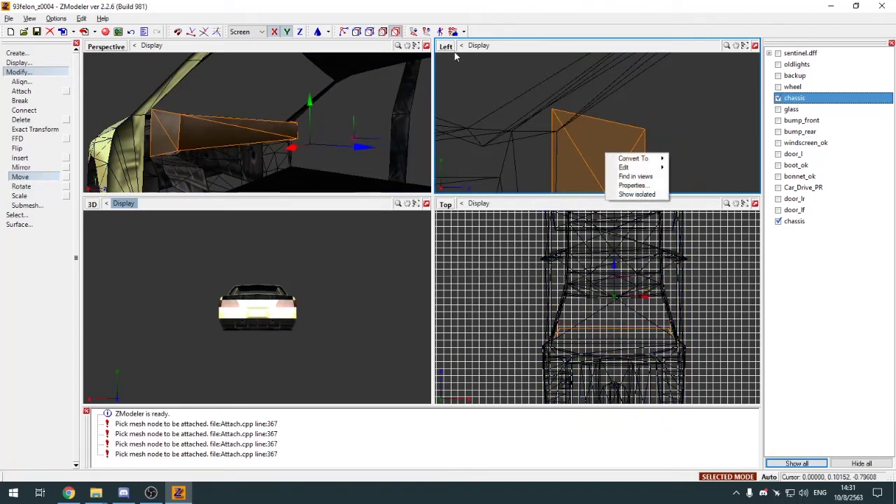
# Lower the dashboard panel in the Left view so its upper front corner meets the base of the windscreen pillar
pyautogui.click(448, 46)
pyautogui.click(461, 70)
pyautogui.click(448, 47)
pyautogui.click(466, 81)
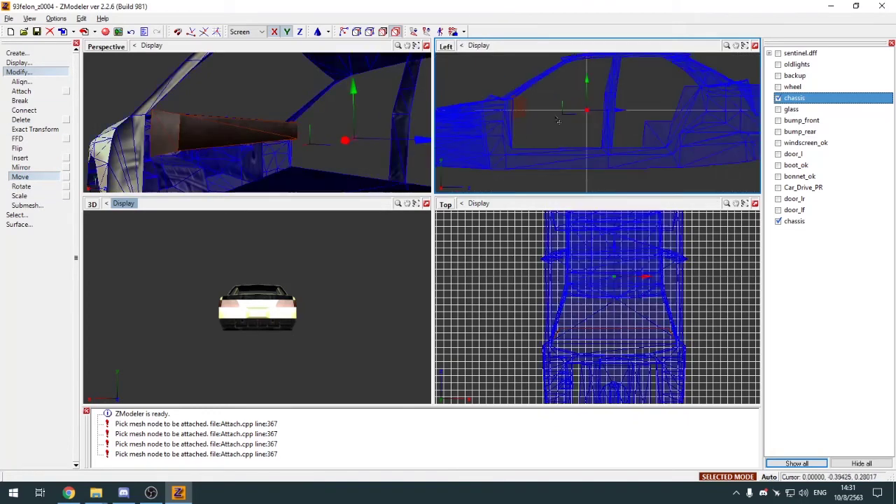
pyautogui.moveTo(580, 145); pyautogui.dragTo(567, 121)
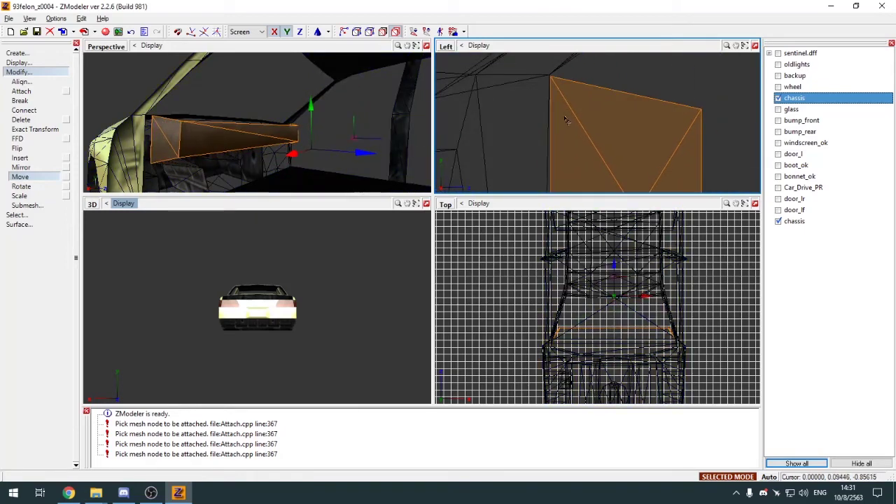
pyautogui.scroll(3, 564, 117)
pyautogui.moveTo(552, 68); pyautogui.dragTo(593, 169, button='middle')
pyautogui.scroll(3, 561, 137)
pyautogui.moveTo(560, 137); pyautogui.dragTo(644, 61, button='middle')
pyautogui.moveTo(571, 64); pyautogui.dragTo(594, 170, button='middle')
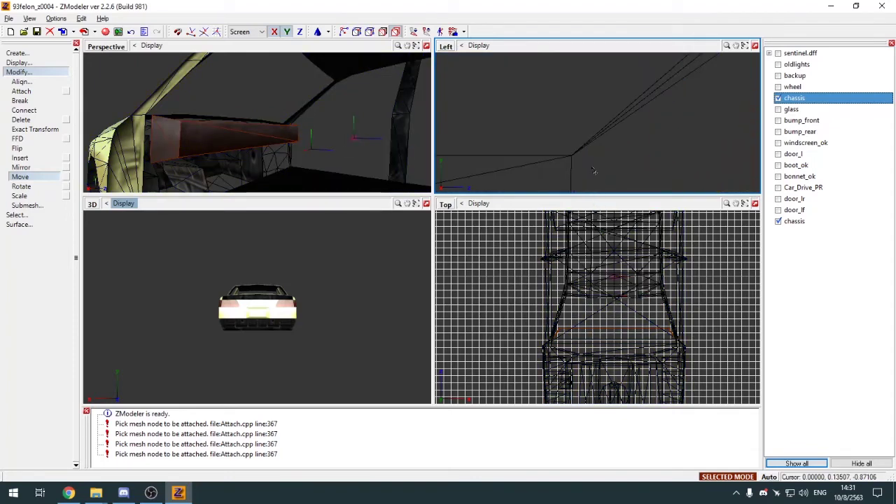
pyautogui.scroll(3, 590, 155)
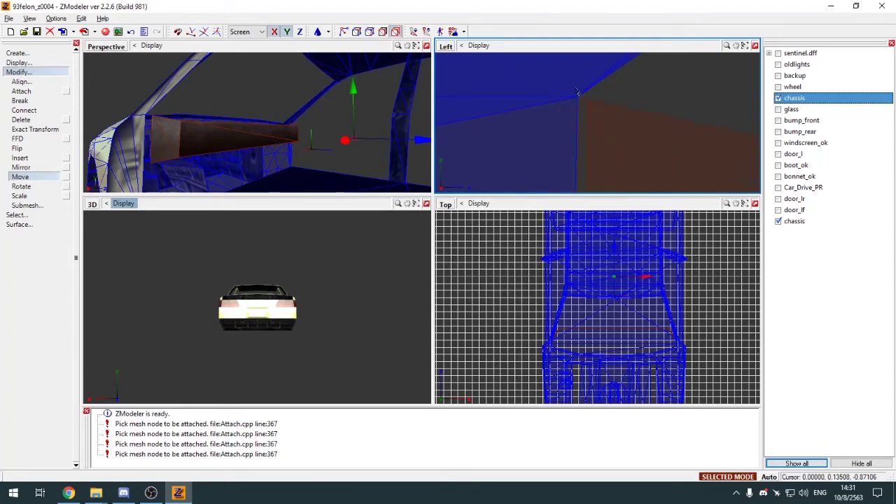
pyautogui.scroll(-8, 573, 82)
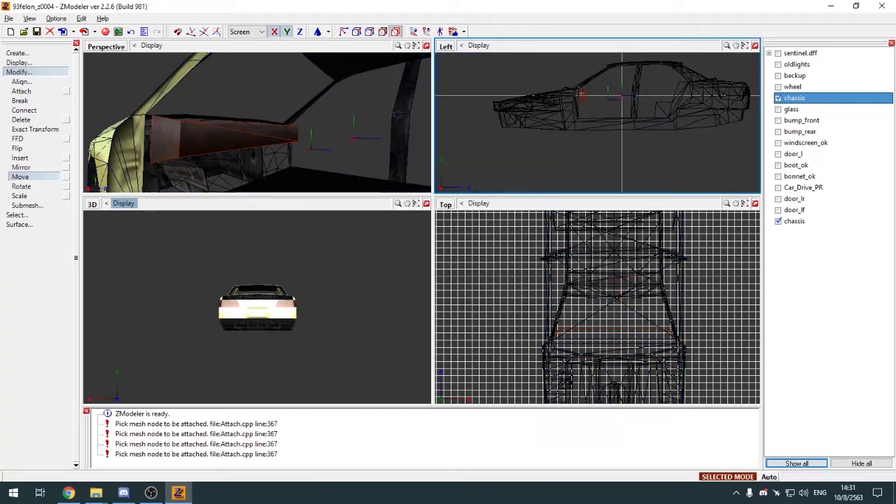
pyautogui.scroll(9, 594, 107)
# At vertex level, align the dashboard's lower front corner vertices with the front door frame edge in the Left view
pyautogui.press('1')
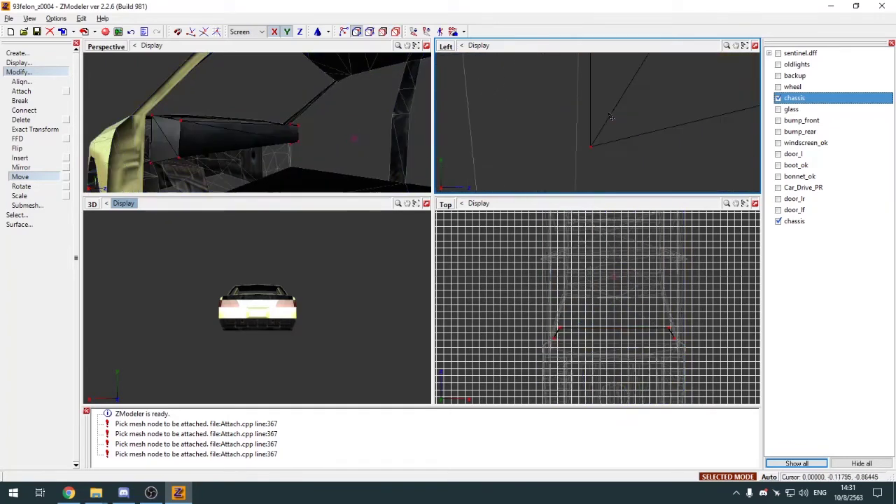
pyautogui.press('q')
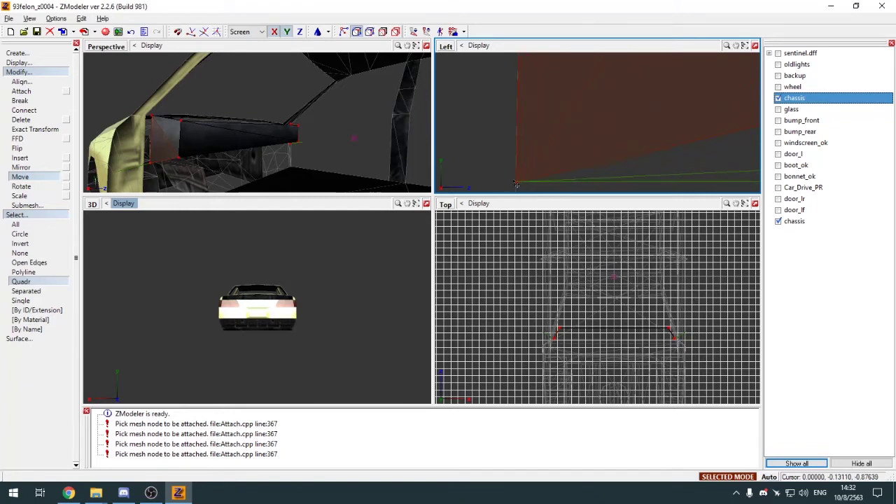
pyautogui.scroll(3, 569, 108)
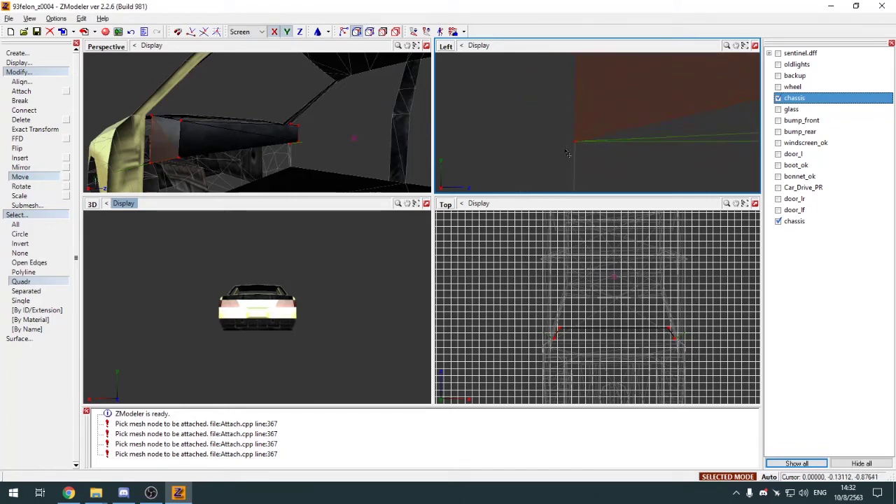
pyautogui.click(208, 139)
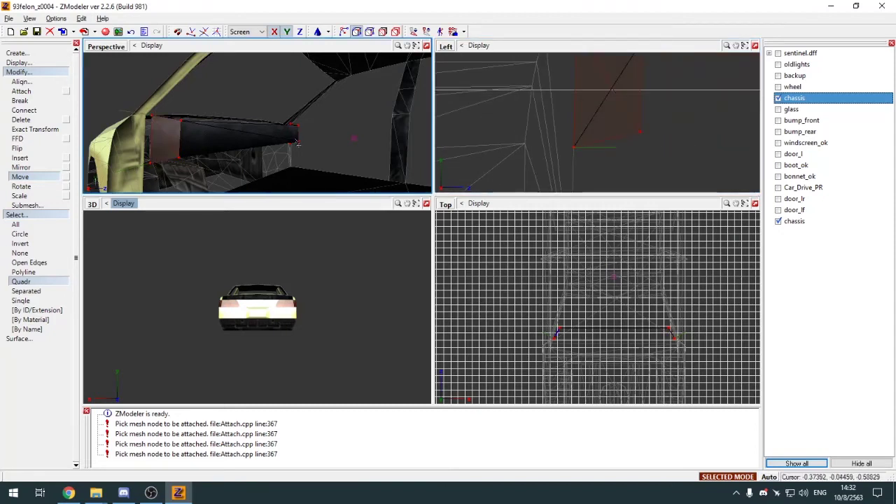
pyautogui.scroll(-2, 602, 162)
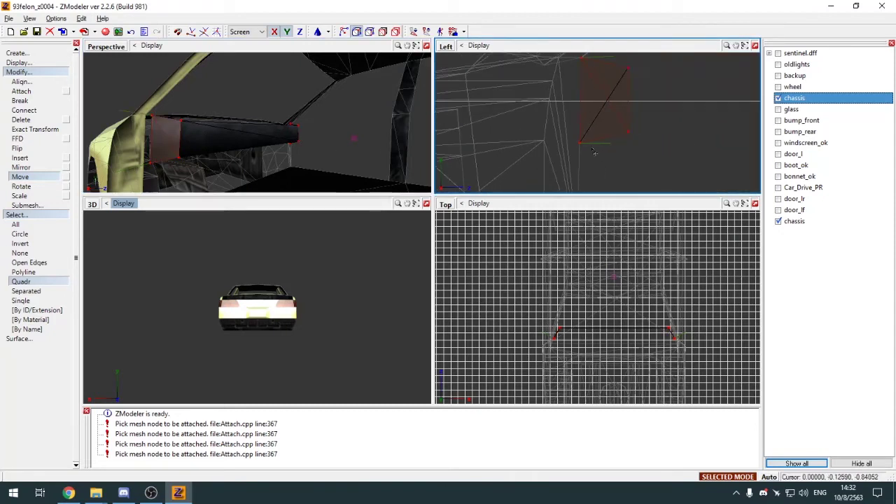
# Scale the dashboard's outer front vertices horizontally in the Top view so both ends widen to the door frame
pyautogui.press('s')
pyautogui.hotkey('alt', 'w')
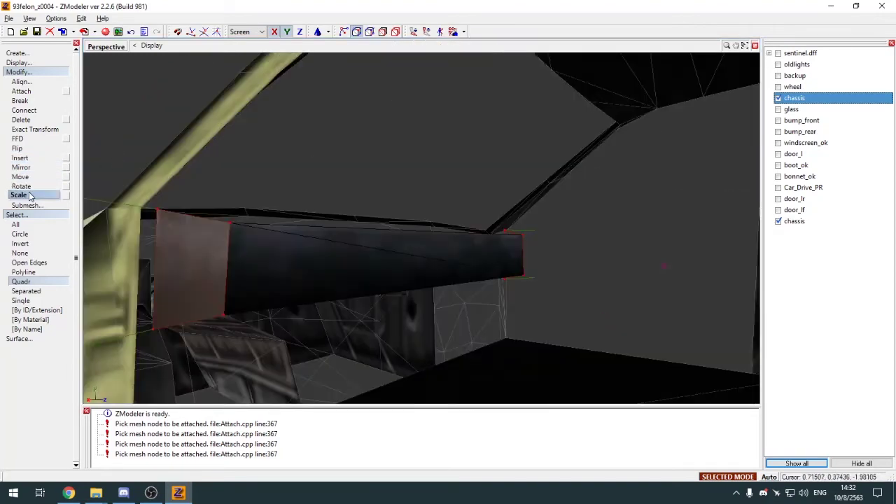
pyautogui.click(30, 195)
pyautogui.moveTo(150, 189); pyautogui.dragTo(198, 196, button='middle')
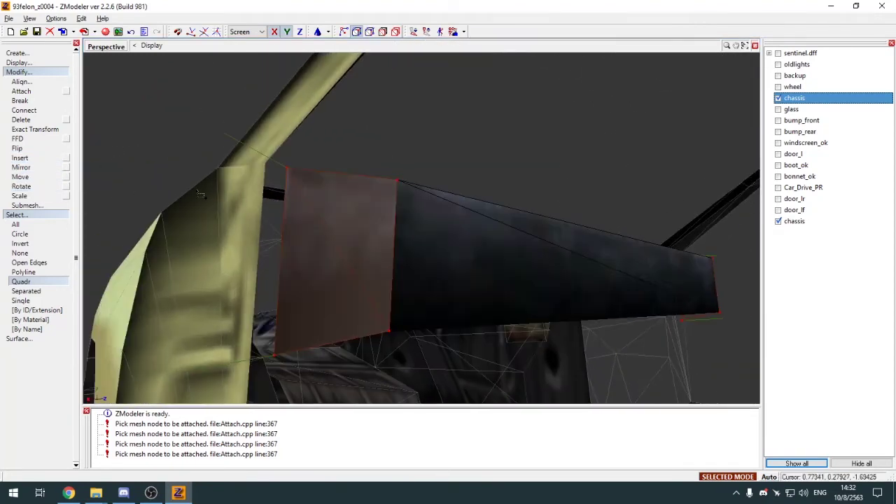
pyautogui.hotkey('alt', 'w')
pyautogui.scroll(4, 560, 306)
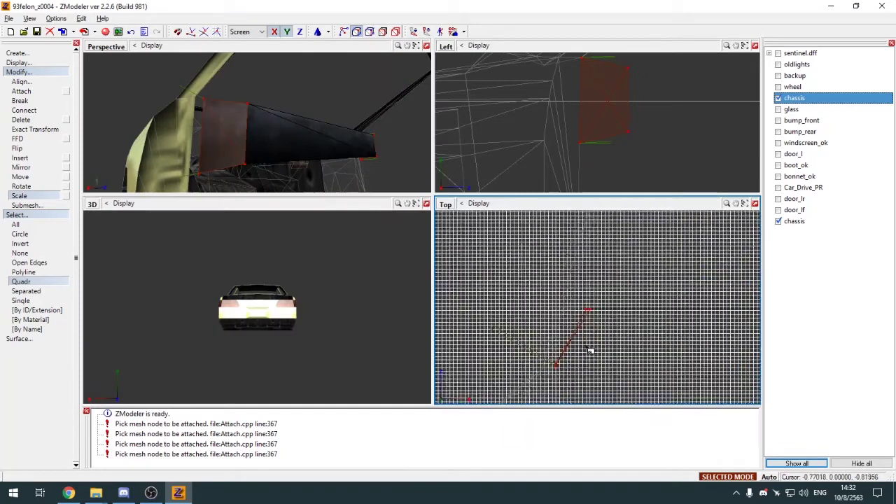
pyautogui.scroll(3, 546, 370)
pyautogui.scroll(-1, 572, 344)
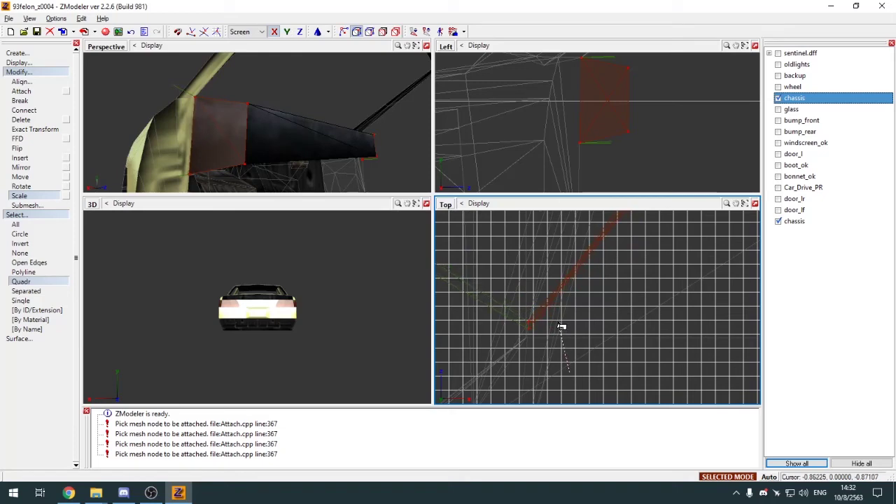
pyautogui.scroll(-2, 543, 336)
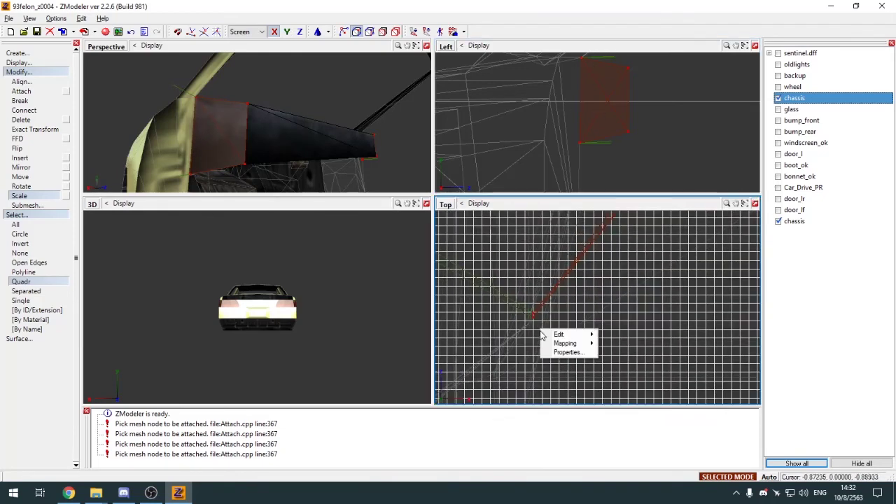
# Reset the Top view and fine-tune the dashboard's width so its outer ends sit against the inner edge of the body
pyautogui.click(450, 205)
pyautogui.click(459, 238)
pyautogui.click(449, 206)
pyautogui.click(464, 250)
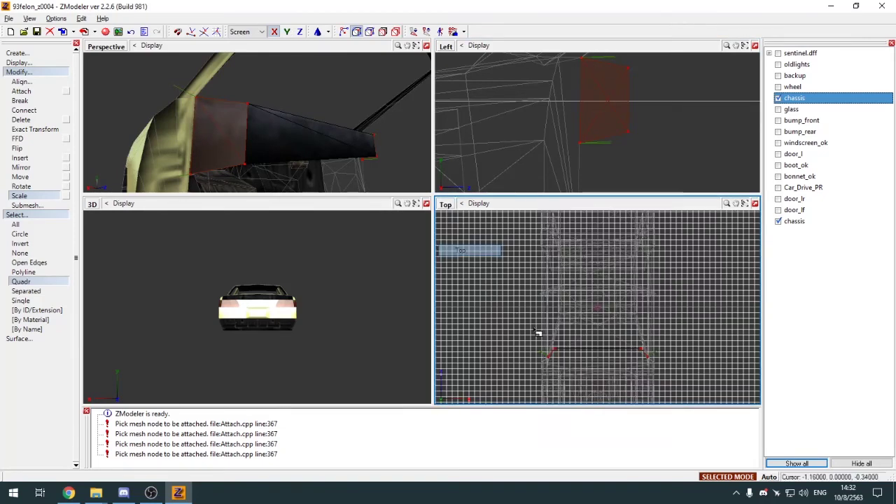
pyautogui.scroll(3, 568, 371)
pyautogui.scroll(5, 579, 375)
pyautogui.scroll(-2, 592, 336)
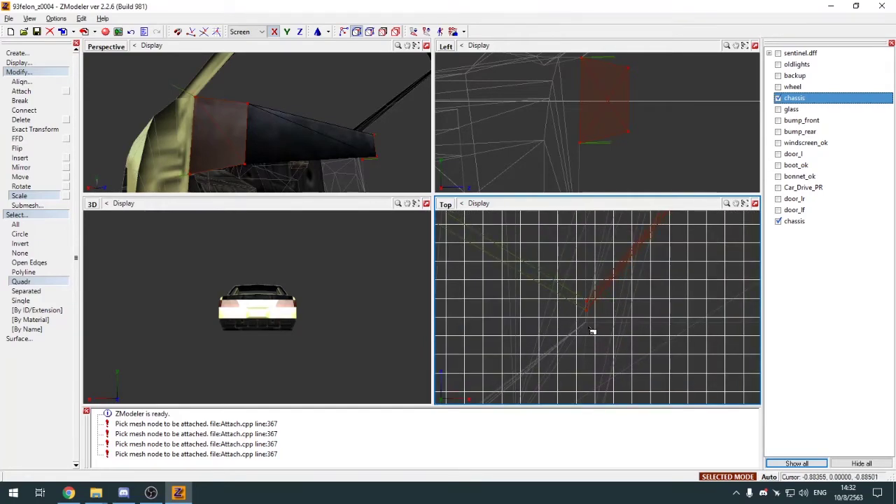
pyautogui.click(427, 46)
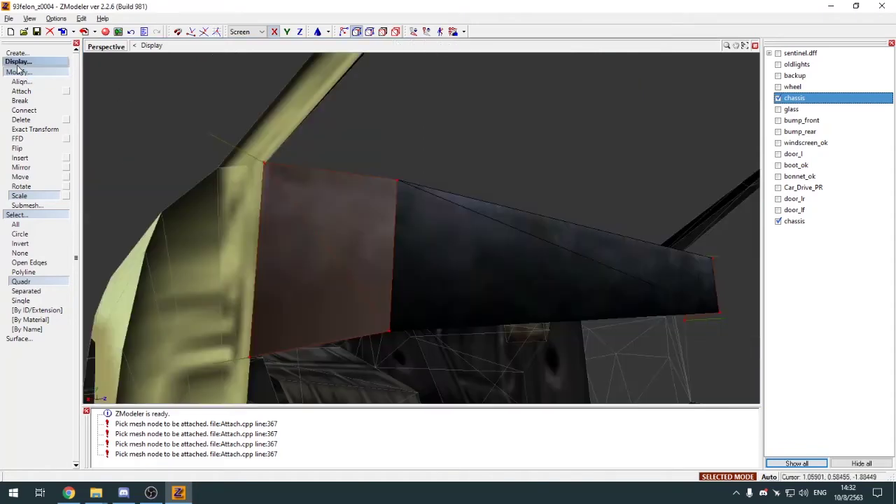
pyautogui.click(20, 73)
pyautogui.click(24, 81)
pyautogui.moveTo(192, 132); pyautogui.dragTo(252, 228, button='middle')
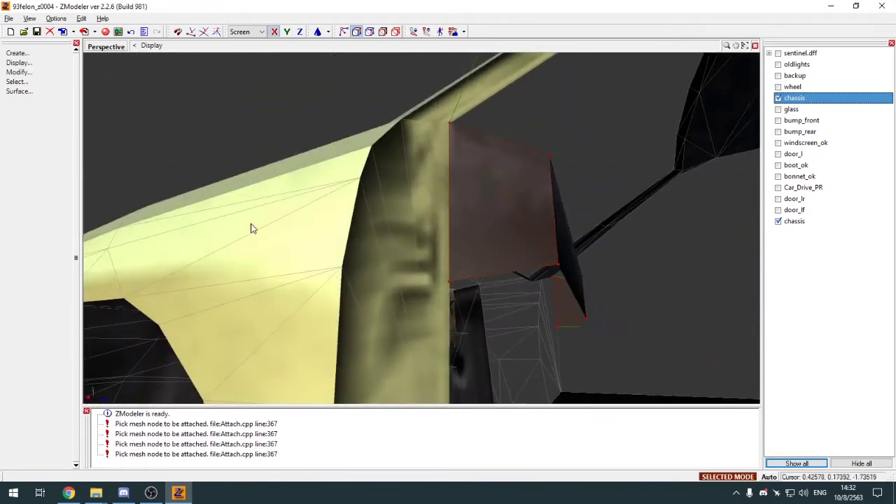
# Select only the dashboard's lower outer vertices and scale them horizontally to fit the inner door frame
pyautogui.press('q')
pyautogui.press('Return')
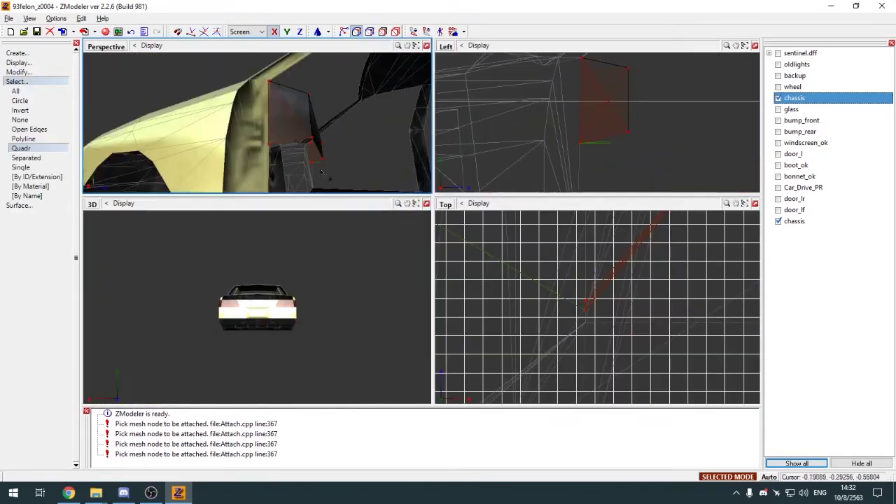
pyautogui.press('Return')
pyautogui.moveTo(276, 233); pyautogui.dragTo(238, 217, button='middle')
pyautogui.press('Return')
pyautogui.press('s')
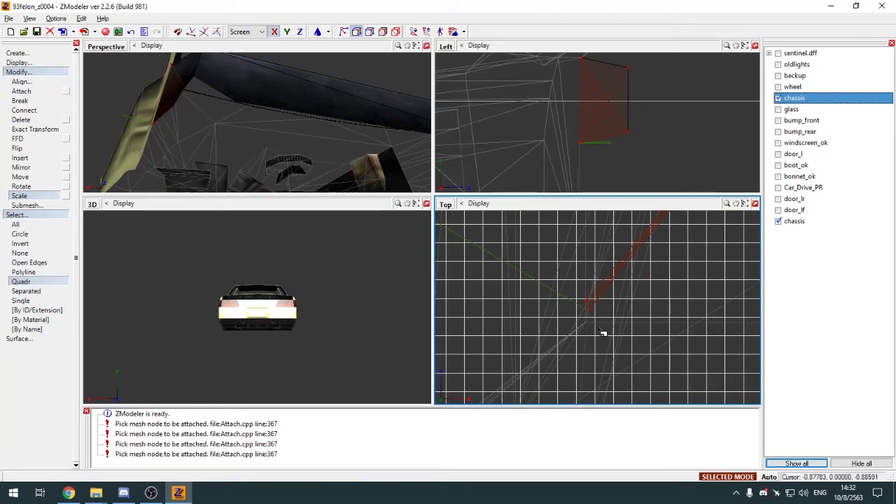
# Inspect the dashboard's fit against the door frame in the Perspective view and return to object level
pyautogui.press('Return')
pyautogui.click(50, 82)
pyautogui.click(48, 72)
pyautogui.click(48, 81)
pyautogui.moveTo(164, 140); pyautogui.dragTo(217, 155, button='middle')
pyautogui.press('Return')
pyautogui.press('4')
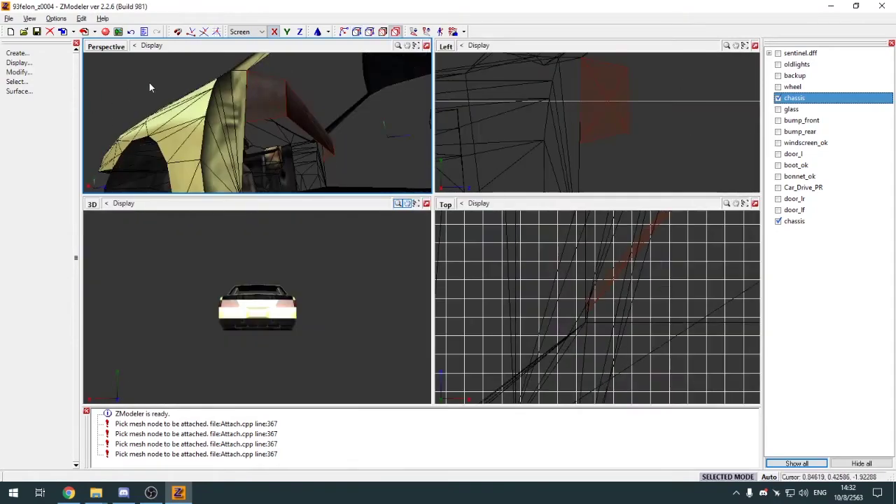
# Attach the detached dashboard piece to the main chassis mesh
pyautogui.press('Return')
pyautogui.scroll(-4, 294, 186)
pyautogui.moveTo(392, 168); pyautogui.dragTo(395, 231, button='middle')
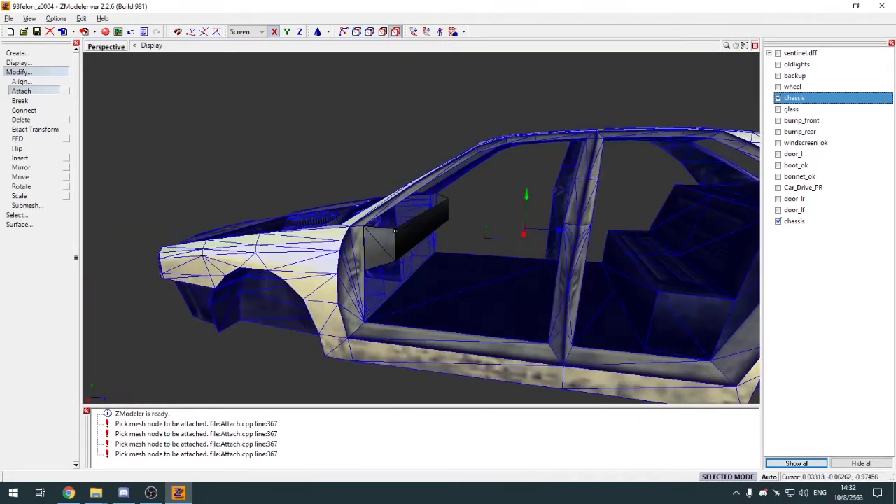
pyautogui.click(397, 238)
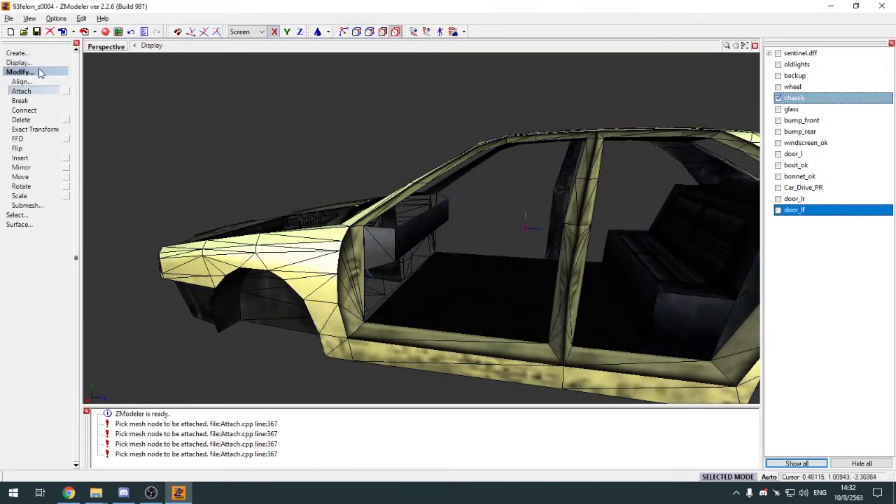
# Create single polygons along the dashboard's top edge between the two windscreen pillars
pyautogui.press('1')
pyautogui.scroll(4, 378, 223)
pyautogui.moveTo(378, 222); pyautogui.dragTo(413, 251, button='middle')
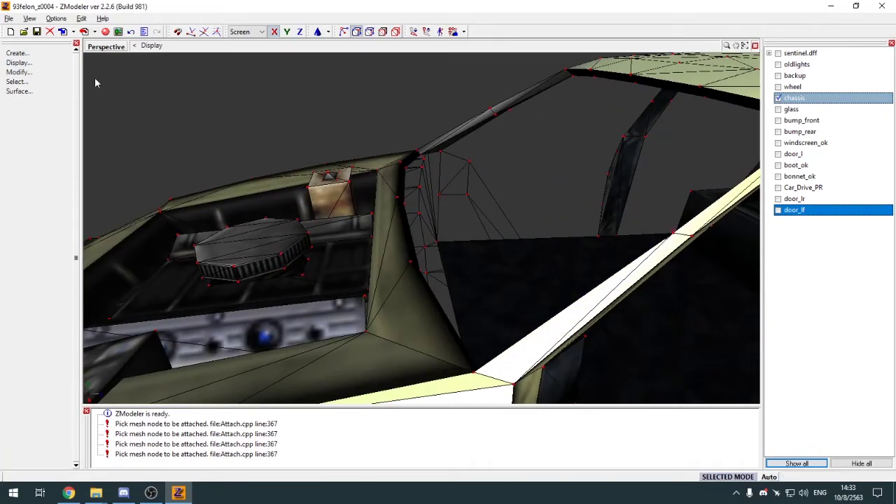
pyautogui.moveTo(94, 77); pyautogui.dragTo(252, 161, button='middle')
pyautogui.click(17, 52)
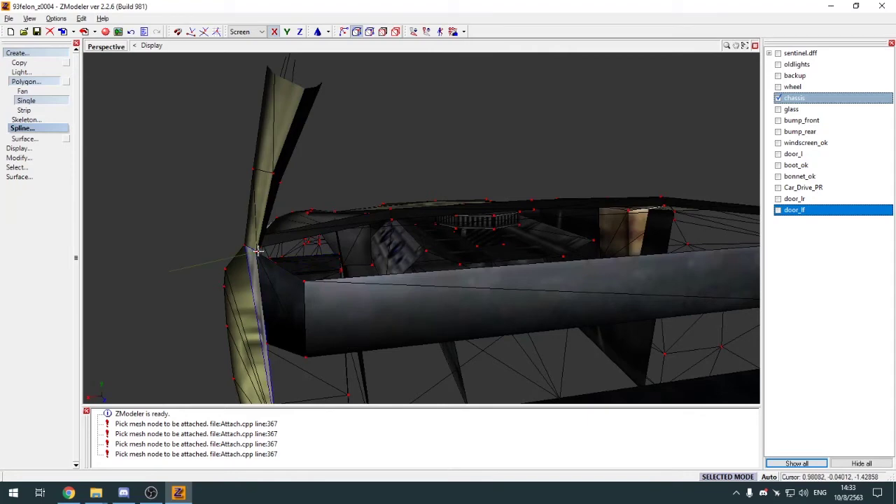
pyautogui.press('3')
pyautogui.moveTo(581, 253); pyautogui.dragTo(483, 231, button='middle')
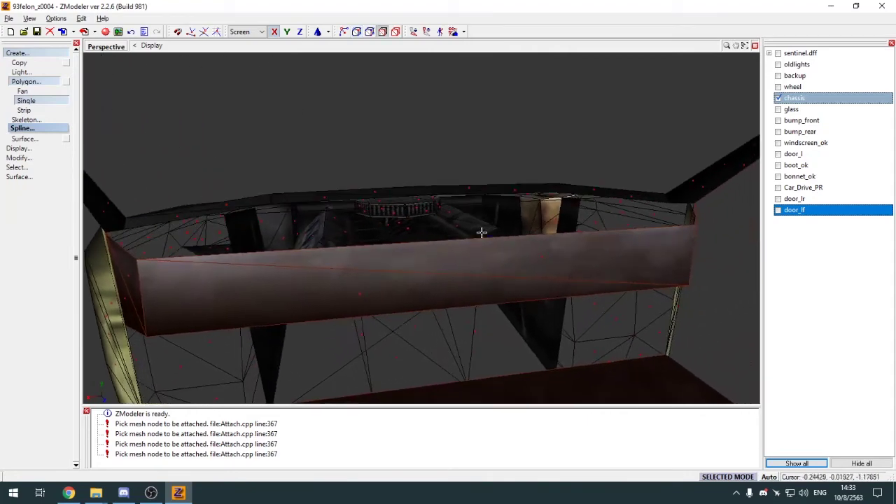
pyautogui.press('1')
pyautogui.click(696, 226)
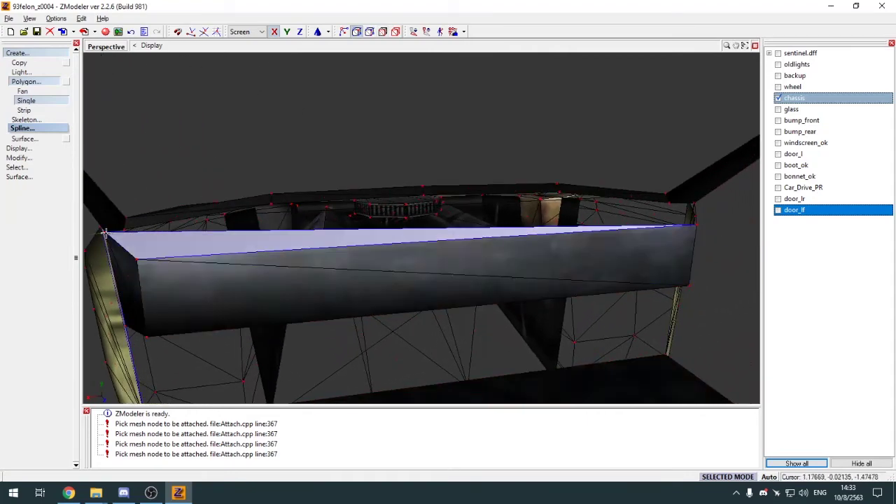
pyautogui.moveTo(576, 238); pyautogui.dragTo(538, 236, button='middle')
pyautogui.press('1')
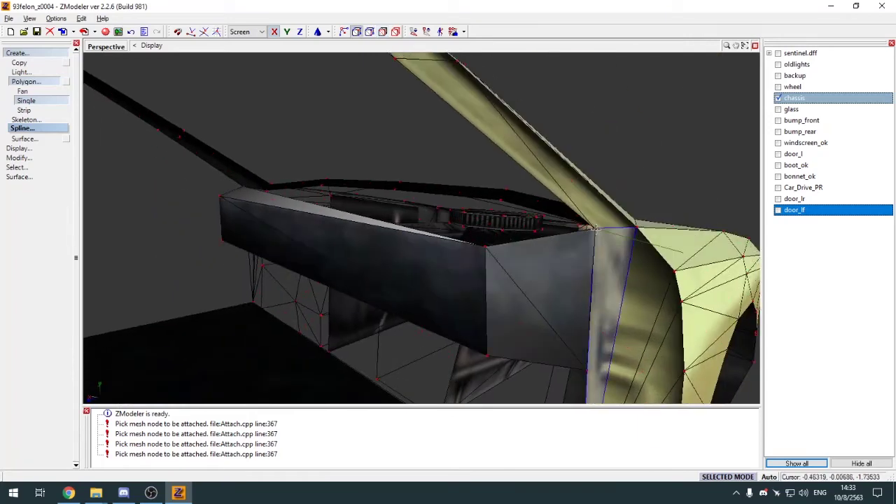
pyautogui.click(597, 230)
pyautogui.moveTo(244, 187); pyautogui.dragTo(158, 257, button='middle')
# Fill the remaining gap between the dashboard top and the windscreen base strip with single triangular polygons
pyautogui.click(145, 249)
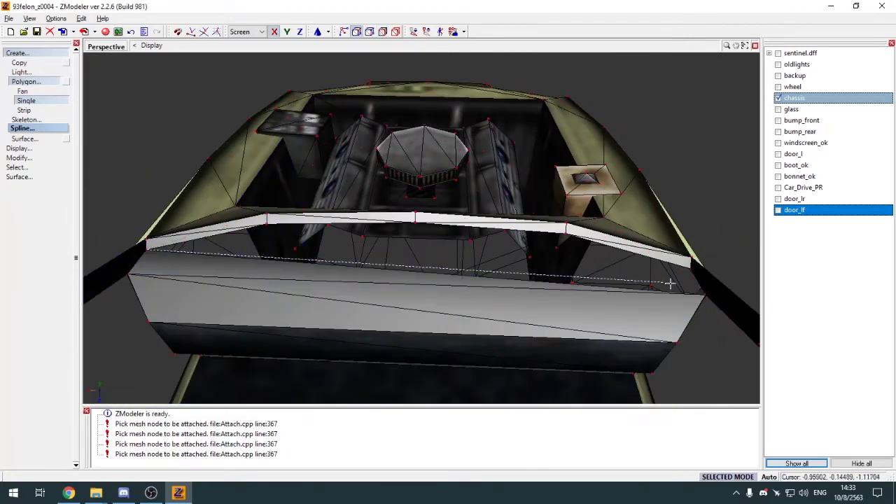
pyautogui.click(705, 294)
pyautogui.click(689, 268)
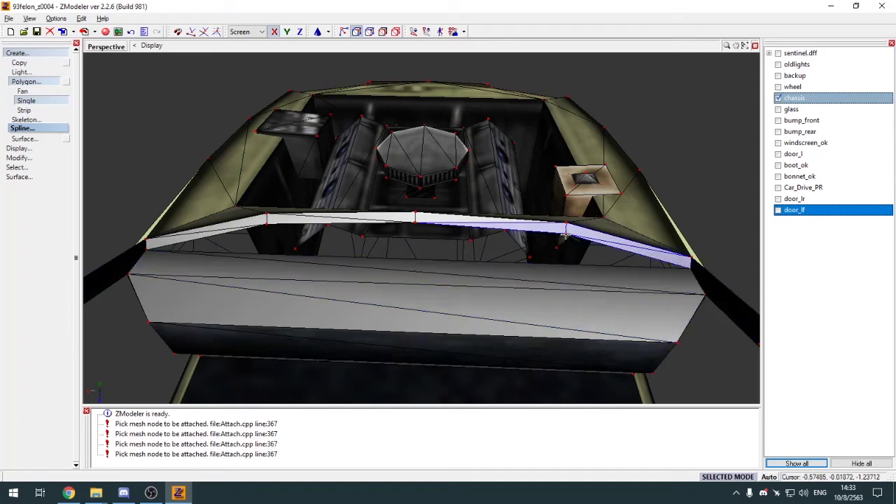
pyautogui.click(144, 247)
pyautogui.click(266, 220)
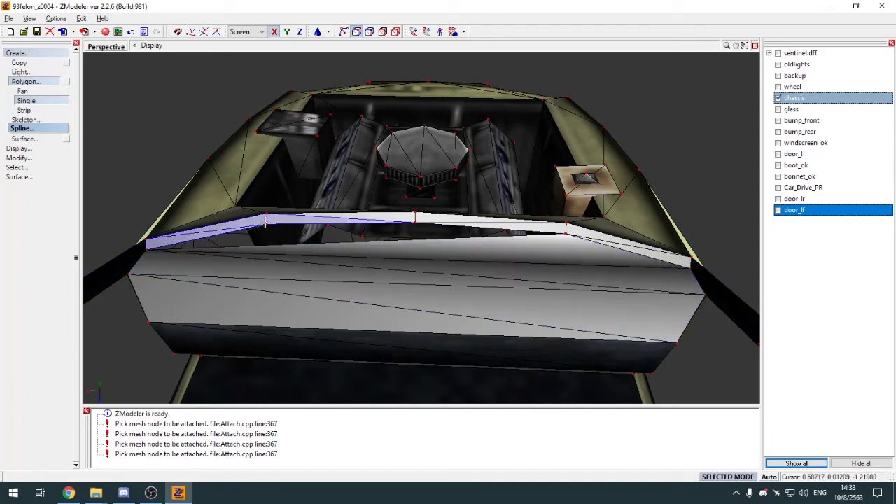
pyautogui.click(567, 233)
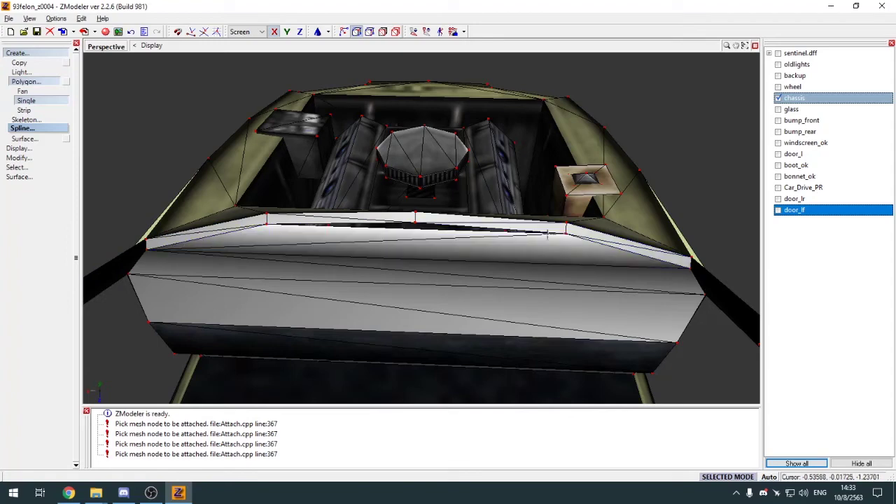
pyautogui.click(264, 221)
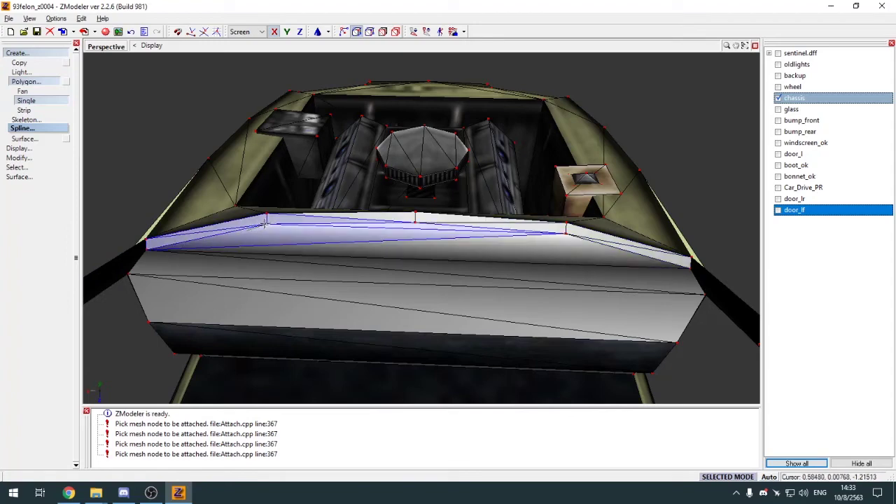
# Select the chassis polygons that use Default Material and detach them as a separate object
pyautogui.click(17, 53)
pyautogui.click(148, 94)
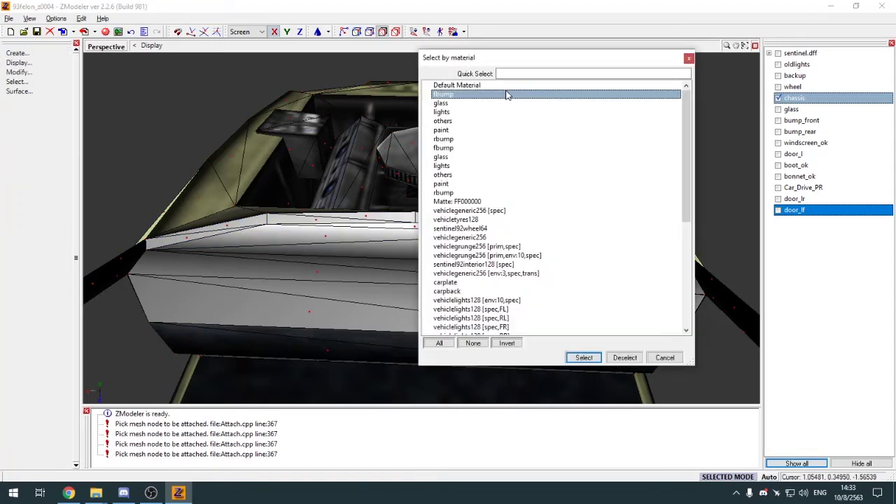
pyautogui.click(506, 88)
pyautogui.click(574, 355)
pyautogui.press('space')
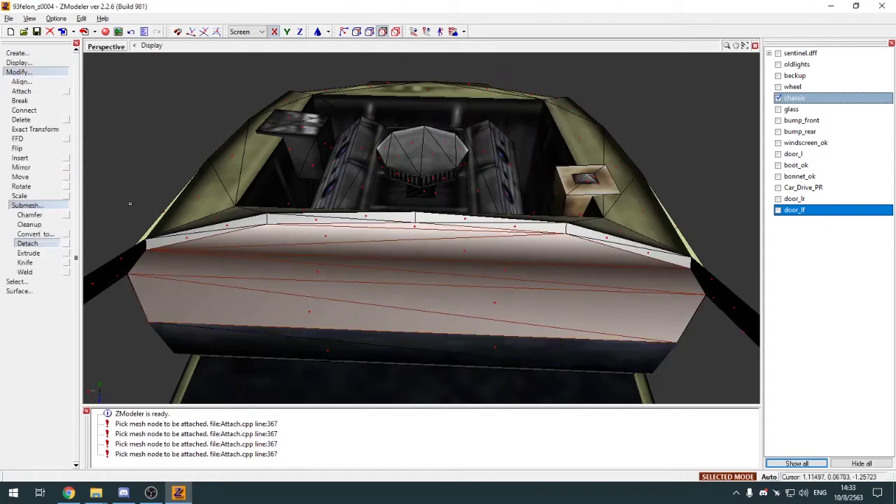
pyautogui.click(64, 249)
pyautogui.click(117, 182)
pyautogui.click(26, 73)
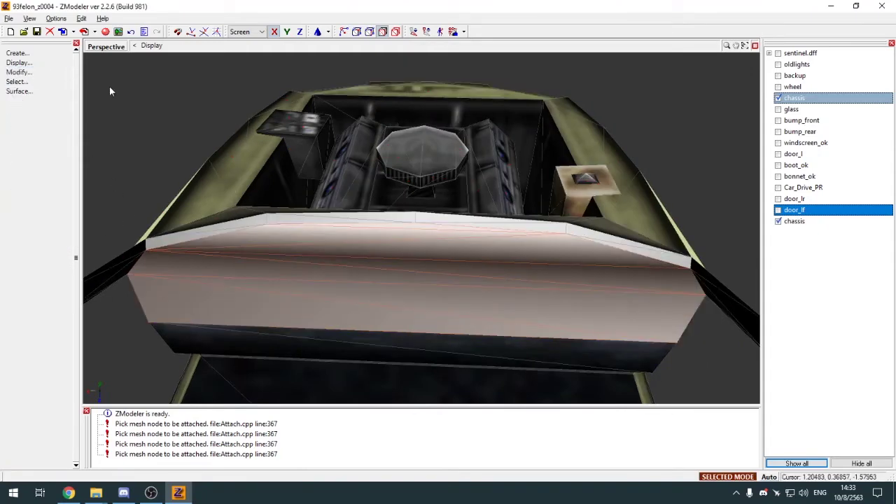
# Hide the original chassis and assign the dark interior texture material to the detached dashboard faces
pyautogui.click(778, 98)
pyautogui.press('space')
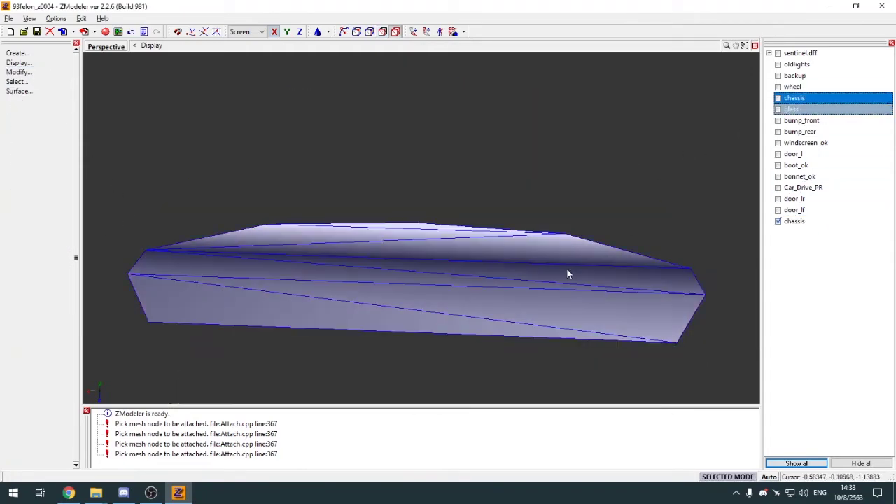
pyautogui.click(568, 273)
pyautogui.press('space')
pyautogui.press('e')
pyautogui.scroll(-1, 560, 157)
pyautogui.scroll(-5, 560, 160)
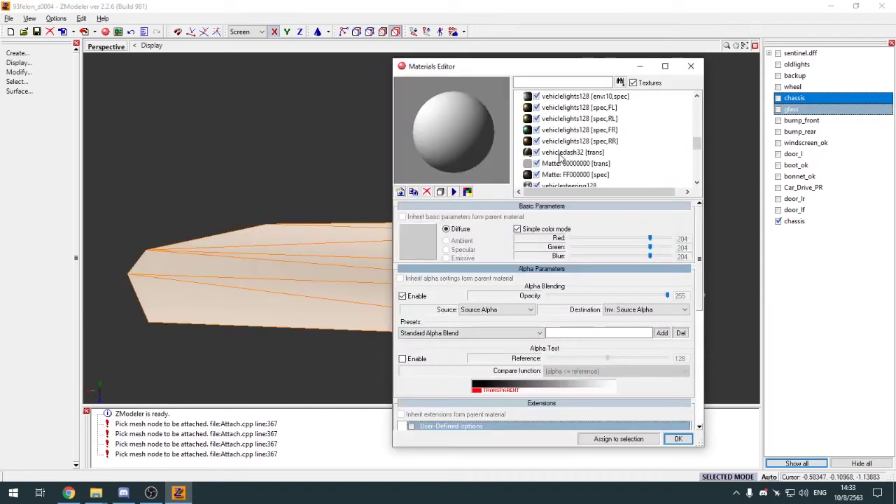
pyautogui.click(563, 164)
pyautogui.click(652, 440)
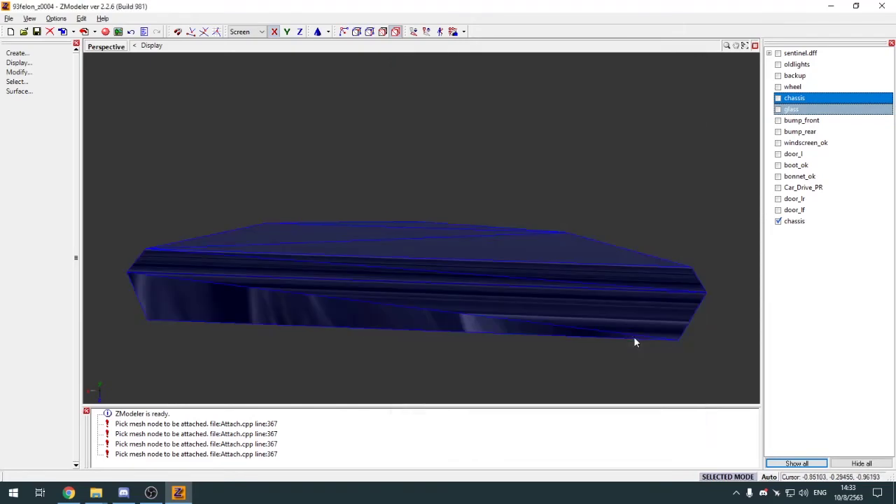
# Generate new UV mapping for the dashboard faces from the Top viewport's XY and display it in the UV Mapper
pyautogui.moveTo(577, 302); pyautogui.dragTo(568, 302, button='middle')
pyautogui.press('w')
pyautogui.click(602, 309)
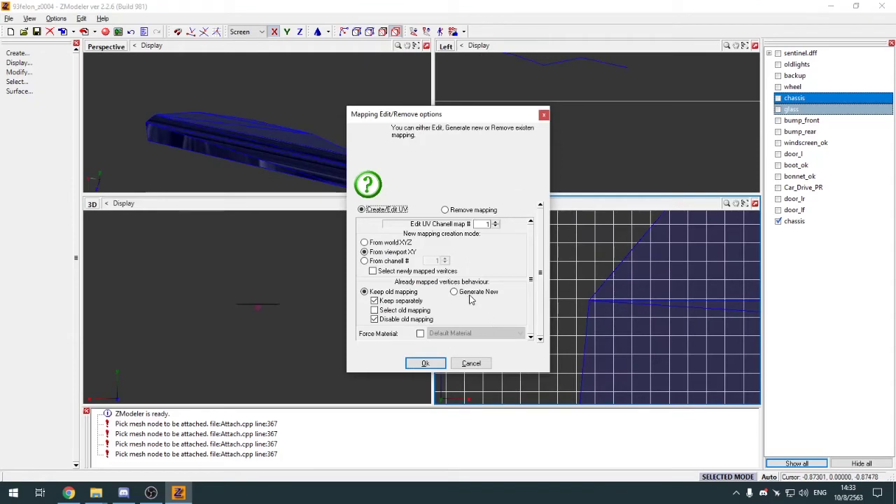
pyautogui.click(425, 363)
pyautogui.click(92, 204)
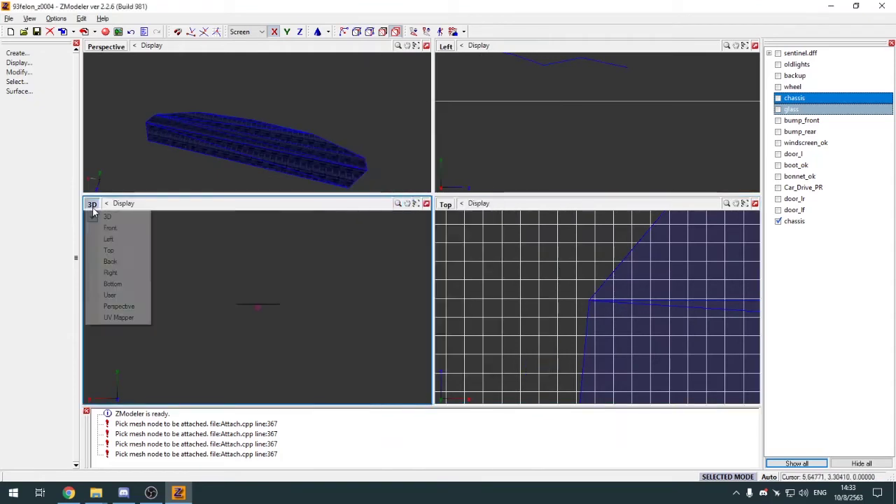
pyautogui.click(107, 318)
# Center the local axes on the dashboard object and scale its UV layout down towards the texture's size
pyautogui.click(126, 290)
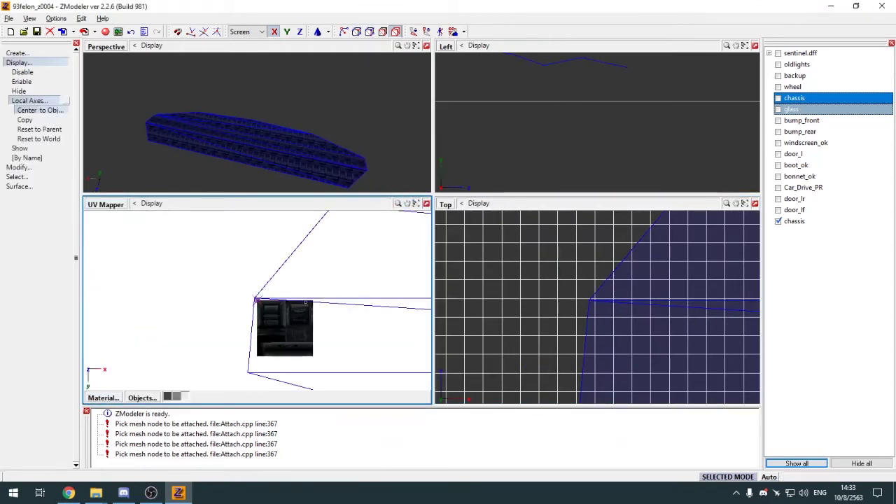
pyautogui.moveTo(361, 280); pyautogui.dragTo(330, 420)
pyautogui.hotkey('ctrl', 'z')
pyautogui.scroll(-4, 259, 304)
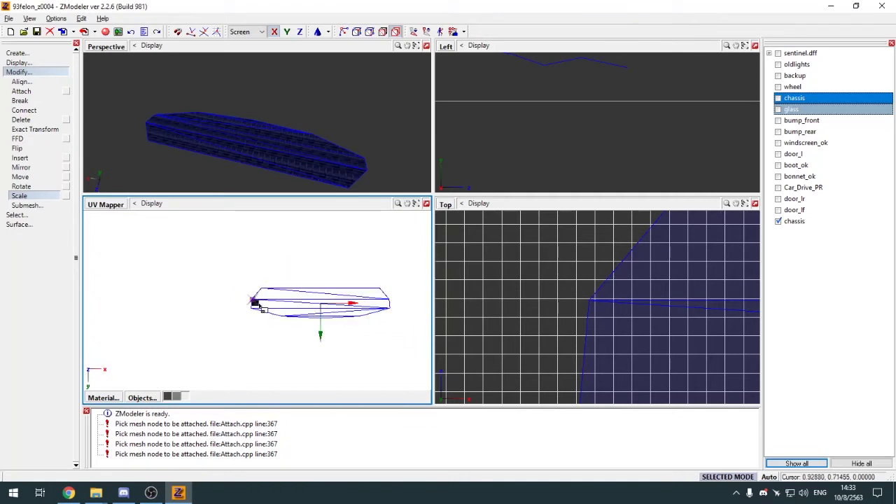
pyautogui.moveTo(333, 313); pyautogui.dragTo(265, 306)
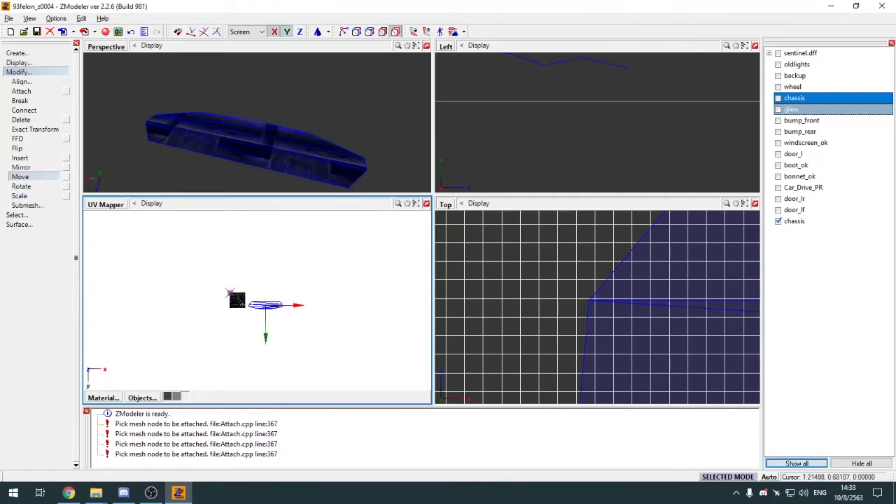
# Move and scale the dashboard's UV layout onto the plain dark strip along the interior texture's lower edge
pyautogui.scroll(5, 238, 301)
pyautogui.moveTo(347, 325); pyautogui.dragTo(194, 310)
pyautogui.press('s')
pyautogui.moveTo(224, 319); pyautogui.dragTo(241, 344)
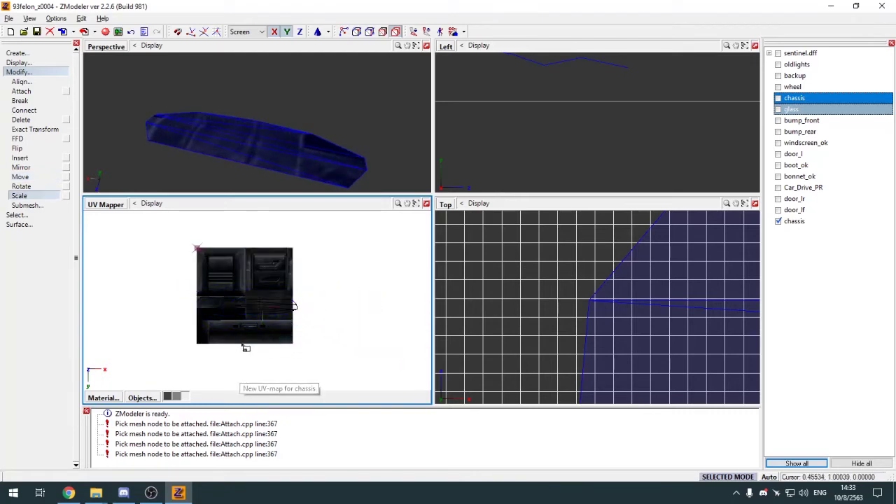
pyautogui.scroll(4, 241, 343)
pyautogui.press('m')
pyautogui.moveTo(292, 280); pyautogui.dragTo(273, 335)
pyautogui.scroll(2, 280, 347)
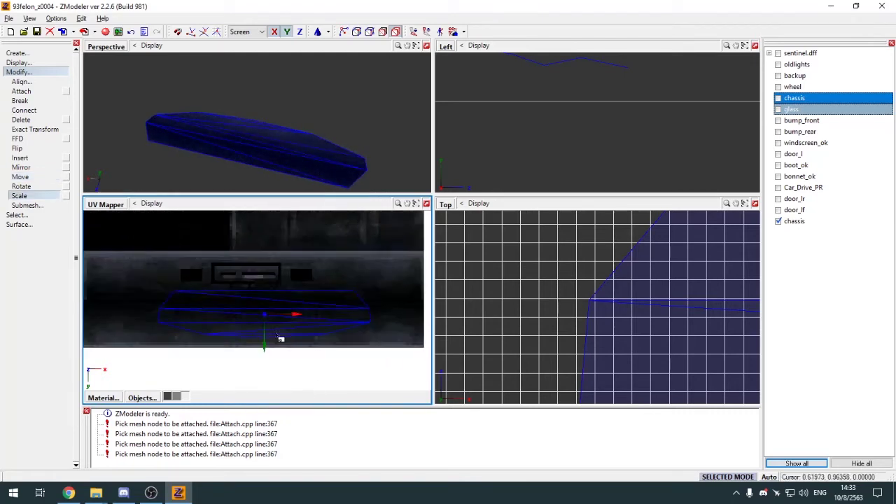
# Switch the UV Mapper viewport back to 3D and maximize the Perspective view
pyautogui.click(106, 204)
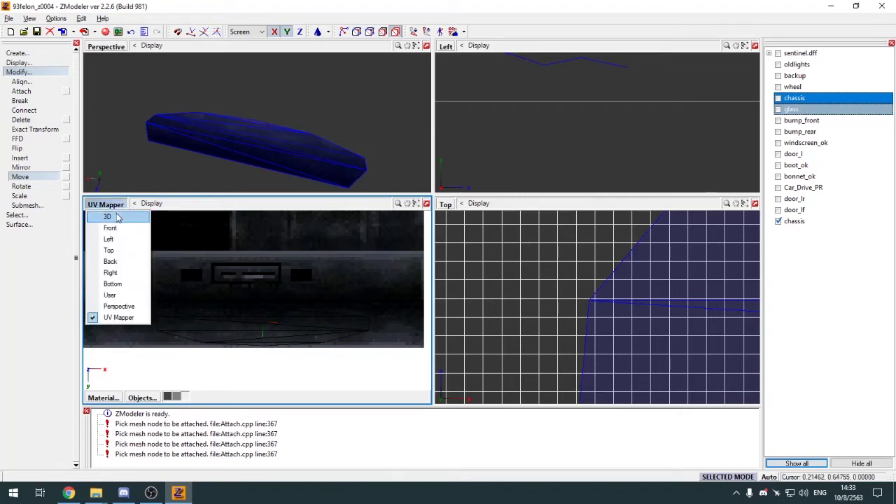
pyautogui.click(112, 216)
pyautogui.click(30, 73)
pyautogui.click(426, 46)
# Unhide the original chassis and attach the textured dashboard faces to it
pyautogui.click(30, 73)
pyautogui.click(35, 90)
pyautogui.click(386, 260)
pyautogui.click(777, 87)
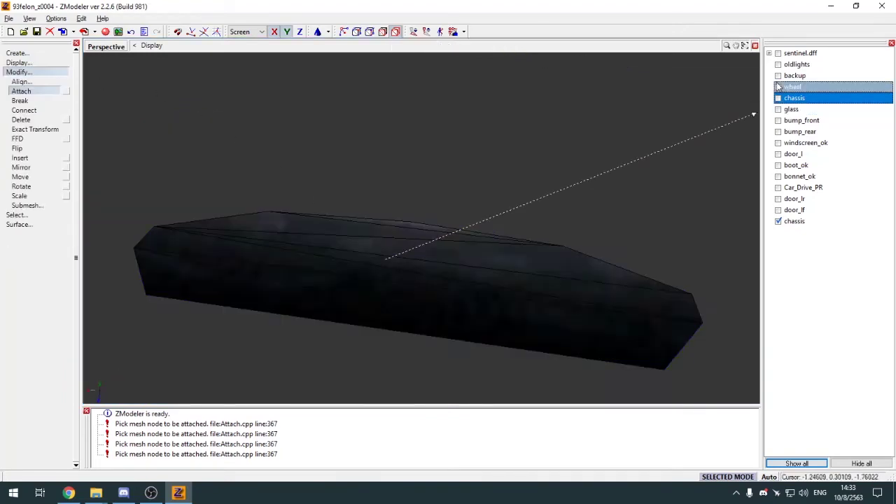
pyautogui.click(777, 87)
pyautogui.click(778, 98)
pyautogui.click(595, 200)
pyautogui.click(29, 73)
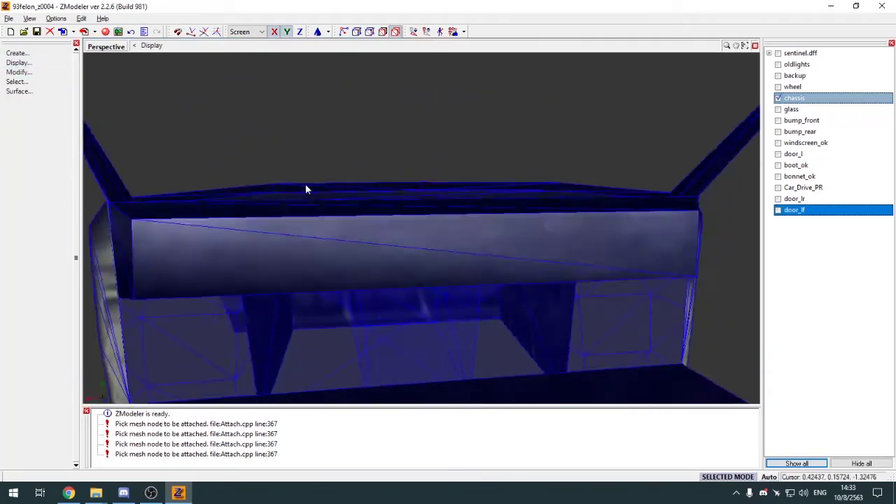
# Hide the chassis object and show the sentinel.dff model
pyautogui.hotkey('alt', 'Tab')
pyautogui.press('Escape')
pyautogui.moveTo(277, 121); pyautogui.dragTo(314, 301, button='middle')
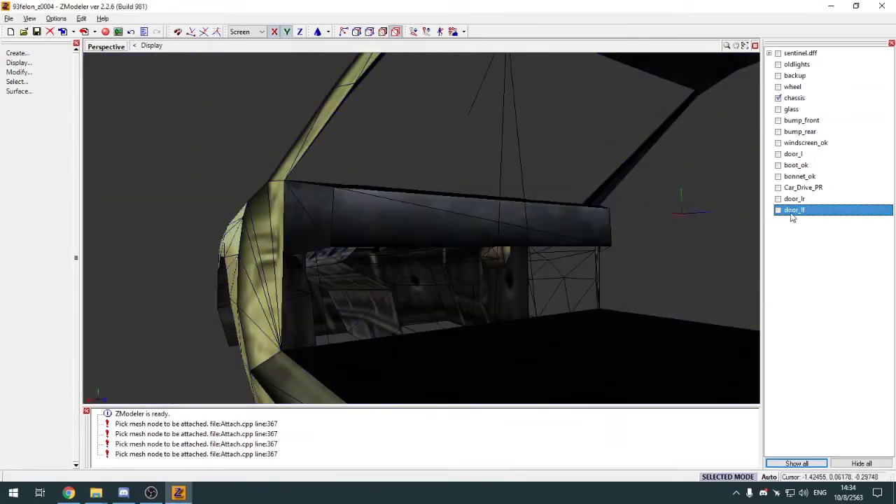
pyautogui.click(777, 98)
pyautogui.click(777, 53)
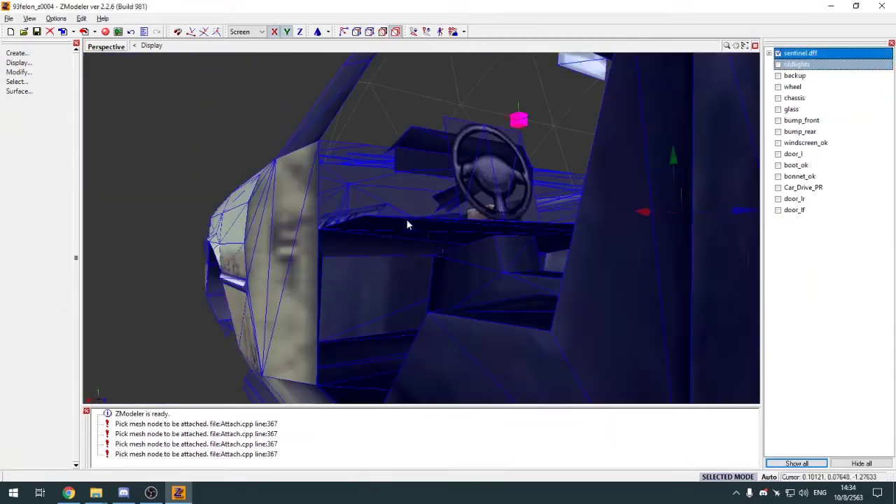
# Select the flat panel below the sentinel's steering wheel as a separated element and detach it into its own object
pyautogui.press('s')
pyautogui.click(411, 285)
pyautogui.moveTo(410, 285)
pyautogui.mouseDown(button='middle')
pyautogui.moveTo(381, 292)
pyautogui.moveTo(406, 292)
pyautogui.mouseUp(button='middle')
pyautogui.press('d')
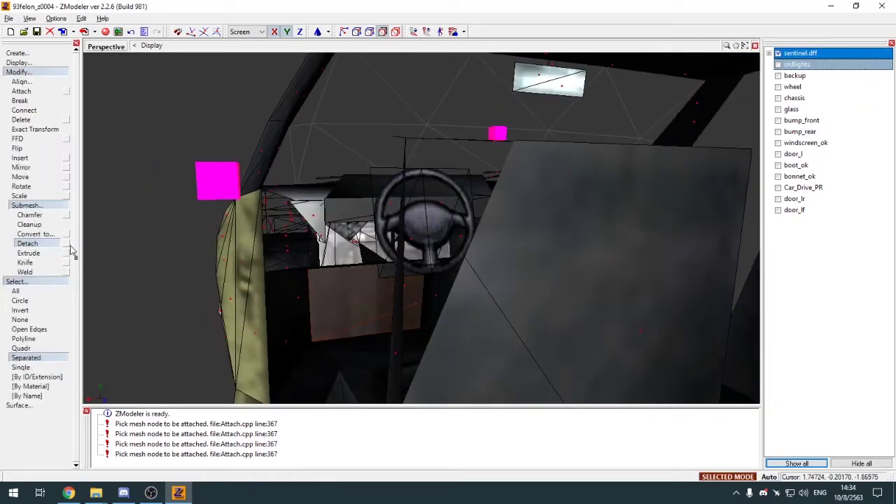
pyautogui.click(20, 72)
pyautogui.click(26, 82)
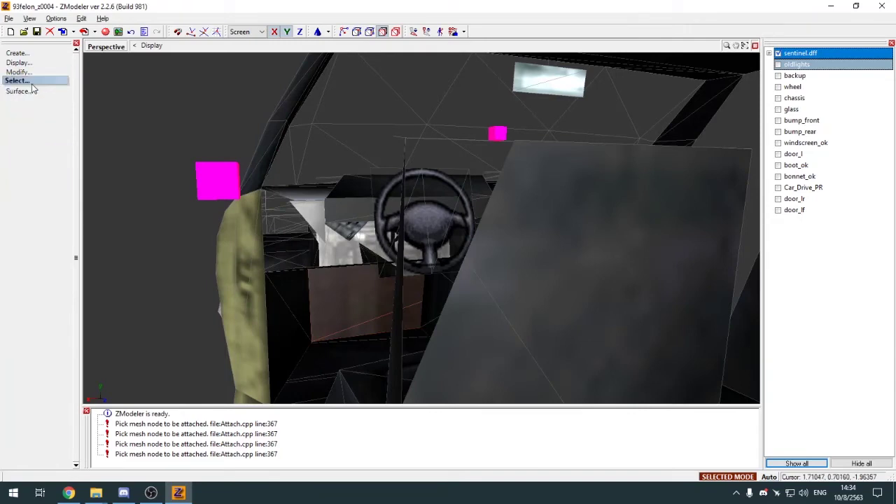
pyautogui.click(31, 84)
pyautogui.click(46, 82)
pyautogui.press('5')
pyautogui.moveTo(140, 104); pyautogui.dragTo(127, 103, button='middle')
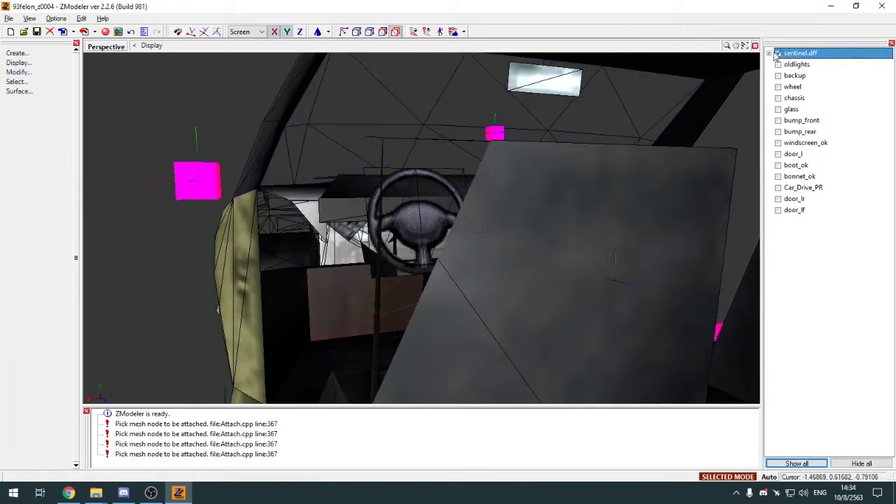
# Move the detached chassis panel out of the sentinel.dff hierarchy to the root level and hide sentinel.dff
pyautogui.click(769, 53)
pyautogui.scroll(-4, 820, 140)
pyautogui.click(837, 99)
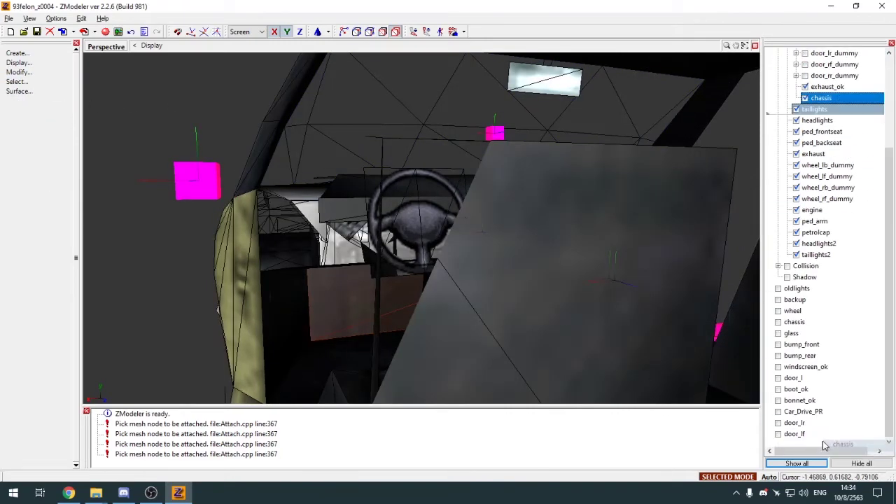
pyautogui.moveTo(824, 441); pyautogui.dragTo(823, 443)
pyautogui.click(778, 53)
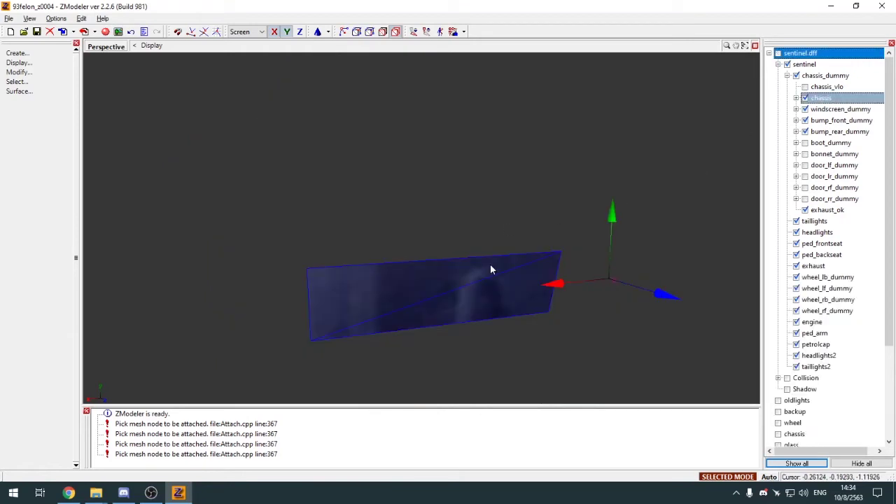
# Pick the sentinel92interior128 material for the detached panel in the Materials Editor and accept it
pyautogui.moveTo(490, 268); pyautogui.dragTo(489, 267, button='middle')
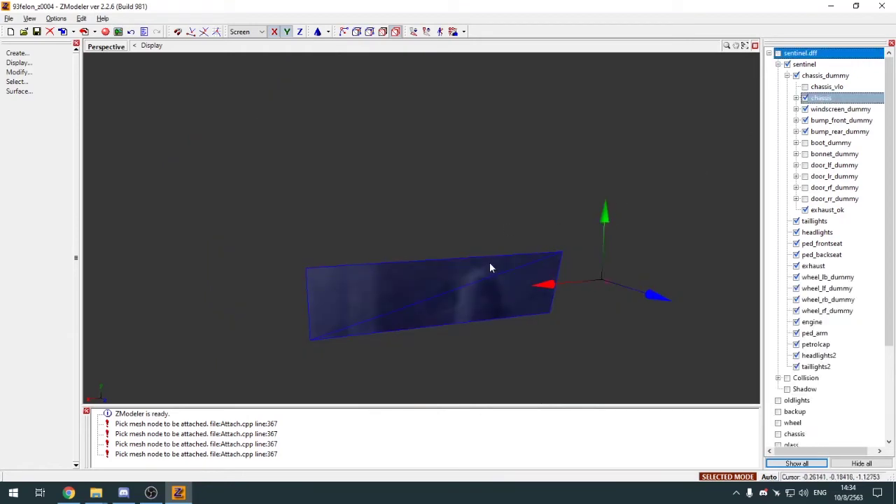
pyautogui.press('space')
pyautogui.press('e')
pyautogui.scroll(-10, 574, 143)
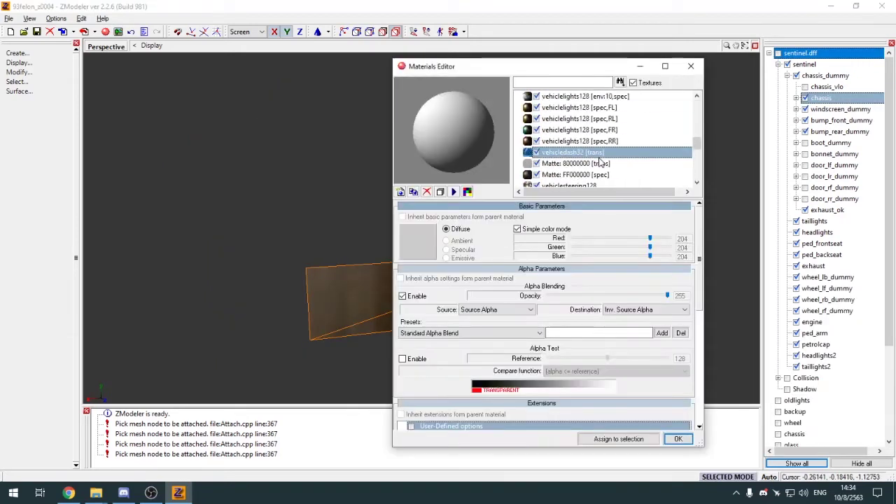
pyautogui.click(588, 163)
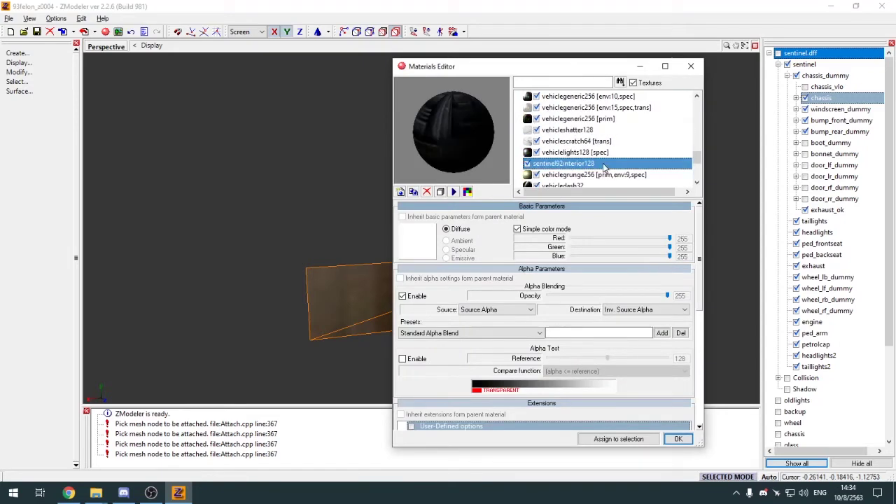
pyautogui.click(669, 439)
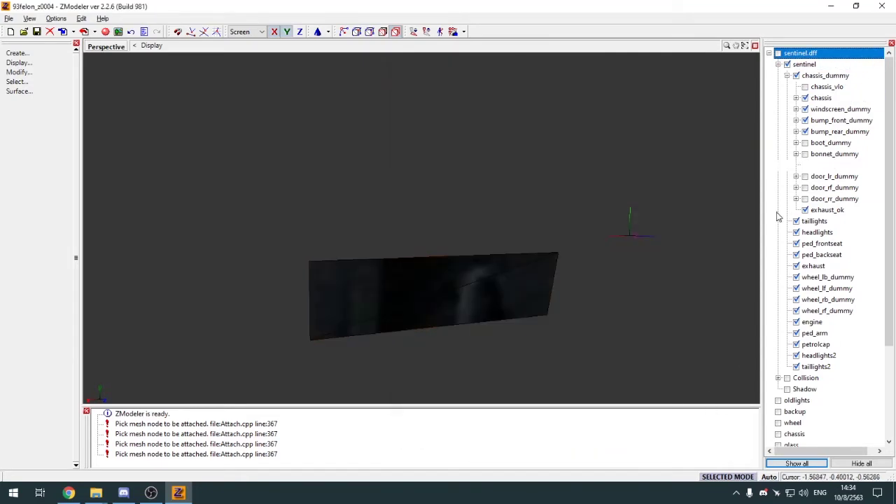
# Show the root-level chassis and select its faces that use the sentinel92interior128 [spec] material
pyautogui.click(778, 434)
pyautogui.press('4')
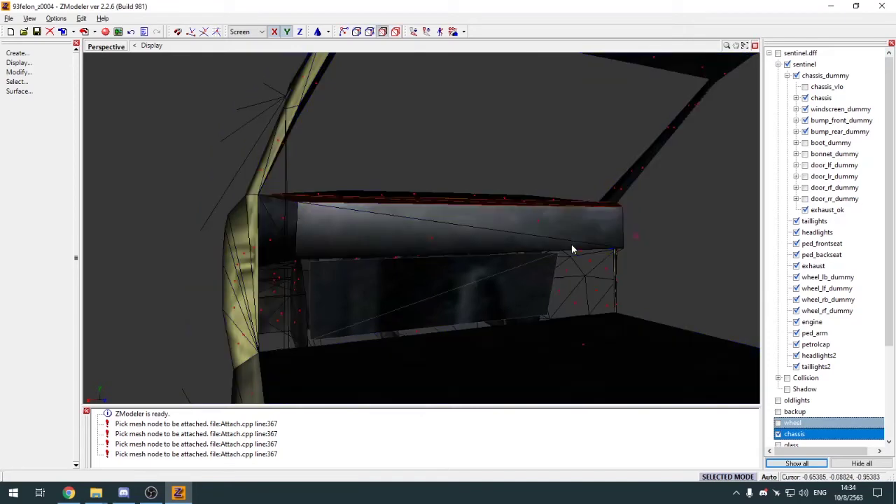
pyautogui.hotkey('ctrl', 'd')
pyautogui.hotkey('ctrl', 'm')
pyautogui.click(519, 266)
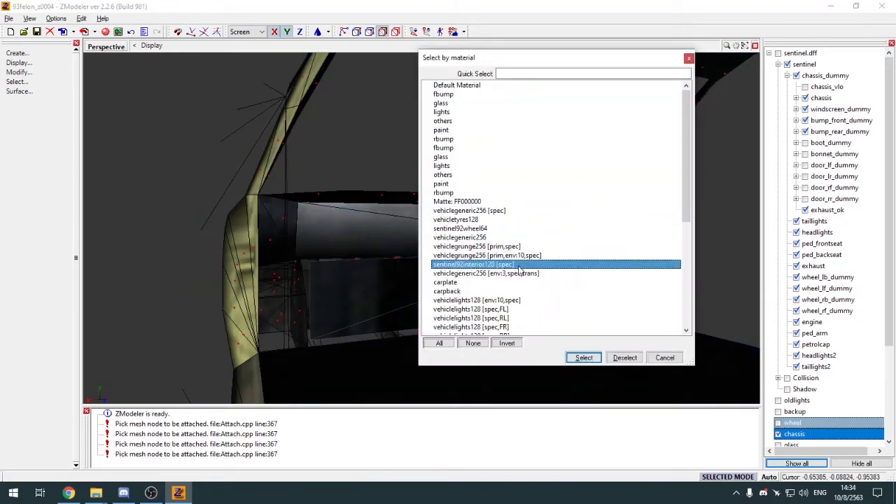
pyautogui.click(590, 360)
# Assign the sentinel92interior128 material to the selected chassis faces
pyautogui.press('e')
pyautogui.scroll(-8, 581, 162)
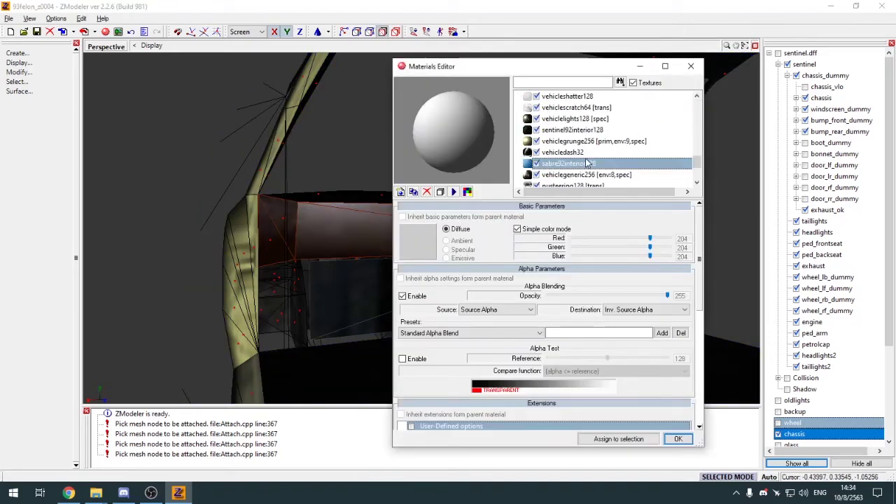
pyautogui.scroll(2, 600, 146)
pyautogui.click(597, 131)
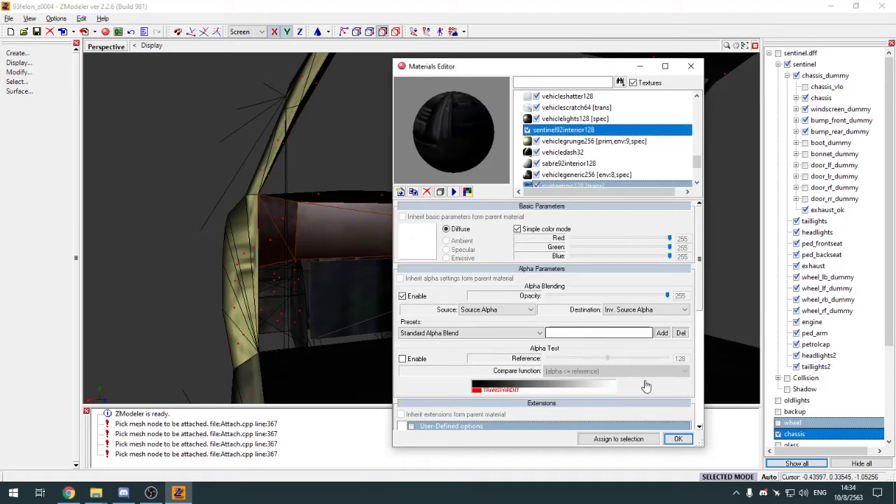
pyautogui.click(648, 441)
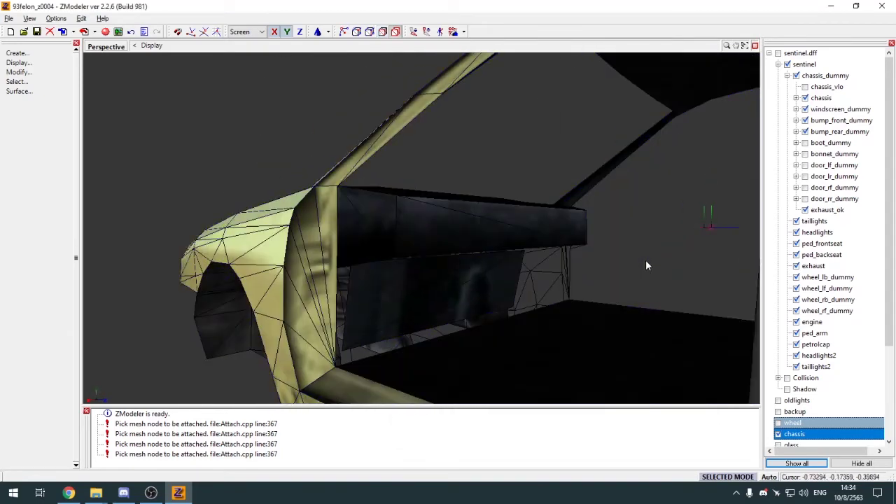
# Uncheck the sentinel node, collapse the sentinel.dff hierarchy, and display the chassis and detached panel in the four-view layout
pyautogui.click(788, 65)
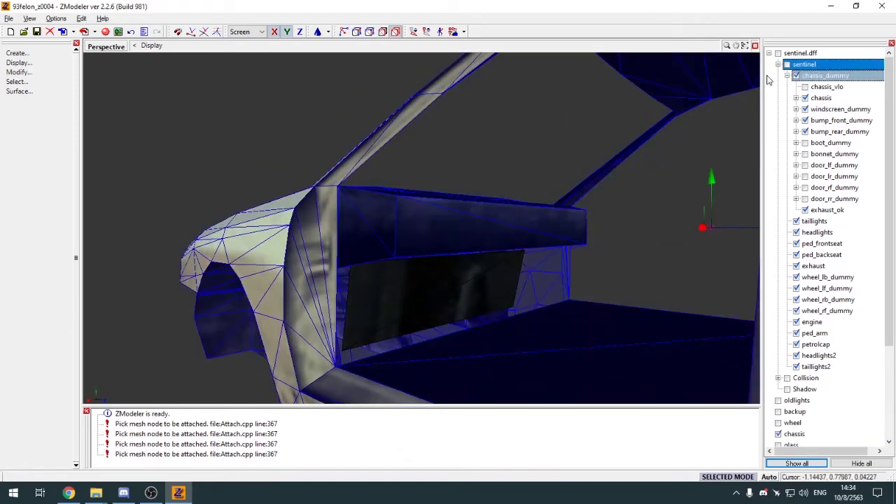
pyautogui.click(769, 53)
pyautogui.click(778, 98)
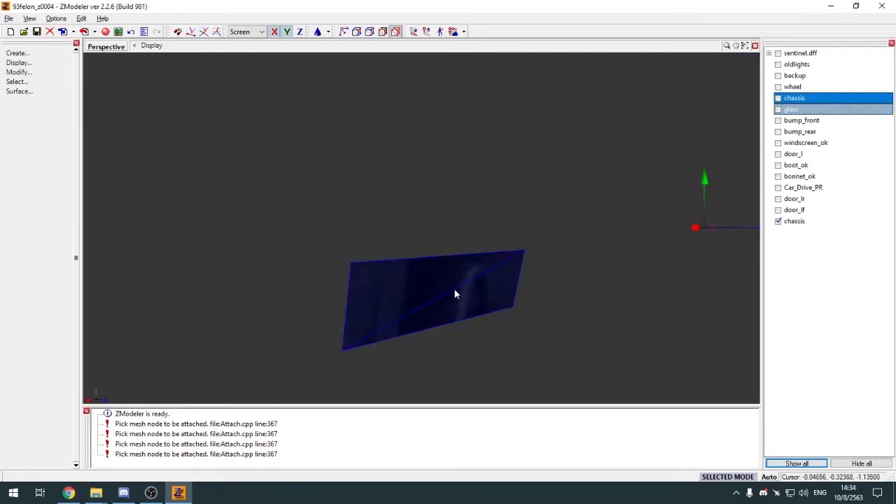
pyautogui.press('1')
pyautogui.click(778, 98)
pyautogui.hotkey('alt', 'w')
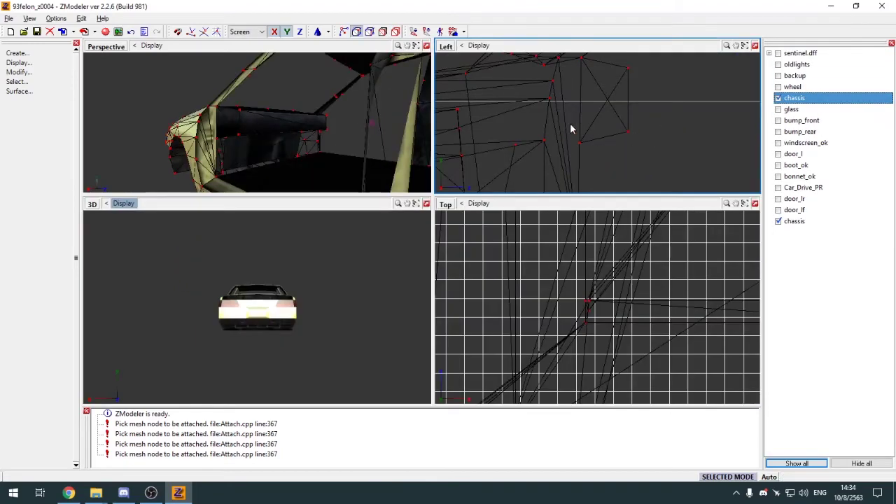
# Select only the detached panel with the chassis hidden, then show the chassis again and restrict editing to the selection
pyautogui.scroll(-3, 636, 108)
pyautogui.press('4')
pyautogui.press('1')
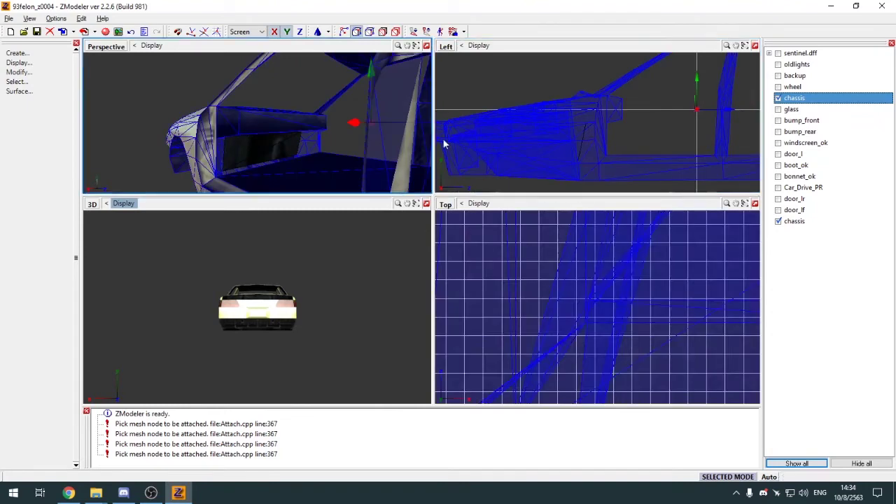
pyautogui.click(778, 98)
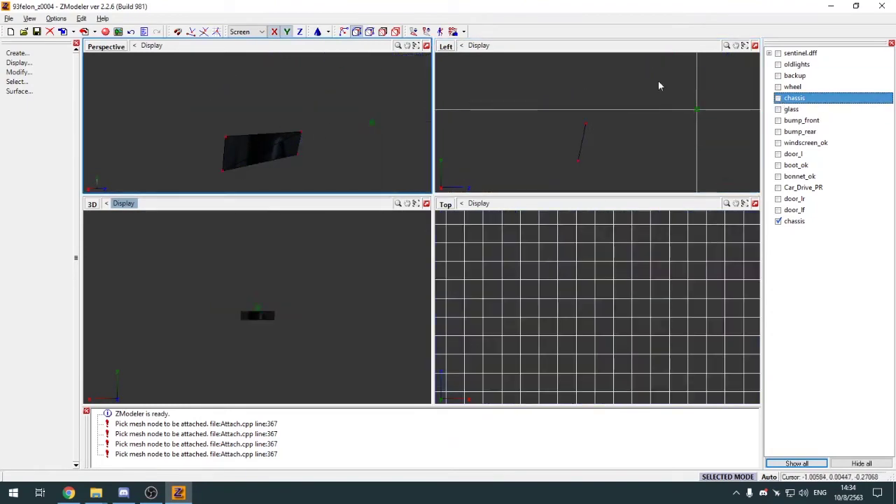
pyautogui.click(779, 98)
pyautogui.click(779, 98)
pyautogui.press('4')
pyautogui.click(283, 140)
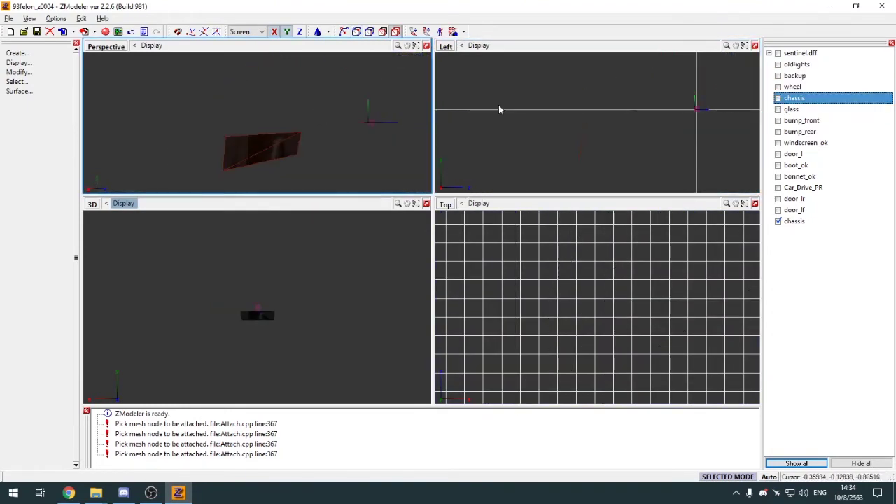
pyautogui.click(779, 98)
pyautogui.press('space')
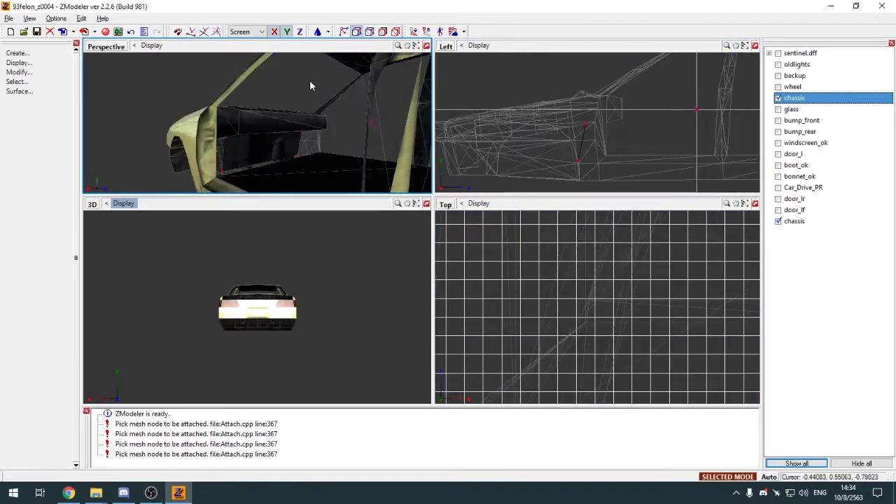
# Move the panel's lower vertices in the Left view so the panel stands nearly vertical beneath the dashboard
pyautogui.press('q')
pyautogui.scroll(2, 594, 149)
pyautogui.scroll(2, 597, 147)
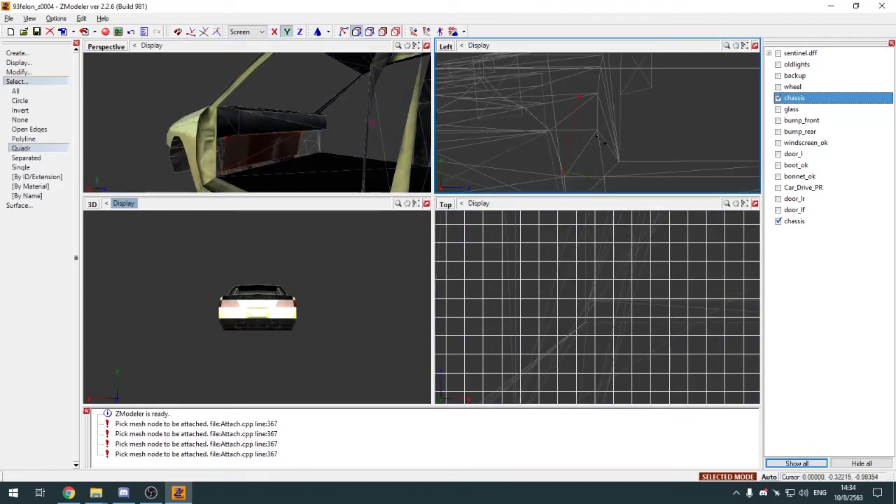
pyautogui.press('m')
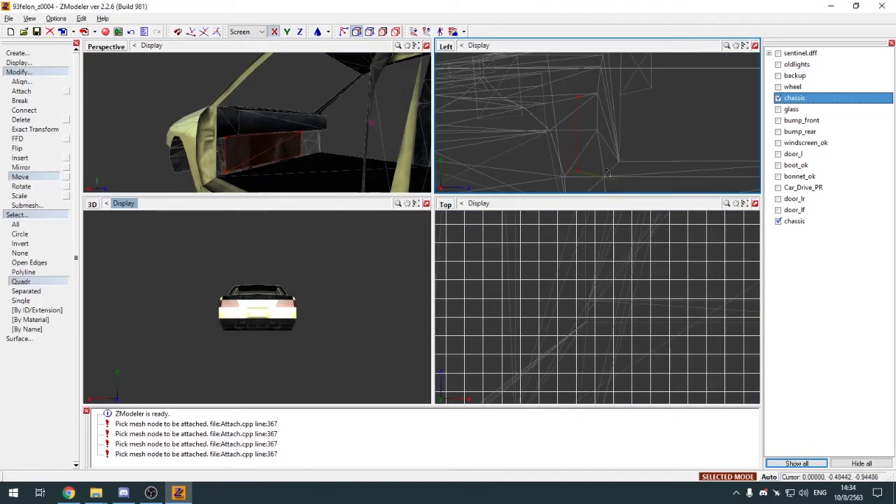
pyautogui.hotkey('alt', 'w')
pyautogui.click(35, 181)
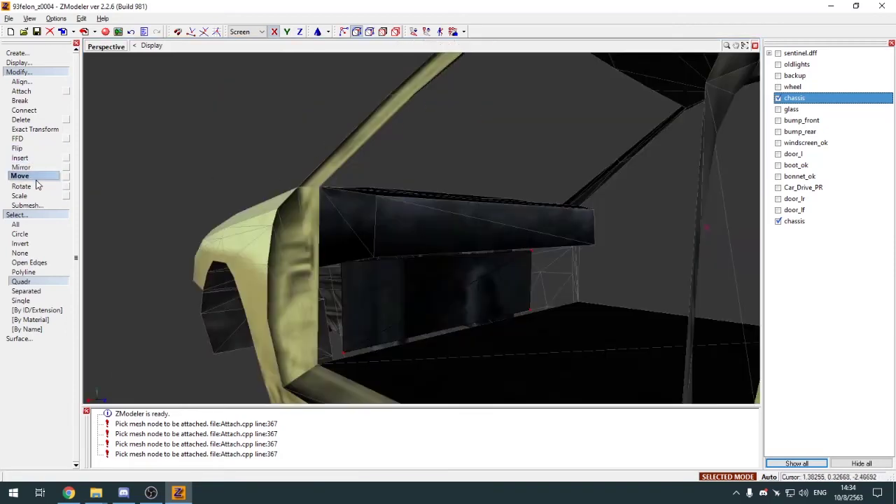
pyautogui.moveTo(413, 207); pyautogui.dragTo(319, 200, button='middle')
pyautogui.hotkey('alt', 'w')
pyautogui.click(596, 184)
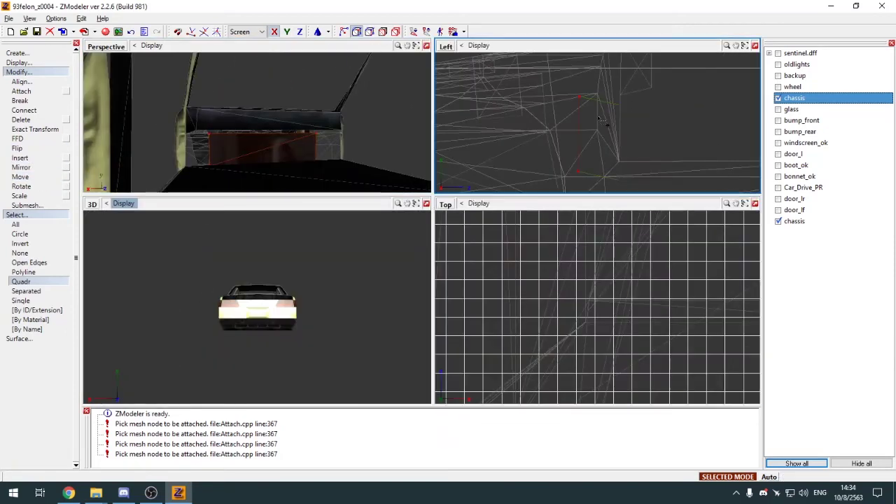
pyautogui.scroll(1, 597, 183)
pyautogui.press('m')
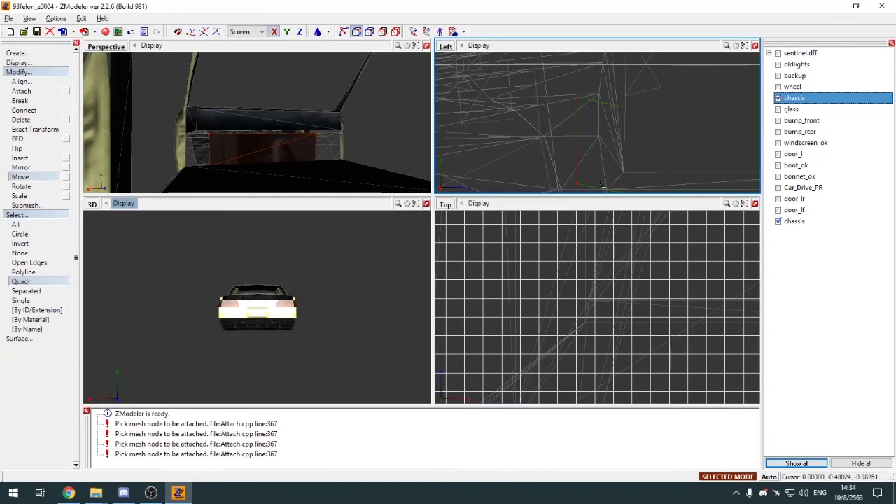
# Scale the panel wider along the horizontal axis in the Top view, towards the chassis sides
pyautogui.scroll(-6, 553, 311)
pyautogui.scroll(-3, 553, 311)
pyautogui.scroll(3, 553, 311)
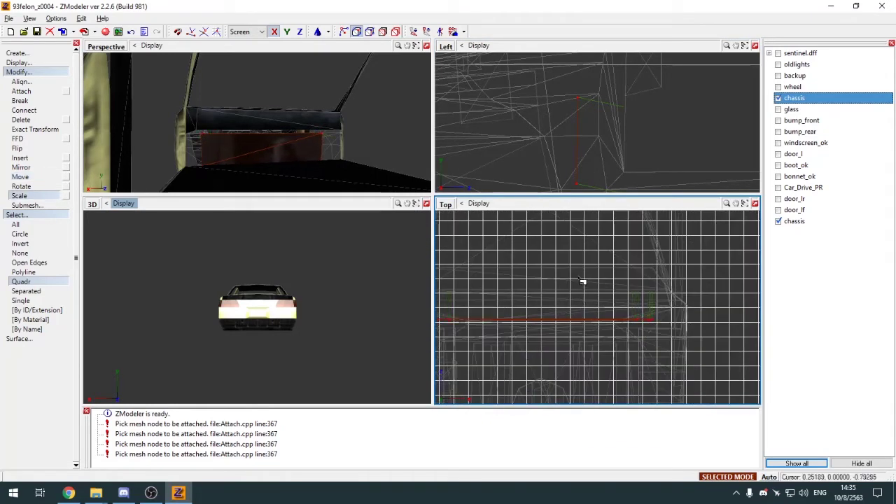
# Reduce the panel's height by moving its upper vertices slightly down and its lower vertices up, and return to the full Perspective view
pyautogui.click(587, 161)
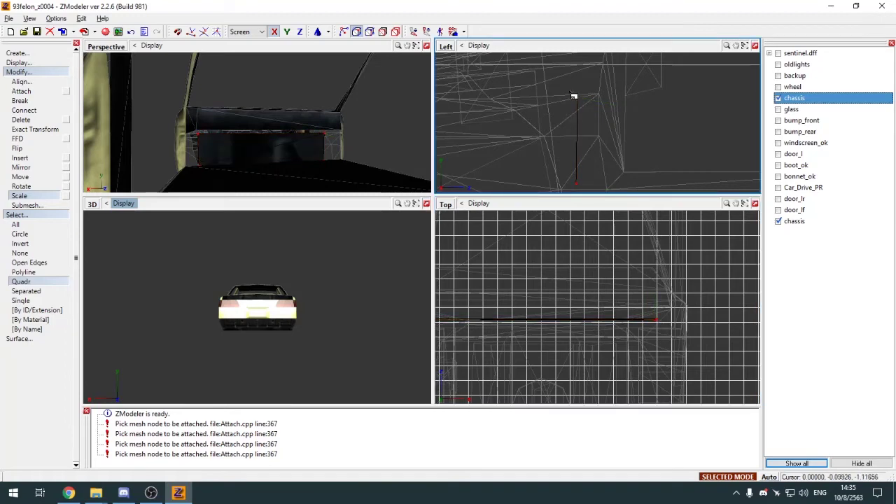
pyautogui.press('m')
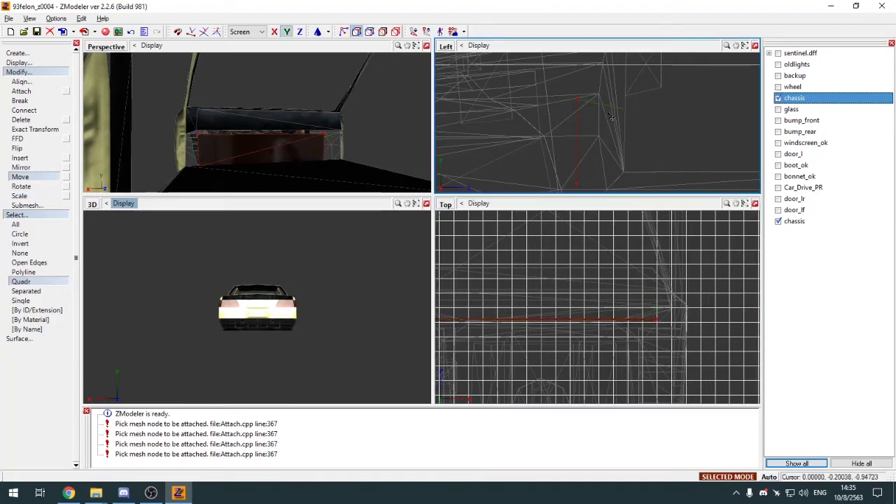
pyautogui.moveTo(602, 196); pyautogui.dragTo(603, 193)
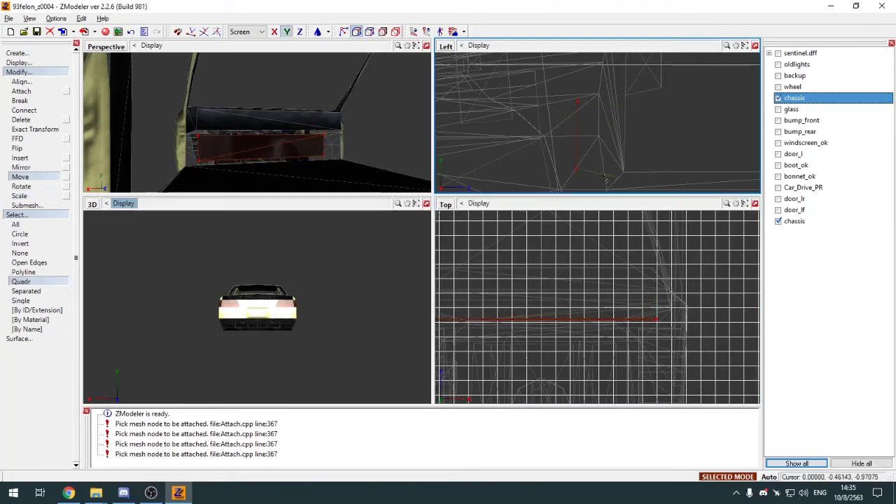
pyautogui.click(426, 46)
pyautogui.click(18, 64)
pyautogui.click(19, 64)
pyautogui.click(20, 74)
pyautogui.click(21, 81)
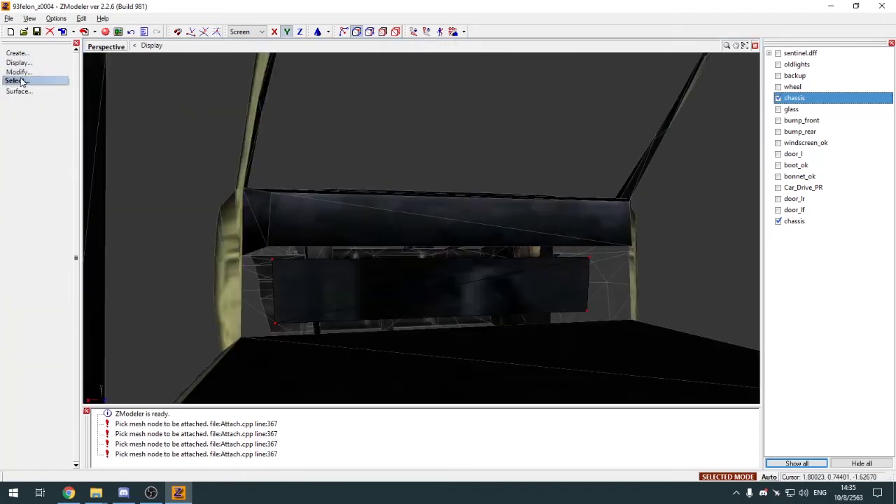
# Turn off selected mode and attach the detached panel to the main chassis object
pyautogui.press('4')
pyautogui.click(777, 98)
pyautogui.click(575, 254)
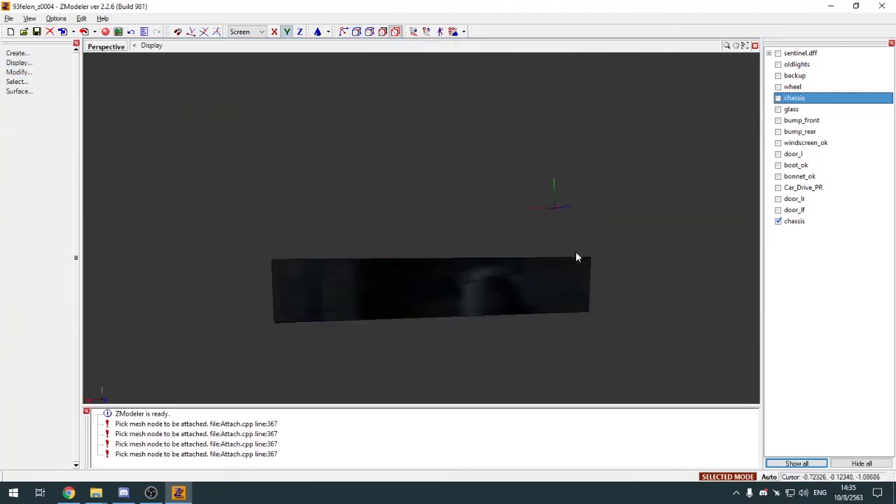
pyautogui.press('a')
pyautogui.click(778, 98)
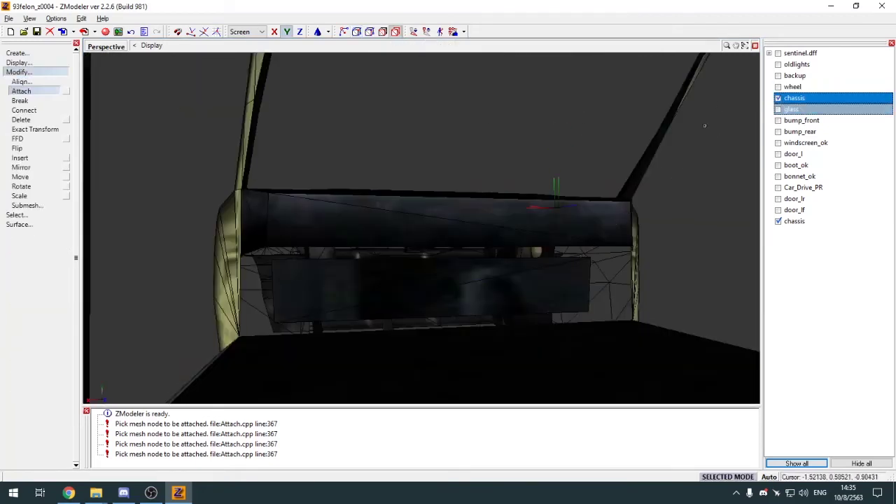
pyautogui.click(17, 74)
# Create a single polygon along the dashboard's lower edge, from the chassis pillar and dashboard corner on one side to the far side
pyautogui.press('1')
pyautogui.moveTo(330, 214); pyautogui.dragTo(324, 209, button='middle')
pyautogui.scroll(3, 324, 210)
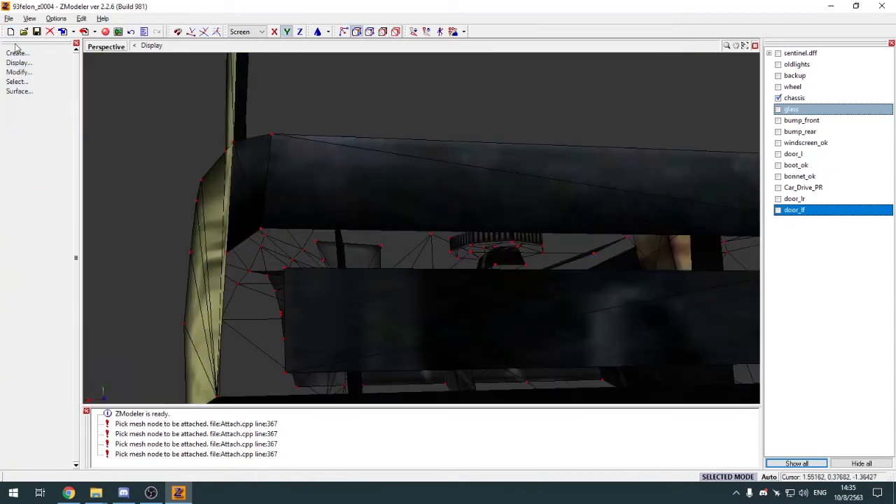
pyautogui.click(17, 53)
pyautogui.click(26, 82)
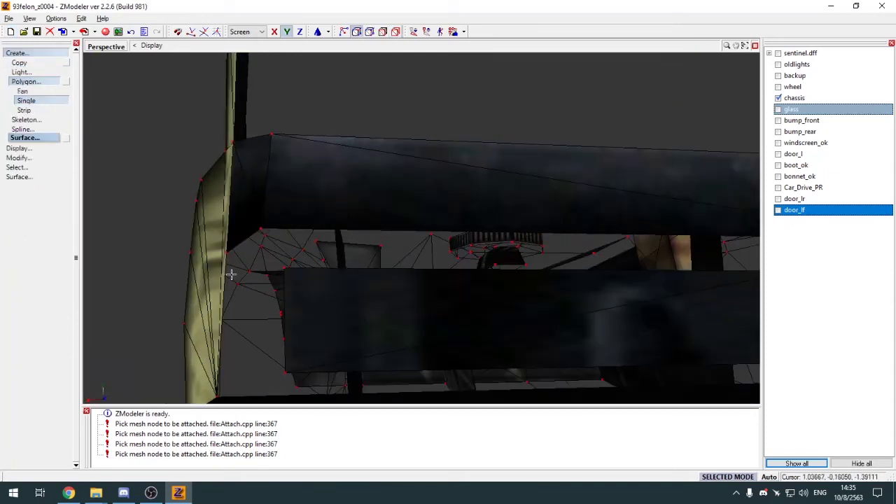
pyautogui.click(261, 226)
pyautogui.scroll(-1, 250, 228)
pyautogui.scroll(-2, 448, 221)
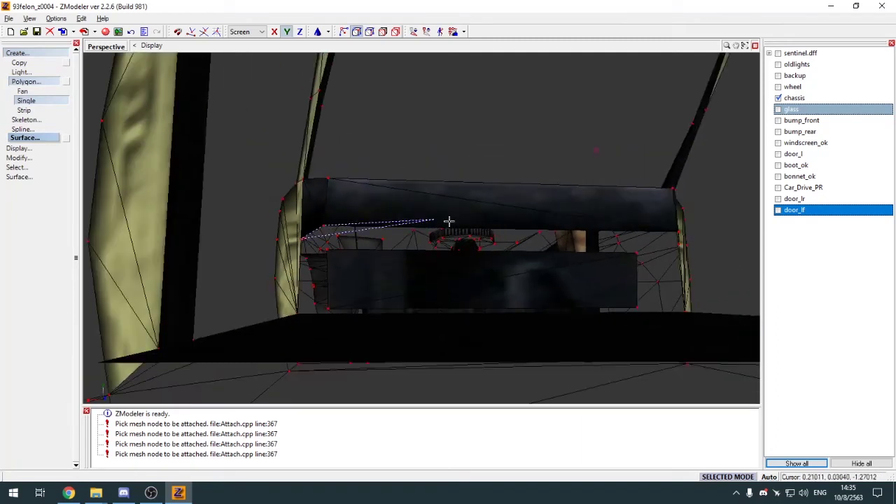
pyautogui.scroll(1, 616, 234)
pyautogui.click(692, 230)
pyautogui.click(238, 235)
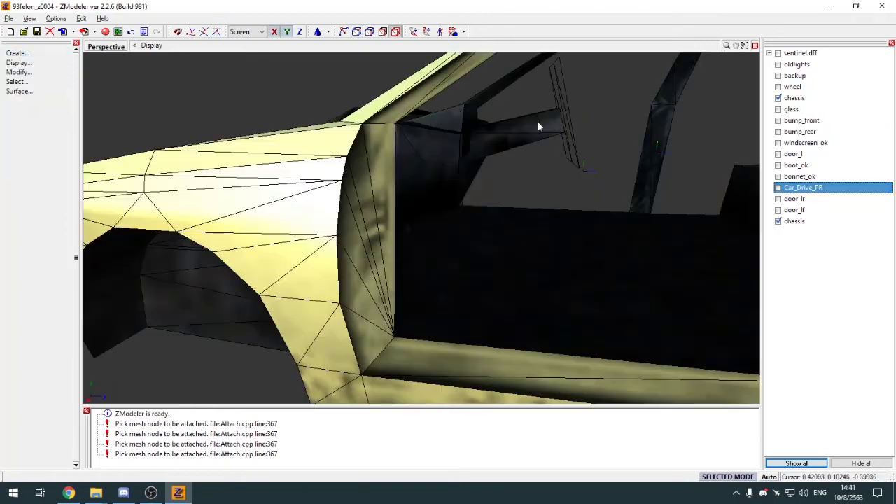
# Check the material of the separate steering wheel and instrument hood object in the Materials Editor
pyautogui.moveTo(538, 121); pyautogui.dragTo(524, 189, button='middle')
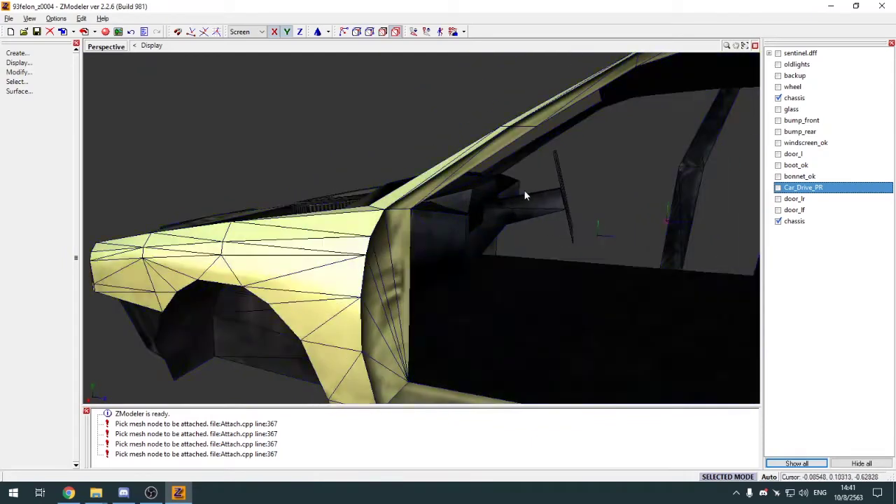
pyautogui.scroll(4, 521, 192)
pyautogui.click(526, 231)
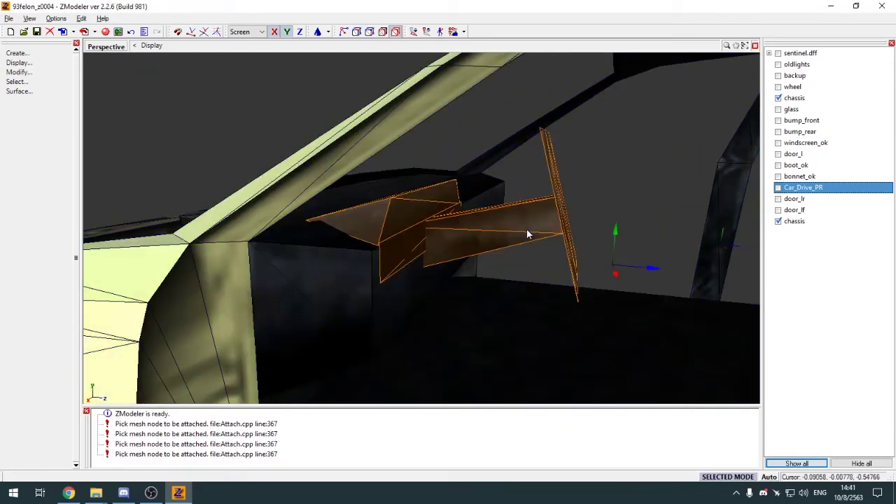
pyautogui.press('e')
pyautogui.click(694, 68)
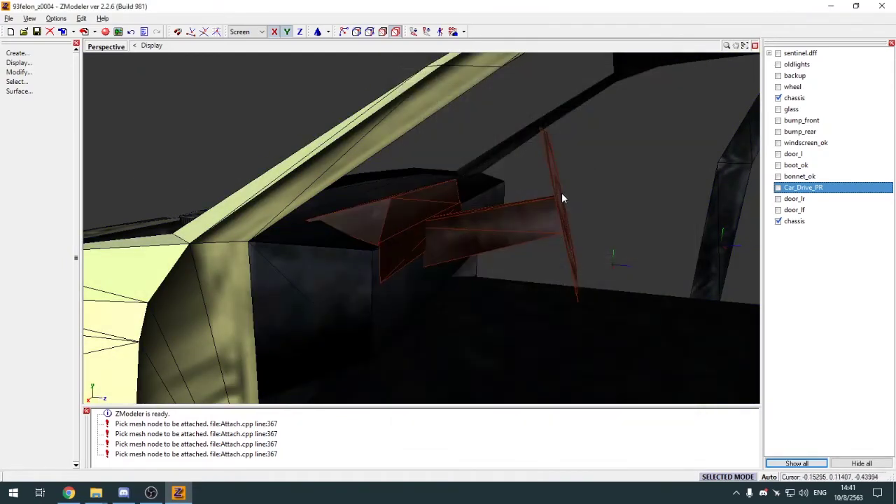
# Try to select the steering wheel and hood object's polygons by the vehiclegeneric256 [spec] material
pyautogui.click(539, 217)
pyautogui.scroll(-8, 568, 236)
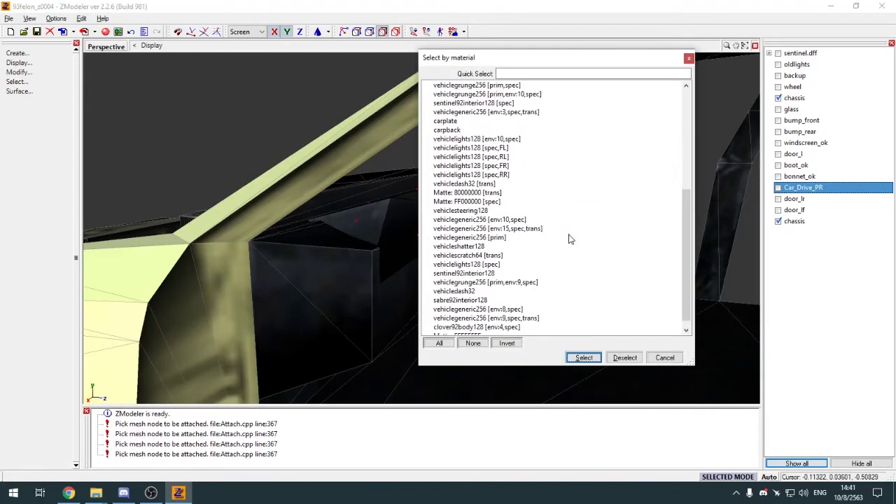
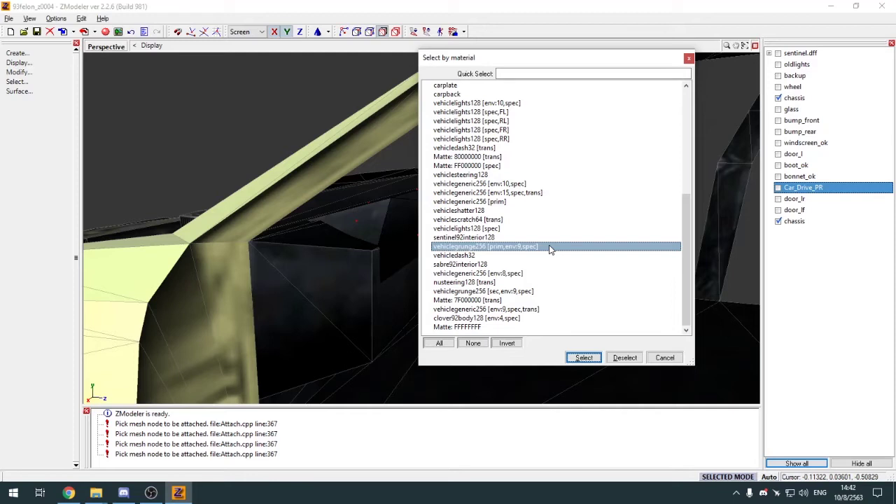
pyautogui.click(557, 238)
pyautogui.moveTo(557, 241)
pyautogui.mouseDown()
pyautogui.moveTo(536, 148)
pyautogui.moveTo(533, 212)
pyautogui.moveTo(522, 238)
pyautogui.mouseUp()
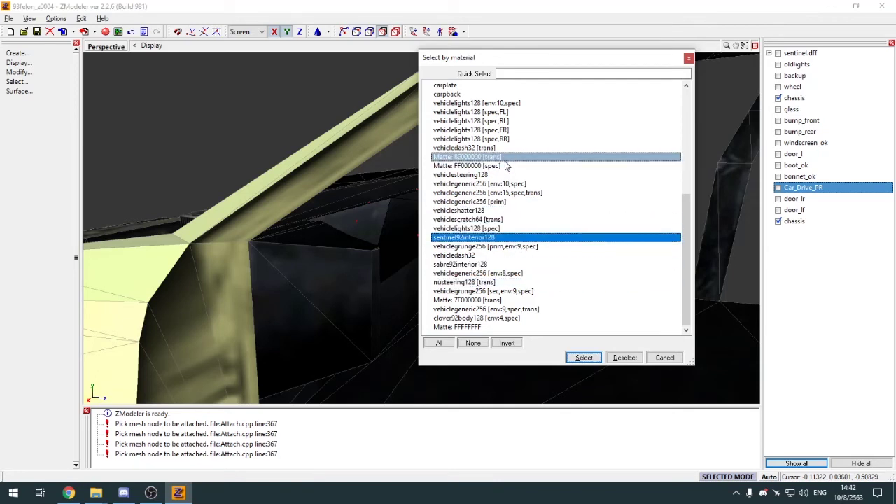
pyautogui.scroll(8, 504, 166)
pyautogui.moveTo(509, 195); pyautogui.dragTo(516, 210)
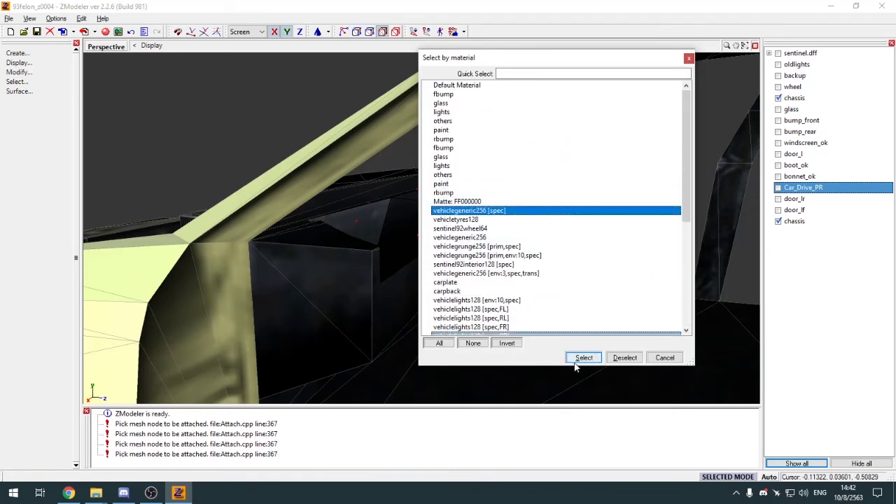
pyautogui.click(583, 357)
# Select the instrument hood polygons by the sentinel92interior128 [spec] material and assign sentinel92interior128 to them
pyautogui.click(544, 252)
pyautogui.scroll(-2, 539, 199)
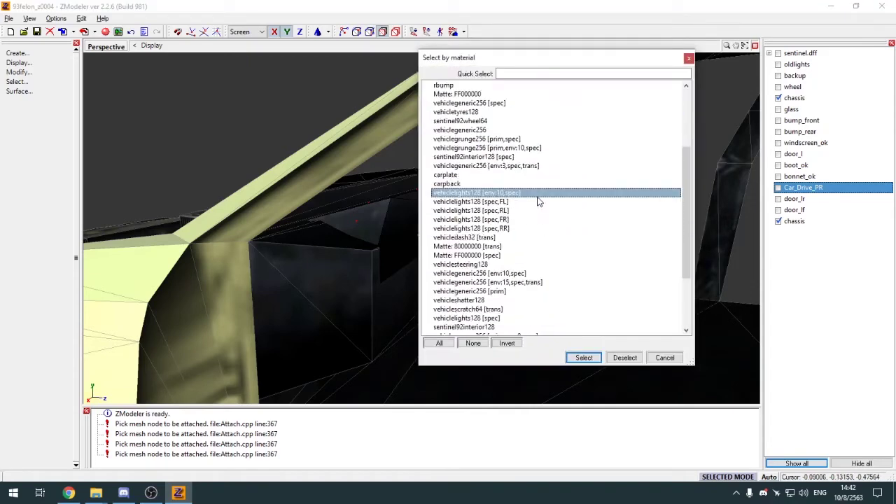
pyautogui.click(532, 191)
pyautogui.scroll(3, 531, 188)
pyautogui.click(530, 204)
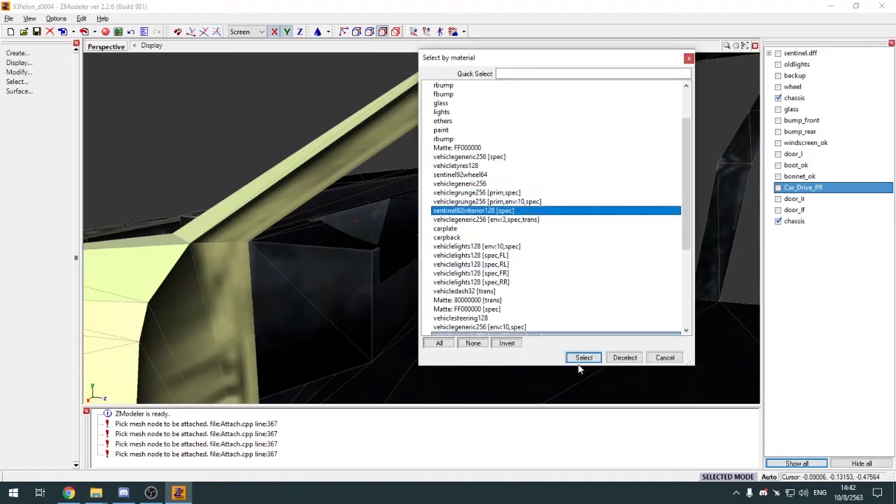
pyautogui.click(582, 358)
pyautogui.press('e')
pyautogui.scroll(-12, 572, 178)
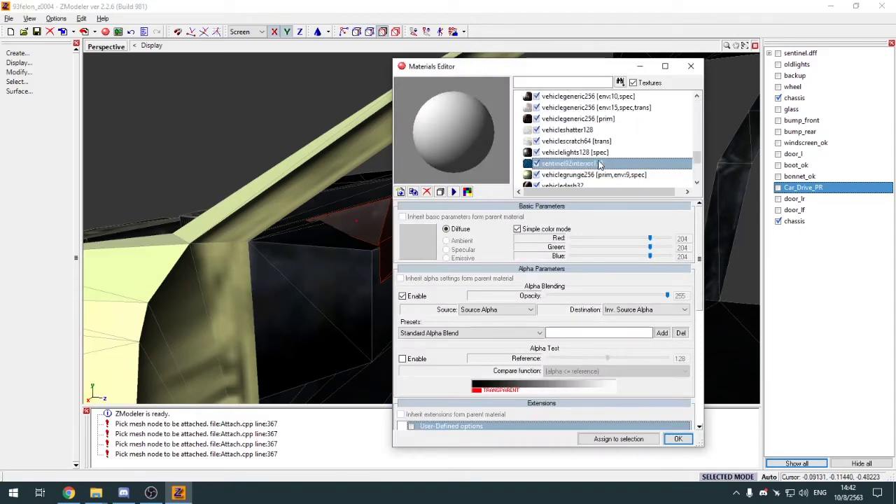
pyautogui.click(597, 164)
pyautogui.click(677, 440)
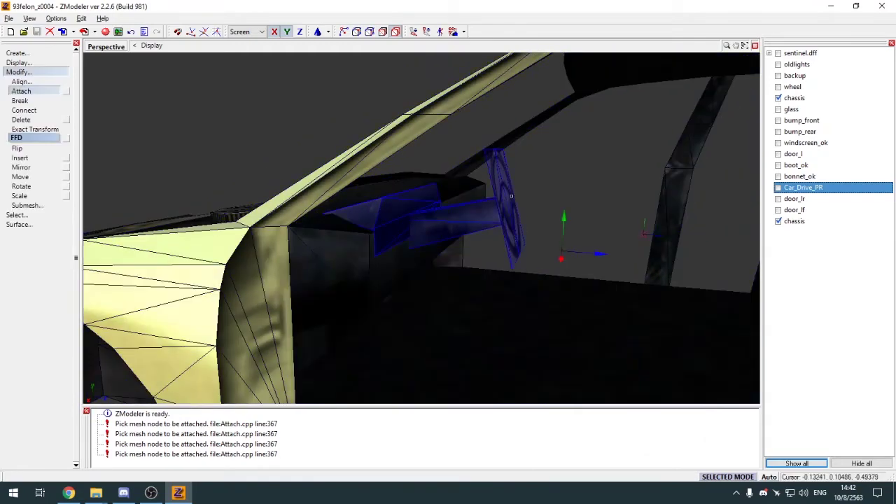
# Attach the separate steering wheel and instrument hood object to the main chassis object
pyautogui.click(19, 72)
pyautogui.click(424, 184)
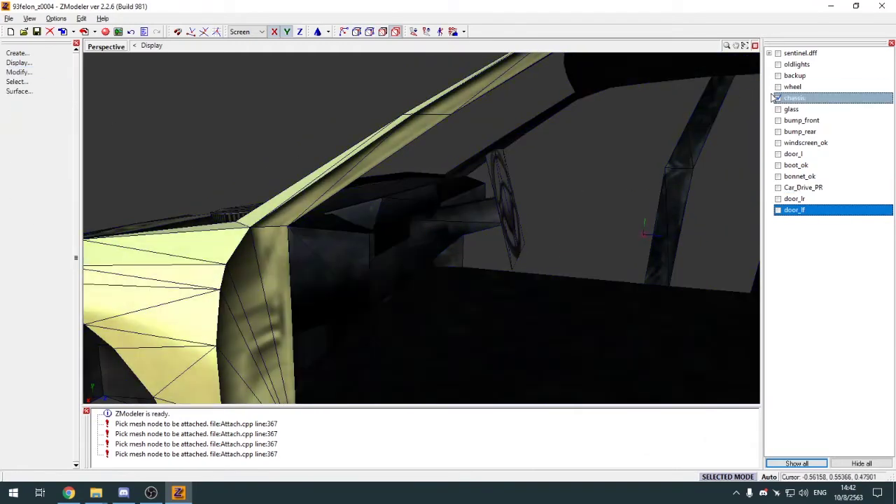
pyautogui.moveTo(423, 182); pyautogui.dragTo(384, 160, button='middle')
pyautogui.press('3')
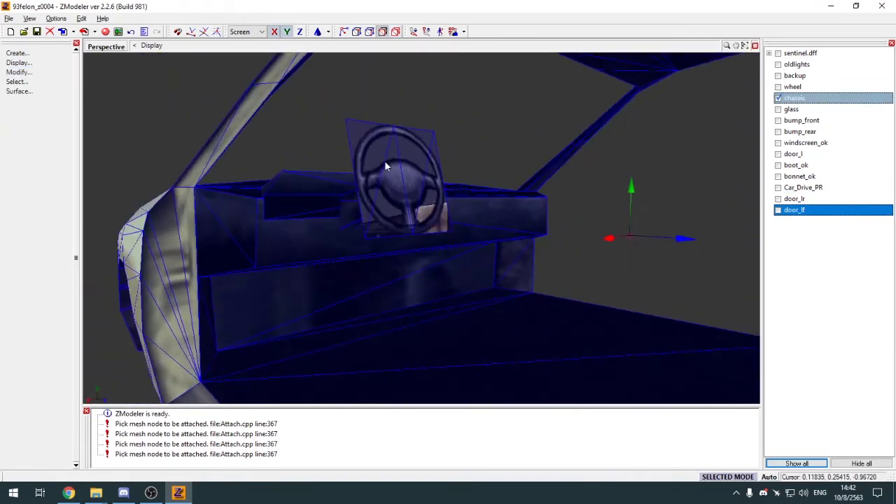
pyautogui.click(381, 158)
pyautogui.click(18, 82)
pyautogui.click(19, 72)
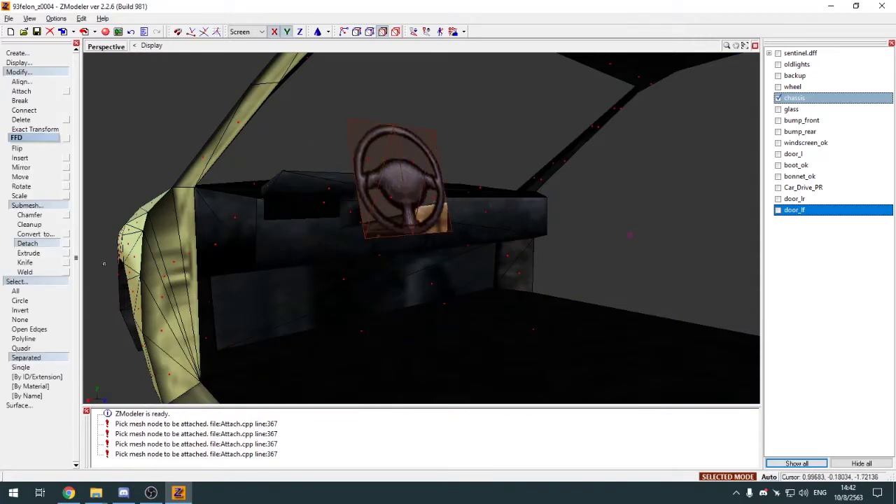
pyautogui.click(66, 243)
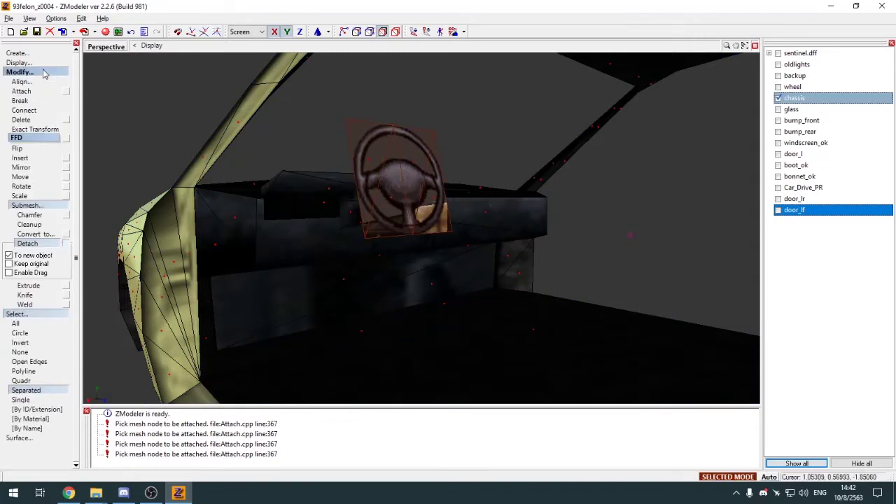
pyautogui.click(19, 72)
pyautogui.click(17, 82)
pyautogui.press('4')
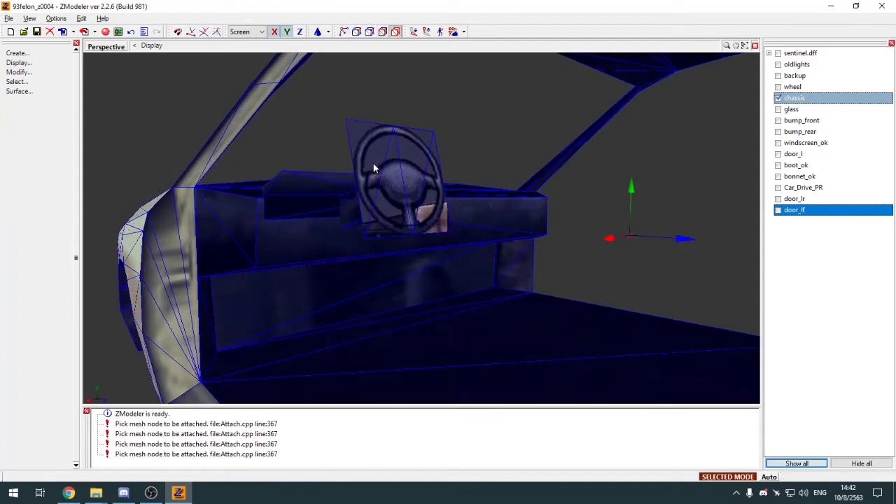
pyautogui.click(176, 61)
# Duplicate the vehiclesteering128 material in the Materials Editor and select the copy at the end of the material list
pyautogui.click(105, 31)
pyautogui.scroll(-5, 602, 168)
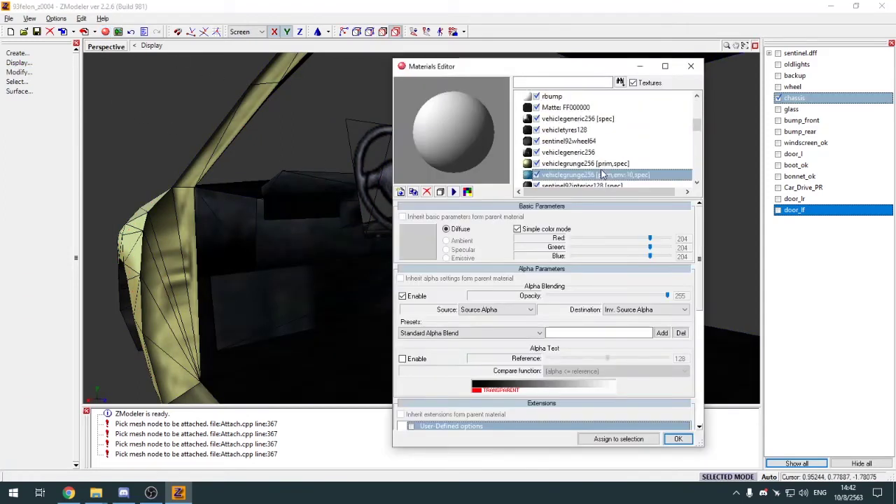
pyautogui.click(618, 156)
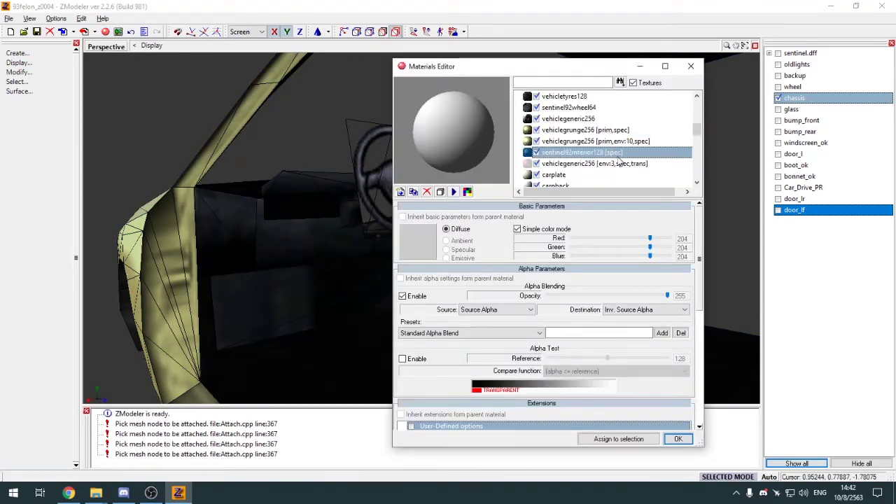
pyautogui.scroll(-5, 619, 161)
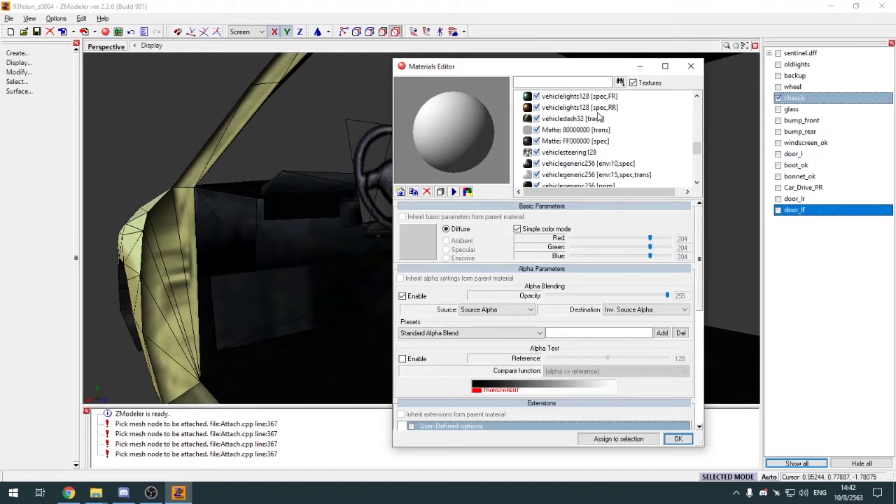
pyautogui.click(592, 152)
pyautogui.click(413, 192)
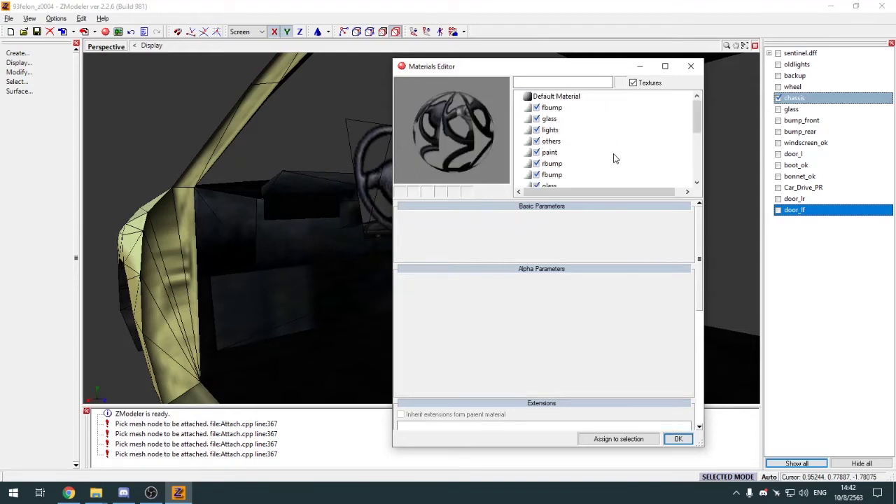
pyautogui.scroll(7, 624, 168)
pyautogui.scroll(-4, 616, 171)
pyautogui.scroll(-5, 589, 149)
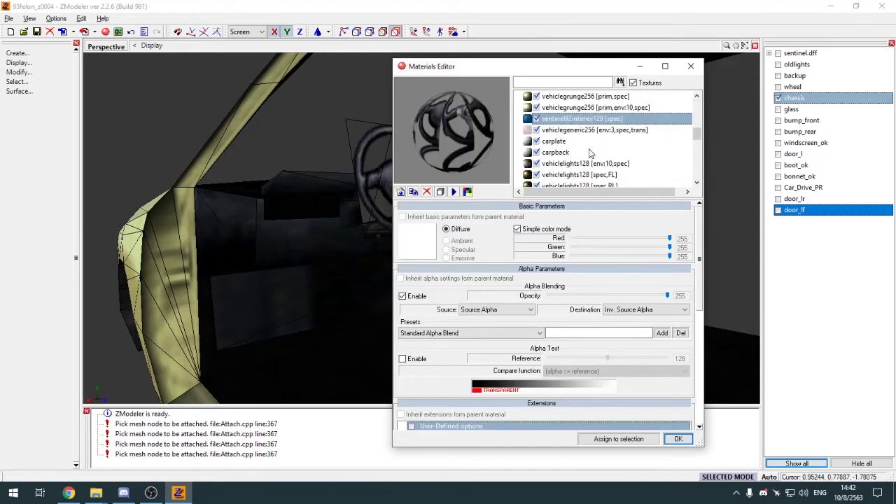
pyautogui.click(599, 119)
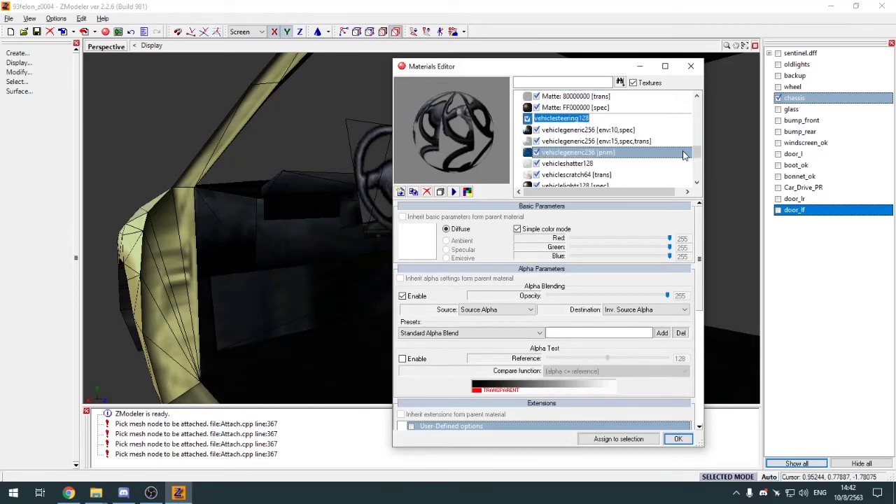
pyautogui.moveTo(697, 159); pyautogui.dragTo(697, 176)
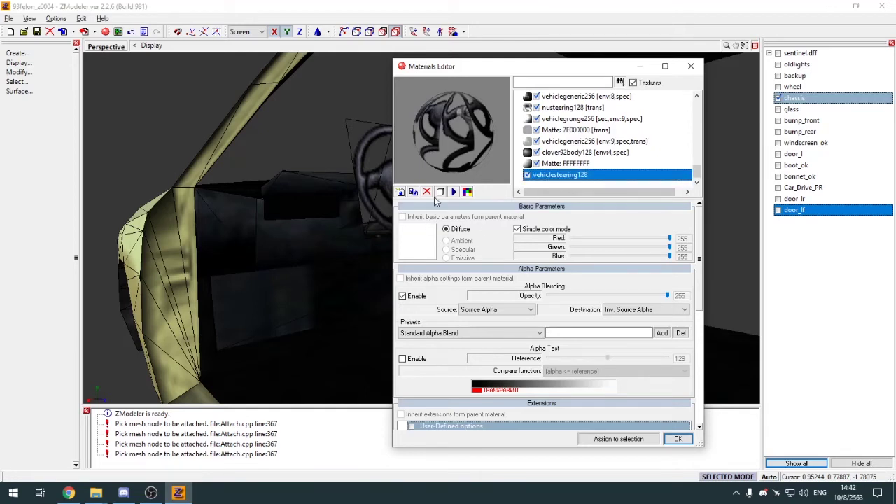
# Select the steering wheel polygons as a separated element and assign the copied vehiclesteering128 material to them
pyautogui.click(363, 144)
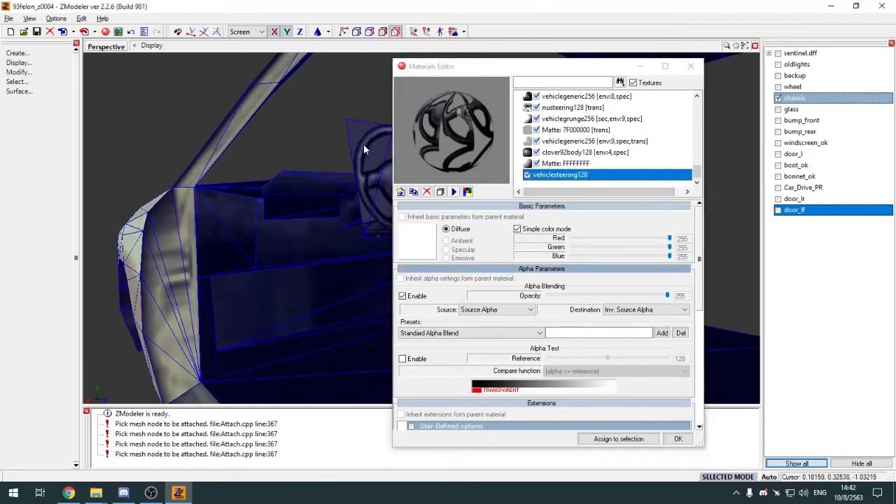
pyautogui.press('3')
pyautogui.press('s')
pyautogui.click(364, 145)
pyautogui.scroll(-3, 362, 146)
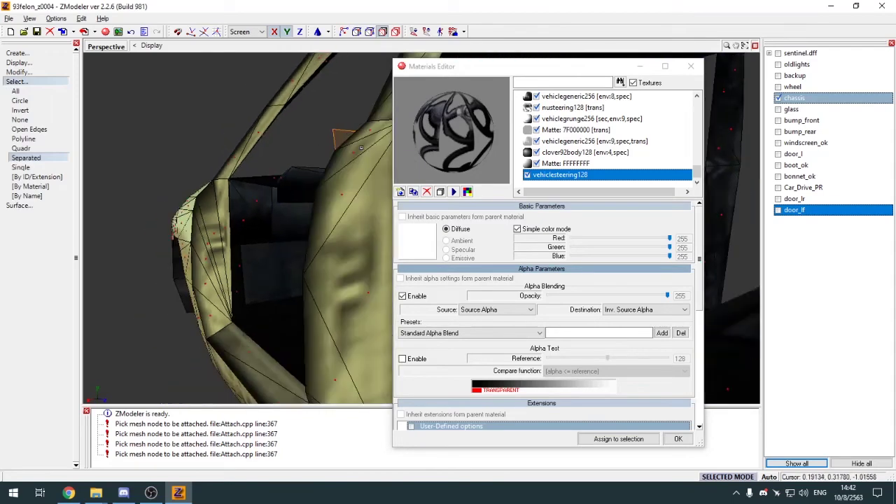
pyautogui.click(619, 439)
pyautogui.scroll(-3, 407, 213)
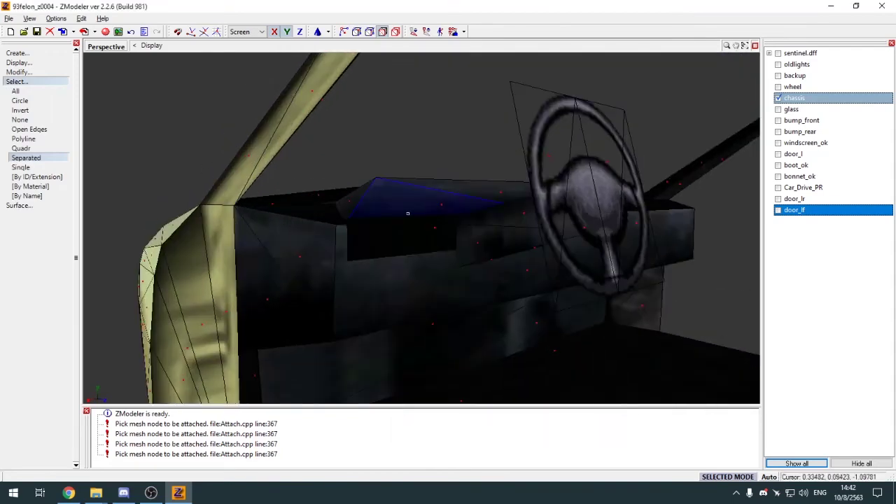
pyautogui.click(25, 82)
# Examine the textured steering wheel and dashboard inside the chassis from several angles
pyautogui.moveTo(301, 161); pyautogui.dragTo(448, 171, button='middle')
pyautogui.press('5')
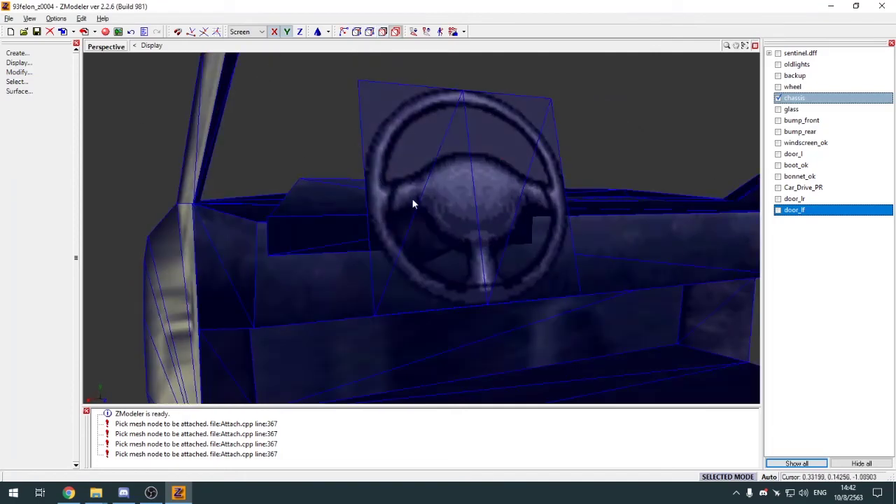
pyautogui.moveTo(413, 204)
pyautogui.mouseDown(button='middle')
pyautogui.moveTo(416, 217)
pyautogui.moveTo(430, 216)
pyautogui.moveTo(400, 208)
pyautogui.mouseUp(button='middle')
pyautogui.scroll(-3, 400, 208)
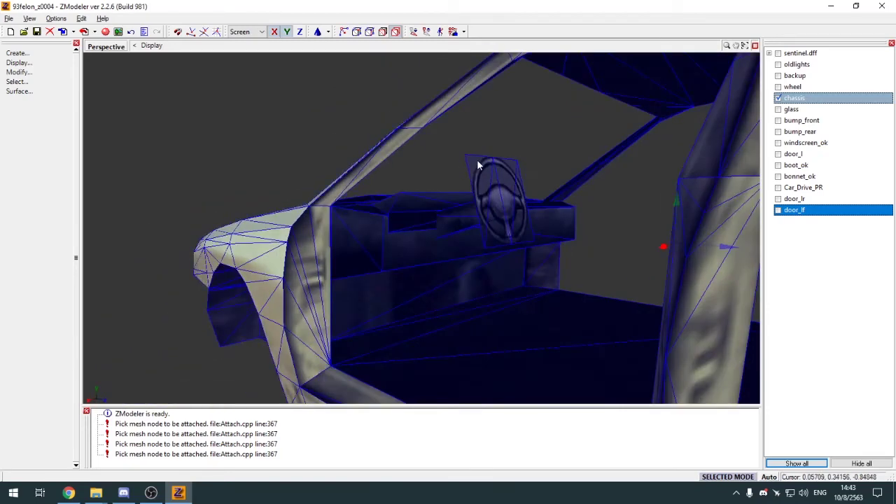
pyautogui.scroll(3, 483, 182)
pyautogui.moveTo(613, 175); pyautogui.dragTo(573, 170, button='middle')
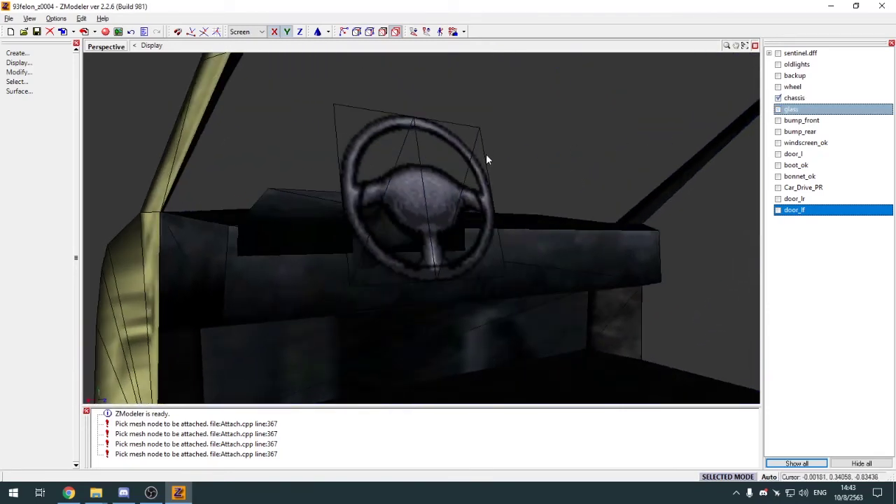
# Isolate the glass object to examine its panes, and return to the chassis interior
pyautogui.click(777, 98)
pyautogui.click(778, 109)
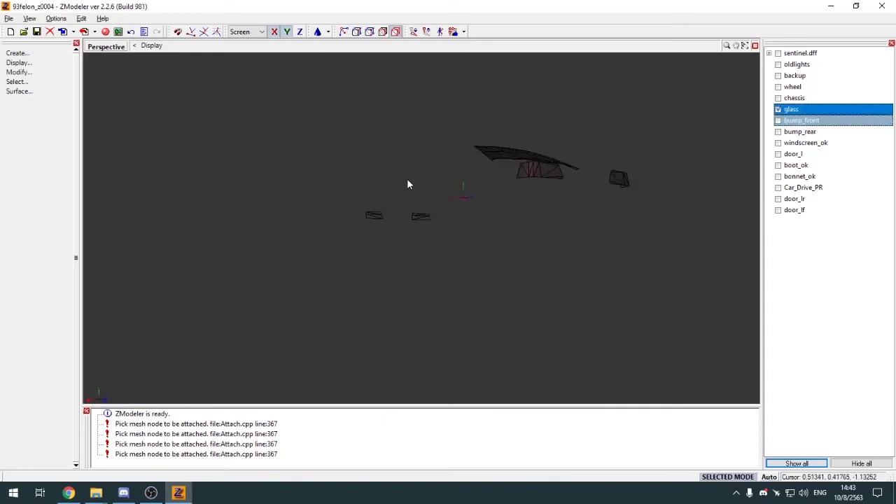
pyautogui.moveTo(407, 179); pyautogui.dragTo(566, 270, button='middle')
pyautogui.scroll(4, 566, 269)
pyautogui.scroll(-4, 529, 176)
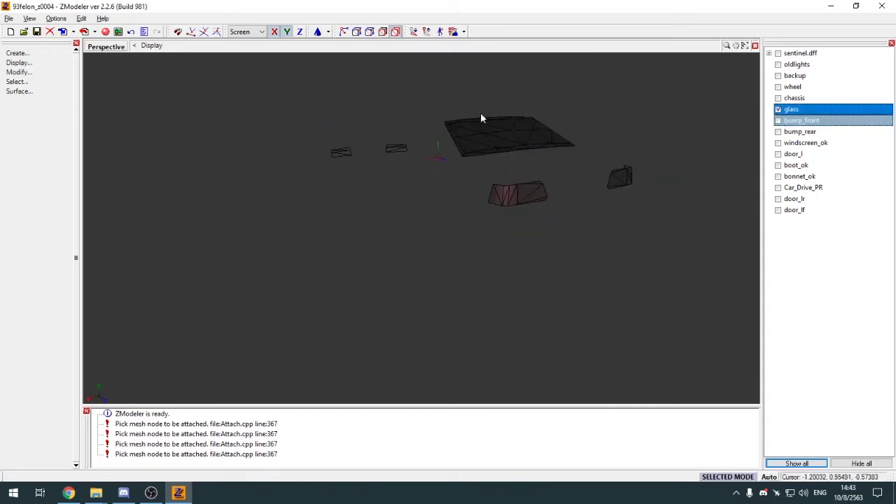
pyautogui.moveTo(481, 118); pyautogui.dragTo(573, 222, button='middle')
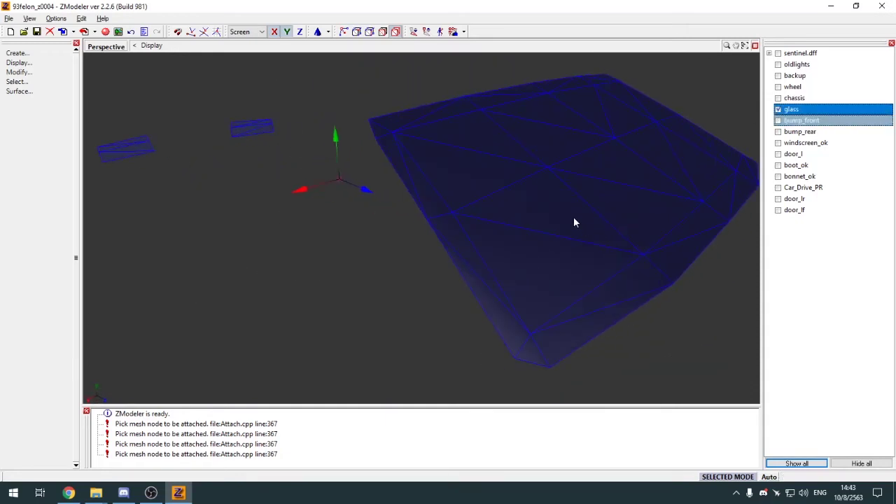
pyautogui.scroll(-3, 570, 216)
pyautogui.click(778, 109)
pyautogui.click(778, 98)
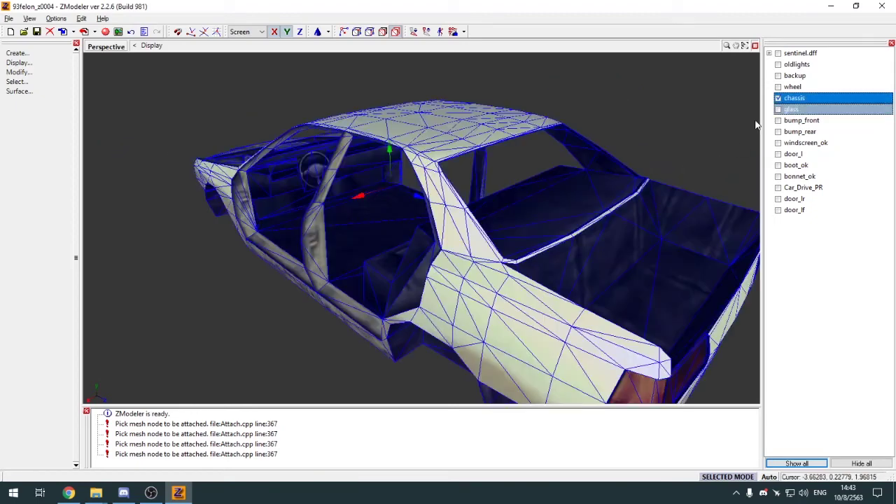
pyautogui.moveTo(700, 133); pyautogui.dragTo(376, 150, button='middle')
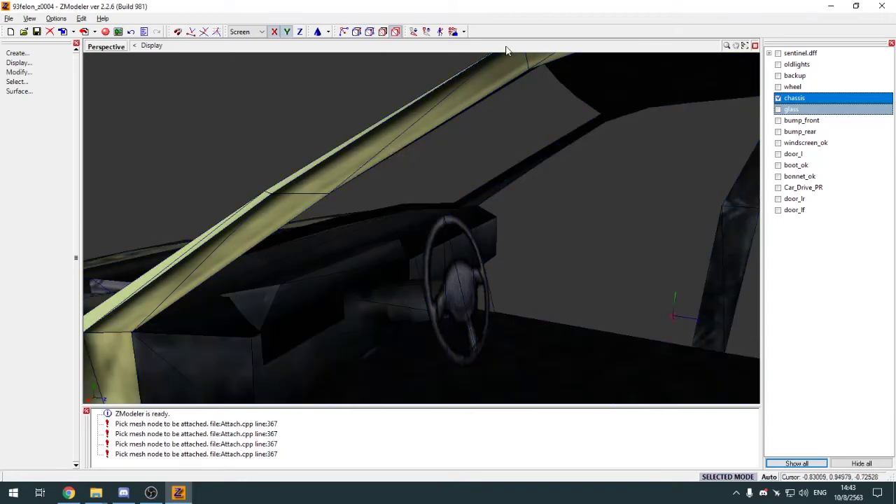
# Show sentinel.dff in place of the chassis and select its centre console polygons as a separated element
pyautogui.click(777, 99)
pyautogui.click(778, 53)
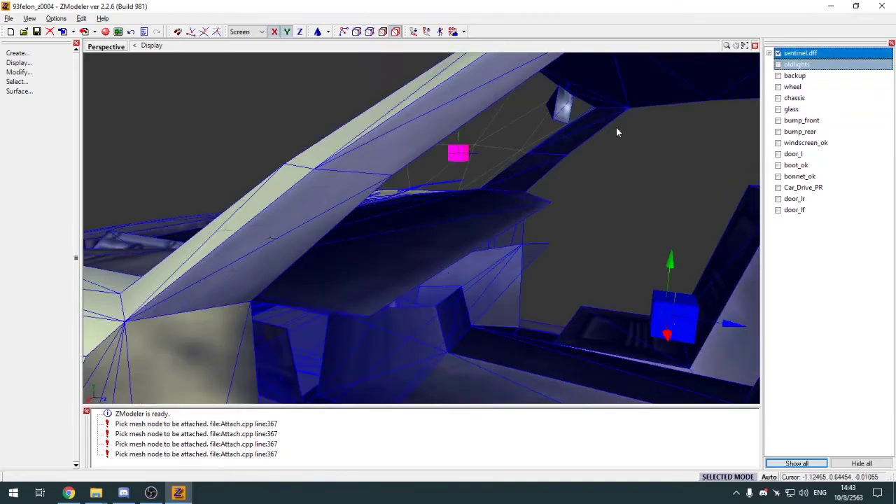
pyautogui.press('3')
pyautogui.moveTo(440, 328); pyautogui.dragTo(539, 336, button='middle')
pyautogui.press('e')
pyautogui.click(423, 314)
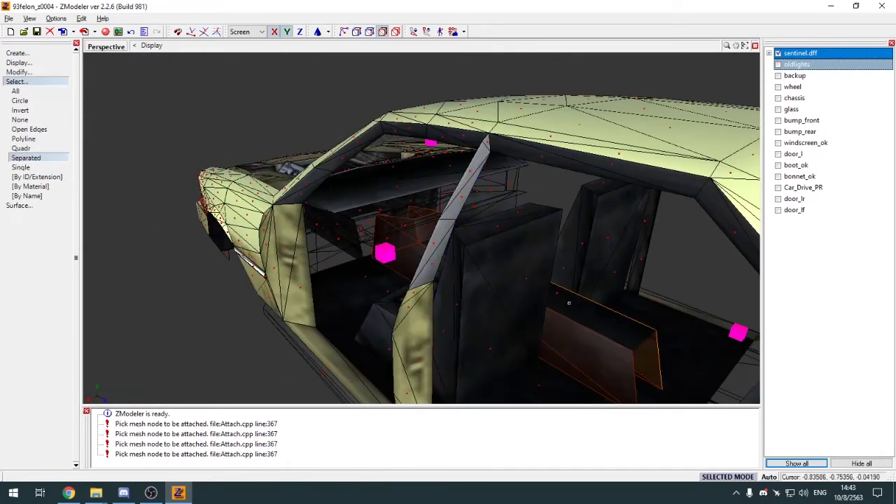
# Detach the selected centre console to a new object in selected mode and expand the sentinel.dff hierarchy
pyautogui.moveTo(434, 294); pyautogui.dragTo(495, 248, button='middle')
pyautogui.scroll(3, 495, 249)
pyautogui.press('d')
pyautogui.press('space')
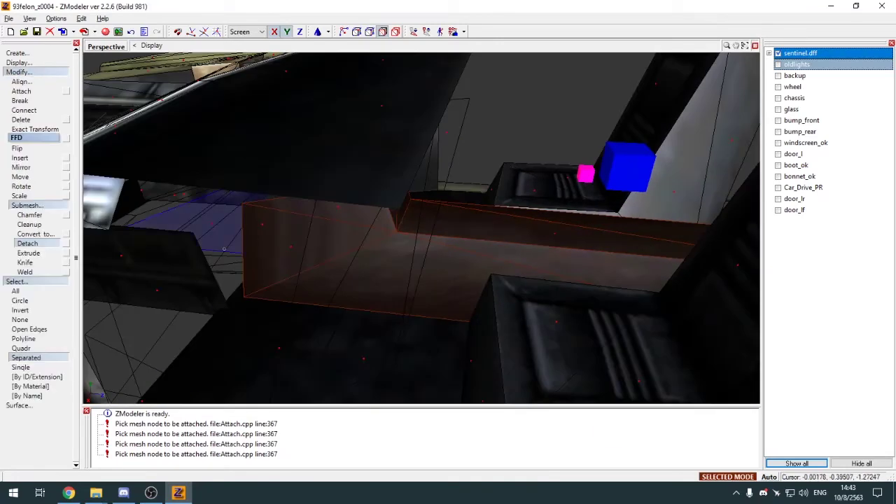
pyautogui.click(65, 244)
pyautogui.click(451, 138)
pyautogui.click(768, 53)
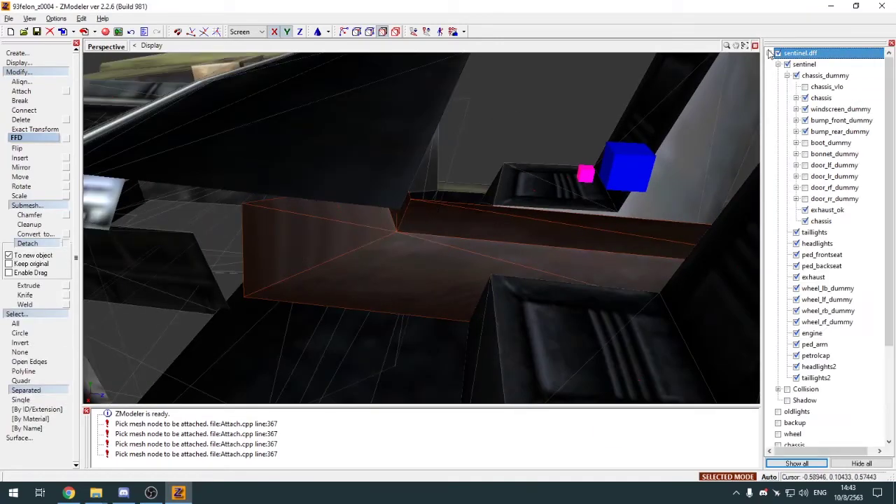
# Move the detached centre console out of the sentinel.dff hierarchy, hide sentinel.dff and leave selected mode
pyautogui.scroll(-4, 819, 160)
pyautogui.moveTo(842, 98); pyautogui.dragTo(812, 446)
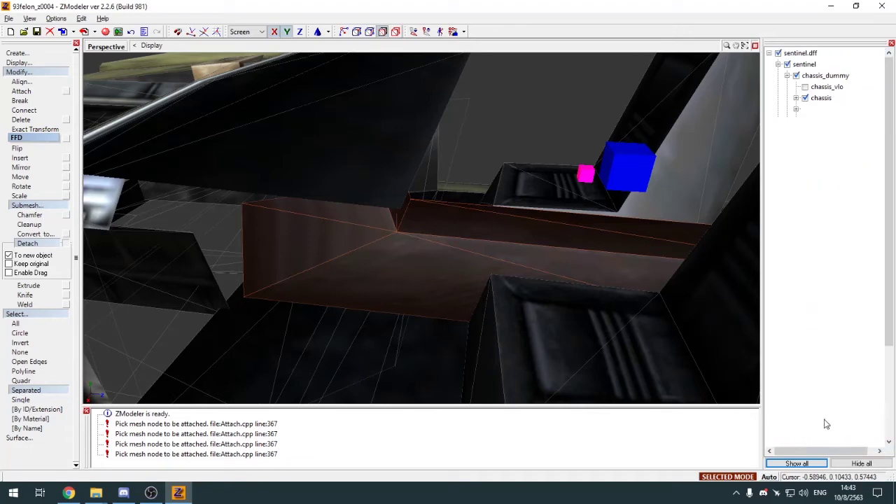
pyautogui.click(769, 53)
pyautogui.click(778, 54)
pyautogui.click(21, 82)
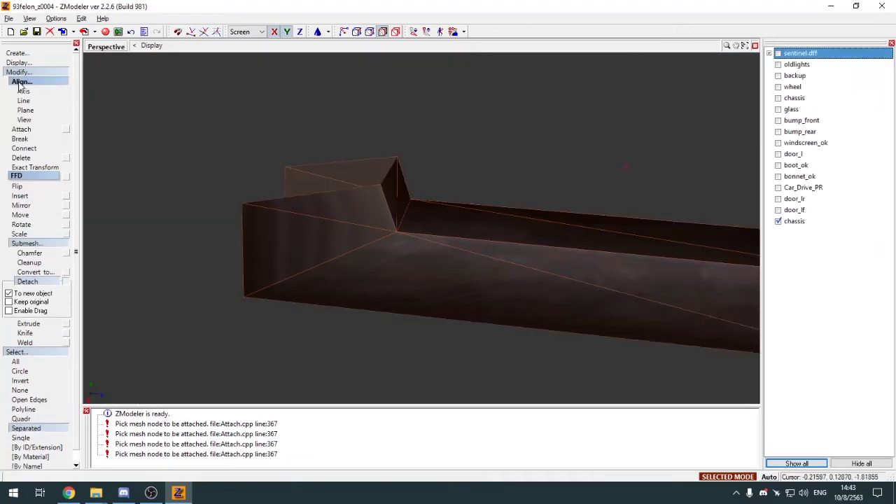
pyautogui.click(19, 73)
pyautogui.click(19, 82)
pyautogui.press('space')
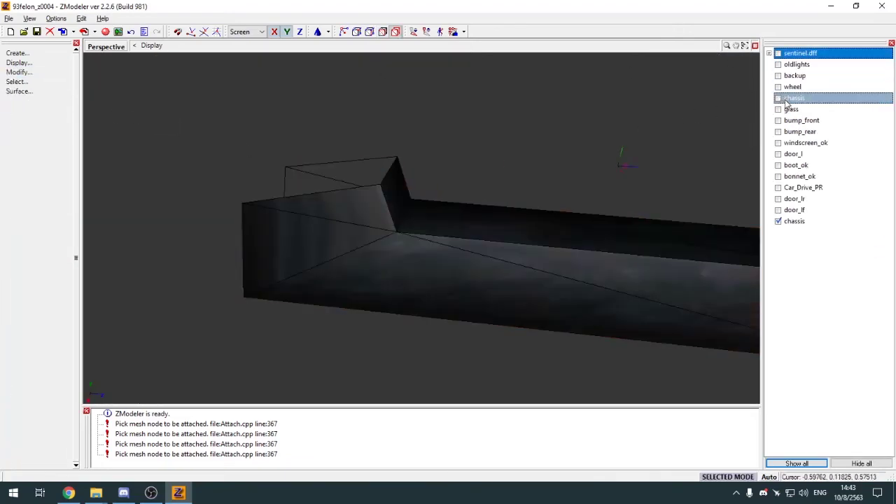
# Show the main chassis and move the centre console's vertices in the side view to fit the console to the cabin floor
pyautogui.click(779, 98)
pyautogui.moveTo(566, 213); pyautogui.dragTo(525, 166, button='middle')
pyautogui.press('1')
pyautogui.click(480, 189)
pyautogui.hotkey('alt', 'w')
pyautogui.press('q')
pyautogui.scroll(1, 548, 148)
pyautogui.moveTo(582, 92); pyautogui.dragTo(665, 157)
pyautogui.press('m')
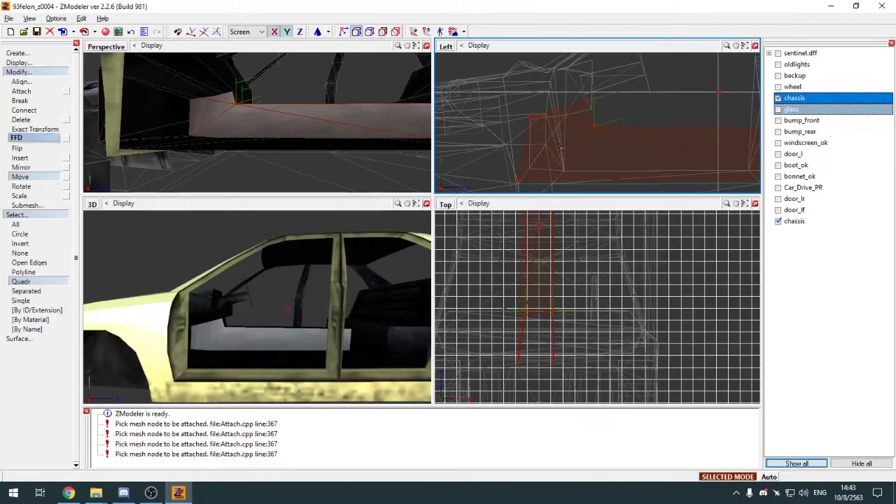
pyautogui.scroll(-5, 549, 146)
pyautogui.scroll(3, 643, 137)
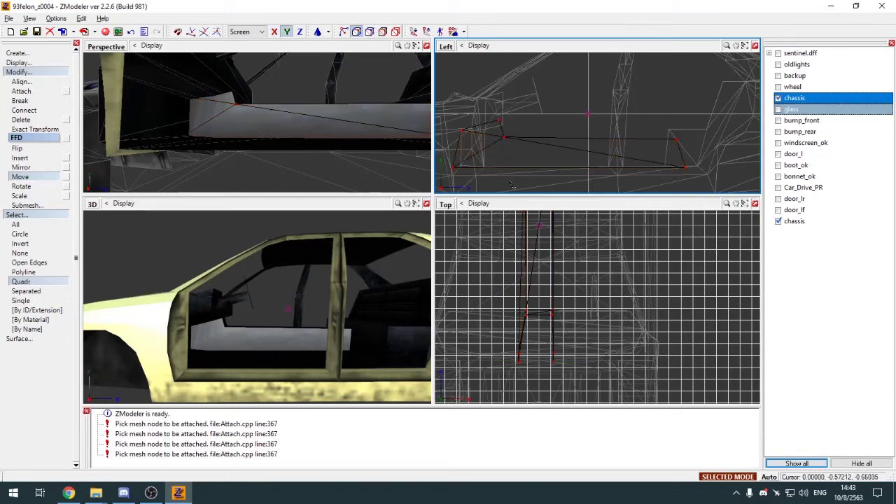
# Return to the single perspective view and examine the centre console's fit inside the cabin
pyautogui.click(427, 46)
pyautogui.click(20, 63)
pyautogui.click(20, 63)
pyautogui.click(20, 72)
pyautogui.click(19, 81)
pyautogui.moveTo(259, 154); pyautogui.dragTo(507, 173, button='middle')
pyautogui.scroll(-3, 266, 170)
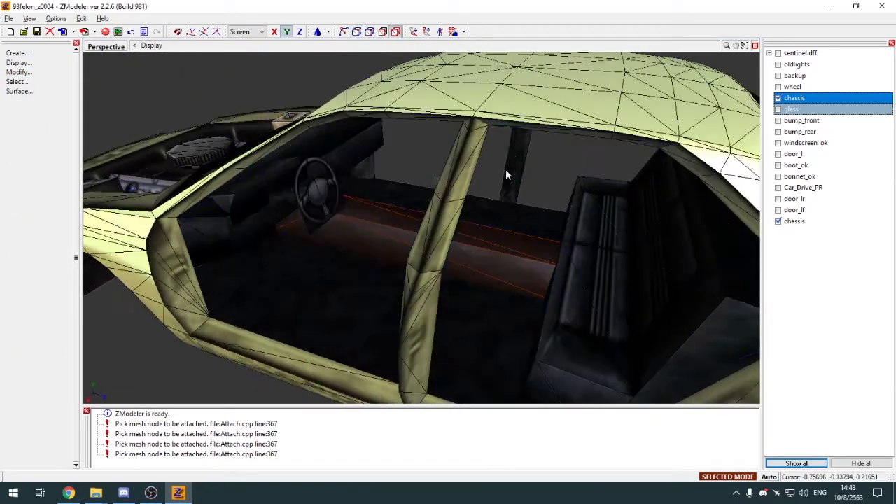
# Isolate the centre console and assign the sentinel92interior128 material to it
pyautogui.press('4')
pyautogui.click(777, 99)
pyautogui.press('space')
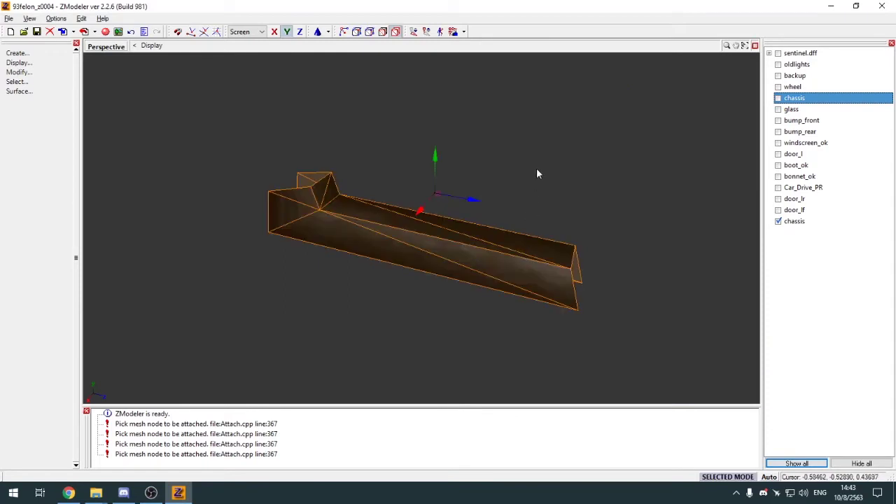
pyautogui.press('e')
pyautogui.scroll(-6, 550, 166)
pyautogui.click(601, 165)
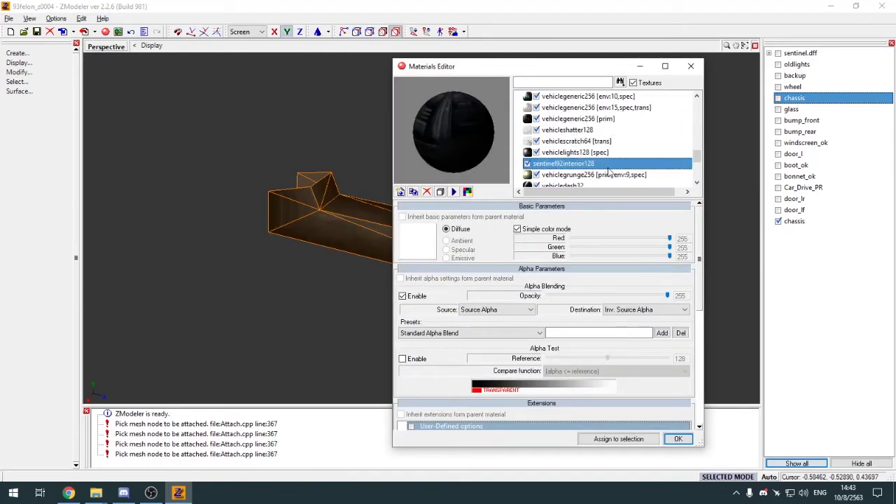
pyautogui.click(649, 439)
# Attach the centre console to the main chassis object
pyautogui.press('a')
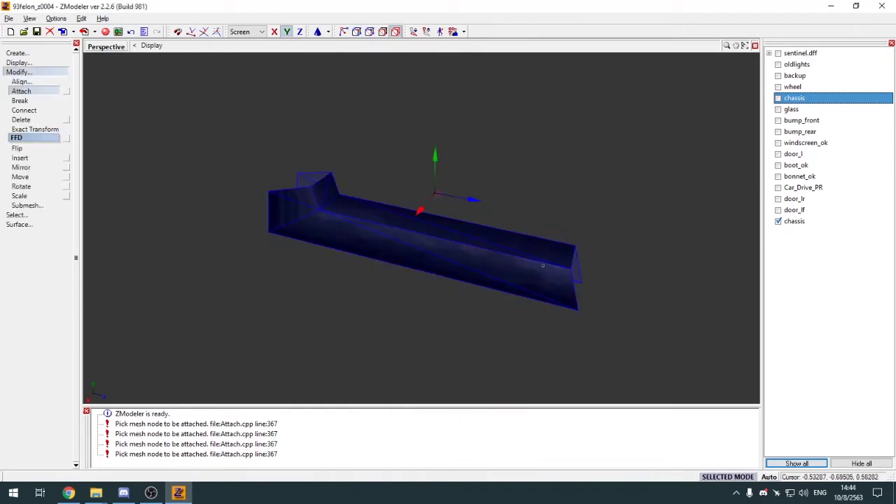
pyautogui.click(528, 262)
pyautogui.click(778, 98)
pyautogui.click(306, 117)
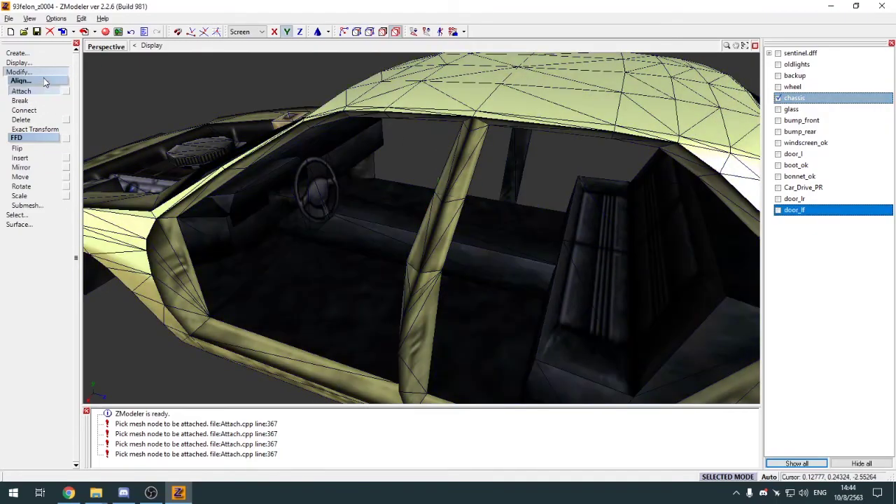
pyautogui.click(41, 72)
pyautogui.moveTo(392, 222); pyautogui.dragTo(483, 225, button='middle')
# Show sentinel.dff in place of the chassis and select its front seat polygons as separated elements
pyautogui.click(778, 98)
pyautogui.click(798, 54)
pyautogui.click(778, 53)
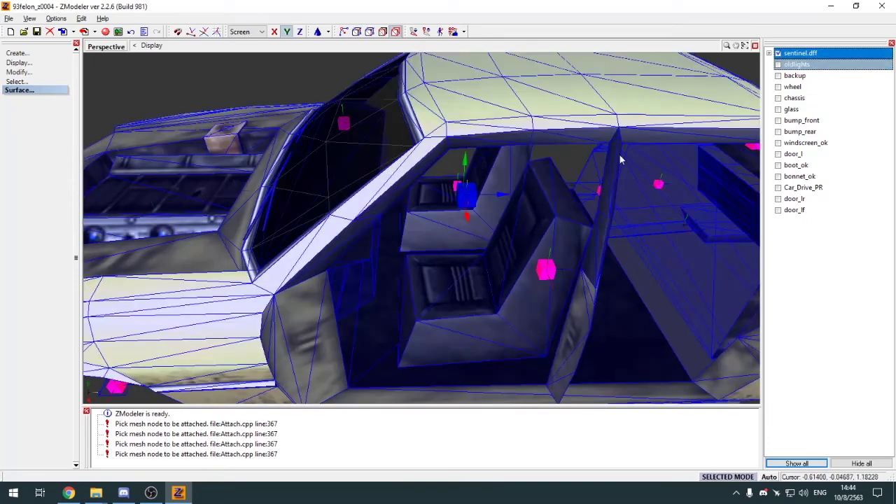
pyautogui.press('4')
pyautogui.moveTo(468, 246); pyautogui.dragTo(480, 302, button='middle')
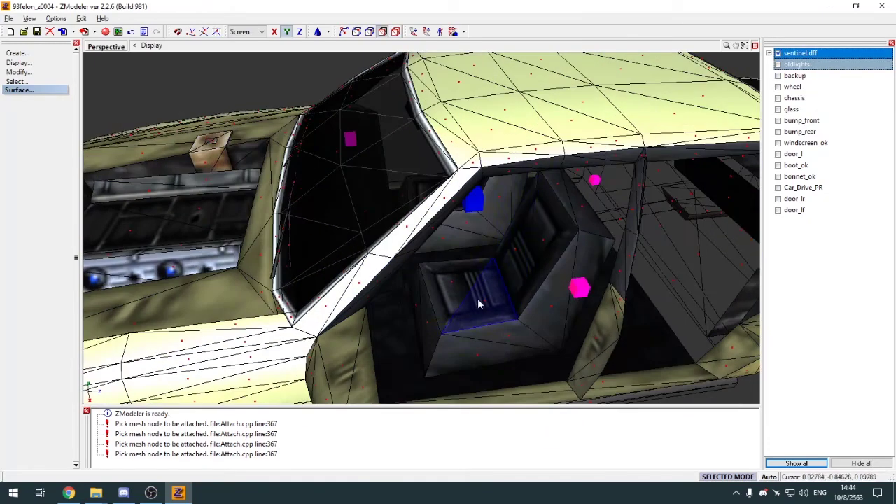
pyautogui.press('e')
pyautogui.click(528, 356)
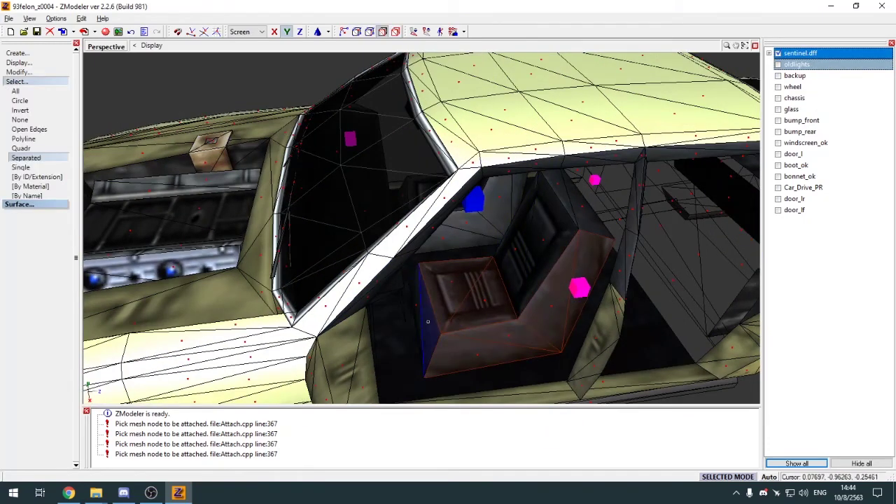
pyautogui.moveTo(428, 322); pyautogui.dragTo(472, 242, button='middle')
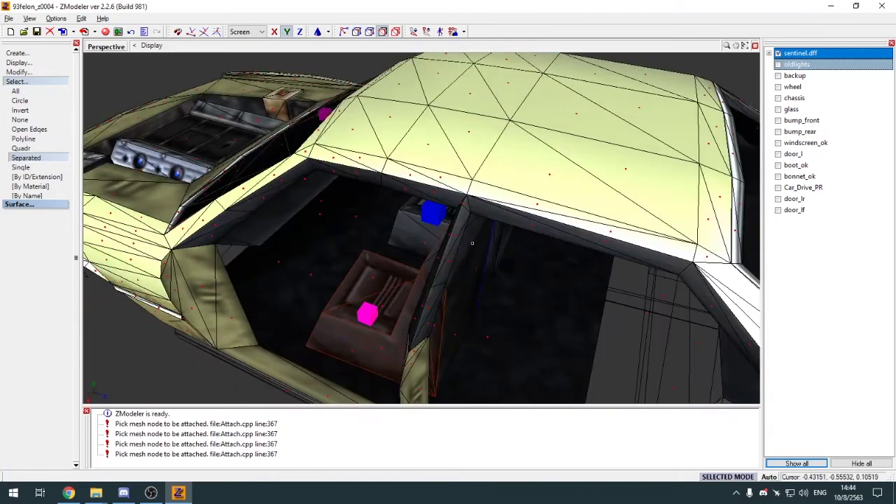
pyautogui.moveTo(476, 275); pyautogui.dragTo(467, 240, button='middle')
pyautogui.moveTo(392, 293); pyautogui.dragTo(357, 302, button='middle')
# Detach the selected front seat to a new object outside the sentinel.dff hierarchy, and hide sentinel.dff
pyautogui.press('d')
pyautogui.click(22, 245)
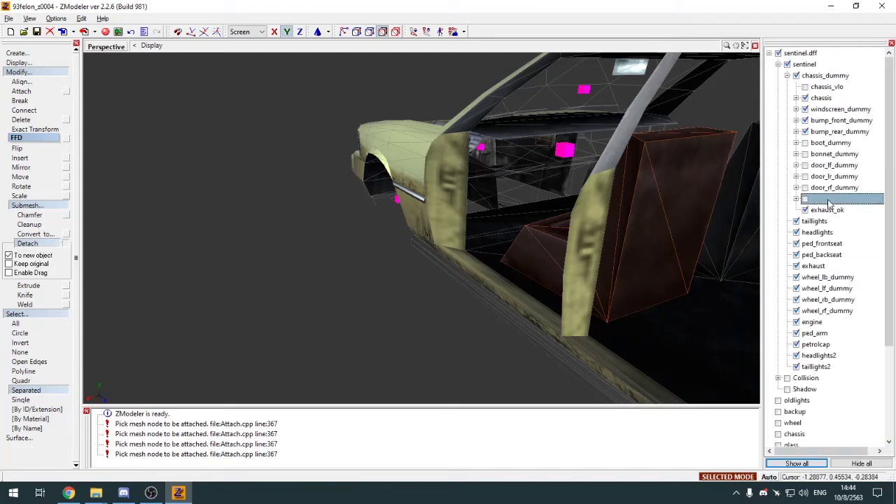
pyautogui.click(799, 54)
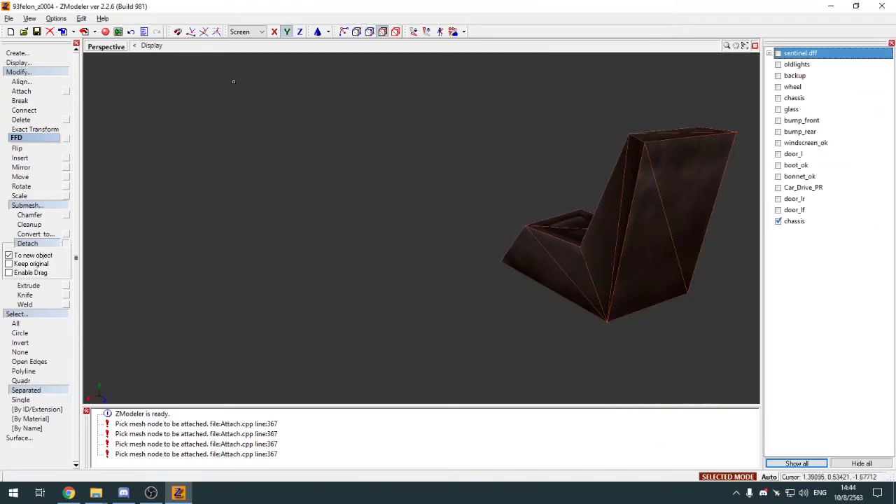
pyautogui.click(17, 71)
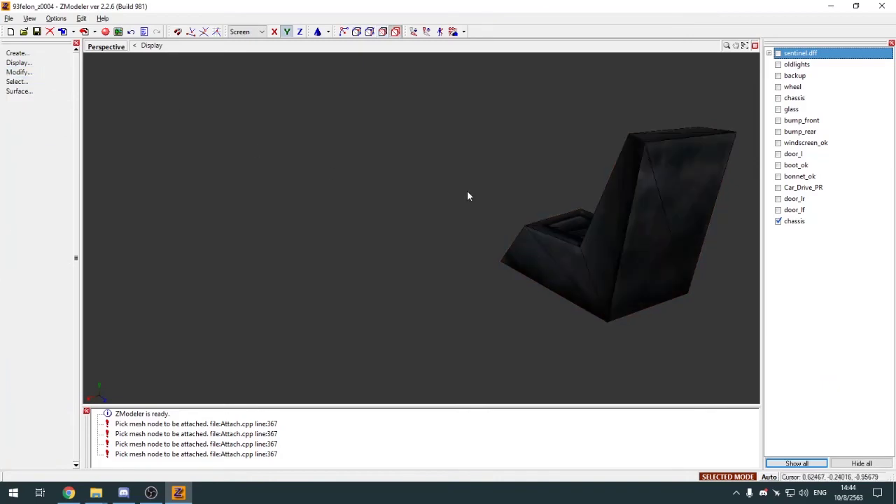
# Show the main chassis with the seat in the four-view layout and move the seat into place in the side view
pyautogui.moveTo(467, 194); pyautogui.dragTo(554, 201, button='middle')
pyautogui.hotkey('alt', 'w')
pyautogui.press('space')
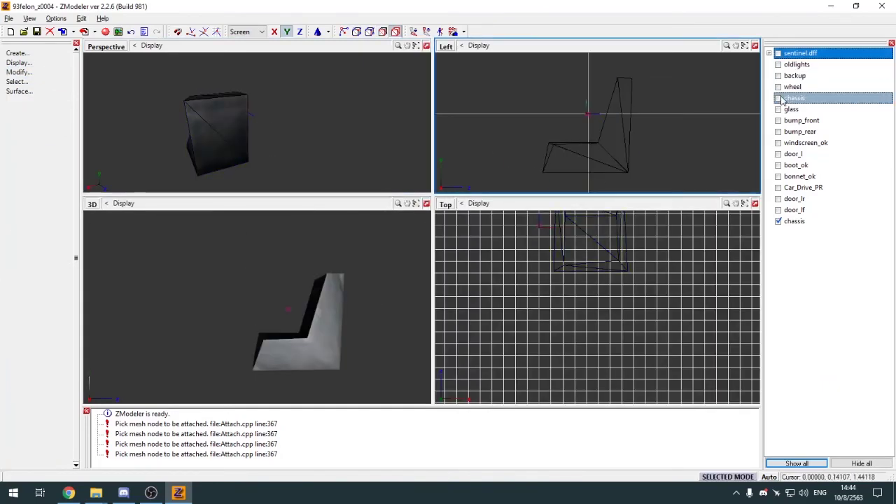
pyautogui.click(778, 98)
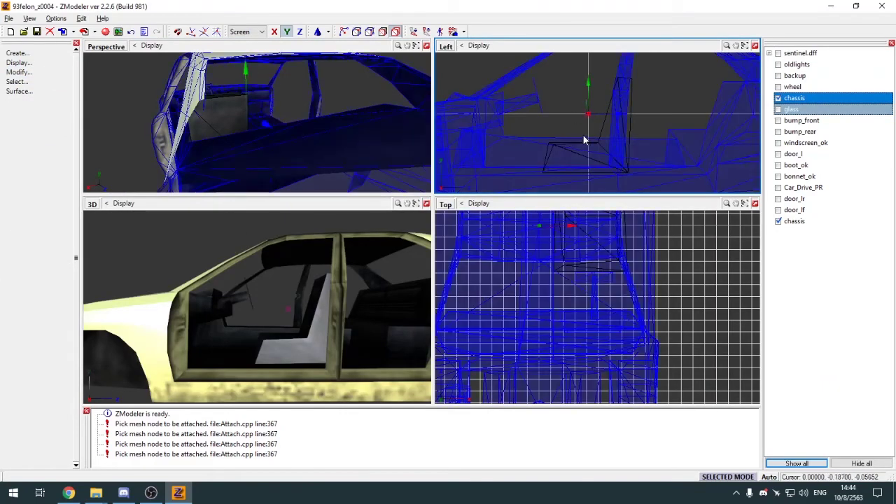
pyautogui.click(606, 130)
pyautogui.press('m')
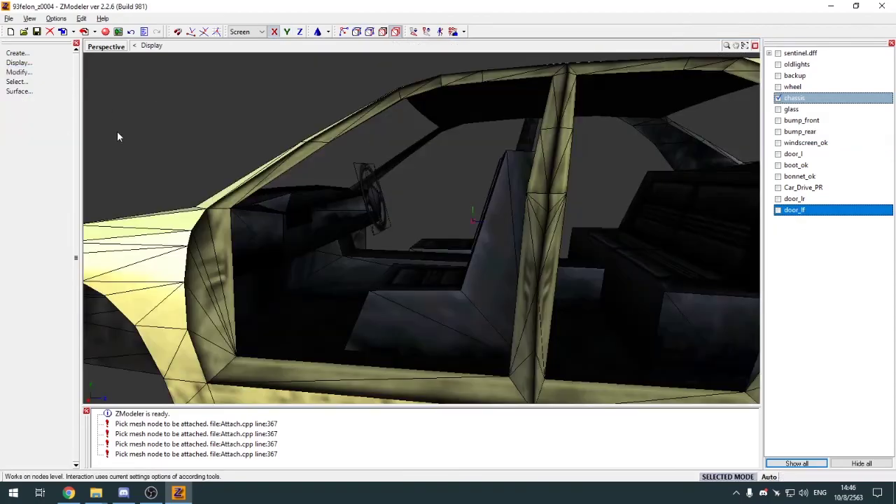
# Show sentinel.dff in place of the chassis and select its rear-view mirror polygons as a separated element
pyautogui.moveTo(117, 136); pyautogui.dragTo(300, 219, button='middle')
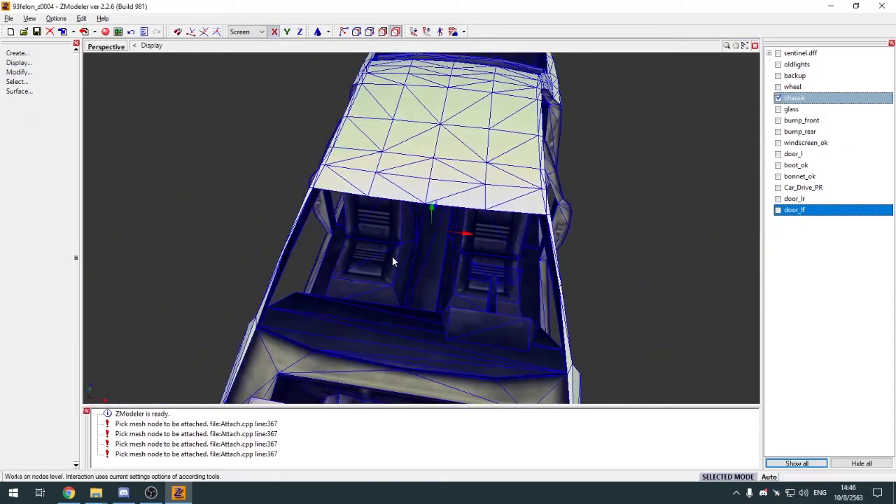
pyautogui.moveTo(392, 261); pyautogui.dragTo(334, 197, button='middle')
pyautogui.scroll(3, 363, 196)
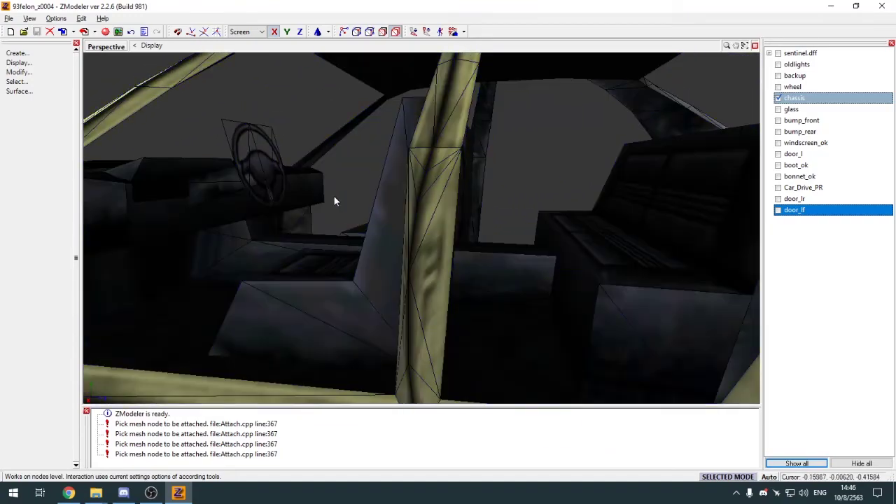
pyautogui.click(777, 98)
pyautogui.click(778, 53)
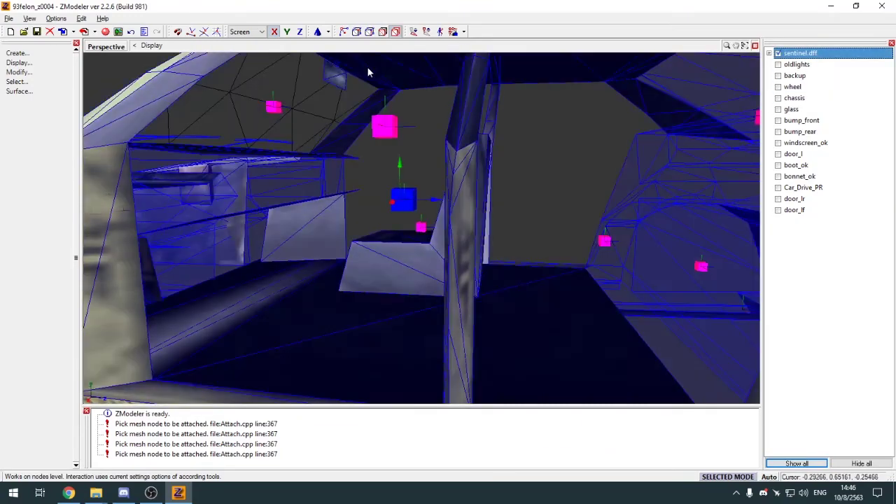
pyautogui.press('3')
pyautogui.press('s')
pyautogui.moveTo(335, 75); pyautogui.dragTo(526, 99, button='middle')
pyautogui.scroll(3, 350, 85)
pyautogui.moveTo(559, 99); pyautogui.dragTo(396, 136, button='middle')
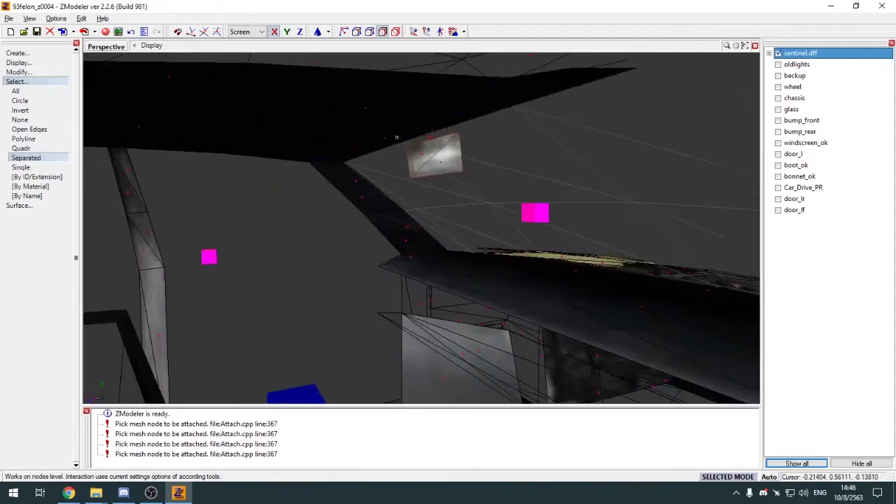
# Detach the selected rear-view mirror to a new object in selected mode
pyautogui.press('f')
pyautogui.press('space')
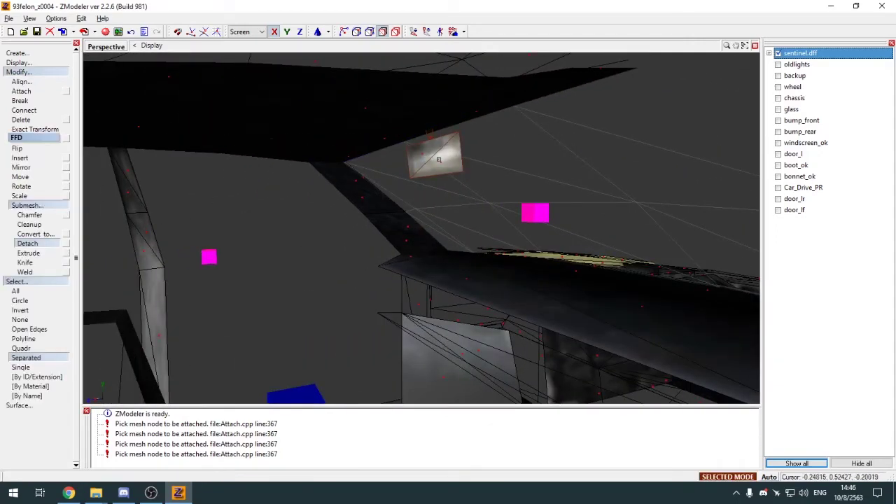
pyautogui.click(68, 245)
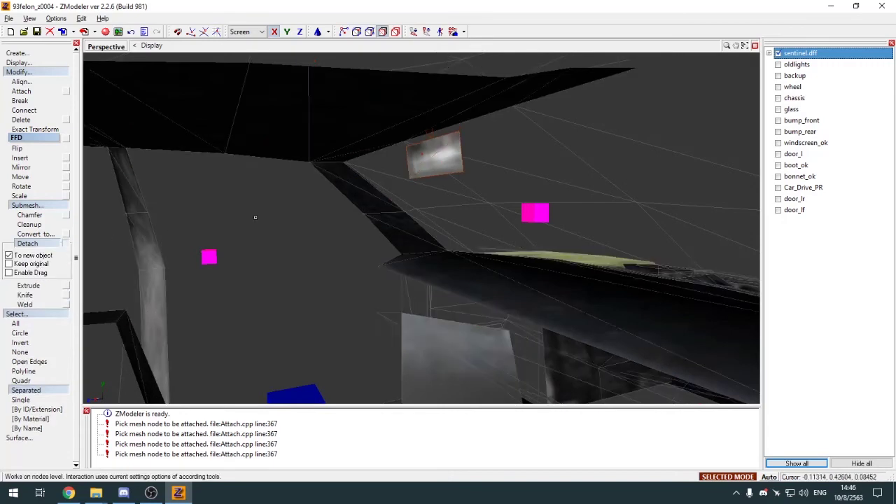
# Move the detached rear-view mirror out of the sentinel.dff hierarchy and hide sentinel.dff
pyautogui.click(769, 53)
pyautogui.click(821, 220)
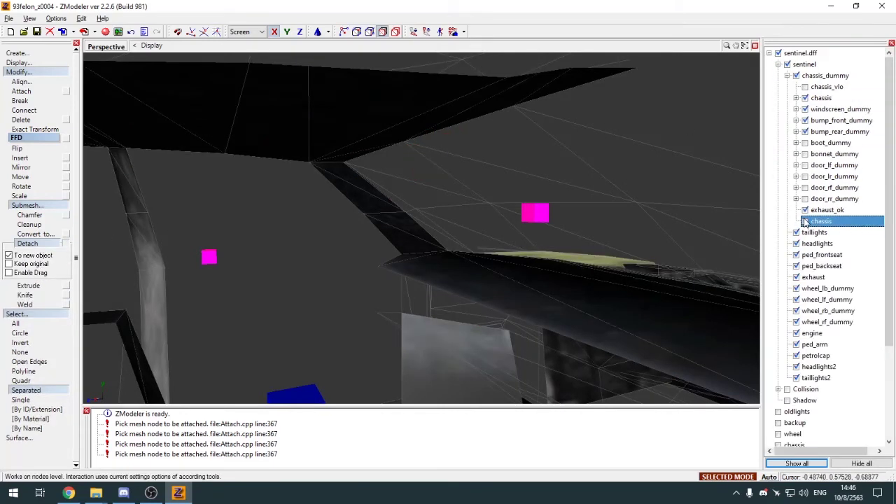
pyautogui.scroll(-4, 806, 148)
pyautogui.moveTo(820, 98); pyautogui.dragTo(812, 449)
pyautogui.click(19, 72)
pyautogui.click(17, 83)
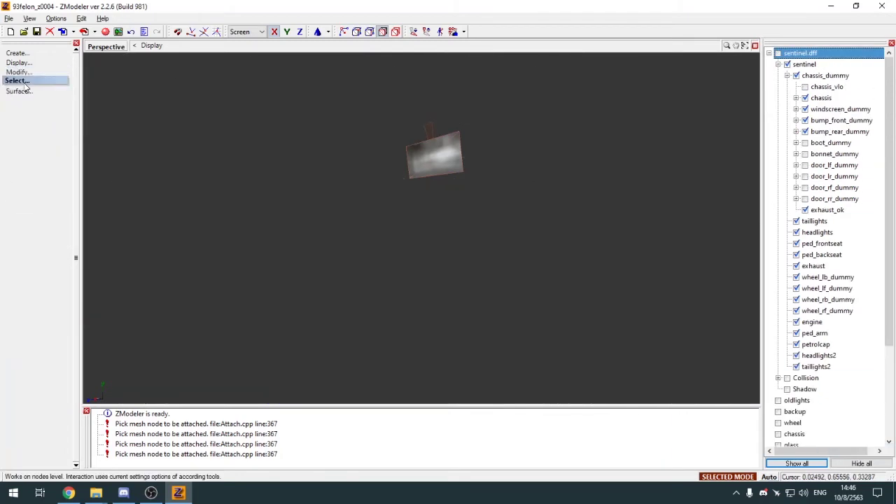
# Show the main chassis and move the rear-view mirror to the front edge of the roof in the side view
pyautogui.moveTo(301, 203); pyautogui.dragTo(390, 210, button='middle')
pyautogui.press('5')
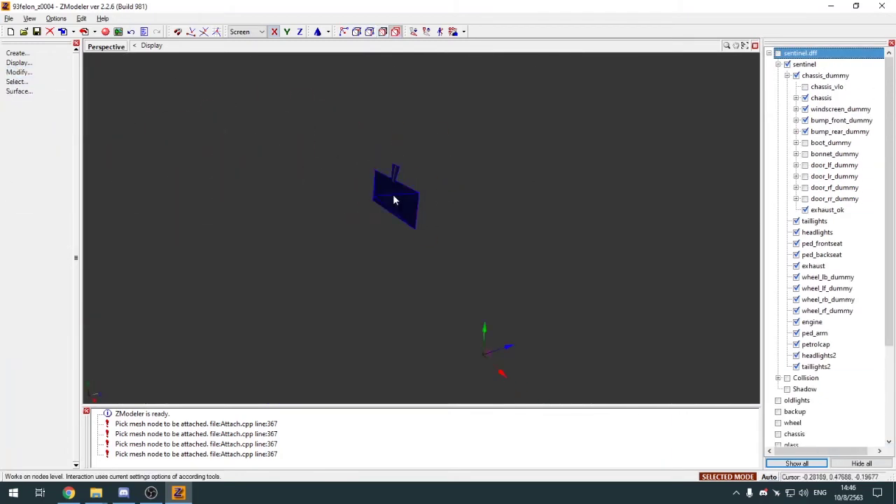
pyautogui.press('space')
pyautogui.click(755, 46)
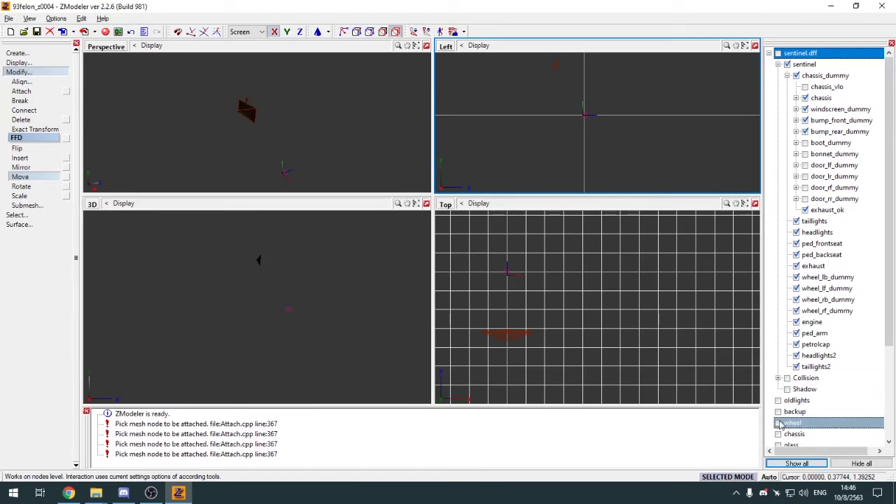
pyautogui.click(778, 434)
pyautogui.click(795, 434)
pyautogui.scroll(3, 571, 82)
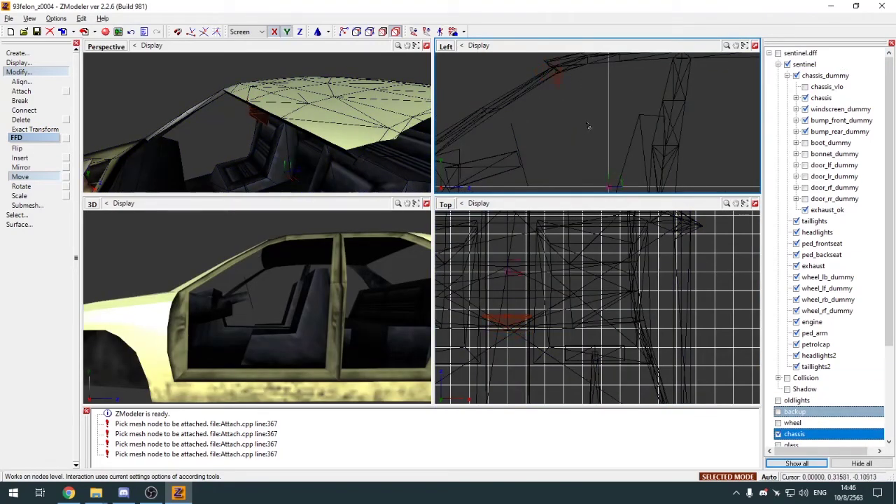
pyautogui.click(426, 46)
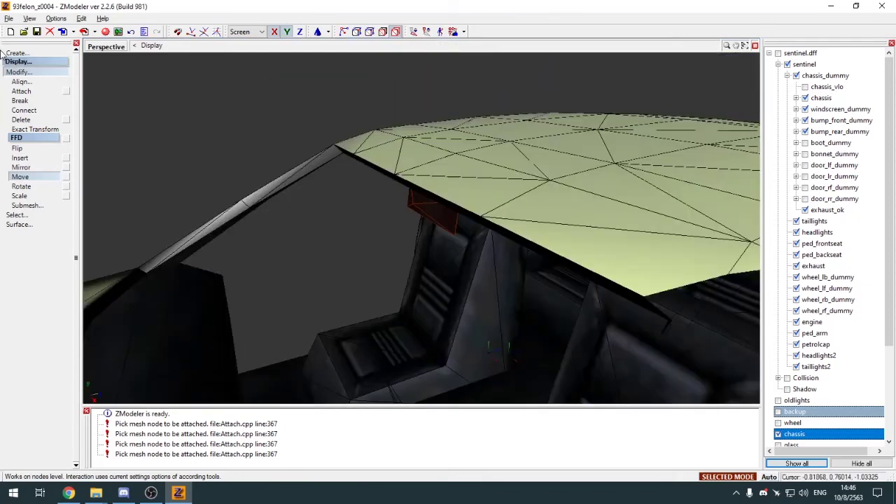
pyautogui.click(20, 72)
pyautogui.moveTo(266, 182); pyautogui.dragTo(165, 133, button='middle')
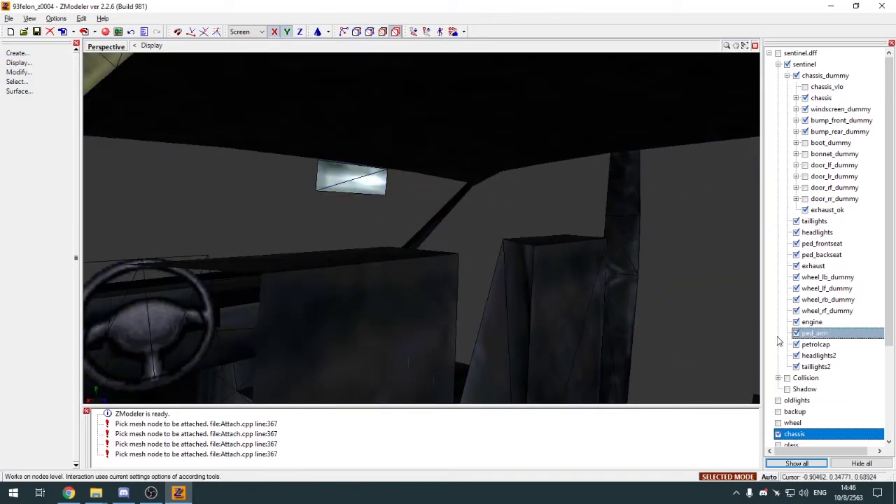
# Isolate the rear-view mirror and select its polygons that use the sentinel92interior128 [spec] material
pyautogui.scroll(-4, 806, 315)
pyautogui.click(778, 312)
pyautogui.moveTo(495, 187); pyautogui.dragTo(619, 202, button='middle')
pyautogui.press('3')
pyautogui.click(240, 252)
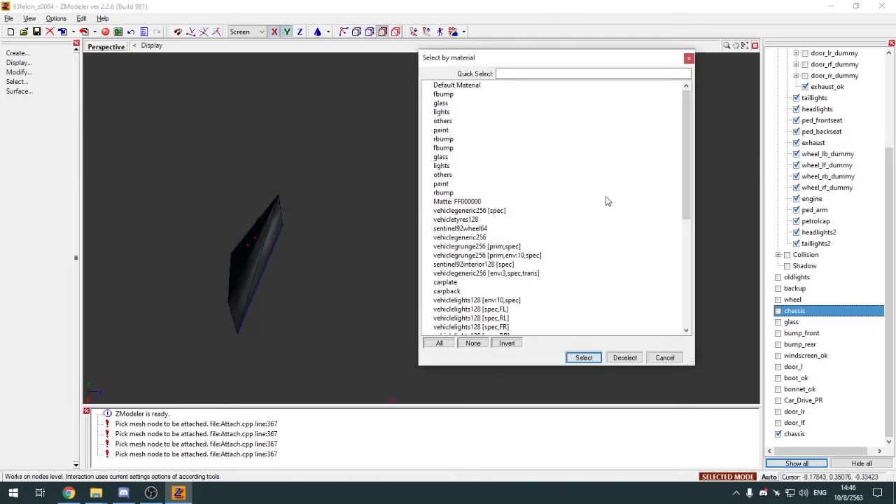
pyautogui.click(514, 267)
pyautogui.click(584, 358)
# Assign the sentinel92interior128 material to the selected mirror polygons and check the polygon properties of the mirror face
pyautogui.moveTo(499, 297); pyautogui.dragTo(555, 290, button='middle')
pyautogui.press('e')
pyautogui.scroll(-5, 571, 164)
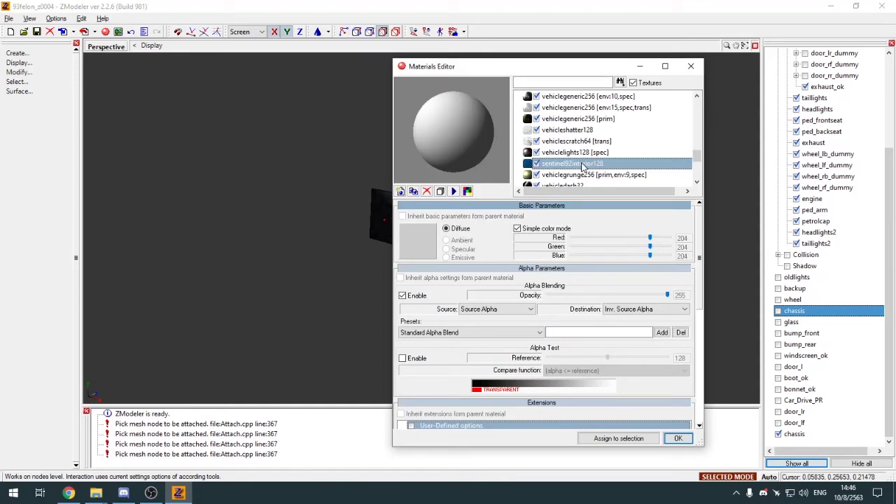
pyautogui.click(582, 165)
pyautogui.click(618, 438)
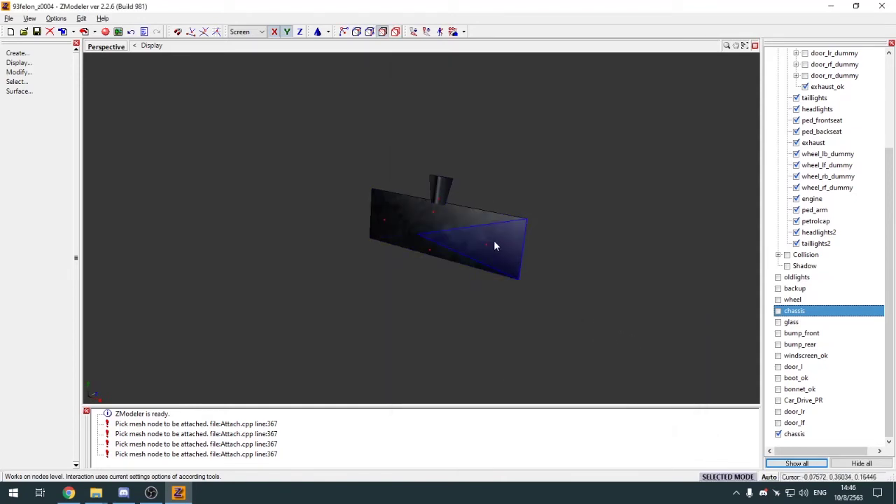
pyautogui.rightClick(476, 245)
pyautogui.click(465, 238)
pyautogui.click(305, 213)
pyautogui.click(301, 211)
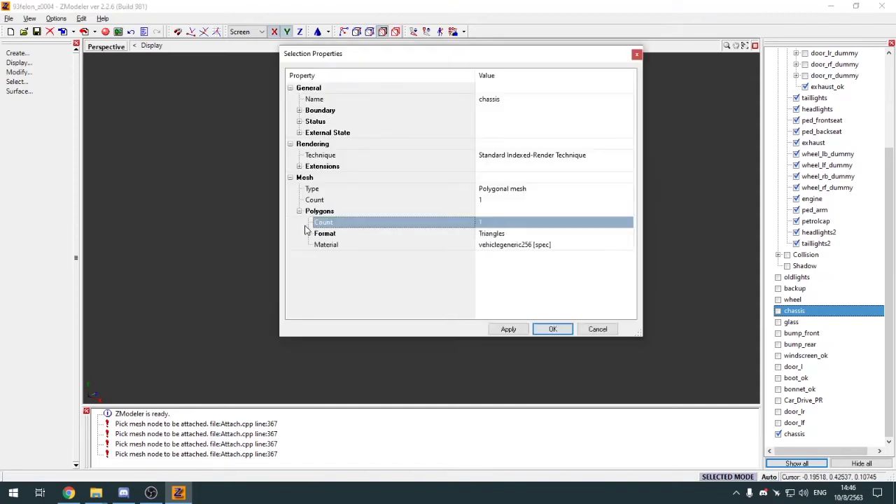
pyautogui.click(636, 55)
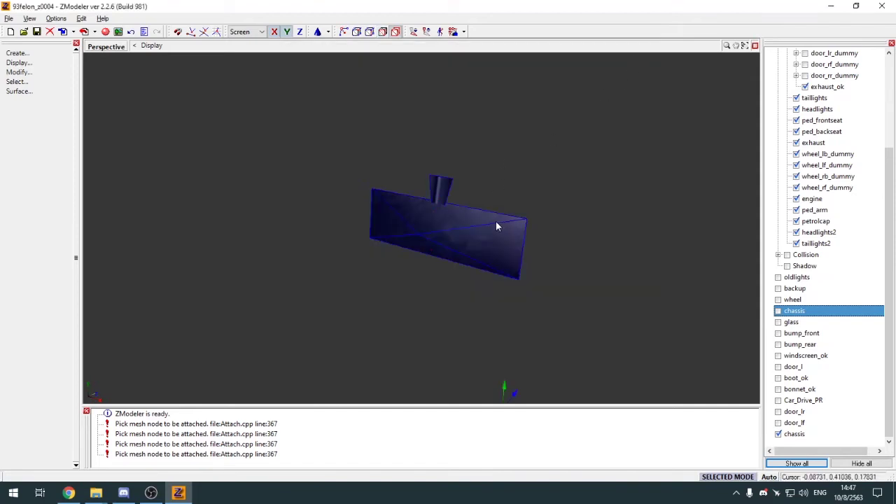
# Show the main chassis and attach the rear-view mirror to it
pyautogui.moveTo(496, 222); pyautogui.dragTo(337, 224, button='middle')
pyautogui.press('a')
pyautogui.click(333, 225)
pyautogui.click(777, 311)
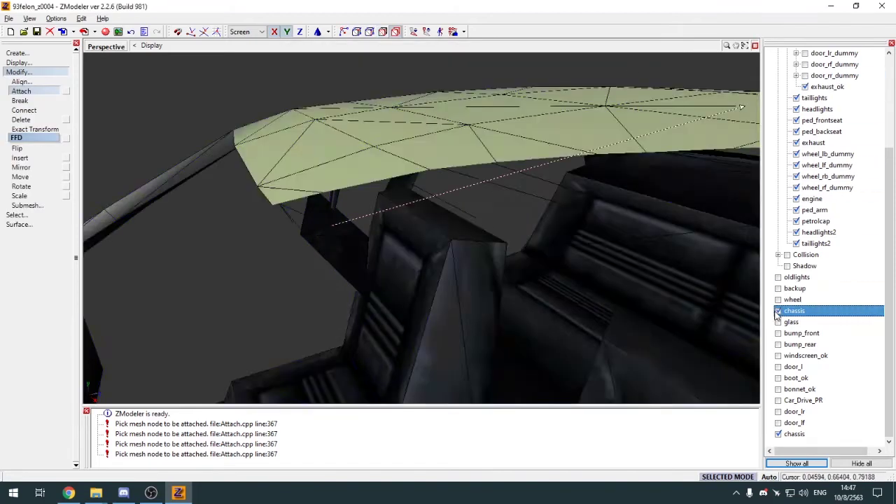
pyautogui.click(756, 306)
pyautogui.click(45, 75)
pyautogui.moveTo(270, 81); pyautogui.dragTo(490, 149, button='middle')
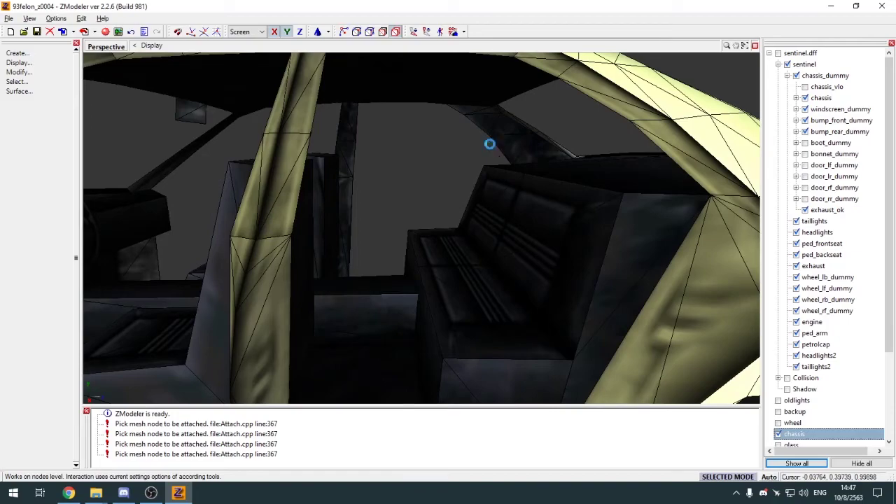
pyautogui.moveTo(427, 160); pyautogui.dragTo(300, 154, button='middle')
pyautogui.scroll(-5, 302, 160)
pyautogui.scroll(4, 258, 224)
pyautogui.moveTo(258, 224); pyautogui.dragTo(315, 222, button='middle')
# Hide the main chassis and show the sentinel.dff model
pyautogui.click(785, 64)
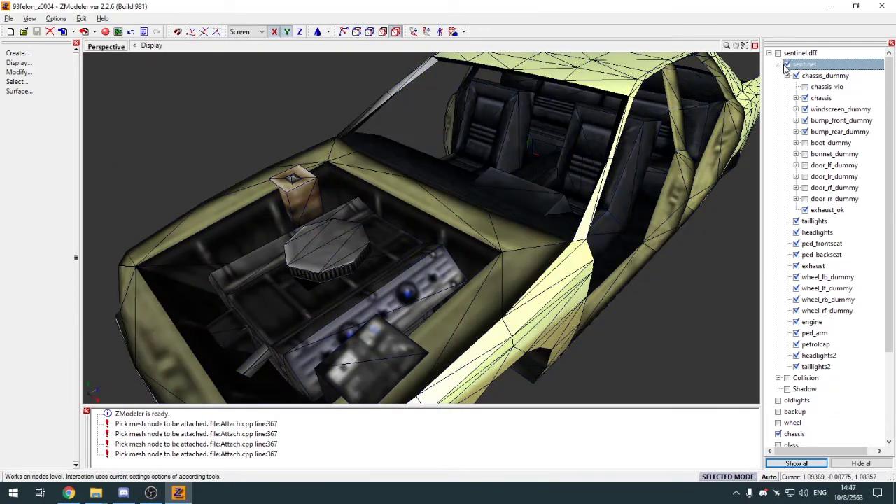
pyautogui.scroll(-4, 784, 182)
pyautogui.click(778, 323)
pyautogui.scroll(4, 779, 224)
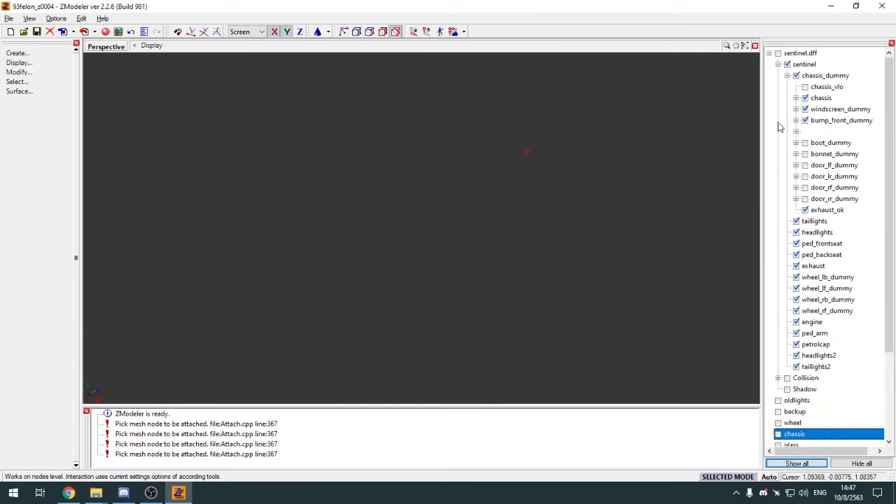
pyautogui.click(778, 53)
# Select both windscreen wipers of sentinel.dff at polygon level using Separated selection
pyautogui.press('3')
pyautogui.click(457, 219)
pyautogui.moveTo(505, 225); pyautogui.dragTo(432, 147, button='middle')
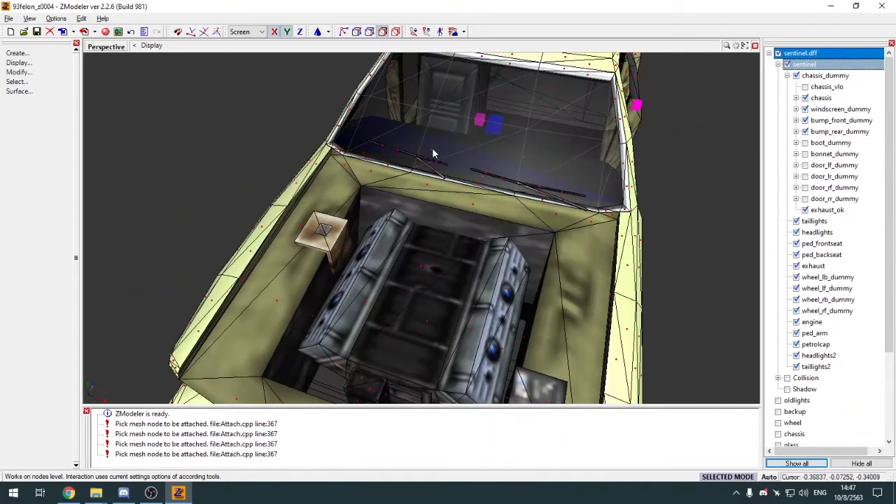
pyautogui.scroll(4, 431, 147)
pyautogui.press('s')
pyautogui.moveTo(410, 186); pyautogui.dragTo(400, 184, button='middle')
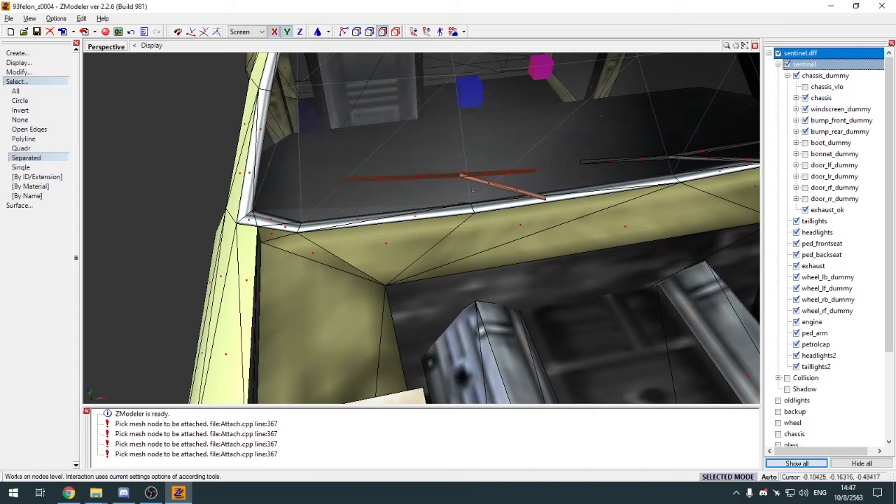
pyautogui.moveTo(473, 189); pyautogui.dragTo(403, 198, button='middle')
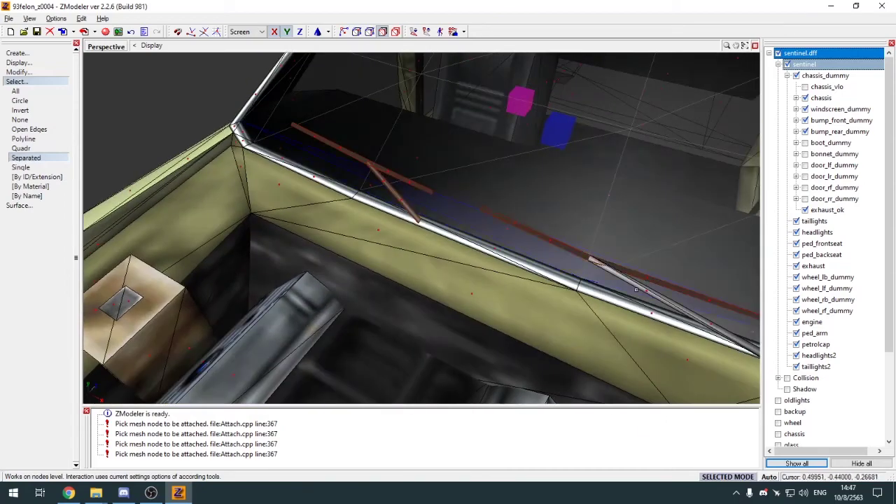
pyautogui.click(645, 290)
pyautogui.moveTo(645, 290); pyautogui.dragTo(525, 245, button='middle')
pyautogui.scroll(-1, 525, 245)
# Detach the selected wipers to a new object, move it out of the sentinel.dff hierarchy and hide sentinel.dff
pyautogui.press('d')
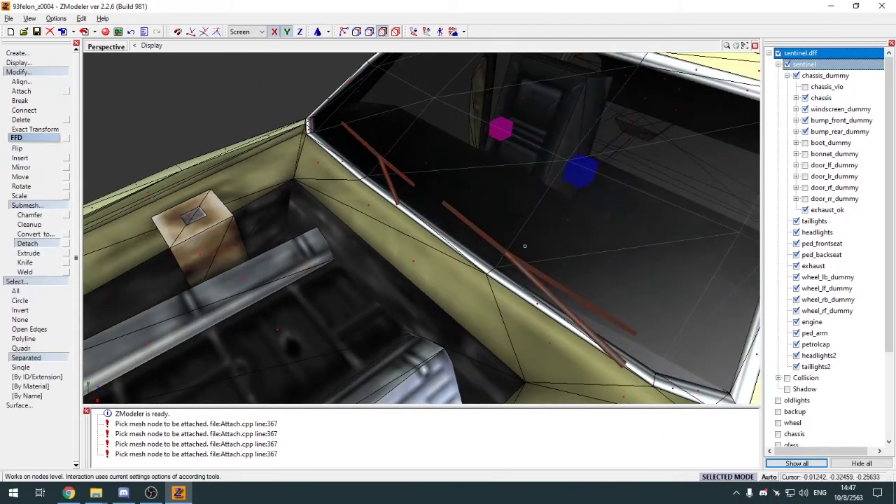
pyautogui.click(63, 245)
pyautogui.moveTo(837, 221); pyautogui.dragTo(757, 128)
pyautogui.moveTo(791, 451); pyautogui.dragTo(777, 54)
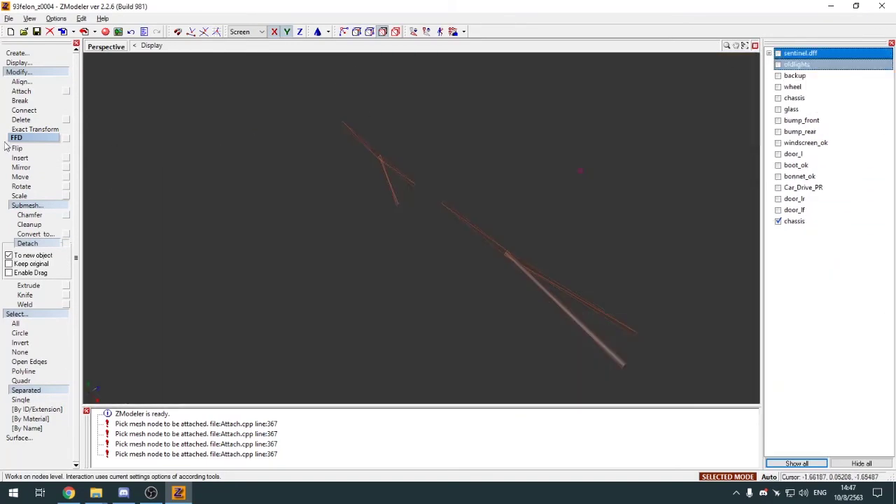
pyautogui.click(22, 73)
pyautogui.moveTo(532, 245); pyautogui.dragTo(555, 275, button='middle')
pyautogui.press('space')
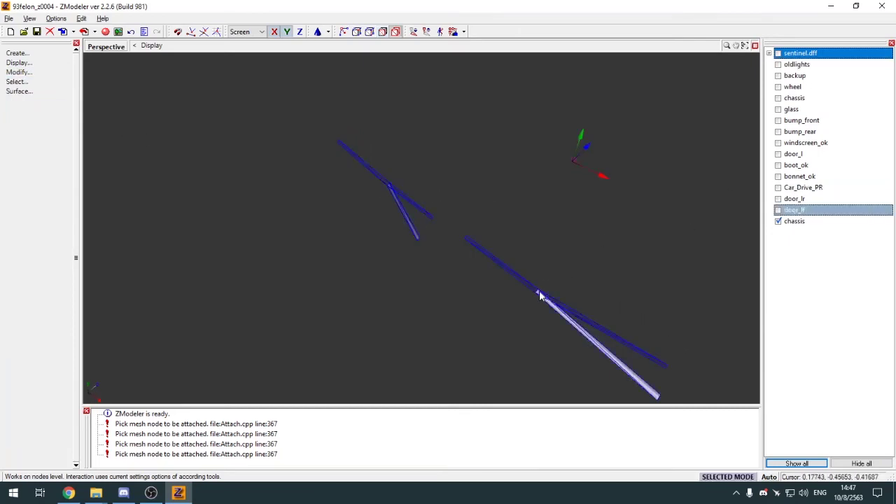
# Show the main chassis and windscreen_ok together with the detached wipers
pyautogui.click(789, 110)
pyautogui.click(778, 98)
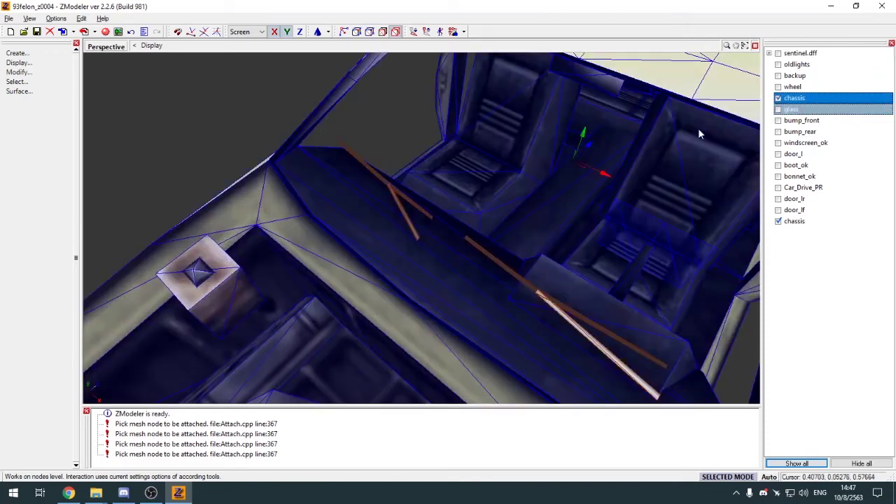
pyautogui.press('w')
pyautogui.click(778, 143)
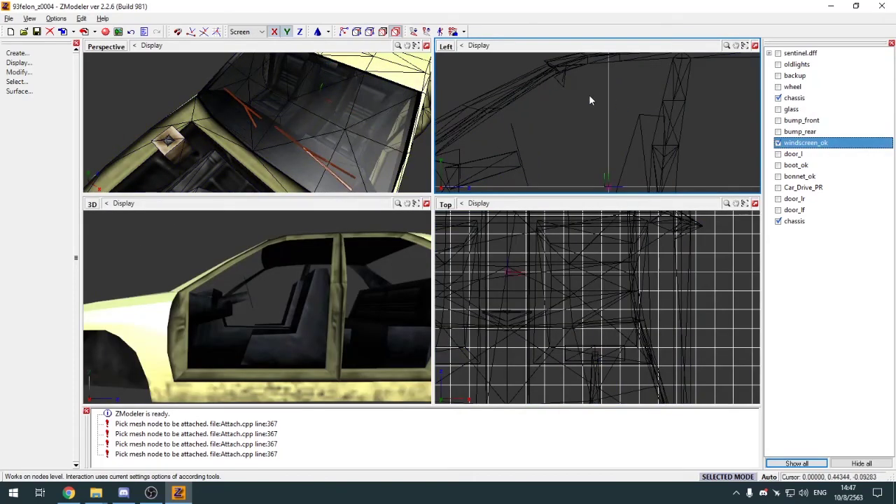
# Move the wipers to the base of the windscreen in the side view and show bonnet_ok
pyautogui.press('m')
pyautogui.scroll(1, 538, 109)
pyautogui.moveTo(537, 109); pyautogui.dragTo(552, 117, button='middle')
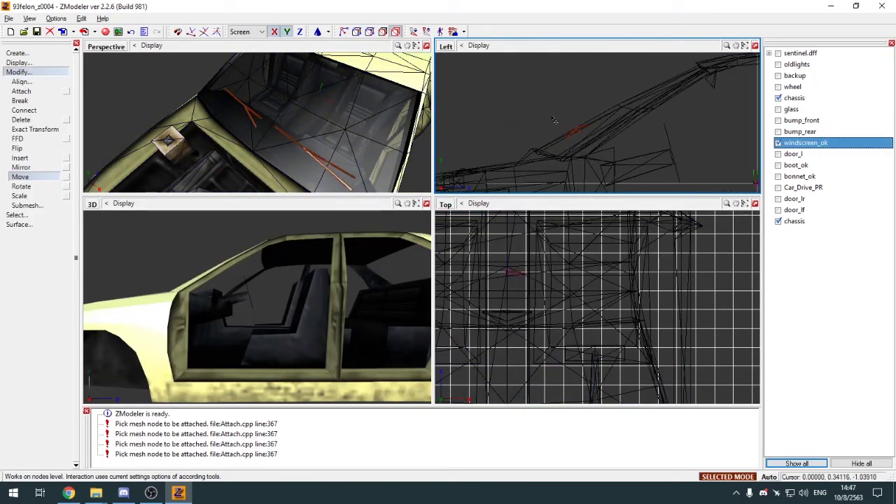
pyautogui.press('Down')
pyautogui.press('Down')
pyautogui.press('Down')
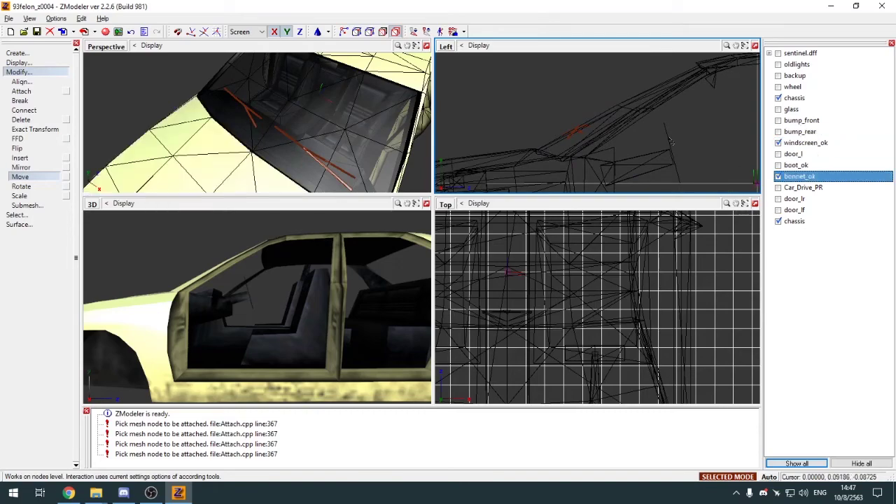
pyautogui.click(426, 45)
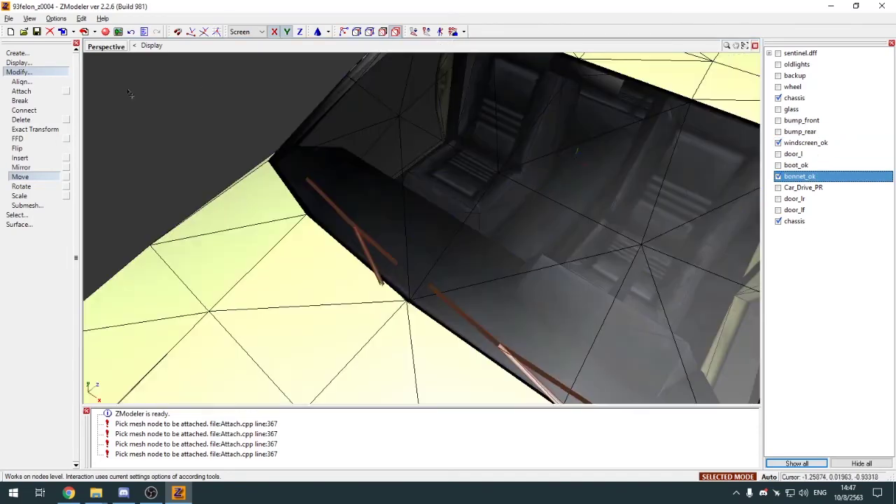
# Shift the wipers in the side view so they sit at the bonnet's rear edge
pyautogui.click(19, 73)
pyautogui.moveTo(280, 166); pyautogui.dragTo(294, 149, button='middle')
pyautogui.hotkey('alt', 'w')
pyautogui.press('m')
pyautogui.scroll(1, 557, 125)
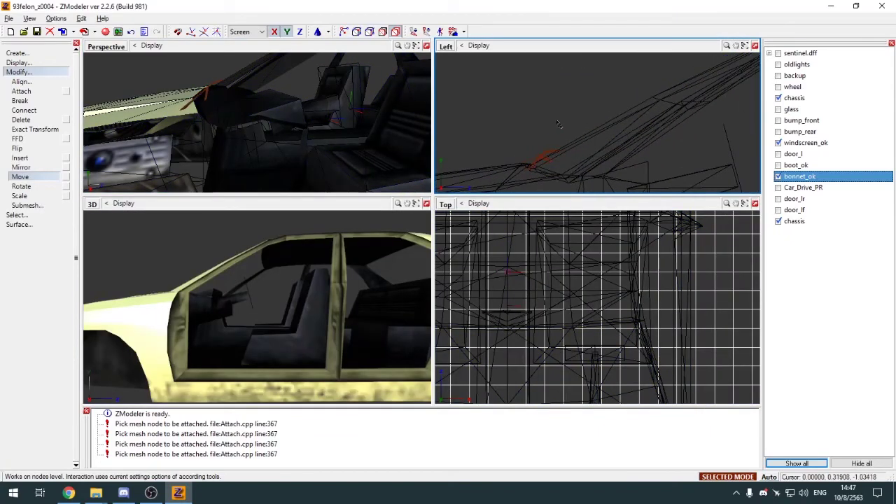
pyautogui.click(426, 46)
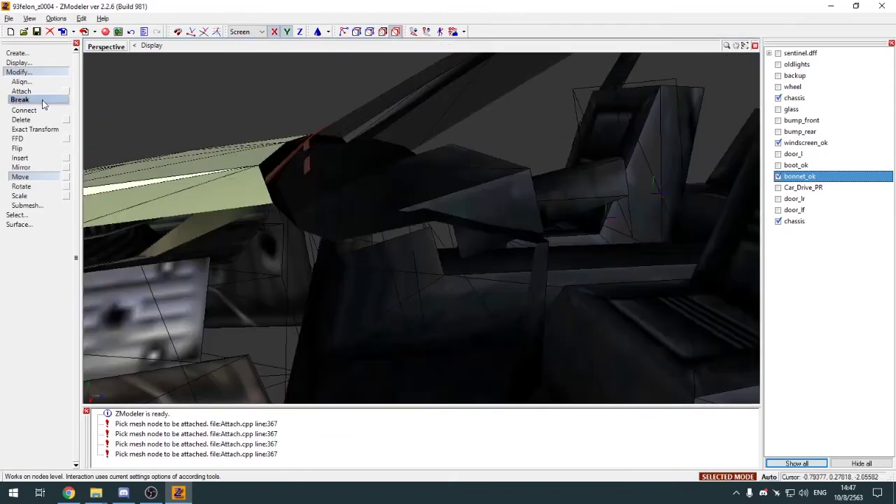
# Select the near wiper arm's lower end vertices with Quadr selection and move them towards the bonnet edge in the side view
pyautogui.click(19, 72)
pyautogui.moveTo(135, 128); pyautogui.dragTo(479, 287, button='middle')
pyautogui.press('1')
pyautogui.scroll(-3, 479, 287)
pyautogui.press('q')
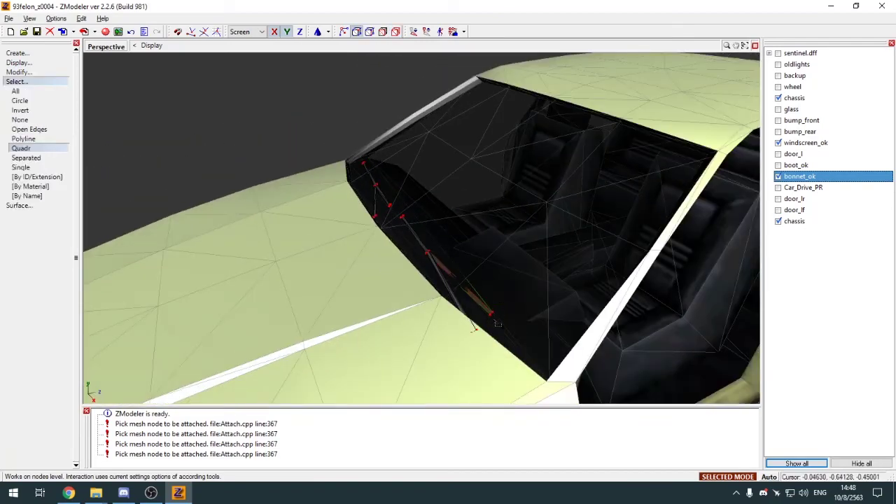
pyautogui.moveTo(507, 317); pyautogui.dragTo(482, 330, button='middle')
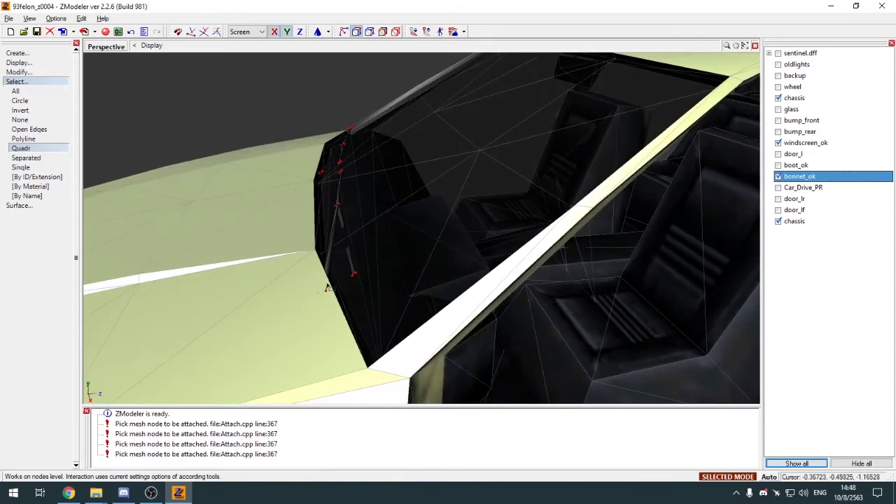
pyautogui.click(754, 45)
pyautogui.press('m')
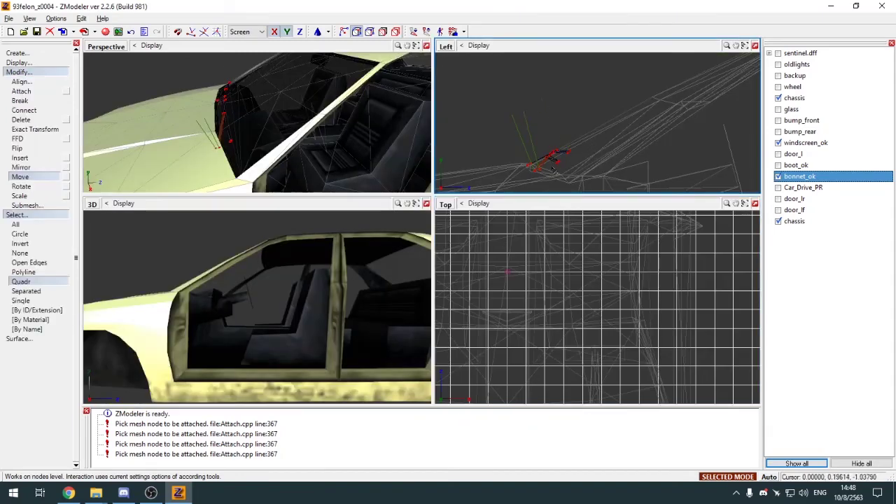
pyautogui.scroll(3, 538, 176)
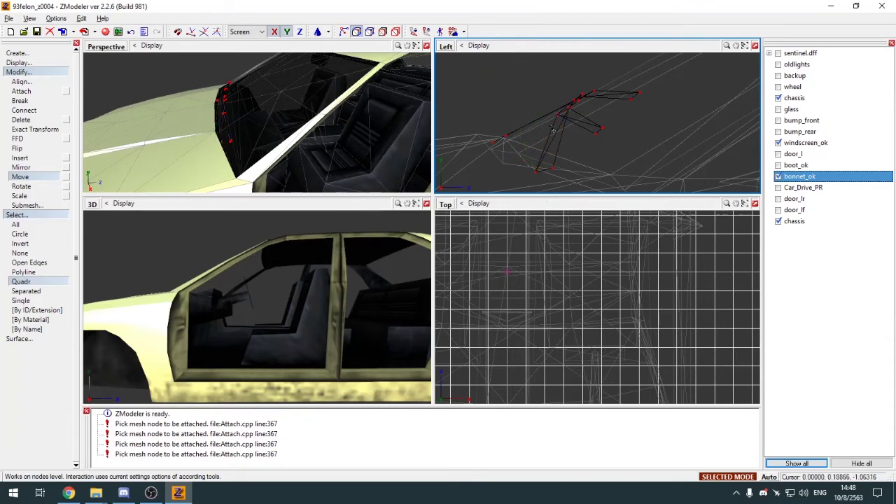
# Move the near wiper blade's outer end vertices in the side view to follow the windscreen
pyautogui.click(223, 119)
pyautogui.click(221, 115)
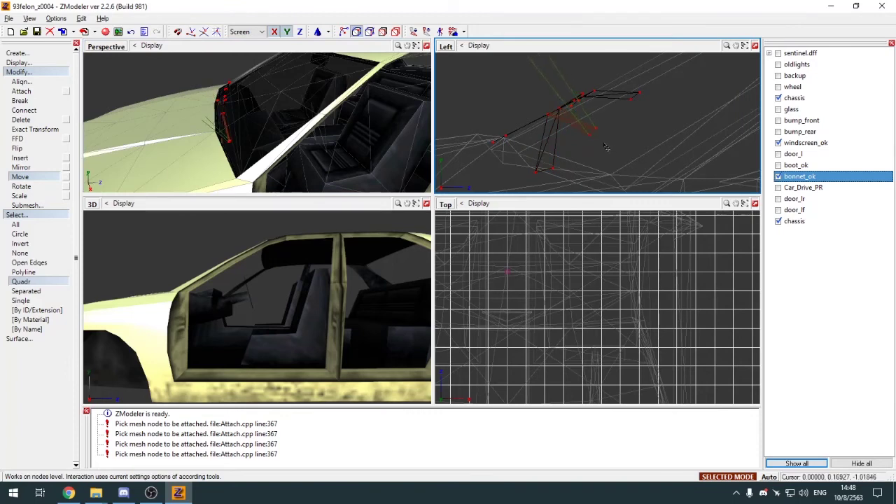
pyautogui.click(427, 46)
pyautogui.click(53, 73)
pyautogui.click(52, 81)
# Select the far wiper arm's lower end vertices and move them towards the bonnet edge in the side view
pyautogui.moveTo(301, 195); pyautogui.dragTo(502, 249, button='middle')
pyautogui.press('q')
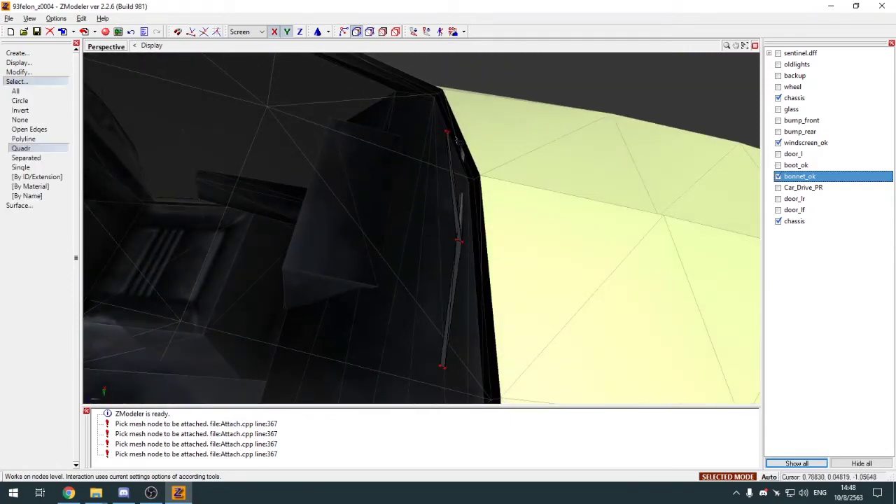
pyautogui.hotkey('alt', 'w')
pyautogui.press('m')
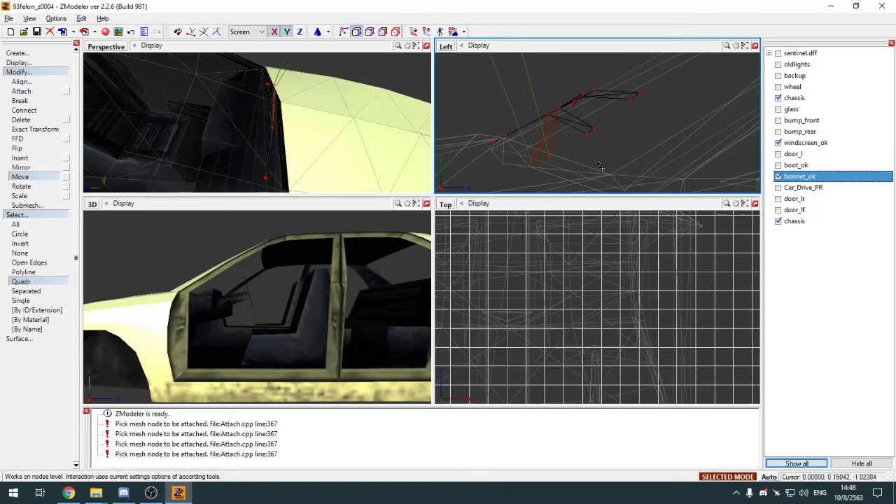
pyautogui.scroll(-3, 603, 241)
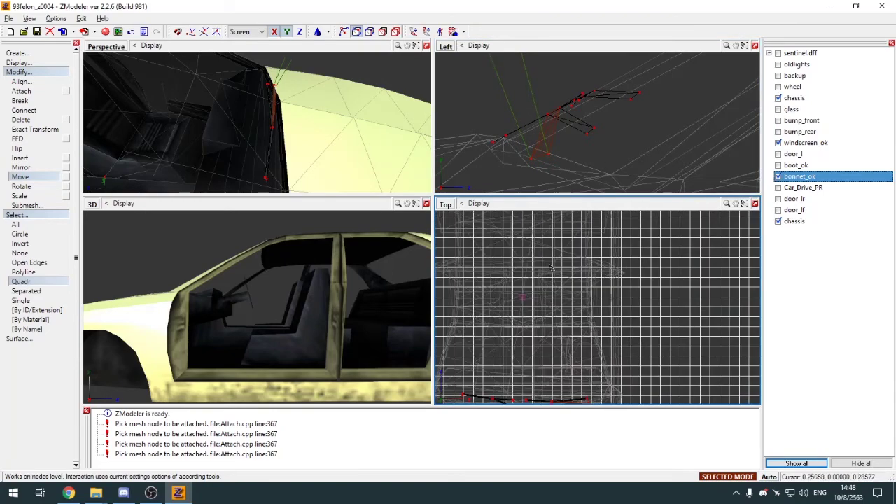
# Adjust the far wiper arm's end vertices in the top view
pyautogui.moveTo(661, 393); pyautogui.dragTo(674, 329, button='middle')
pyautogui.scroll(4, 674, 330)
pyautogui.scroll(-1, 676, 333)
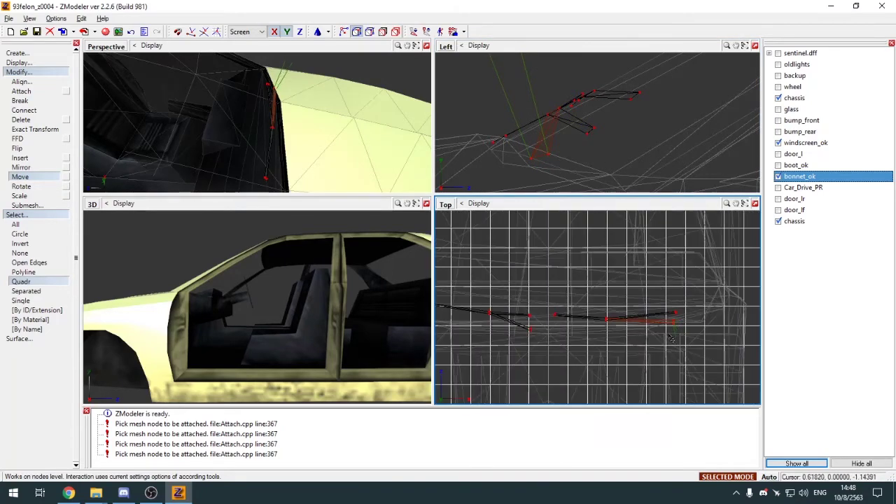
pyautogui.click(426, 46)
pyautogui.doubleClick(20, 63)
# Reselect the vertices at the tip of the far wiper arm and nudge them against the bonnet edge
pyautogui.moveTo(179, 129); pyautogui.dragTo(469, 162, button='middle')
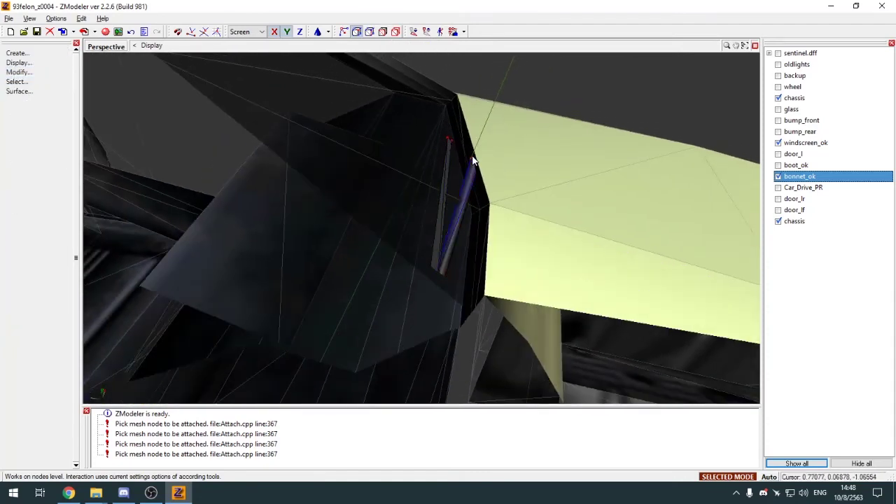
pyautogui.press('q')
pyautogui.moveTo(464, 152); pyautogui.dragTo(484, 172)
pyautogui.moveTo(483, 172); pyautogui.dragTo(476, 180, button='middle')
pyautogui.click(754, 45)
pyautogui.press('m')
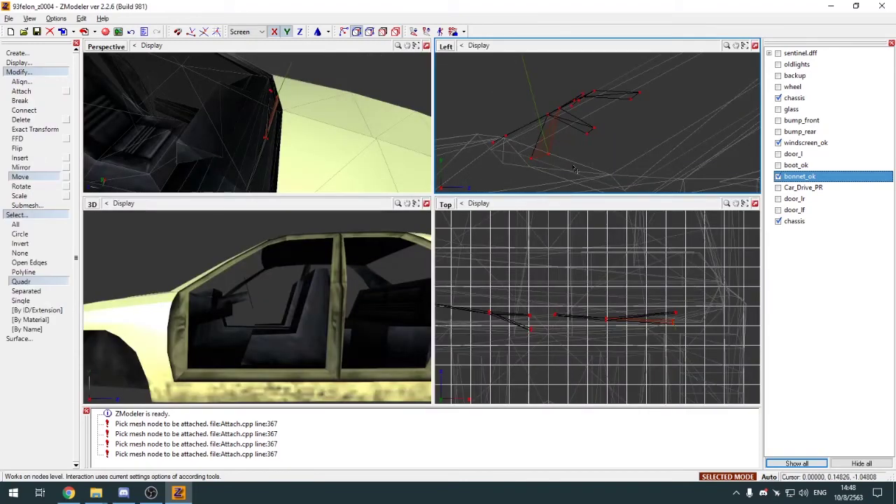
pyautogui.hotkey('alt', 'w')
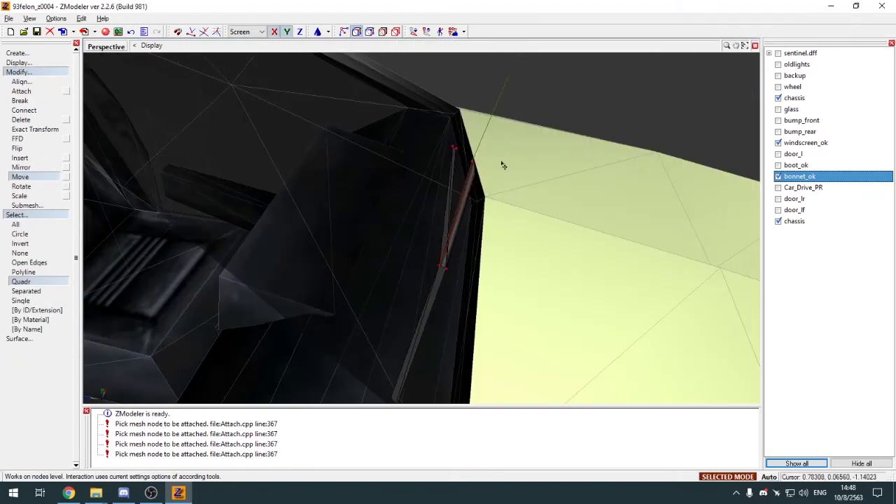
pyautogui.moveTo(505, 166); pyautogui.dragTo(502, 167, button='middle')
pyautogui.click(16, 73)
pyautogui.click(17, 81)
pyautogui.moveTo(378, 184); pyautogui.dragTo(410, 199, button='middle')
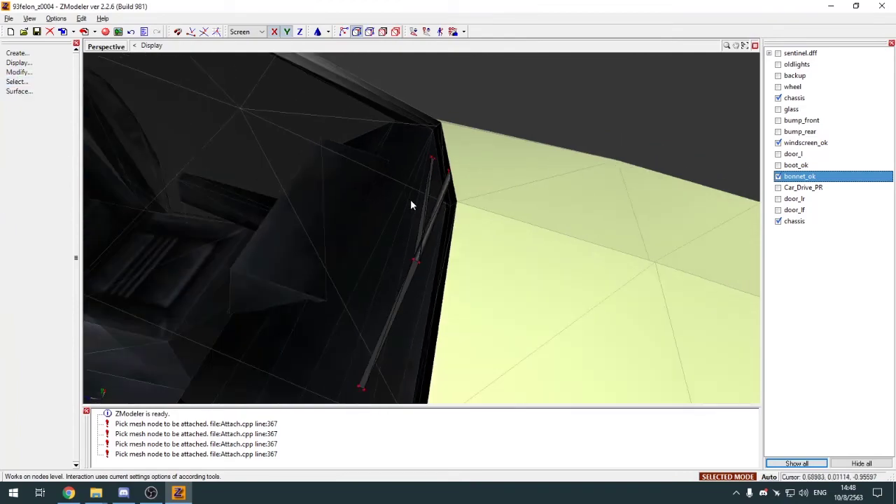
pyautogui.hotkey('alt', 'Tab')
pyautogui.hotkey('alt', 'Tab')
pyautogui.moveTo(493, 264); pyautogui.dragTo(427, 240, button='middle')
pyautogui.scroll(-3, 428, 240)
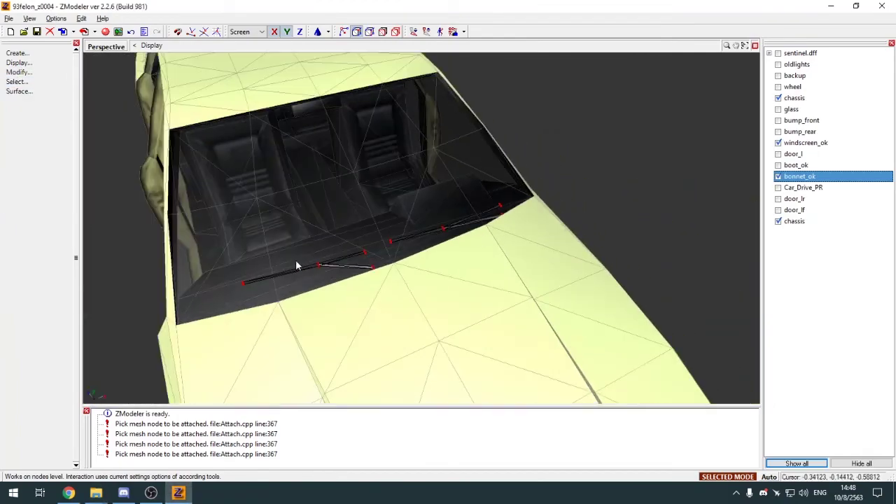
# Hide the bonnet, windscreen and main chassis so that only the wiper object is shown
pyautogui.moveTo(296, 260); pyautogui.dragTo(308, 236, button='middle')
pyautogui.scroll(3, 308, 235)
pyautogui.press('4')
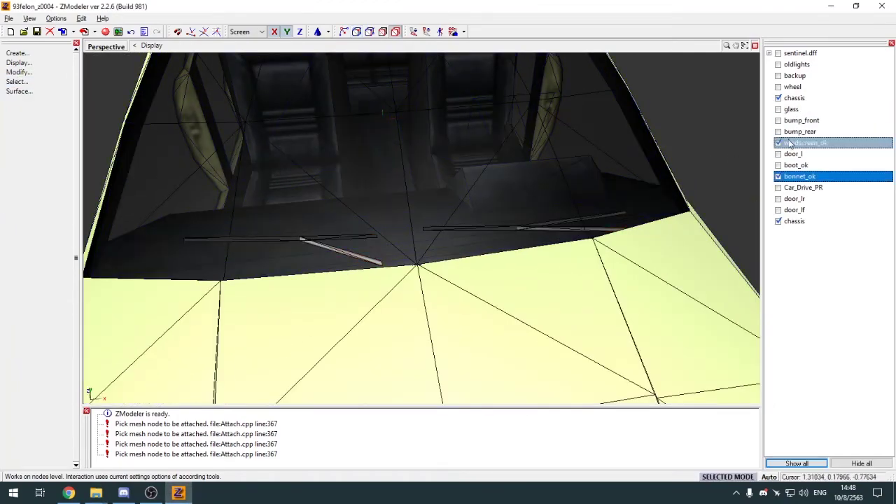
pyautogui.click(778, 176)
pyautogui.click(778, 142)
pyautogui.click(778, 98)
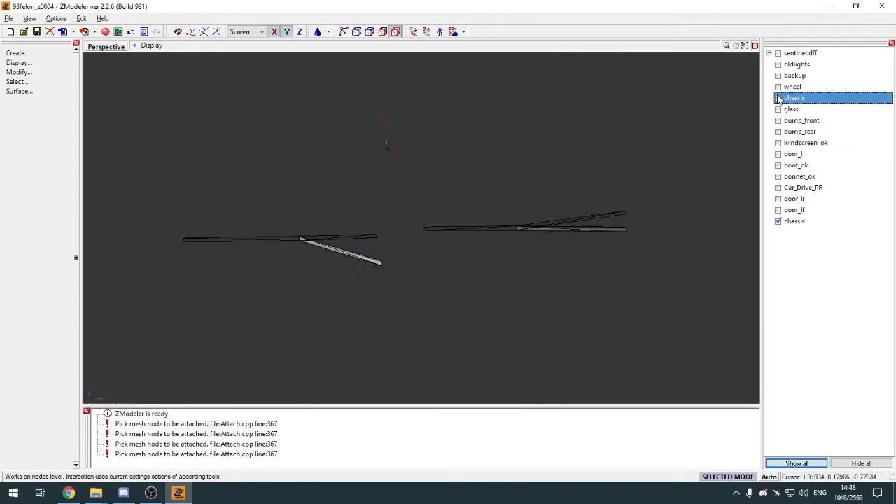
# Attach the wiper object to the main chassis mesh and save the project
pyautogui.press('a')
pyautogui.click(531, 222)
pyautogui.click(778, 98)
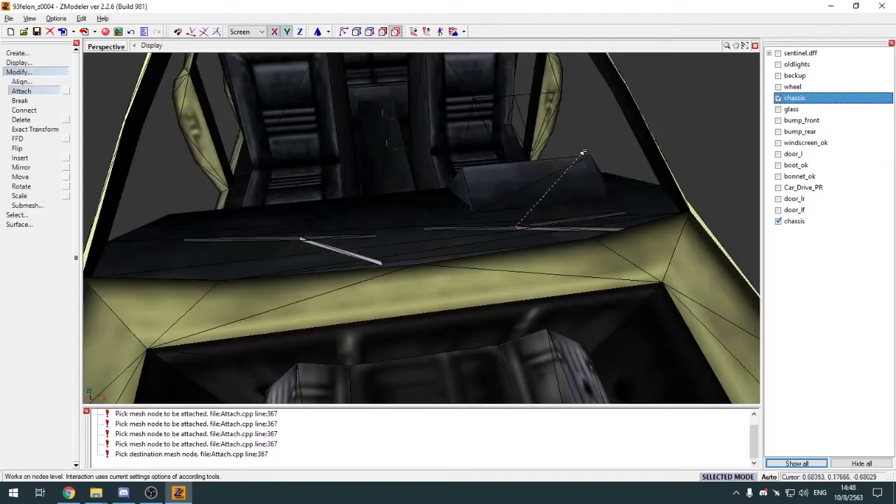
pyautogui.click(795, 210)
pyautogui.click(35, 71)
pyautogui.hotkey('ctrl', 's')
# Hide the finished chassis and display the sentinel.dff model at its rear quarter in polygon level
pyautogui.scroll(-3, 413, 210)
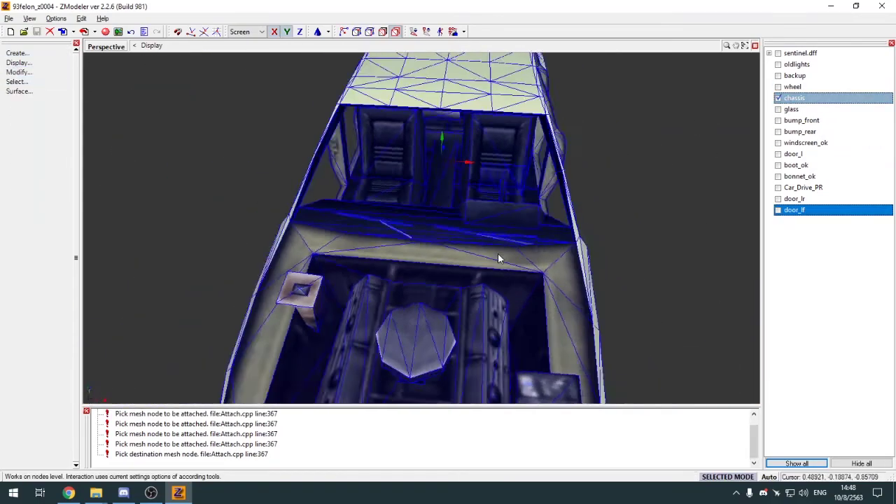
pyautogui.scroll(2, 305, 175)
pyautogui.moveTo(498, 253); pyautogui.dragTo(262, 186, button='middle')
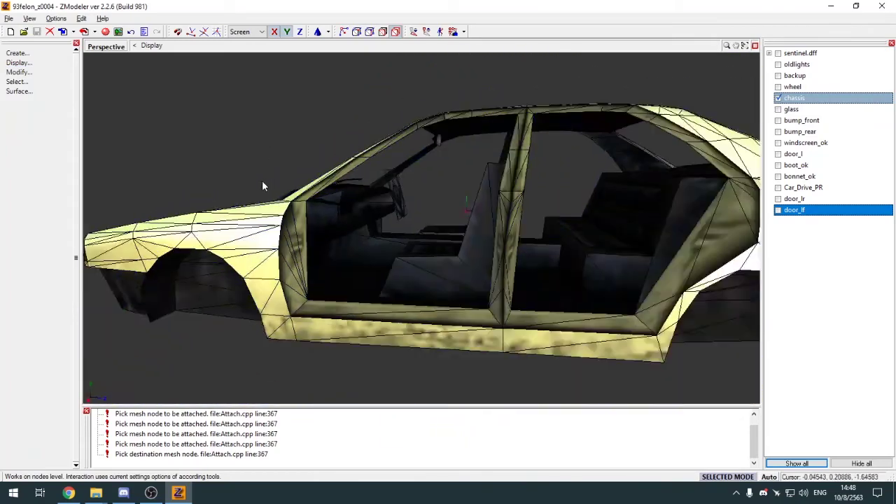
pyautogui.scroll(-5, 262, 186)
pyautogui.click(778, 98)
pyautogui.click(777, 54)
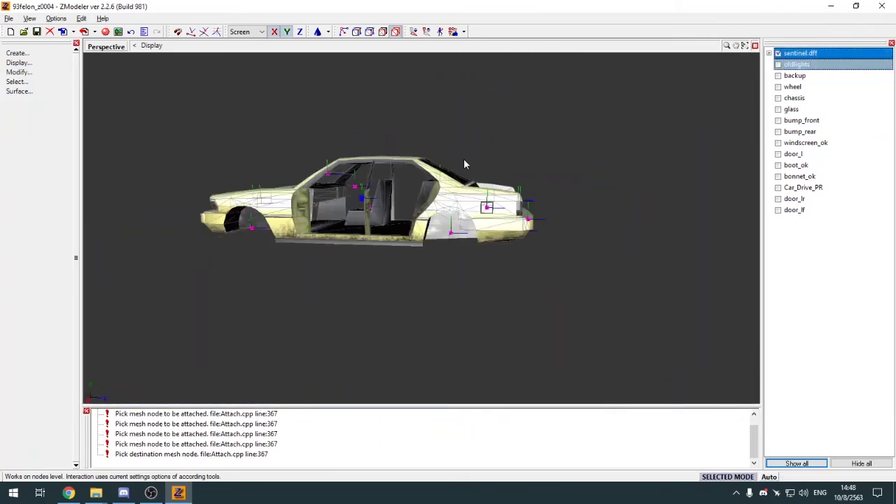
pyautogui.press('3')
pyautogui.scroll(5, 499, 210)
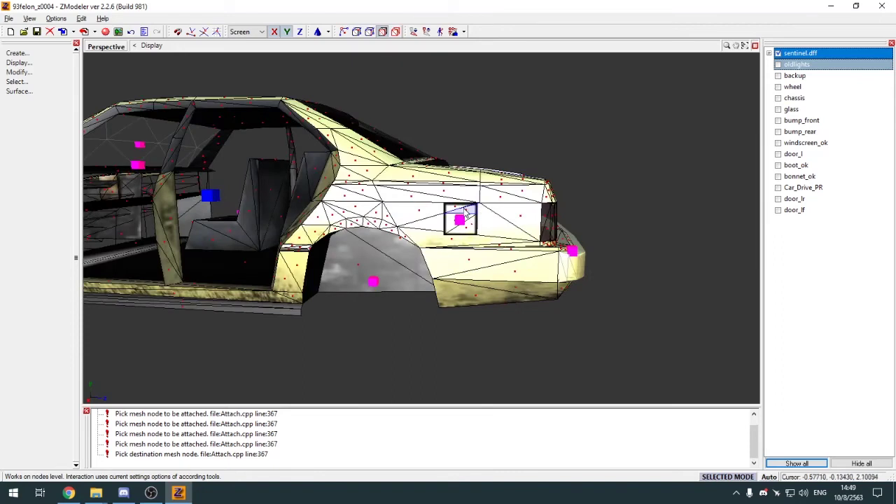
# Select the separate square fuel flap on sentinel.dff's rear quarter and detach it to a new object
pyautogui.press('s')
pyautogui.click(462, 220)
pyautogui.press('d')
pyautogui.press('space')
pyautogui.click(67, 244)
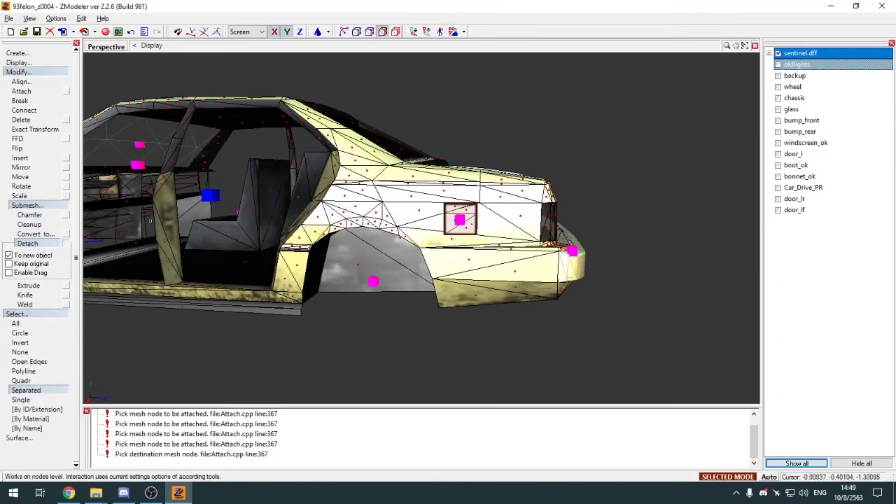
# Move the detached fuel flap object out of the sentinel.dff hierarchy to the root level and hide sentinel.dff
pyautogui.click(769, 54)
pyautogui.scroll(-4, 837, 128)
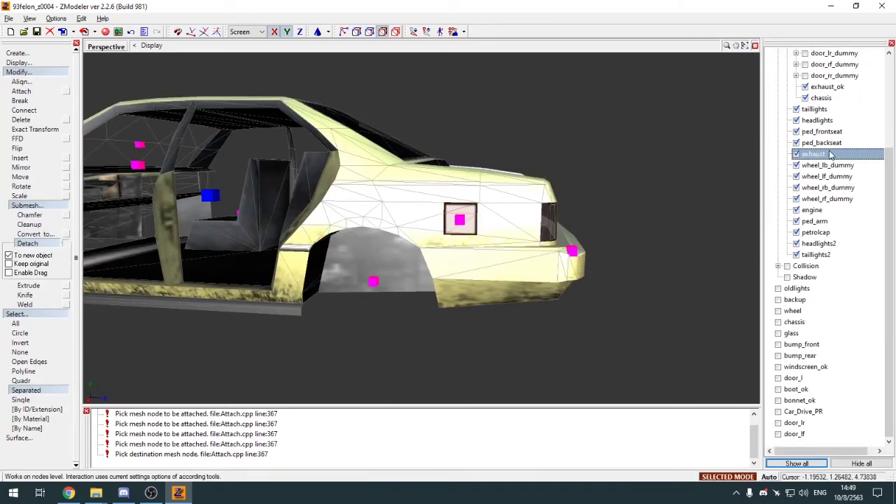
pyautogui.moveTo(831, 88); pyautogui.dragTo(802, 448)
pyautogui.click(779, 54)
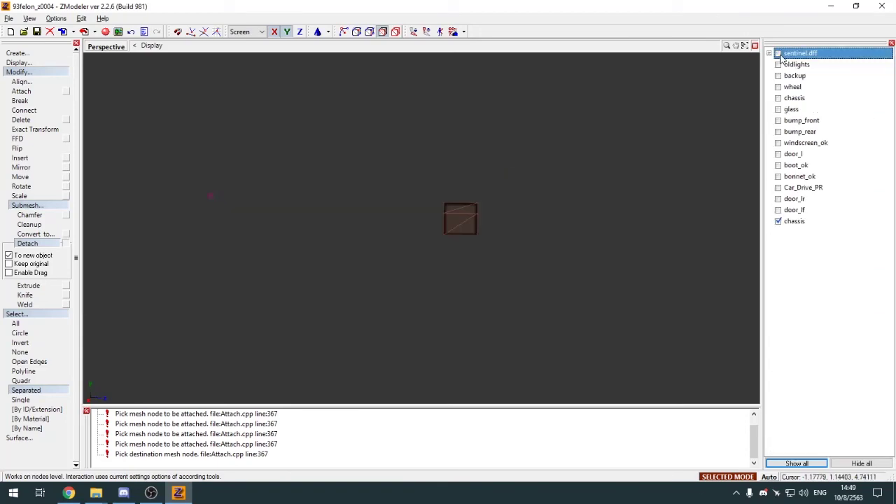
pyautogui.click(19, 73)
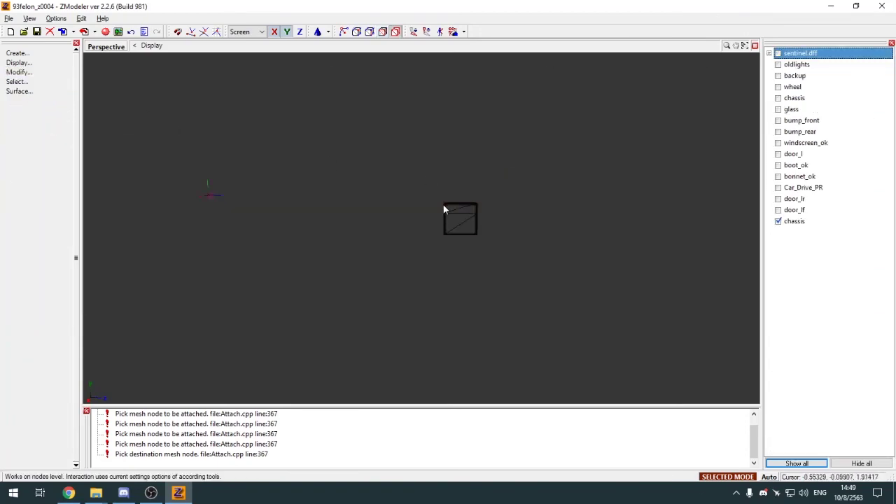
# Show the main chassis and move the fuel flap forward onto its rear quarter panel
pyautogui.click(459, 220)
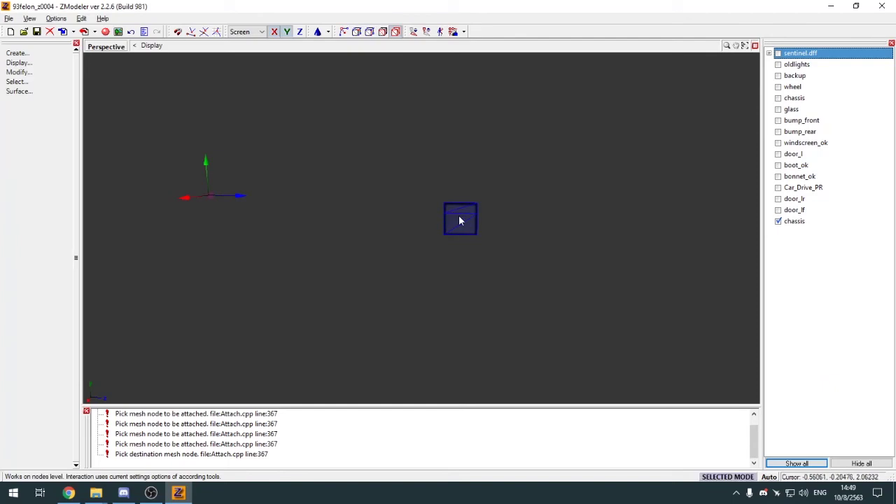
pyautogui.click(778, 98)
pyautogui.hotkey('alt', 'w')
pyautogui.press('m')
pyautogui.scroll(-6, 509, 105)
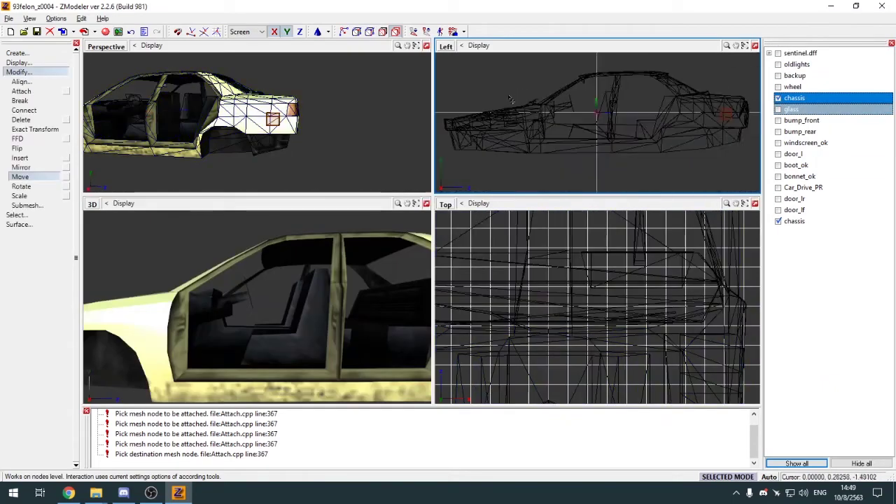
pyautogui.scroll(4, 651, 105)
pyautogui.scroll(-4, 623, 117)
pyautogui.scroll(2, 315, 119)
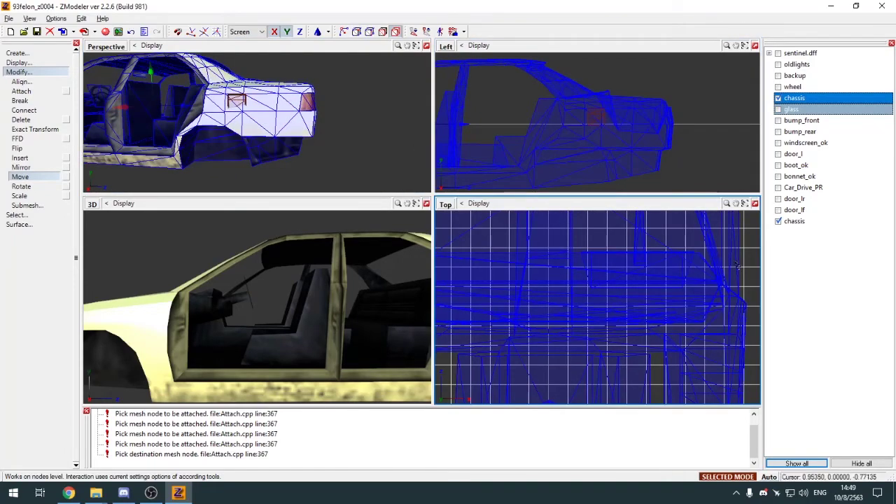
# Select the fuel flap's upper vertices in the side view and move them inward against the body in the top view
pyautogui.scroll(-6, 737, 266)
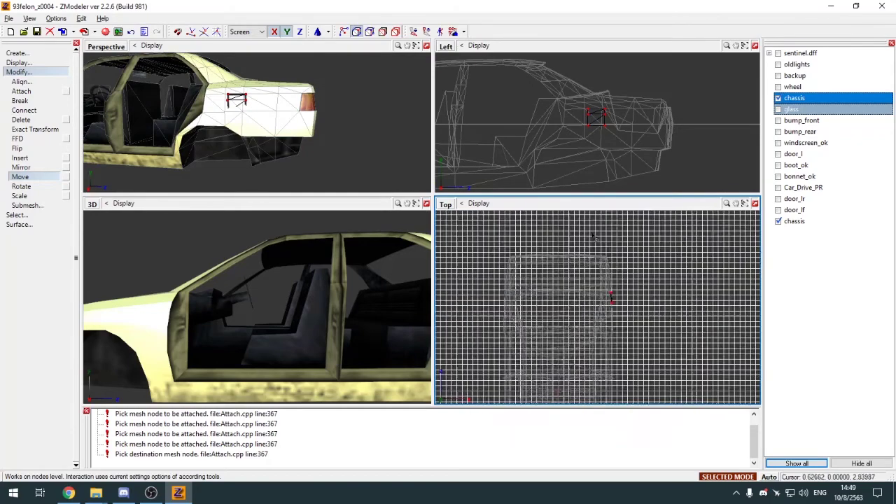
pyautogui.scroll(1, 595, 237)
pyautogui.scroll(10, 614, 313)
pyautogui.scroll(1, 579, 103)
pyautogui.press('q')
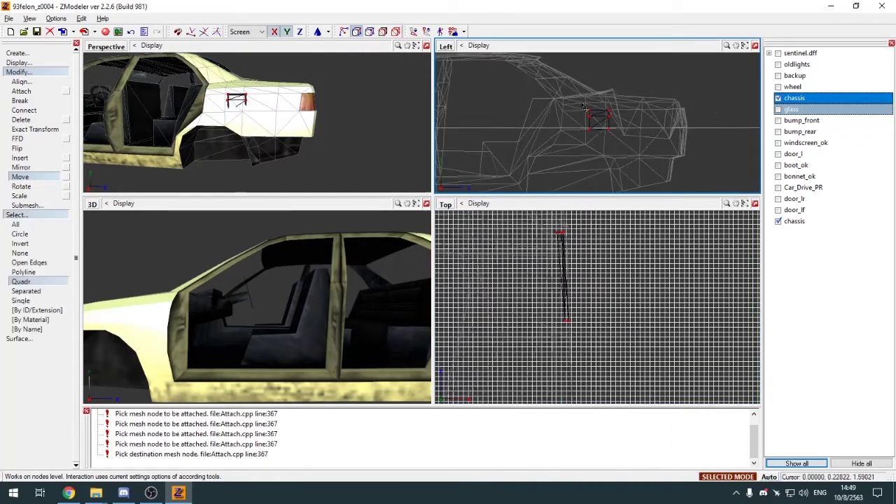
pyautogui.scroll(2, 584, 107)
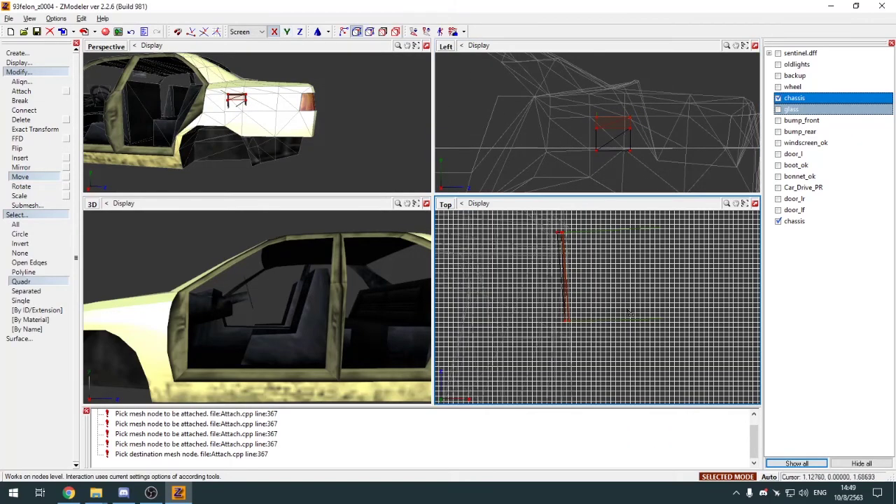
pyautogui.scroll(3, 228, 91)
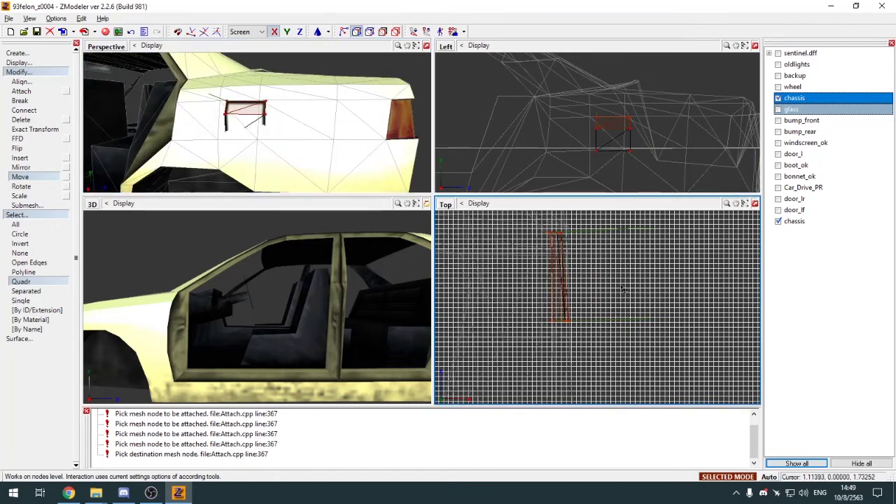
# Align the fuel flap's middle and bottom vertex rows with the body surface in the top view
pyautogui.press('Escape')
pyautogui.moveTo(646, 142); pyautogui.dragTo(644, 143)
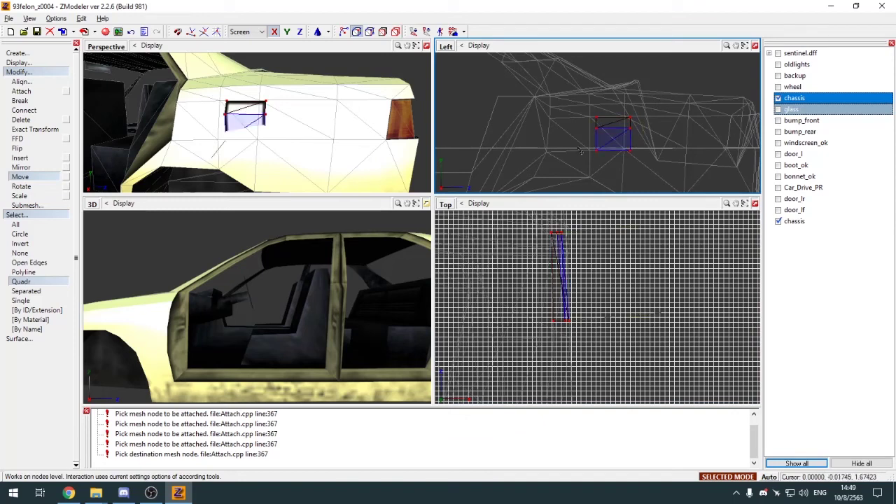
pyautogui.click(608, 132)
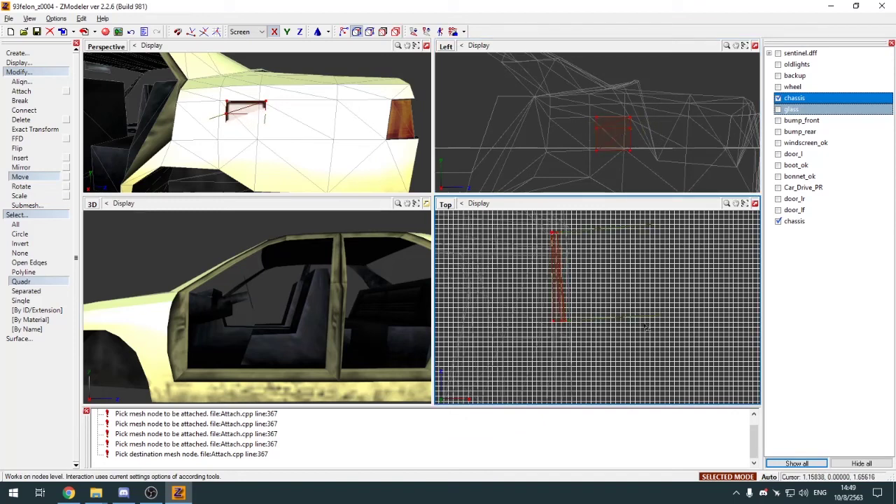
pyautogui.click(602, 157)
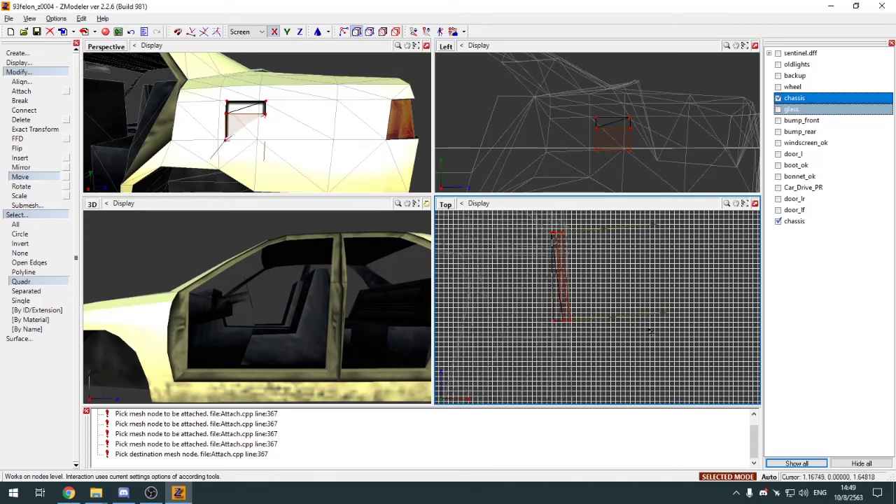
pyautogui.click(278, 169)
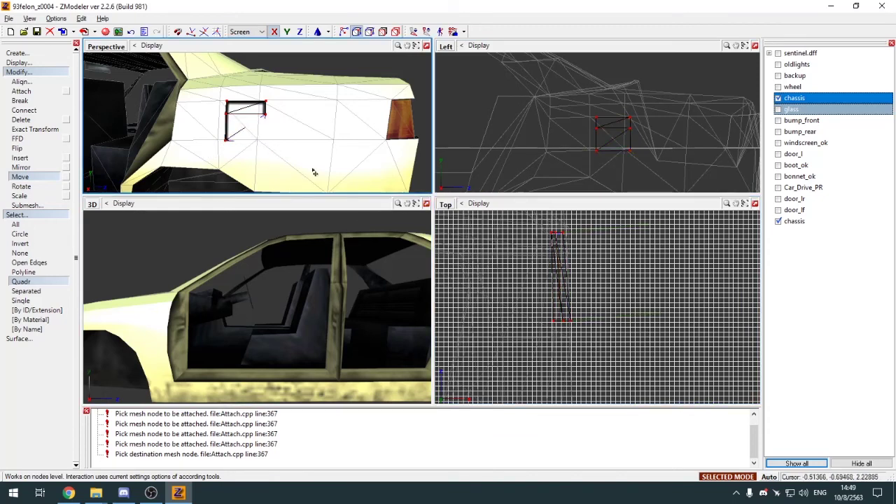
# Adjust the fuel flap's lower rear corner vertex and its middle vertices in the top view to follow the quarter panel
pyautogui.click(656, 347)
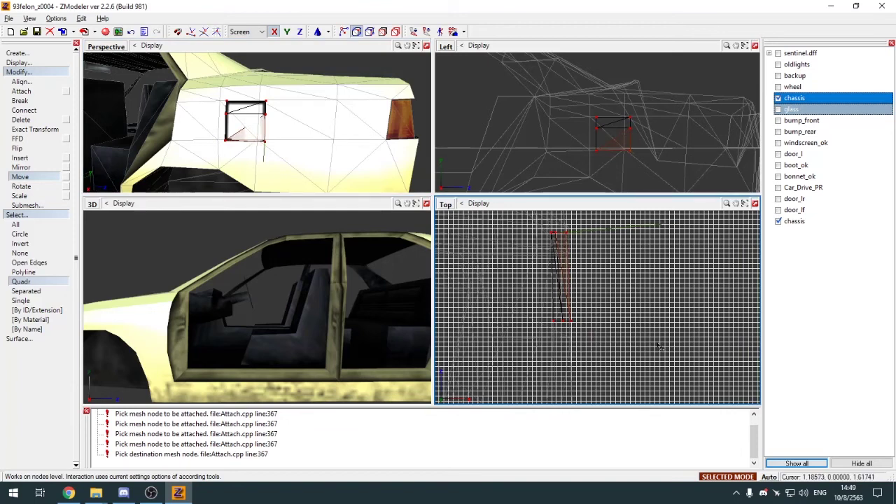
pyautogui.click(269, 164)
pyautogui.click(671, 187)
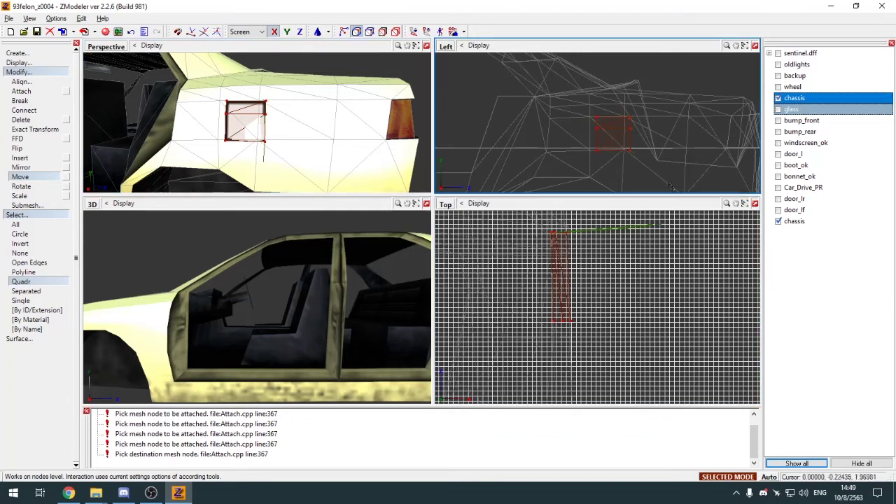
pyautogui.click(626, 278)
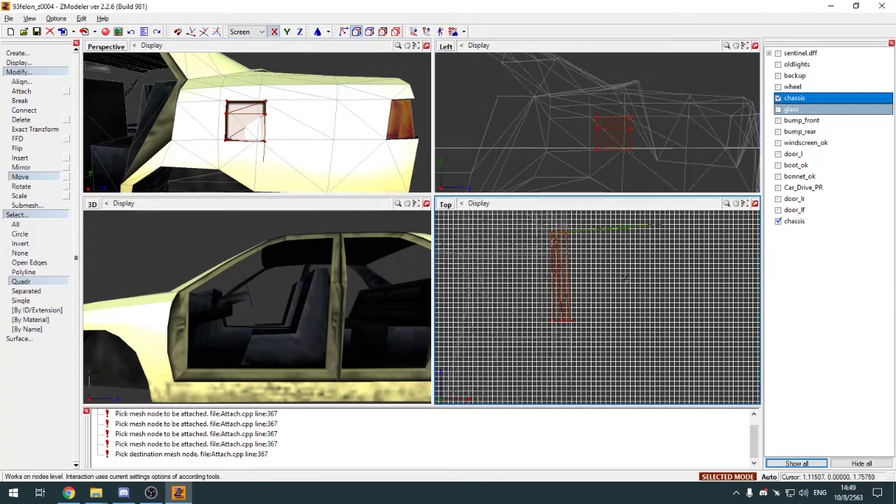
pyautogui.scroll(4, 263, 155)
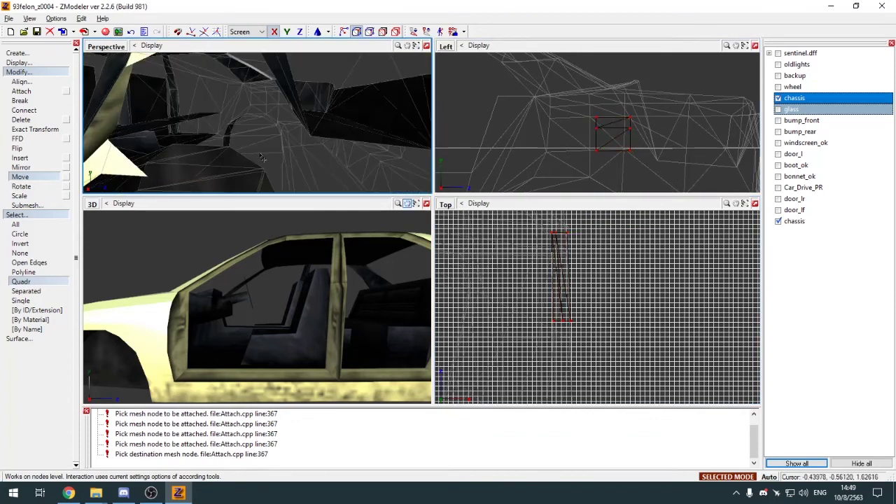
pyautogui.scroll(-3, 262, 156)
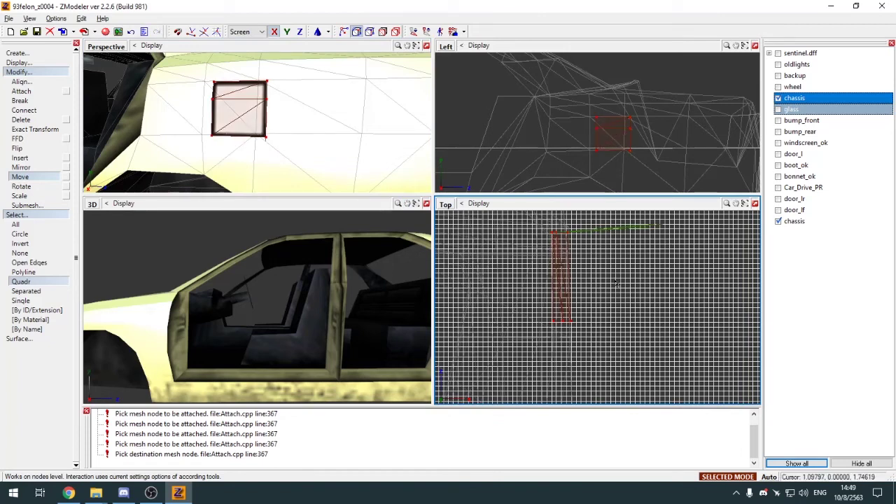
pyautogui.press('Return')
pyautogui.click(41, 73)
pyautogui.click(40, 82)
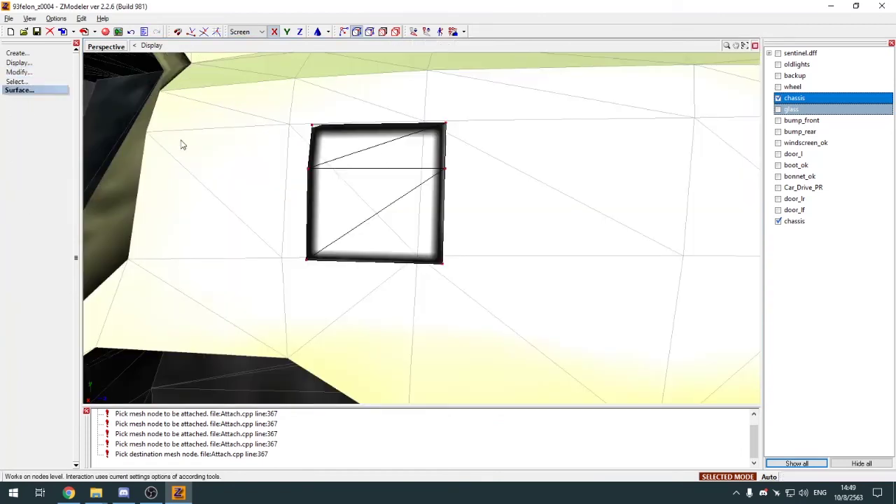
# Select the fuel flap's upper front corner vertices and shift them sideways in the top view to fit the body
pyautogui.scroll(-3, 301, 203)
pyautogui.moveTo(378, 210); pyautogui.dragTo(353, 238, button='middle')
pyautogui.press('q')
pyautogui.press('Return')
pyautogui.press('m')
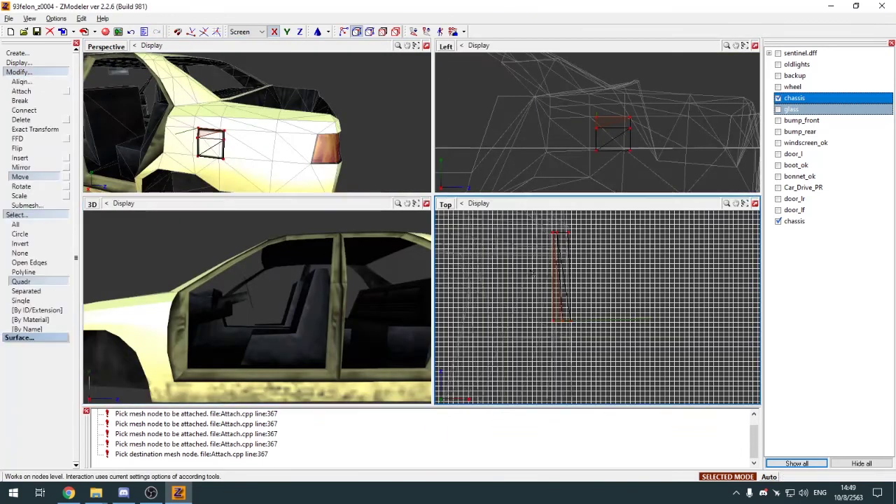
pyautogui.press('Return')
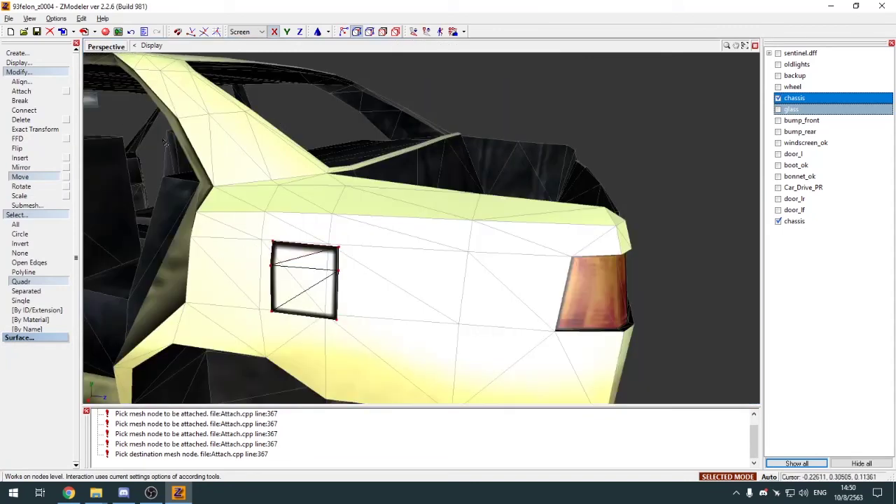
pyautogui.click(33, 63)
pyautogui.click(32, 62)
pyautogui.click(33, 72)
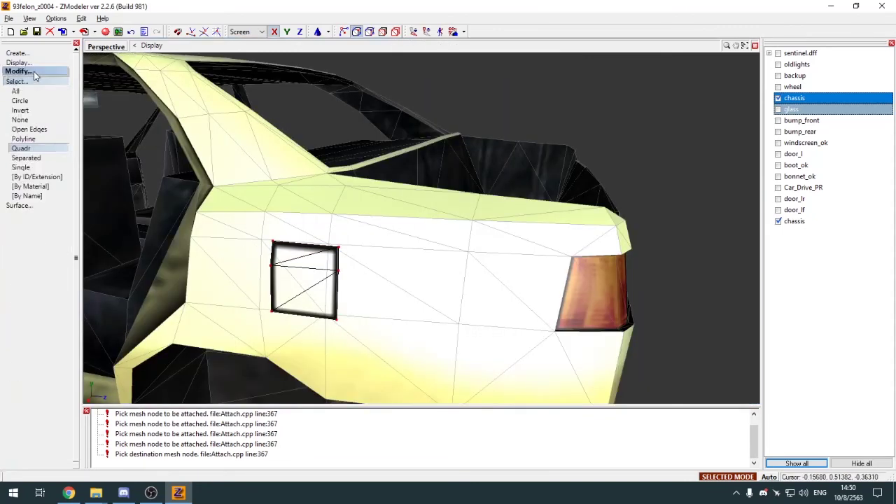
pyautogui.click(32, 82)
# Check the fuel flap from behind and nudge its upper vertices once more in the top view
pyautogui.moveTo(230, 222); pyautogui.dragTo(264, 245, button='middle')
pyautogui.moveTo(392, 256); pyautogui.dragTo(343, 251, button='middle')
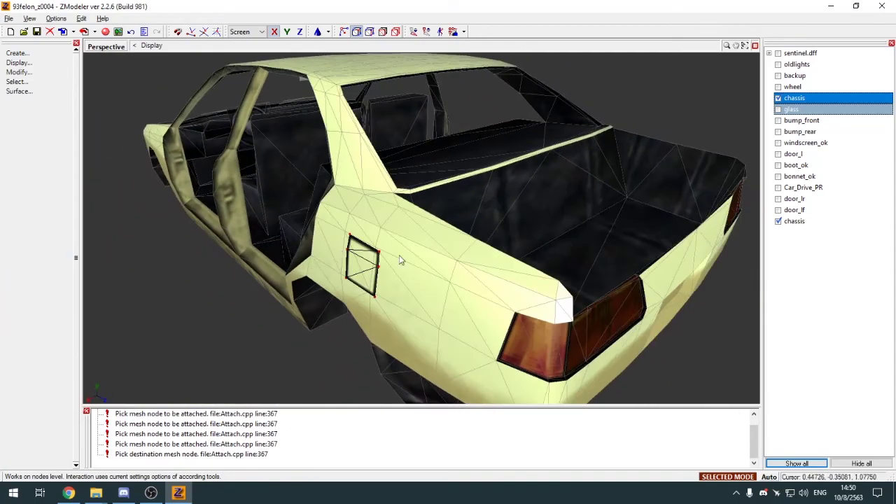
pyautogui.scroll(2, 409, 257)
pyautogui.press('q')
pyautogui.hotkey('alt', 'w')
pyautogui.press('m')
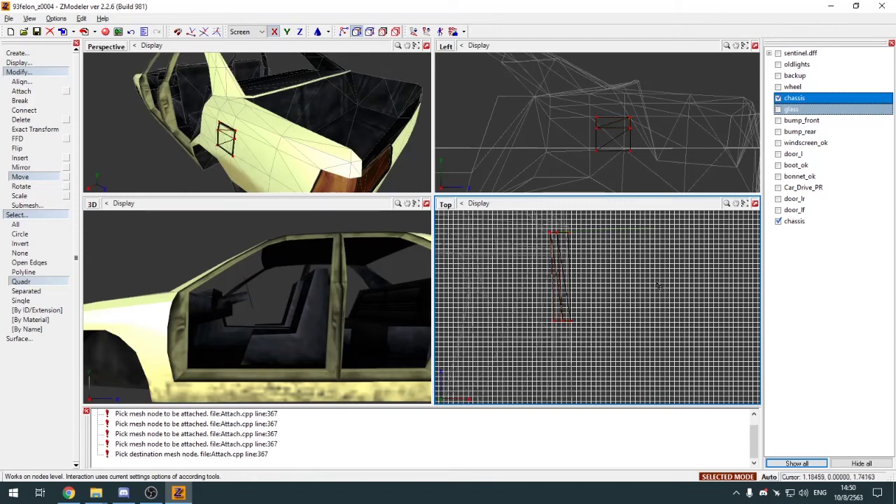
pyautogui.hotkey('alt', 'w')
pyautogui.click(19, 72)
pyautogui.click(19, 82)
# Attach the finished fuel flap mesh to the glass object with the chassis hidden
pyautogui.press('4')
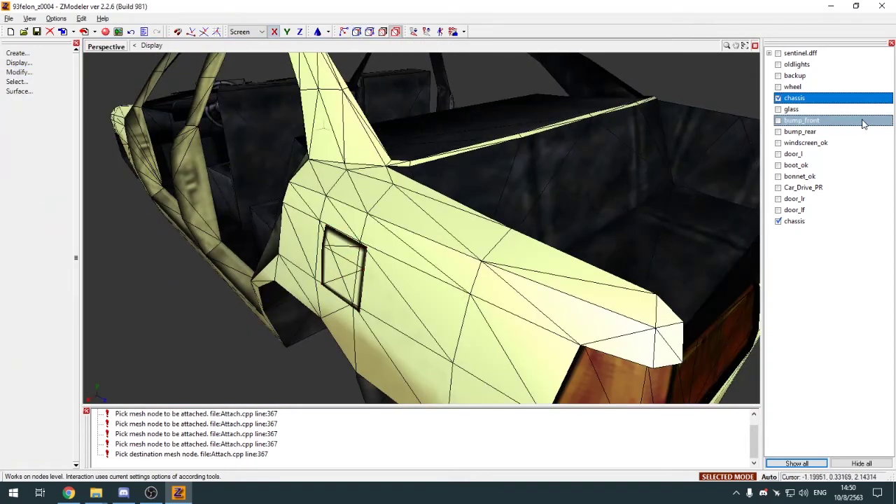
pyautogui.click(778, 98)
pyautogui.press('a')
pyautogui.click(362, 248)
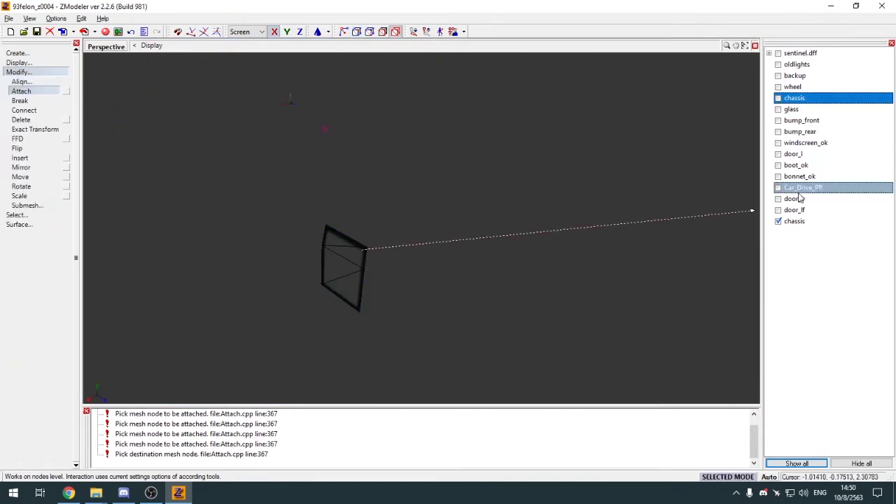
pyautogui.click(778, 109)
pyautogui.click(504, 124)
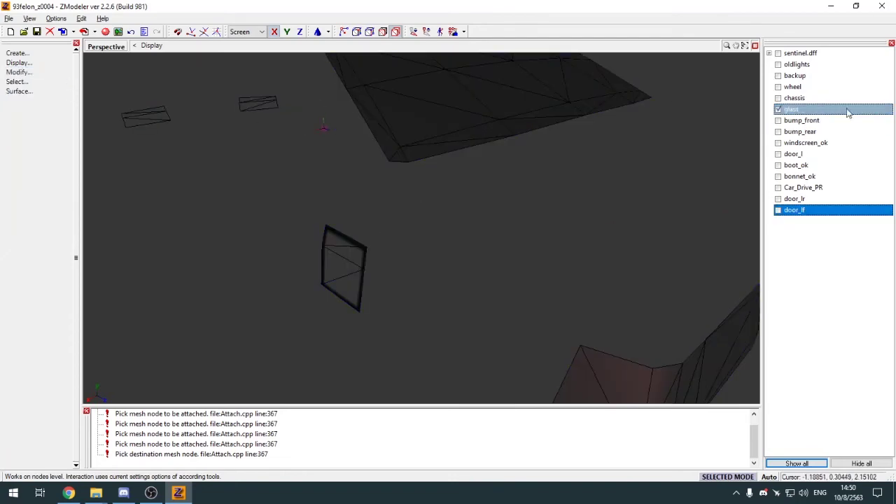
# Compare the underside of the chassis with the exhaust layout underneath sentinel.dff
pyautogui.click(777, 98)
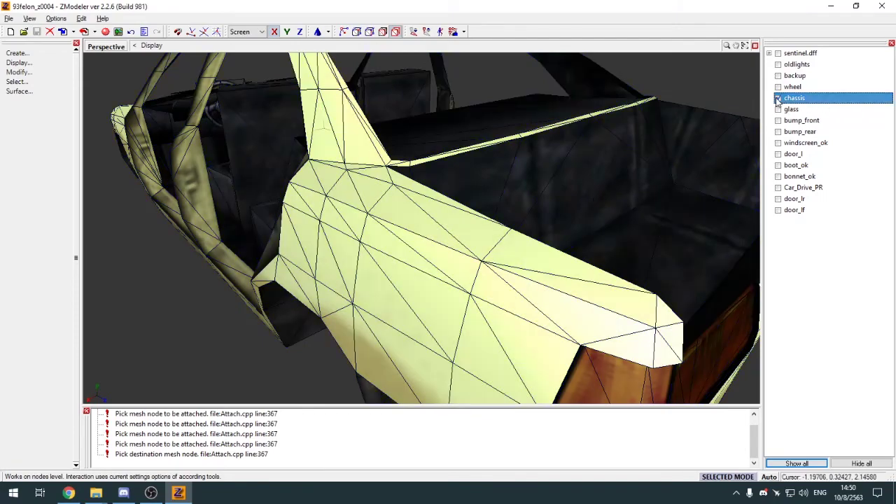
pyautogui.moveTo(690, 149); pyautogui.dragTo(714, 134, button='middle')
pyautogui.scroll(-4, 679, 146)
pyautogui.moveTo(334, 294); pyautogui.dragTo(514, 227, button='middle')
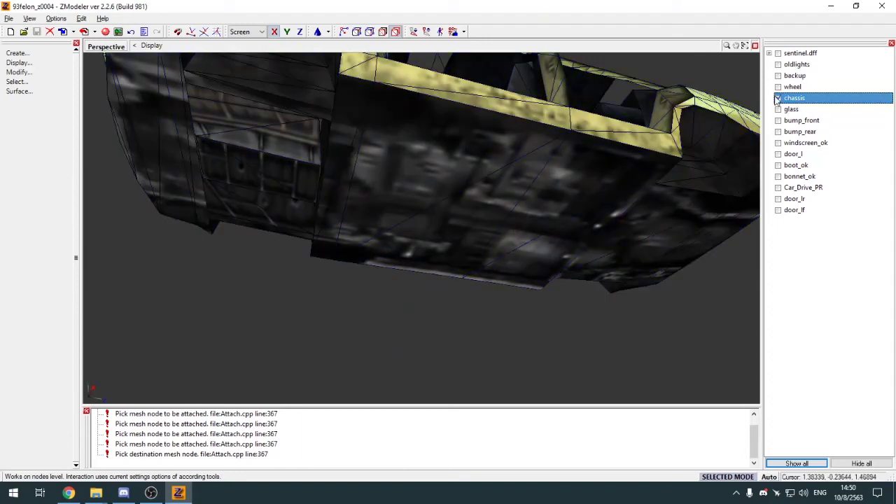
pyautogui.click(799, 54)
pyautogui.press('4')
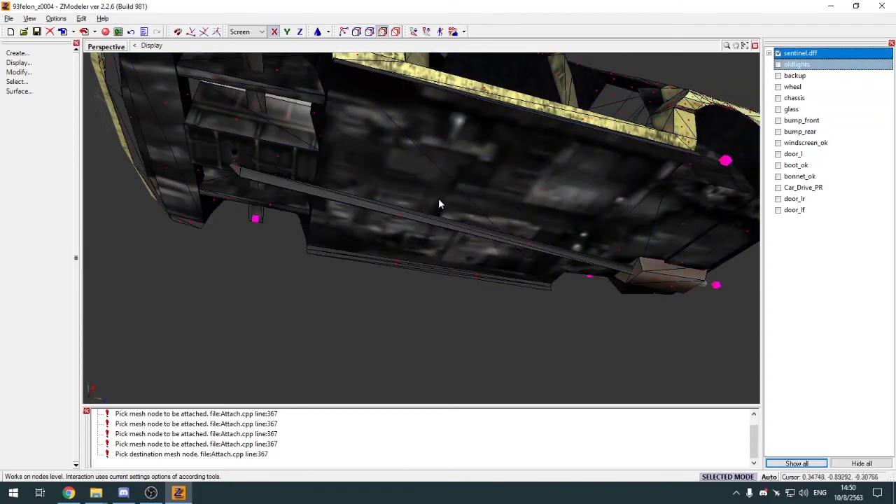
pyautogui.press('s')
pyautogui.moveTo(242, 184); pyautogui.dragTo(361, 114, button='middle')
# Switch to Chrome and search the web for 1994 maserati quattroporte, and open the computer's network connections
pyautogui.click(69, 492)
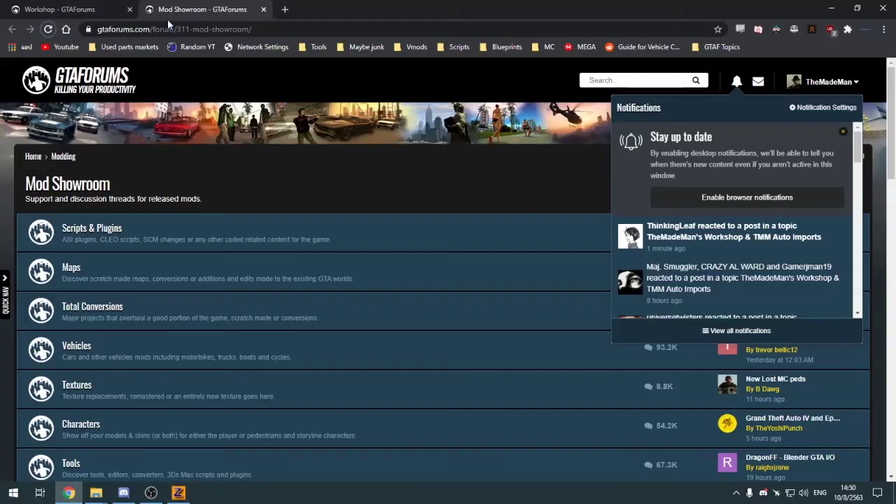
pyautogui.click(285, 8)
pyautogui.write('ma')
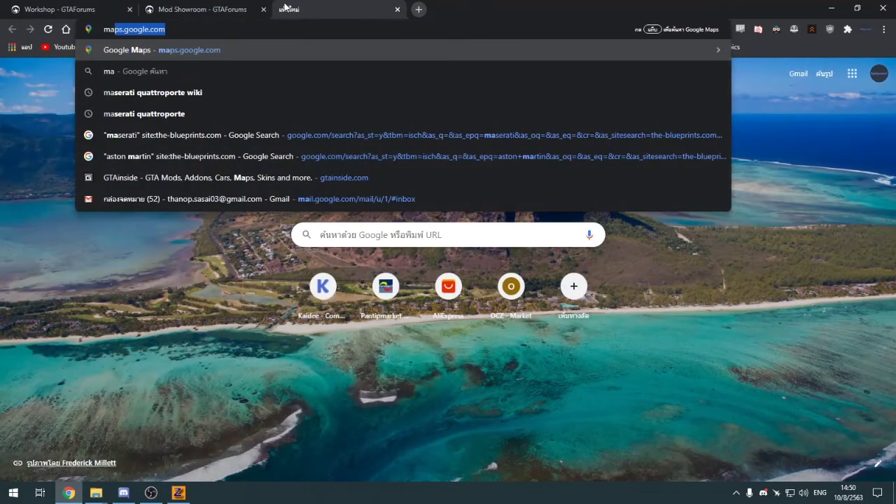
pyautogui.press('BackSpace')
pyautogui.press('BackSpace')
pyautogui.press('BackSpace')
pyautogui.write('1994')
pyautogui.press('BackSpace')
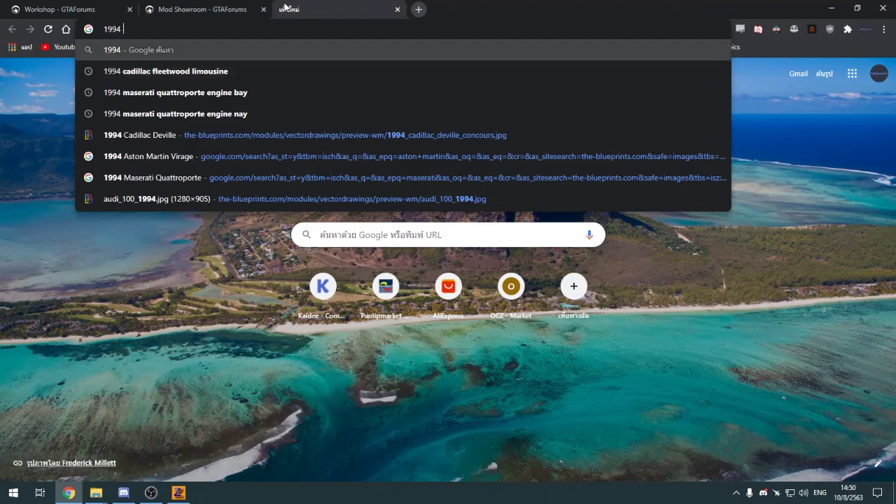
pyautogui.write('maser')
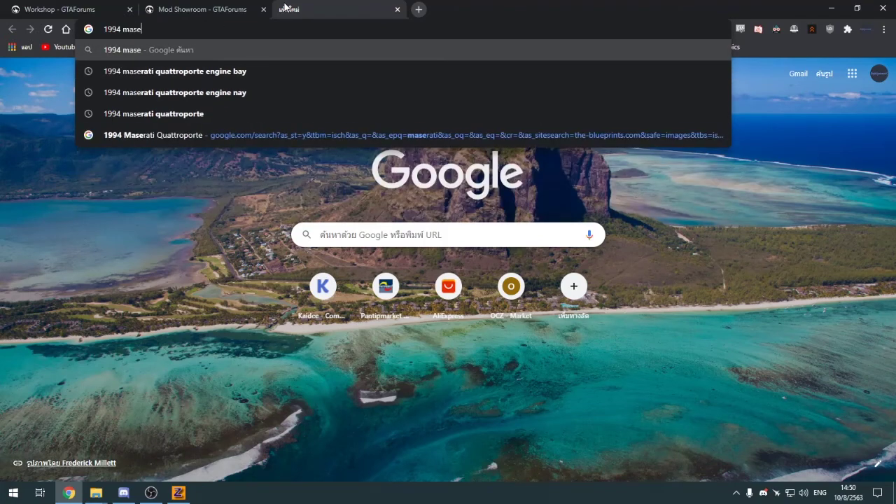
pyautogui.press('Down')
pyautogui.press('Down')
pyautogui.press('Down')
pyautogui.press('Return')
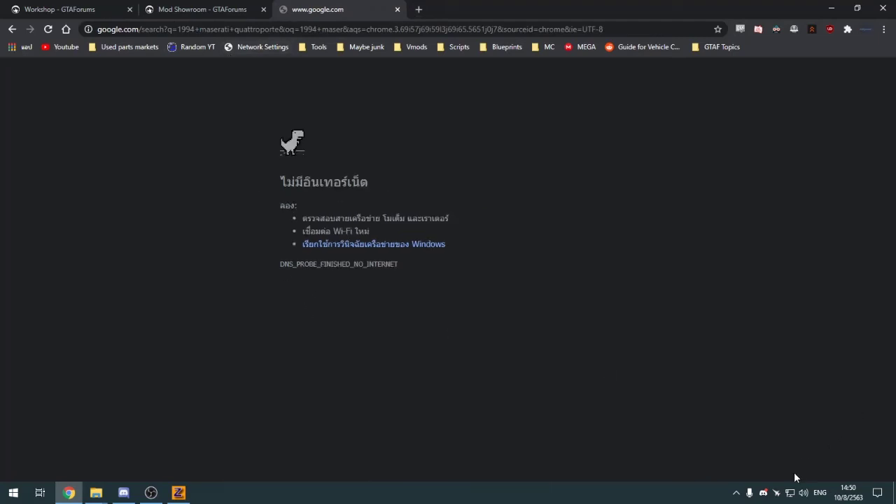
pyautogui.click(787, 497)
pyautogui.click(647, 377)
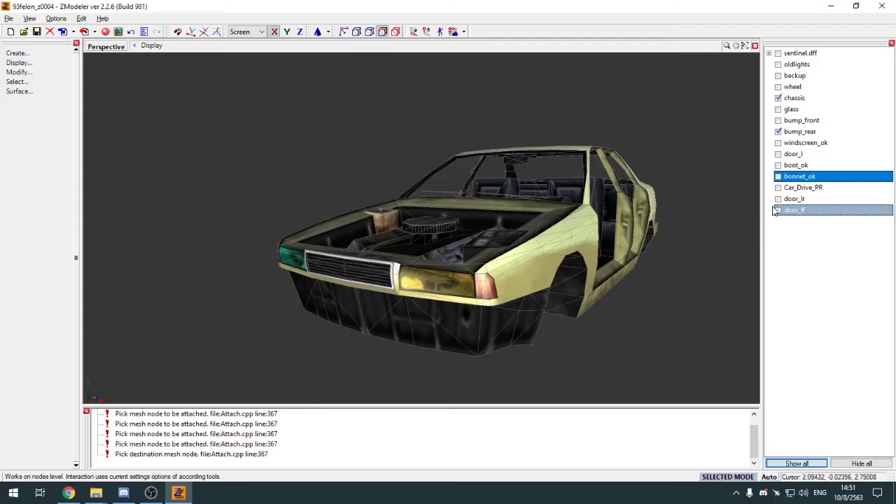
# Look over the chassis, hide it together with bump_rear, and display sentinel.dff instead
pyautogui.moveTo(526, 312); pyautogui.dragTo(561, 264, button='middle')
pyautogui.scroll(5, 358, 340)
pyautogui.moveTo(368, 336); pyautogui.dragTo(431, 244, button='middle')
pyautogui.scroll(-1, 425, 220)
pyautogui.click(777, 132)
pyautogui.click(778, 98)
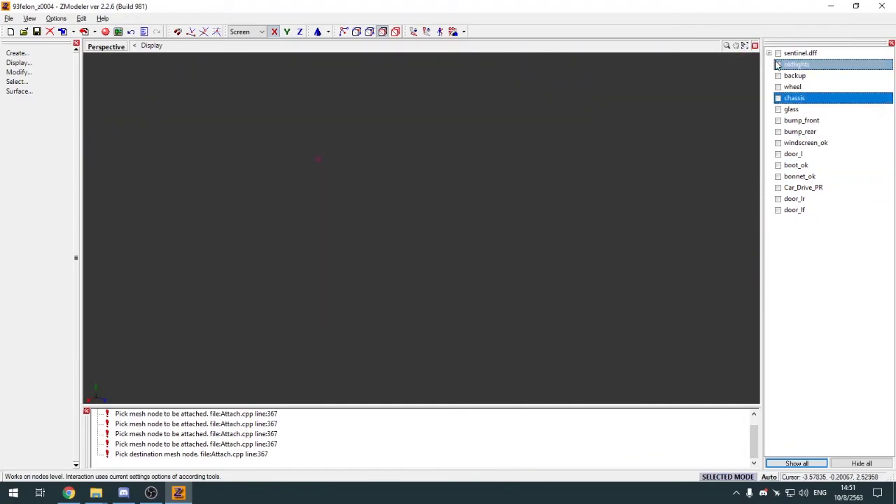
pyautogui.click(778, 53)
# Select the separate exhaust pipe and muffler pieces underneath sentinel.dff and restrict editing to the selection
pyautogui.moveTo(490, 301); pyautogui.dragTo(501, 175, button='middle')
pyautogui.scroll(2, 203, 168)
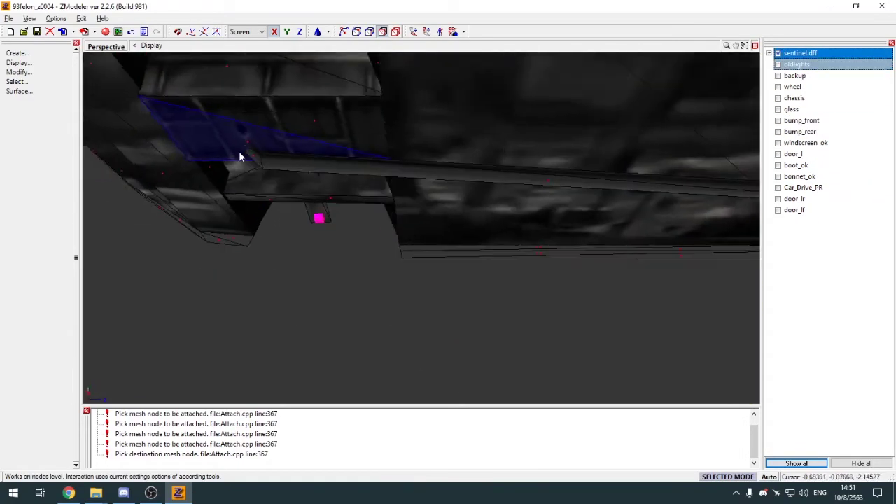
pyautogui.press('s')
pyautogui.moveTo(238, 151); pyautogui.dragTo(424, 138, button='middle')
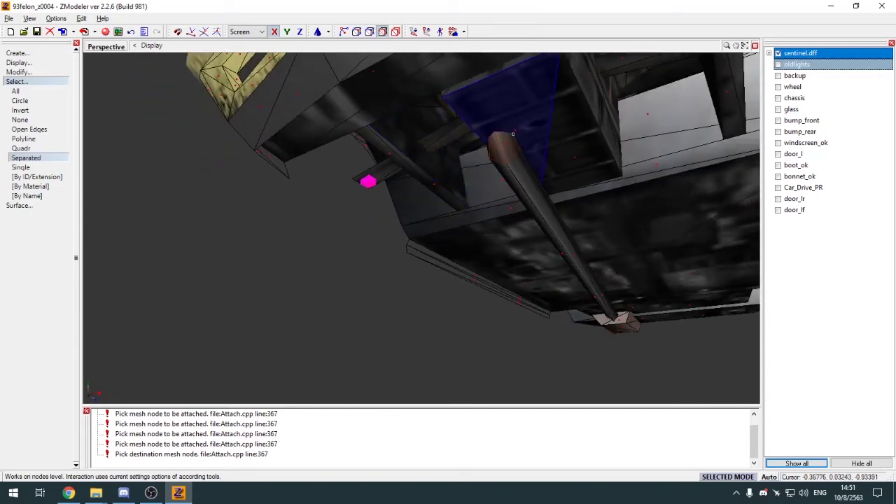
pyautogui.moveTo(513, 138); pyautogui.dragTo(533, 136, button='middle')
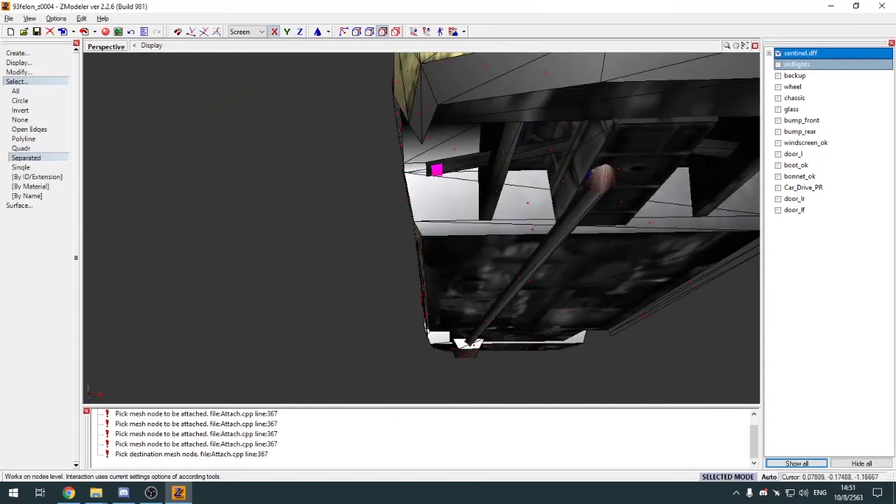
pyautogui.moveTo(520, 277); pyautogui.dragTo(483, 266, button='middle')
pyautogui.moveTo(541, 311); pyautogui.dragTo(456, 334, button='middle')
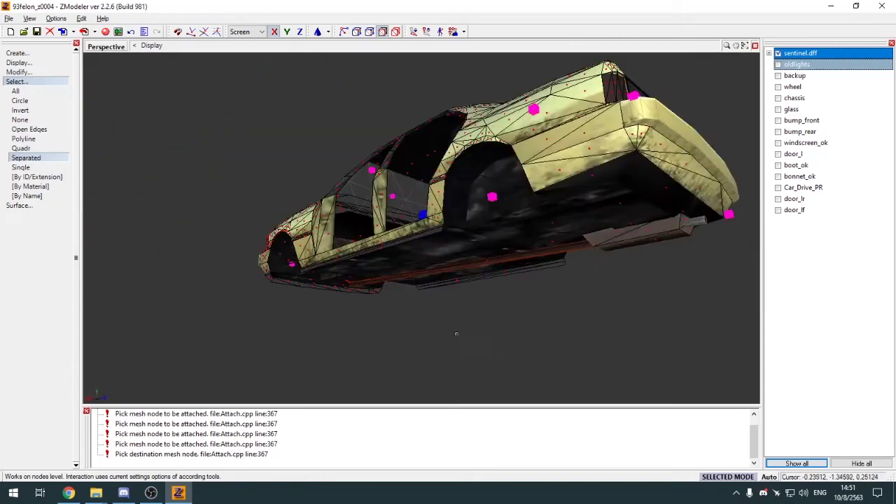
pyautogui.scroll(5, 564, 233)
pyautogui.moveTo(544, 224); pyautogui.dragTo(312, 310, button='middle')
pyautogui.press('space')
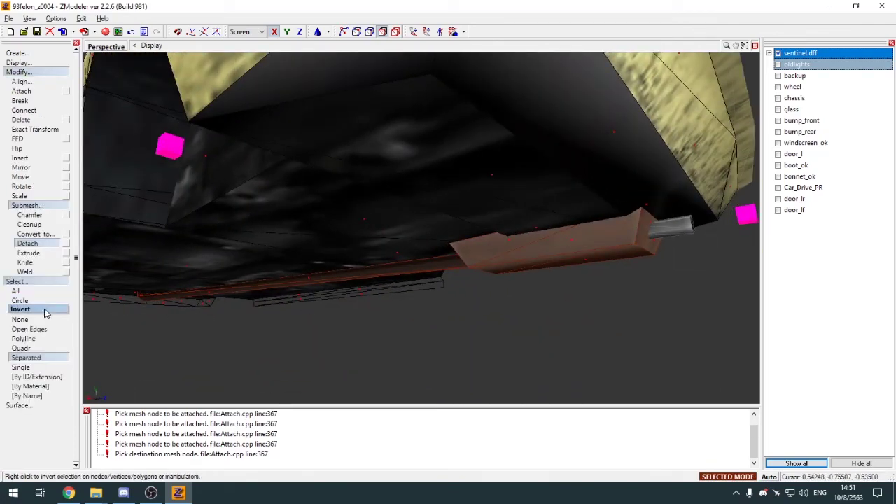
# Detach the selected exhaust to a new object, move its node out of the sentinel.dff hierarchy, and hide sentinel.dff
pyautogui.click(70, 251)
pyautogui.click(763, 96)
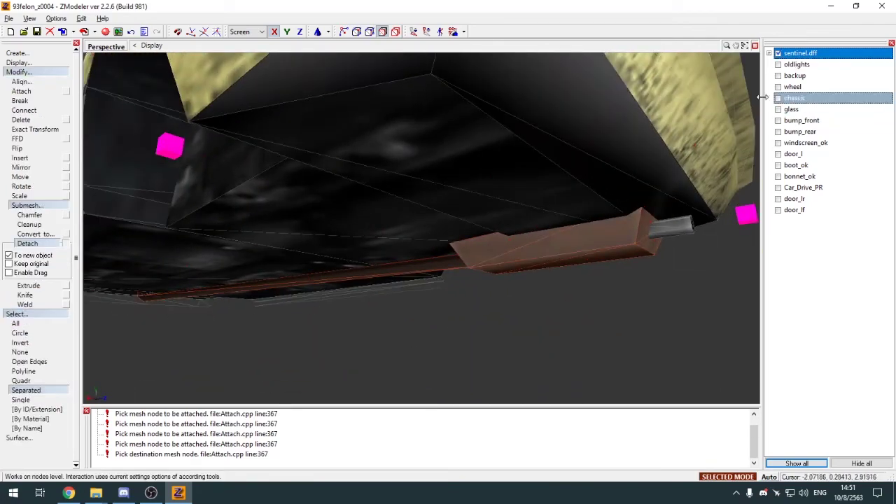
pyautogui.click(768, 54)
pyautogui.scroll(-5, 841, 98)
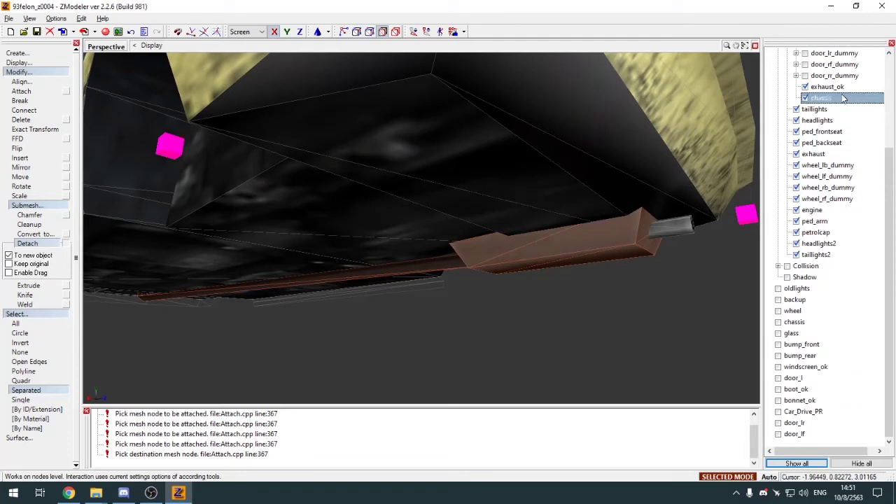
pyautogui.moveTo(832, 98); pyautogui.dragTo(804, 443)
pyautogui.click(778, 53)
pyautogui.click(20, 72)
pyautogui.click(17, 82)
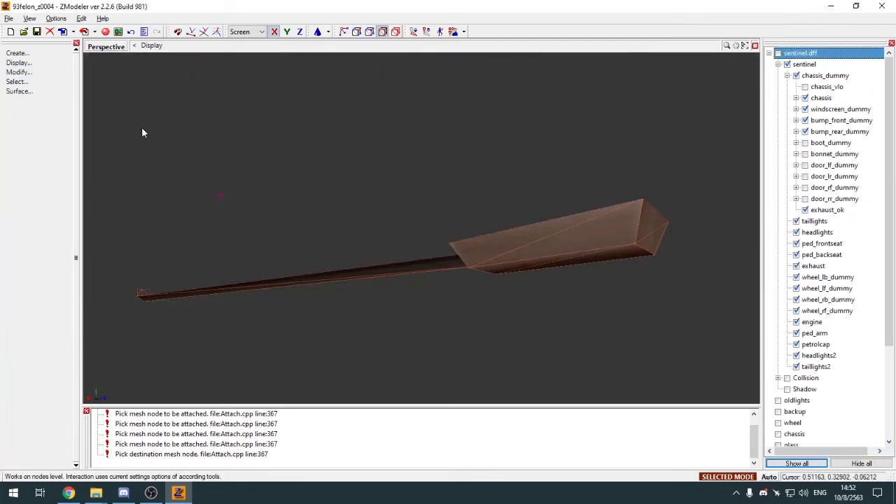
# Check the detached exhaust from several angles and display the car's chassis together with it
pyautogui.press('5')
pyautogui.moveTo(472, 207); pyautogui.dragTo(518, 203, button='middle')
pyautogui.click(777, 53)
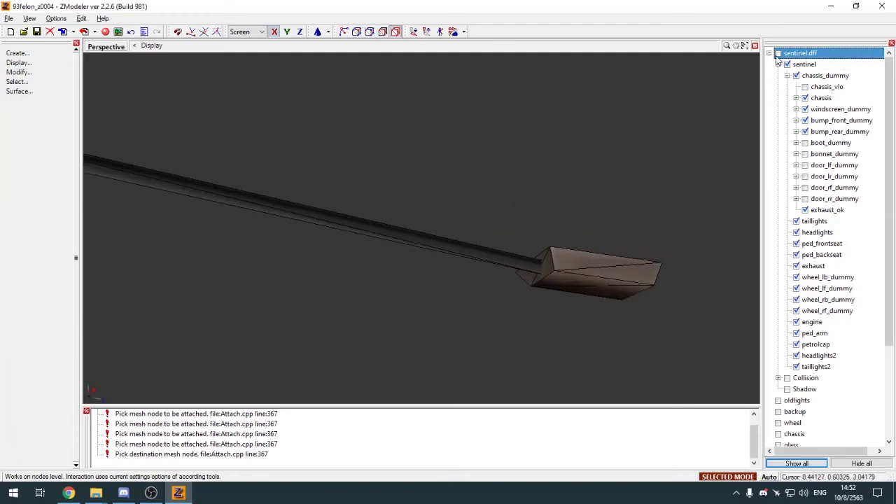
pyautogui.moveTo(663, 213); pyautogui.dragTo(550, 287, button='middle')
pyautogui.click(777, 53)
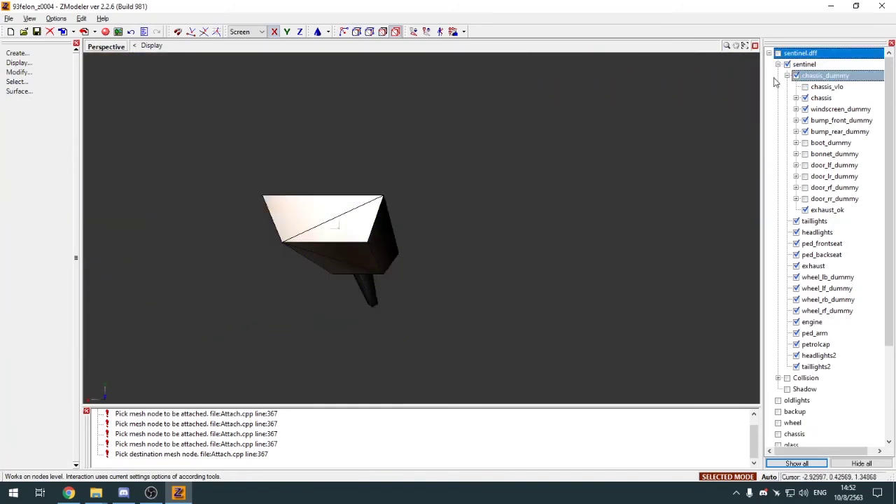
pyautogui.scroll(-4, 796, 331)
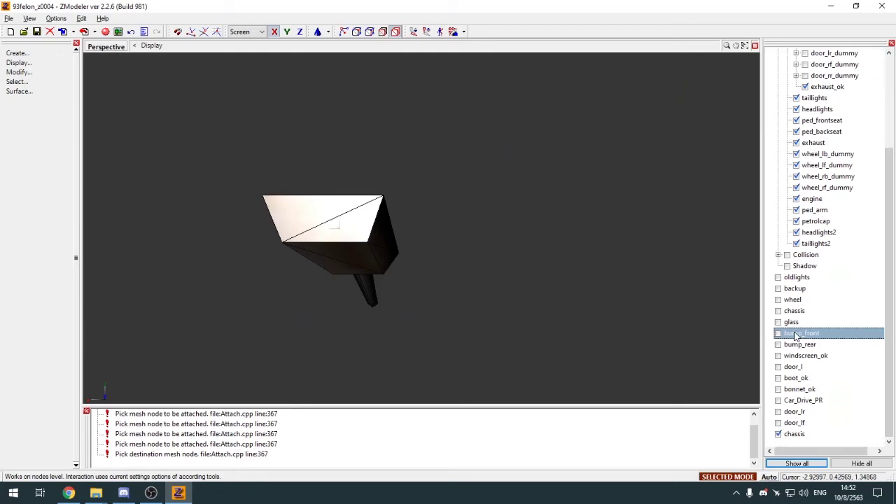
pyautogui.click(778, 311)
pyautogui.moveTo(519, 269); pyautogui.dragTo(568, 287, button='middle')
# Select all of the exhaust's vertices and shift them in the left view along the underside of the chassis
pyautogui.press('1')
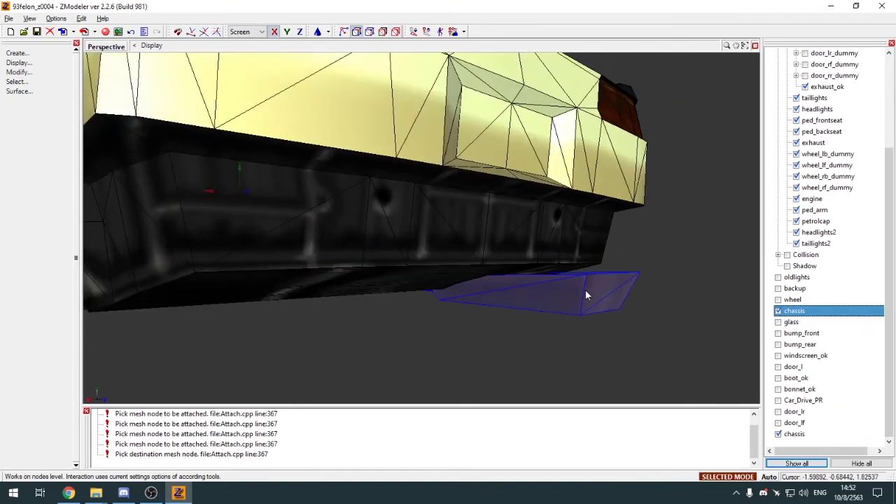
pyautogui.click(585, 290)
pyautogui.click(755, 46)
pyautogui.scroll(-5, 576, 104)
pyautogui.scroll(4, 608, 155)
pyautogui.scroll(-4, 616, 144)
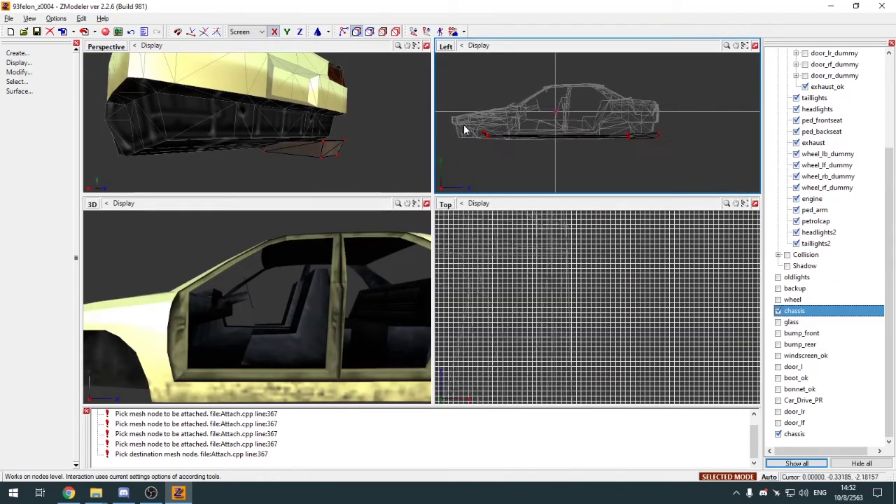
pyautogui.scroll(5, 464, 127)
pyautogui.press('q')
pyautogui.press('m')
pyautogui.moveTo(499, 121); pyautogui.dragTo(581, 154)
pyautogui.scroll(3, 540, 131)
pyautogui.press('space')
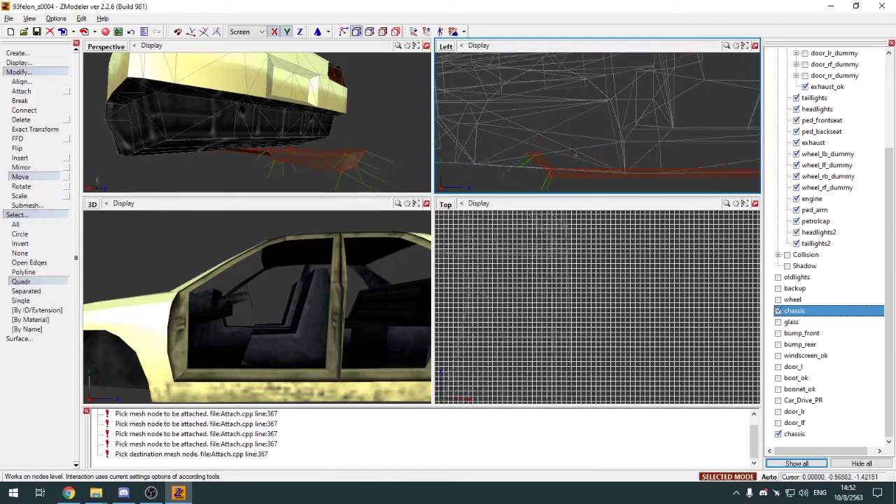
# Examine the exhaust's fit beneath the chassis in the perspective, 3D and left views
pyautogui.click(427, 46)
pyautogui.click(26, 205)
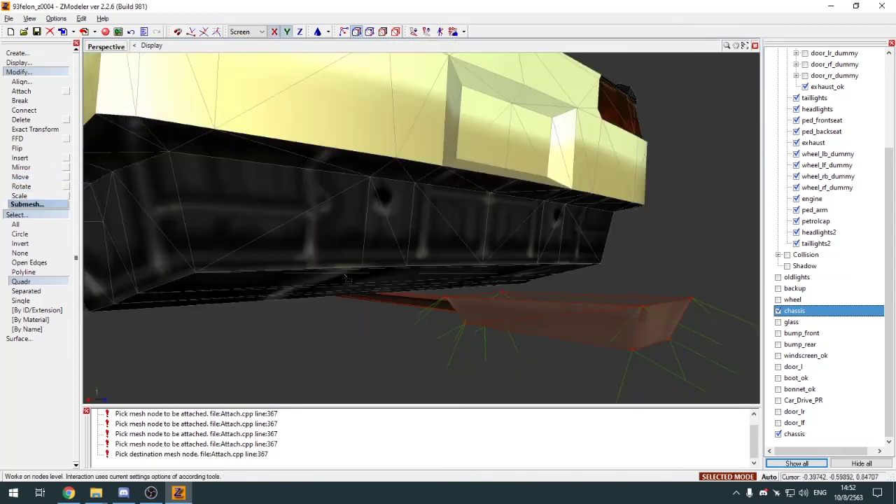
pyautogui.hotkey('alt', 'w')
pyautogui.moveTo(298, 301); pyautogui.dragTo(278, 325, button='middle')
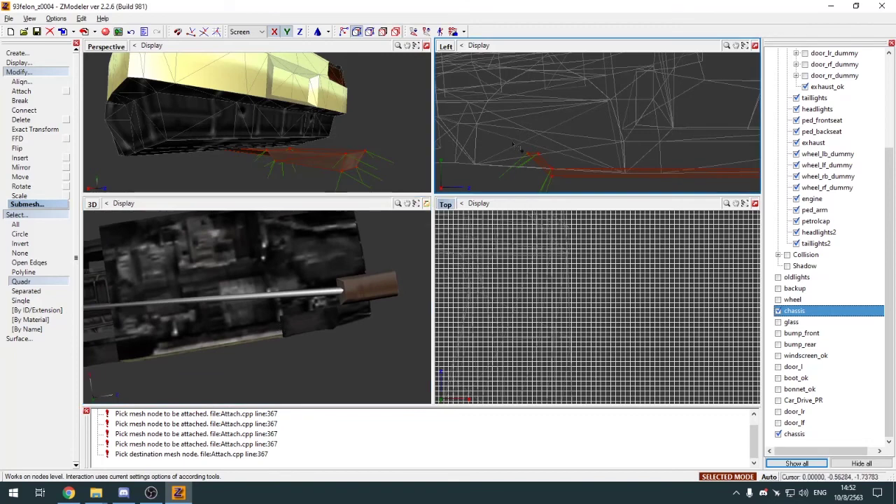
pyautogui.scroll(-4, 546, 112)
pyautogui.scroll(3, 674, 122)
pyautogui.scroll(-3, 672, 130)
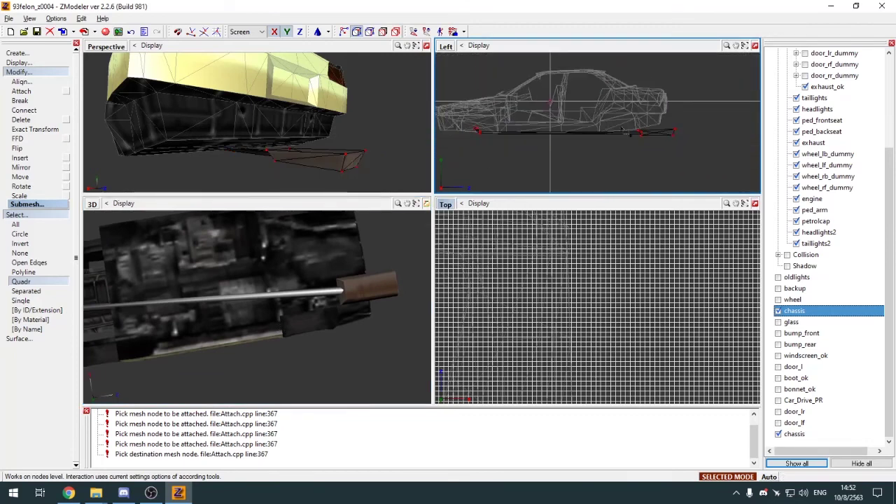
pyautogui.scroll(3, 669, 144)
pyautogui.scroll(1, 668, 149)
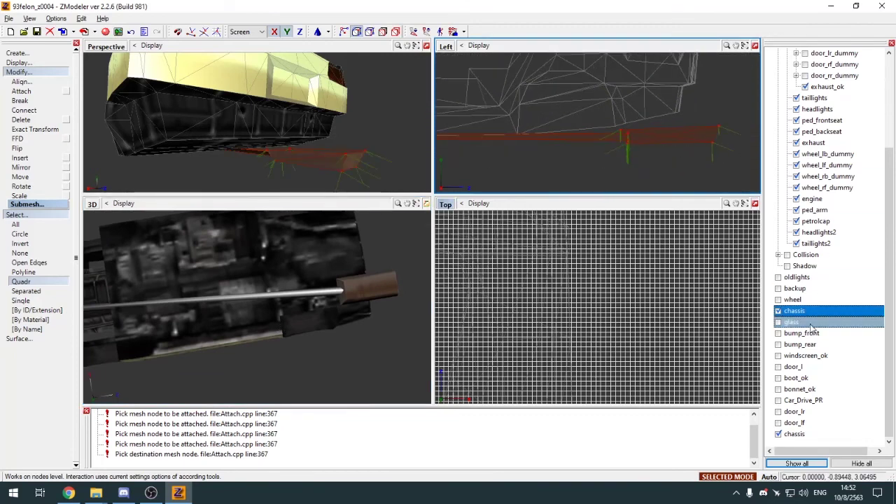
# Show bump_rear and move the exhaust forward and slightly up in the left view to tuck the muffler under the bumper
pyautogui.click(779, 345)
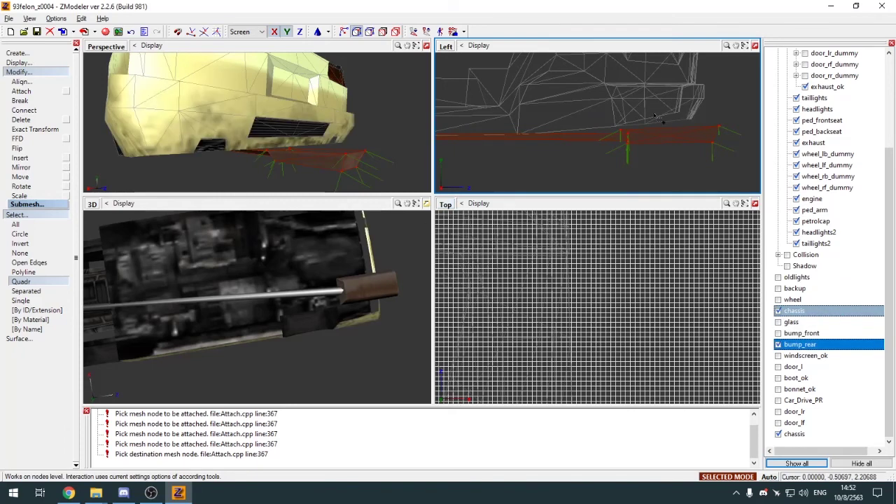
pyautogui.scroll(1, 662, 119)
pyautogui.moveTo(690, 124); pyautogui.dragTo(671, 121)
pyautogui.scroll(-3, 670, 119)
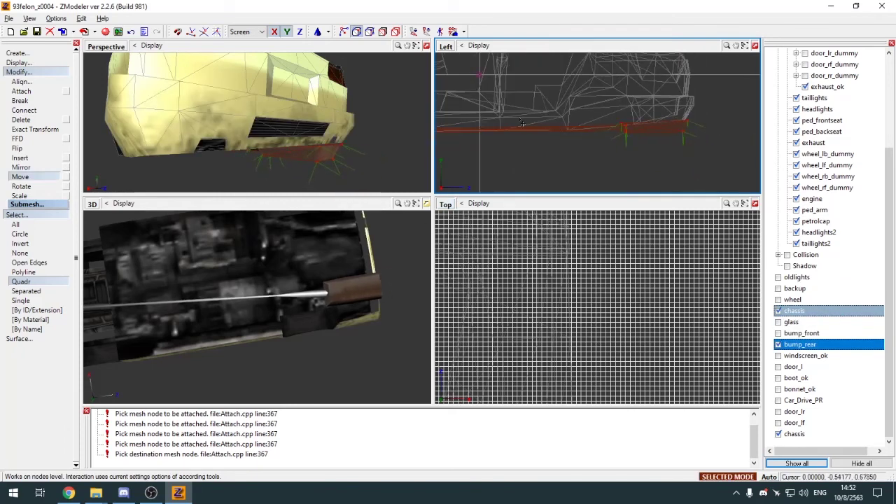
# Examine how the exhaust pipe runs along the chassis underside in the 3D and left views
pyautogui.scroll(3, 669, 119)
pyautogui.click(426, 204)
pyautogui.moveTo(238, 284); pyautogui.dragTo(236, 297, button='middle')
pyautogui.click(754, 46)
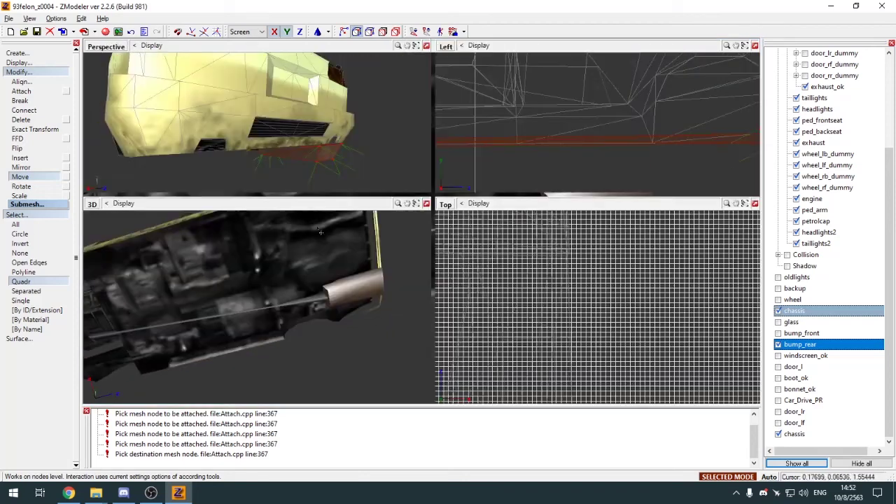
pyautogui.scroll(-3, 541, 116)
pyautogui.scroll(3, 607, 116)
pyautogui.scroll(-3, 561, 130)
pyautogui.scroll(3, 483, 133)
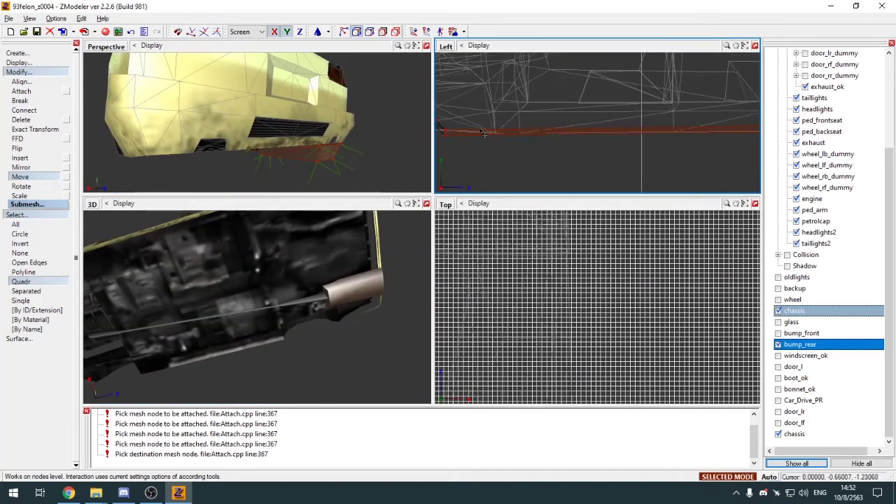
# Move the vertices around the exhaust pipe's front end in the left view to follow the chassis underside
pyautogui.scroll(3, 476, 133)
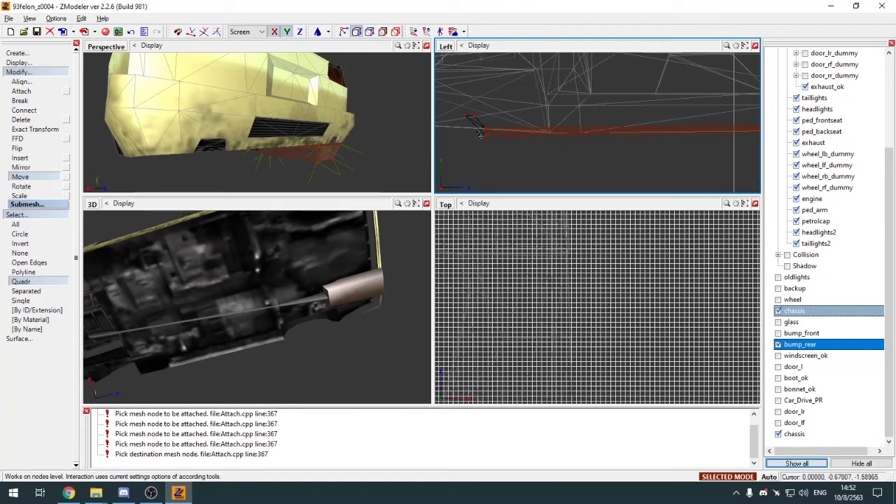
pyautogui.scroll(2, 483, 133)
pyautogui.scroll(-3, 515, 159)
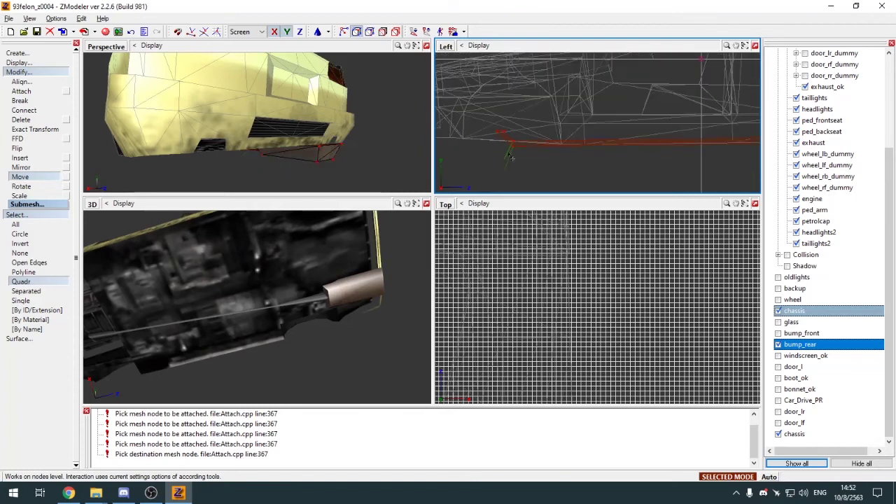
pyautogui.scroll(-4, 543, 155)
pyautogui.scroll(5, 534, 172)
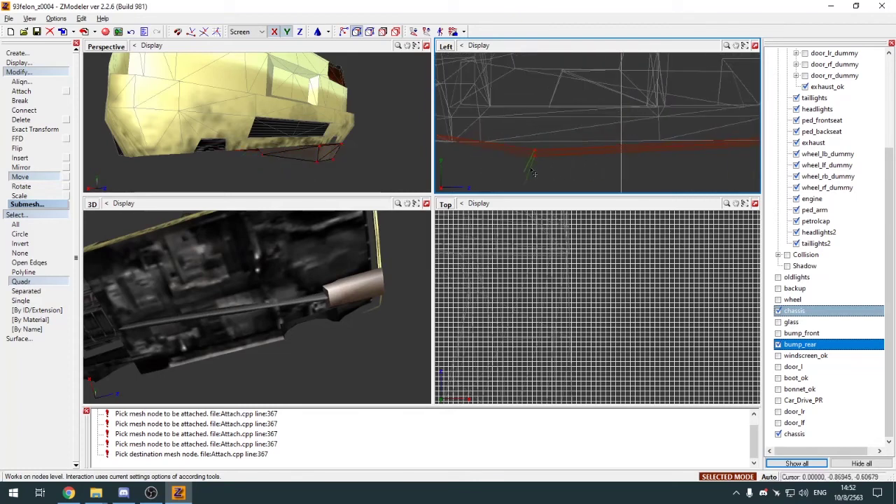
# Undo the last vertex move, try lowering the pipe's front-end vertices in the left view, and check the pipe from below
pyautogui.hotkey('ctrl', 'z')
pyautogui.scroll(-3, 521, 144)
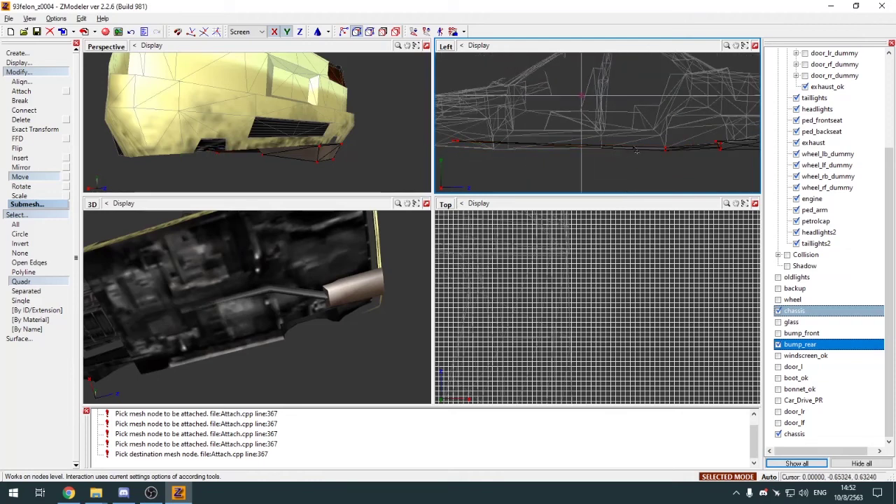
pyautogui.scroll(3, 637, 150)
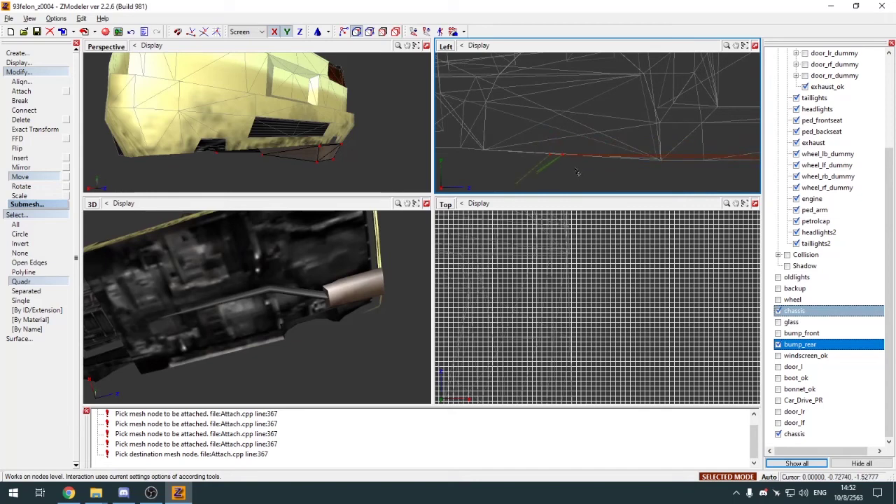
pyautogui.click(567, 160)
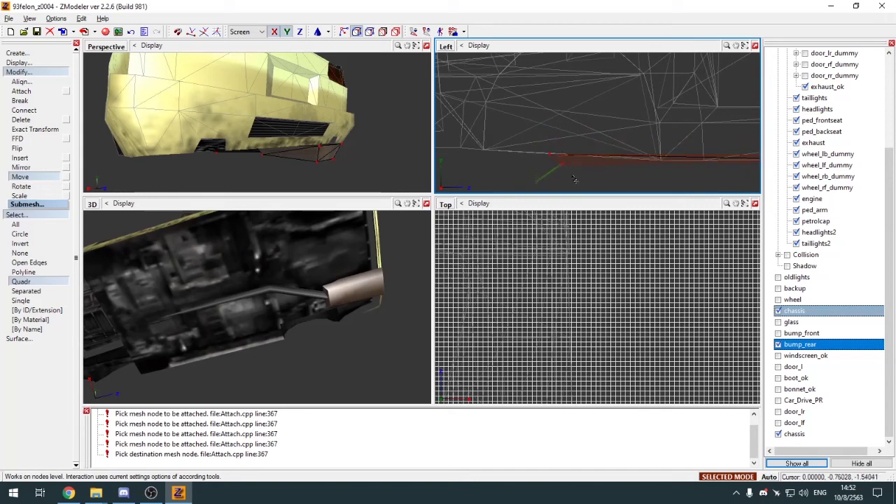
pyautogui.click(426, 203)
pyautogui.moveTo(392, 217); pyautogui.dragTo(299, 259, button='middle')
pyautogui.scroll(3, 258, 238)
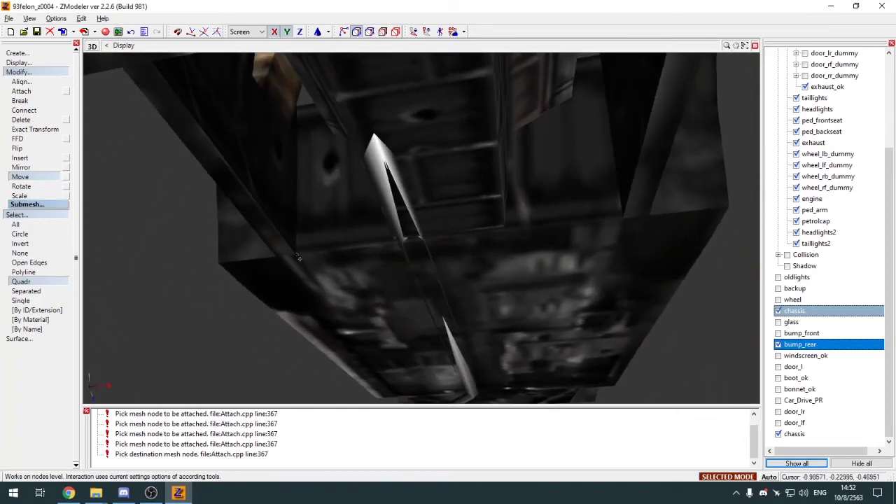
# Undo the front-end edits and lower the pipe's bottom front vertices below the floor in the left view, checking the pipe from underneath
pyautogui.hotkey('ctrl', 'z')
pyautogui.click(755, 46)
pyautogui.scroll(4, 560, 152)
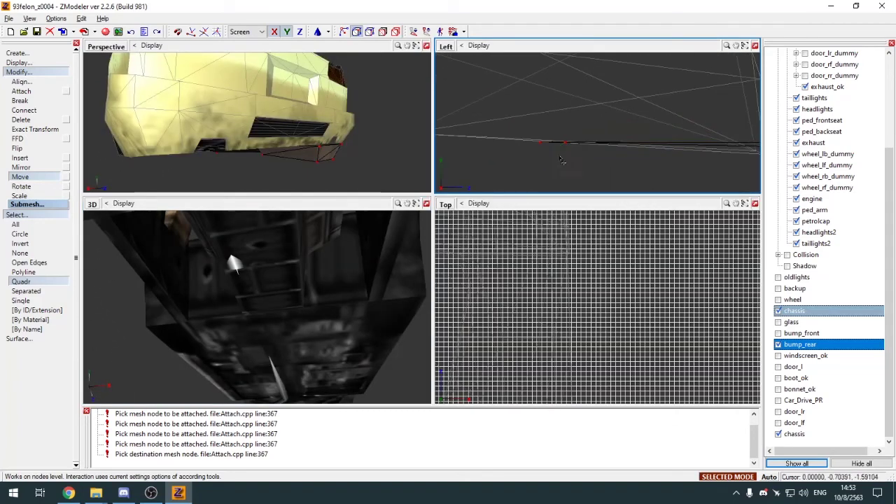
pyautogui.hotkey('ctrl', 'z')
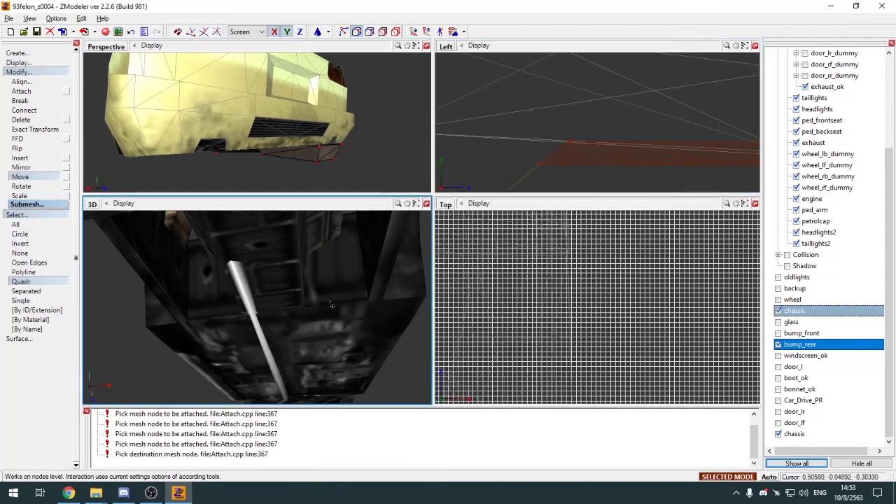
pyautogui.hotkey('alt', 'w')
pyautogui.moveTo(364, 296); pyautogui.dragTo(364, 347, button='middle')
pyautogui.hotkey('alt', 'w')
# Shorten and raise the muffler's rear end in the left view, raise its lower front vertices, and check the exhaust from below
pyautogui.scroll(-5, 551, 161)
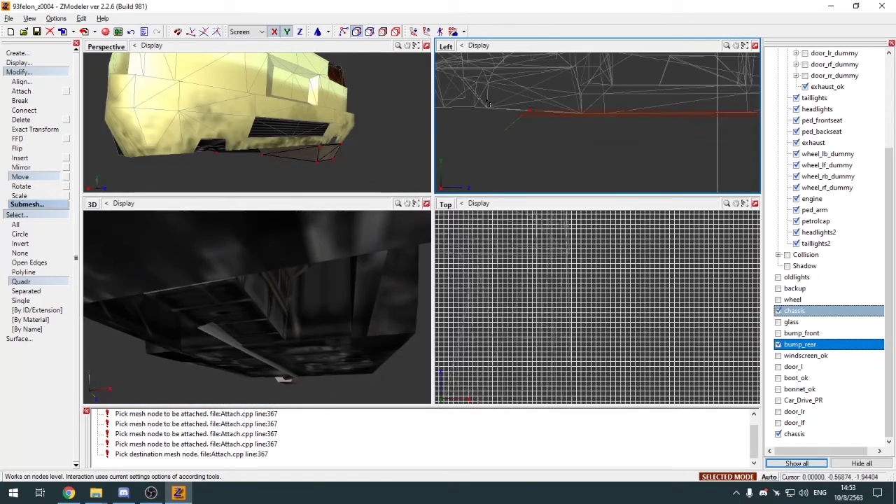
pyautogui.scroll(4, 702, 123)
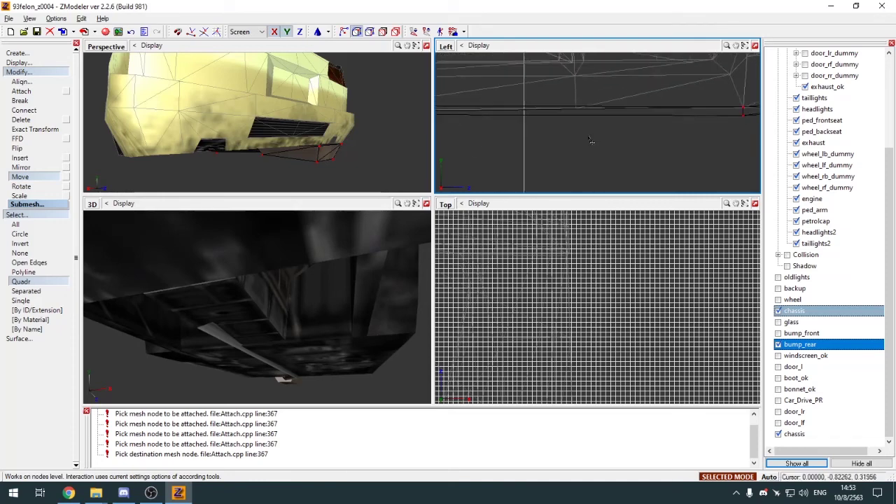
pyautogui.scroll(-2, 702, 105)
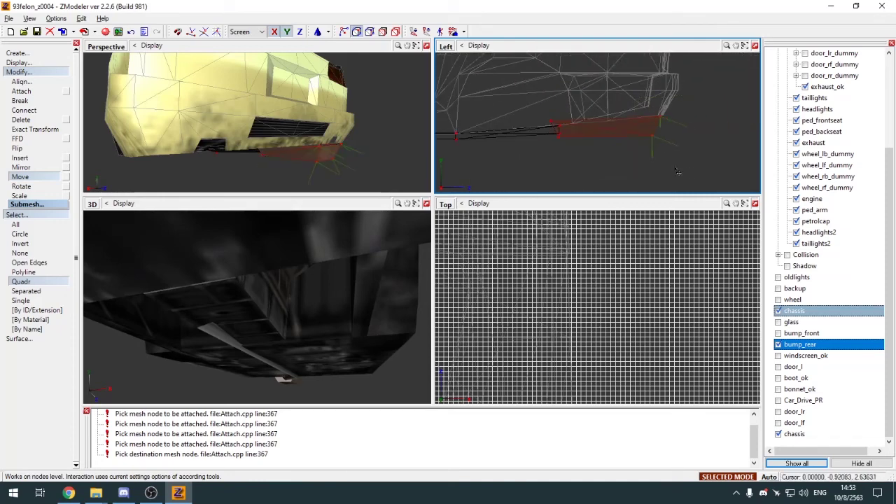
pyautogui.scroll(2, 556, 119)
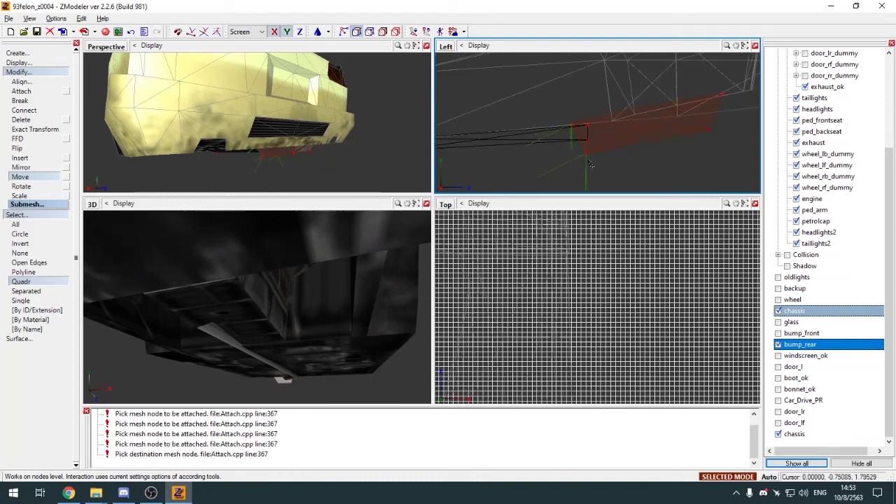
pyautogui.moveTo(599, 165); pyautogui.dragTo(595, 160)
pyautogui.moveTo(567, 155); pyautogui.dragTo(437, 159, button='middle')
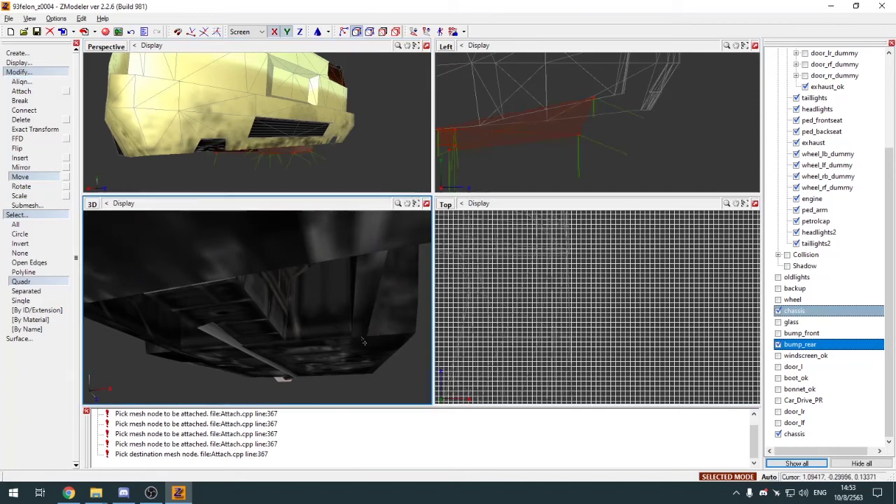
pyautogui.click(426, 203)
pyautogui.moveTo(357, 357); pyautogui.dragTo(434, 347, button='middle')
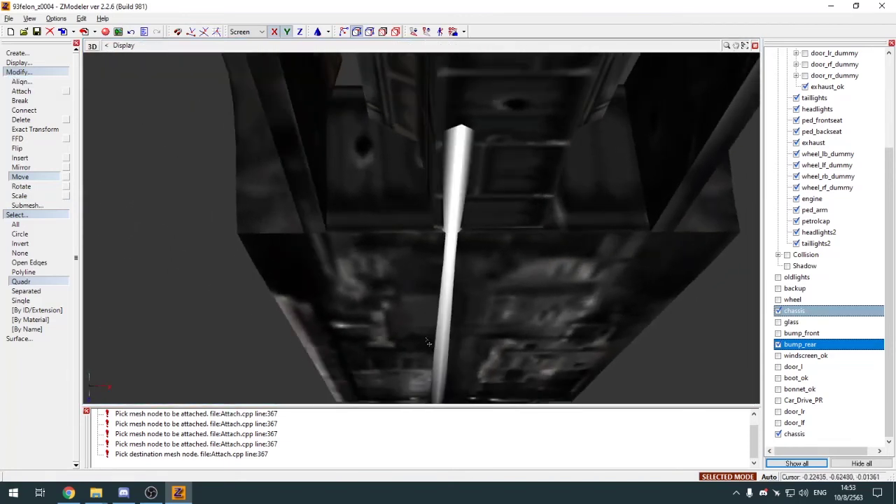
pyautogui.click(755, 45)
# Select the exhaust's rear section and compare the muffler's position with the rear bumper's cutout from above and behind
pyautogui.scroll(-3, 553, 135)
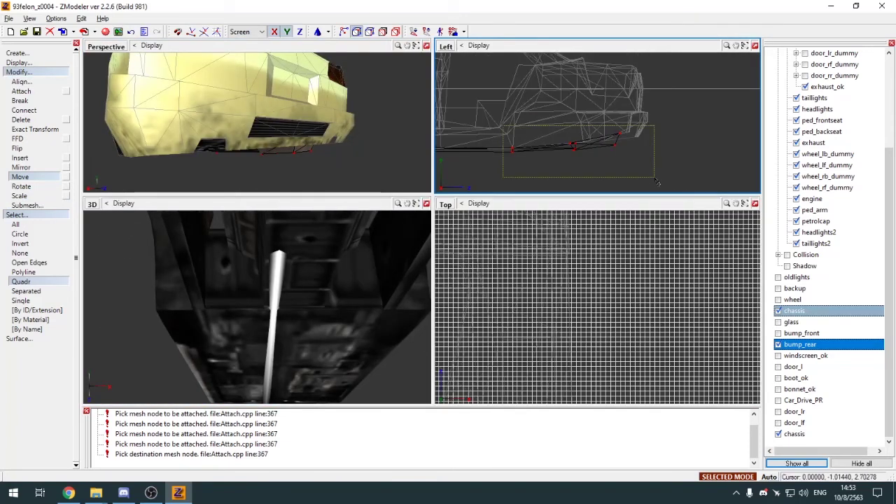
pyautogui.moveTo(657, 182); pyautogui.dragTo(655, 179)
pyautogui.scroll(6, 533, 268)
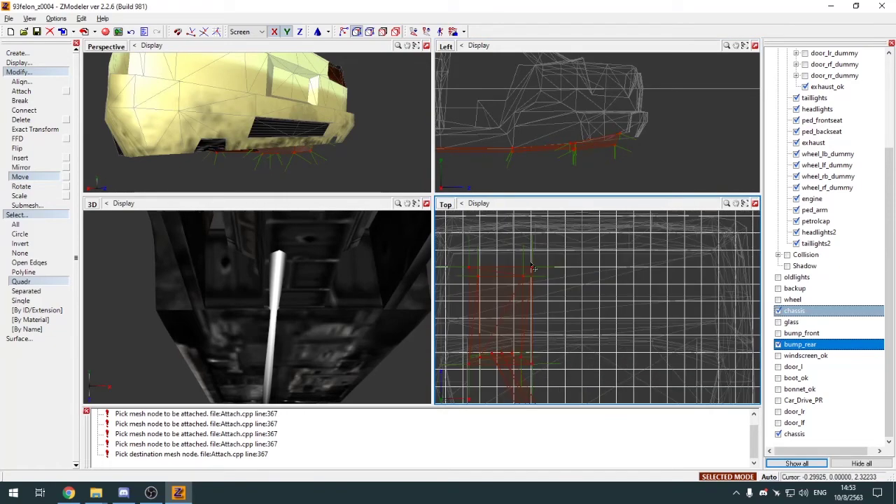
pyautogui.scroll(-3, 533, 275)
pyautogui.hotkey('alt', 'w')
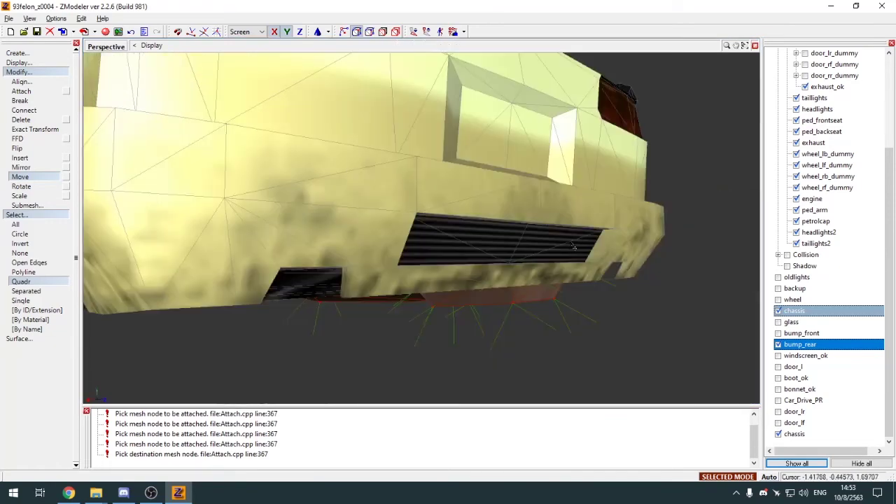
pyautogui.click(20, 178)
pyautogui.moveTo(448, 234); pyautogui.dragTo(368, 236, button='middle')
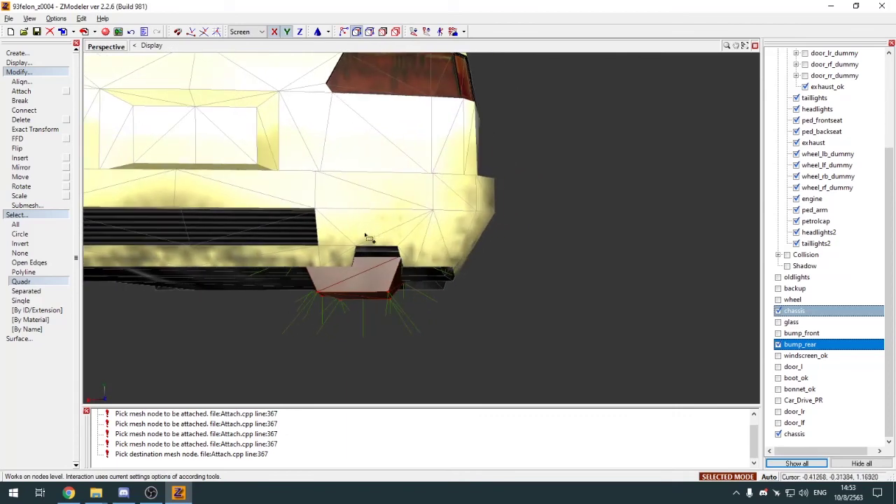
pyautogui.scroll(3, 373, 244)
# Narrow the muffler in the top view by moving the vertices of both its sides inward along X
pyautogui.hotkey('alt', 'w')
pyautogui.click(542, 293)
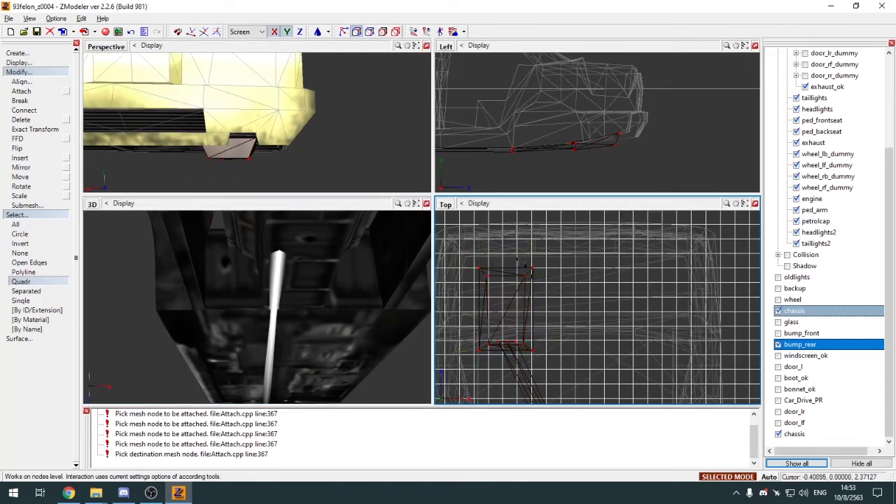
pyautogui.moveTo(546, 372); pyautogui.dragTo(539, 358)
pyautogui.scroll(2, 534, 358)
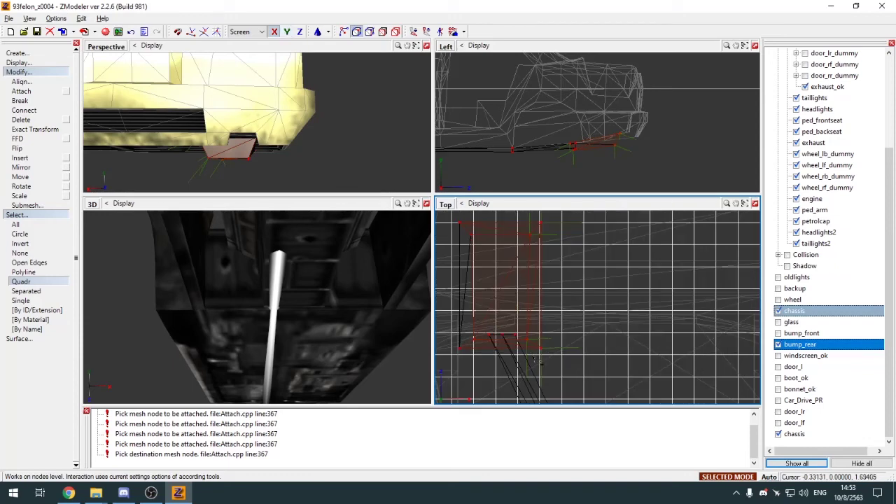
pyautogui.click(458, 285)
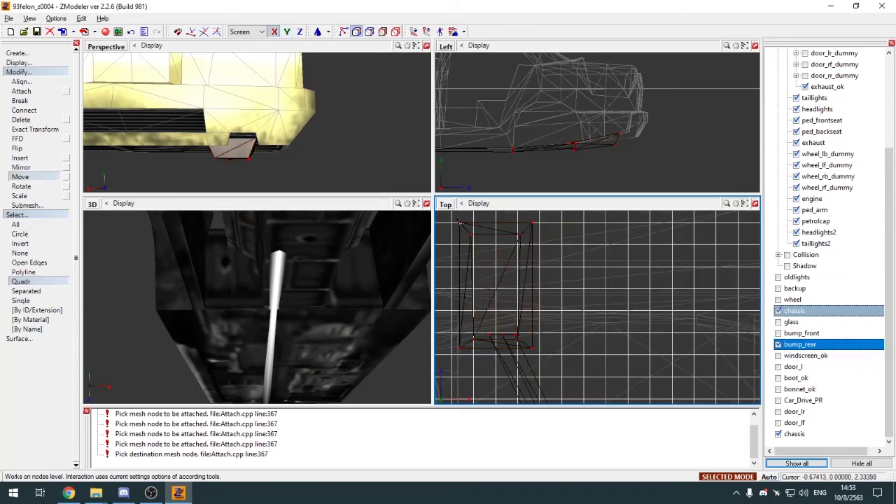
pyautogui.moveTo(460, 223); pyautogui.dragTo(467, 341)
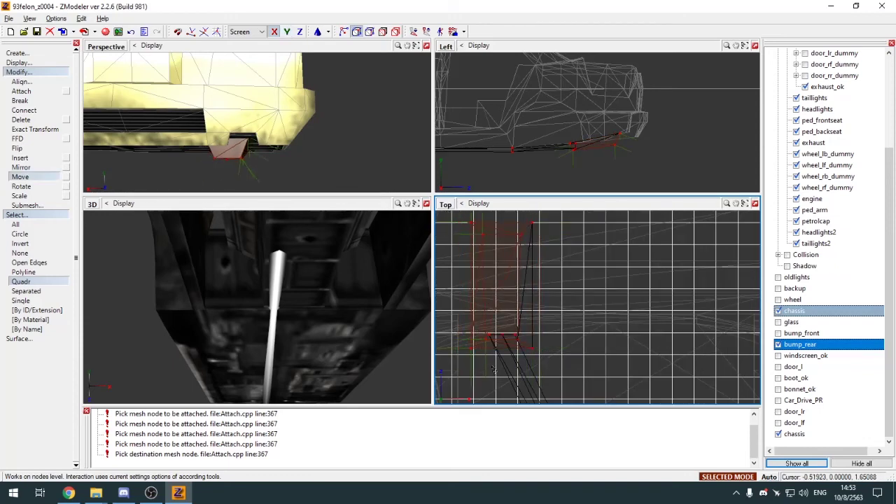
pyautogui.click(534, 312)
pyautogui.click(473, 224)
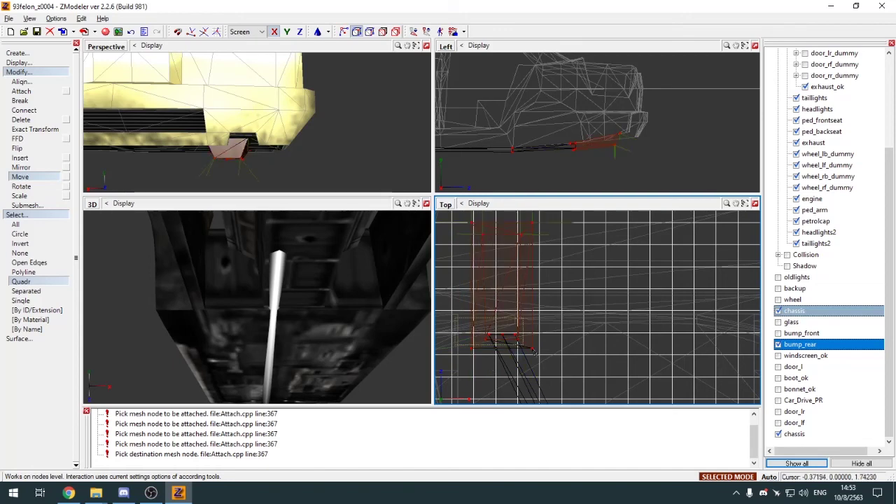
pyautogui.moveTo(534, 351); pyautogui.dragTo(552, 368)
# Shift the exhaust's rear section sideways along X in the top view to line the muffler up with the bumper cutout
pyautogui.scroll(-1, 547, 356)
pyautogui.scroll(-1, 523, 239)
pyautogui.scroll(1, 528, 251)
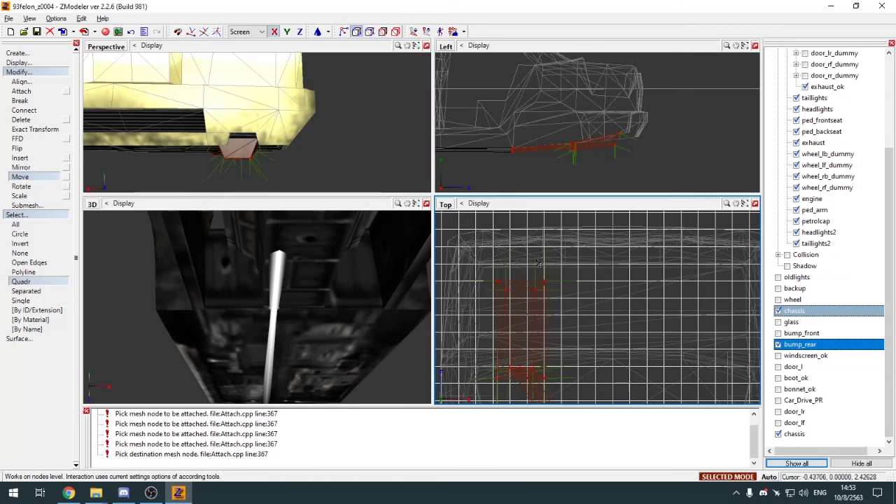
pyautogui.scroll(3, 510, 230)
pyautogui.scroll(-2, 520, 247)
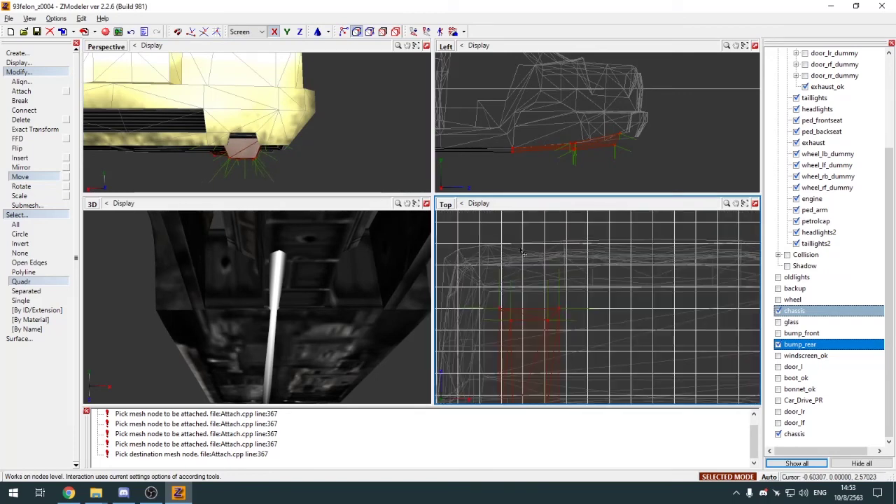
# Switch to object-level editing and inspect the muffler's fit under the rear bumper in the perspective view
pyautogui.press('4')
pyautogui.press('1')
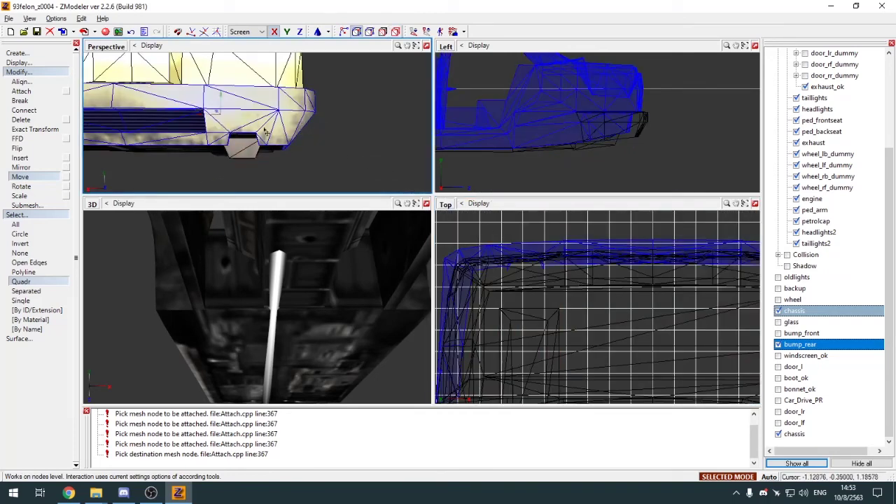
pyautogui.click(43, 74)
pyautogui.click(44, 82)
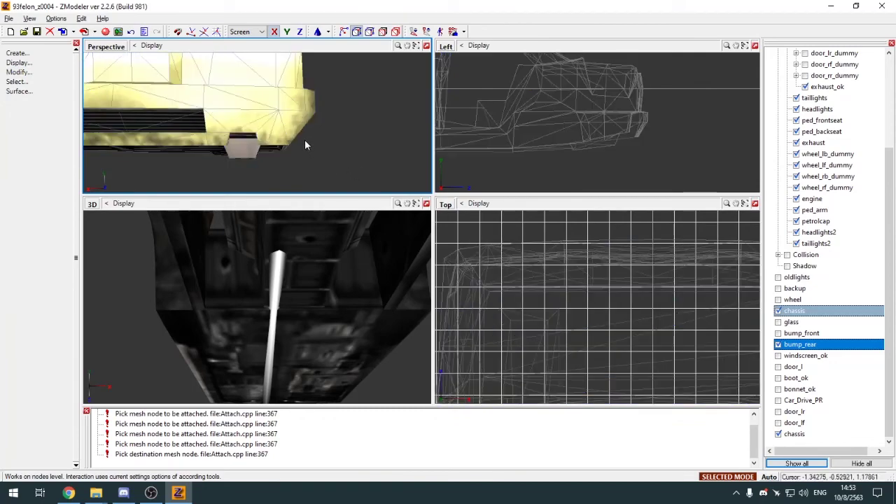
pyautogui.click(425, 45)
pyautogui.press('4')
pyautogui.moveTo(479, 288); pyautogui.dragTo(480, 288, button='middle')
pyautogui.hotkey('alt', 'w')
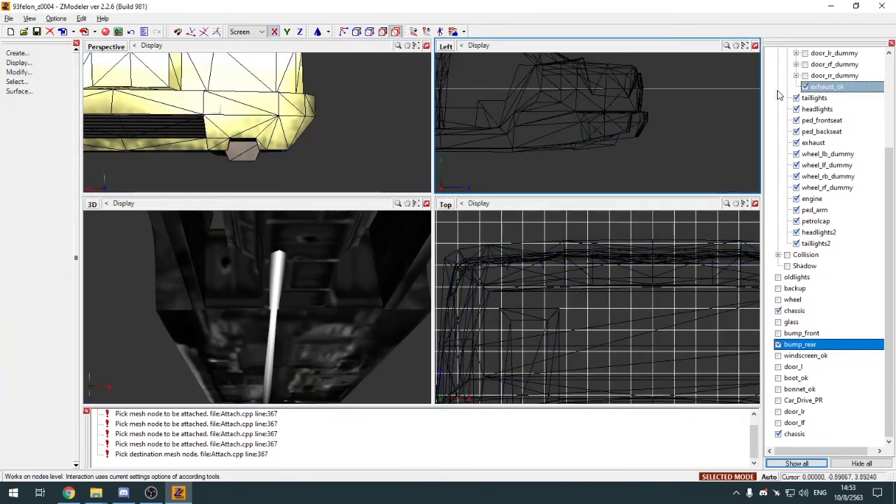
# Hide the main chassis and bump_rear so that only the detached exhaust mesh is shown
pyautogui.scroll(4, 780, 84)
pyautogui.scroll(-3, 800, 301)
pyautogui.click(779, 333)
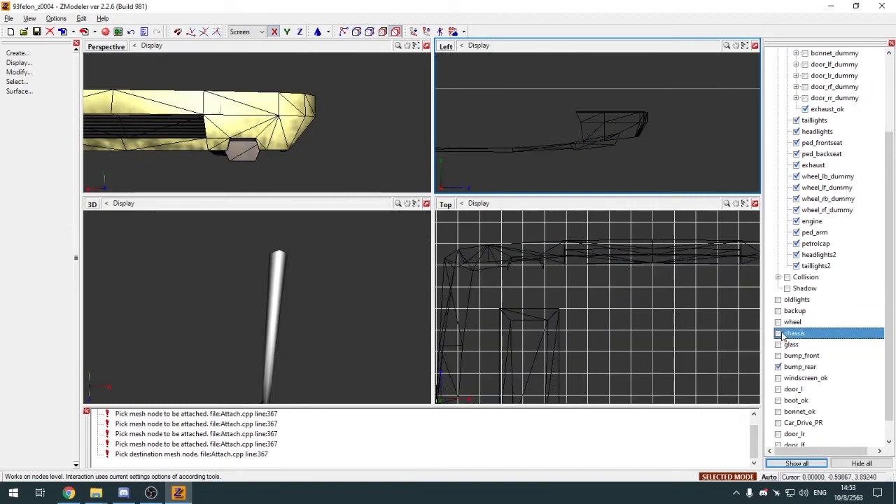
pyautogui.click(778, 434)
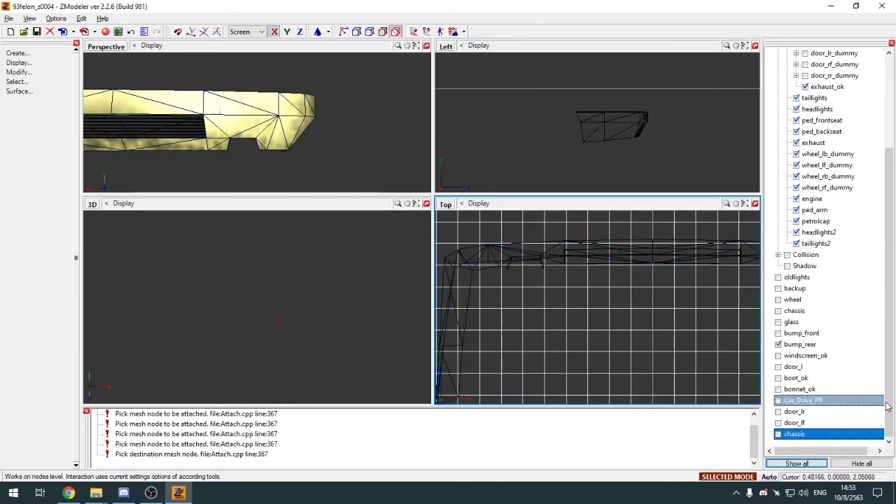
pyautogui.click(778, 434)
pyautogui.click(778, 344)
pyautogui.hotkey('alt', 'w')
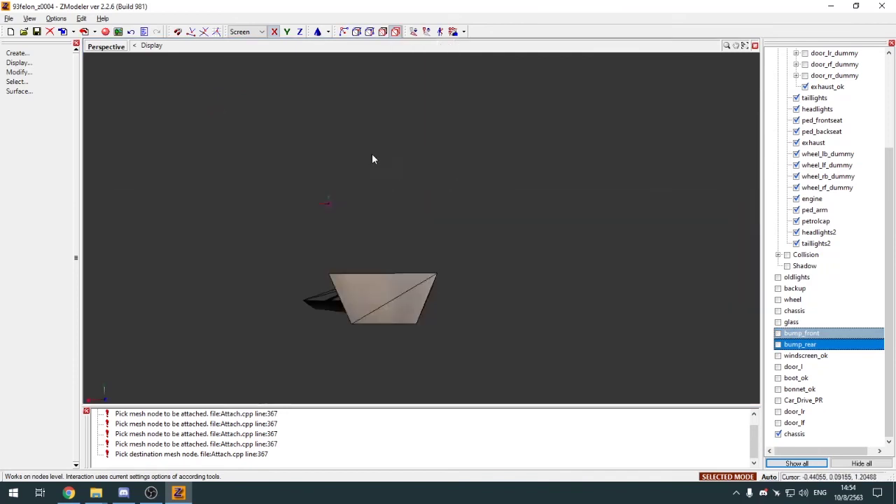
# Duplicate the exhaust mesh with the Copy tool and hide the original
pyautogui.moveTo(371, 153); pyautogui.dragTo(564, 237, button='middle')
pyautogui.scroll(-3, 498, 221)
pyautogui.click(28, 62)
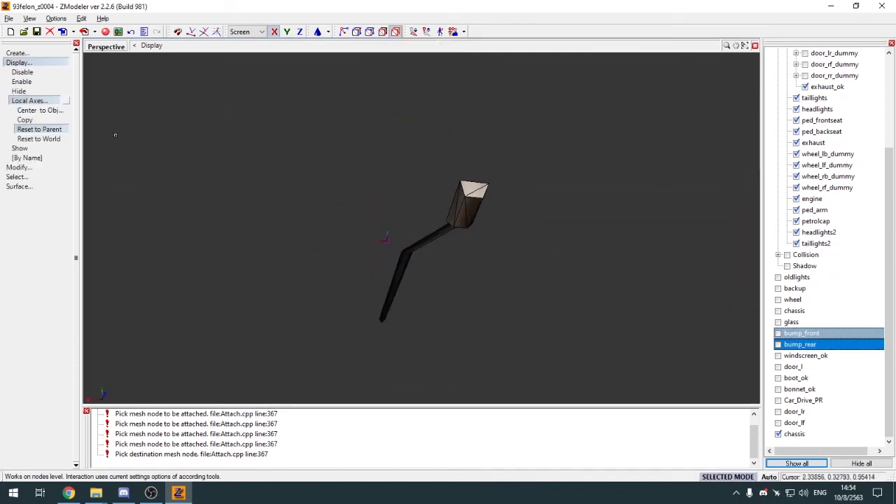
pyautogui.click(32, 53)
pyautogui.click(31, 62)
pyautogui.scroll(-1, 780, 392)
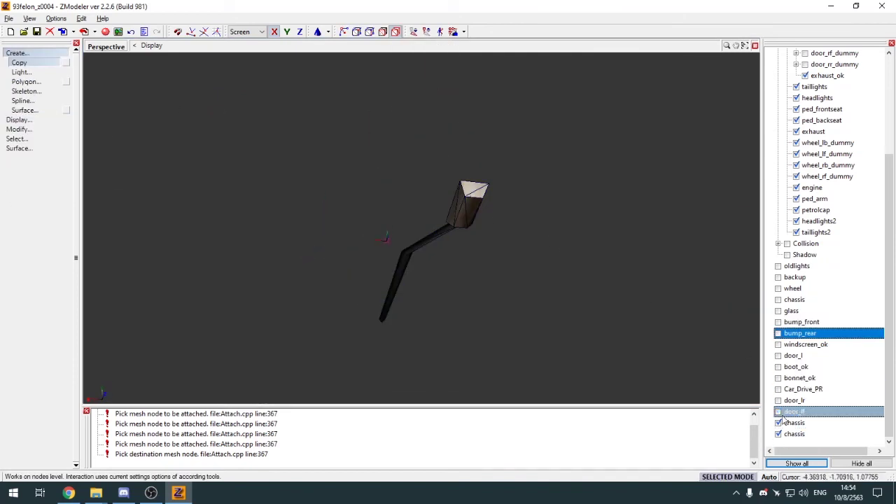
pyautogui.click(777, 422)
# Mirror the copied exhaust along X in the top view to place it on the opposite side of the car
pyautogui.click(54, 55)
pyautogui.hotkey('alt', 'w')
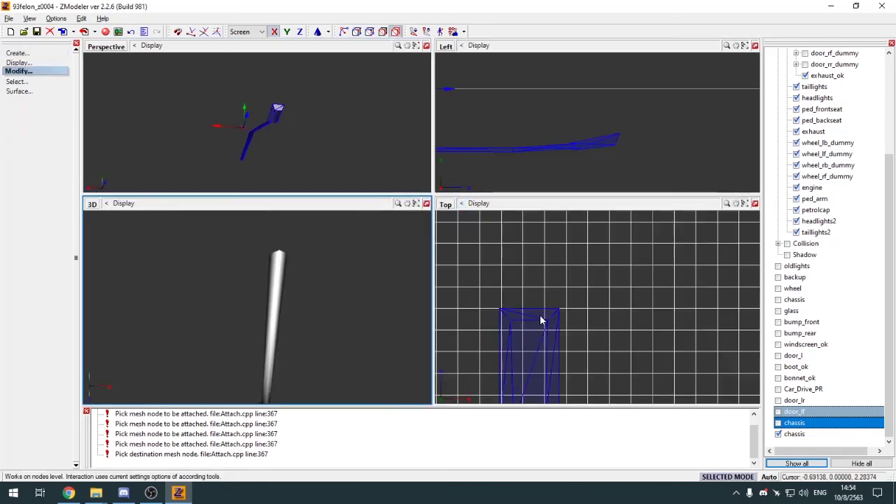
pyautogui.click(538, 340)
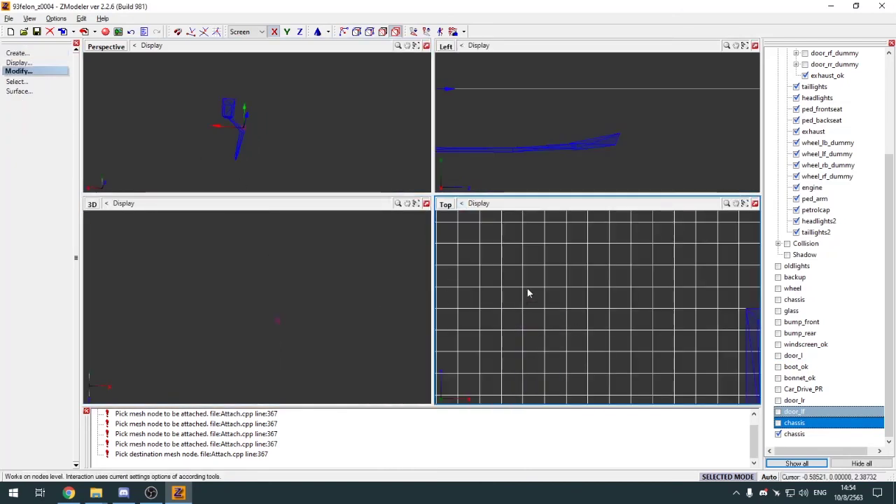
pyautogui.hotkey('alt', 'w')
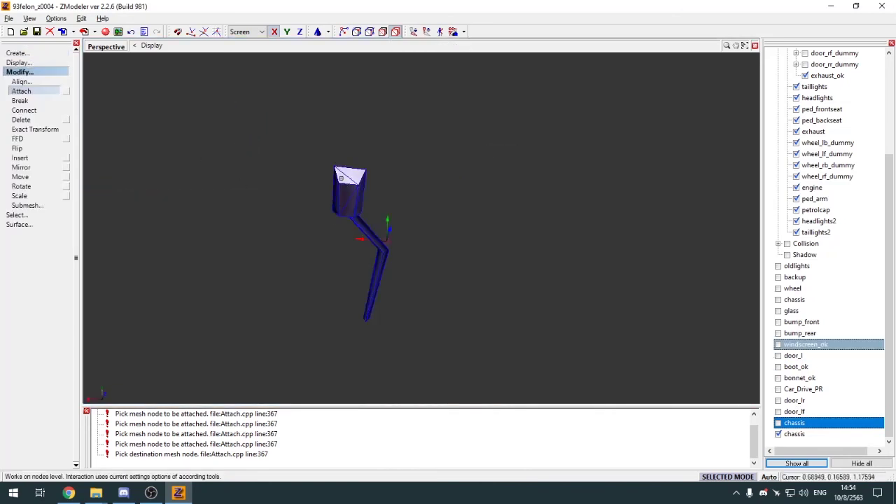
# Show the original exhaust again and attach the two exhaust halves into one mesh
pyautogui.click(342, 180)
pyautogui.click(778, 424)
pyautogui.click(465, 212)
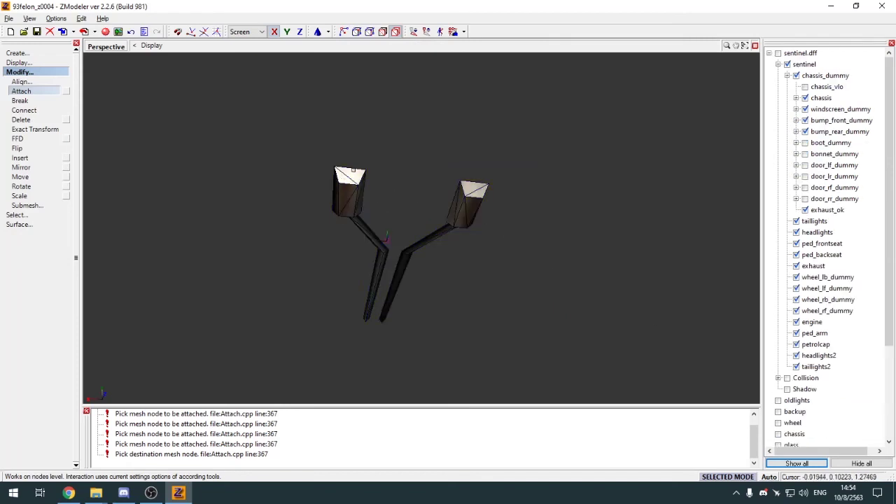
pyautogui.click(54, 72)
# Show the main chassis and attach the combined exhaust mesh to it
pyautogui.click(483, 196)
pyautogui.scroll(4, 782, 187)
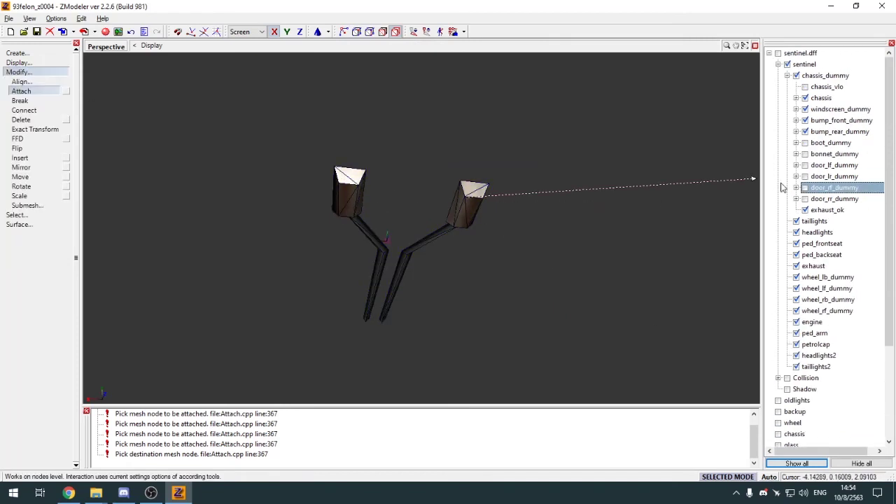
pyautogui.scroll(-4, 792, 204)
pyautogui.click(779, 311)
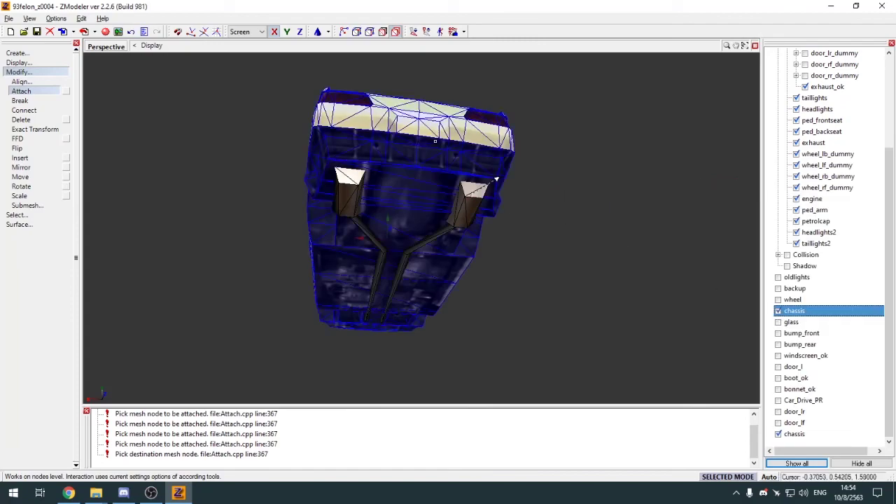
pyautogui.click(496, 179)
pyautogui.click(31, 71)
# Select both exhaust pipes and mufflers at vertex level and detach them from the chassis as a separate mesh
pyautogui.moveTo(599, 235); pyautogui.dragTo(629, 232, button='middle')
pyautogui.scroll(3, 453, 170)
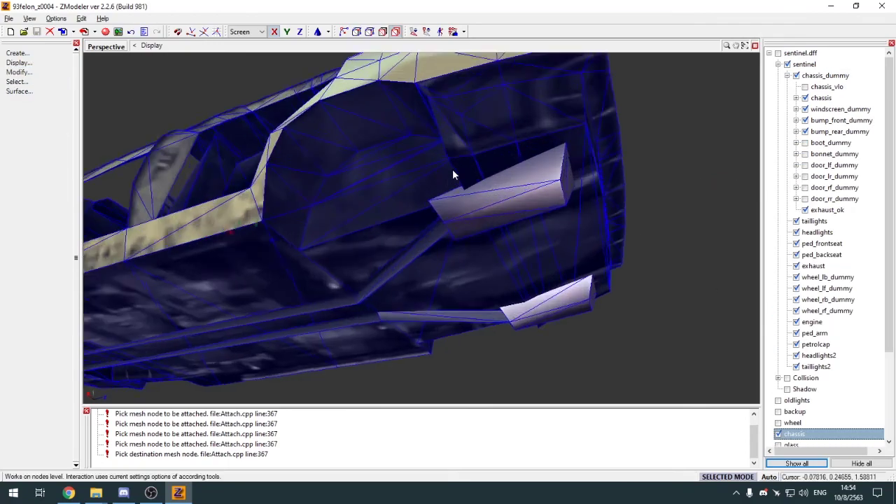
pyautogui.moveTo(453, 170); pyautogui.dragTo(409, 192, button='middle')
pyautogui.scroll(3, 395, 195)
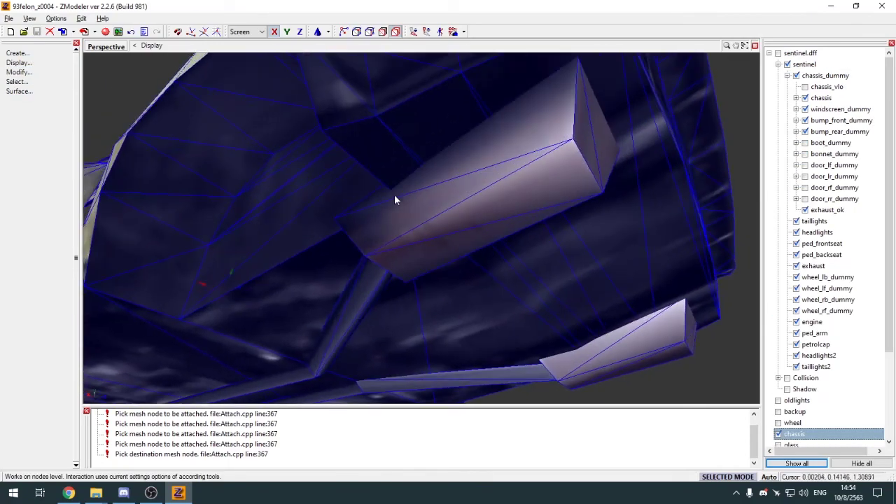
pyautogui.press('2')
pyautogui.click(396, 198)
pyautogui.hotkey('ctrl', 'd')
pyautogui.press('q')
pyautogui.moveTo(330, 210); pyautogui.dragTo(344, 225)
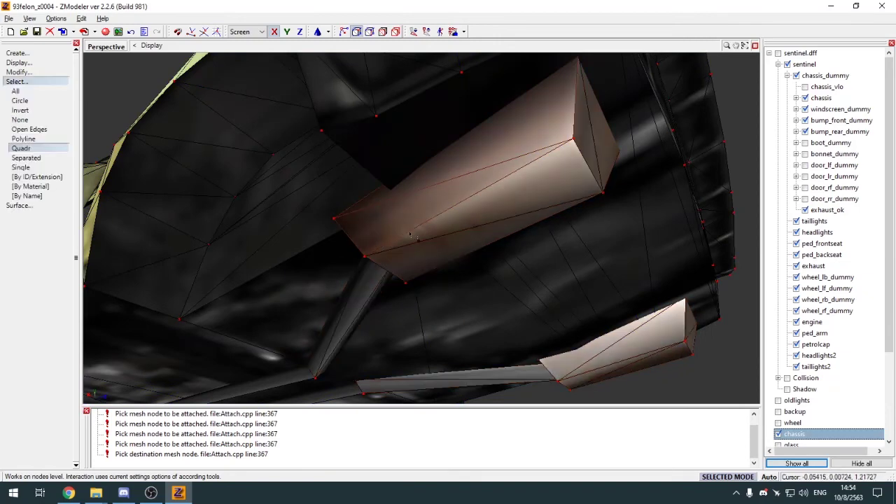
pyautogui.moveTo(345, 225); pyautogui.dragTo(384, 238, button='middle')
pyautogui.hotkey('alt', 'w')
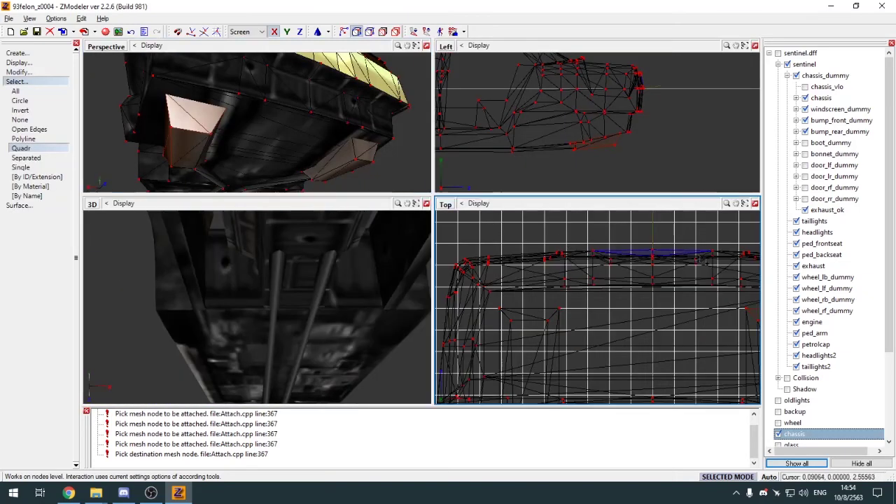
pyautogui.hotkey('alt', 'w')
pyautogui.hotkey('alt', 'w')
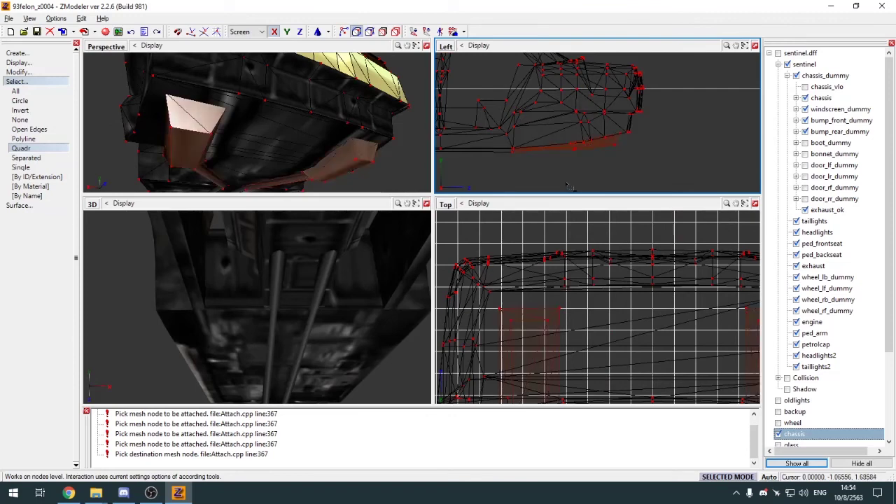
pyautogui.click(130, 119)
pyautogui.click(28, 82)
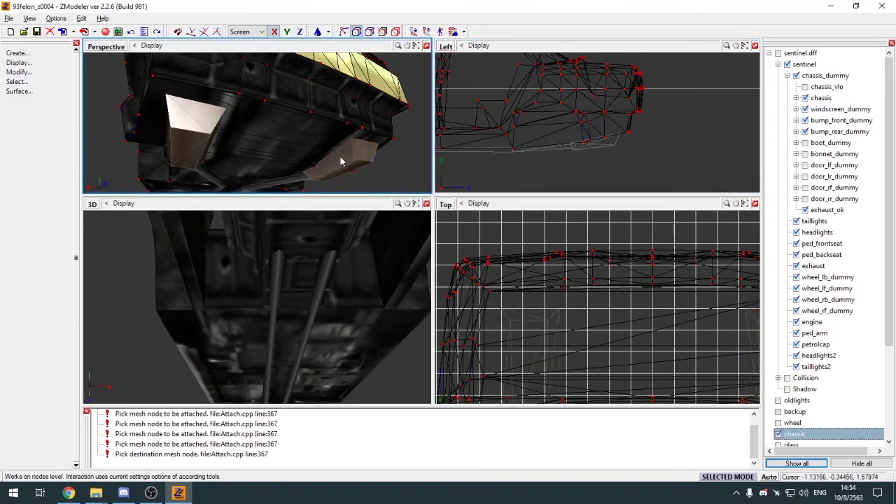
# Make the exhaust mesh active and narrow both mufflers by scaling their outer-side vertices inward along X in the top view
pyautogui.click(369, 158)
pyautogui.moveTo(369, 159)
pyautogui.mouseDown(button='middle')
pyautogui.moveTo(376, 168)
pyautogui.moveTo(362, 163)
pyautogui.moveTo(360, 170)
pyautogui.mouseUp(button='middle')
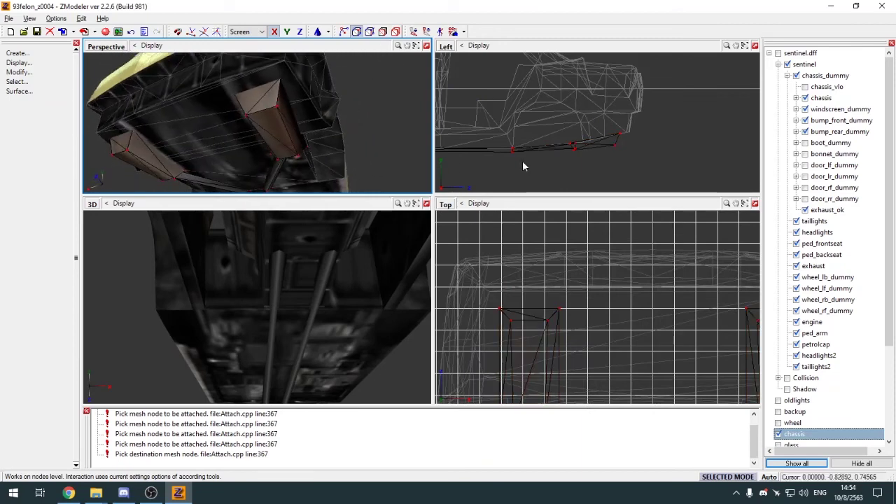
pyautogui.scroll(2, 574, 147)
pyautogui.scroll(2, 588, 122)
pyautogui.moveTo(590, 135); pyautogui.dragTo(591, 136)
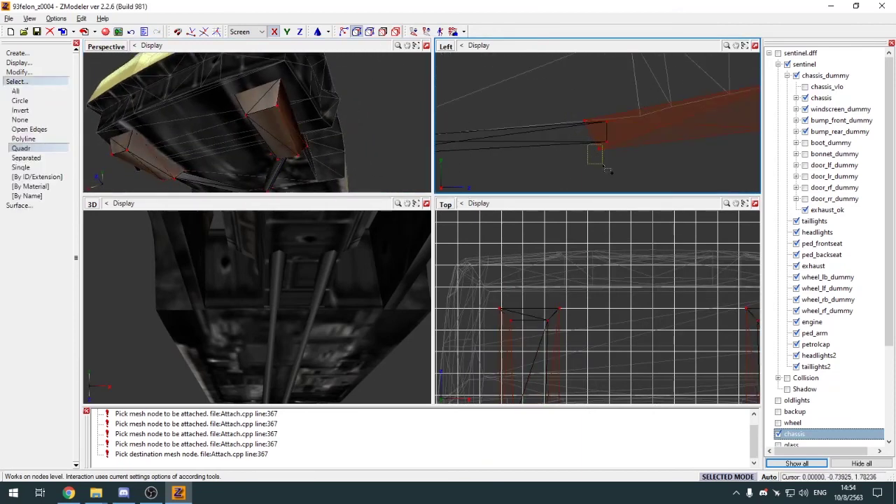
pyautogui.scroll(-3, 653, 102)
pyautogui.press('s')
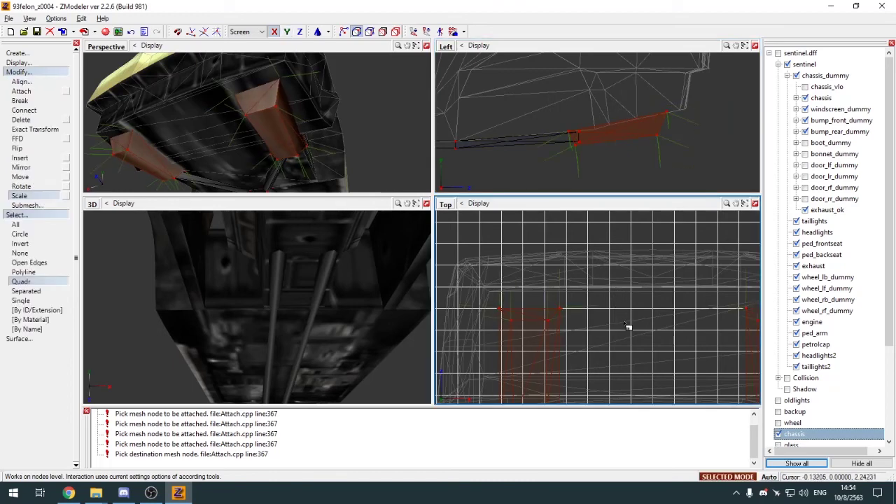
pyautogui.scroll(-3, 525, 264)
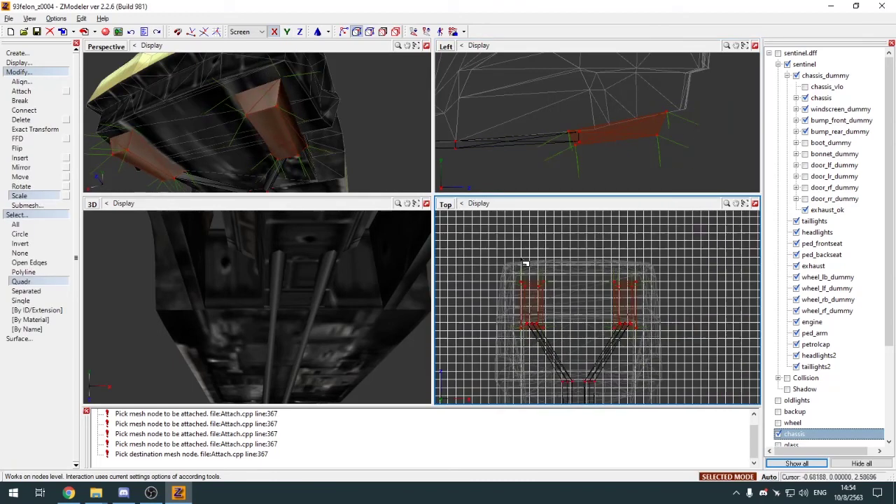
pyautogui.scroll(3, 530, 316)
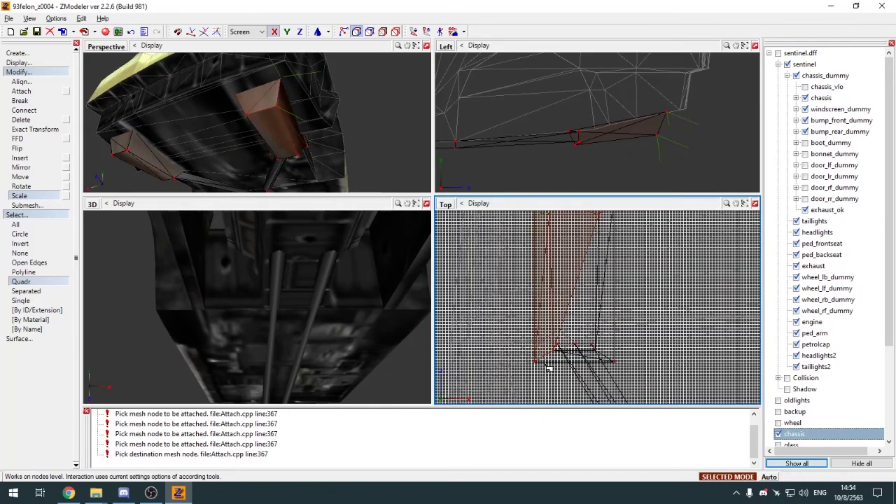
pyautogui.moveTo(557, 380); pyautogui.dragTo(558, 381)
pyautogui.scroll(-4, 582, 332)
pyautogui.scroll(1, 641, 305)
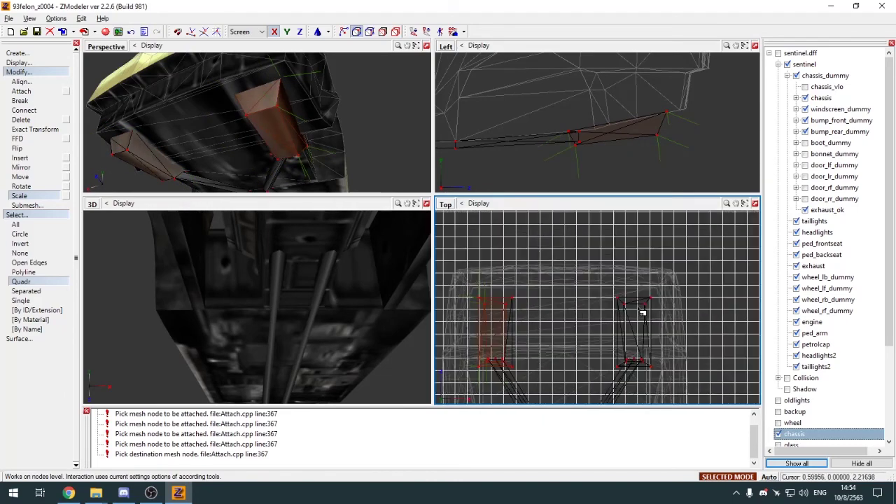
pyautogui.moveTo(639, 309); pyautogui.dragTo(656, 356)
pyautogui.scroll(2, 649, 368)
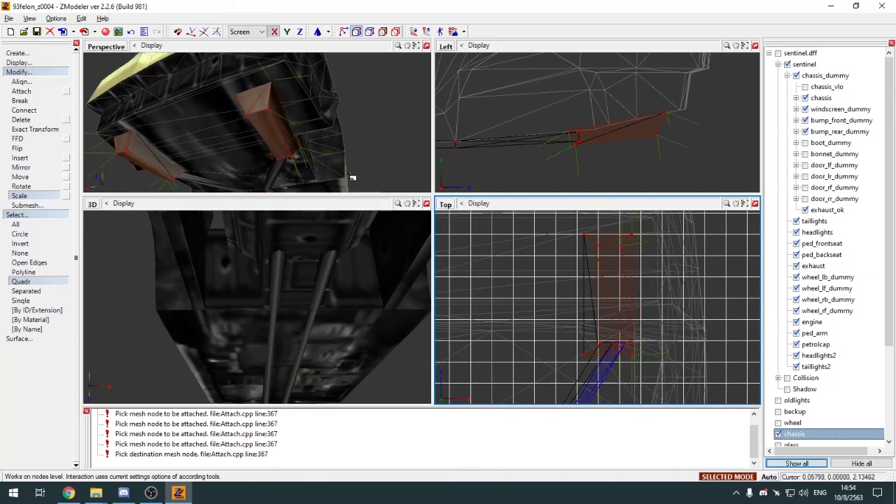
# Show bump_rear and inspect how both mufflers sit under its cutouts in the perspective view
pyautogui.click(427, 45)
pyautogui.click(50, 72)
pyautogui.click(51, 82)
pyautogui.moveTo(334, 190); pyautogui.dragTo(340, 199, button='middle')
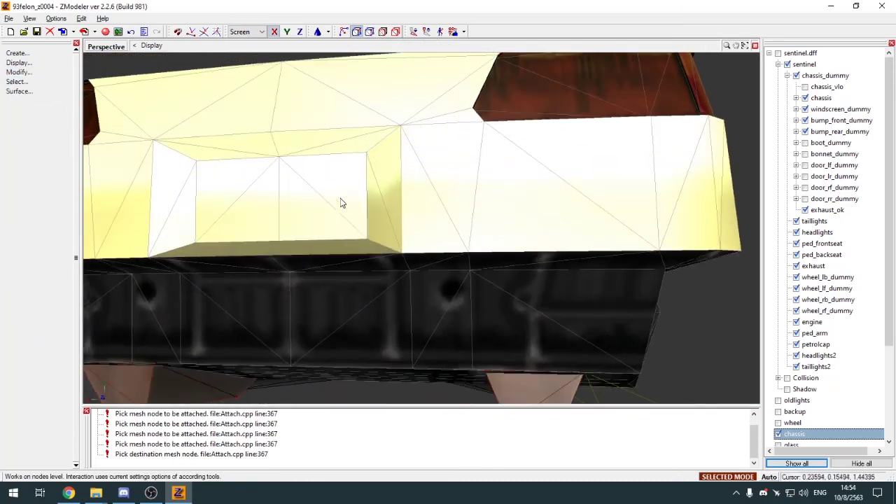
pyautogui.scroll(-2, 805, 392)
pyautogui.click(798, 403)
pyautogui.click(778, 400)
pyautogui.moveTo(575, 308); pyautogui.dragTo(572, 294, button='middle')
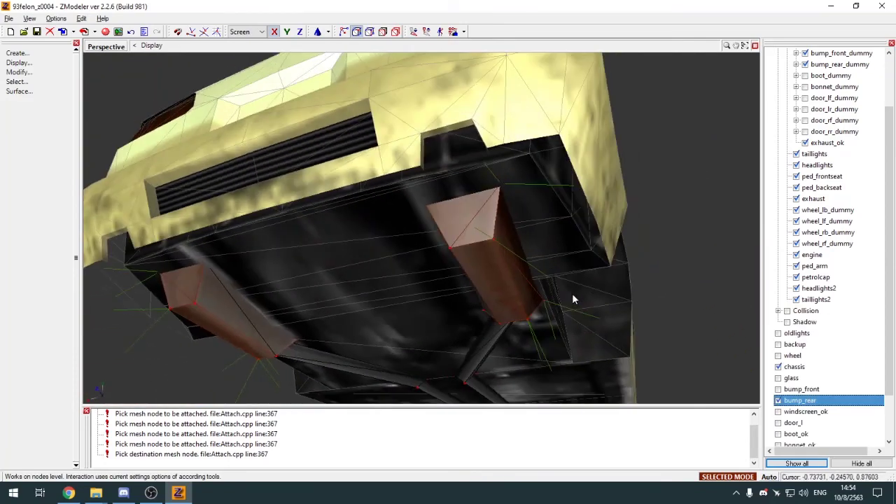
# Select all vertices of both mufflers in the top view and scale them outward along X towards the bumper cutouts
pyautogui.click(573, 294)
pyautogui.hotkey('alt', 'w')
pyautogui.scroll(3, 641, 313)
pyautogui.press('q')
pyautogui.moveTo(582, 249); pyautogui.dragTo(641, 277)
pyautogui.scroll(-3, 644, 277)
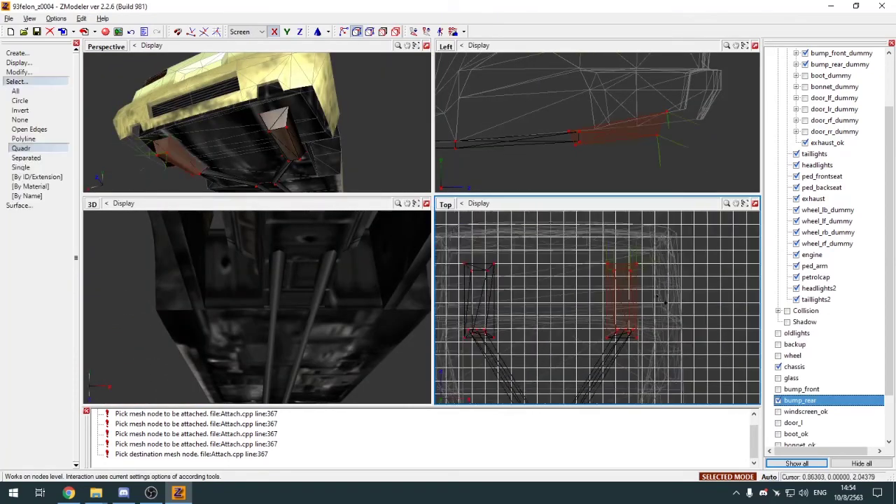
pyautogui.scroll(4, 514, 255)
pyautogui.moveTo(521, 268); pyautogui.dragTo(596, 315)
pyautogui.press('s')
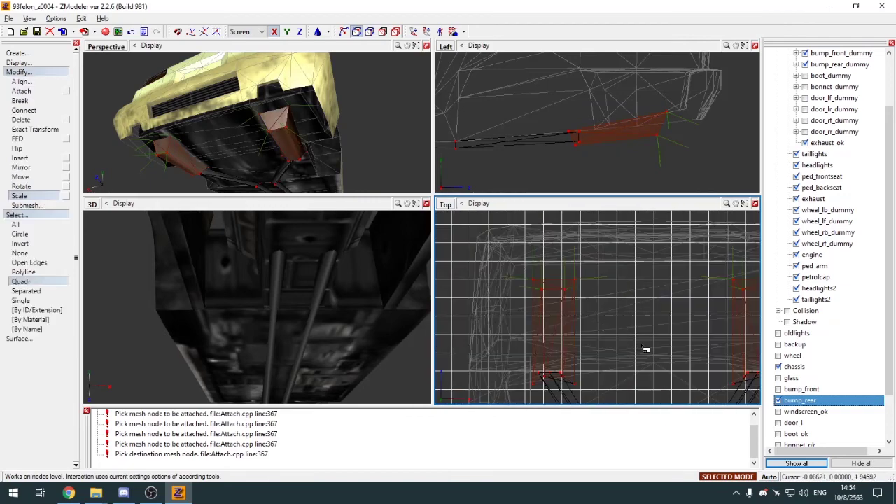
pyautogui.hotkey('alt', 'w')
pyautogui.click(54, 73)
pyautogui.click(53, 83)
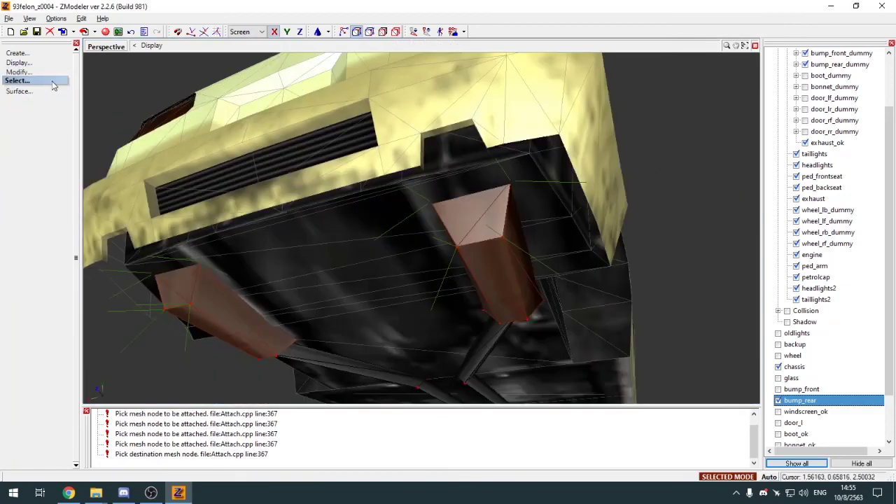
# Spread the mufflers slightly further apart along X to match the bumper cutouts and return to object-level editing
pyautogui.moveTo(350, 157); pyautogui.dragTo(621, 338, button='middle')
pyautogui.hotkey('alt', 'w')
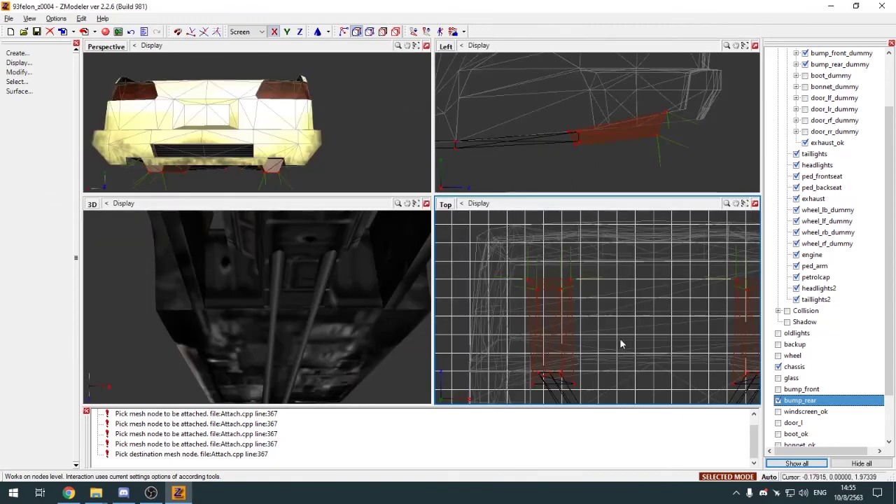
pyautogui.click(426, 45)
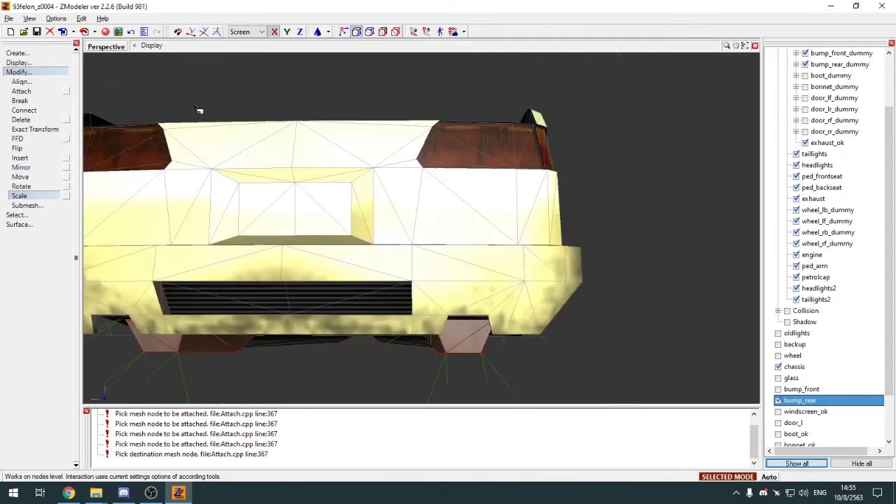
pyautogui.click(46, 74)
pyautogui.moveTo(217, 203); pyautogui.dragTo(611, 233, button='middle')
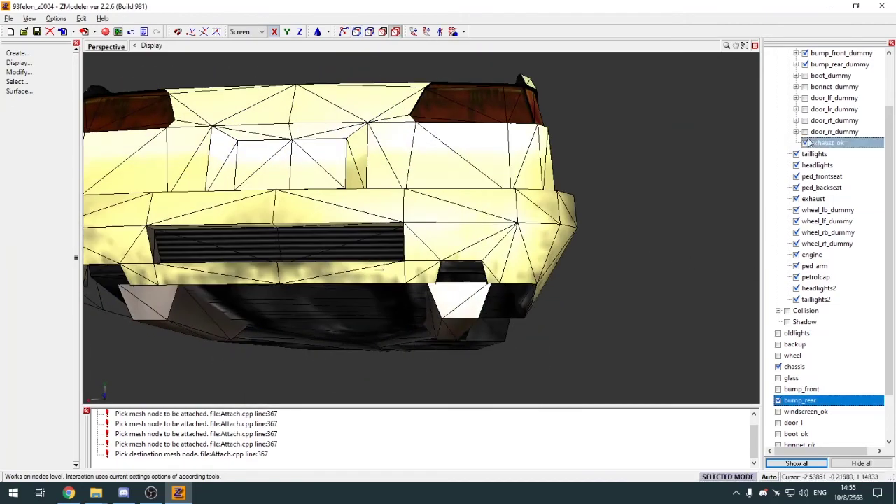
# Hide the main chassis and bump_rear so that only the exhaust mesh is shown
pyautogui.scroll(2, 805, 231)
pyautogui.click(784, 75)
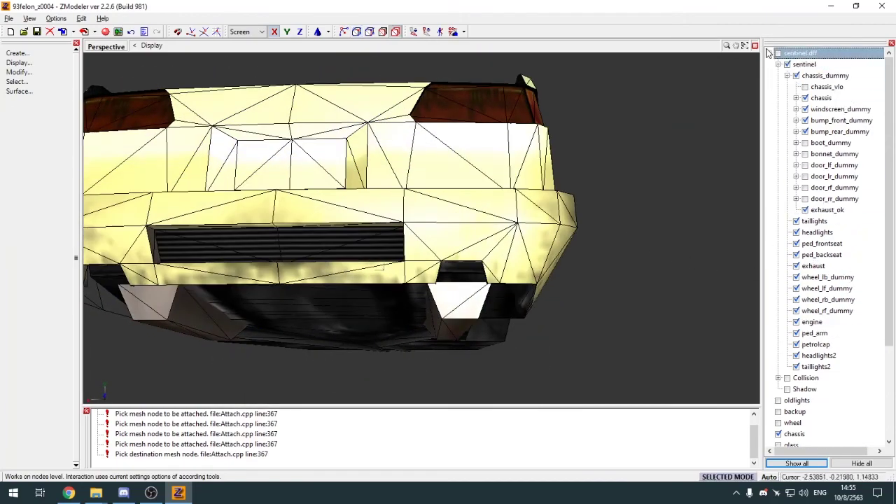
pyautogui.scroll(-4, 810, 138)
pyautogui.click(778, 311)
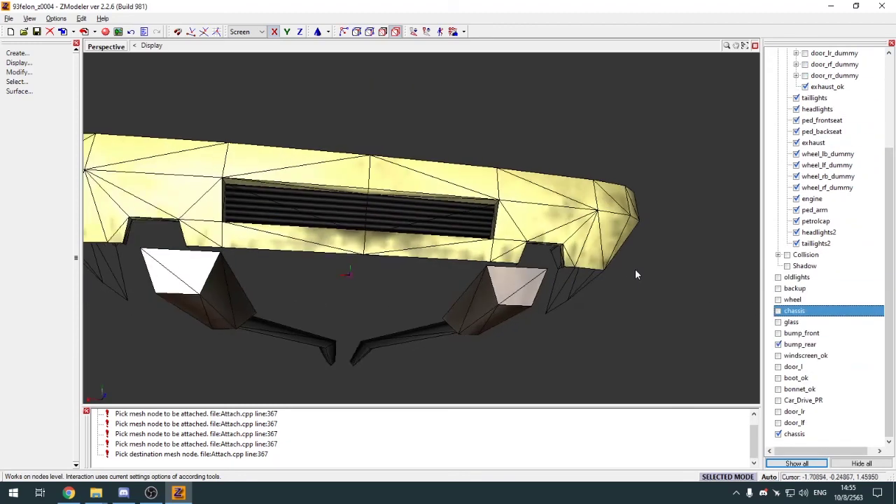
pyautogui.click(778, 344)
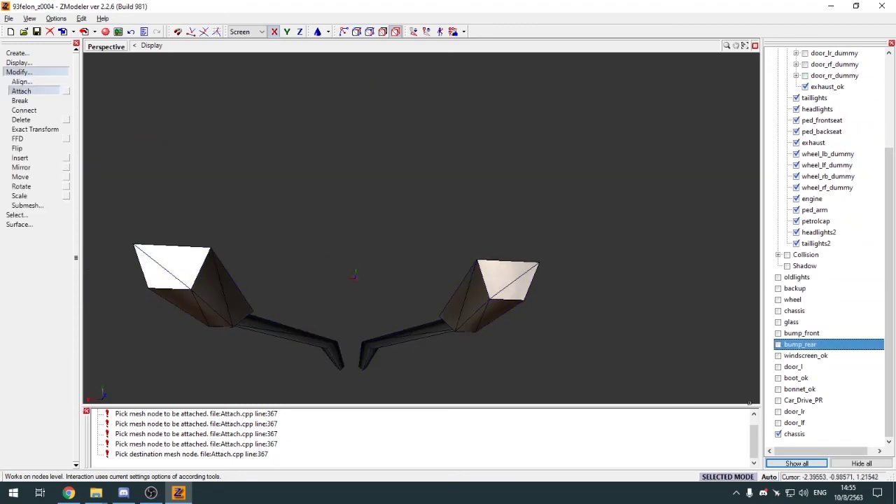
# Attach the exhaust mesh to the main chassis after making the chassis visible again, and view the underside
pyautogui.click(518, 277)
pyautogui.scroll(4, 809, 301)
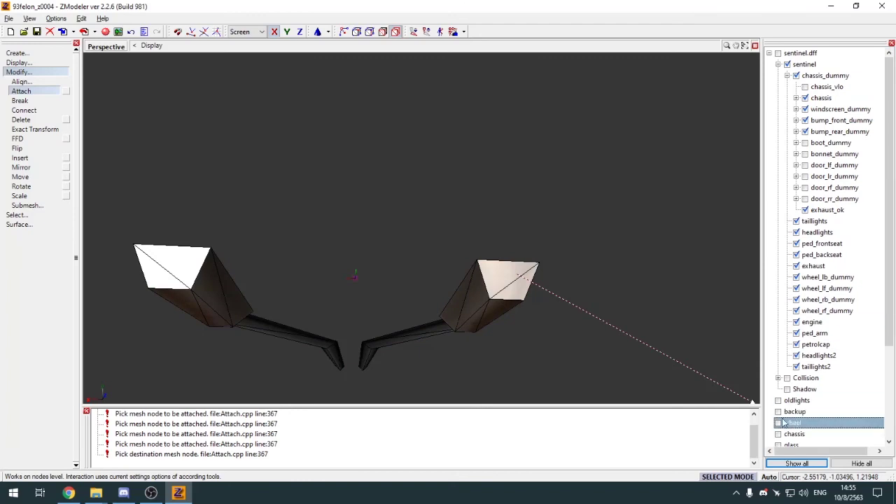
pyautogui.click(778, 434)
pyautogui.scroll(-3, 778, 434)
pyautogui.click(41, 74)
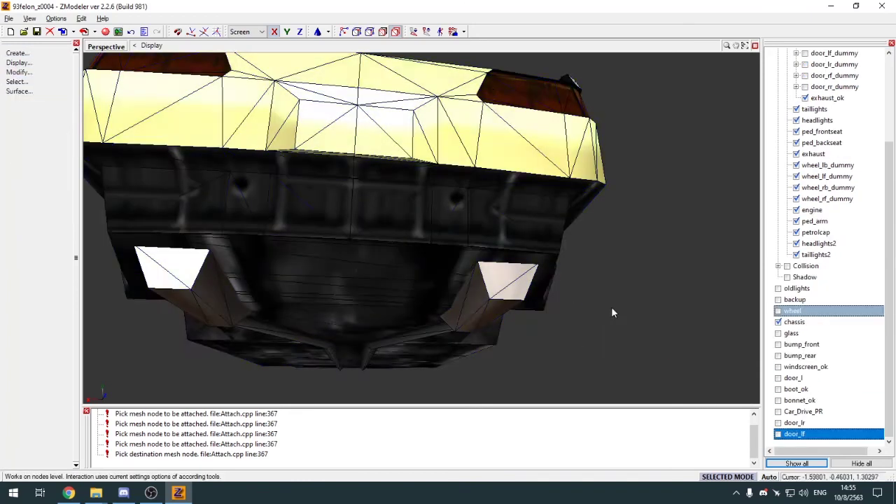
pyautogui.moveTo(611, 307)
pyautogui.keyDown('alt'); pyautogui.mouseDown()
pyautogui.moveTo(634, 305)
pyautogui.moveTo(616, 301)
pyautogui.mouseUp(); pyautogui.keyUp('alt')
pyautogui.scroll(-3, 462, 302)
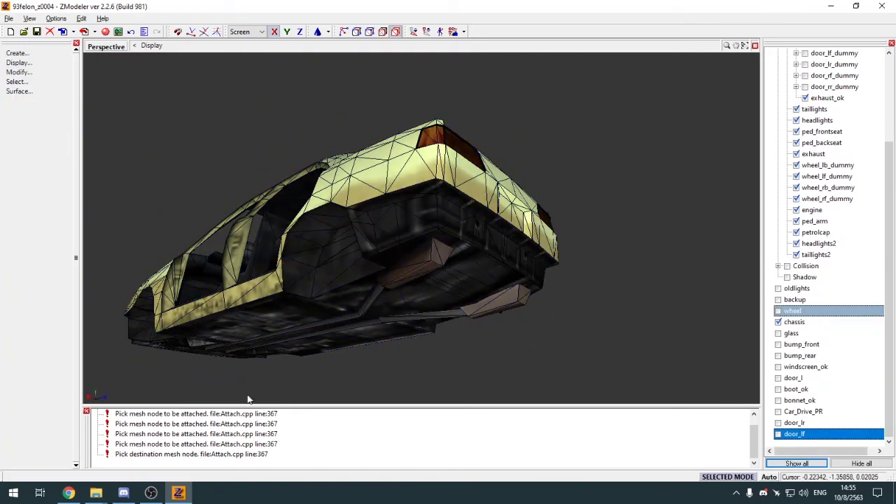
# Move exhaust_ok out of the sentinel.dff hierarchy to the root level below door_lf and collapse sentinel.dff
pyautogui.keyDown('alt'); pyautogui.moveTo(248, 397); pyautogui.dragTo(751, 315); pyautogui.keyUp('alt')
pyautogui.scroll(4, 826, 210)
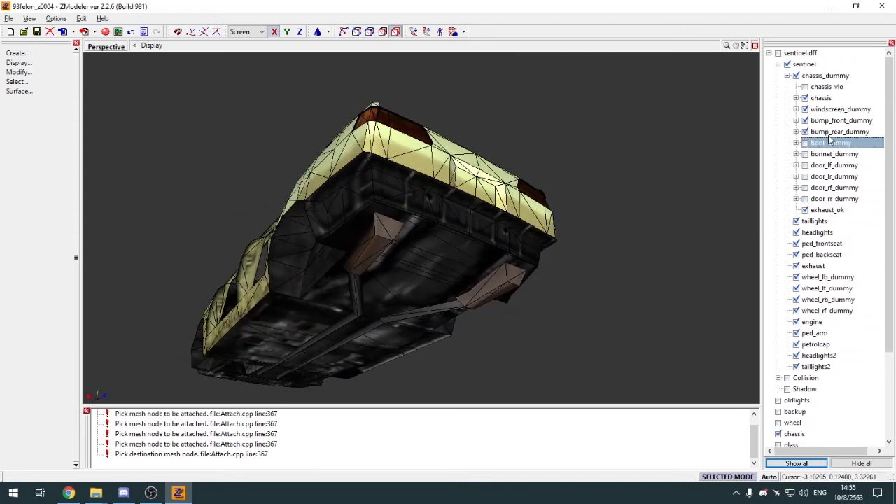
pyautogui.scroll(-4, 826, 210)
pyautogui.click(843, 100)
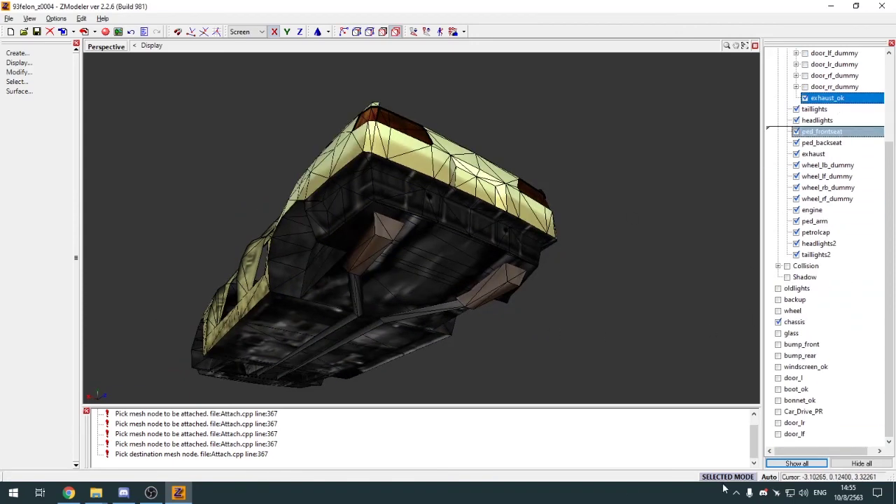
pyautogui.moveTo(796, 442); pyautogui.dragTo(795, 439)
pyautogui.click(770, 53)
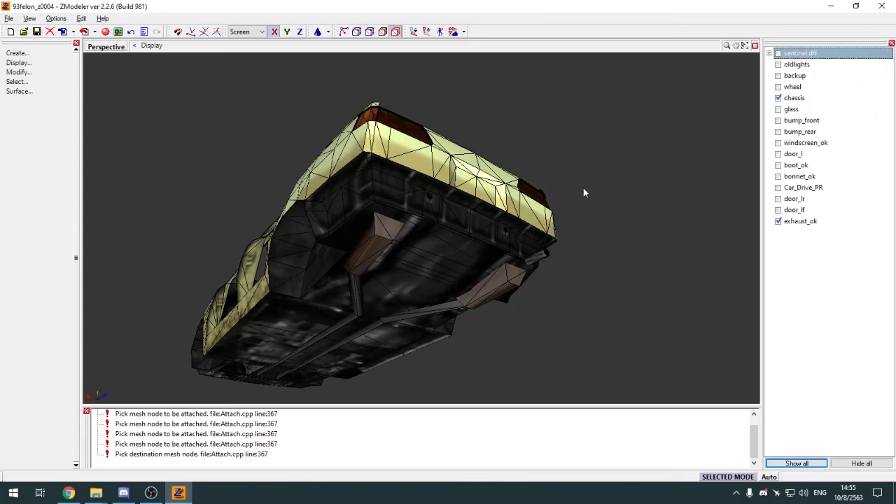
pyautogui.keyDown('alt'); pyautogui.moveTo(583, 187); pyautogui.dragTo(595, 261); pyautogui.keyUp('alt')
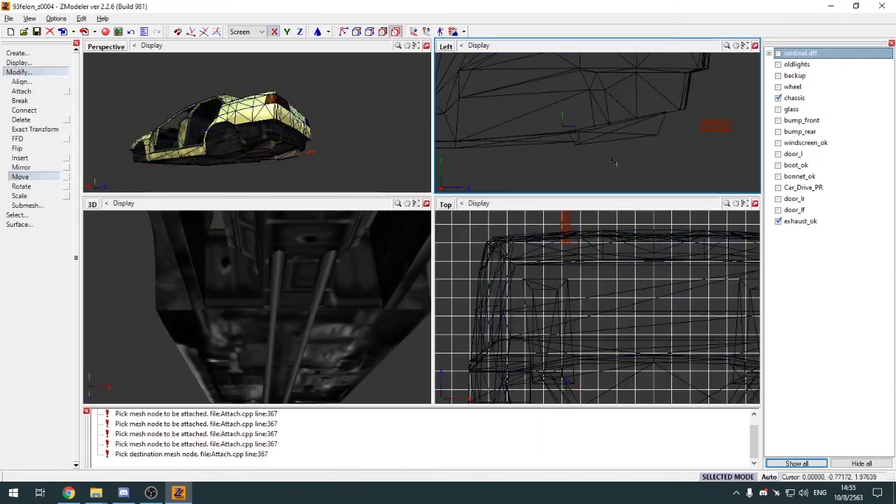
# Show bump_rear, move the exhaust_ok tailpipe forward against the muffler, and pull its rear vertices backward to lengthen it
pyautogui.click(778, 132)
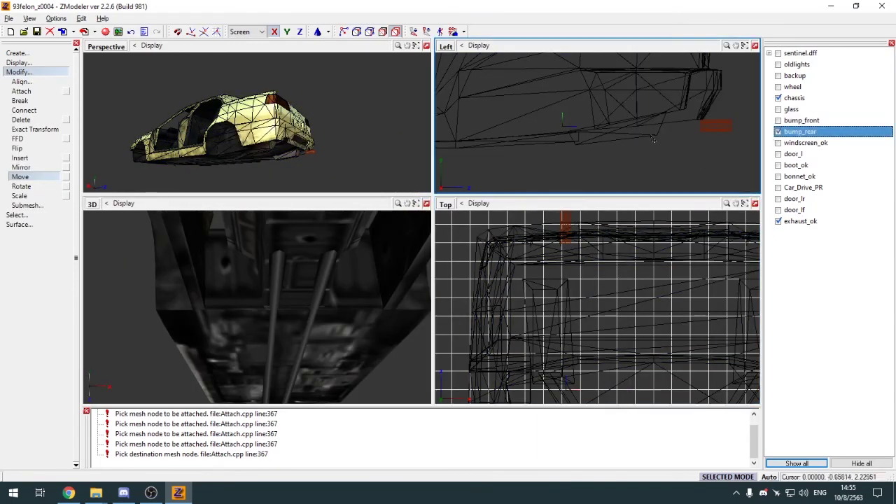
pyautogui.scroll(2, 687, 130)
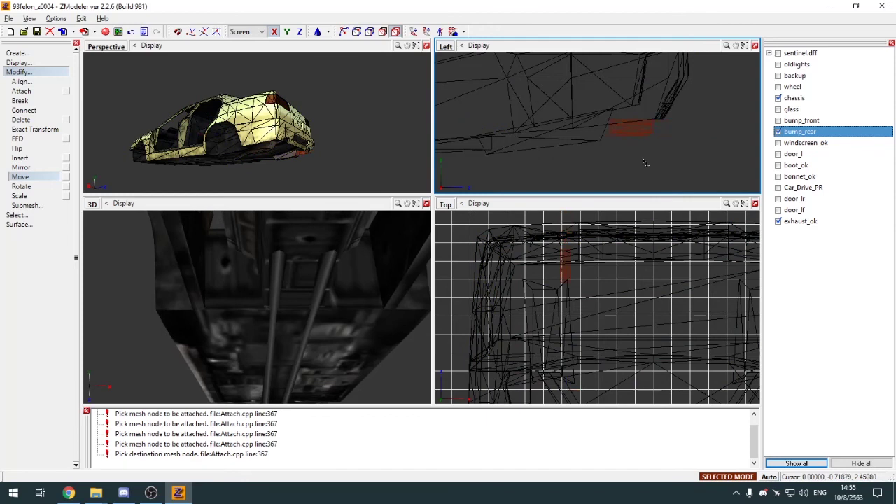
pyautogui.press('1')
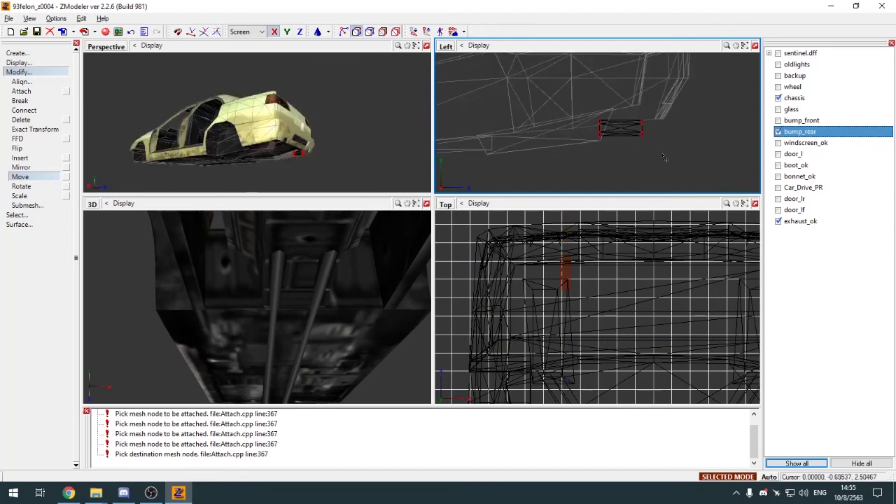
pyautogui.press('q')
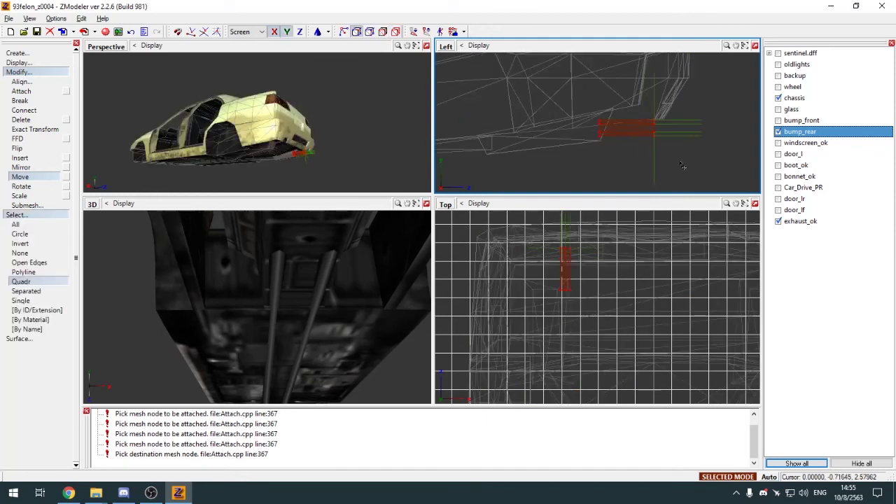
# Raise the tailpipe's rear end and extend the pipe further backward so its tip protrudes from the bumper
pyautogui.moveTo(317, 294); pyautogui.dragTo(203, 347, button='middle')
pyautogui.scroll(4, 199, 355)
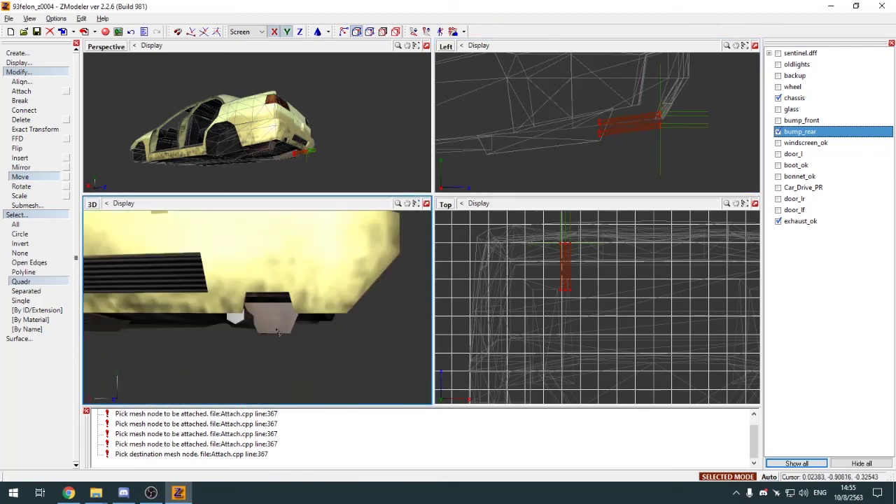
pyautogui.scroll(1, 575, 257)
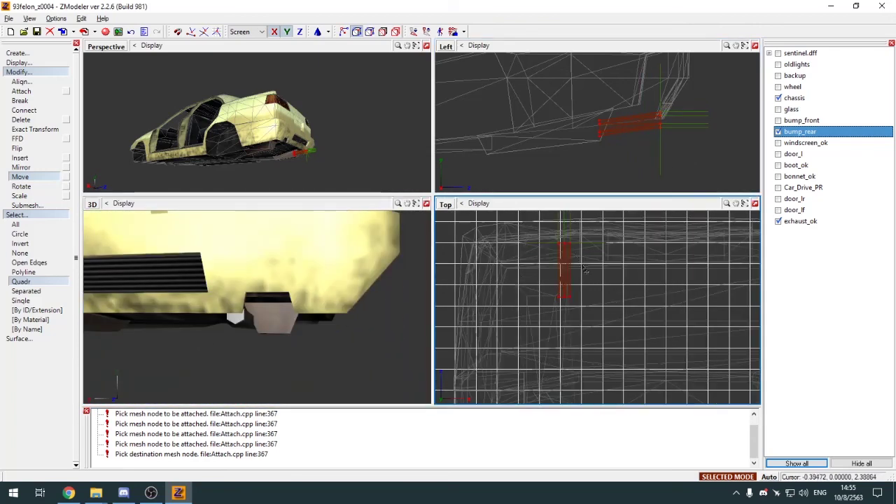
pyautogui.click(663, 143)
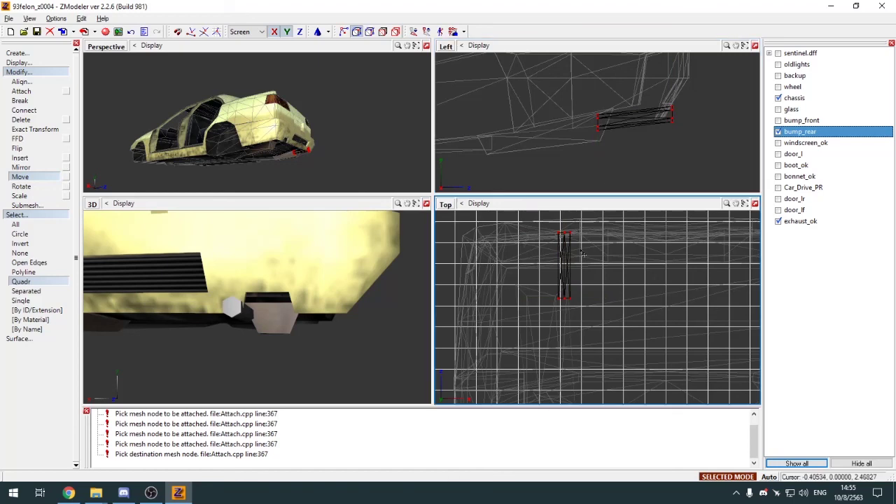
# Move the whole tailpipe sideways to centre it on the muffler and bumper cutout, and return to a single perspective view
pyautogui.press('4')
pyautogui.press('space')
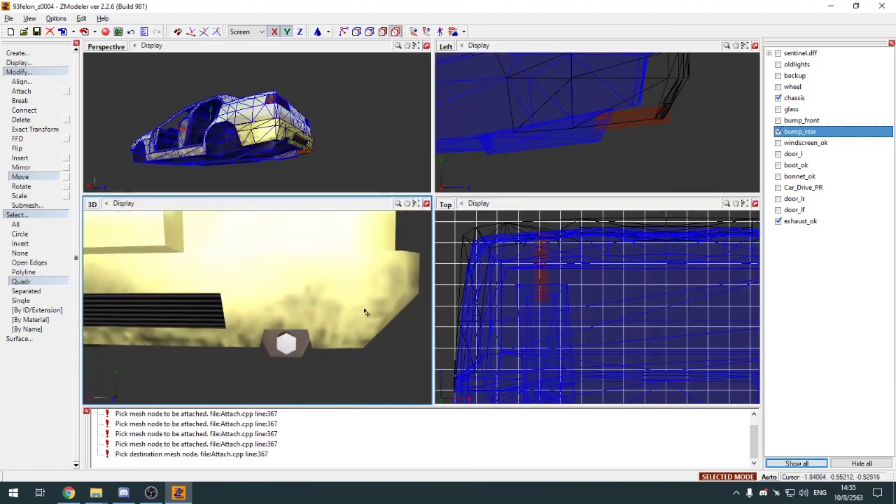
pyautogui.click(550, 179)
pyautogui.click(755, 45)
pyautogui.click(755, 46)
pyautogui.click(426, 46)
# Select all connected polygons of the exhaust_ok tailpipe with Separated selection at polygon level
pyautogui.click(20, 72)
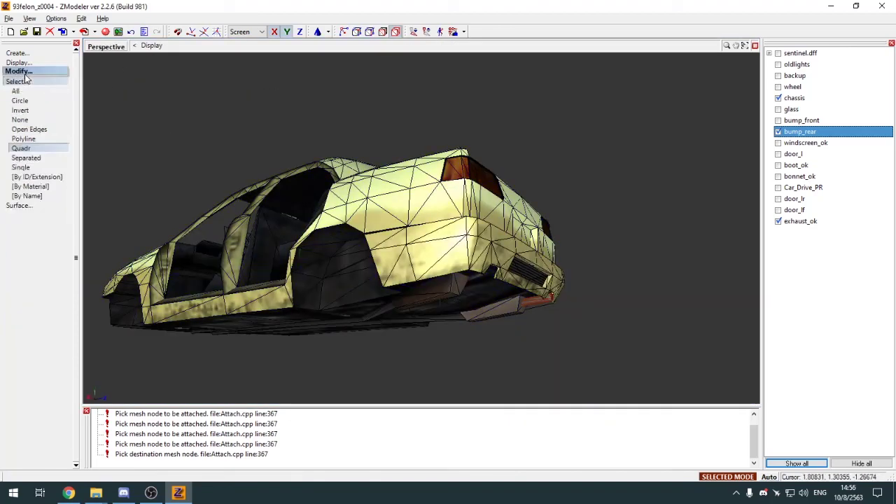
pyautogui.click(17, 82)
pyautogui.moveTo(607, 316); pyautogui.dragTo(469, 371, button='middle')
pyautogui.scroll(5, 563, 323)
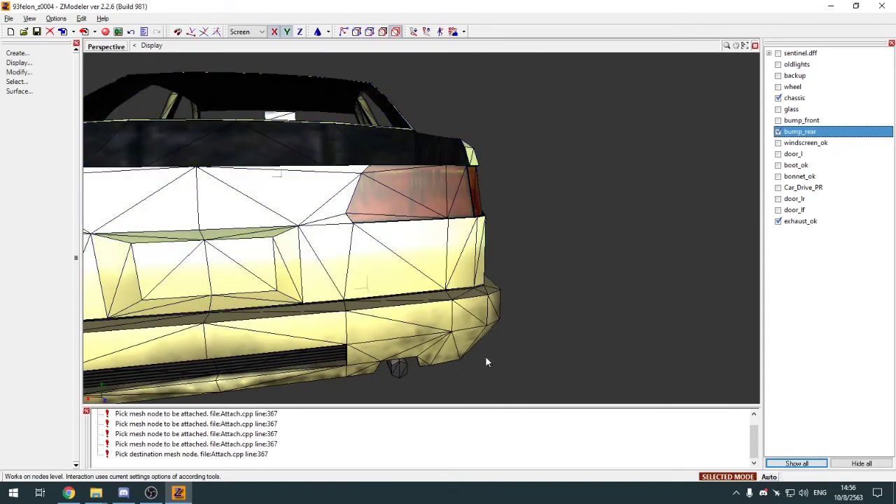
pyautogui.press('3')
pyautogui.press('s')
pyautogui.click(401, 370)
pyautogui.press('d')
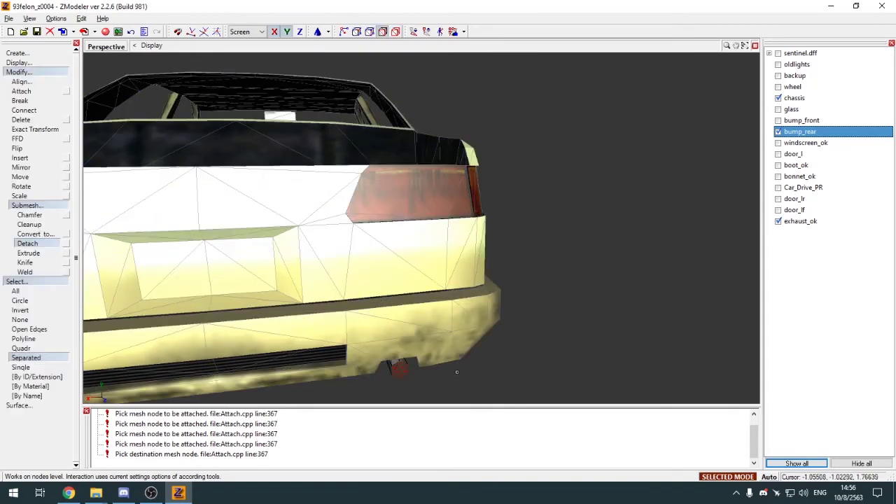
# Assign the vehiclegeneric256 material to the selected tailpipe polygons
pyautogui.click(19, 63)
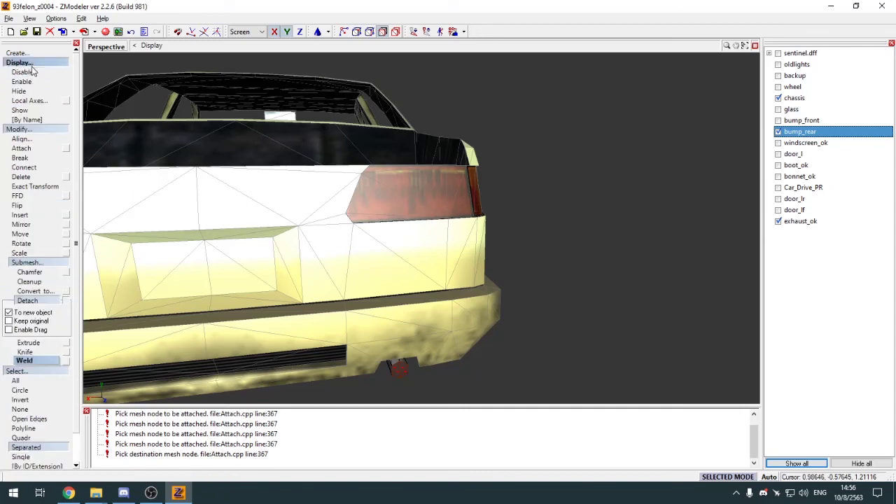
pyautogui.click(28, 62)
pyautogui.click(26, 73)
pyautogui.click(26, 82)
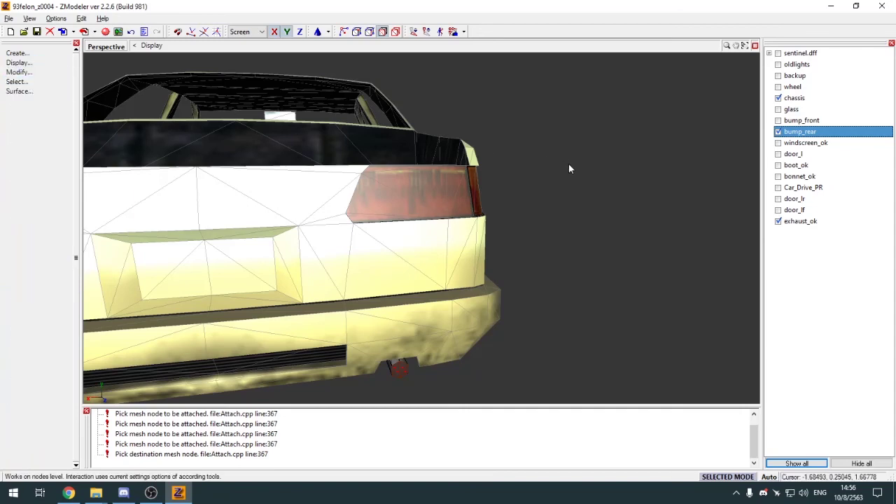
pyautogui.press('m')
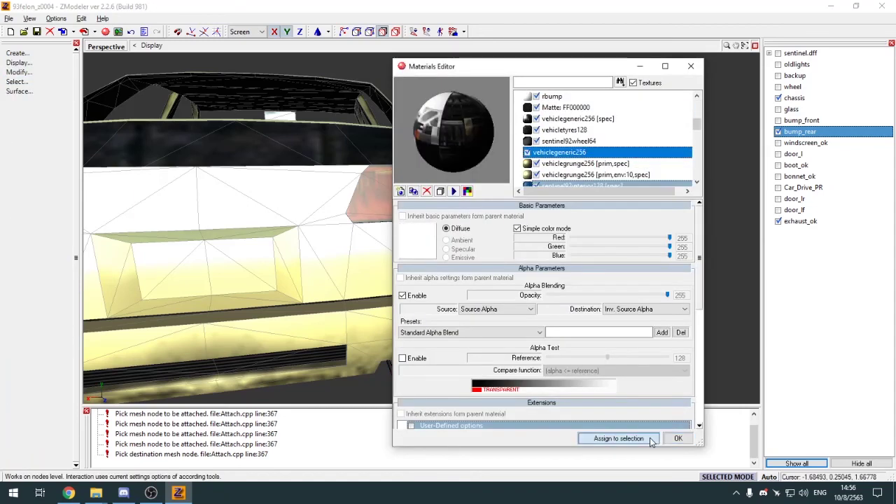
pyautogui.click(678, 438)
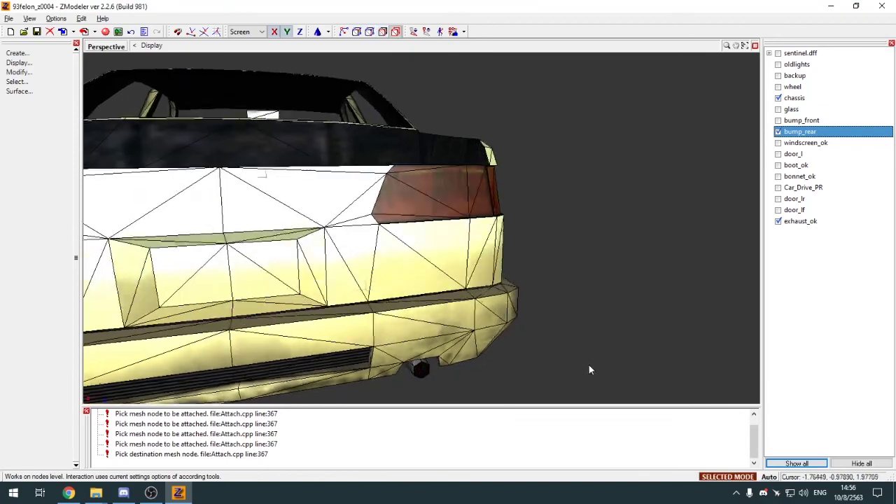
# Hide chassis and bump_rear, make a copy of the exhaust_ok tailpipe, and hide one of the two pipes
pyautogui.moveTo(589, 366); pyautogui.dragTo(539, 352, button='middle')
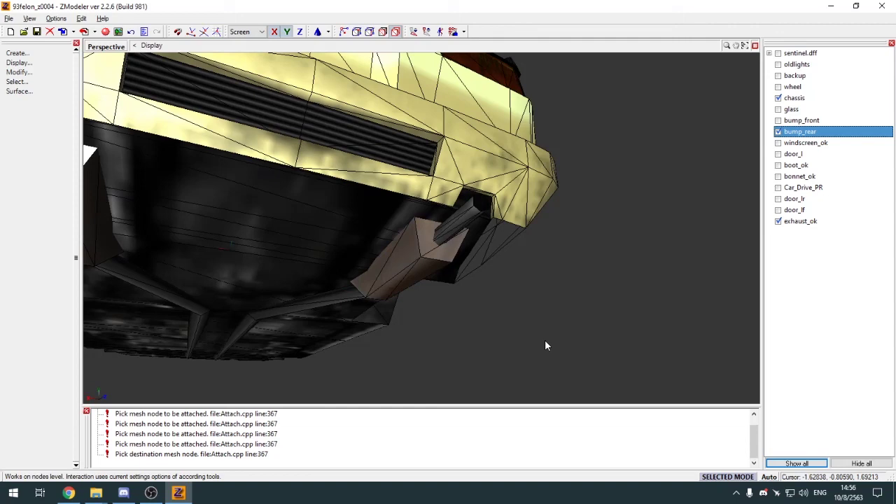
pyautogui.moveTo(545, 341); pyautogui.dragTo(558, 270, button='middle')
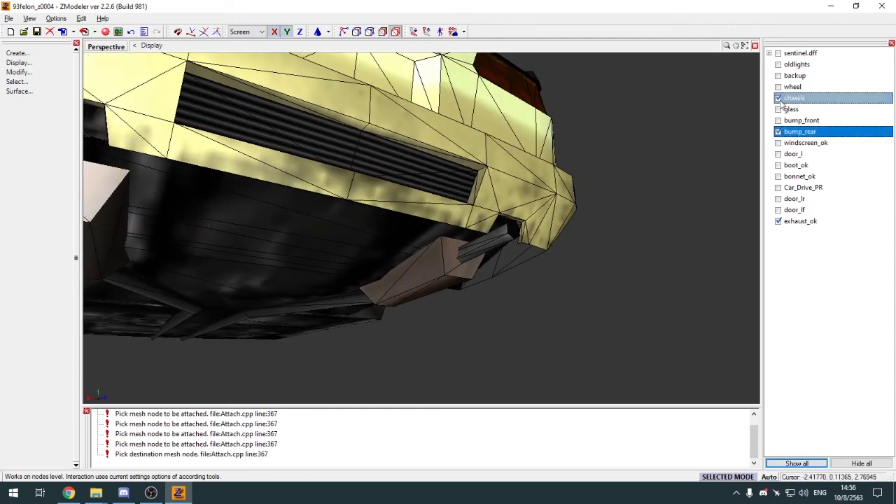
pyautogui.click(779, 98)
pyautogui.click(778, 132)
pyautogui.click(47, 55)
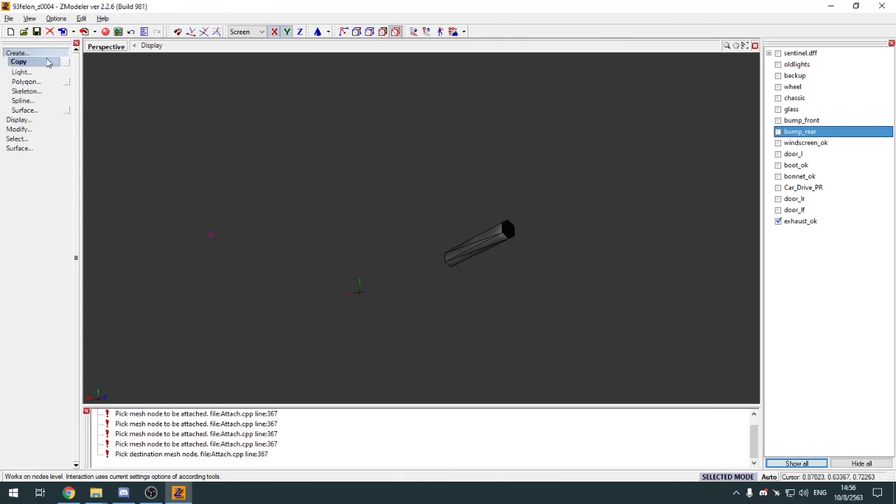
pyautogui.click(815, 222)
pyautogui.click(779, 223)
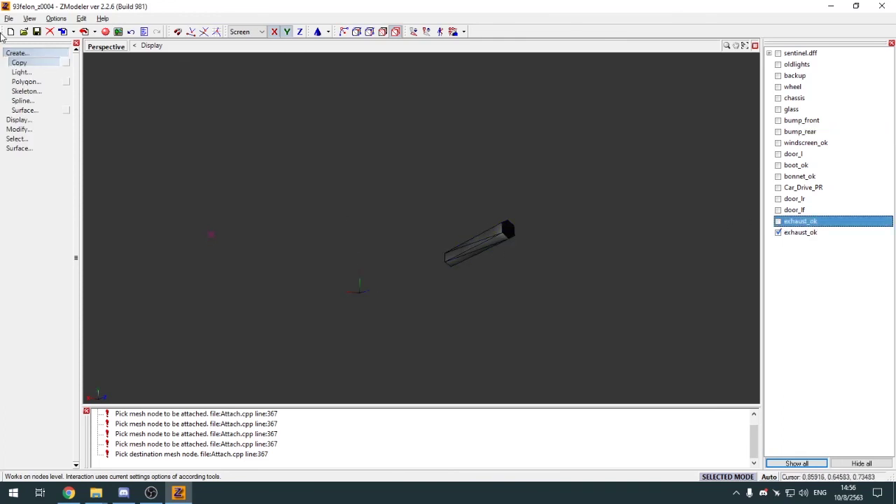
# Reset the visible tailpipe's local axes to its parent and mirror the pipe along X only to the opposite side
pyautogui.click(28, 55)
pyautogui.rightClick(166, 136)
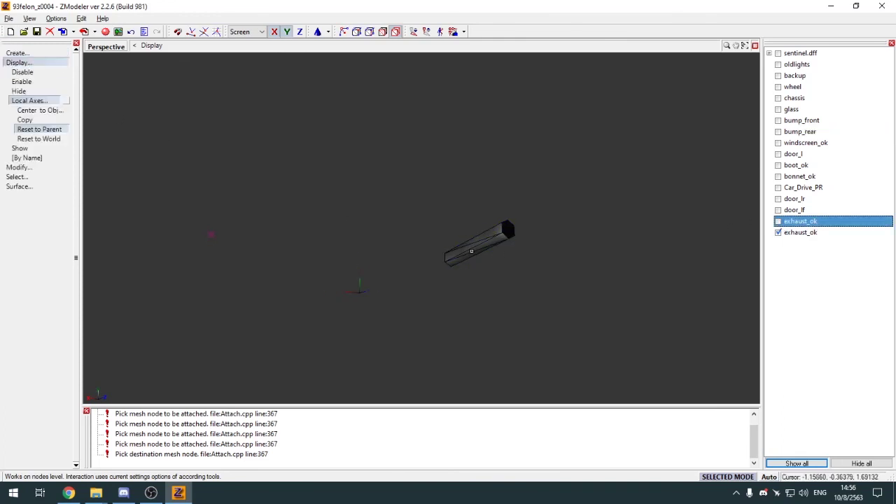
pyautogui.click(21, 63)
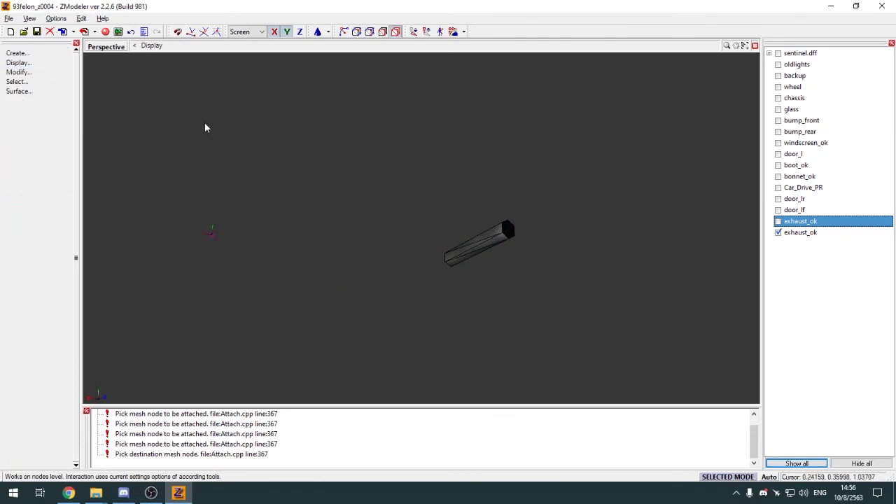
pyautogui.click(287, 32)
pyautogui.click(755, 45)
pyautogui.click(541, 273)
pyautogui.hotkey('alt', 'w')
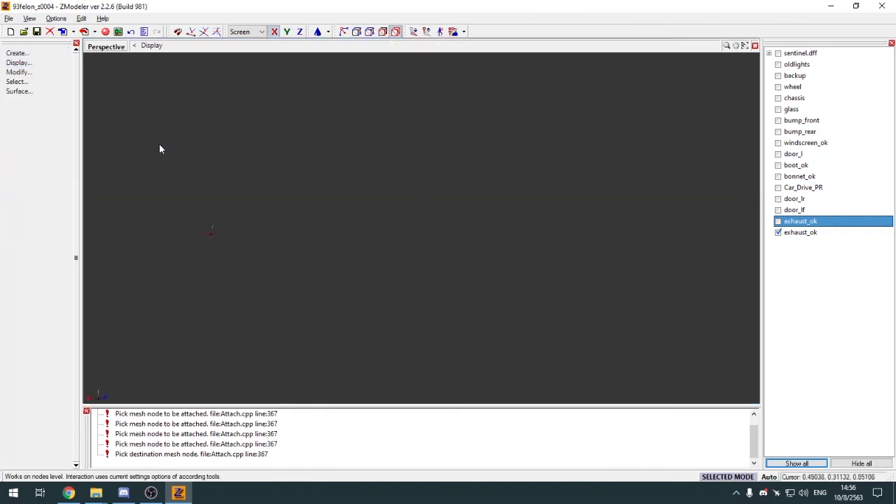
# Attach the two exhaust_ok tailpipes to each other and attach the combined mesh to the main chassis
pyautogui.press('a')
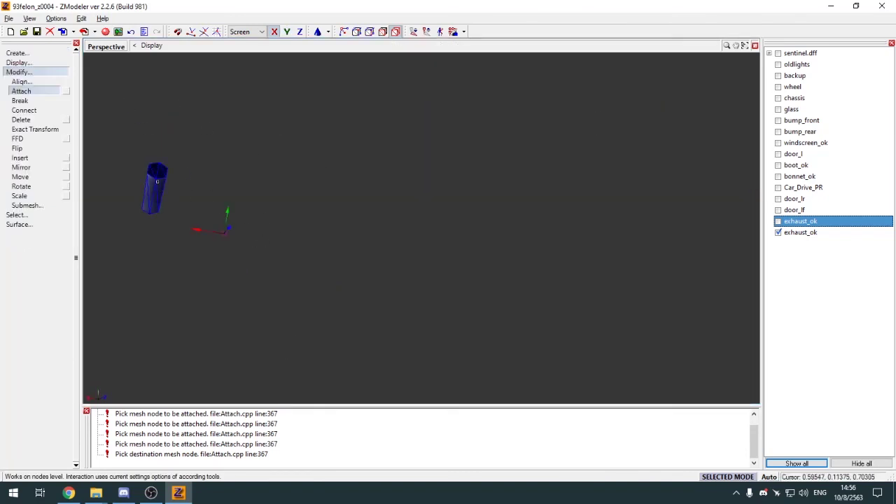
pyautogui.click(159, 182)
pyautogui.click(778, 221)
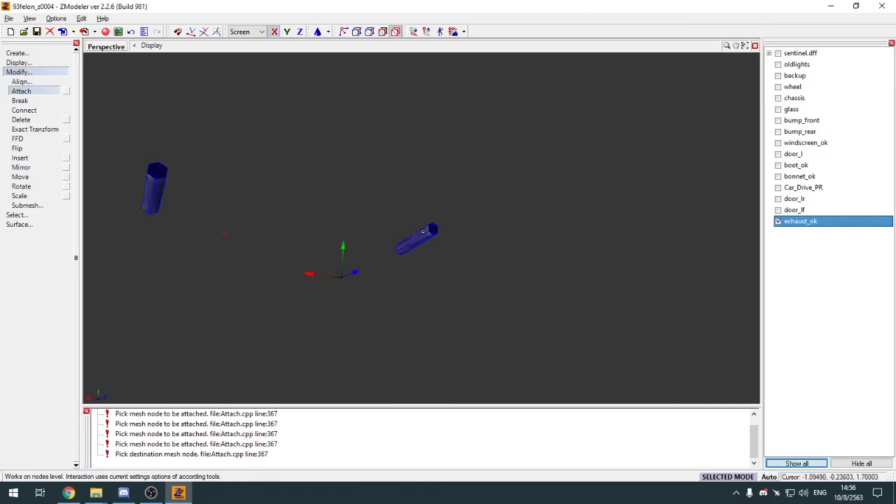
pyautogui.click(777, 98)
pyautogui.click(333, 210)
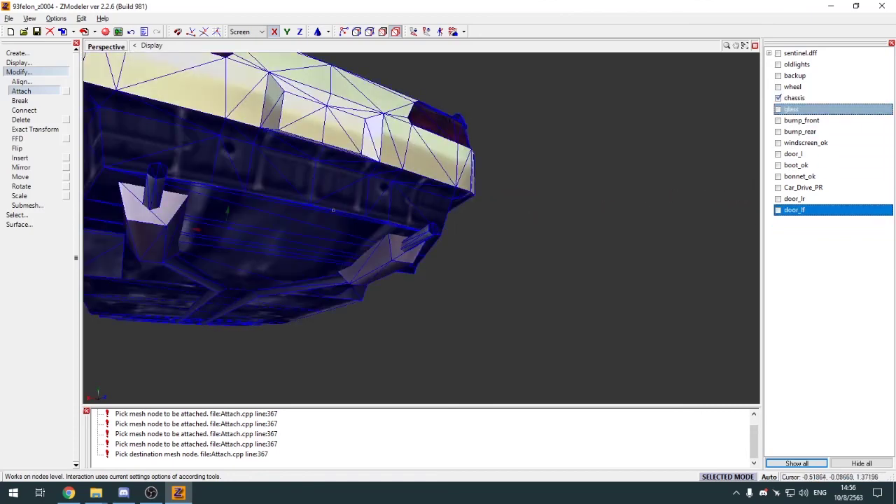
pyautogui.click(46, 74)
# Show the glass object together with the chassis and examine the attached tailpipes and rear of the body
pyautogui.moveTo(518, 238); pyautogui.dragTo(574, 248, button='middle')
pyautogui.scroll(-4, 566, 266)
pyautogui.scroll(3, 490, 279)
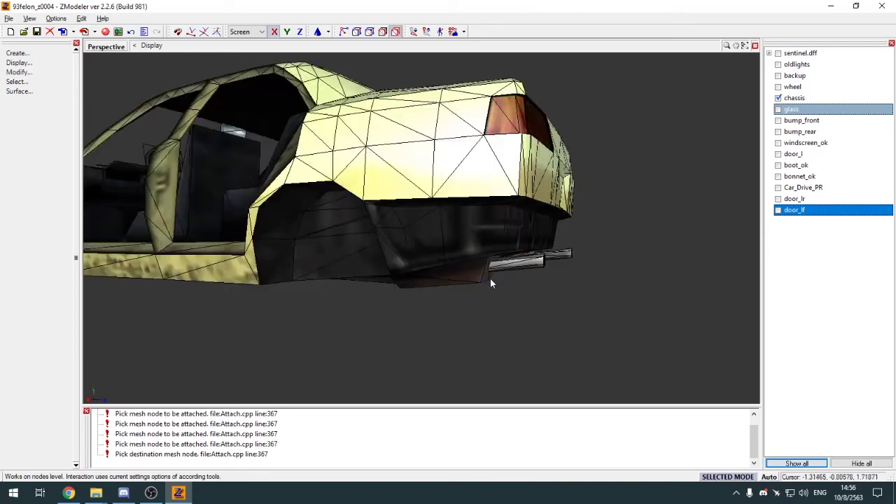
pyautogui.keyDown('alt'); pyautogui.moveTo(490, 279); pyautogui.dragTo(543, 311, button='middle'); pyautogui.keyUp('alt')
pyautogui.click(778, 110)
pyautogui.keyDown('alt'); pyautogui.moveTo(644, 183); pyautogui.dragTo(619, 174, button='middle'); pyautogui.keyUp('alt')
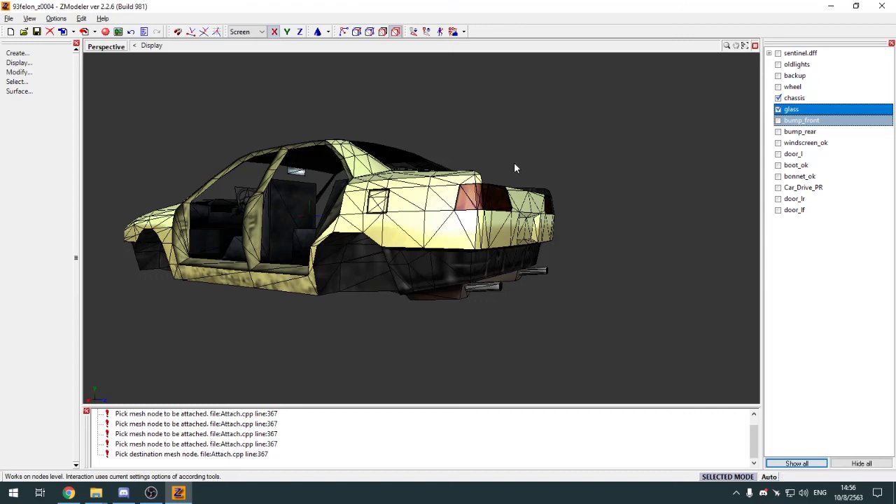
pyautogui.moveTo(452, 82); pyautogui.dragTo(504, 94, button='middle')
pyautogui.moveTo(492, 93); pyautogui.dragTo(483, 89, button='middle')
pyautogui.moveTo(530, 108); pyautogui.dragTo(520, 106, button='middle')
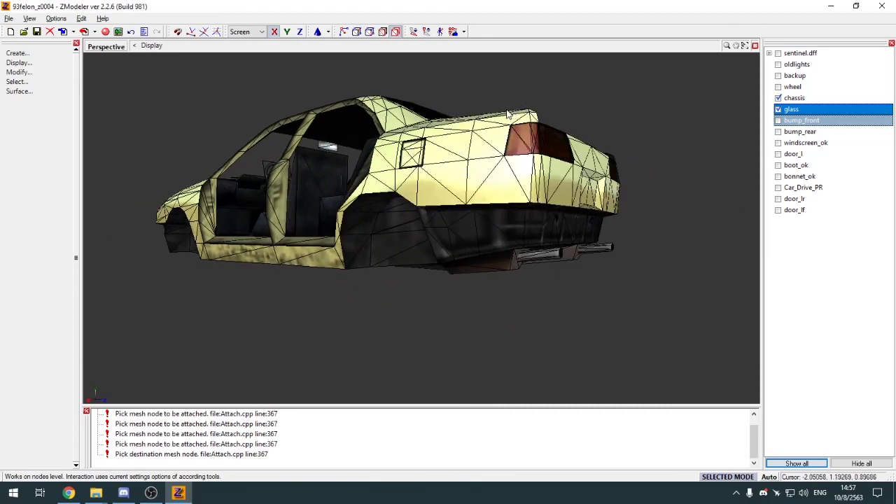
# Switch to Chrome and bring up the GTAForums Workshop page
pyautogui.press('super+d')
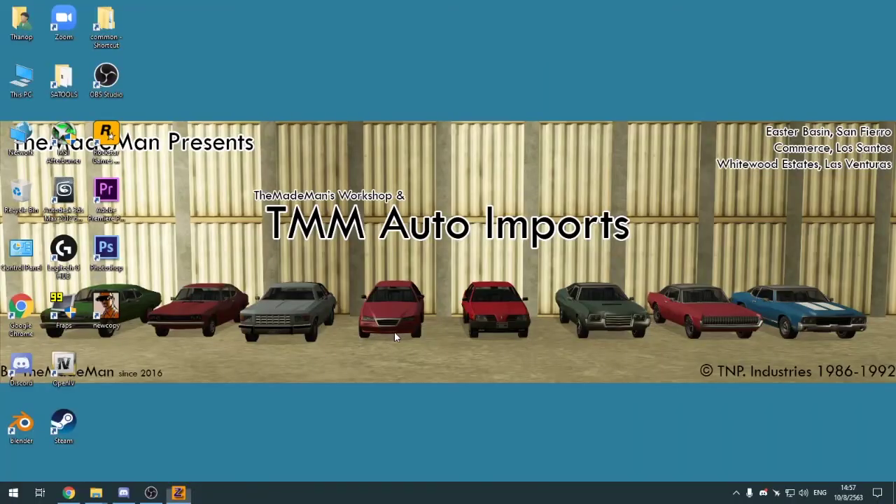
pyautogui.rightClick(421, 172)
pyautogui.click(316, 164)
pyautogui.click(69, 492)
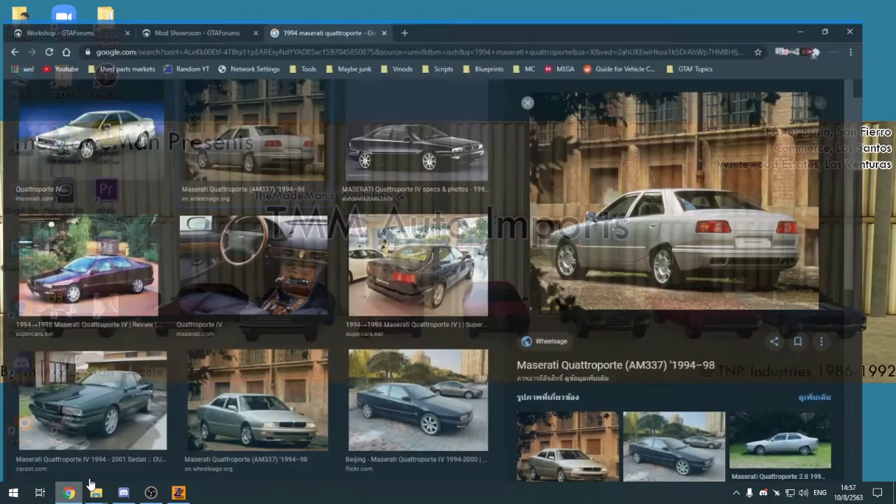
pyautogui.click(121, 10)
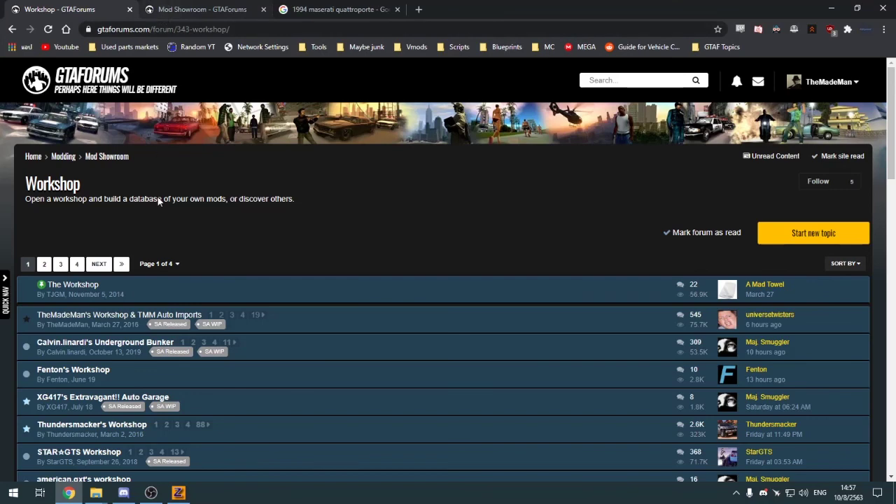
# Open the TMM Auto Imports workshop topic and the bookmarked Lowriders Pack topic in separate tabs, and view the workshop's opening post
pyautogui.click(149, 315)
pyautogui.click(200, 9)
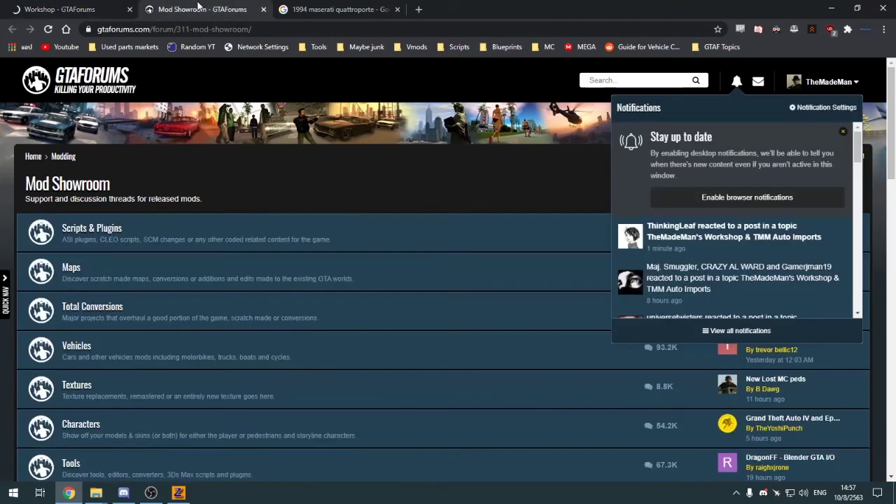
pyautogui.click(716, 50)
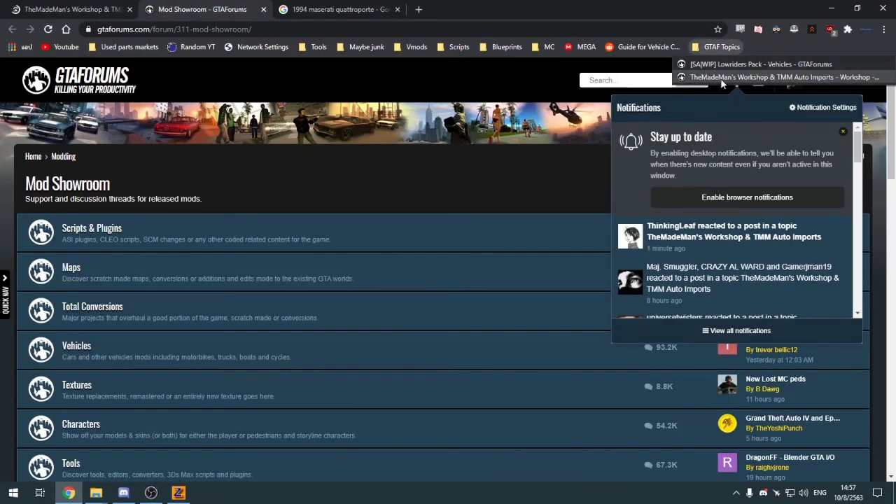
pyautogui.click(704, 63)
pyautogui.click(45, 6)
pyautogui.scroll(-5, 273, 303)
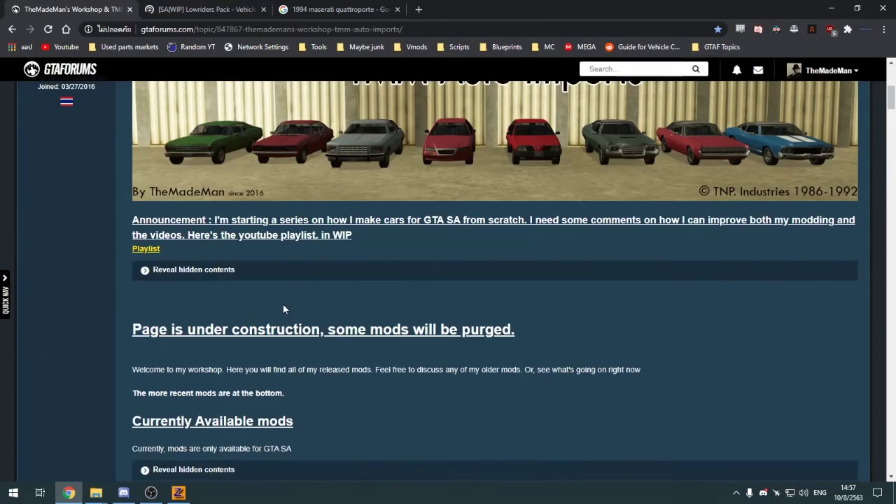
pyautogui.scroll(2, 284, 308)
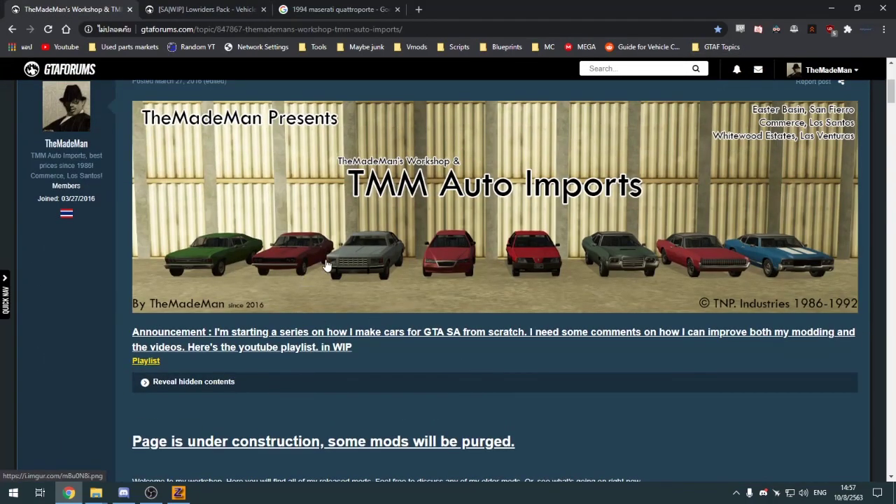
# Read through the [SA|WIP] Lowriders Pack topic, examining its preview images, planned vehicle lists and contributors
pyautogui.click(172, 8)
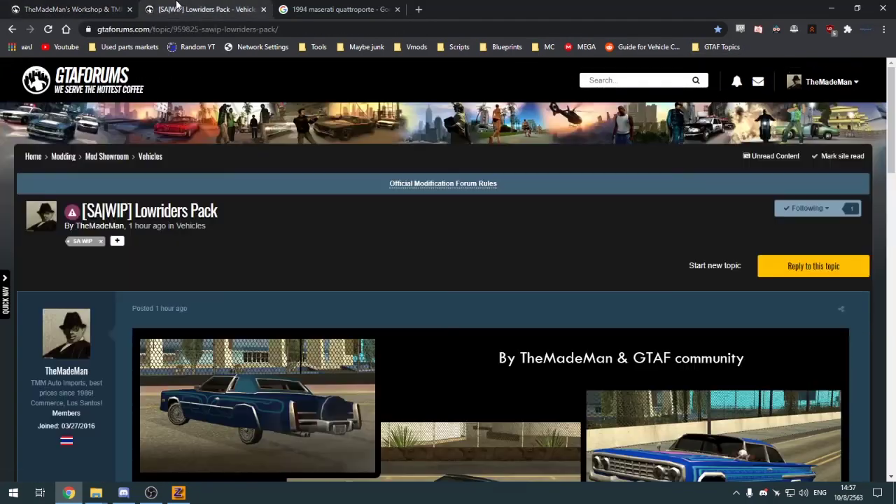
pyautogui.scroll(-4, 276, 267)
pyautogui.scroll(1, 276, 272)
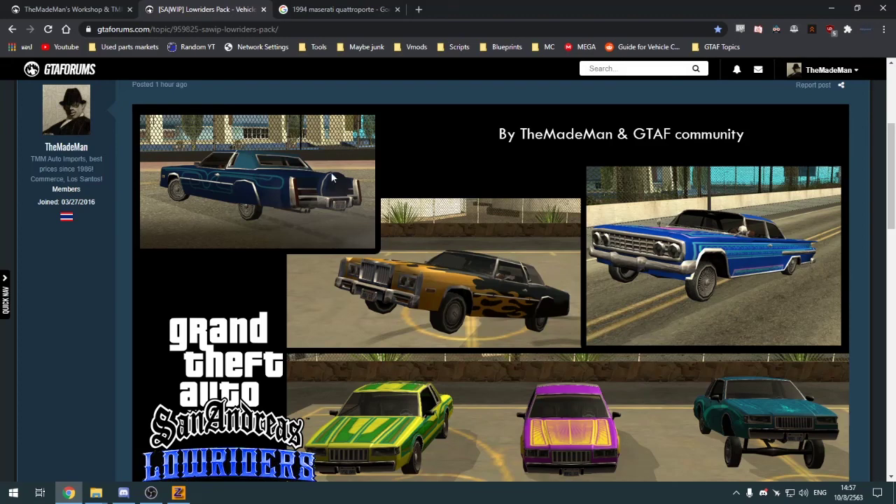
pyautogui.scroll(-11, 406, 329)
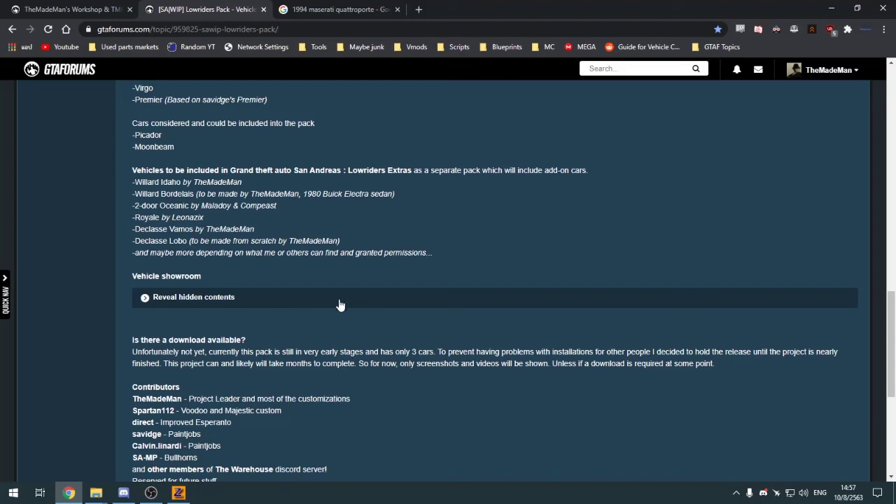
pyautogui.scroll(6, 348, 301)
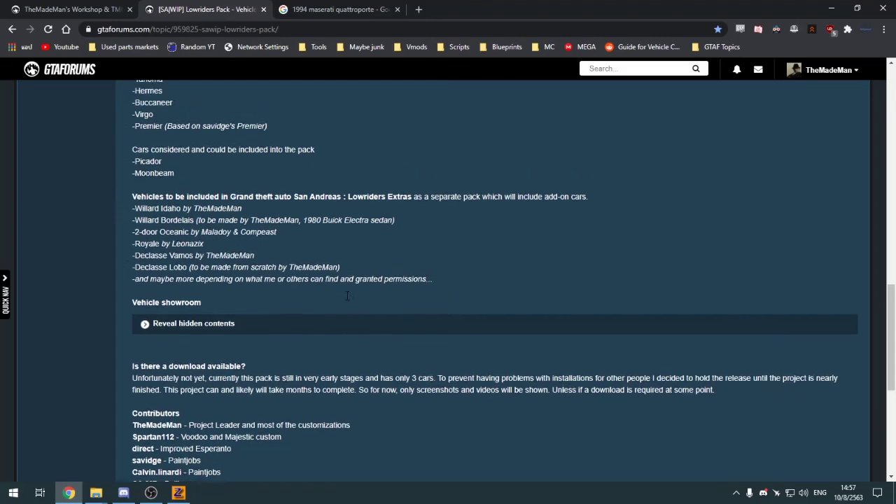